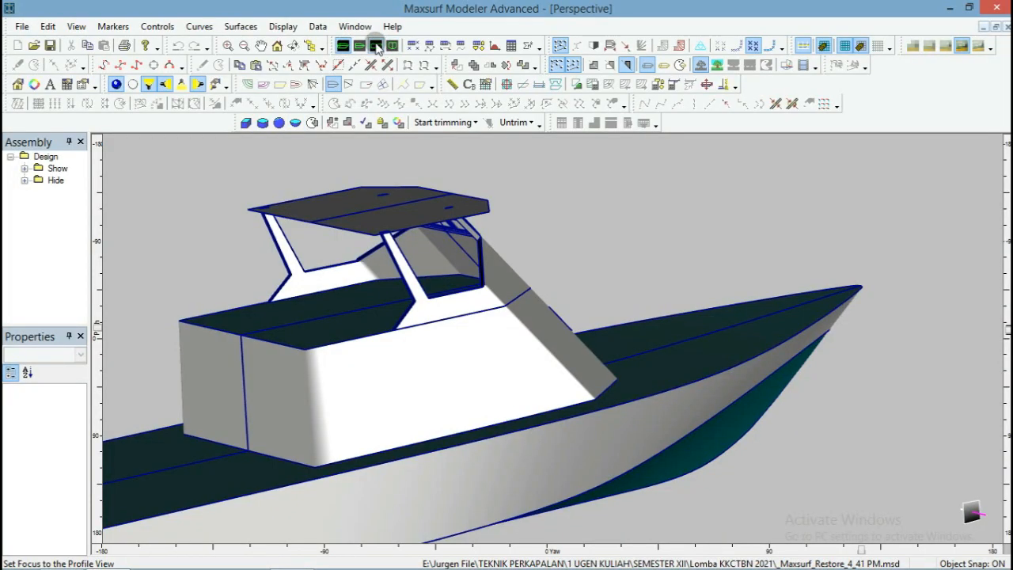
Hide the whole Design assembly and switch to the Profile view.
scroll(414, 140, "down", 5)
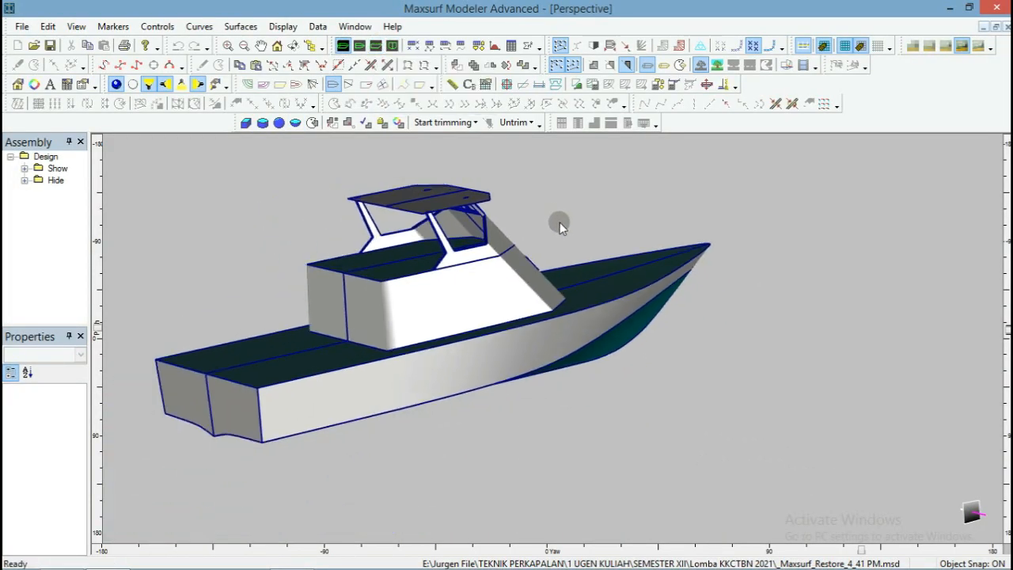
scroll(372, 184, "up", 2)
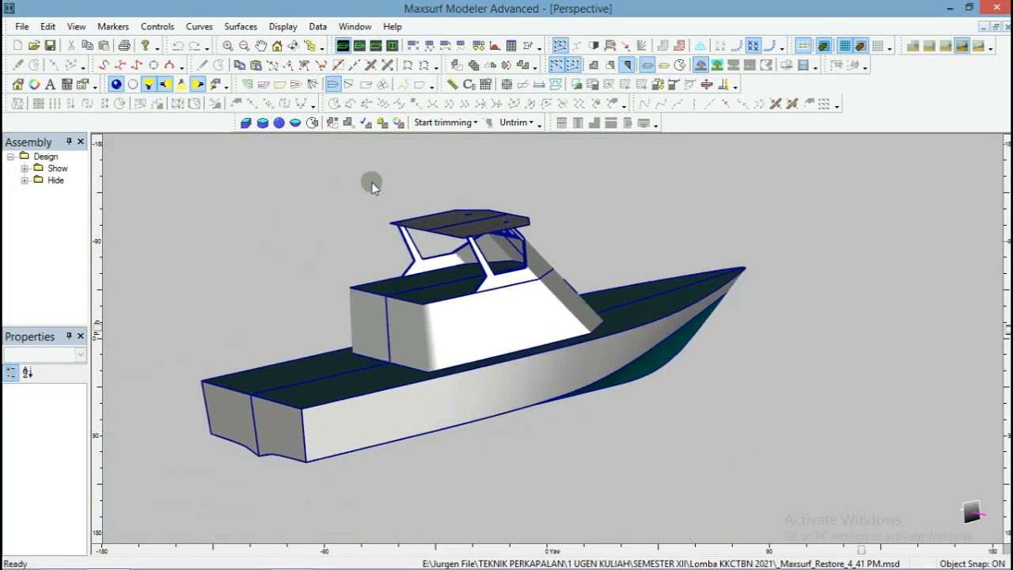
right_click(45, 156)
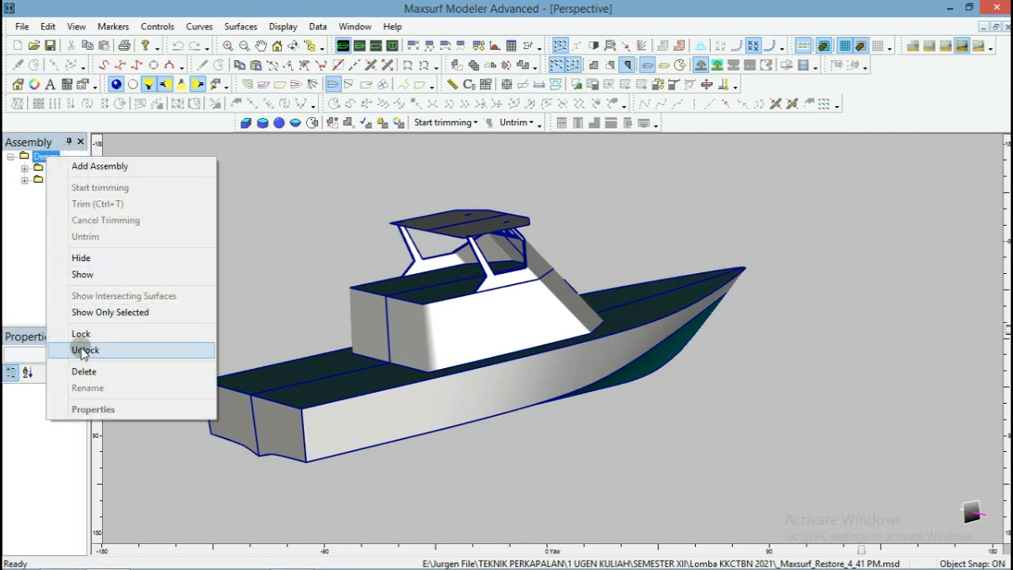
left_click(83, 259)
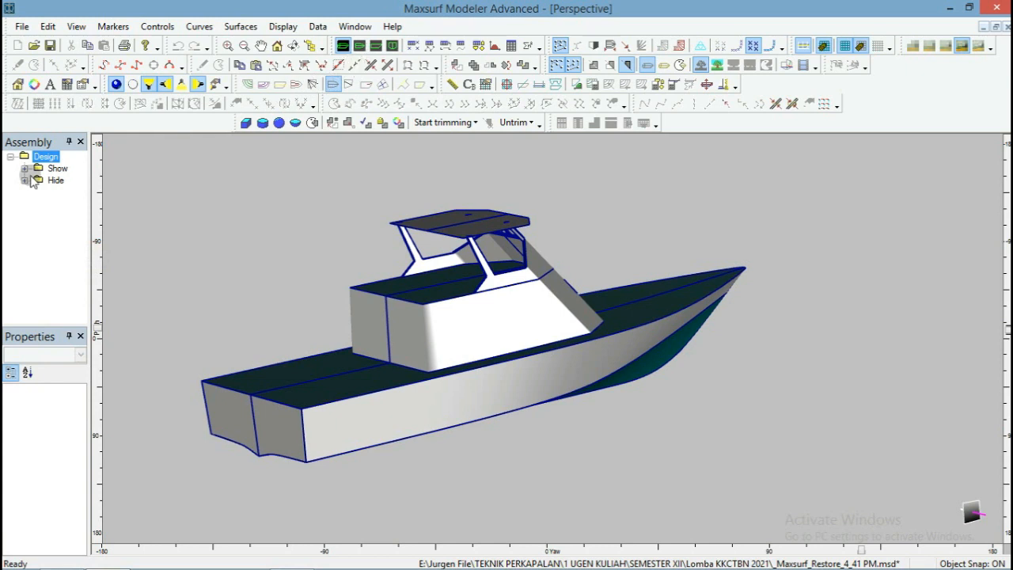
left_click(377, 46)
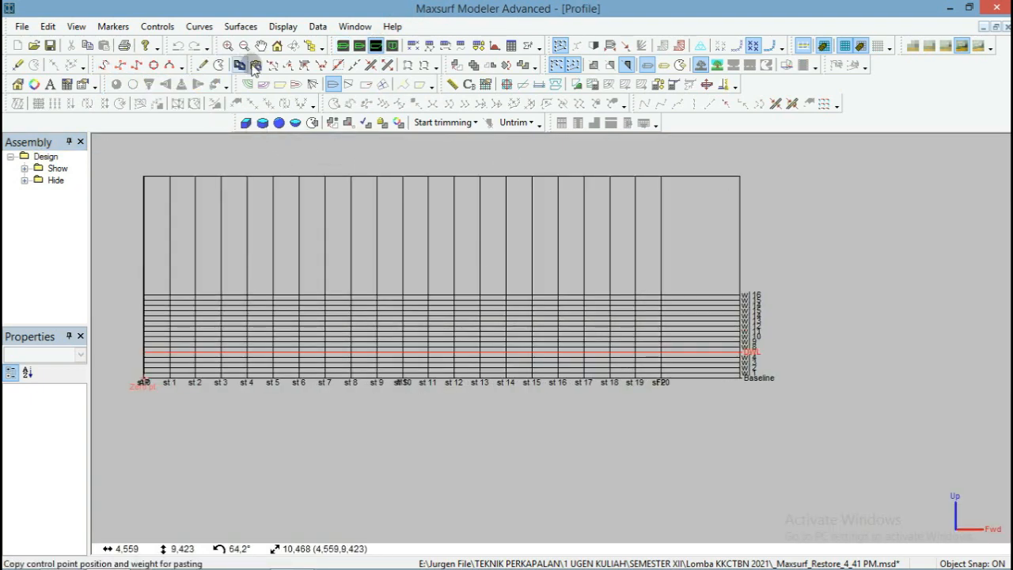
Add a longitudinal box shape with length 1 m, width 0,5 m and height 0,2 m.
left_click(245, 123)
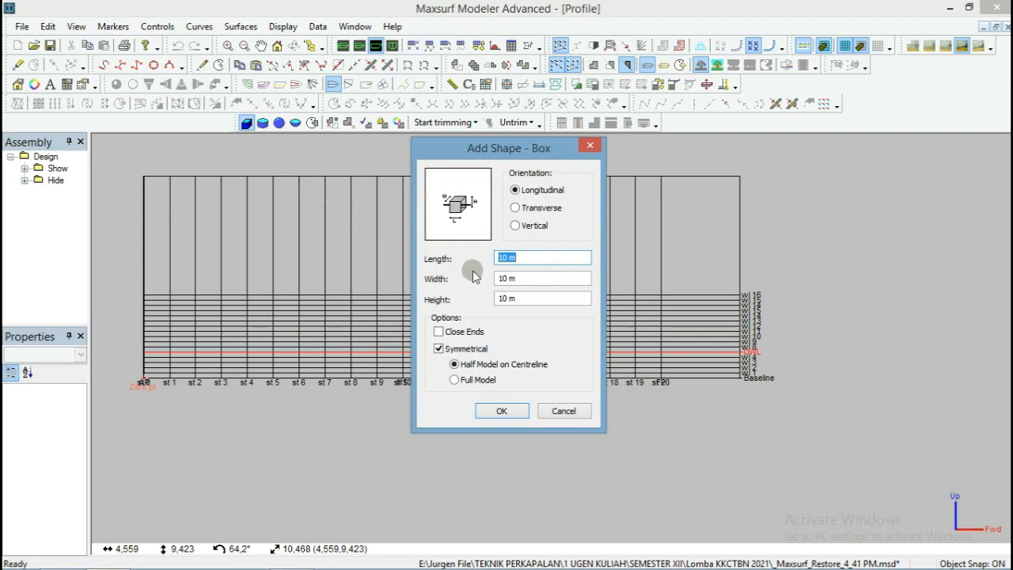
type("1")
double_click(502, 279)
type("0,")
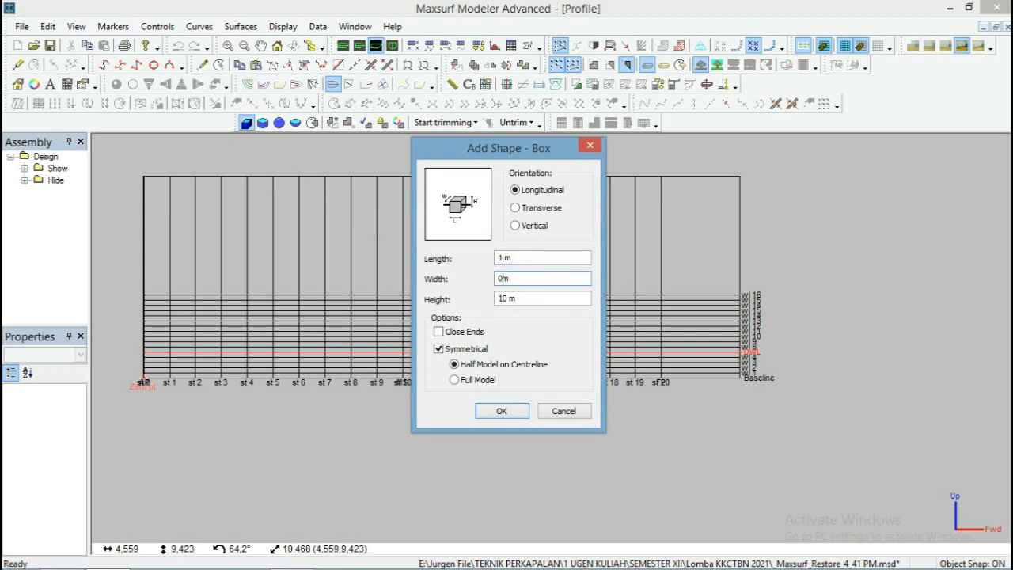
type("5")
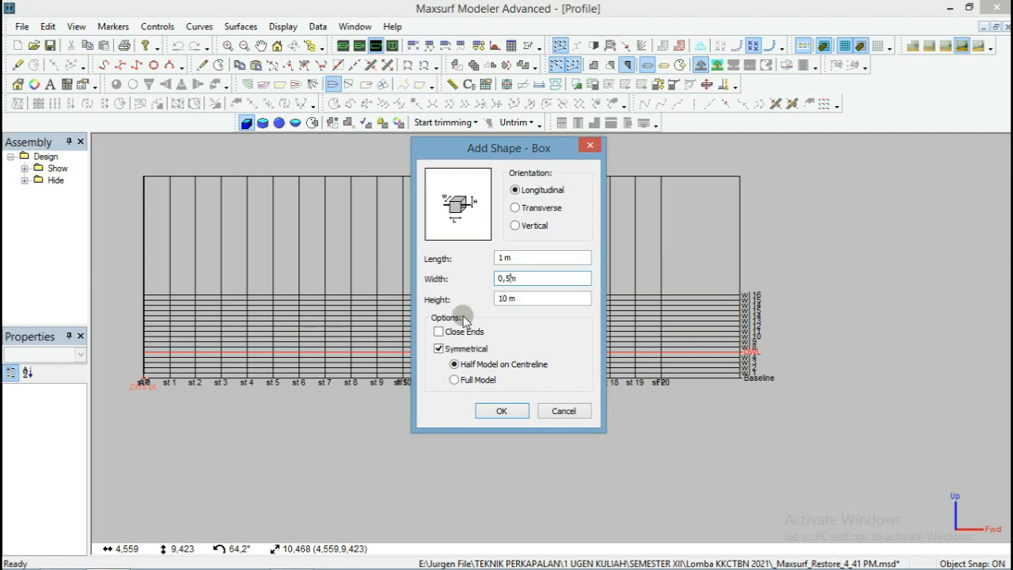
double_click(505, 298)
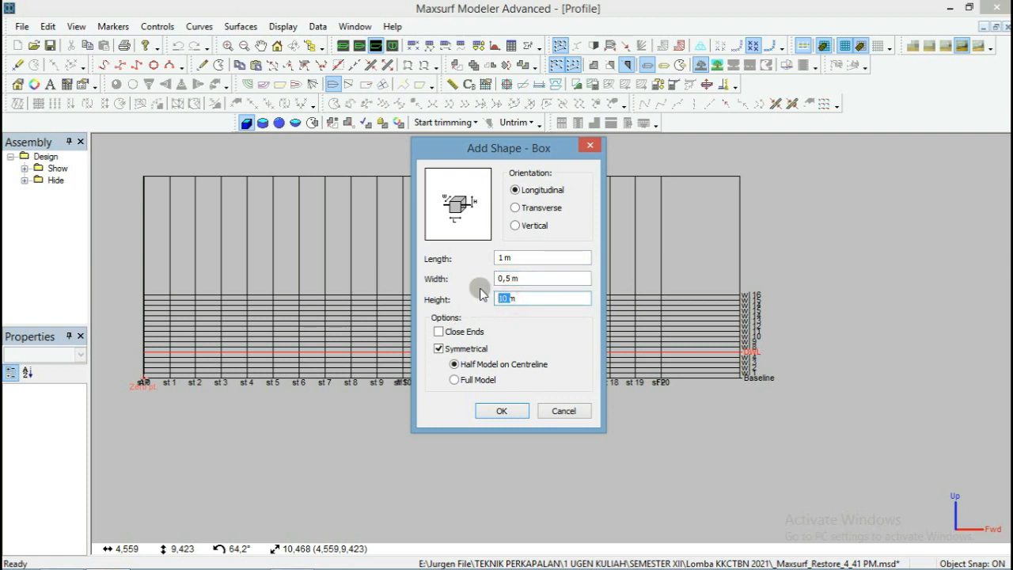
type("0")
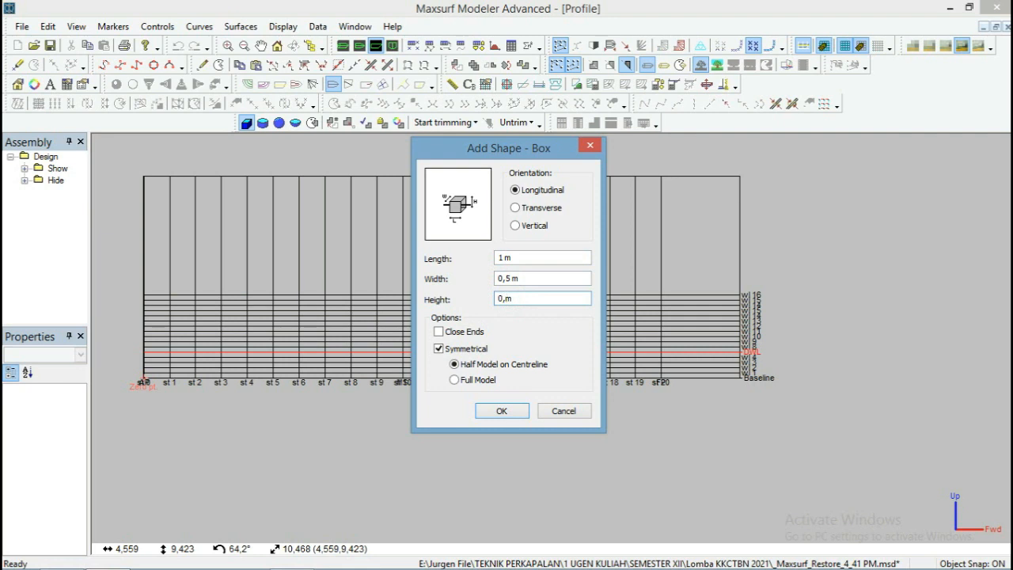
type(",2")
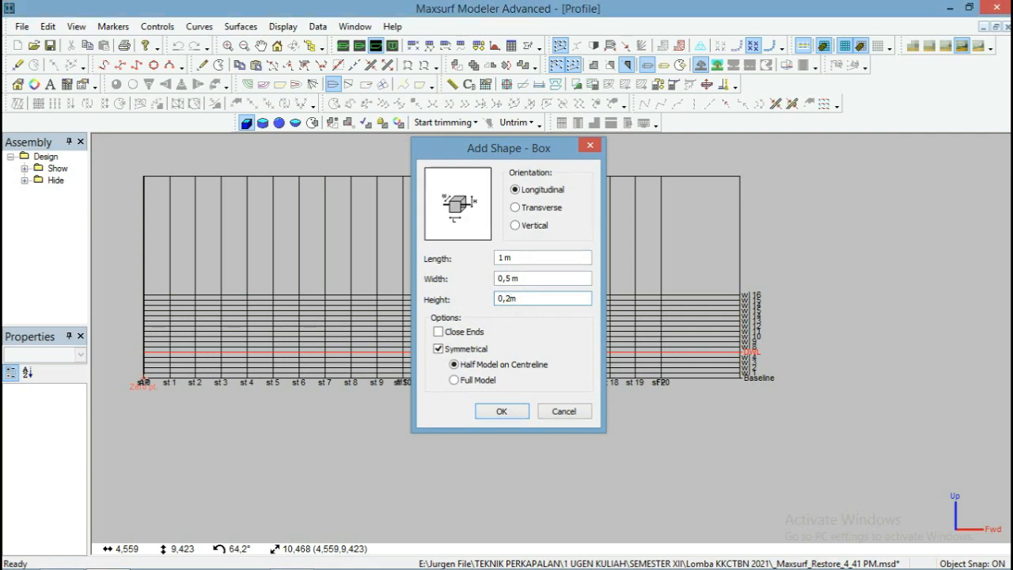
key("Return")
Select all control points of the box and move it straight down to about waterlines wl 10 and wl 11.
scroll(764, 226, "up", 5)
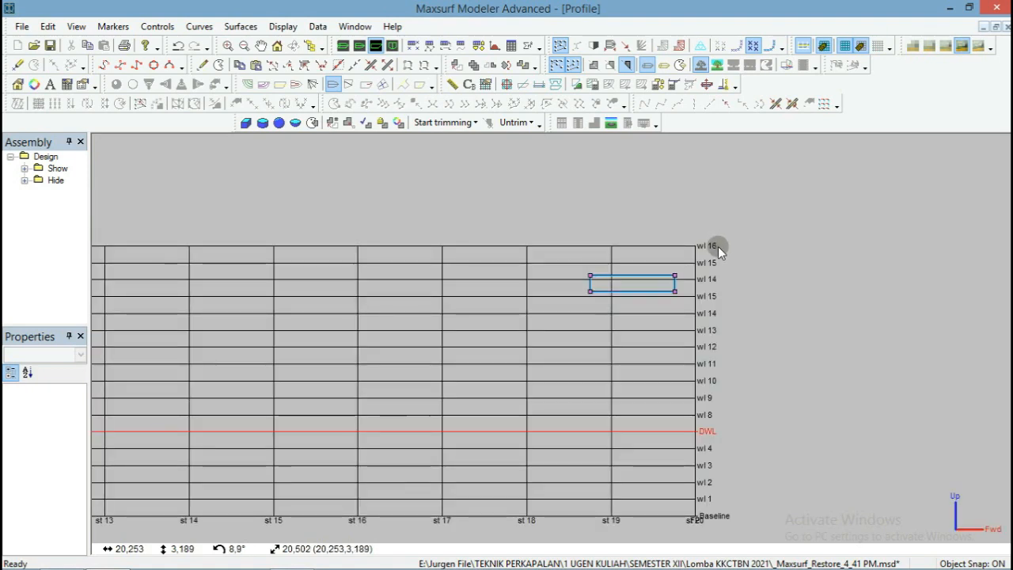
left_click_drag(724, 237, 575, 323)
left_click(599, 314)
left_click_drag(751, 244, 561, 346)
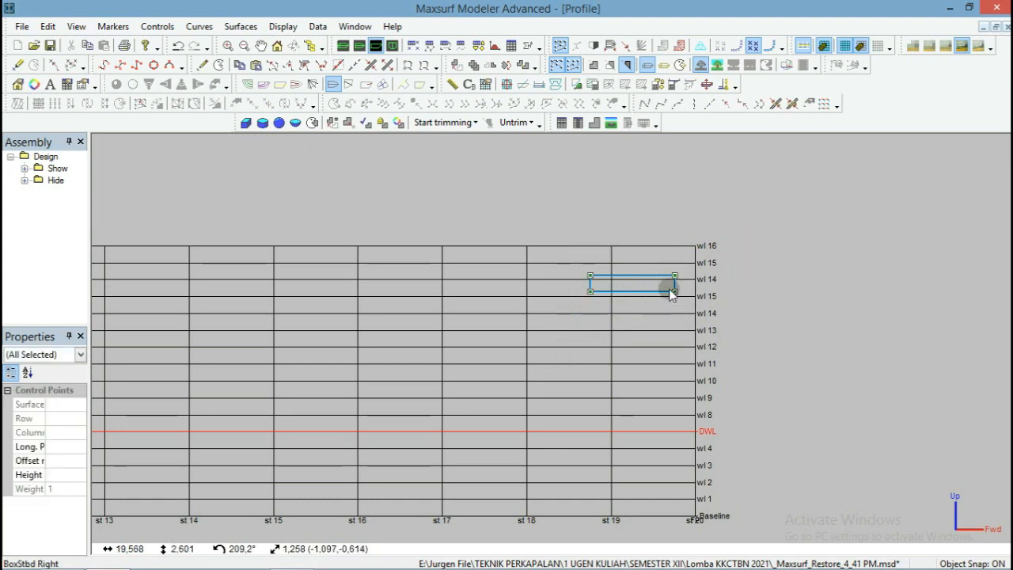
left_click_drag(674, 295, 668, 369)
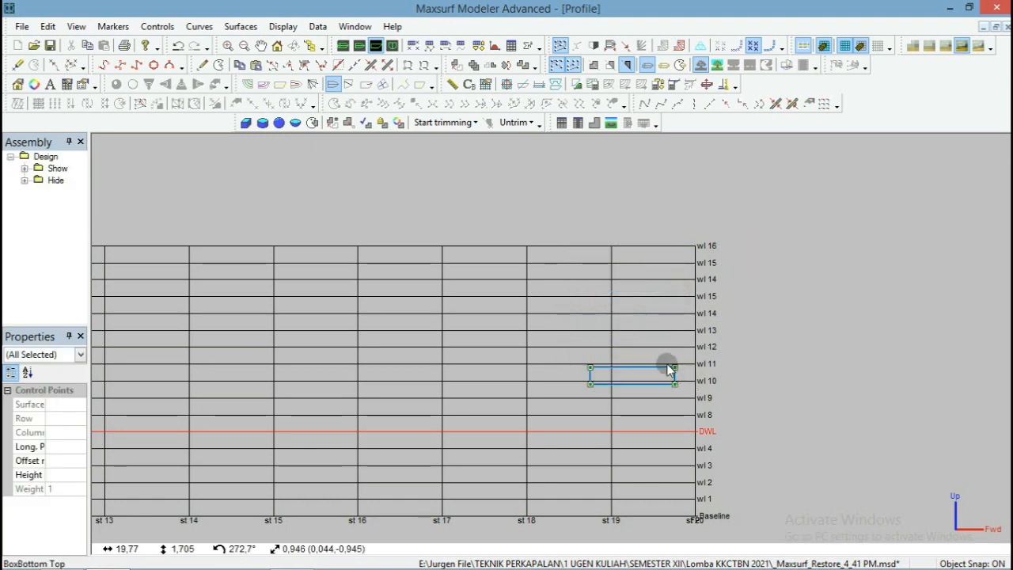
Add a vertical cylinder shape with length 1 m and both radii r1 and r2 at 0,3 m.
left_click(262, 124)
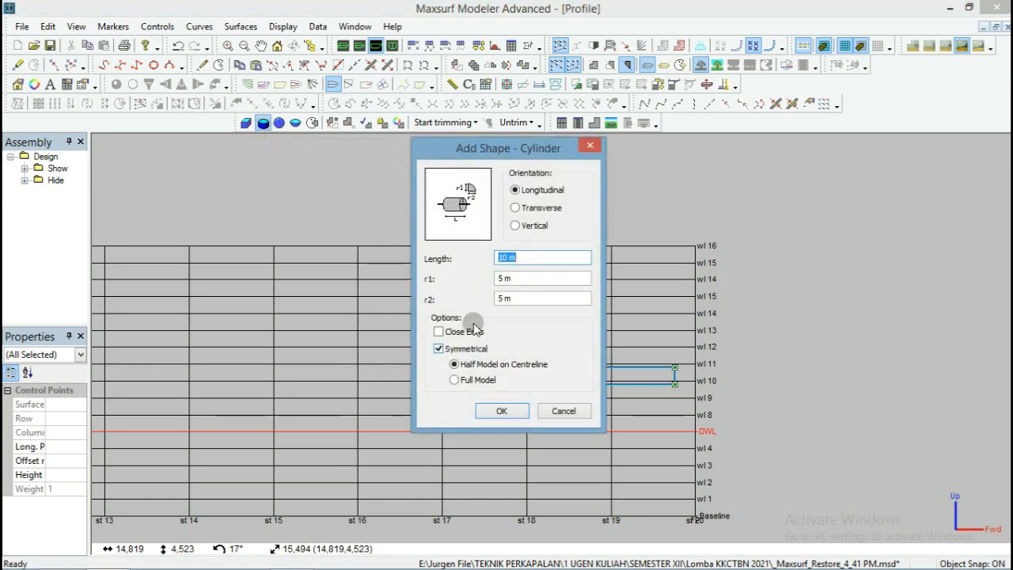
left_click(522, 228)
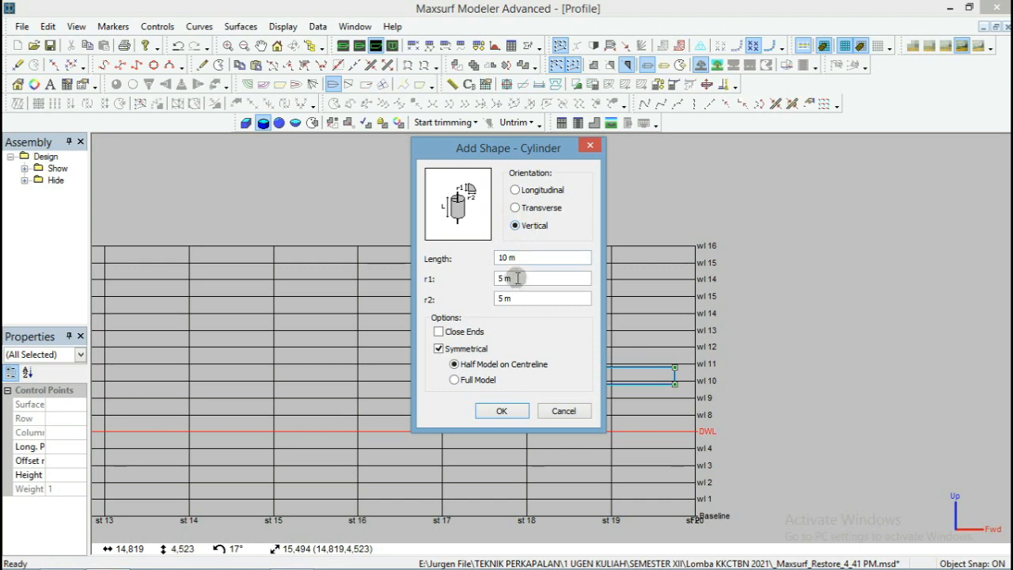
left_click(501, 258)
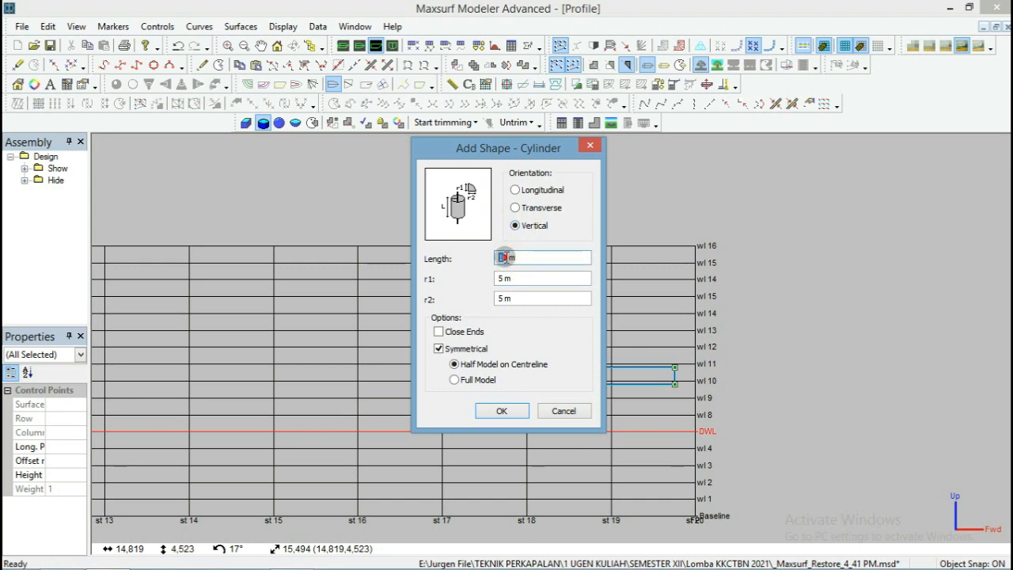
type("1")
left_click(504, 277)
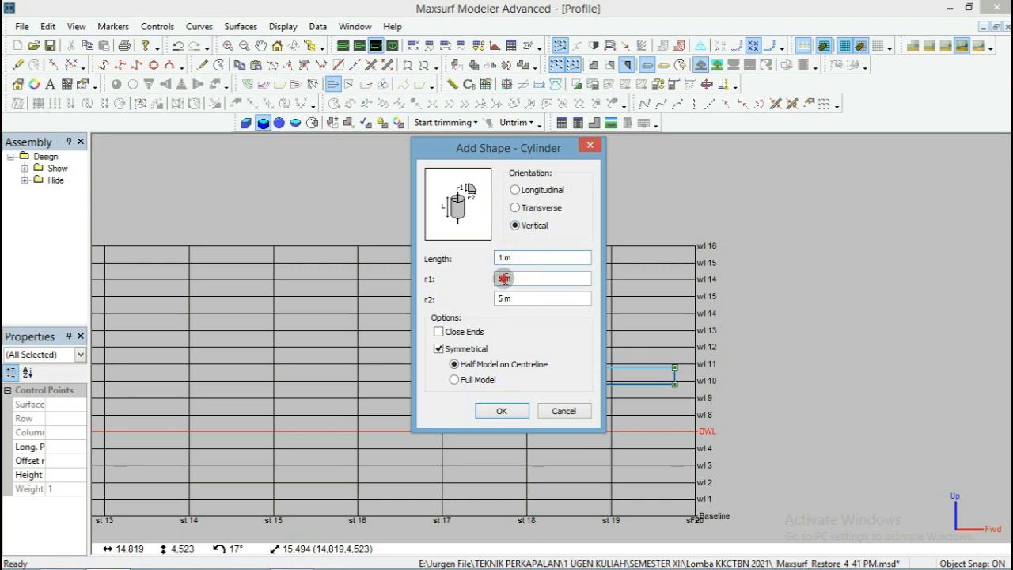
double_click(504, 278)
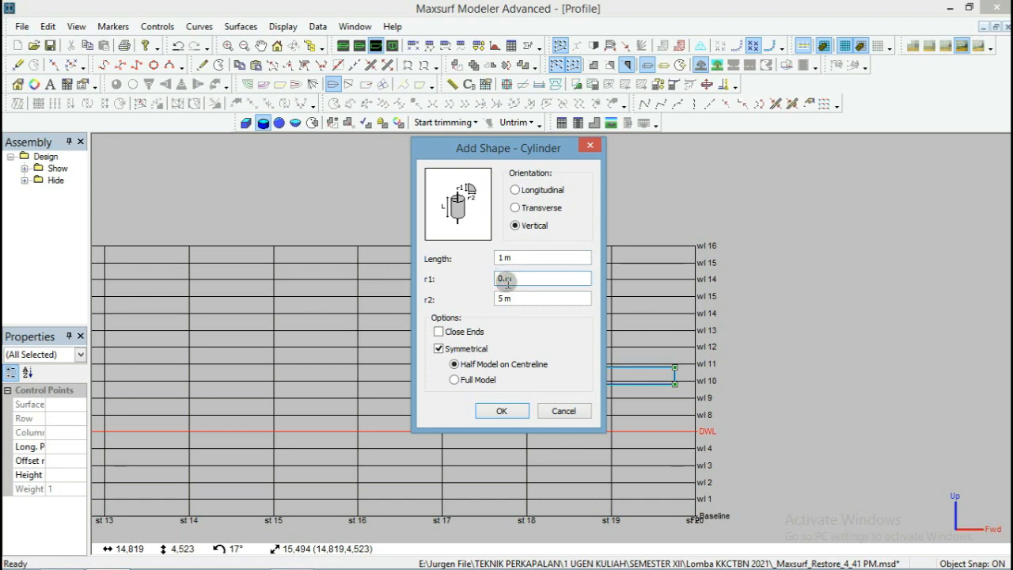
type("0.3")
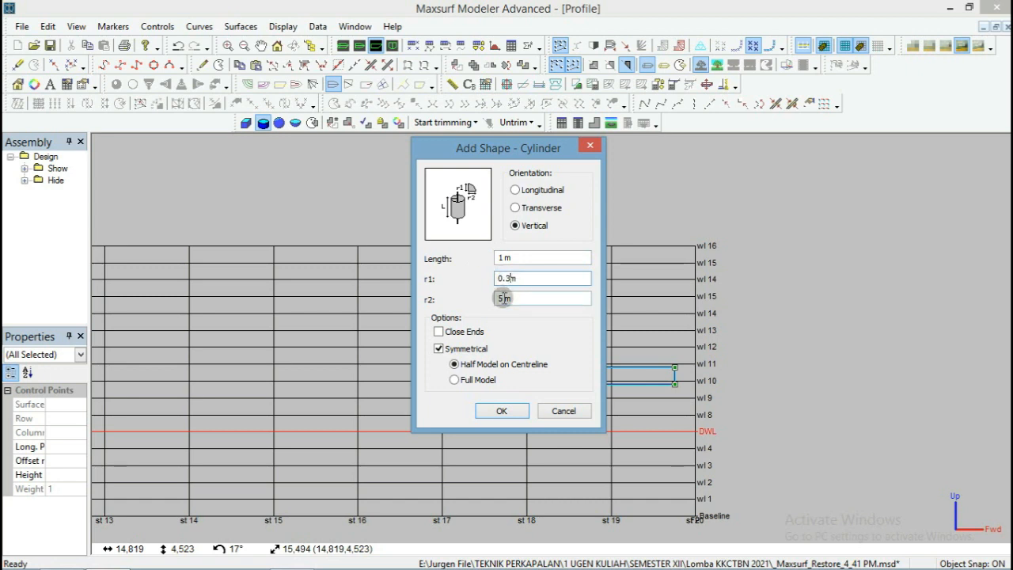
left_click_drag(503, 298, 490, 299)
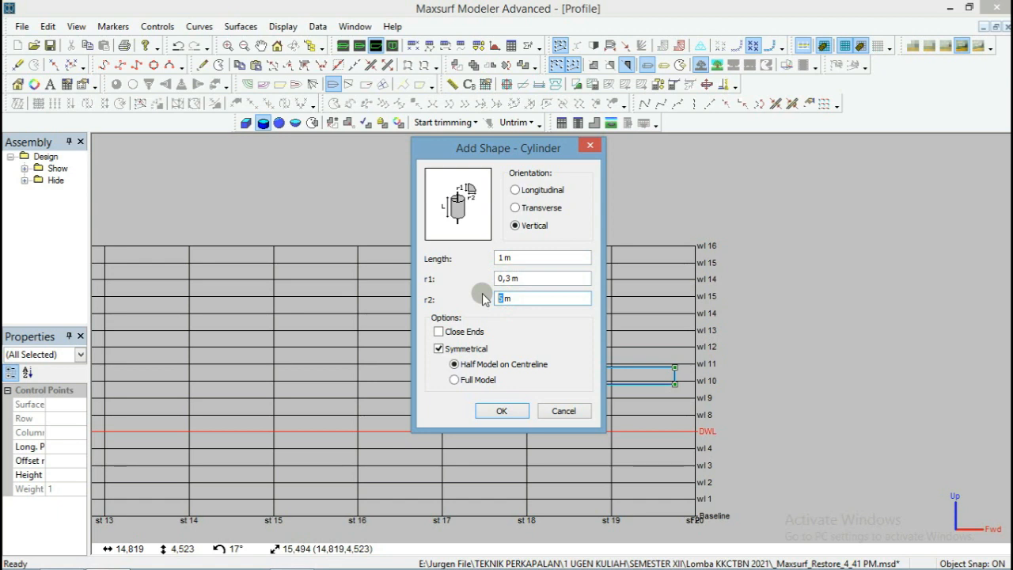
type("0,3")
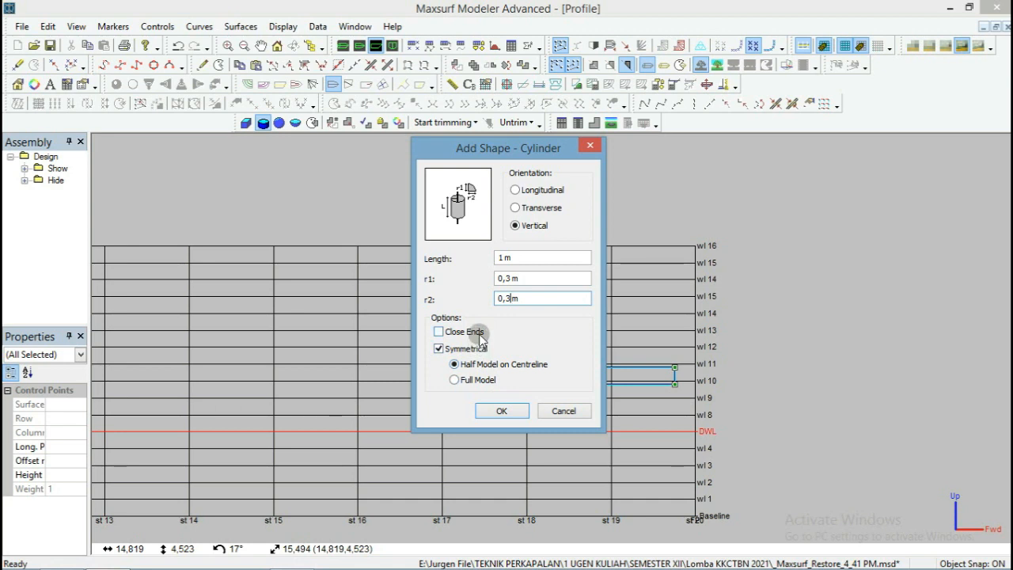
left_click(513, 409)
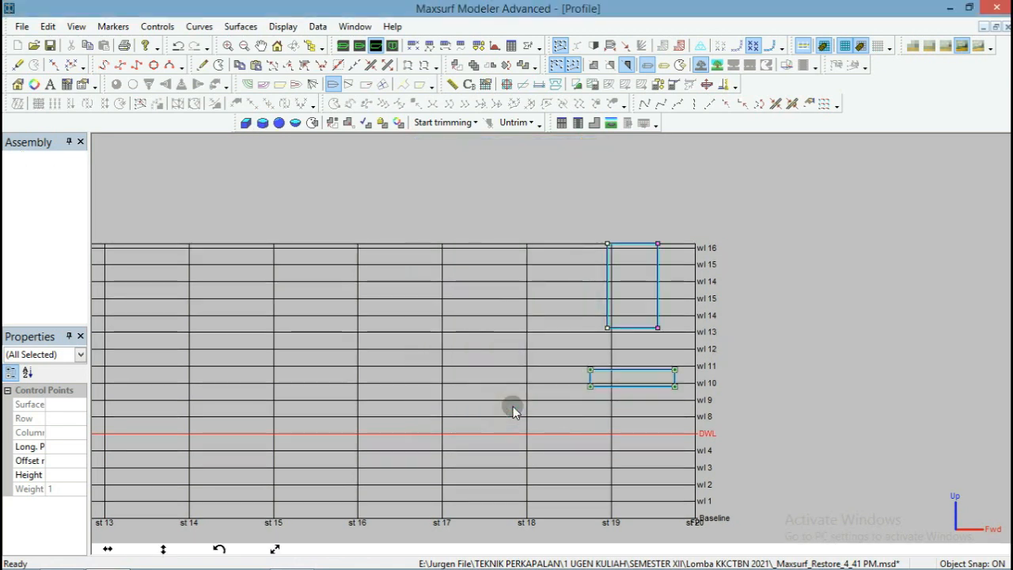
Lower the cylinder onto the top of the box, and move both shapes together down to just above the DWL.
left_click(683, 226)
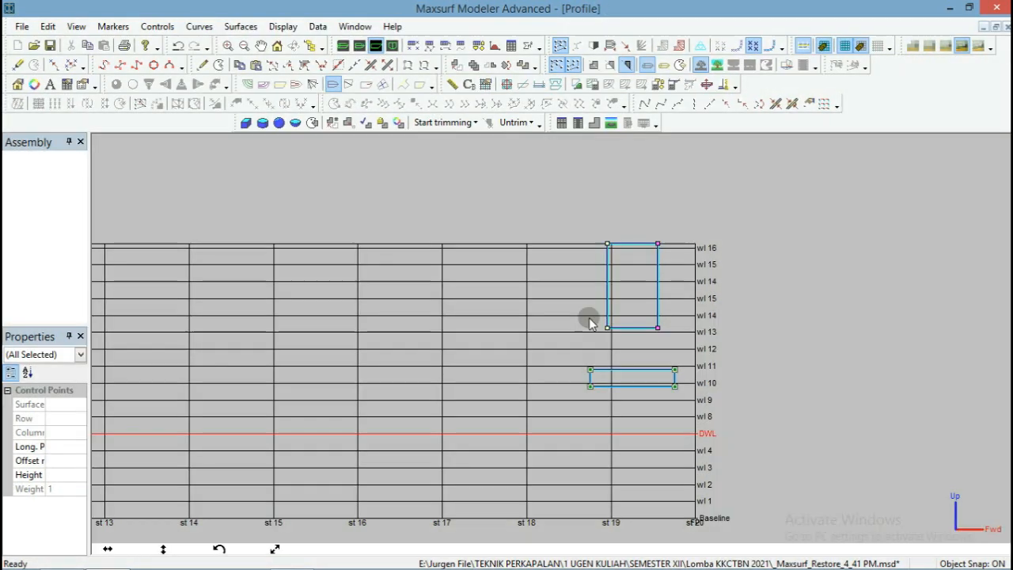
left_click_drag(692, 222, 655, 372)
left_click_drag(735, 206, 580, 415)
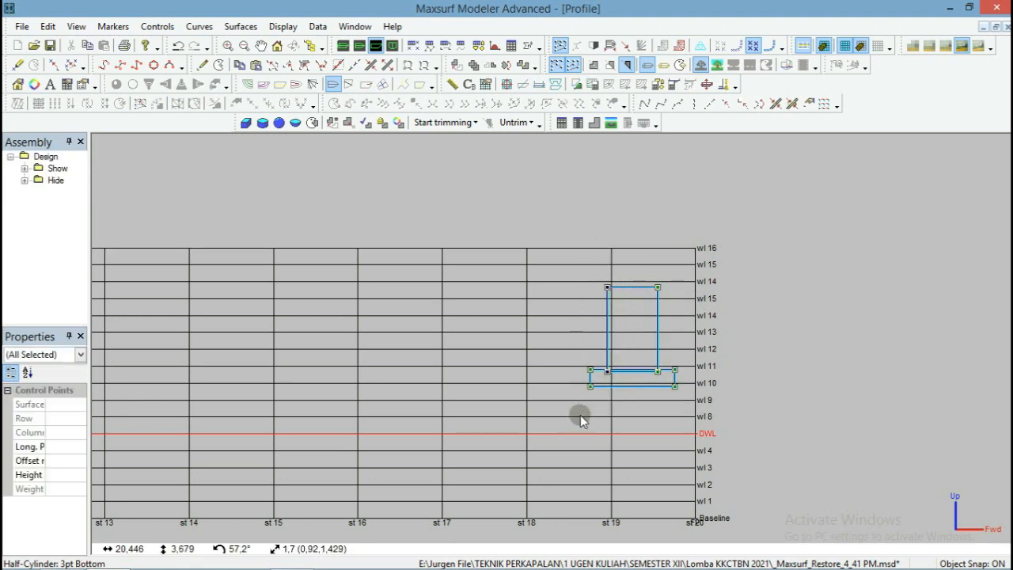
left_click_drag(674, 386, 669, 432)
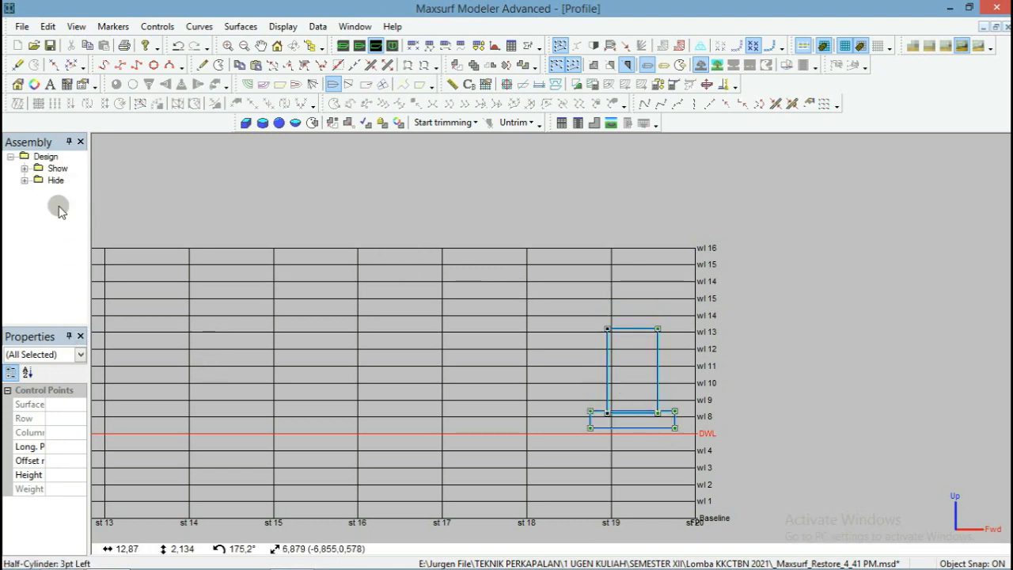
Add a second vertical cylinder with length 0,2 m and both radii r1 and r2 at 0,35 m.
left_click(262, 124)
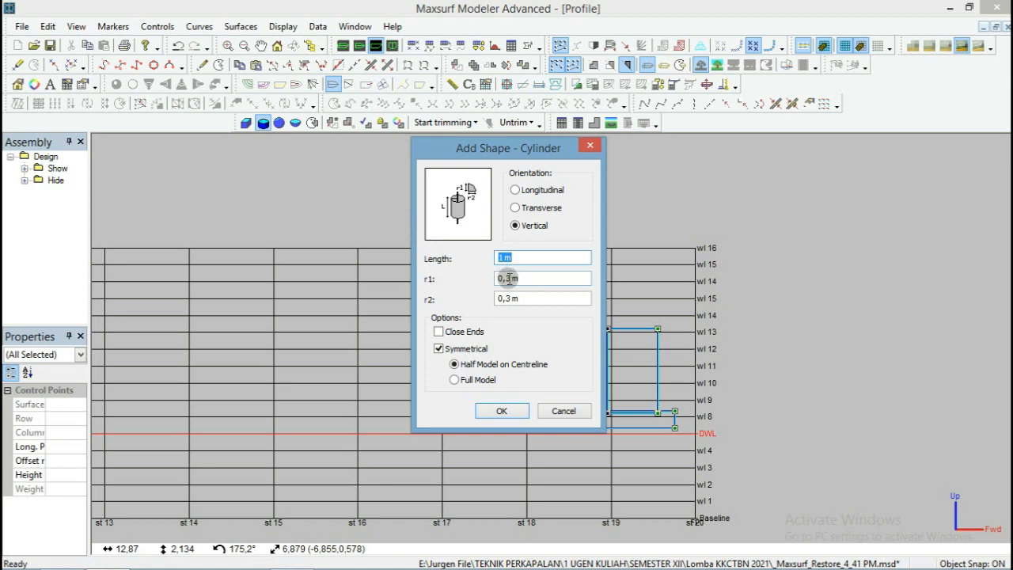
double_click(501, 257)
type("0,2")
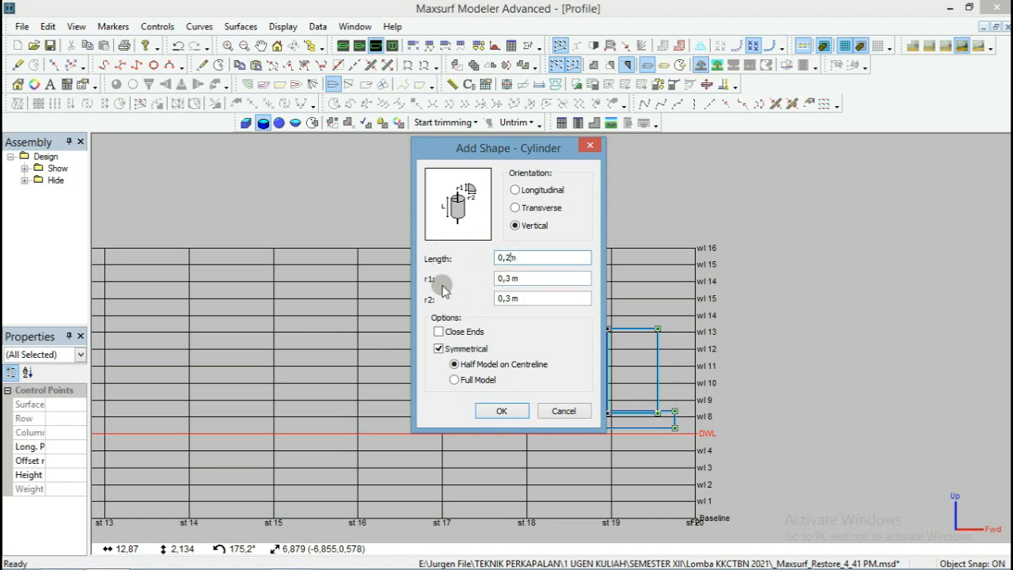
left_click(509, 278)
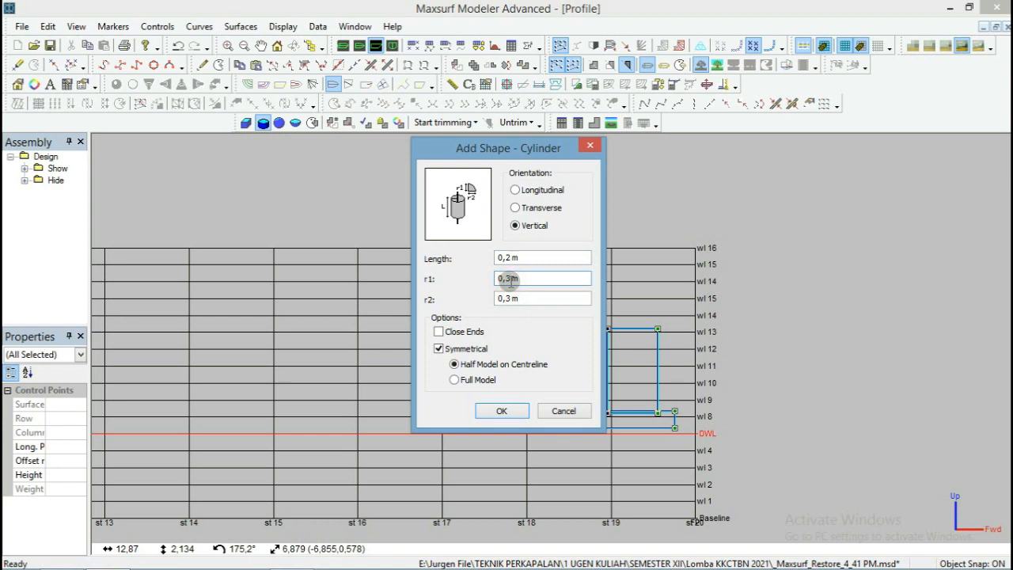
type("6")
key("BackSpace")
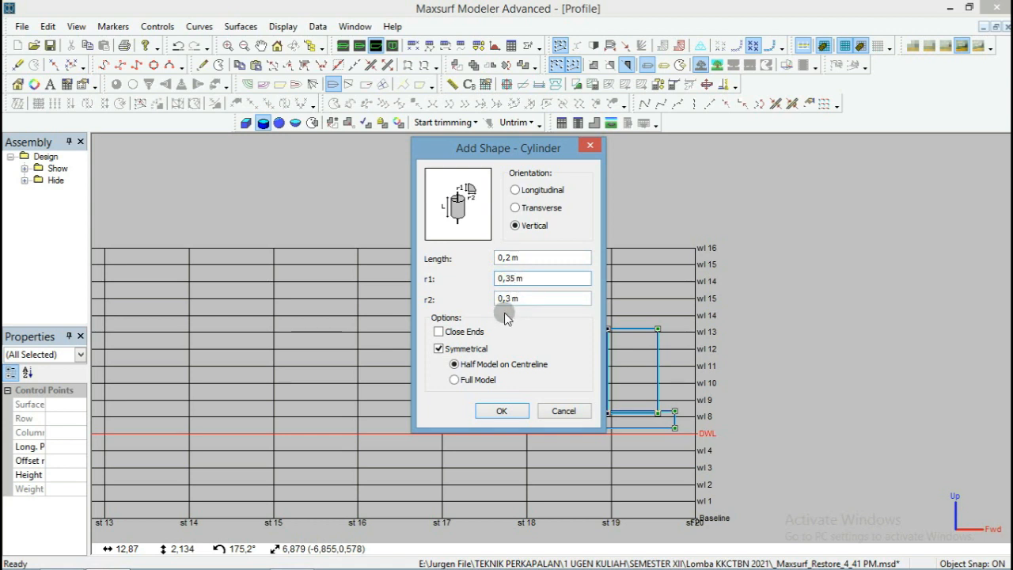
type("5")
left_click(510, 298)
type("5")
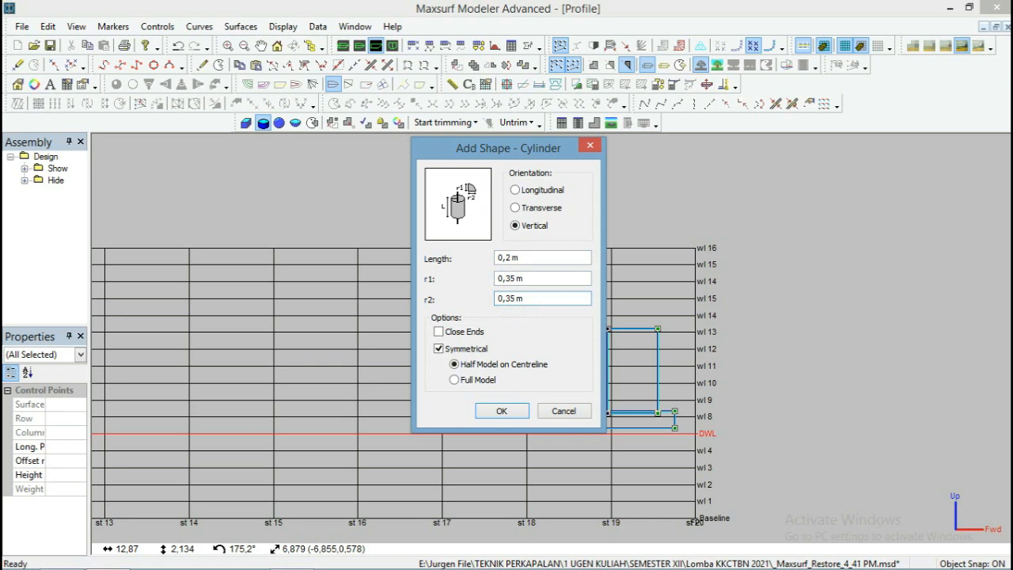
key("Return")
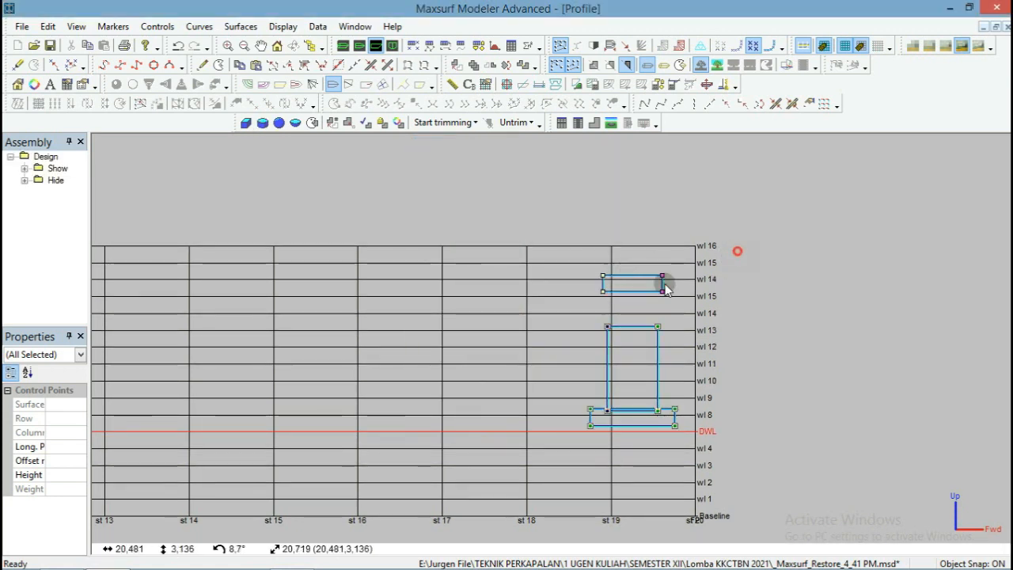
Set the short cylinder on top of the tall one, and move the whole stack down until the box lies at about wl 3.
left_click_drag(737, 252, 546, 313)
left_click(640, 303)
left_click_drag(711, 246, 564, 299)
left_click_drag(662, 294, 664, 331)
left_click_drag(699, 277, 552, 455)
left_click_drag(678, 429, 674, 472)
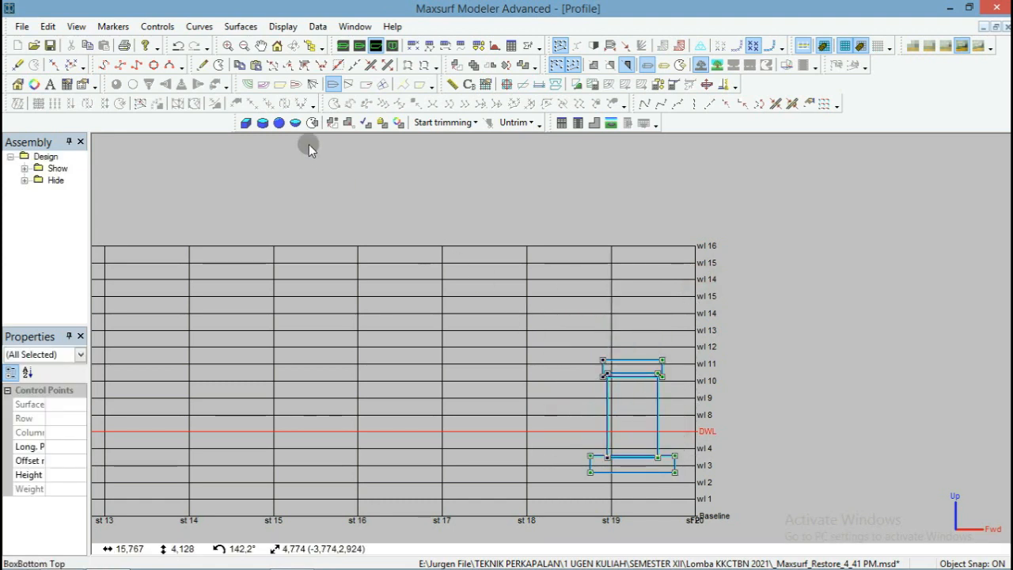
Add a vertical hemisphere shape with a radius of 0,35 m.
left_click(295, 123)
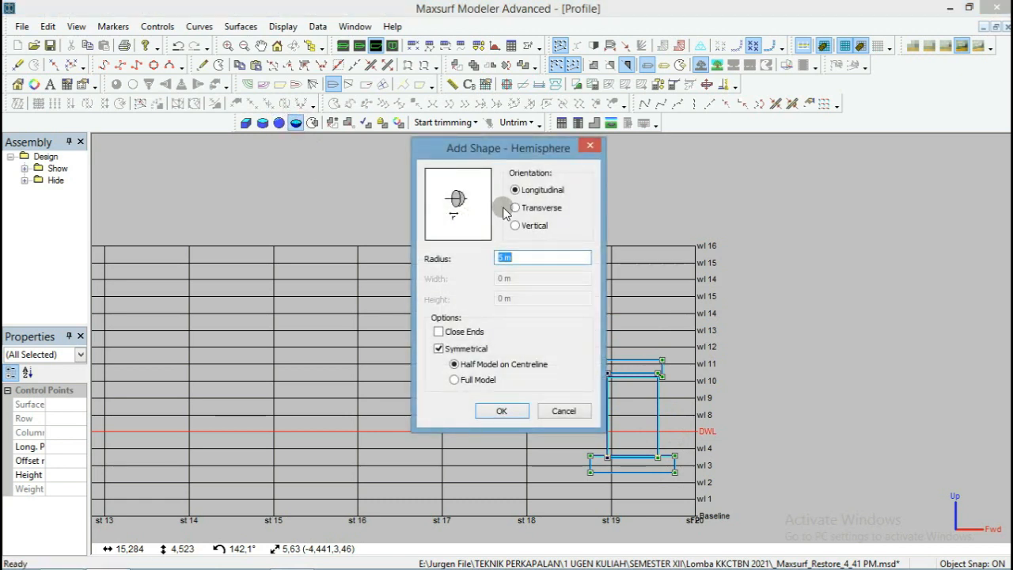
left_click(525, 207)
left_click(533, 226)
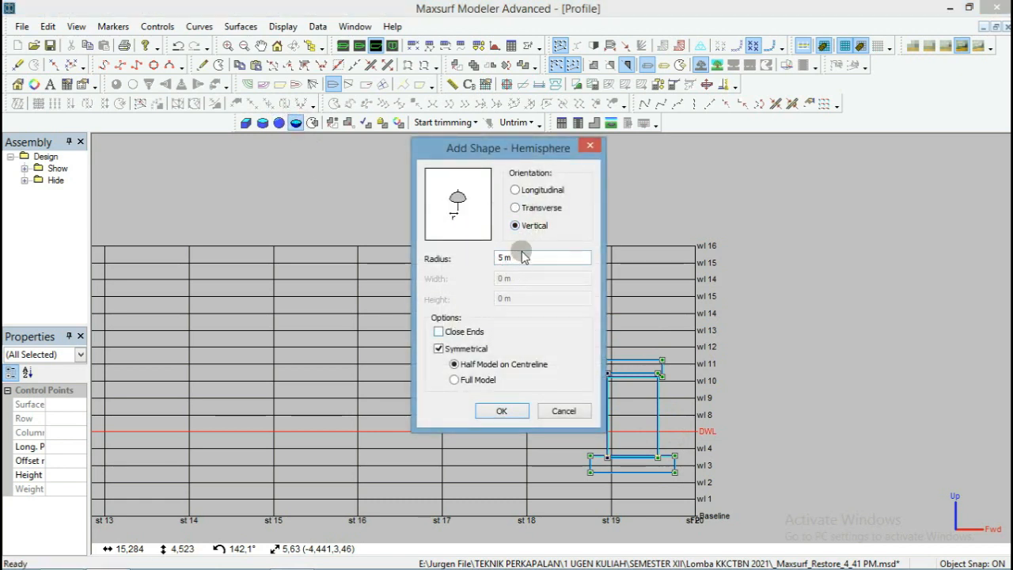
left_click_drag(502, 257, 464, 256)
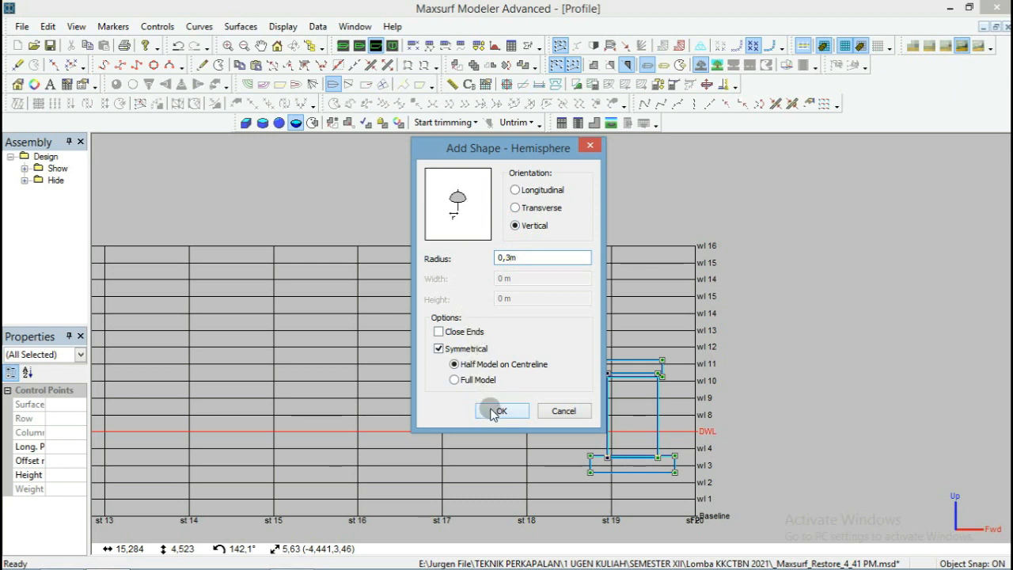
type("5")
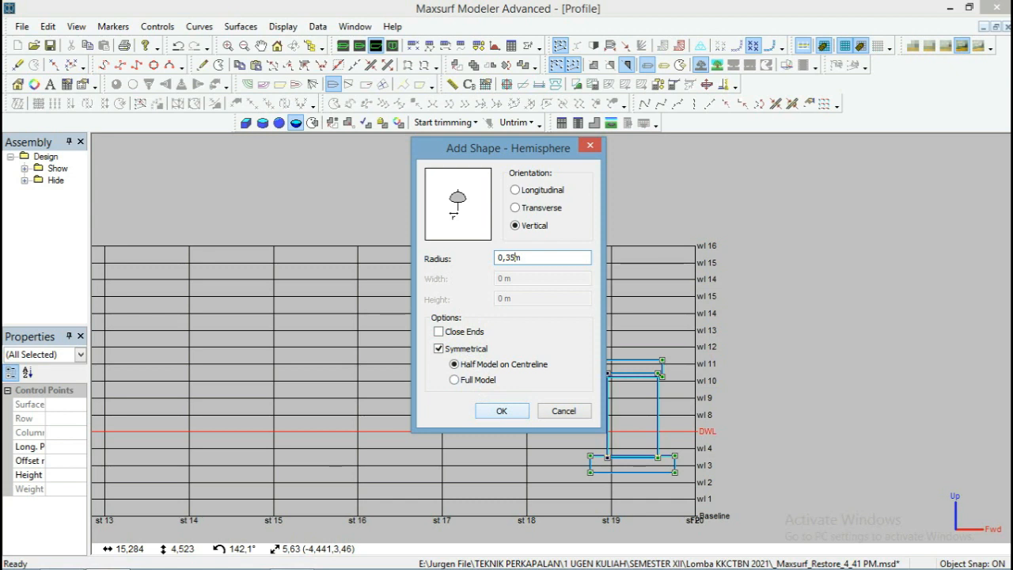
left_click(501, 411)
Lower the hemisphere from about wl 14 onto the top of the short cylinder at about wl 11.
scroll(663, 378, "up", 2)
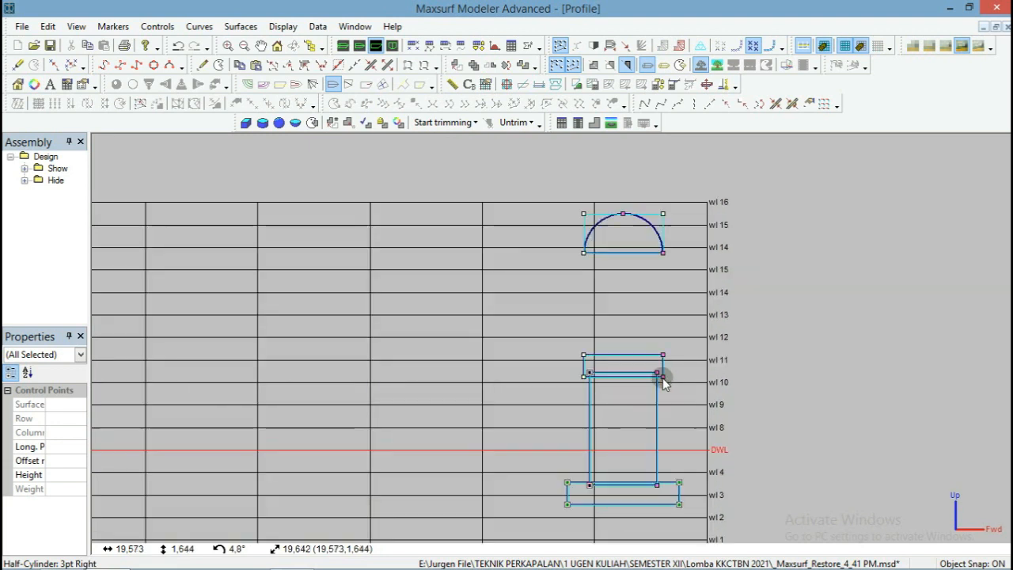
scroll(663, 378, "up", 1)
left_click_drag(712, 334, 568, 362)
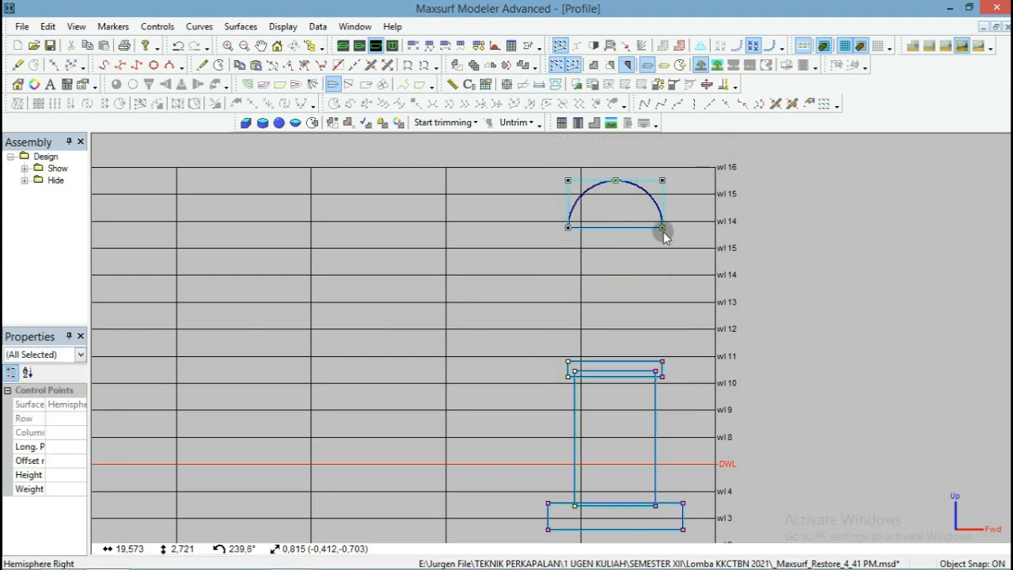
left_click_drag(662, 269, 671, 353)
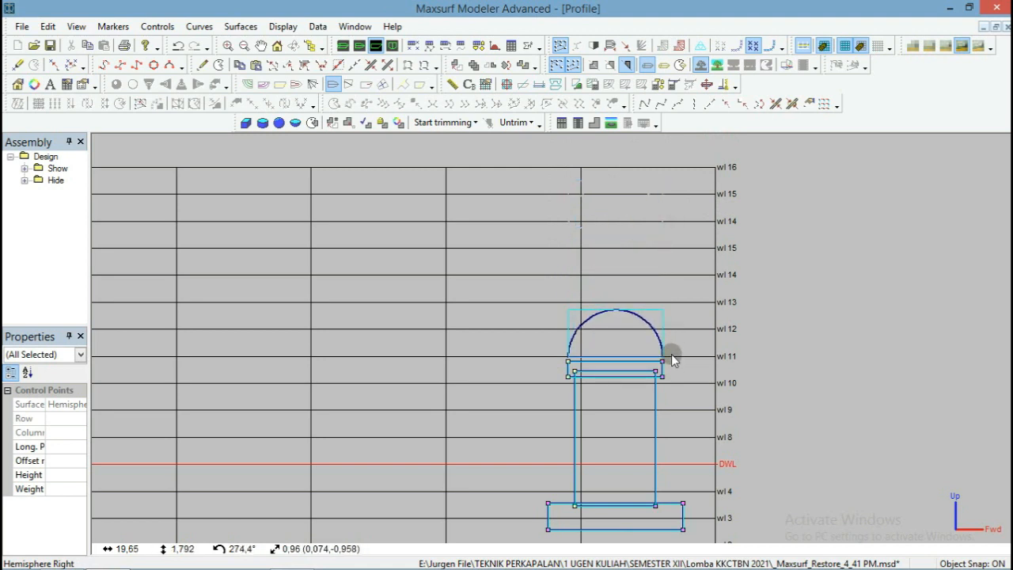
Select the whole stack and move it straight up until the box lies at about wl 10.
scroll(636, 262, "down", 1)
left_click_drag(751, 225, 449, 519)
left_click_drag(659, 307, 661, 195)
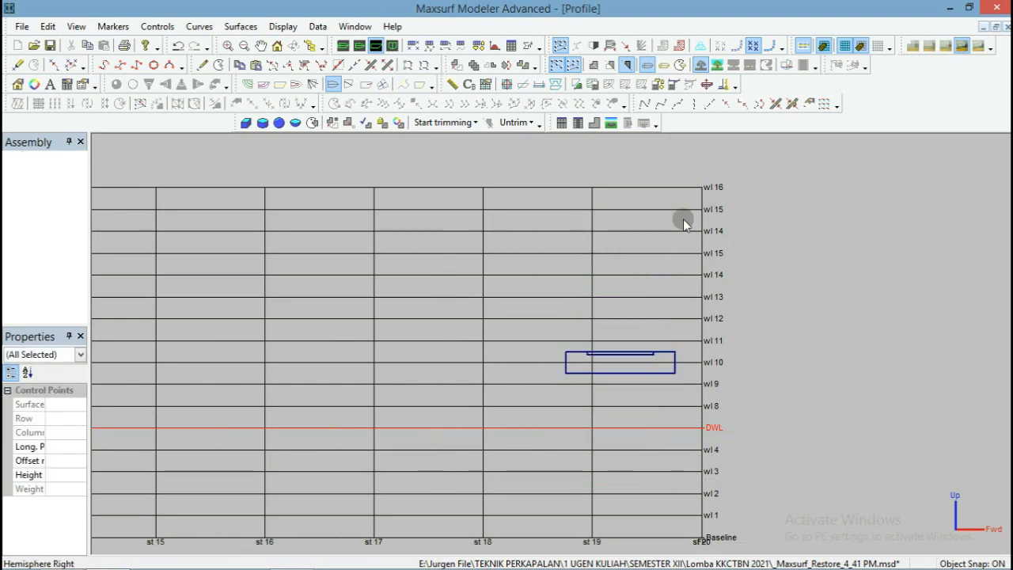
scroll(683, 217, "up", 1)
scroll(685, 180, "up", 2)
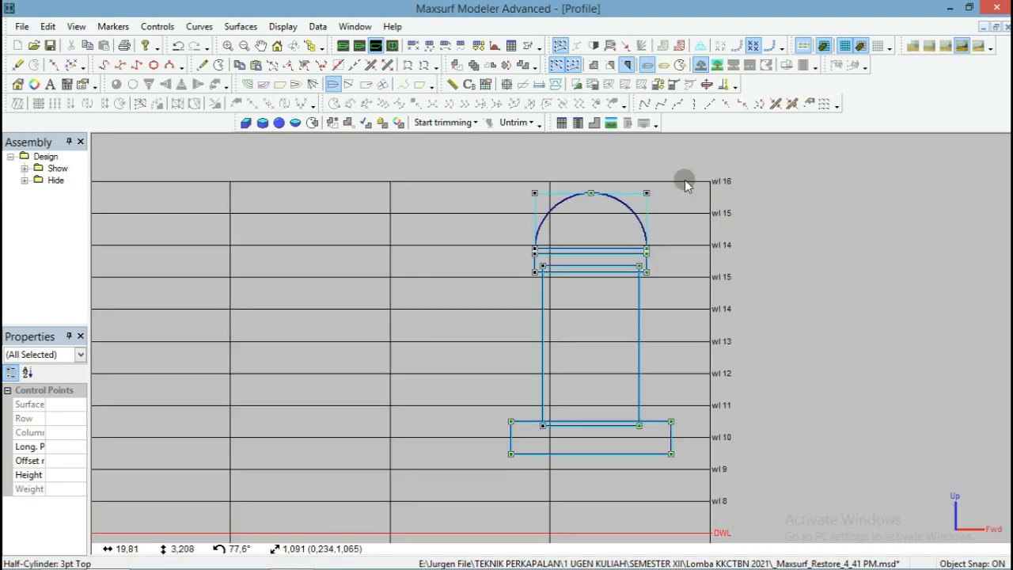
left_click(683, 181)
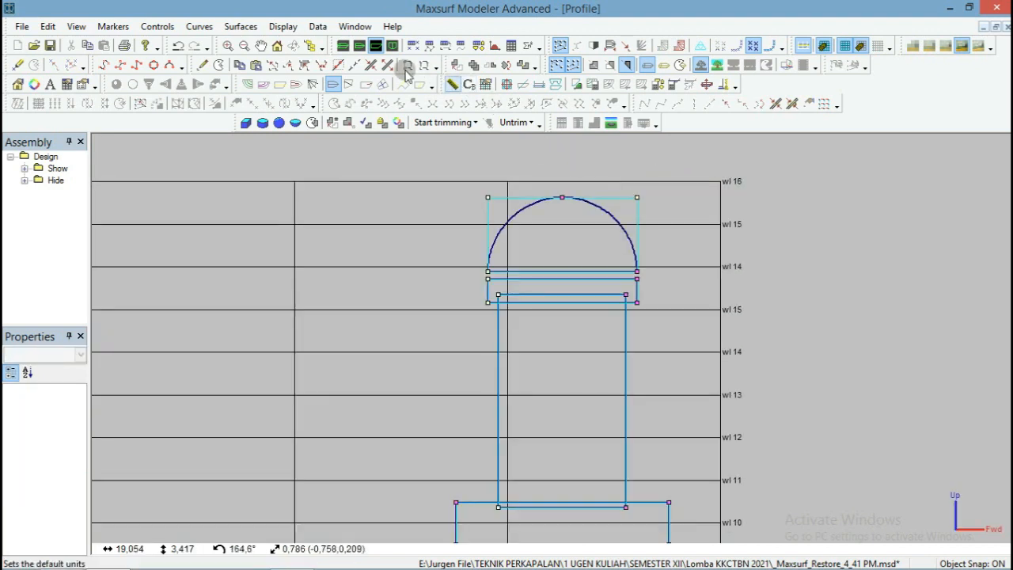
Show the joint between the hemisphere and the short cylinder in the Perspective view, with rendering turned off.
left_click(342, 45)
scroll(748, 210, "up", 4)
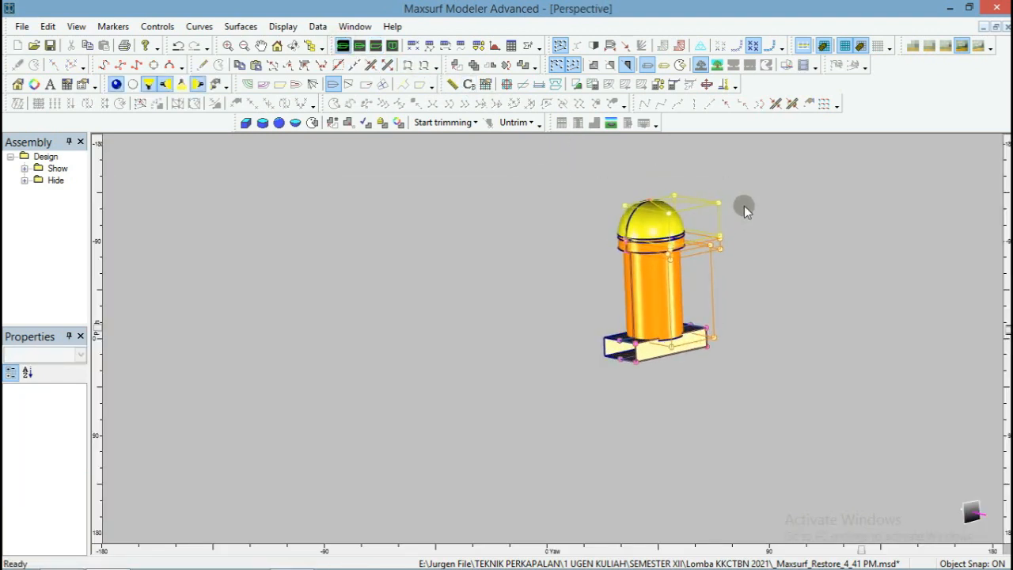
scroll(729, 189, "up", 3)
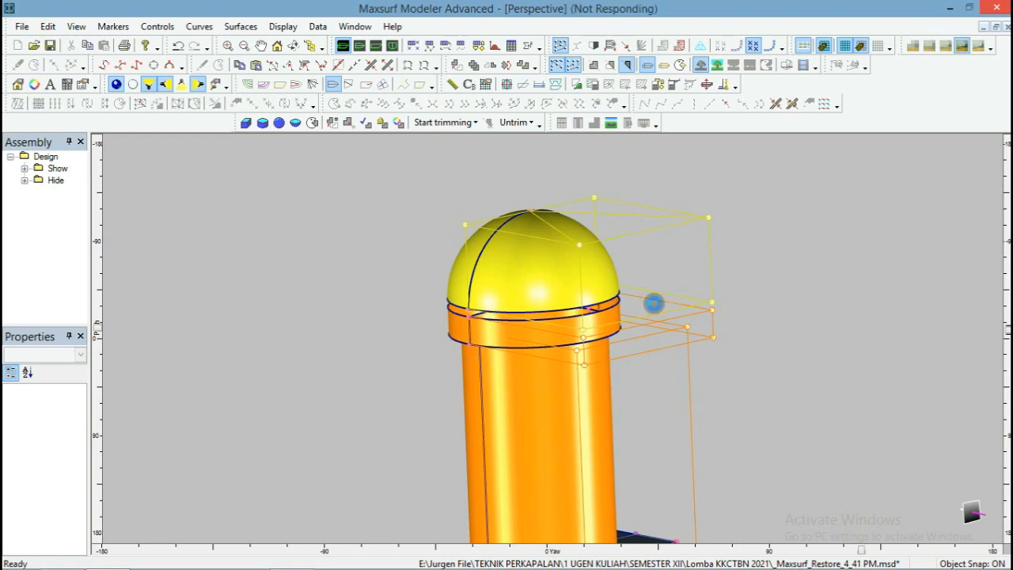
left_click(115, 84)
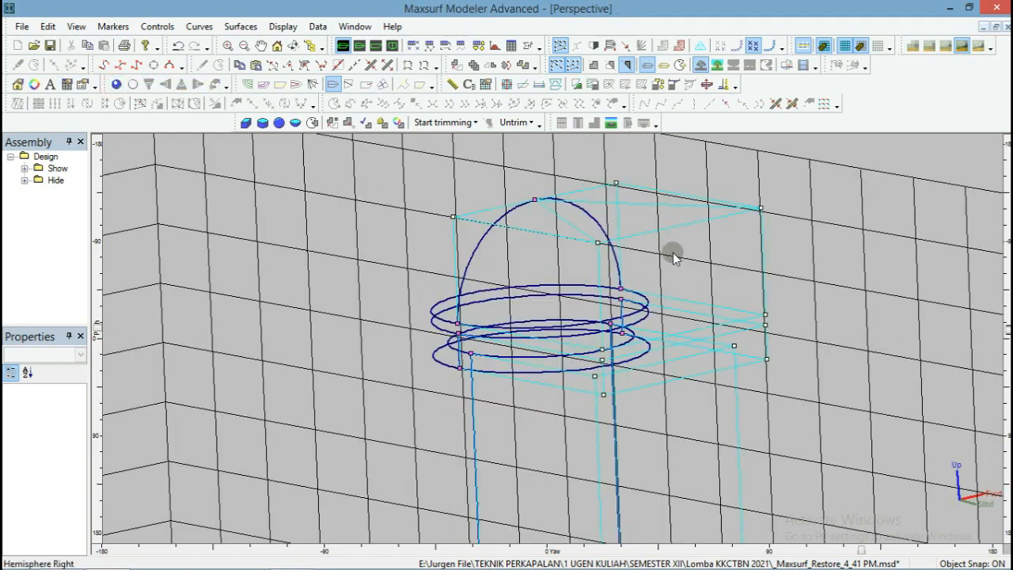
Select all of the hemisphere's control points and lower them until its base meets the upper rim of the short cylinder.
left_click_drag(741, 190, 347, 265)
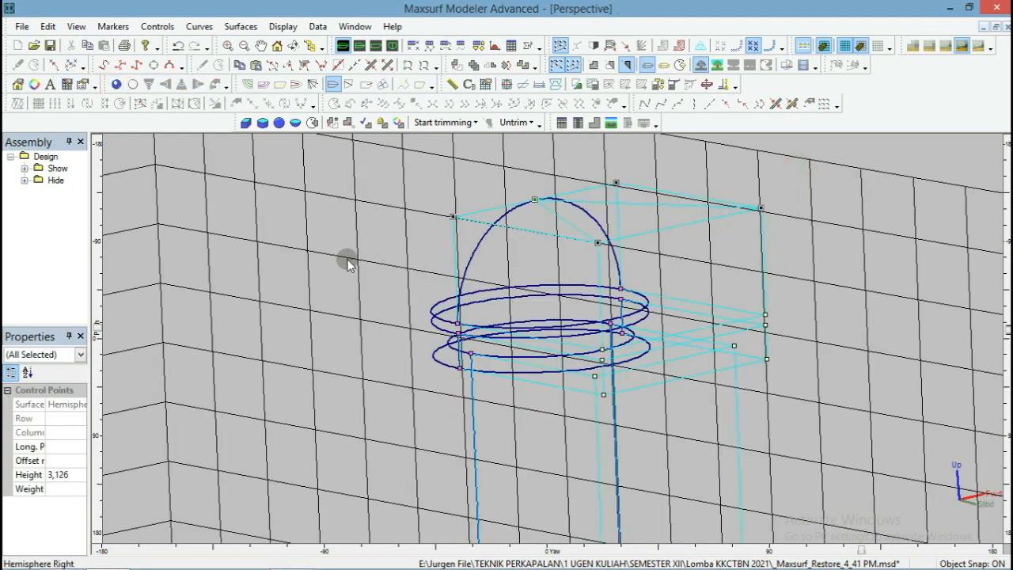
scroll(631, 345, "up", 1)
scroll(595, 378, "up", 3)
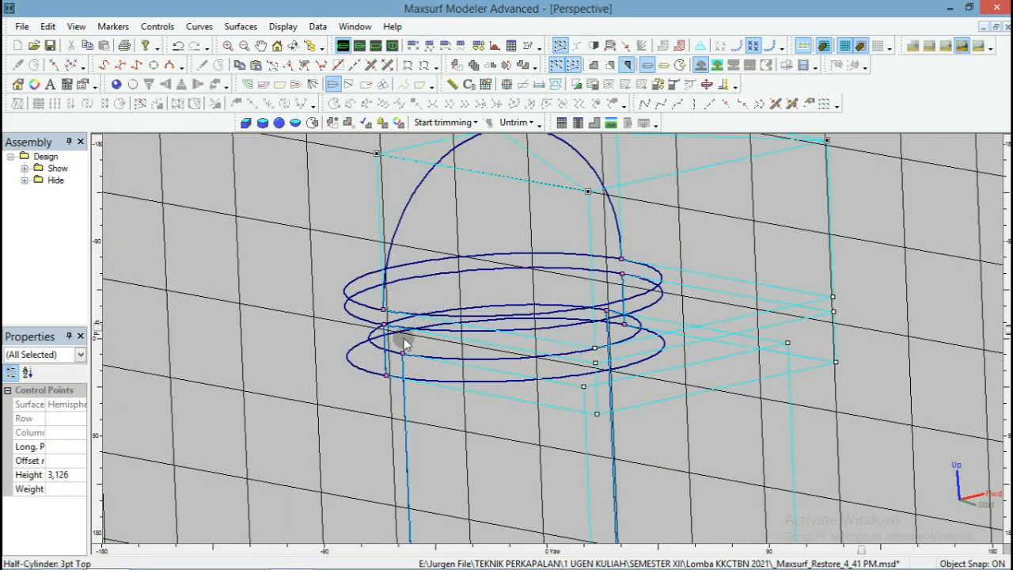
scroll(387, 299, "up", 1)
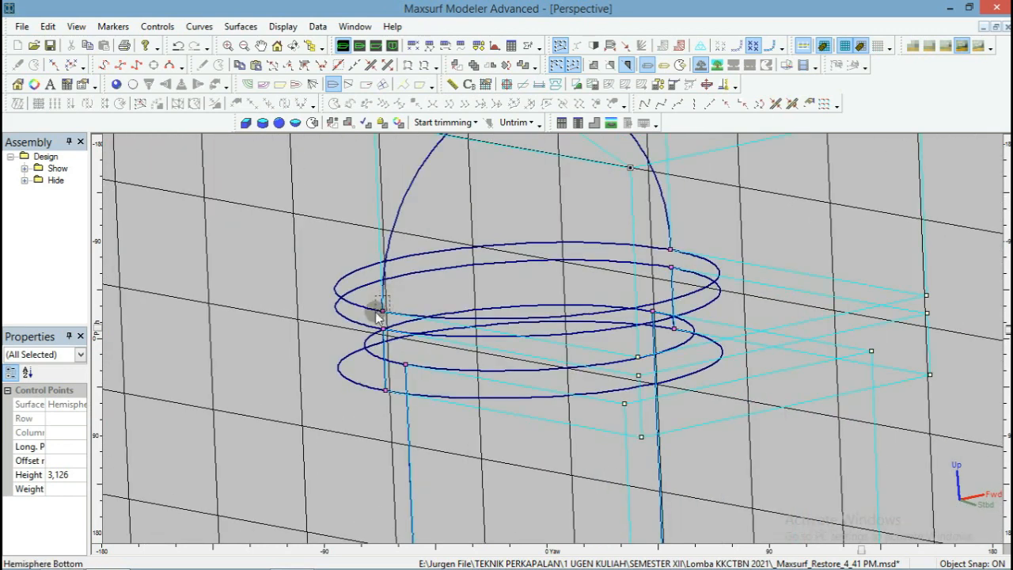
scroll(646, 356, "up", 1)
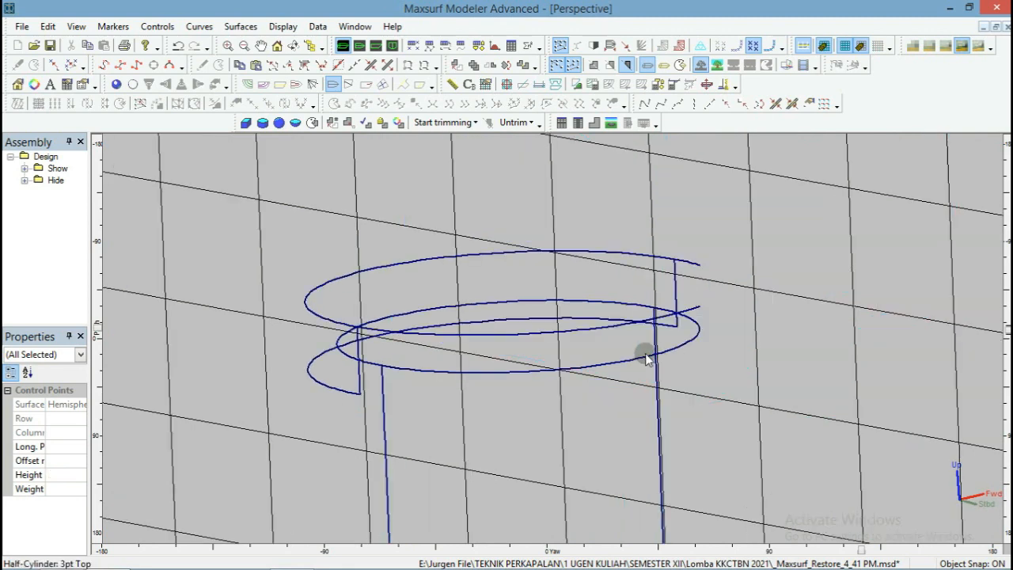
scroll(633, 361, "down", 1)
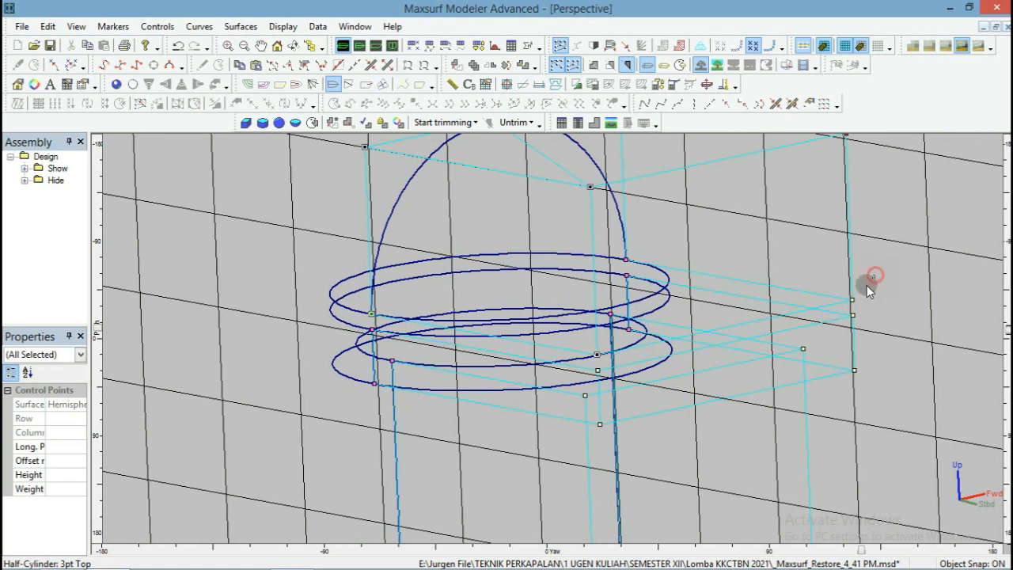
left_click(851, 300)
left_click_drag(630, 252, 601, 267)
scroll(655, 335, "up", 2)
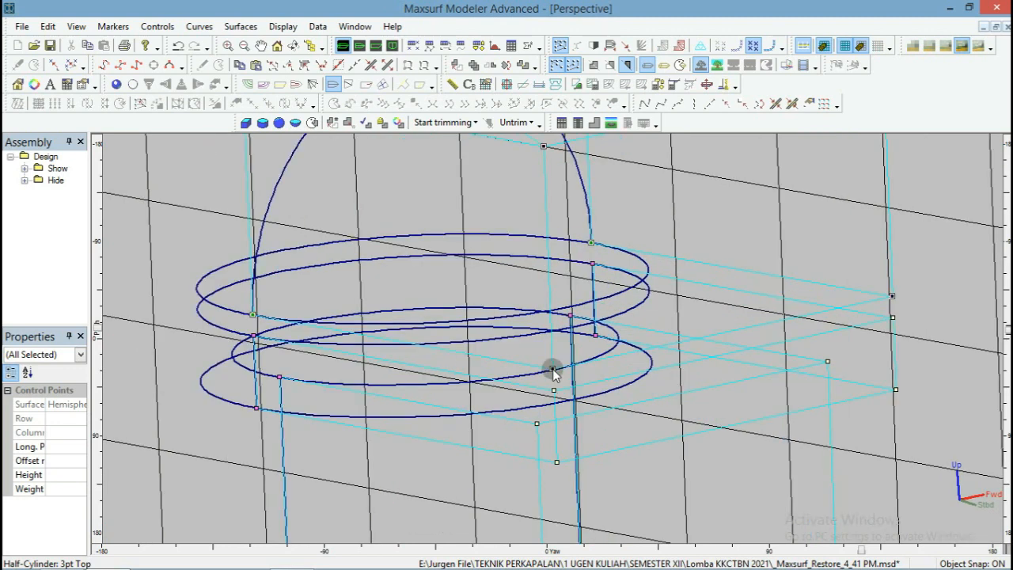
left_click_drag(552, 368, 552, 392)
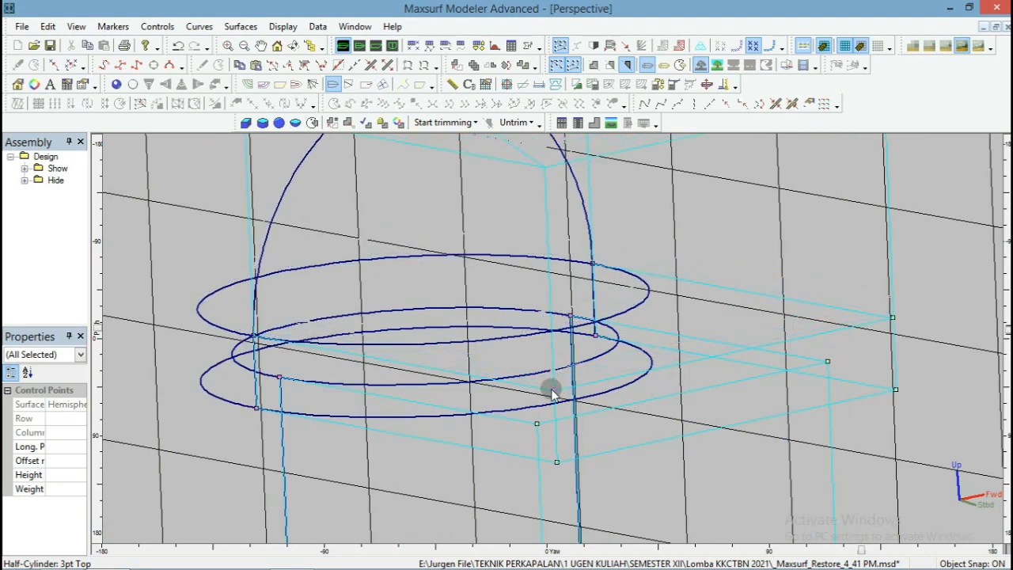
left_click(716, 227)
Render the Perspective view again and rotate the yaw to examine the closed joint and the whole stack.
left_click(117, 80)
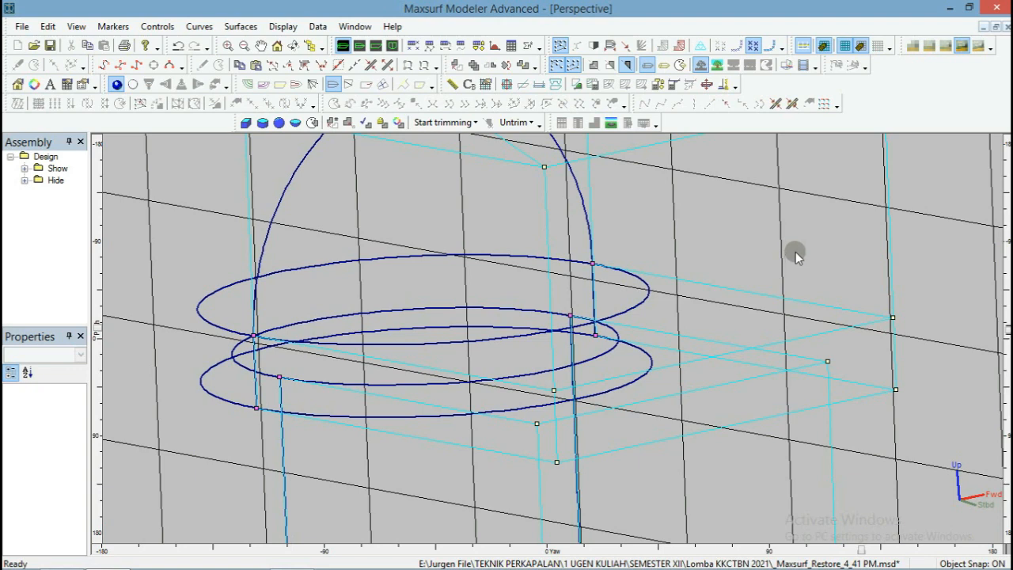
scroll(801, 285, "down", 3)
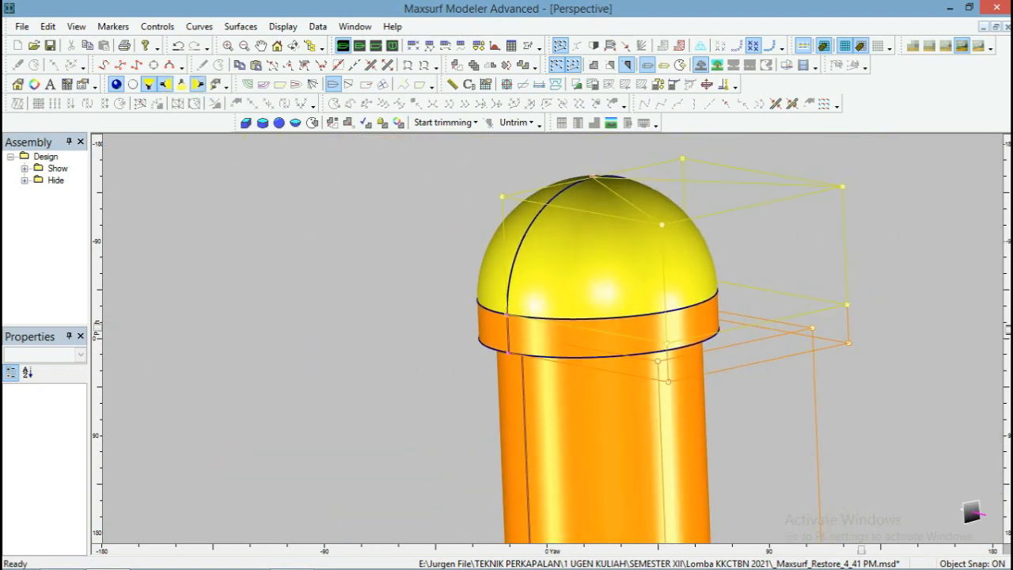
scroll(823, 238, "down", 3)
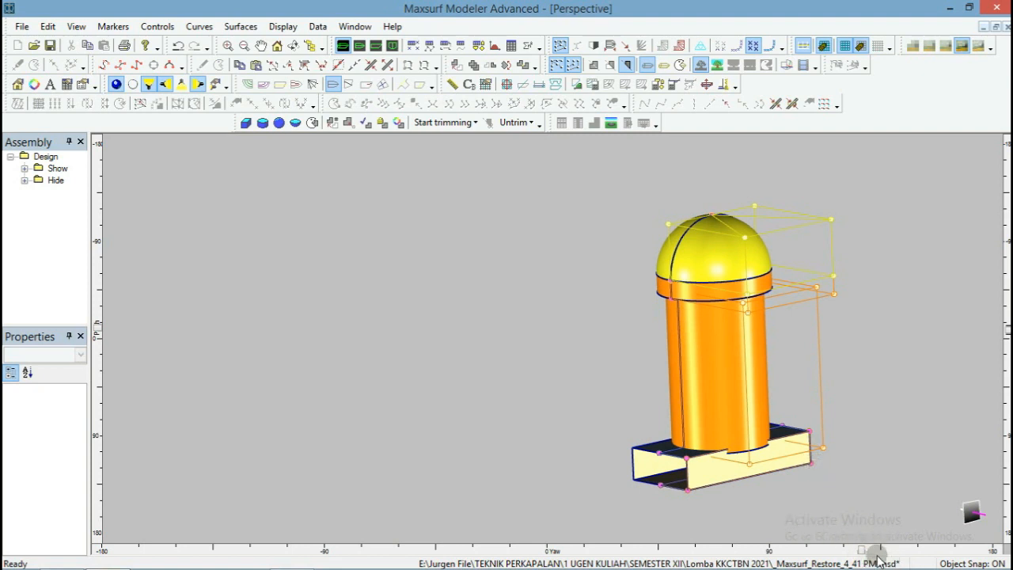
left_click_drag(862, 550, 946, 565)
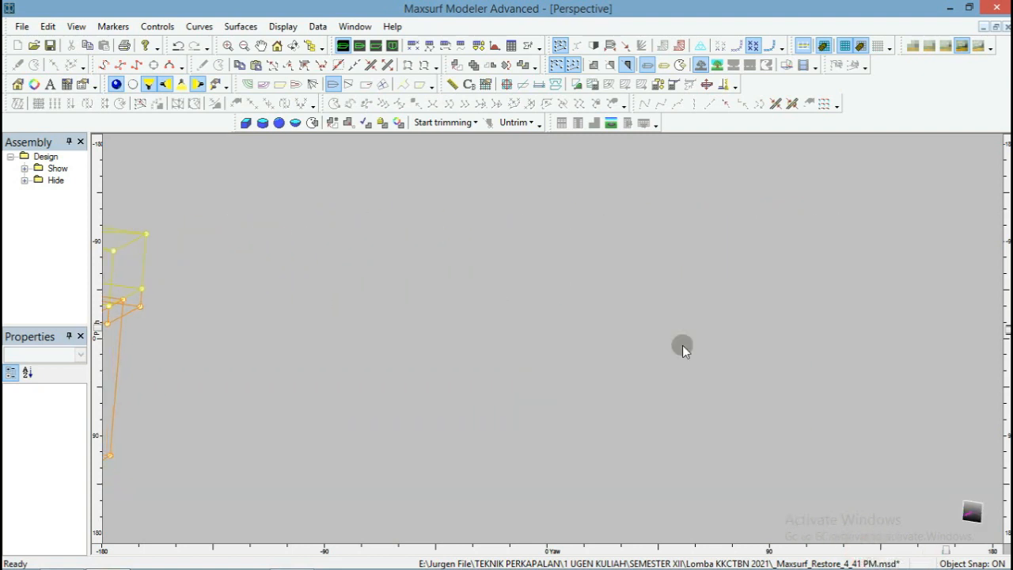
In the Body Plan view, widen the box by setting the offset of its outer side's control points to 0,5.
left_click(392, 46)
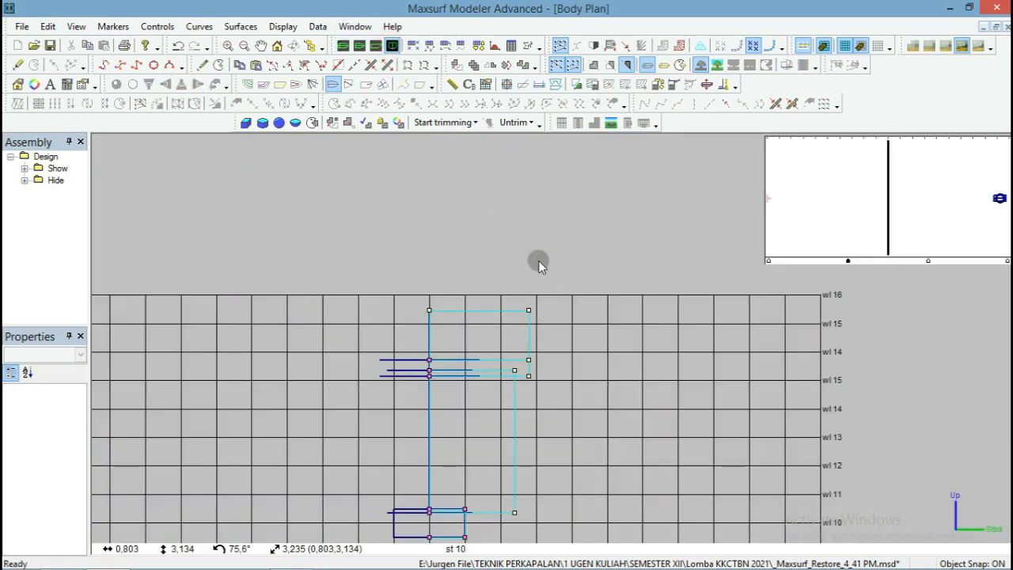
scroll(538, 261, "down", 3)
scroll(490, 492, "up", 5)
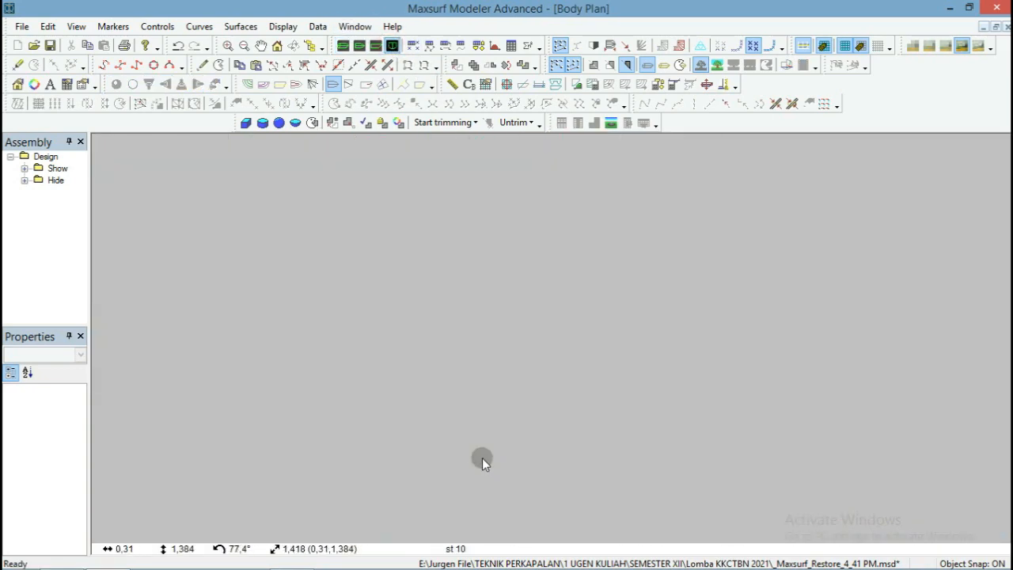
scroll(483, 459, "up", 1)
left_click_drag(490, 321, 449, 435)
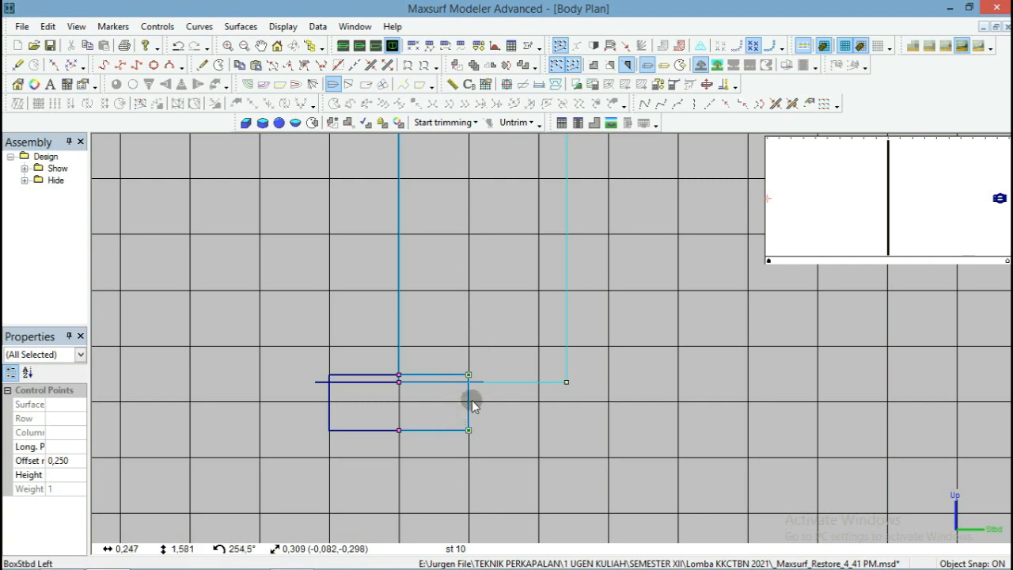
left_click_drag(468, 373, 623, 342)
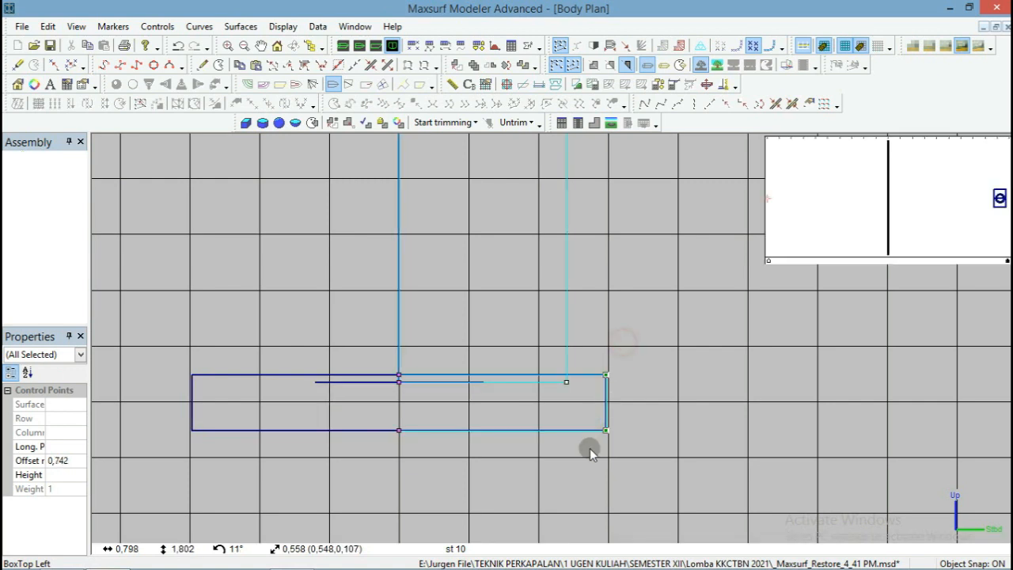
left_click(73, 461)
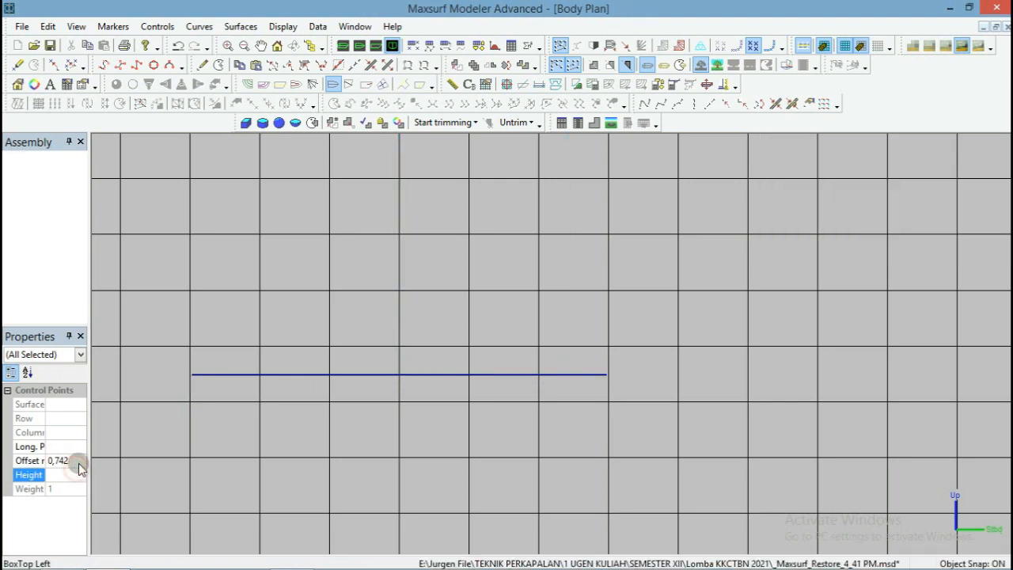
left_click_drag(78, 460, 56, 456)
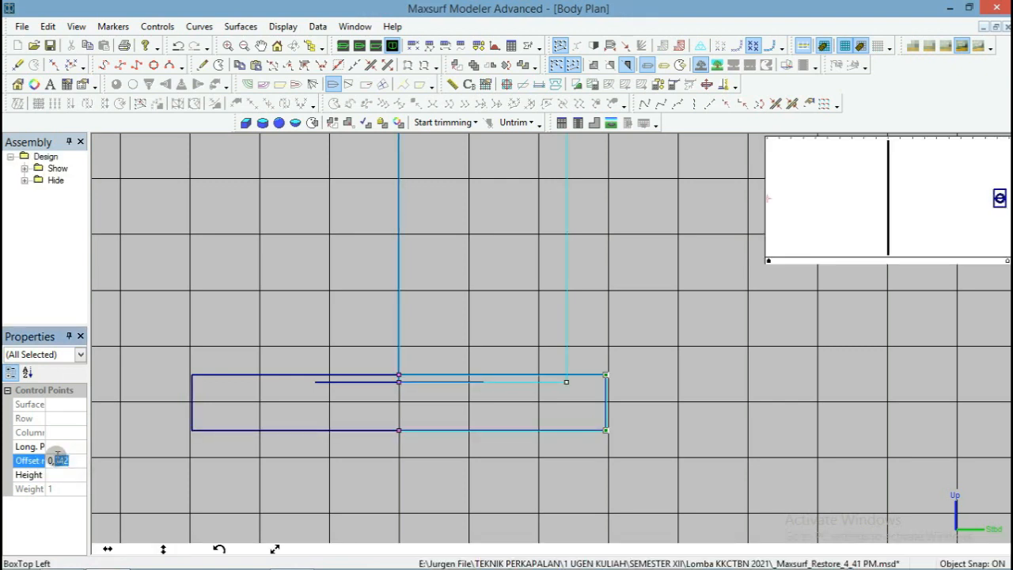
type("5")
key("Return")
left_click(252, 486)
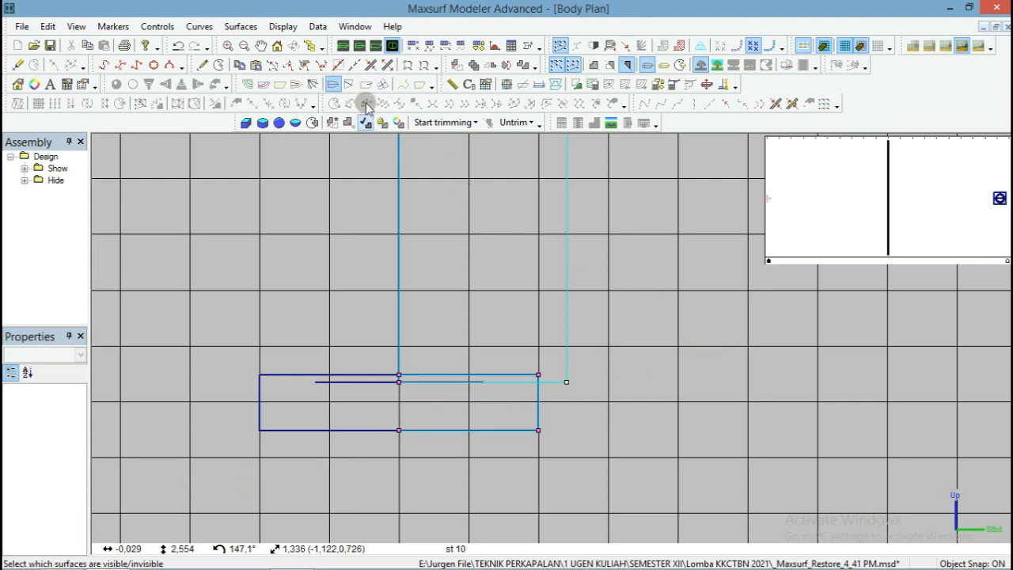
Show the base box in the Perspective view and copy the longitudinal position of the lower centreline control point at its open end.
left_click(358, 45)
left_click(351, 47)
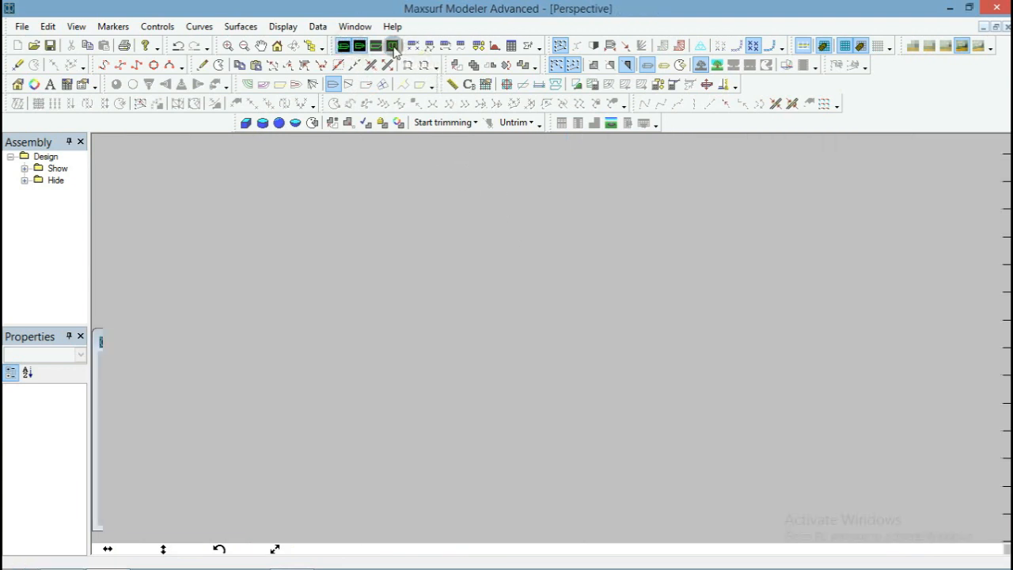
left_click(391, 46)
scroll(716, 228, "down", 4)
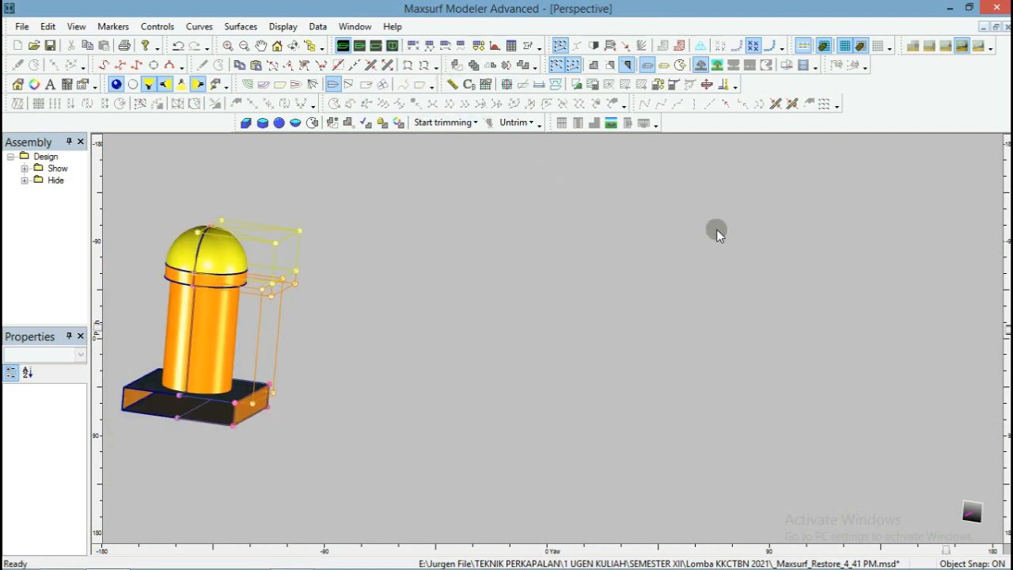
scroll(360, 375, "up", 1)
scroll(360, 379, "up", 5)
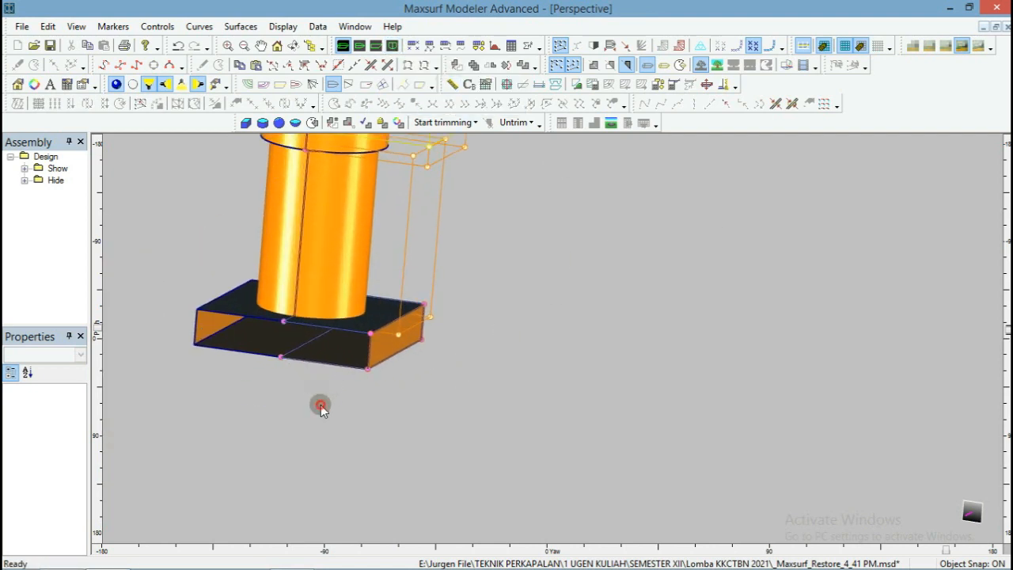
left_click(269, 350)
left_click(74, 446)
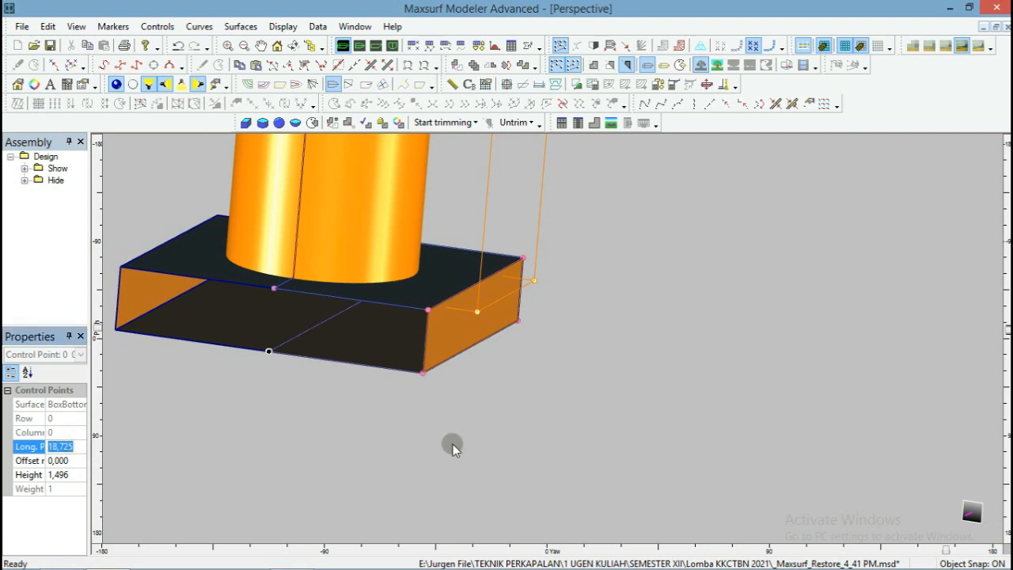
Duplicate the box's bottom surface by flipping it about the longitudinal position 18,725.
left_click(480, 474)
left_click(341, 357)
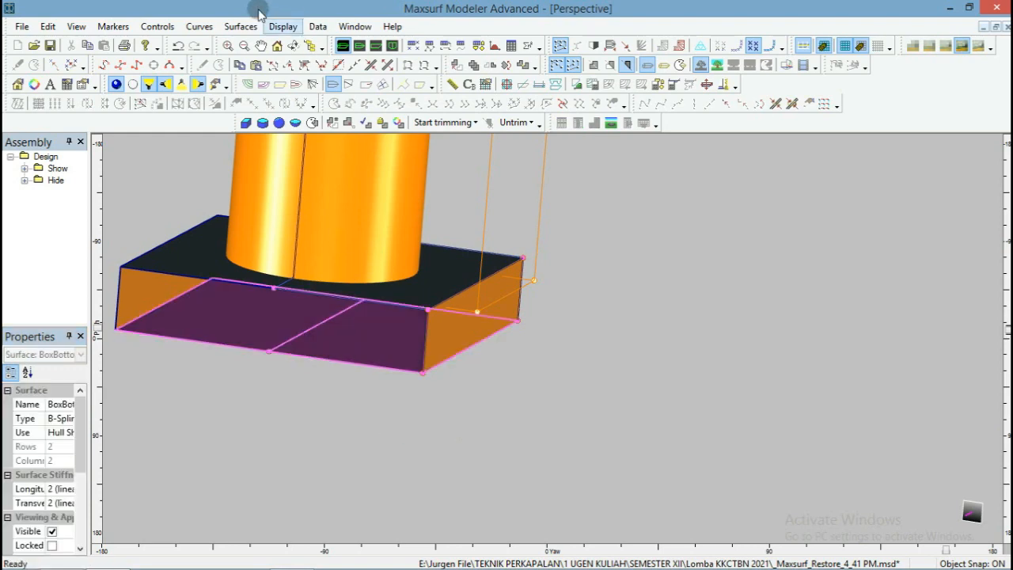
left_click(241, 26)
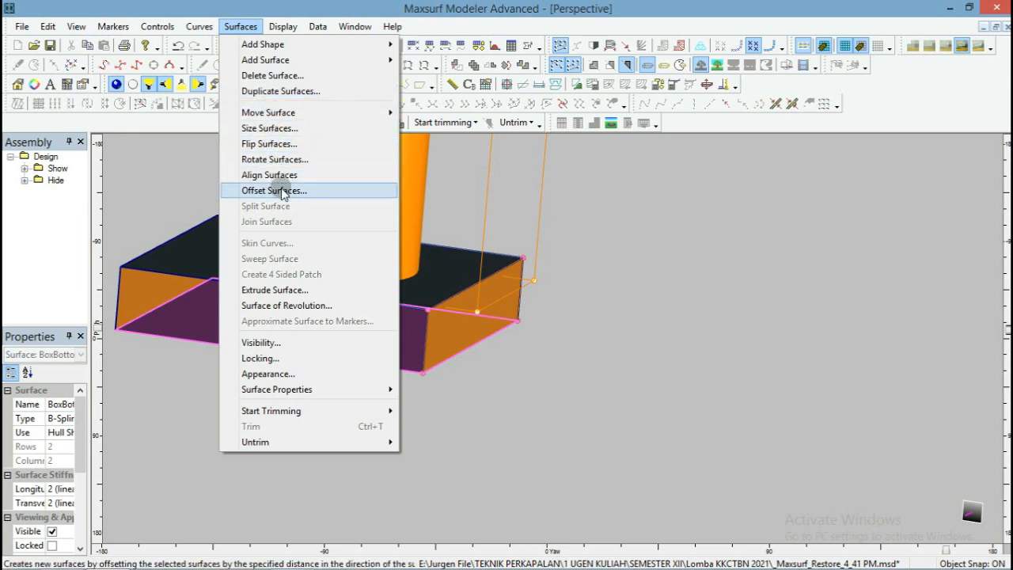
left_click(275, 144)
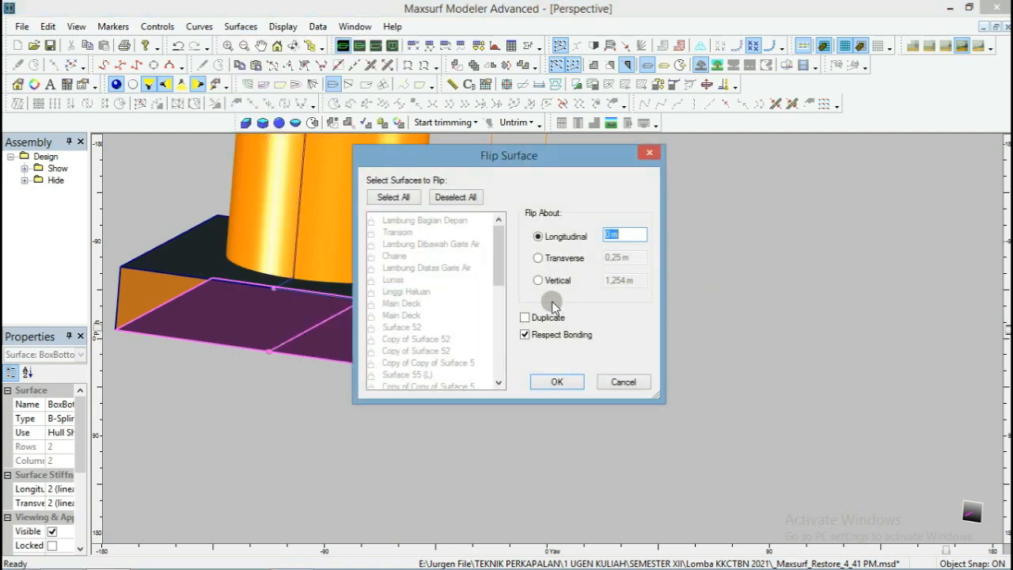
left_click(524, 317)
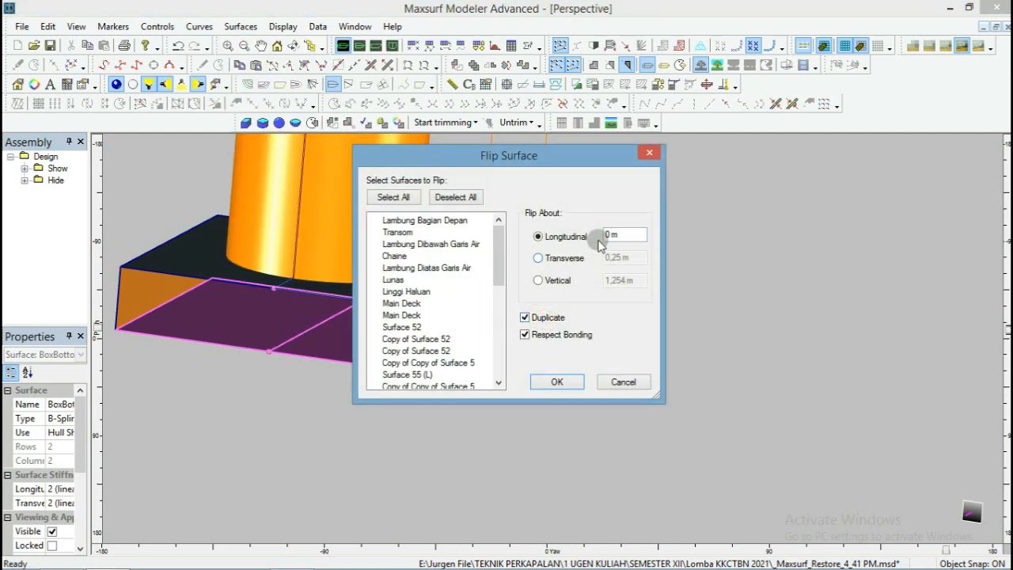
left_click_drag(610, 233, 586, 228)
left_click(570, 378)
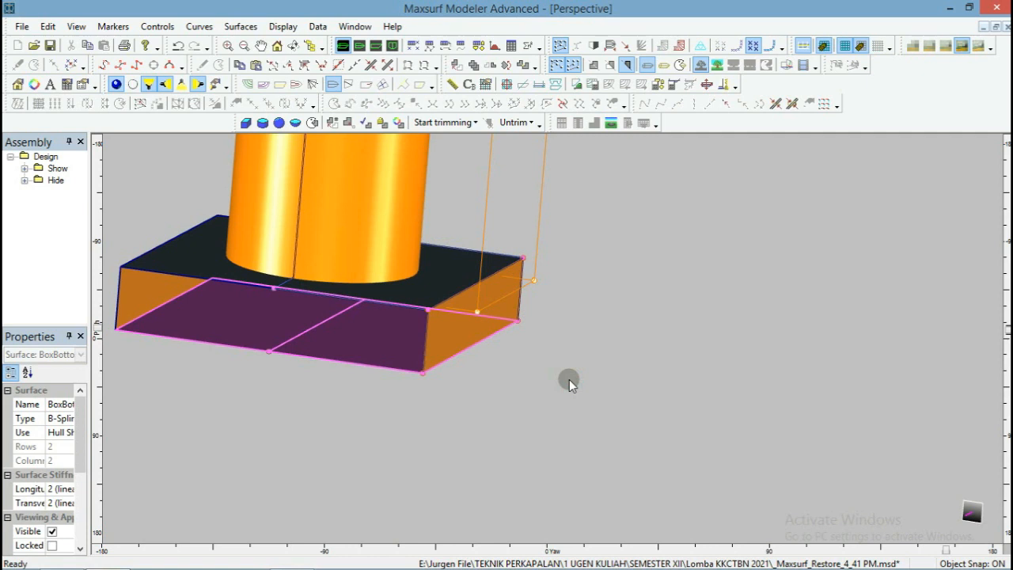
left_click(570, 382)
Copy the position of the box's upper outer corner point and paste it onto the outer free corner of the duplicated bottom surface.
left_click_drag(579, 365, 621, 335)
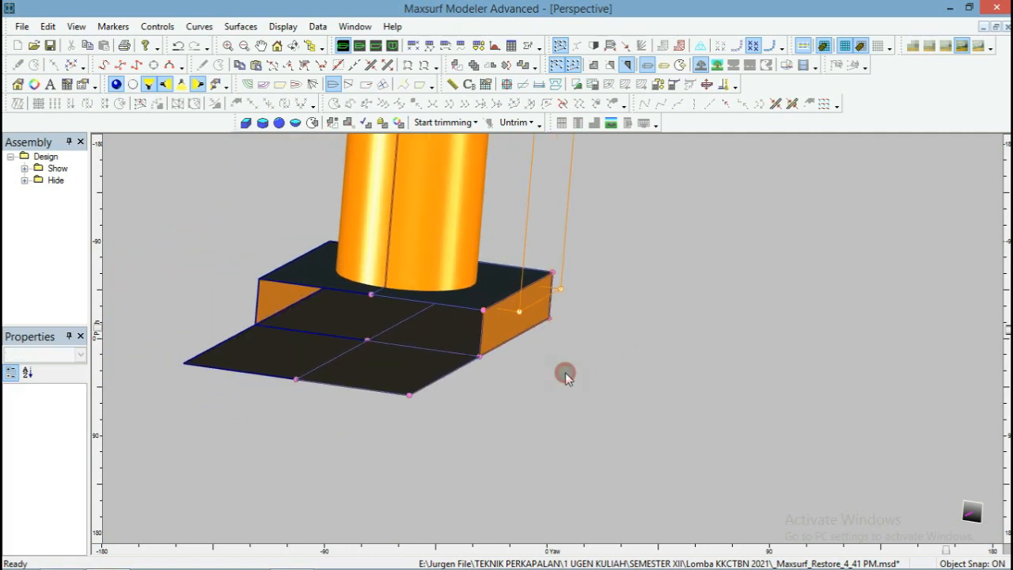
left_click_drag(455, 365, 440, 376)
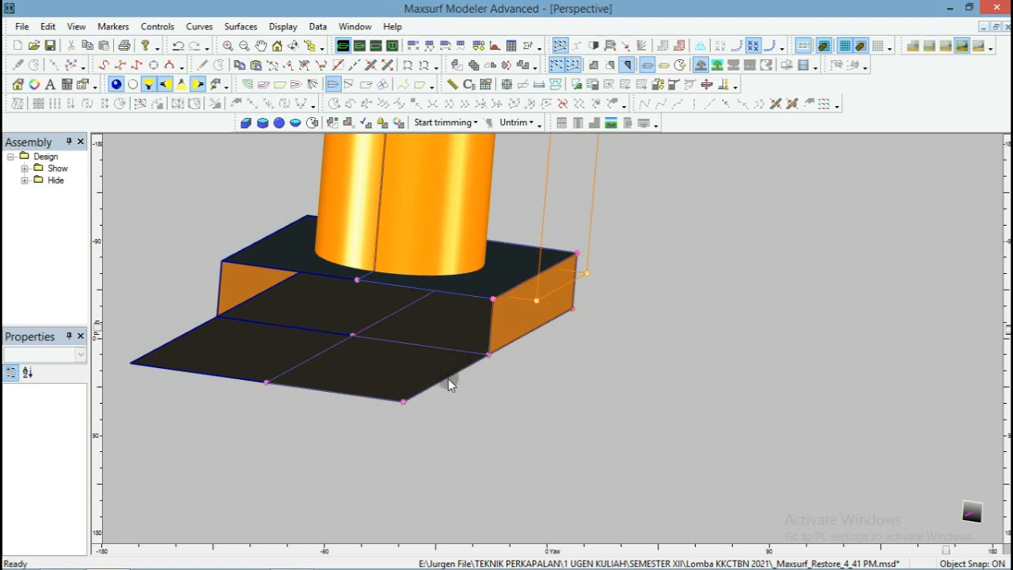
left_click(493, 304)
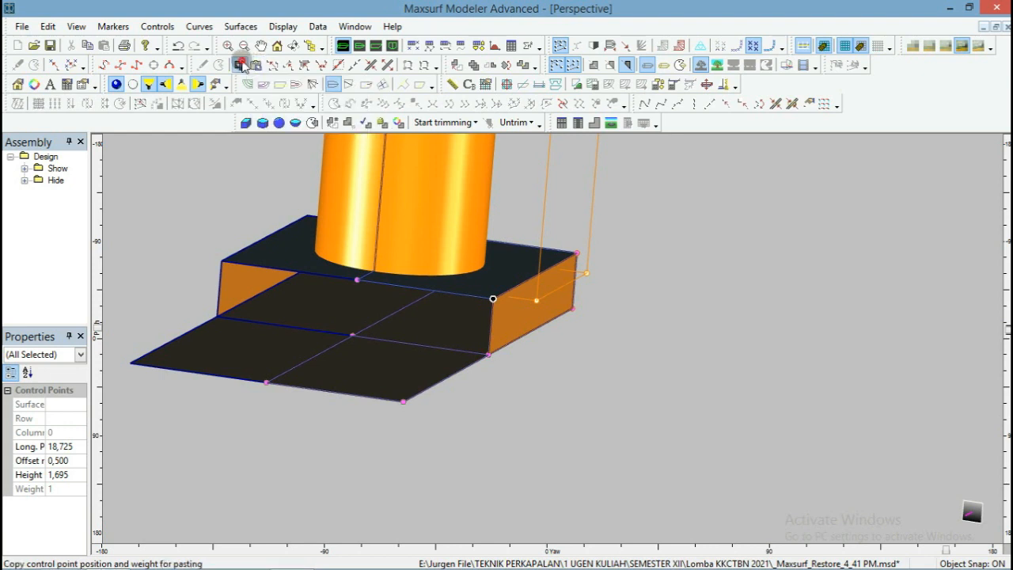
left_click_drag(442, 370, 383, 429)
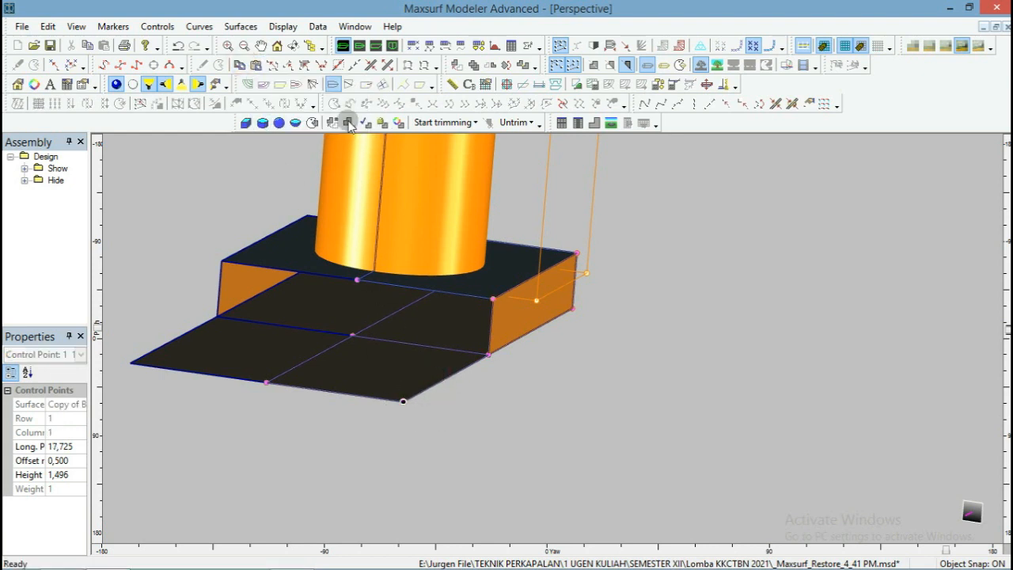
left_click(255, 67)
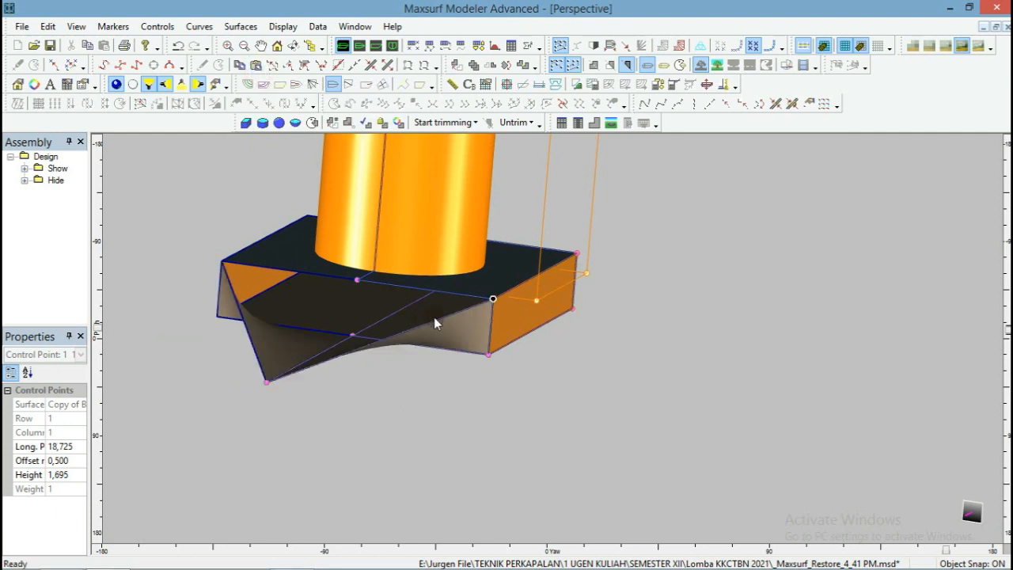
Paste the position of the box top's centreline point onto the duplicated surface's remaining free control point to close the box end.
left_click(380, 274)
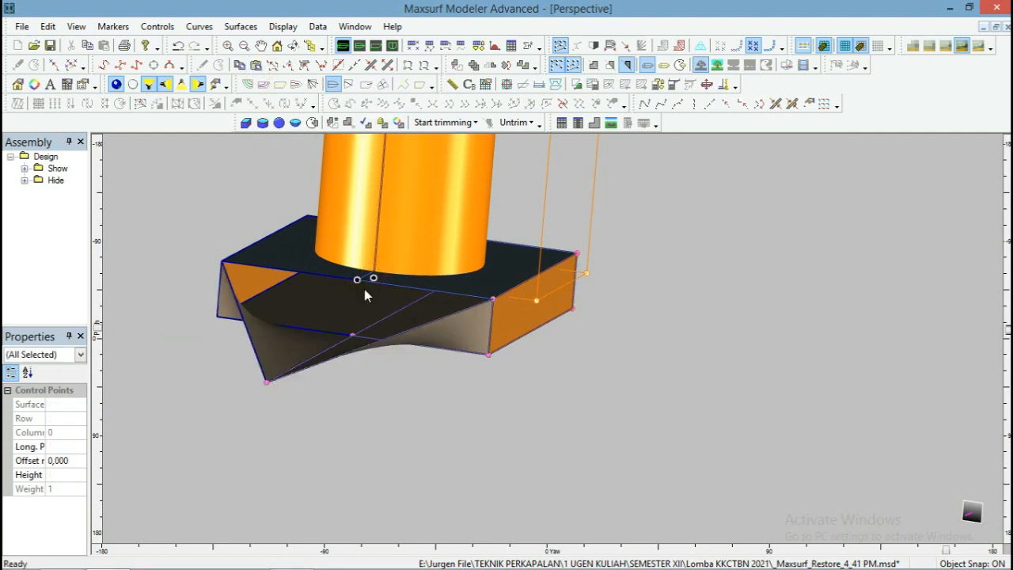
left_click(456, 430)
left_click(357, 279)
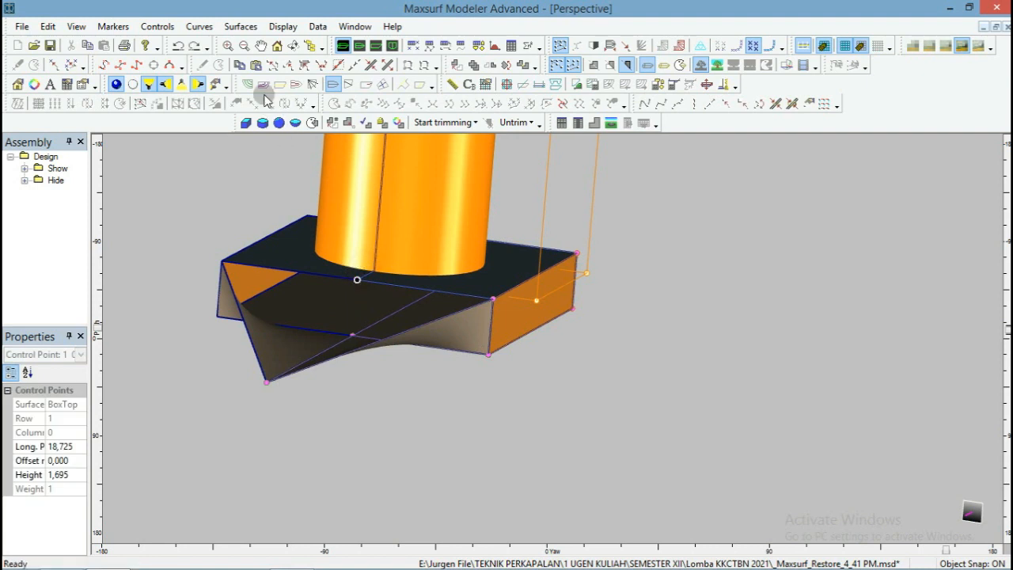
left_click(266, 382)
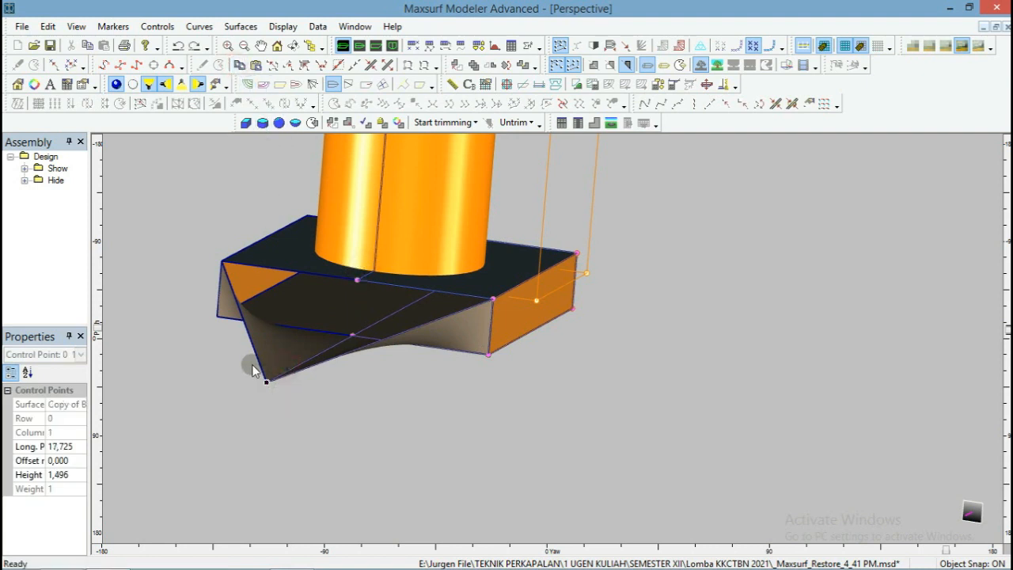
left_click(257, 65)
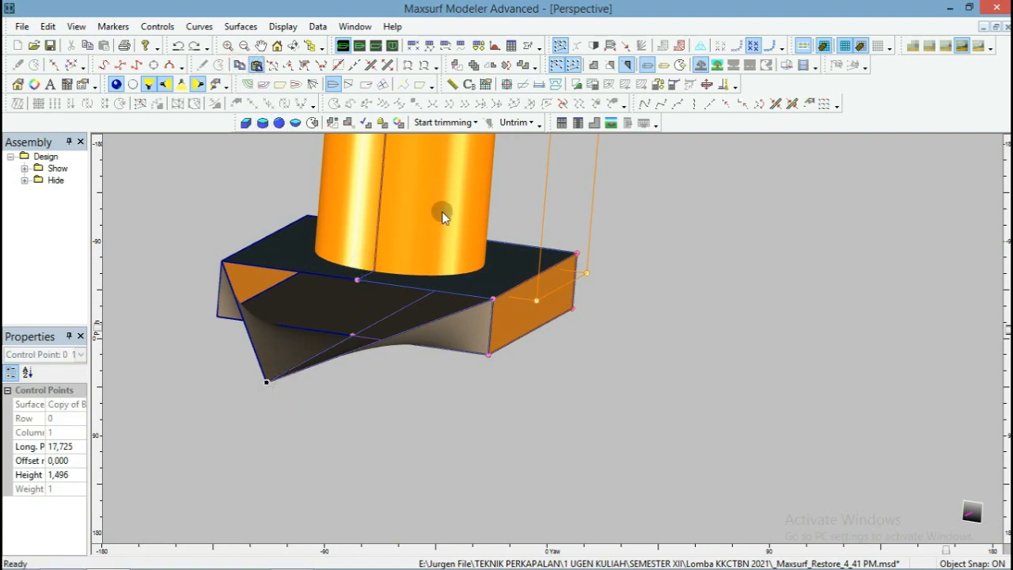
left_click(357, 279)
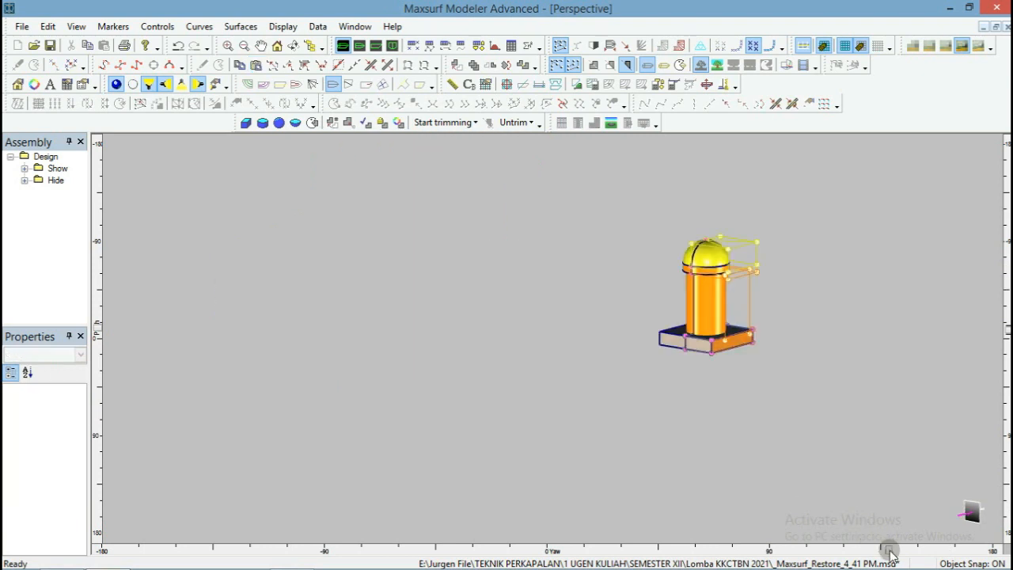
Duplicate the box's closing end surface once, with 1 m longitudinal, 0 m transverse and 0 m vertical spacing.
mouse_move(886, 550)
left_mouse_down()
mouse_move(759, 551)
mouse_move(611, 416)
left_mouse_up()
scroll(934, 338, "up", 5)
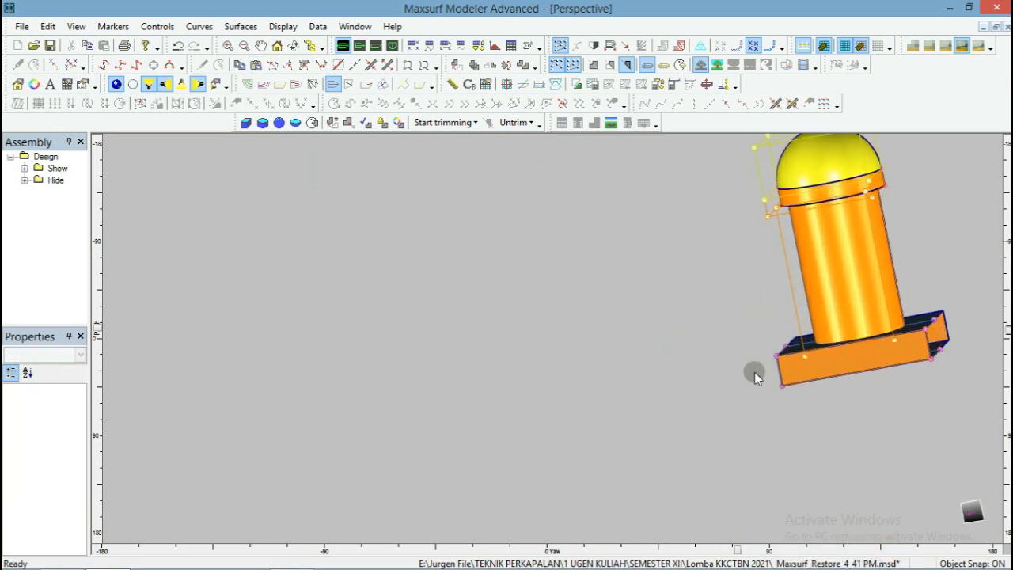
scroll(560, 363, "down", 3)
scroll(788, 375, "up", 2)
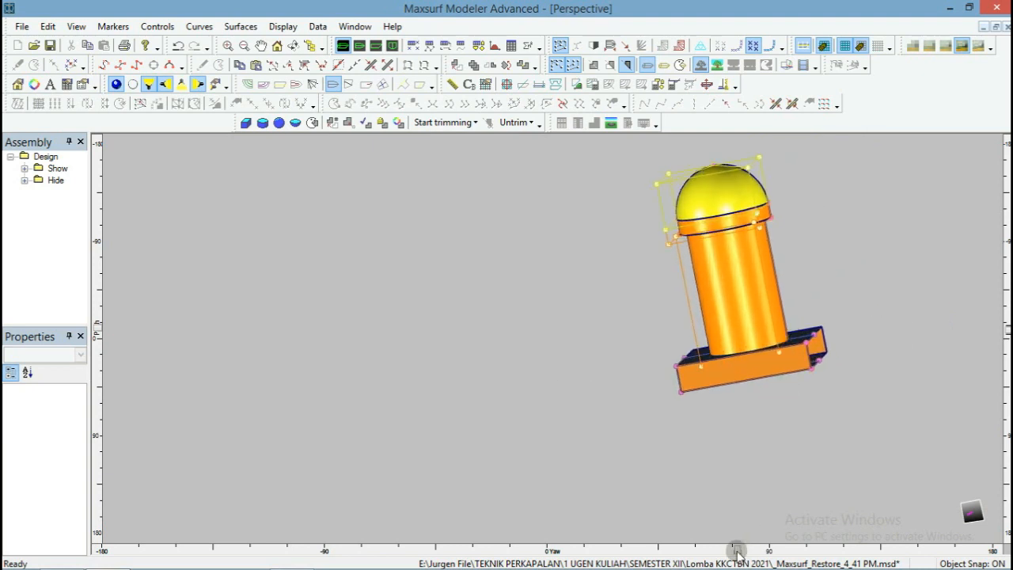
left_click_drag(738, 548, 799, 550)
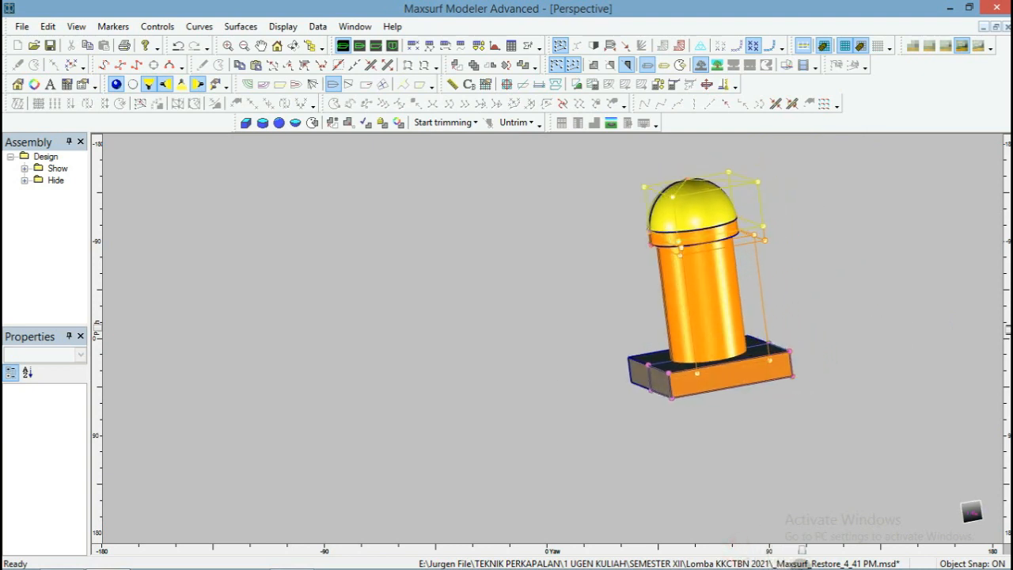
left_click(656, 388)
left_click(250, 26)
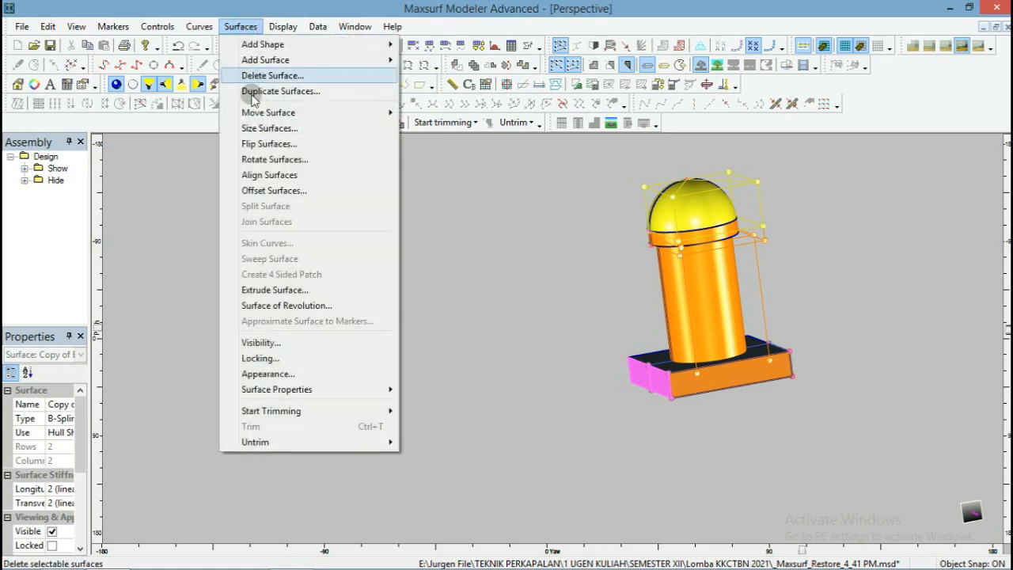
left_click(273, 88)
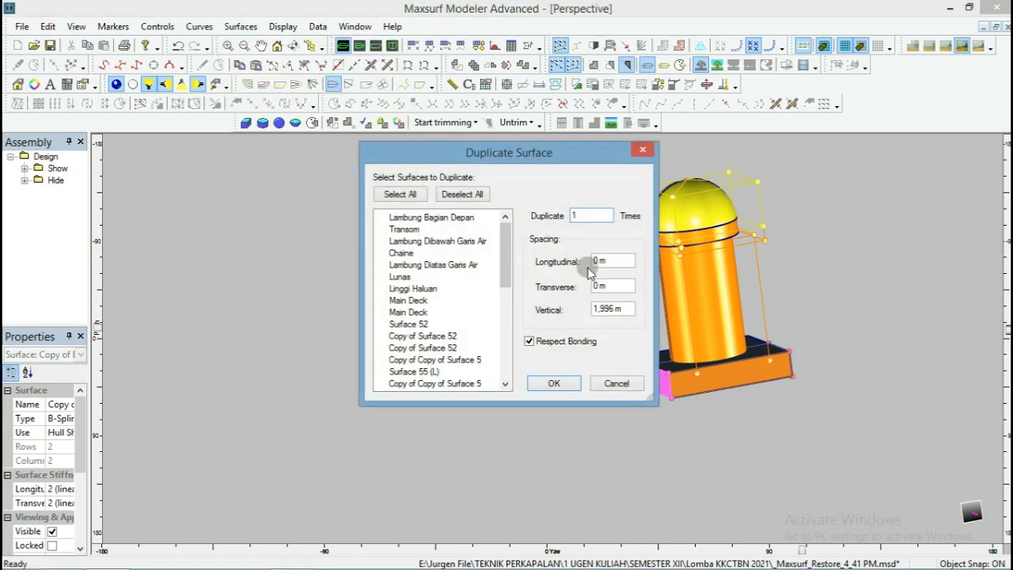
left_click_drag(614, 309, 523, 301)
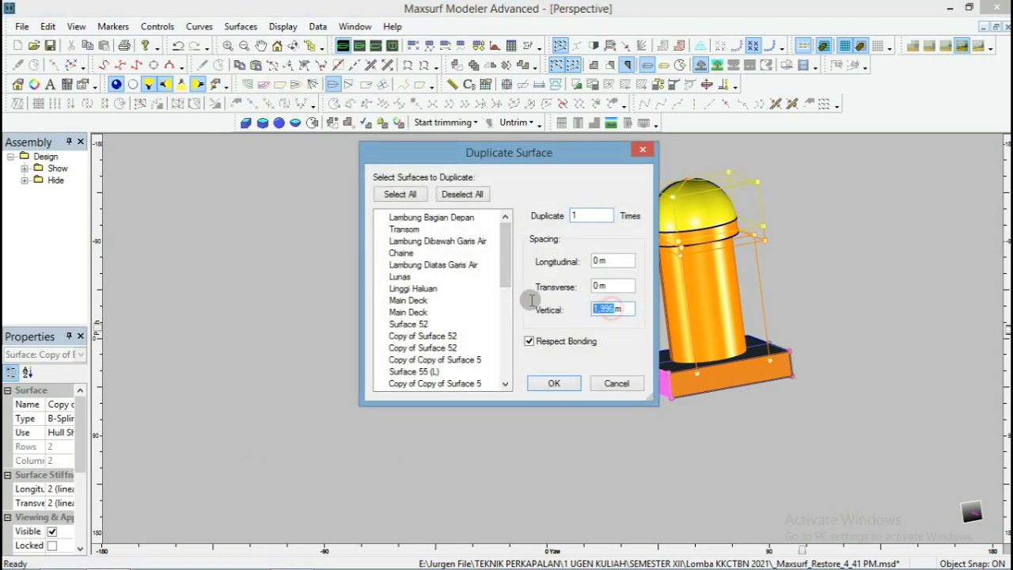
type("0")
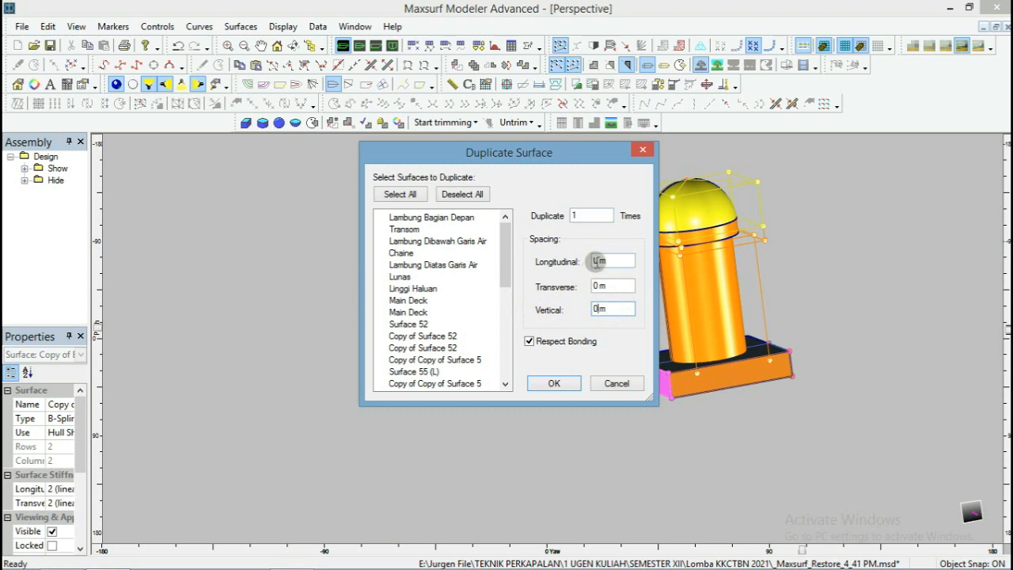
left_click_drag(601, 264, 559, 269)
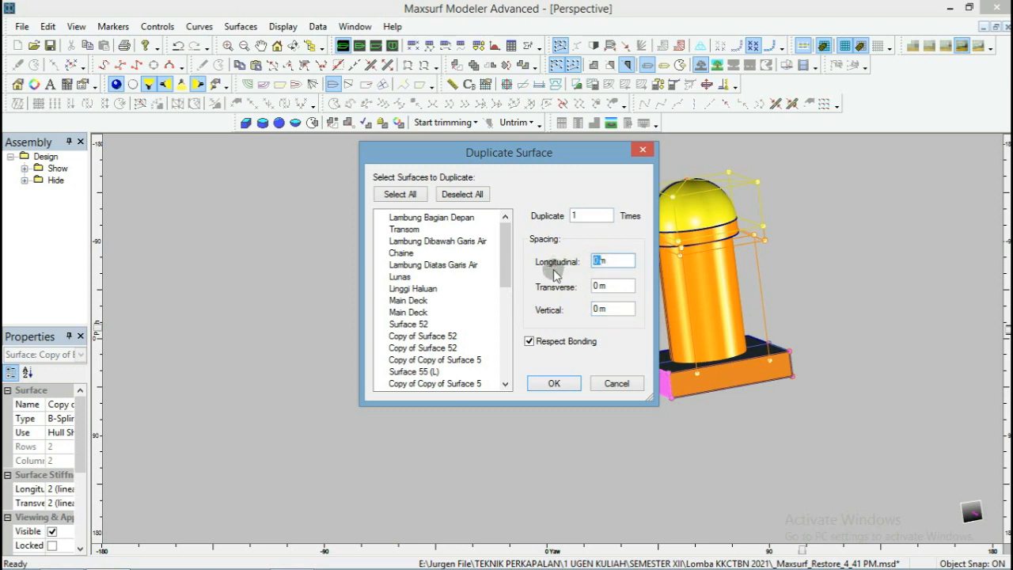
type("1m")
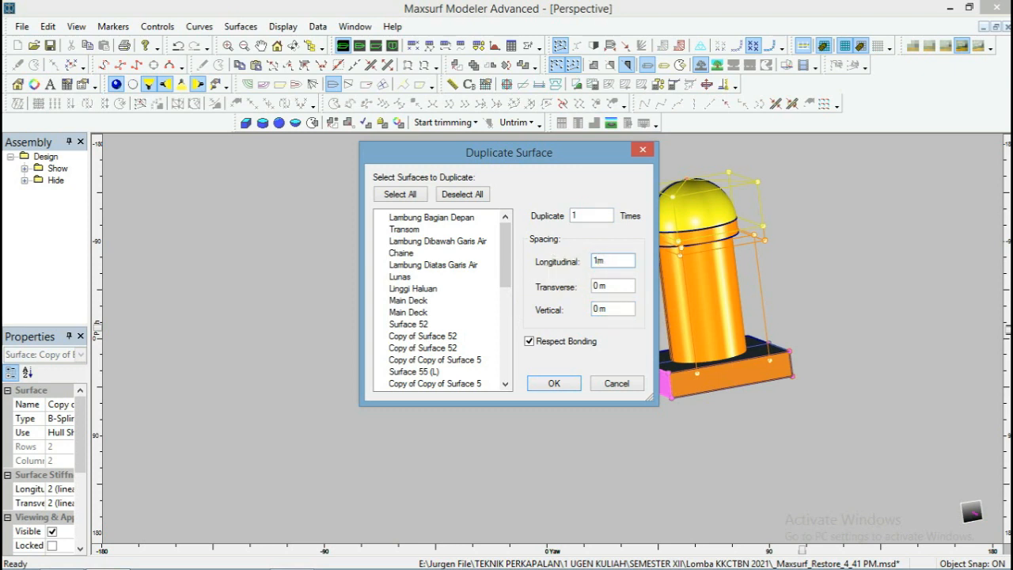
left_click(553, 383)
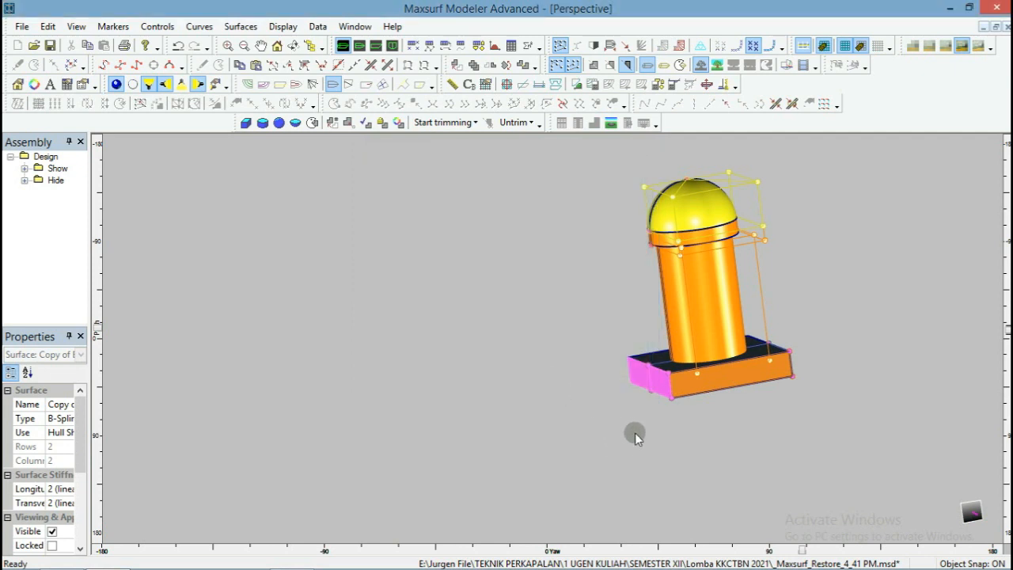
left_click(636, 432)
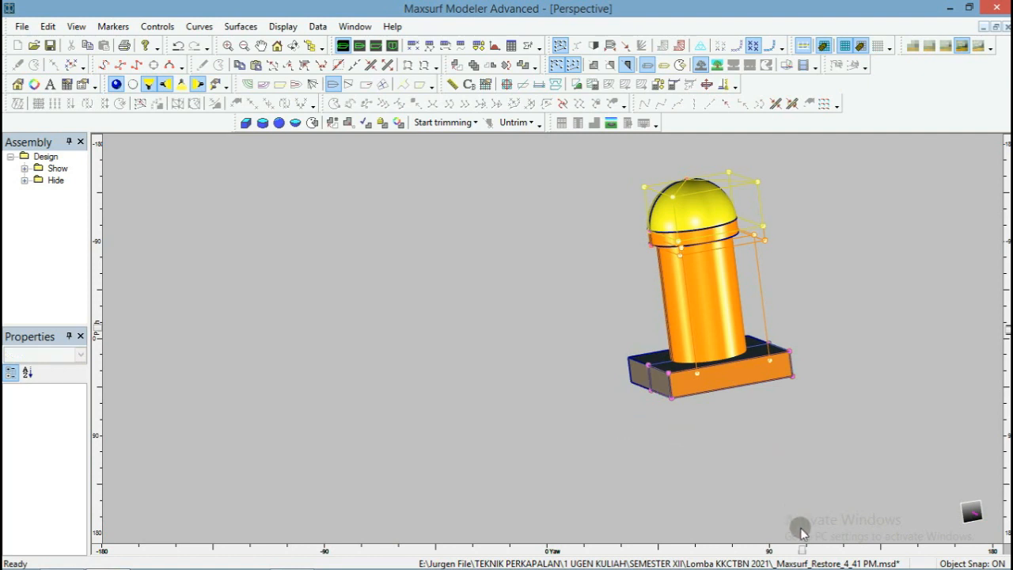
Rotate the yaw and pitch to examine the box's opposite end, its underside and the joint beneath the short cylinder.
left_click_drag(801, 550, 716, 549)
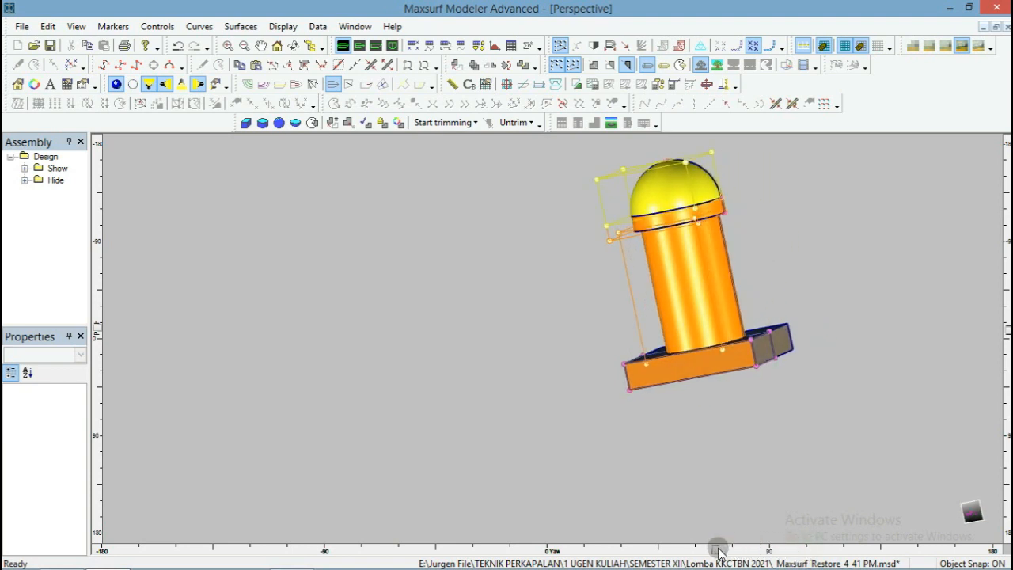
scroll(791, 342, "up", 3)
scroll(759, 353, "up", 3)
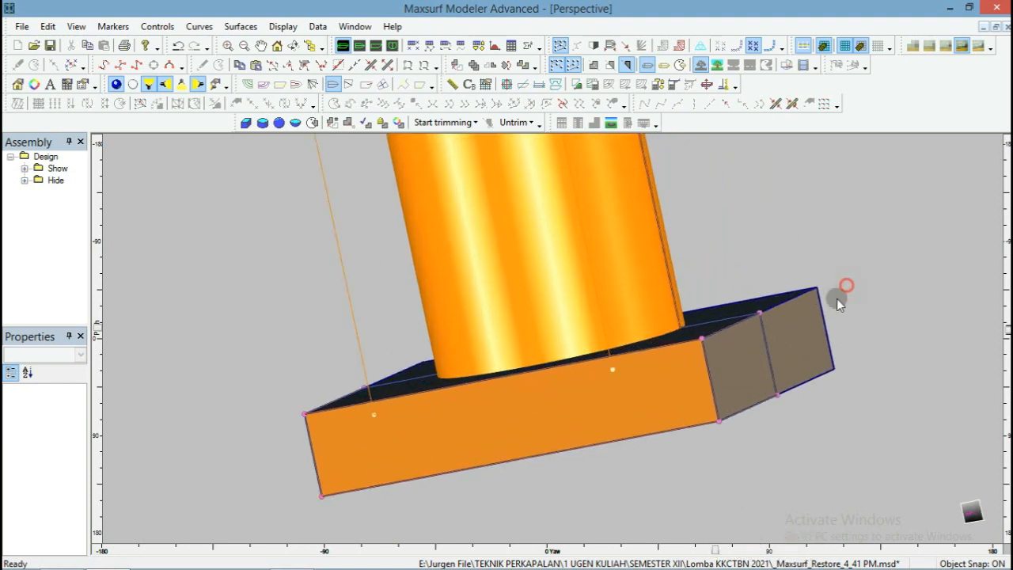
left_click(781, 336)
scroll(583, 430, "down", 5)
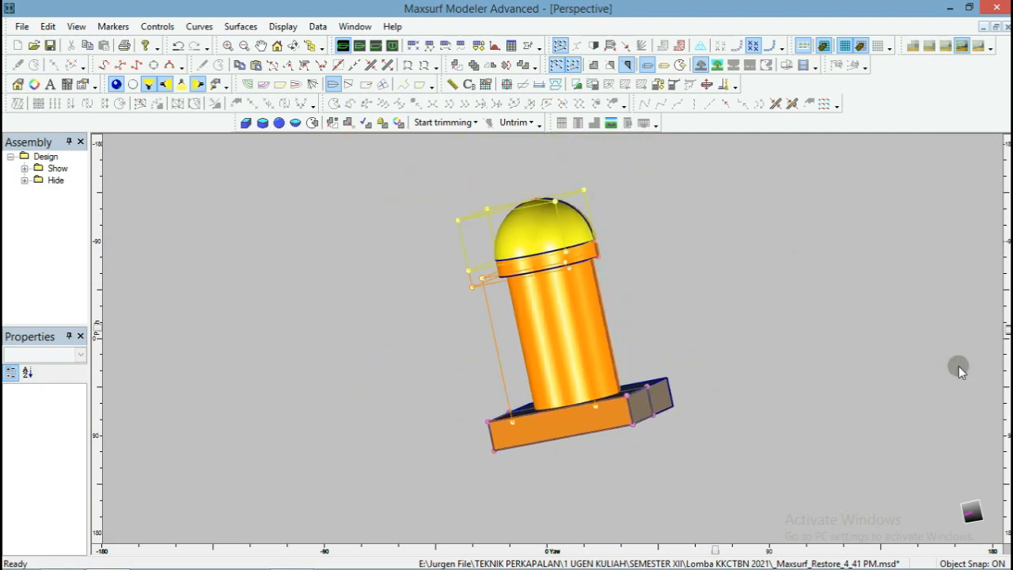
left_click_drag(1005, 329, 1005, 386)
scroll(686, 360, "up", 8)
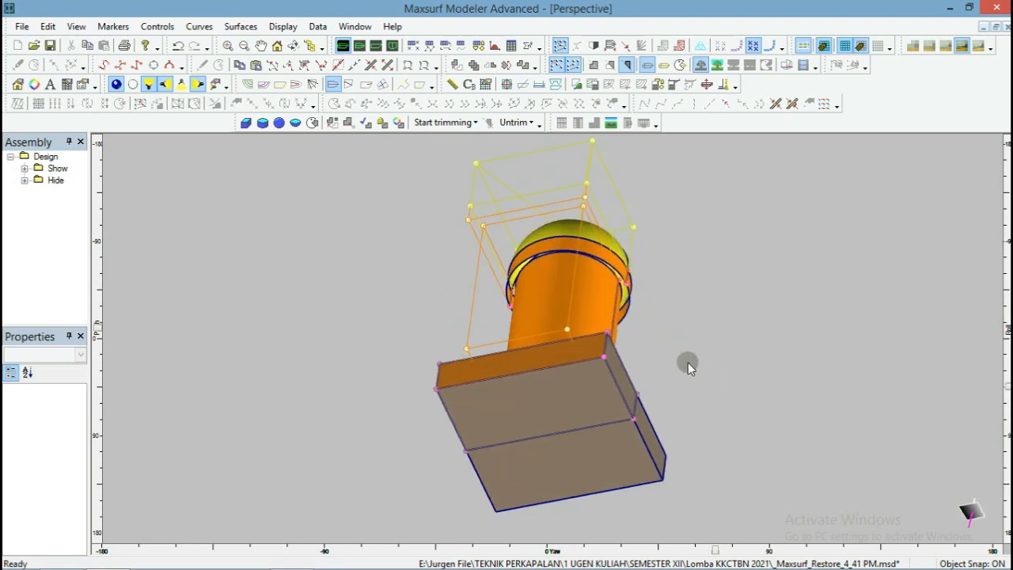
scroll(554, 254, "up", 3)
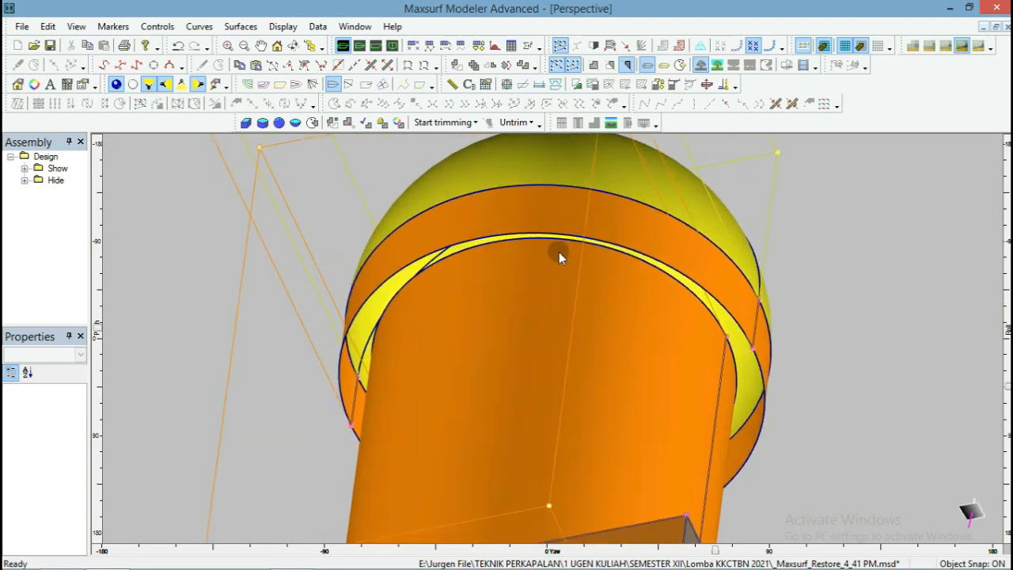
Add a circle in the plan view, centred at 0 m in all directions, with a radius of 0.25 m.
key("ctrl+2")
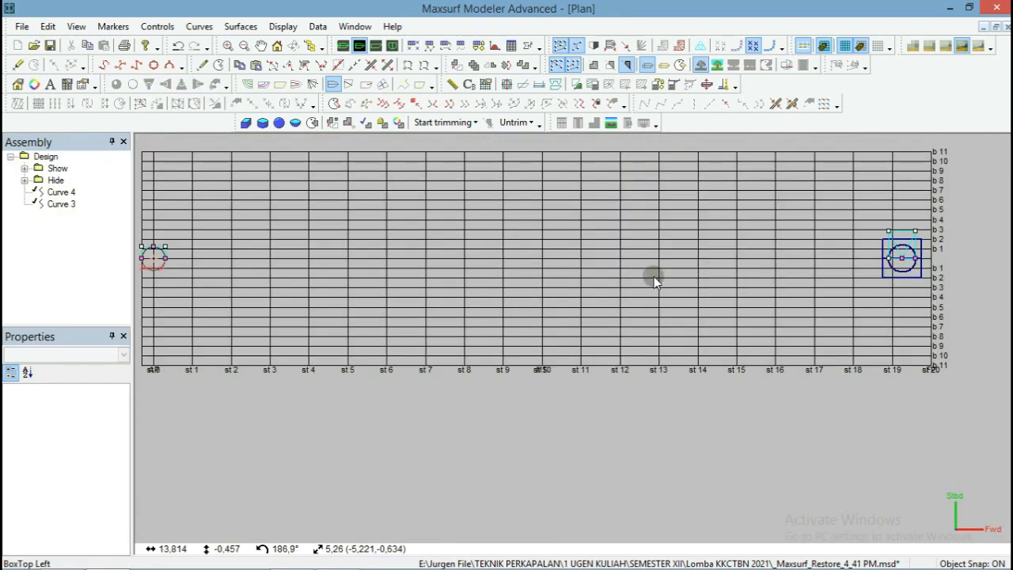
scroll(203, 262, "up", 5)
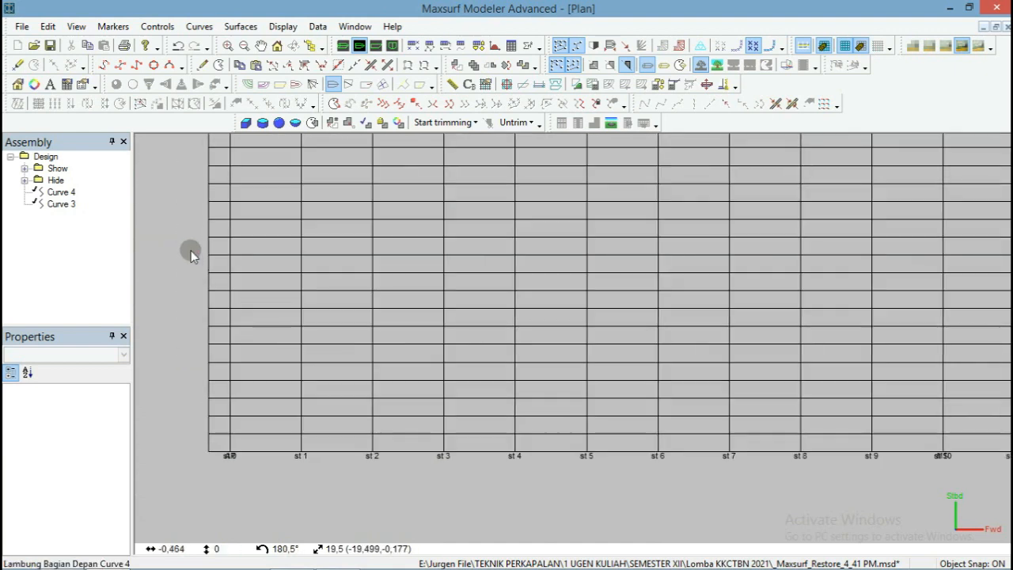
scroll(189, 248, "up", 2)
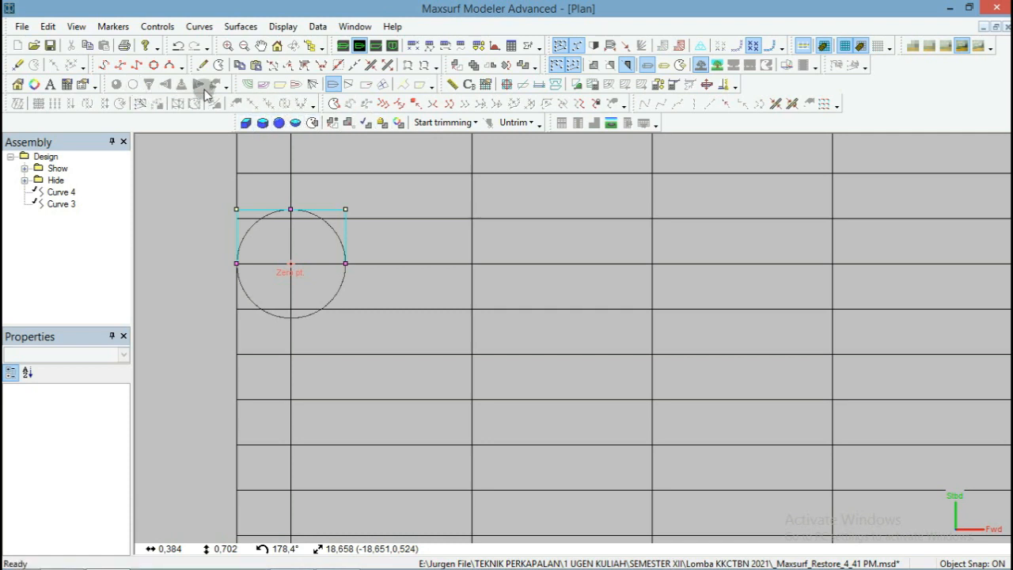
left_click(154, 66)
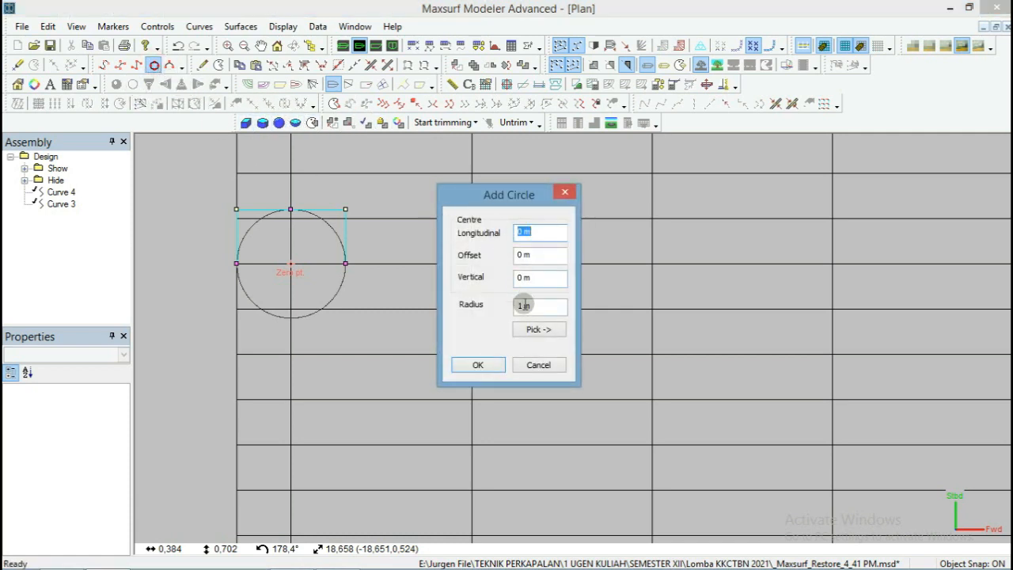
double_click(524, 305)
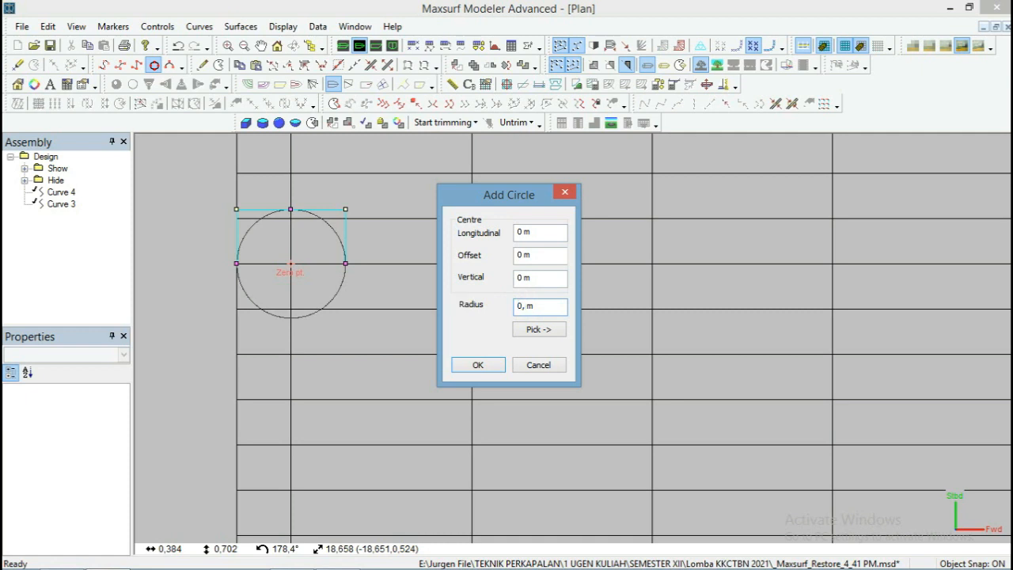
left_click(478, 364)
scroll(290, 270, "up", 3)
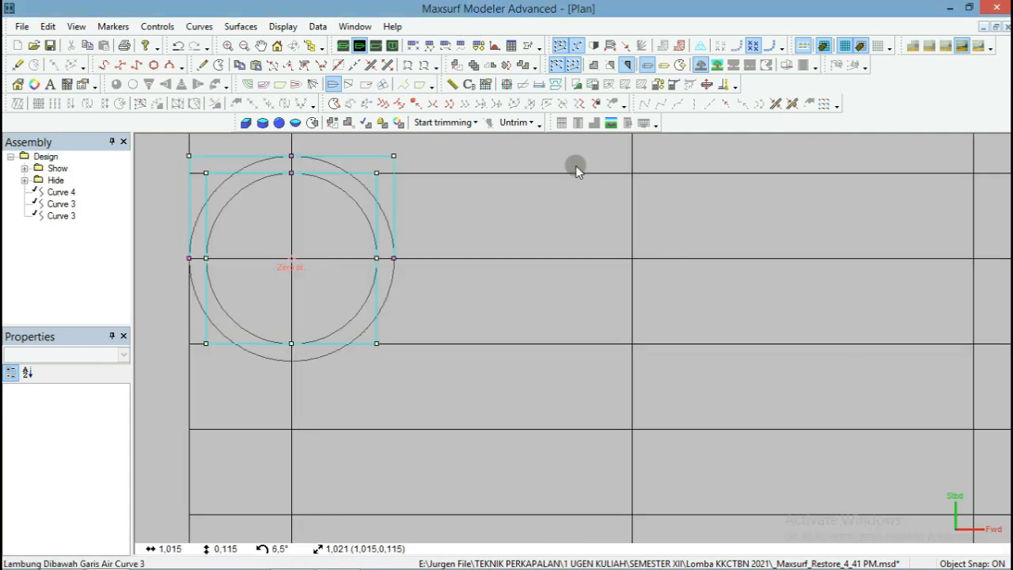
Break the smaller circle at its aft and forward control points on the centreline.
left_click(353, 322)
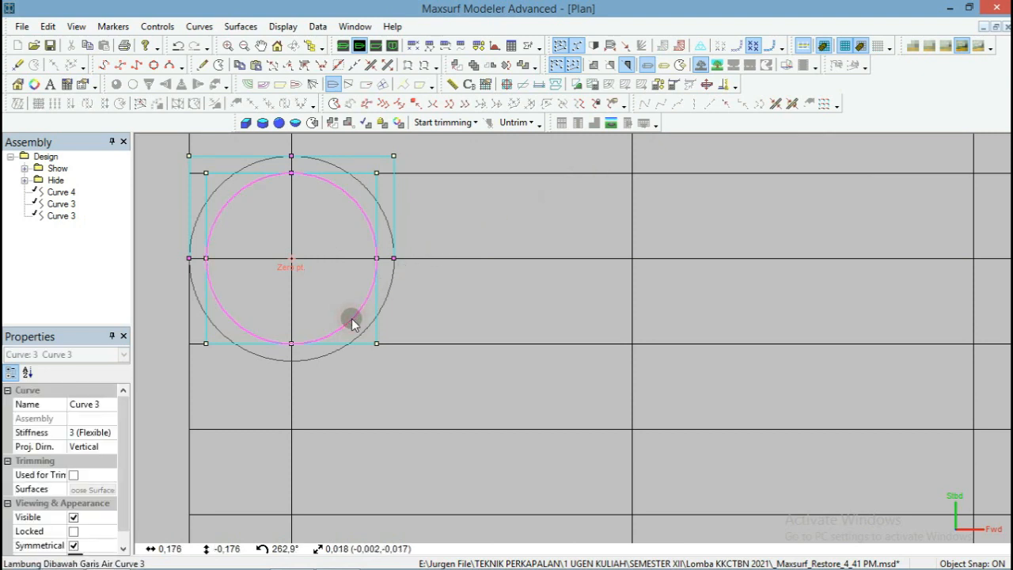
left_click(475, 244)
left_click(205, 258)
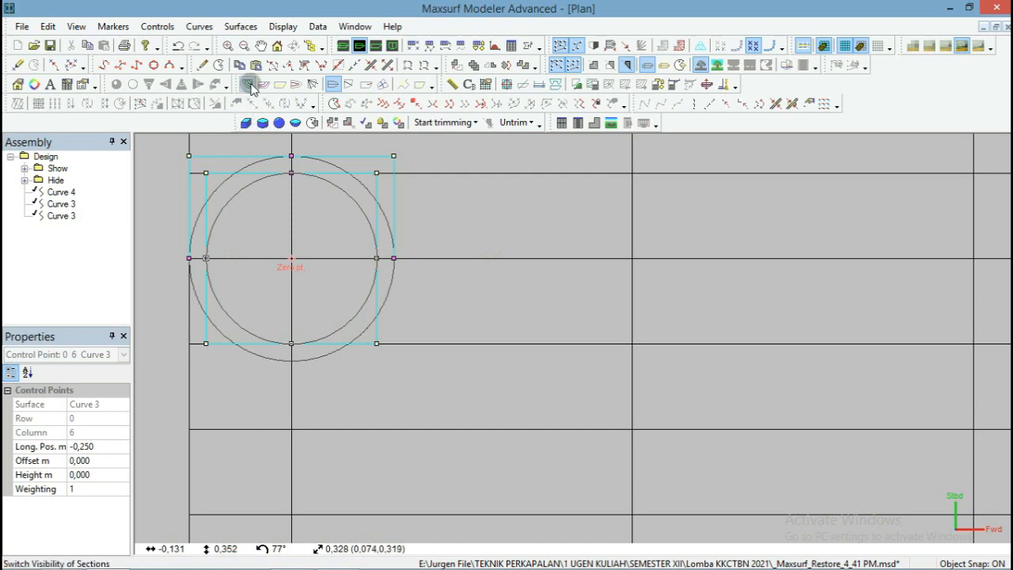
left_click(199, 26)
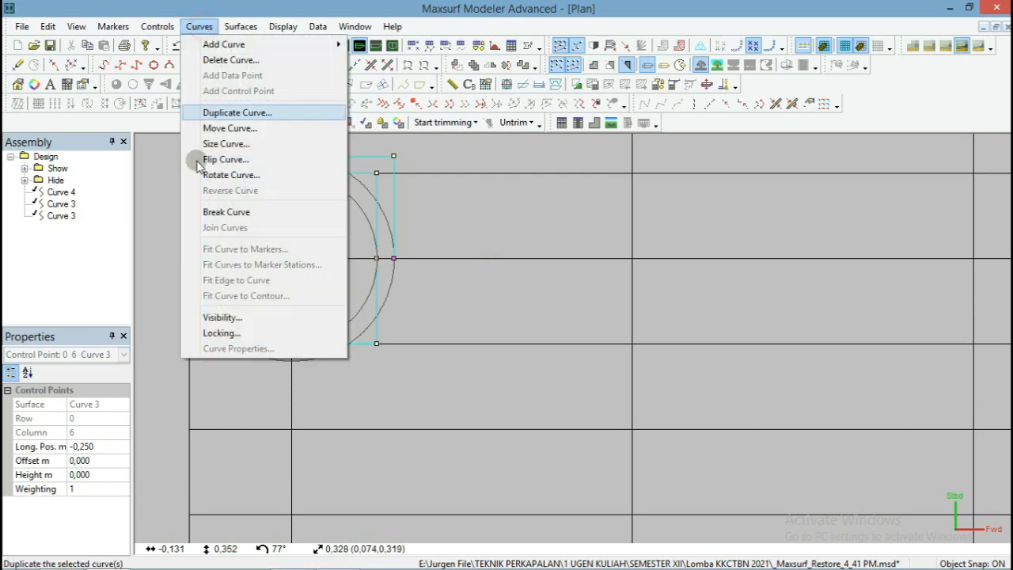
left_click(227, 212)
left_click(382, 259)
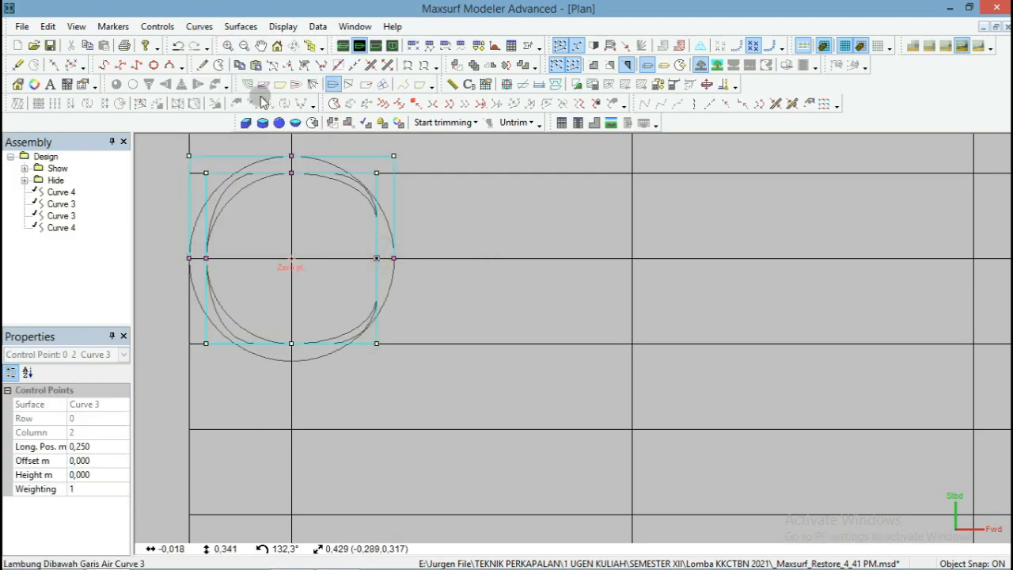
left_click(200, 26)
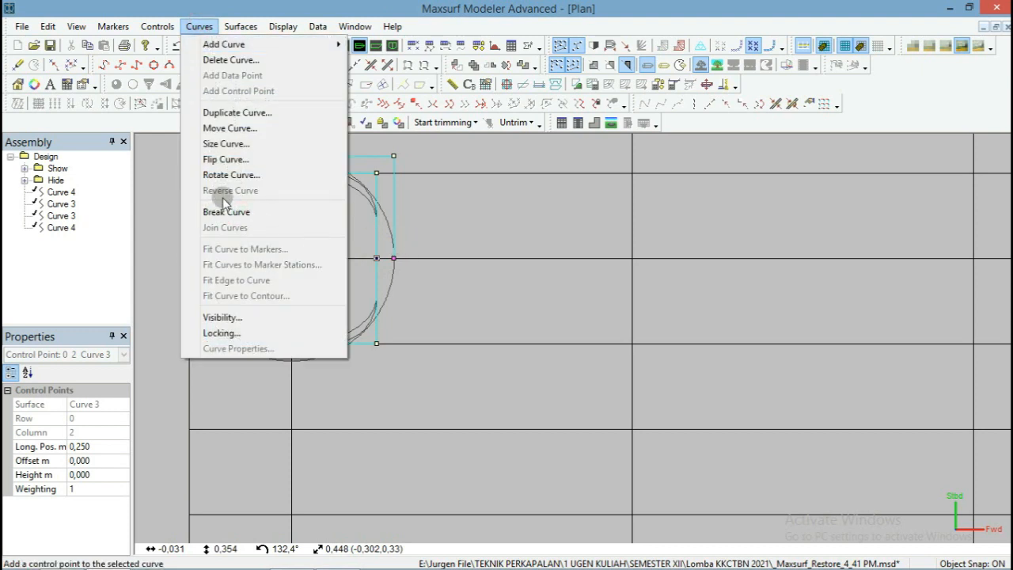
left_click(226, 209)
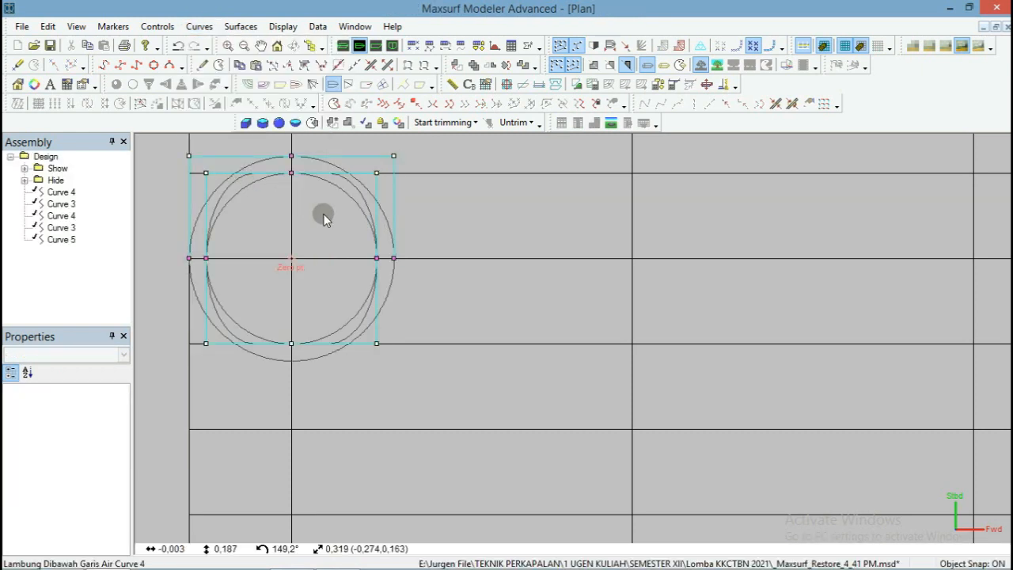
Delete the port half of the broken smaller circle.
left_click(364, 329)
key("Delete")
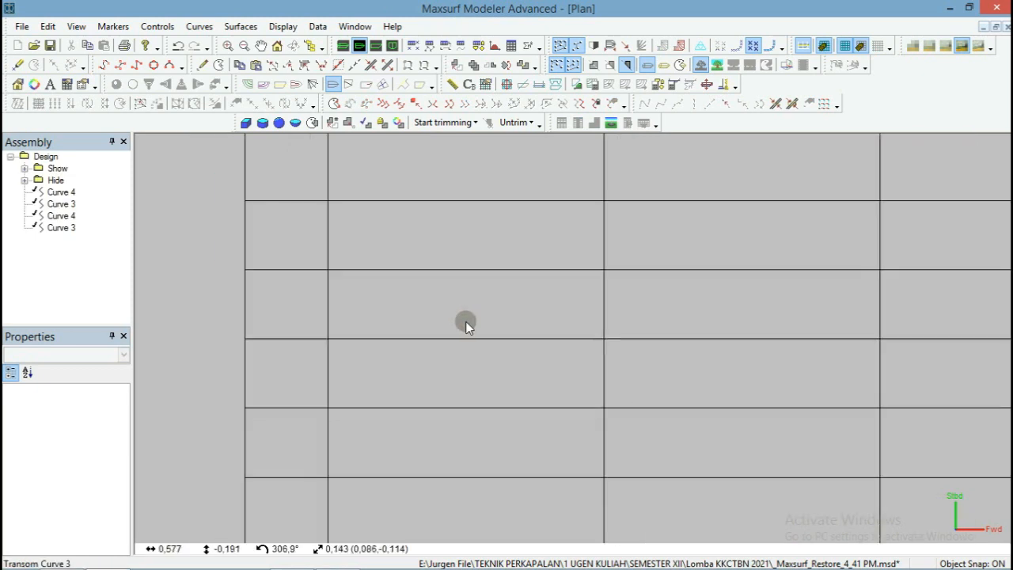
scroll(463, 322, "down", 1)
scroll(292, 170, "up", 1)
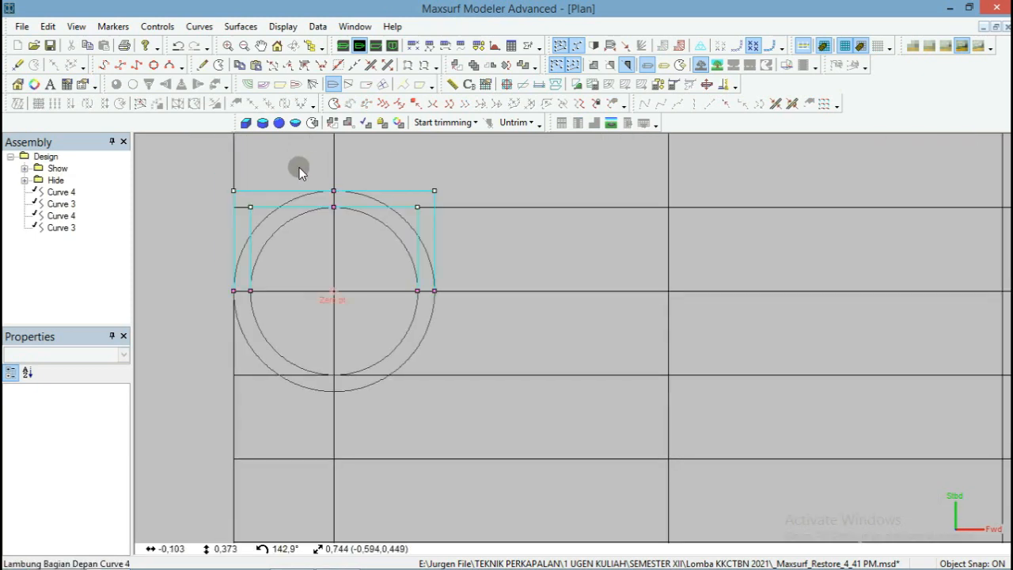
Switch to the perspective view and select both remaining curves of the smaller circle.
key("ctrl+1")
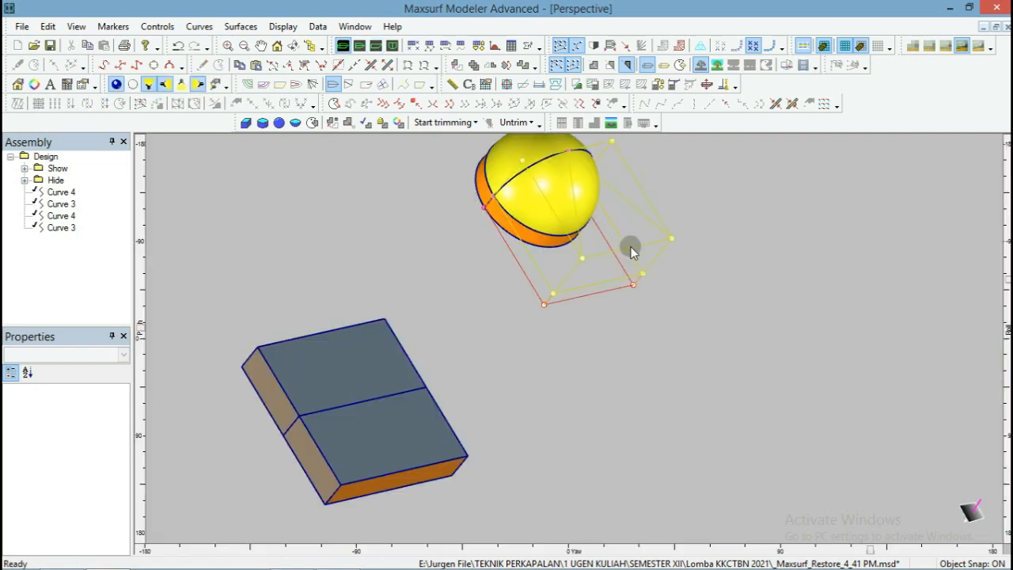
scroll(610, 232, "down", 5)
scroll(846, 225, "down", 2)
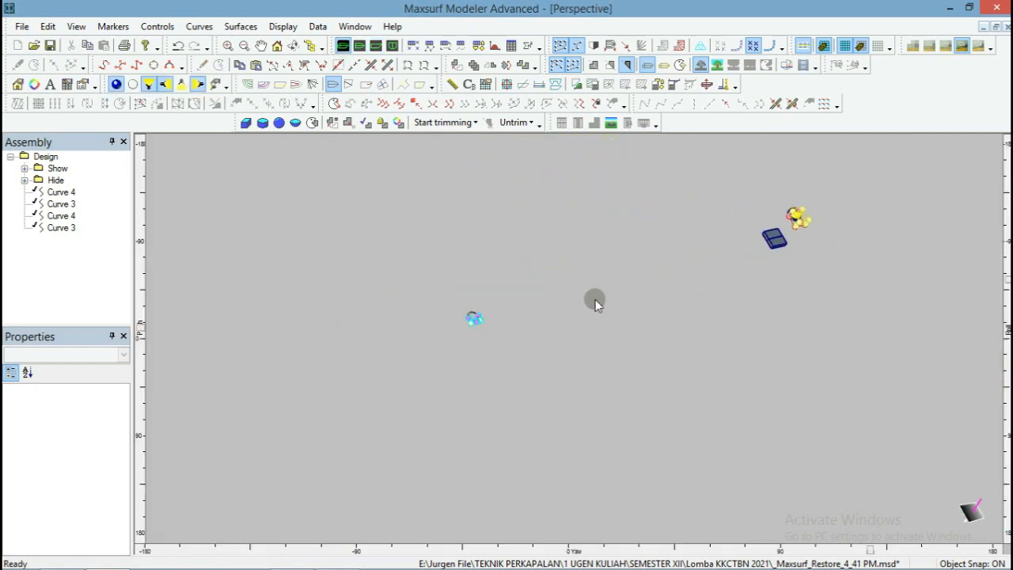
scroll(435, 331, "up", 6)
left_click(430, 328)
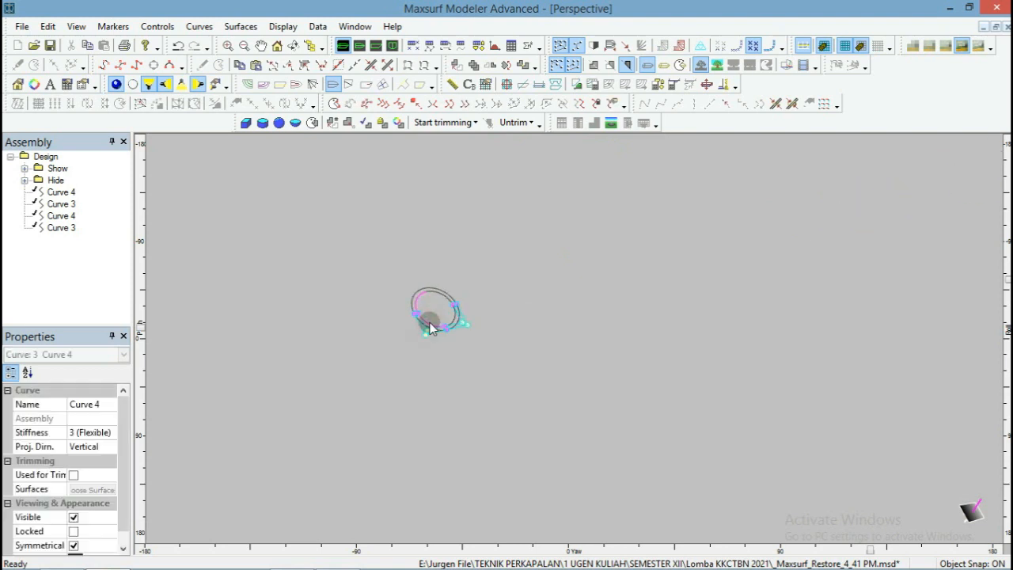
left_click_drag(455, 316, 451, 328)
left_click(158, 26)
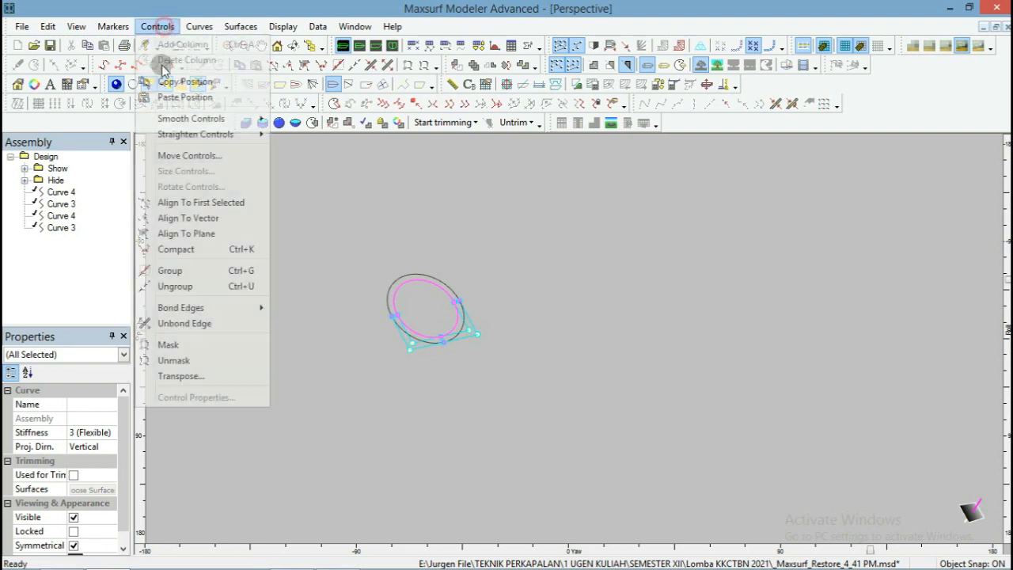
left_click(182, 155)
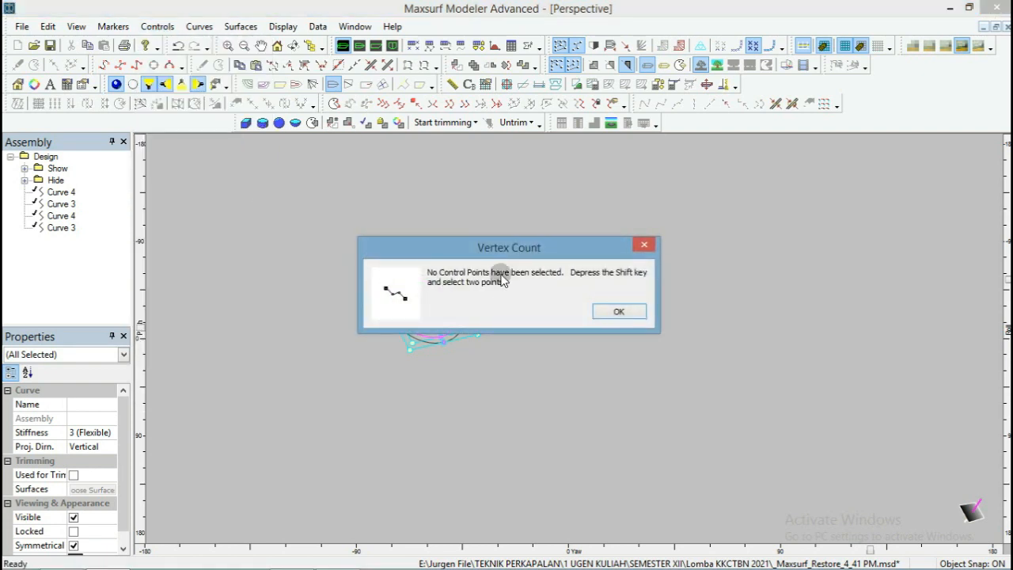
key("Return")
Move the smaller circle's two curves 1 m vertically, with 0 m longitudinal and transverse spacing.
left_click(197, 26)
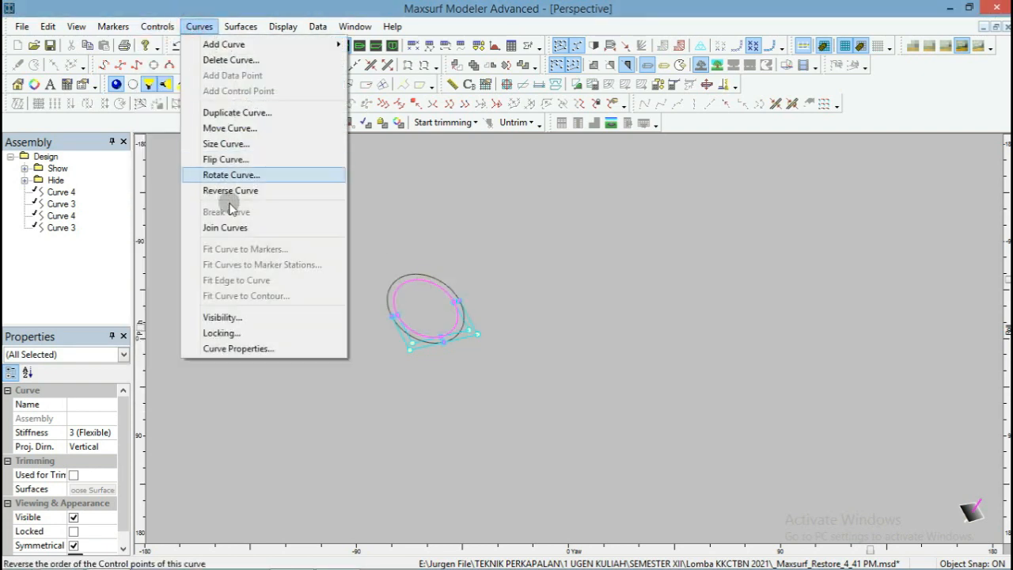
left_click(225, 127)
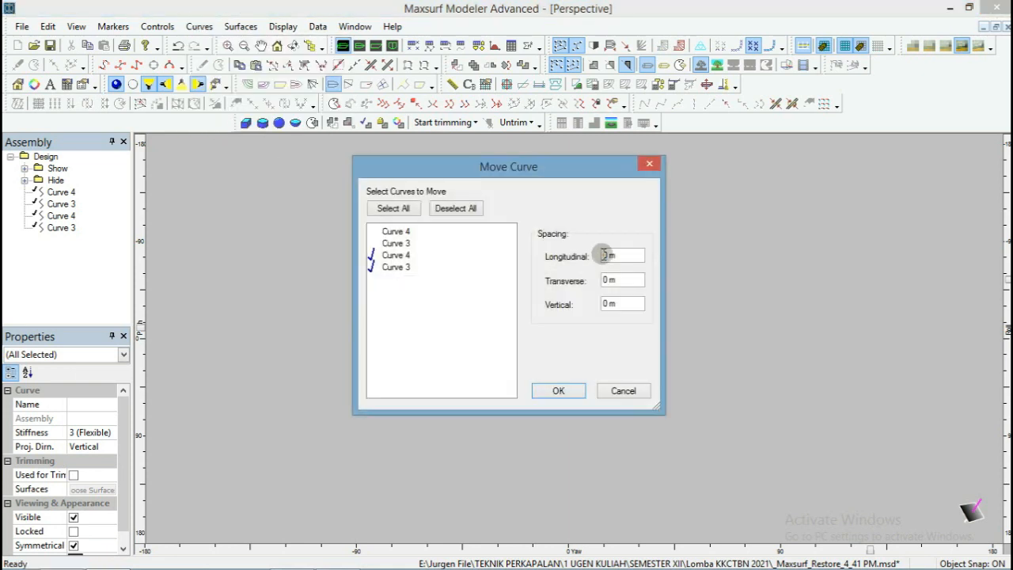
double_click(608, 303)
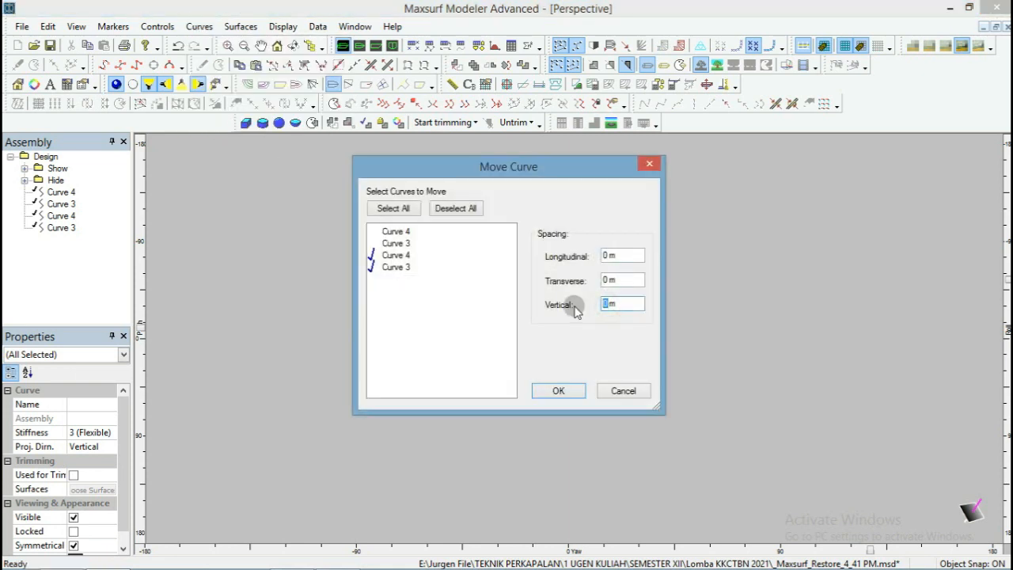
type("1")
left_click(568, 391)
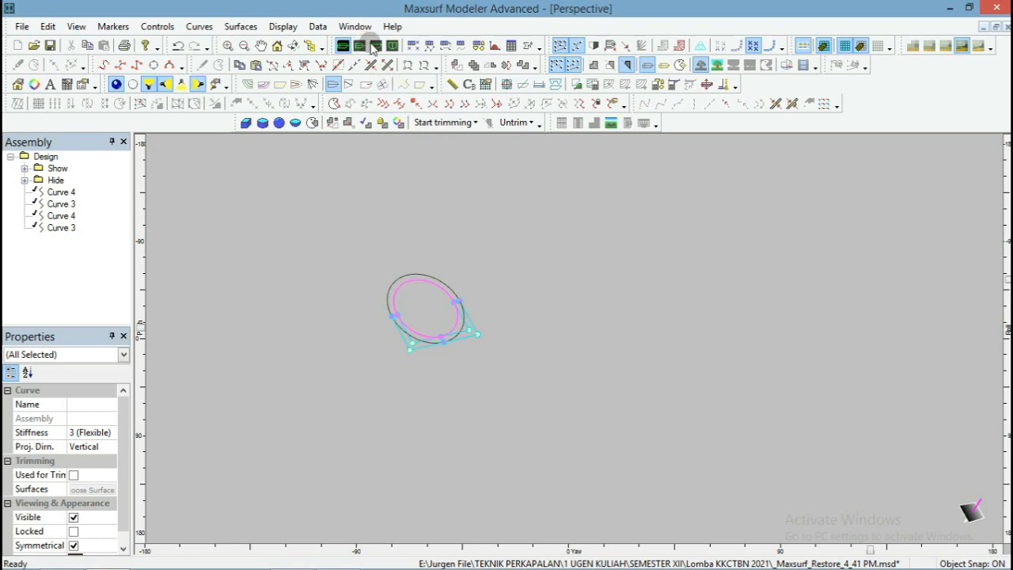
key("ctrl+z")
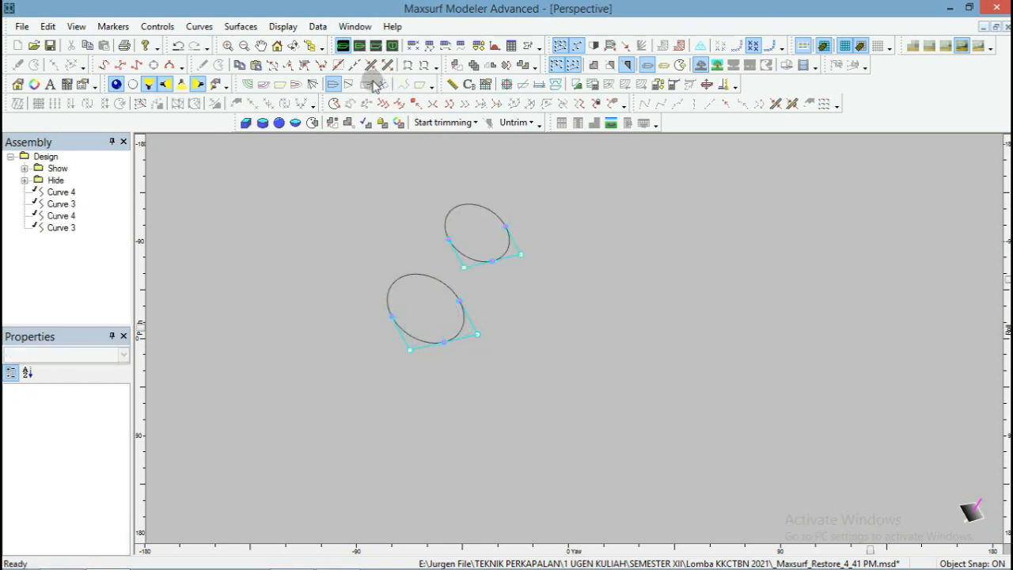
Extrude the larger circle's two curves 1 m vertically, with 0 m longitudinal and transverse, to form a cylinder.
left_click(418, 339)
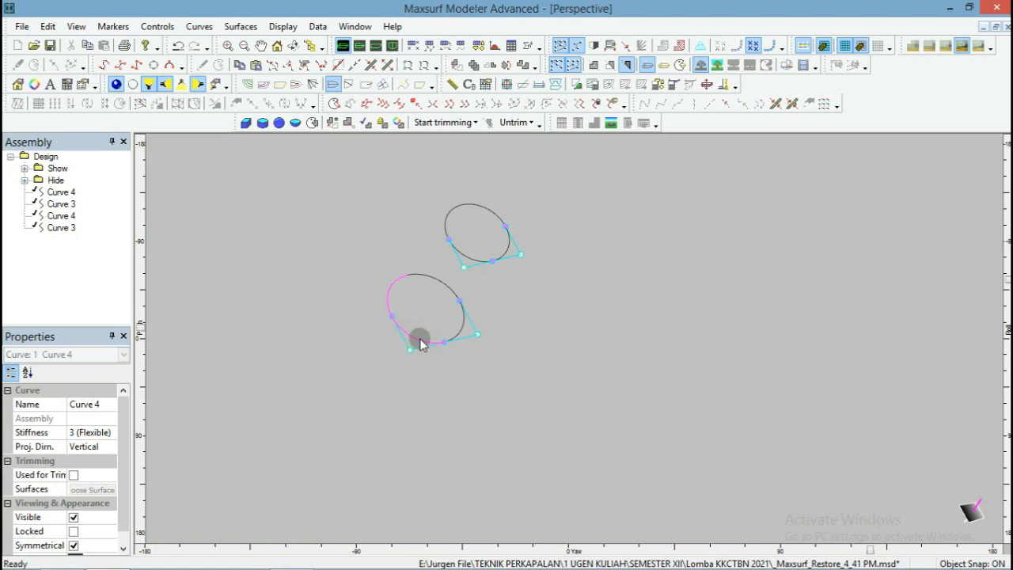
left_click(458, 333, "shift")
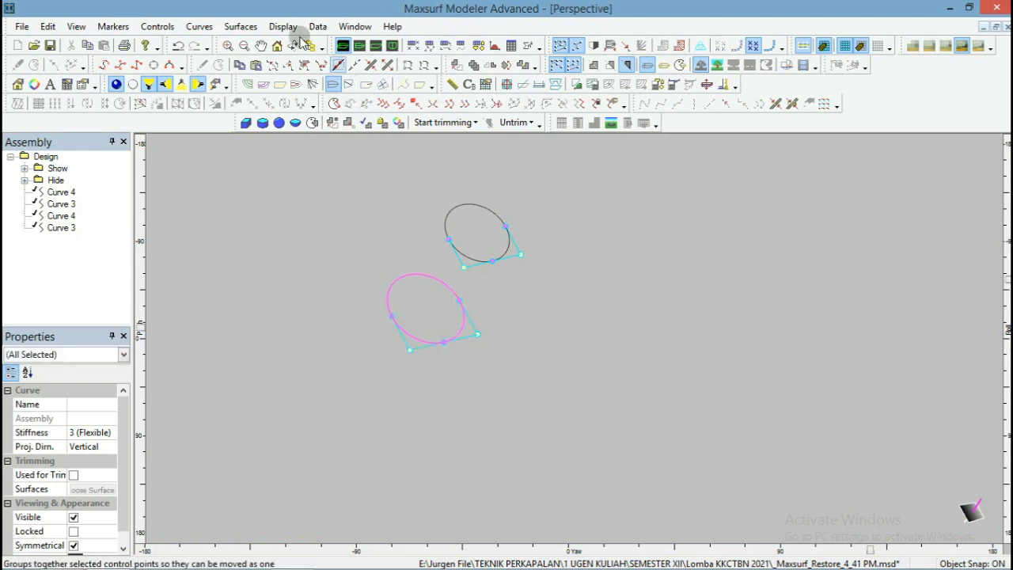
left_click(260, 31)
mouse_move(267, 359)
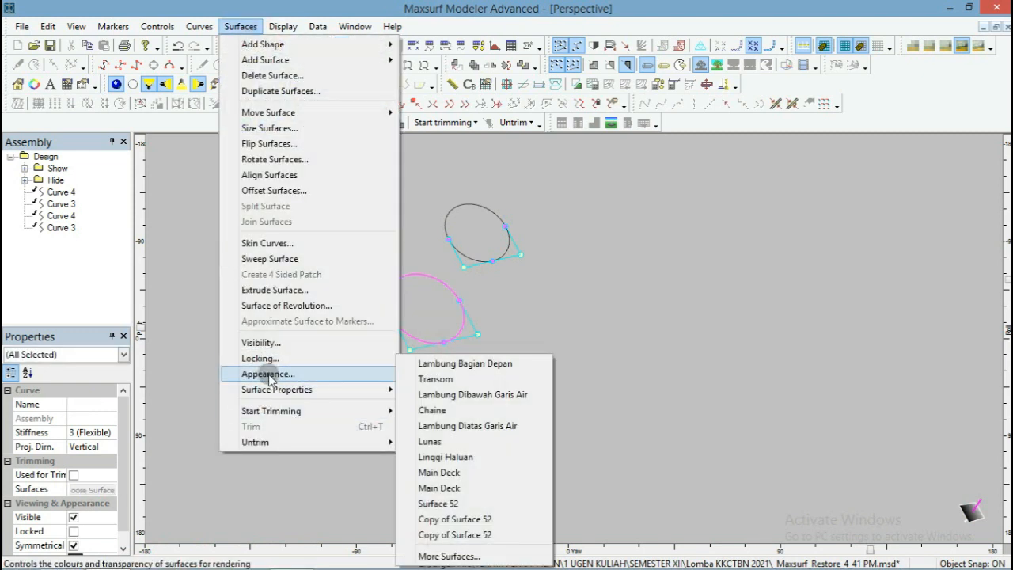
left_click(269, 290)
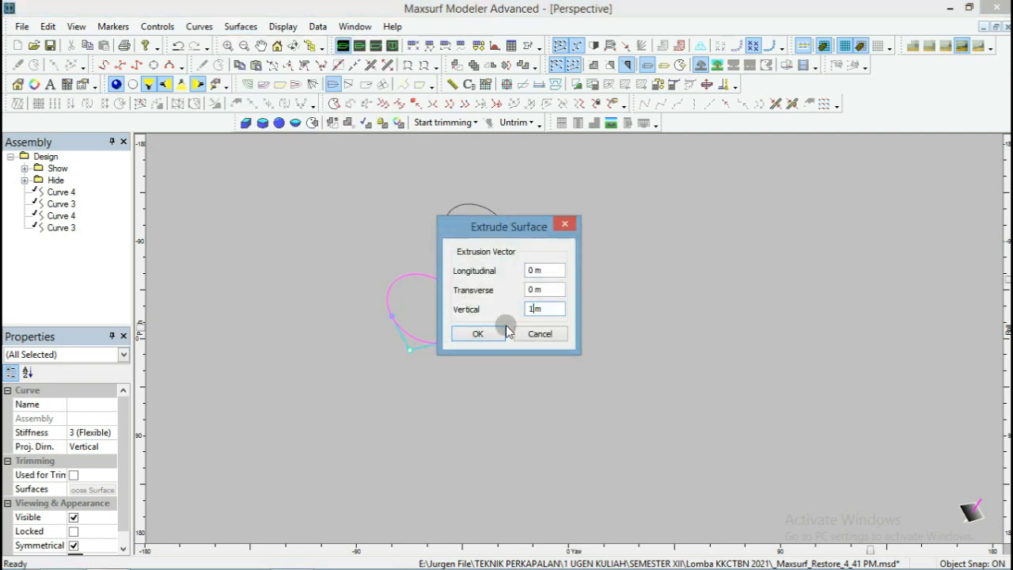
left_click(479, 333)
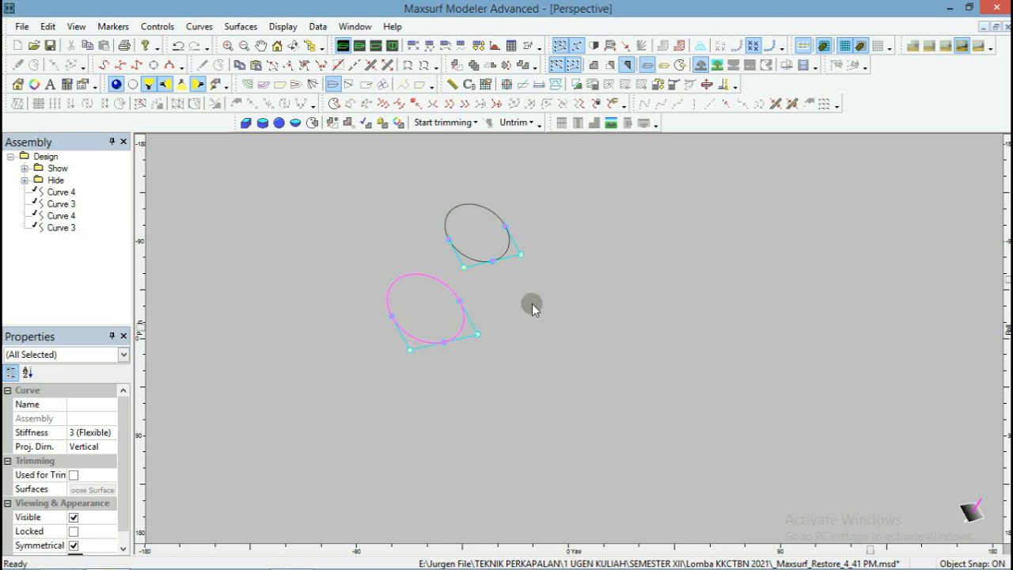
left_click(572, 314)
Paste the position of the raised smaller circle's aft centreline point onto the cylinder's matching top-edge control point.
scroll(454, 241, "up", 4)
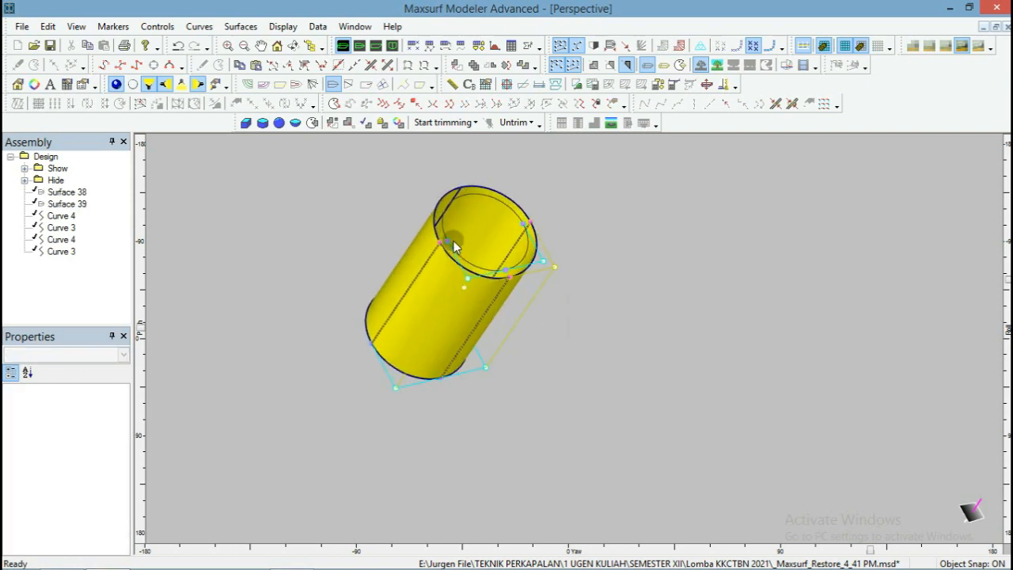
scroll(514, 218, "up", 3)
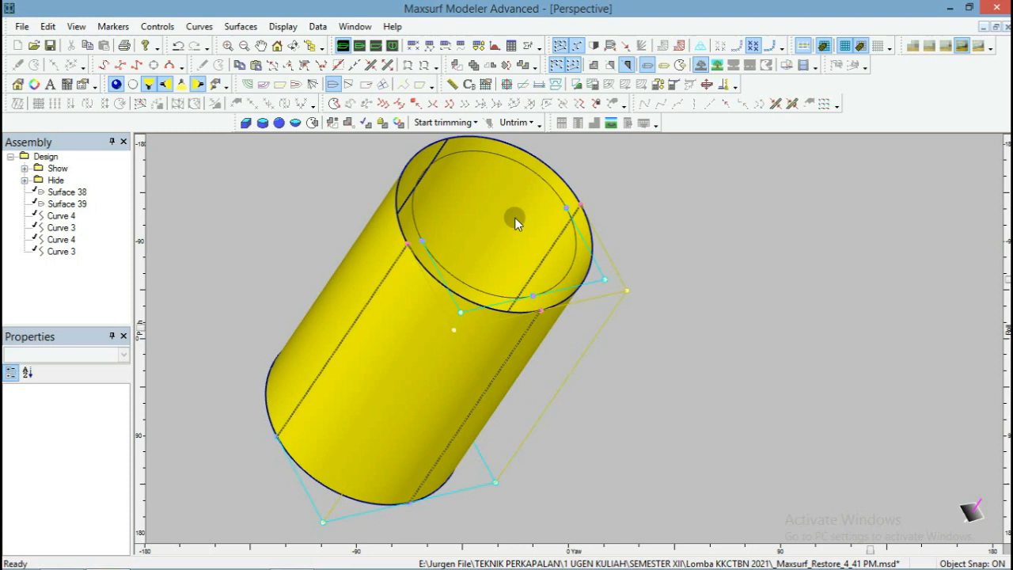
left_click(412, 243)
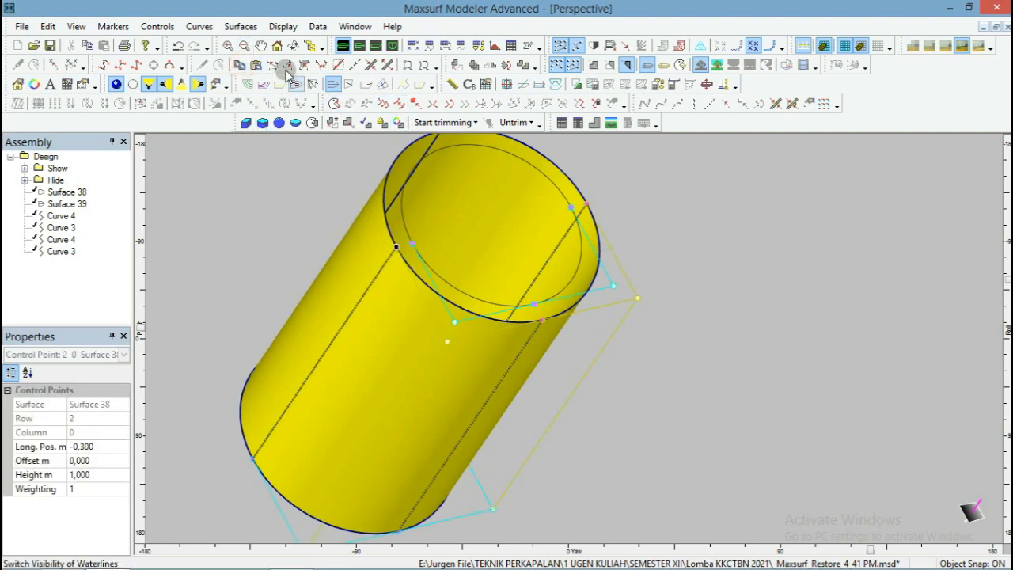
left_click(256, 65)
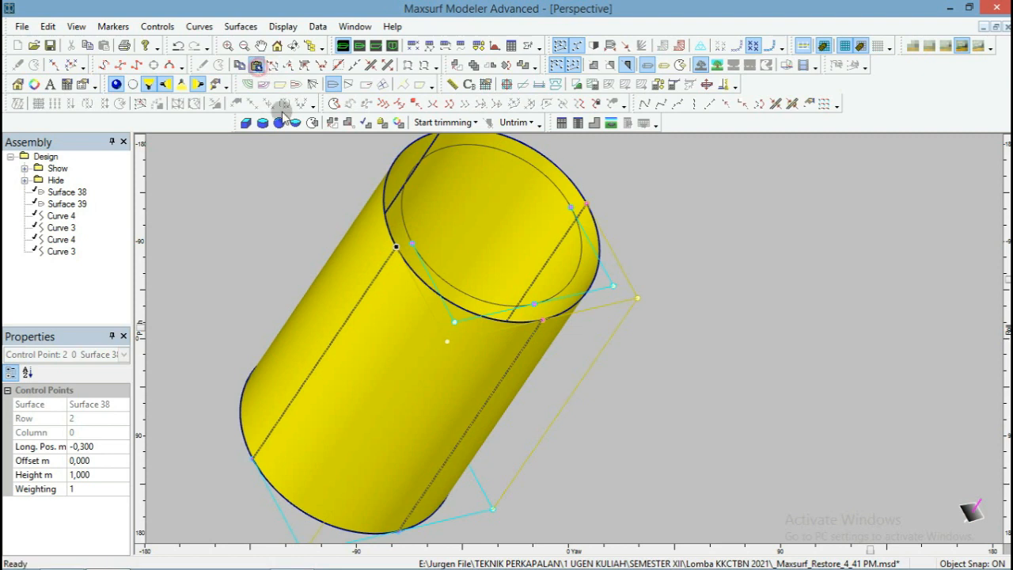
Copy the position of the smaller circle's aft corner control point and paste it onto the cylinder's matching top corner point.
left_click(454, 322)
left_click(240, 65)
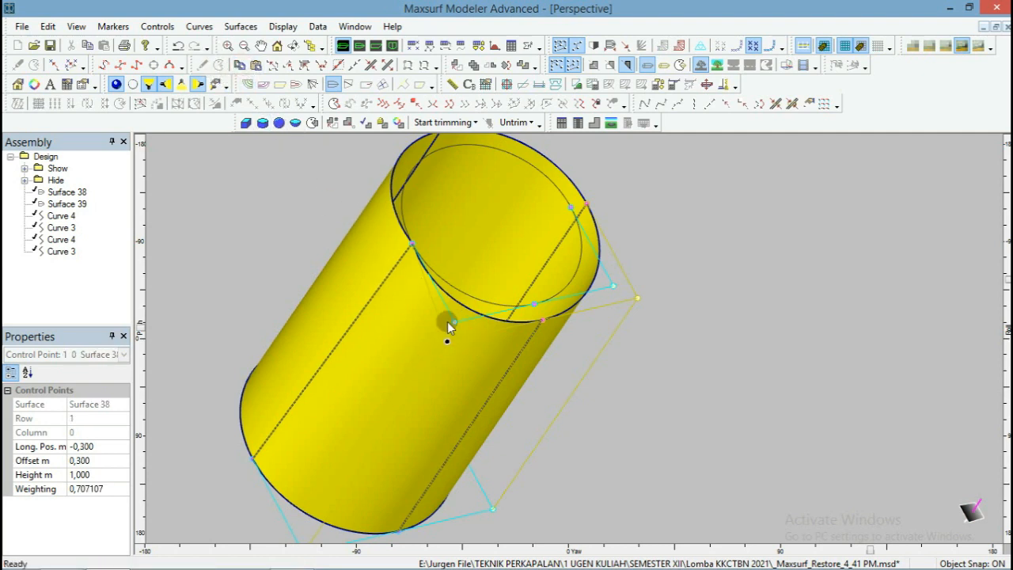
left_click(256, 65)
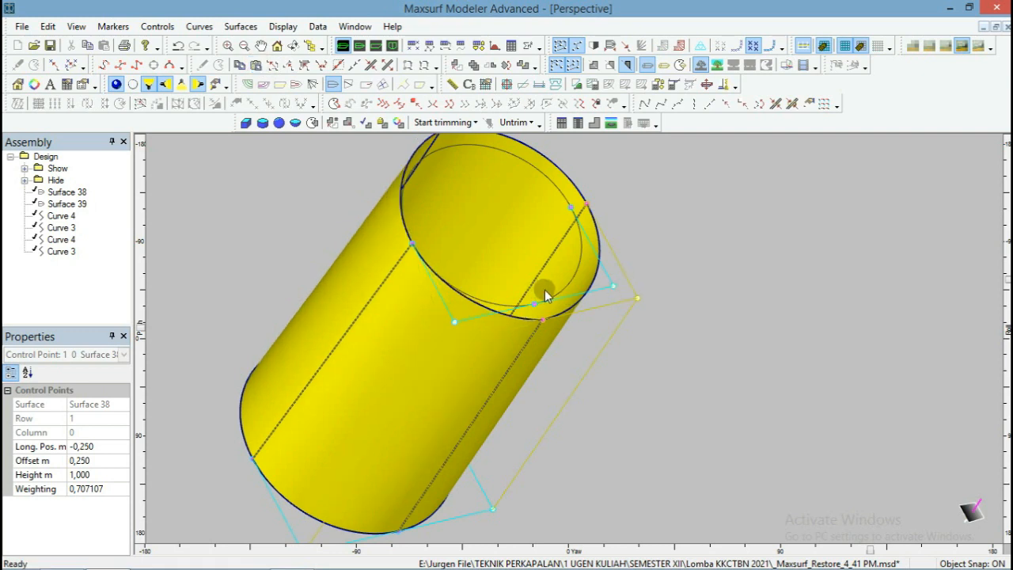
Paste the raised smaller circle's side and forward corner control point positions onto the cylinder's matching top-edge points.
left_click(530, 306)
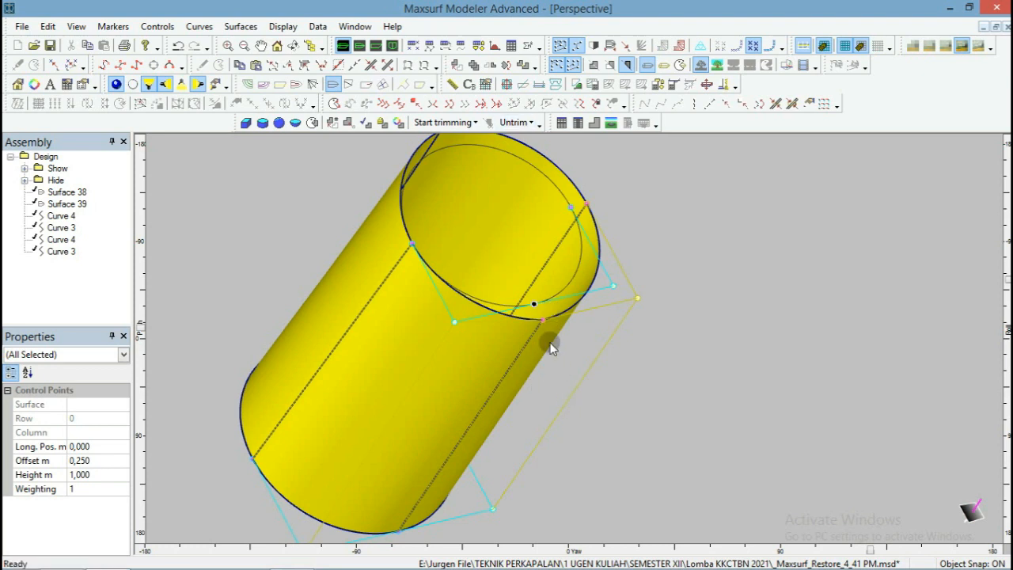
left_click_drag(527, 350, 525, 352)
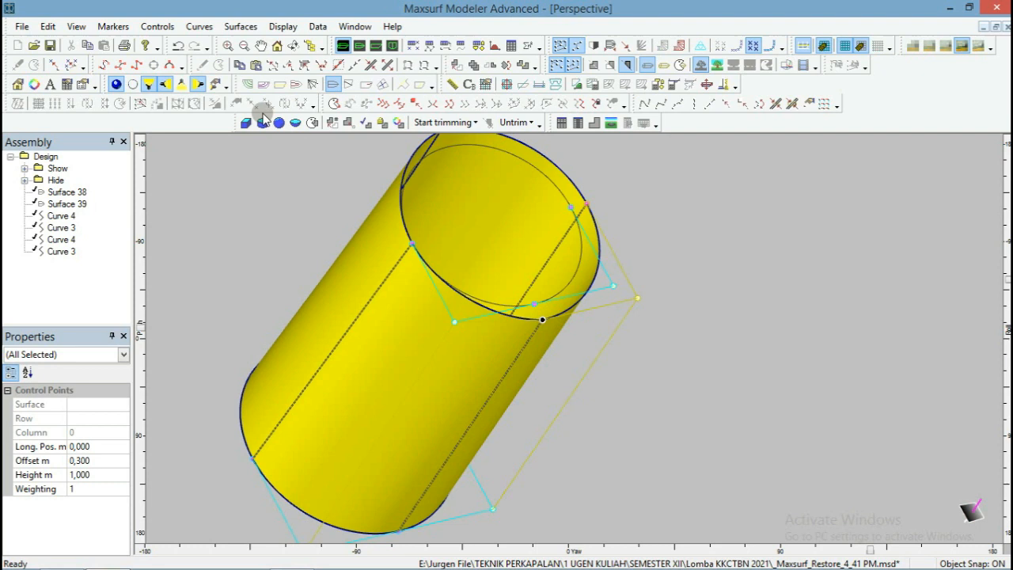
left_click(254, 66)
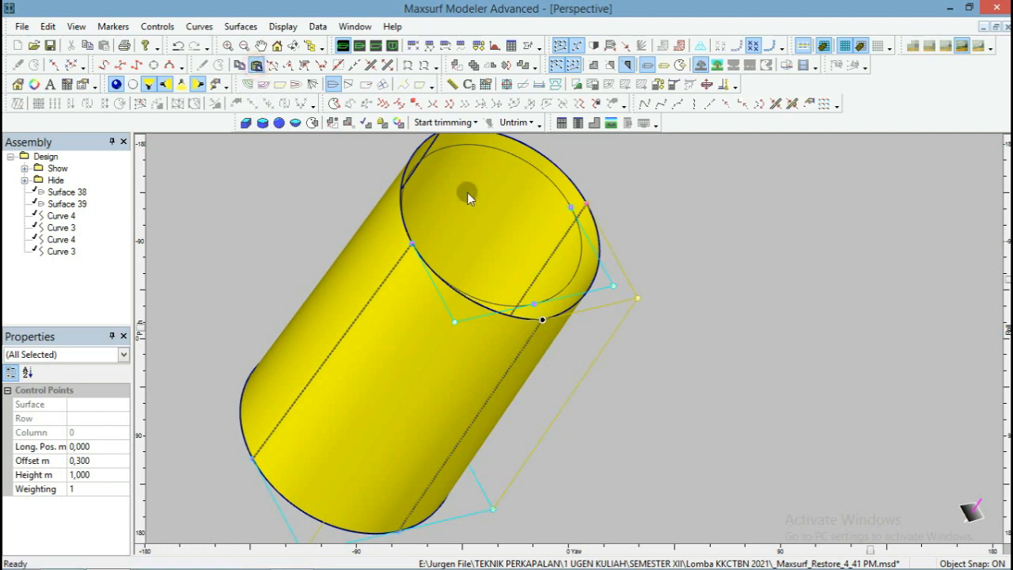
left_click(610, 286)
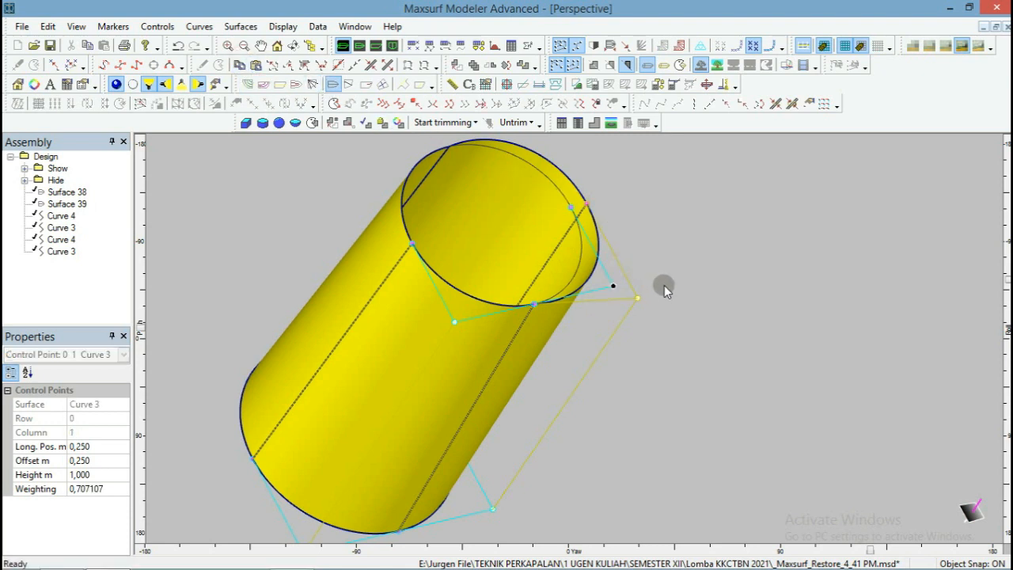
left_click_drag(662, 280, 625, 323)
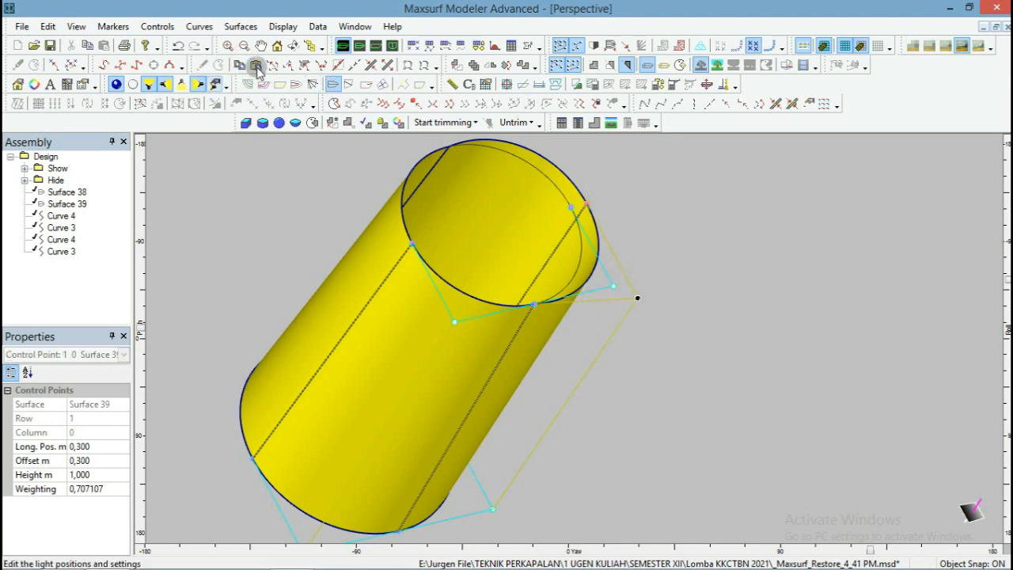
left_click(257, 67)
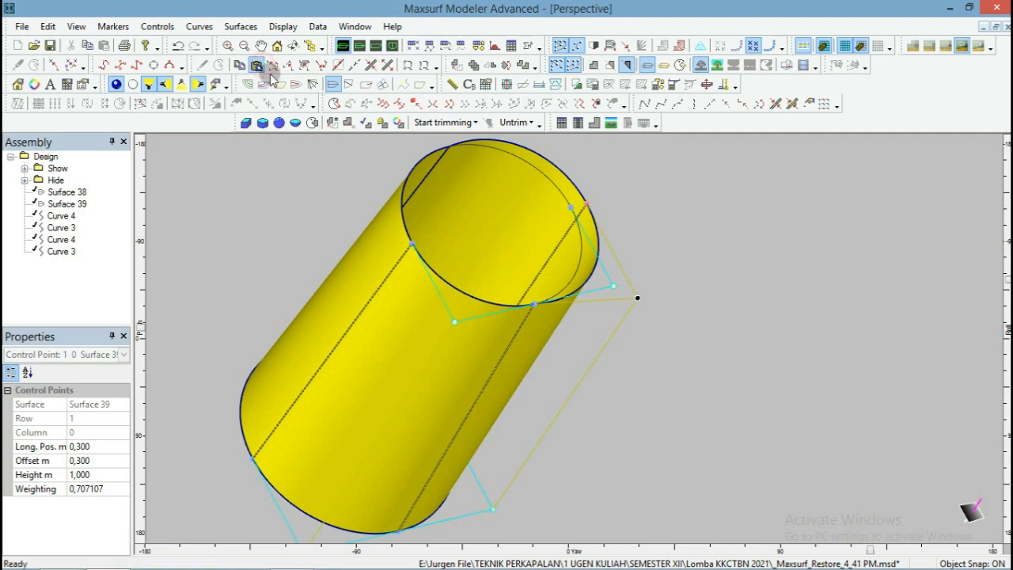
Copy the position of the smaller circle's forward centreline control point onto the cylinder's matching top-edge point.
left_click(569, 209)
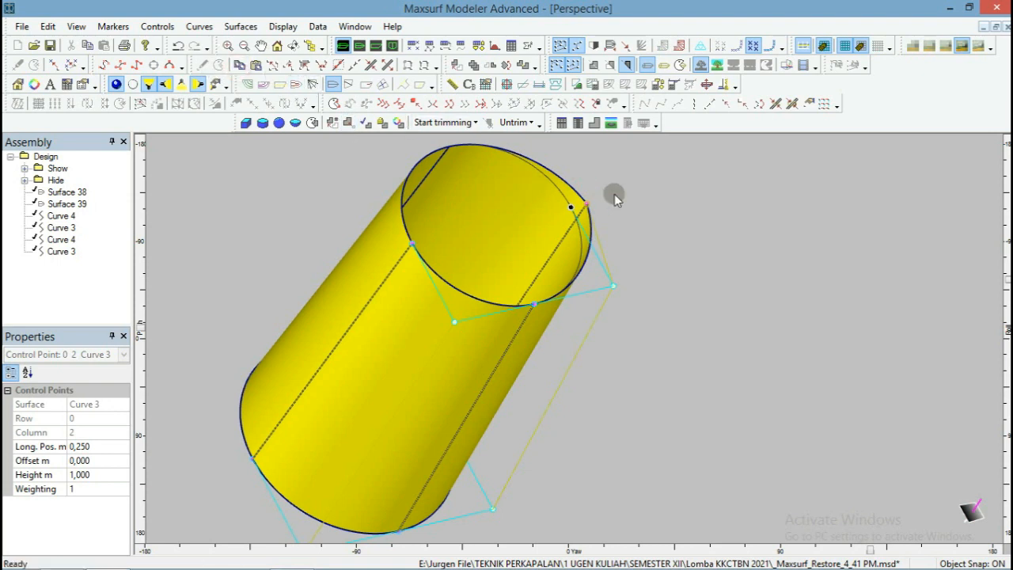
left_click(586, 203)
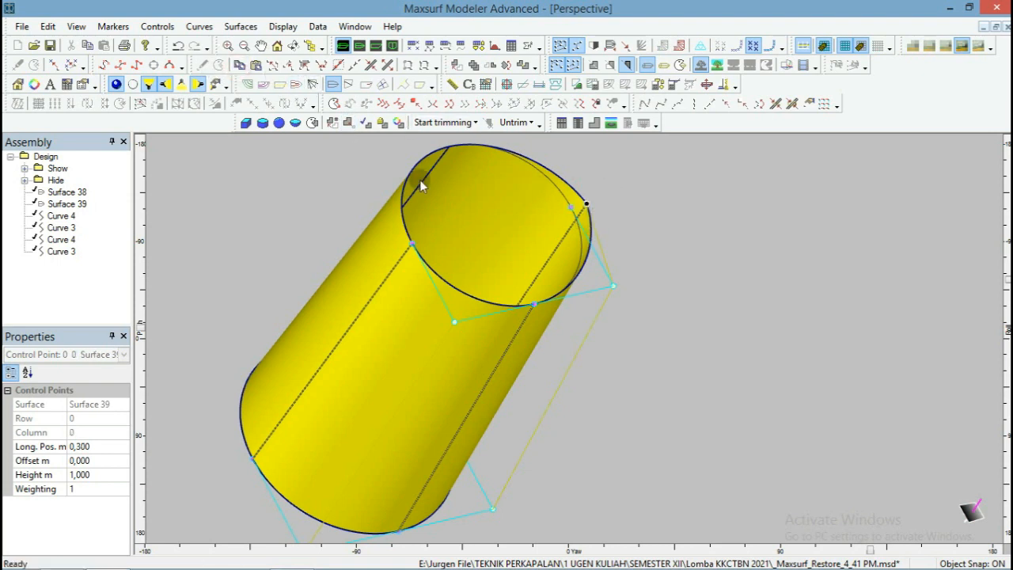
left_click(255, 65)
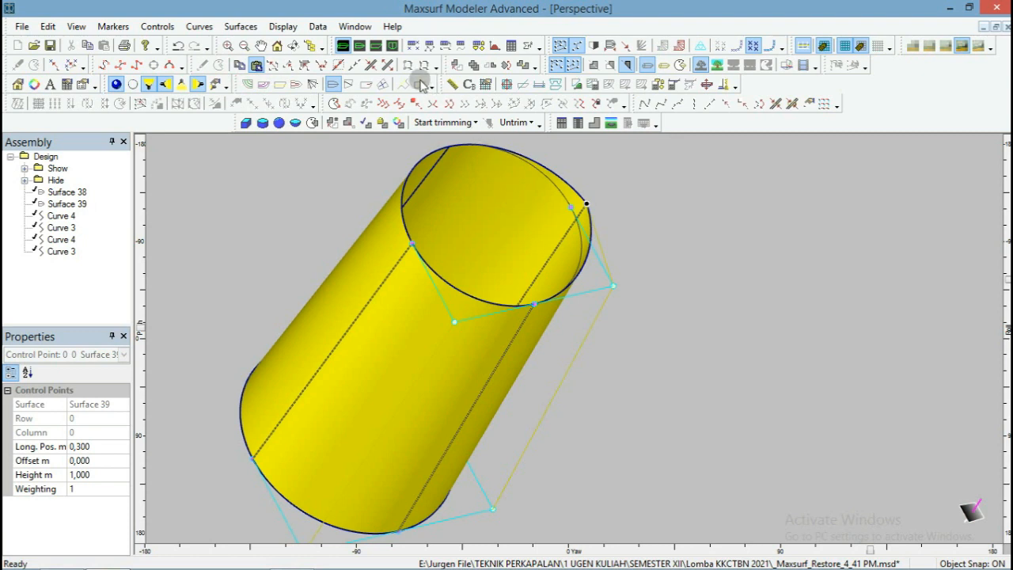
Delete all four construction curves from the curves table.
left_click(459, 47)
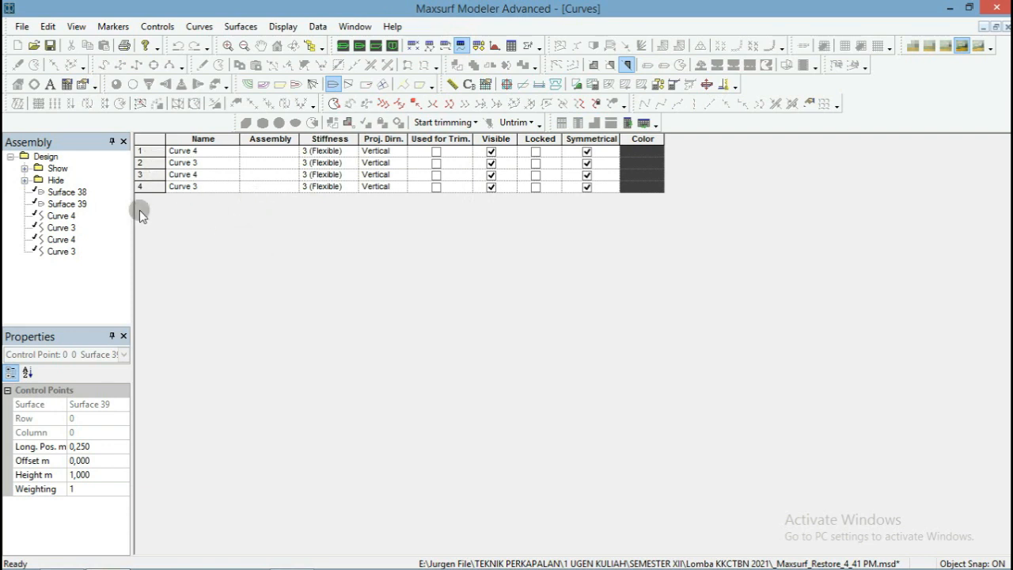
left_click_drag(144, 150, 241, 313)
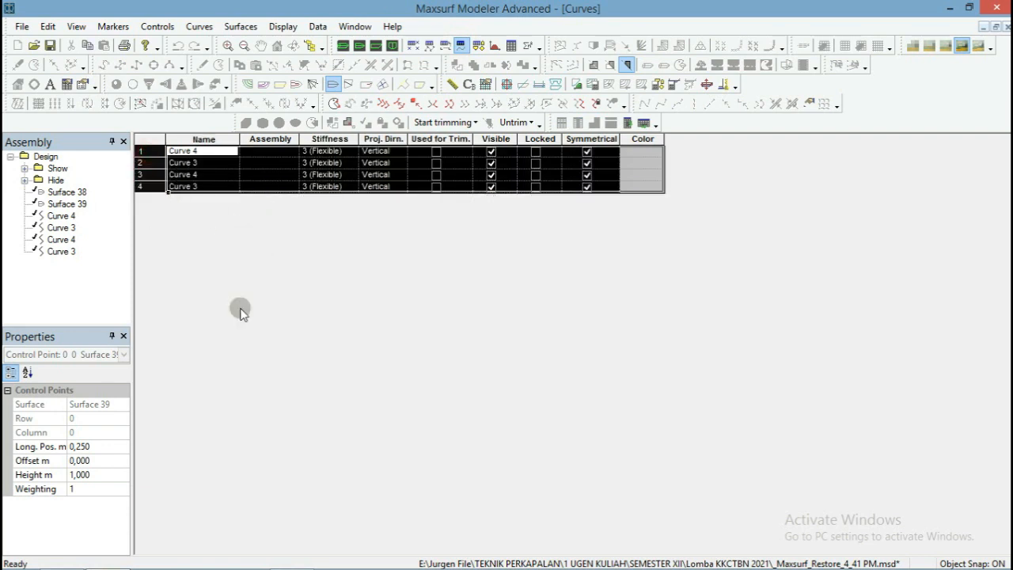
key("Delete")
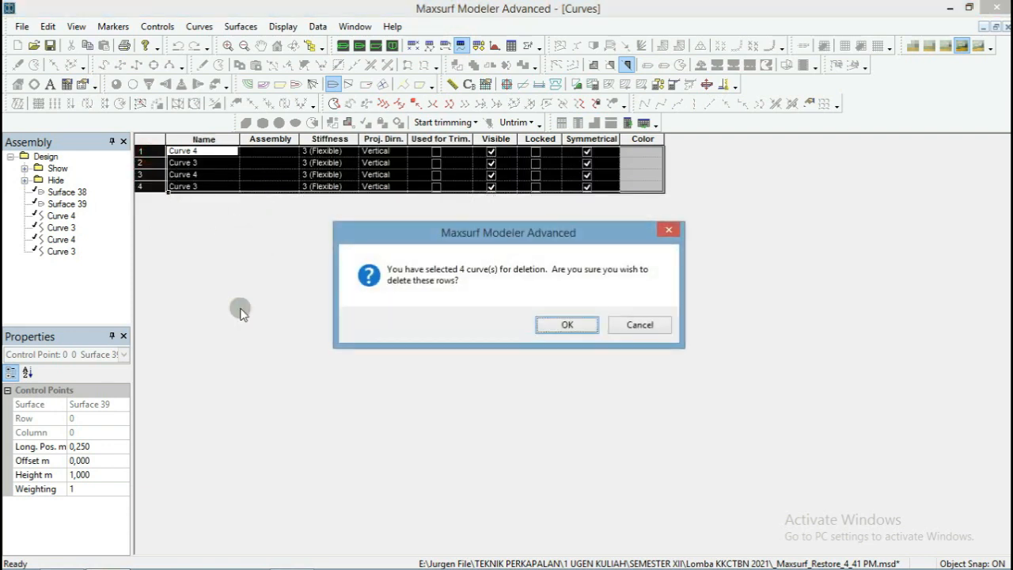
left_click(566, 324)
Move the whole tapered cylinder in the Profile view onto the box near station 19, centred with its base slightly inside the box.
left_click(377, 46)
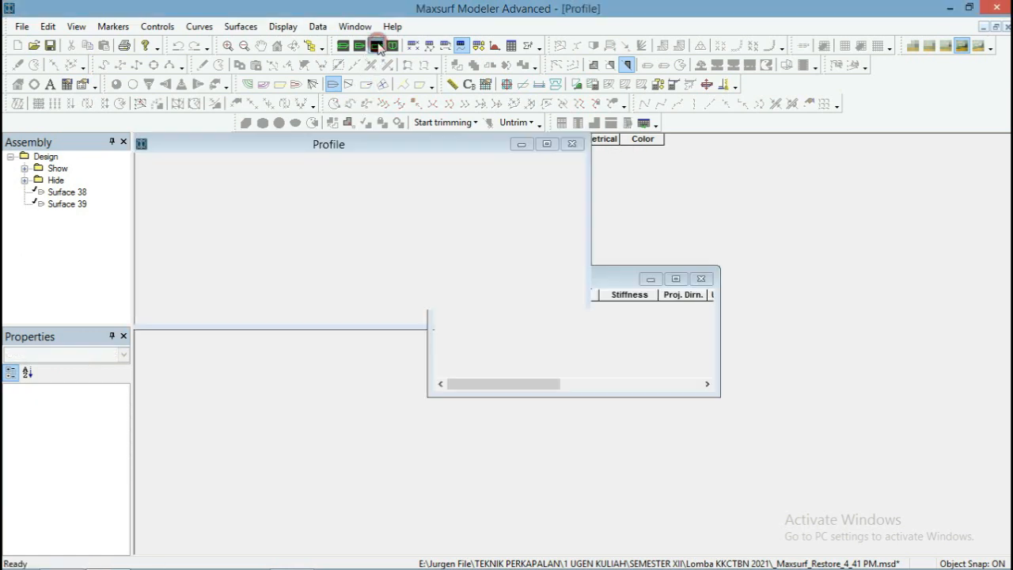
scroll(367, 429, "down", 6)
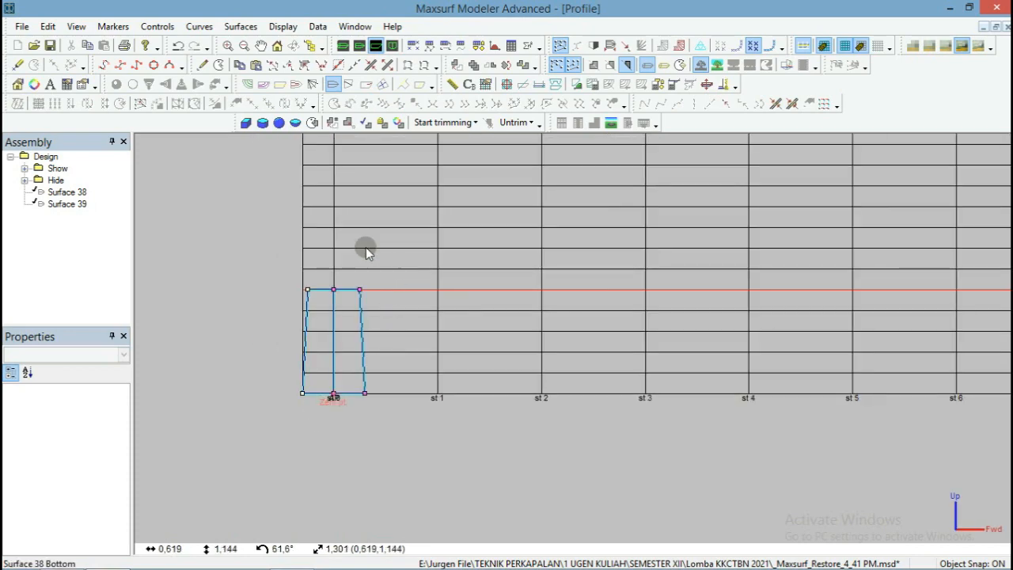
scroll(302, 196, "down", 8)
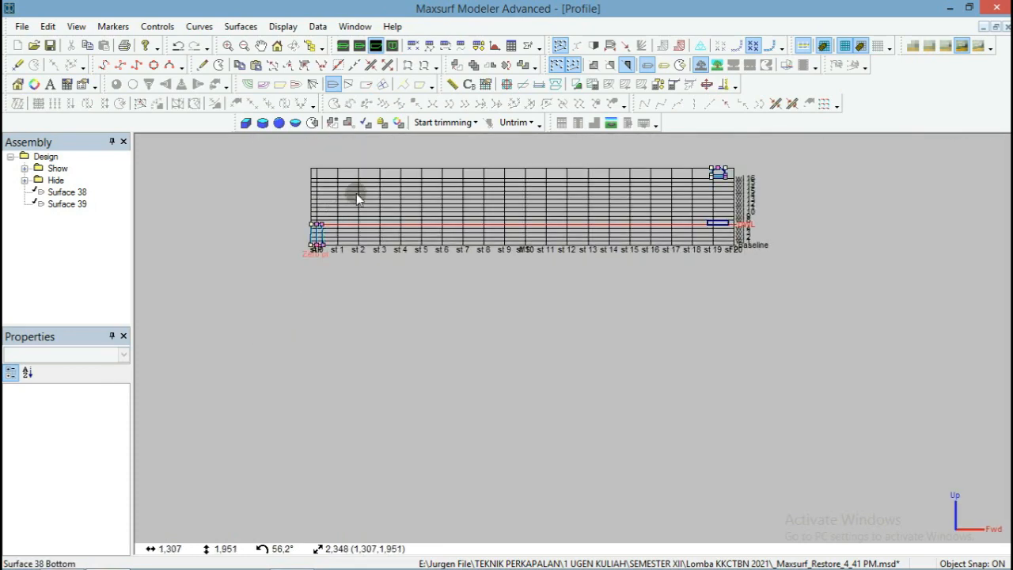
left_click_drag(356, 197, 269, 289)
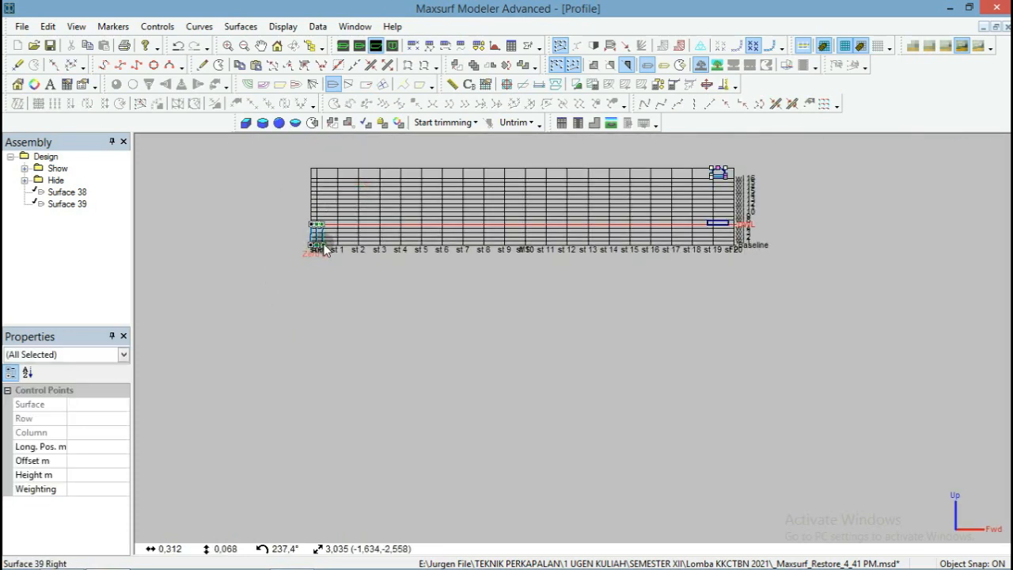
left_click_drag(324, 250, 722, 212)
scroll(722, 212, "up", 6)
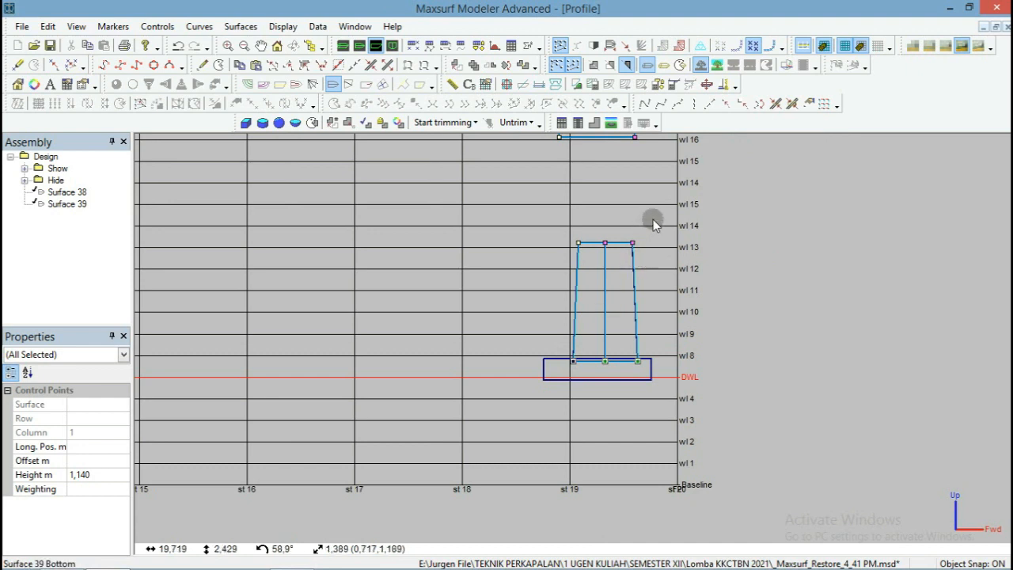
scroll(568, 372, "up", 5)
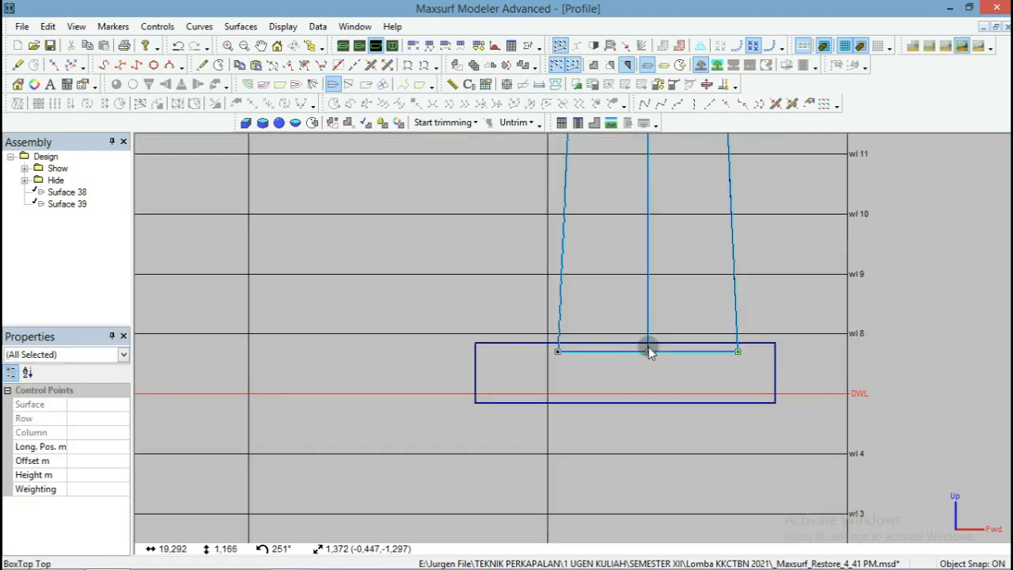
left_click_drag(648, 352, 626, 353)
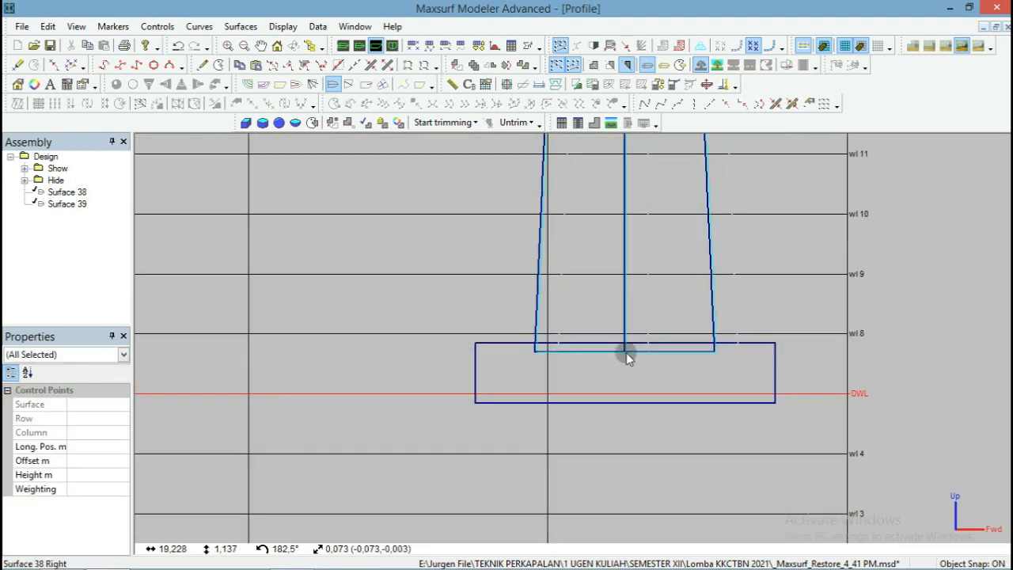
left_click(663, 397)
Unlock the box's bottom and starboard surfaces.
left_click(635, 404)
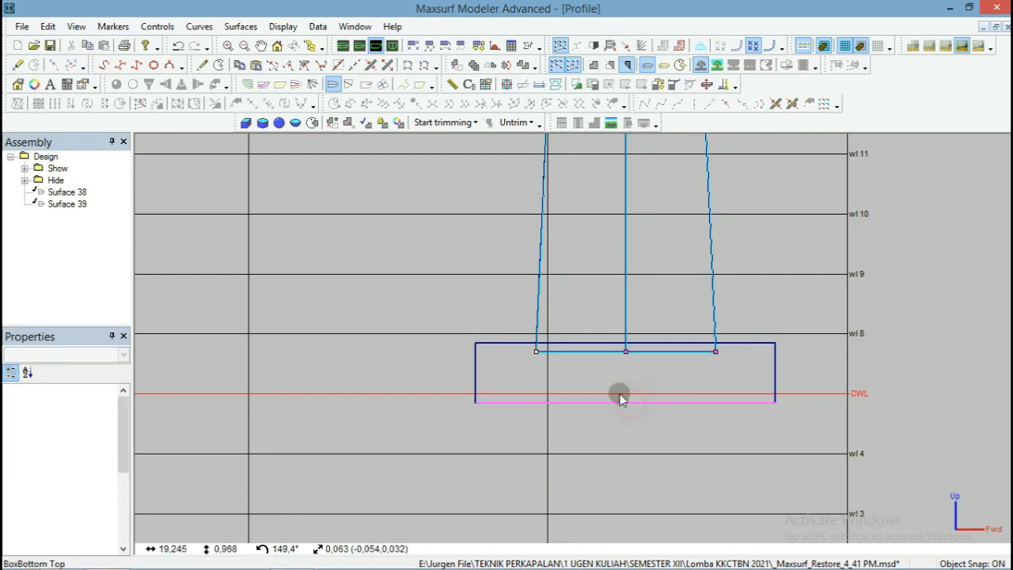
right_click(620, 398)
left_click(672, 326)
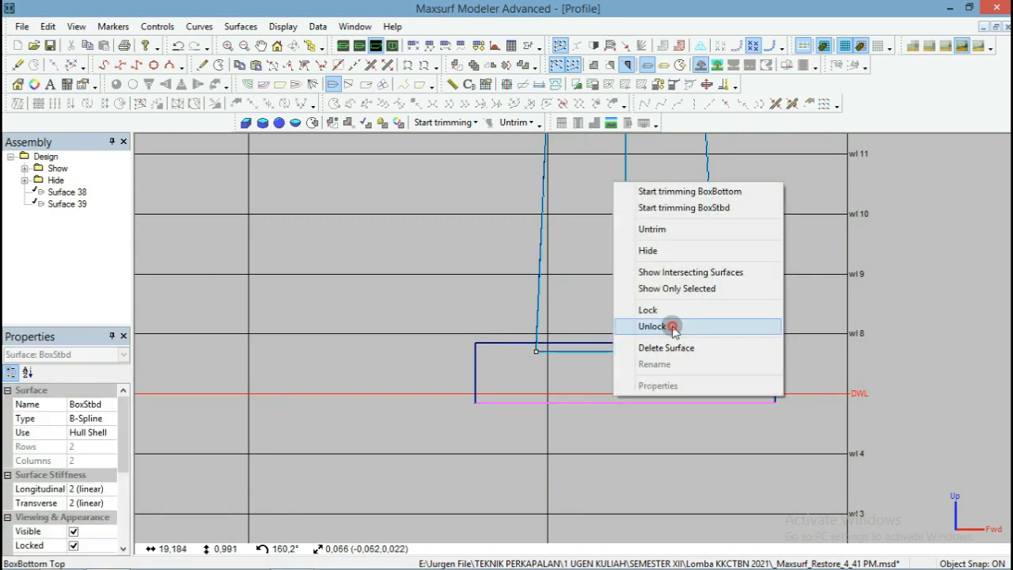
scroll(674, 364, "up", 2)
left_click(852, 313)
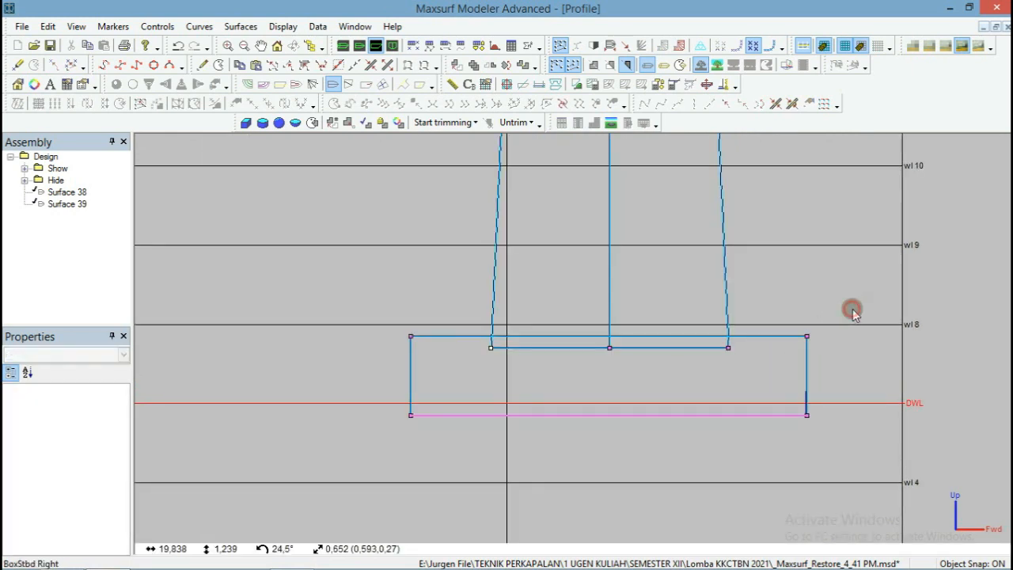
Try to lower the dome and its short base cylinder about 0.19 m onto the top of the tapered cylinder.
scroll(533, 483, "down", 5)
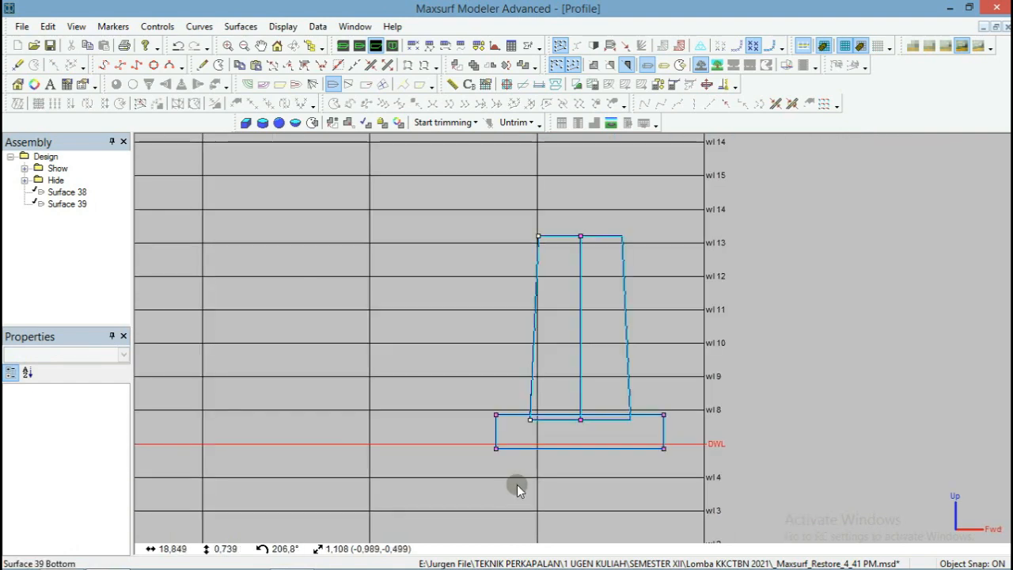
scroll(639, 330, "down", 1)
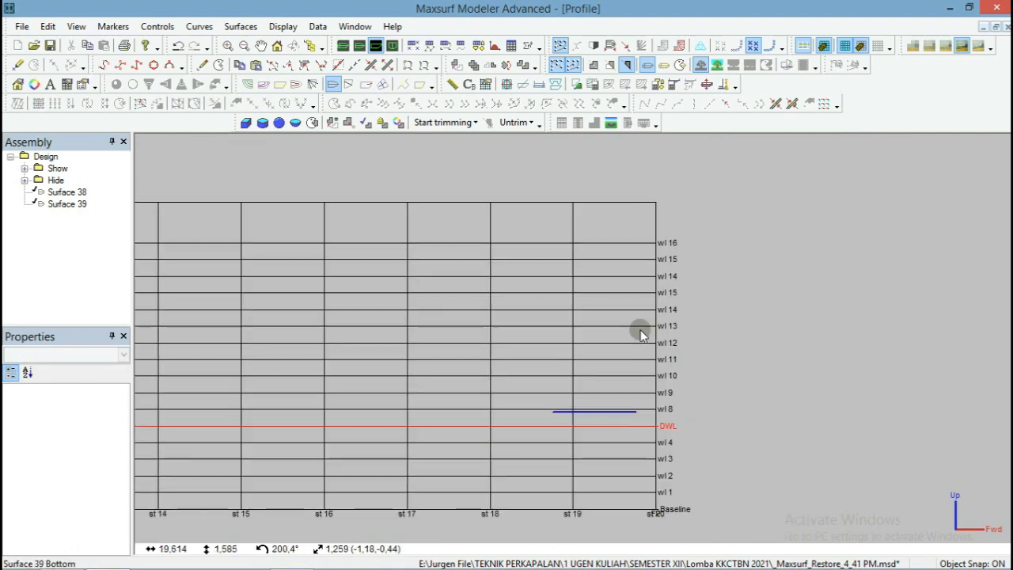
left_click(565, 232)
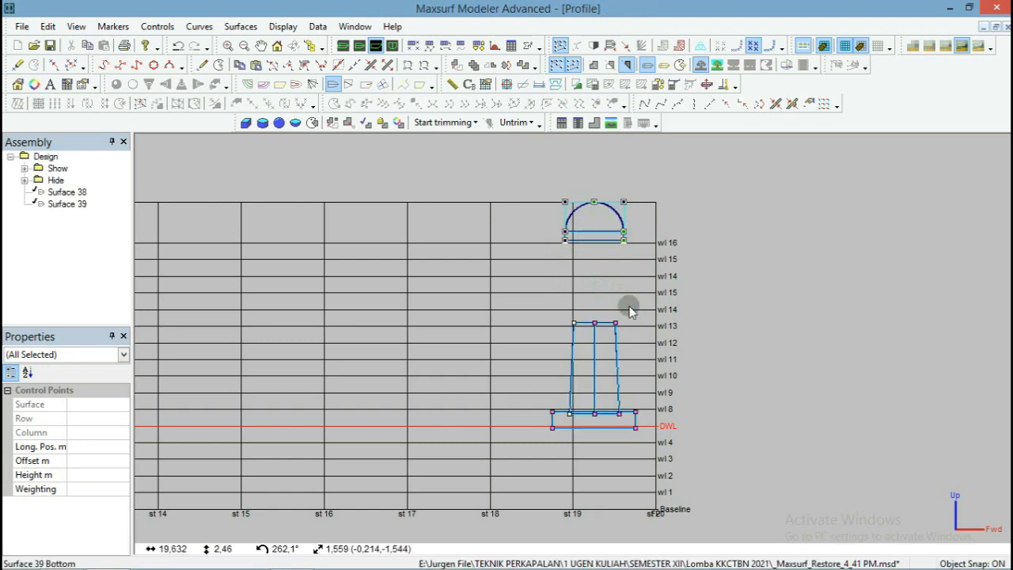
scroll(566, 331, "up", 1)
scroll(571, 319, "up", 1)
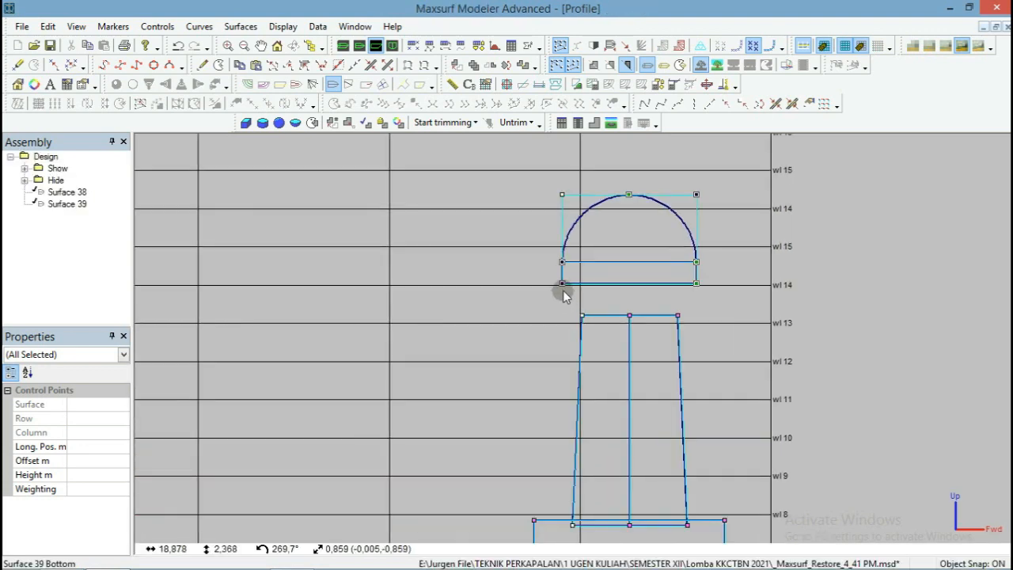
left_click_drag(563, 284, 564, 324)
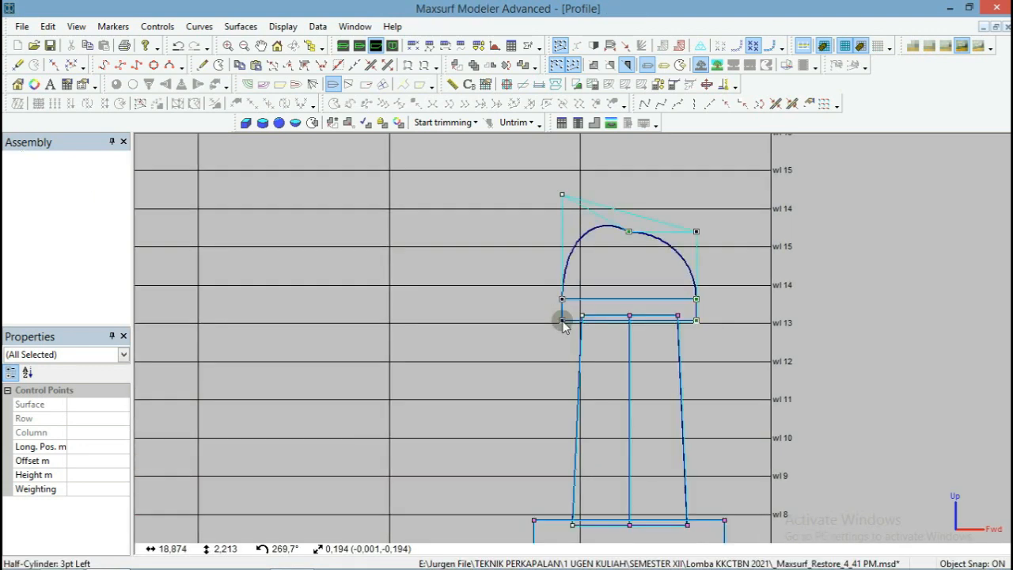
key("ctrl+z")
Select every control point of the dome and its short base cylinder and lower them about 0.19 m over the tapered cylinder's top edge.
left_click_drag(720, 170, 563, 321)
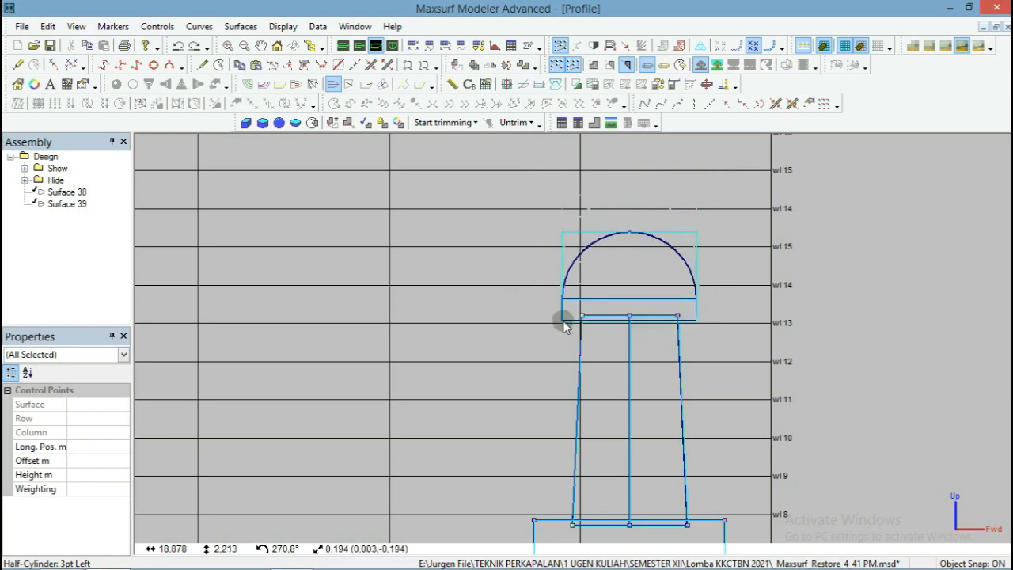
left_click(760, 339)
scroll(473, 248, "down", 2)
scroll(511, 287, "down", 2)
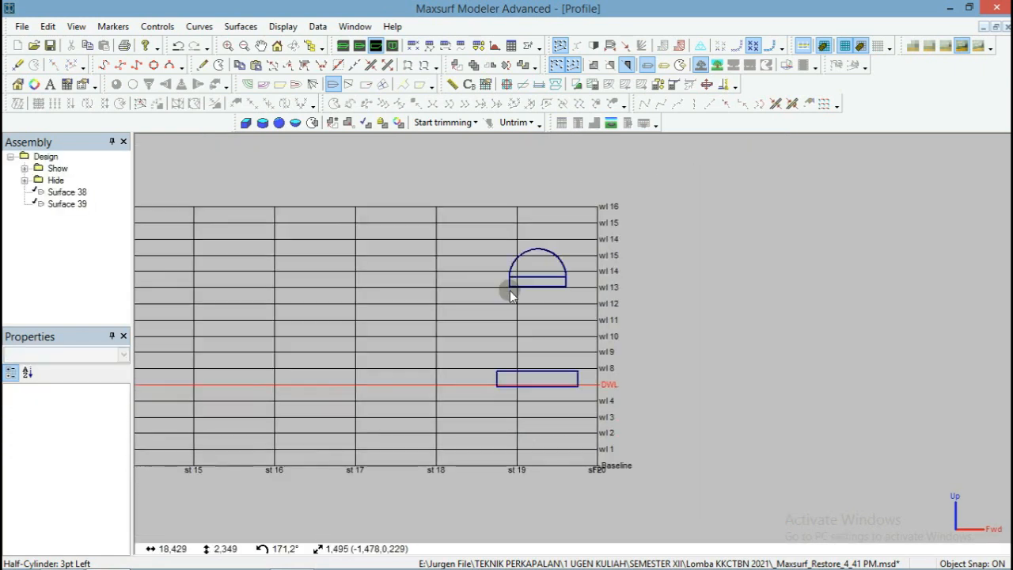
left_click(511, 288)
scroll(758, 246, "up", 1)
scroll(624, 306, "down", 1)
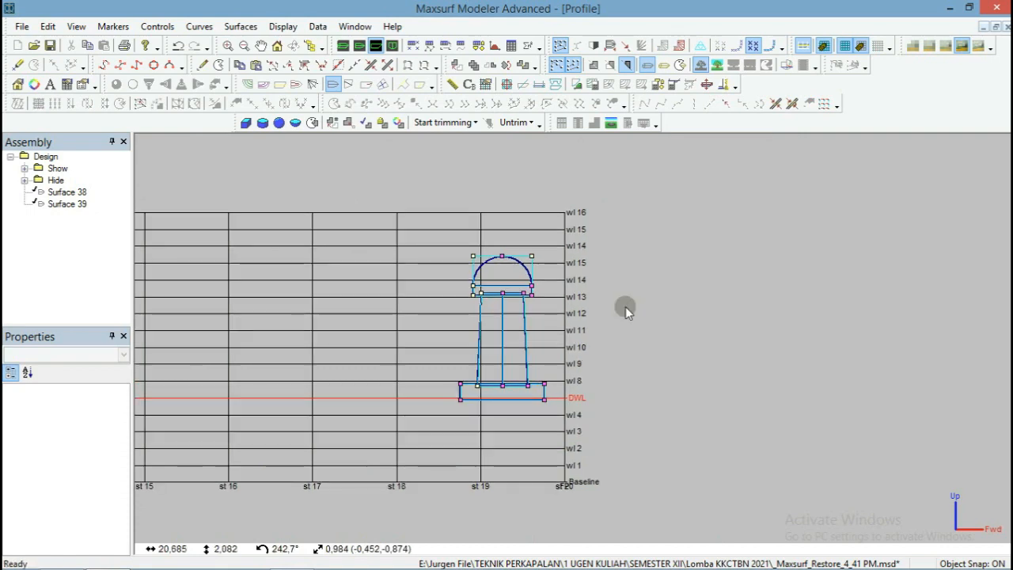
scroll(816, 292, "down", 4)
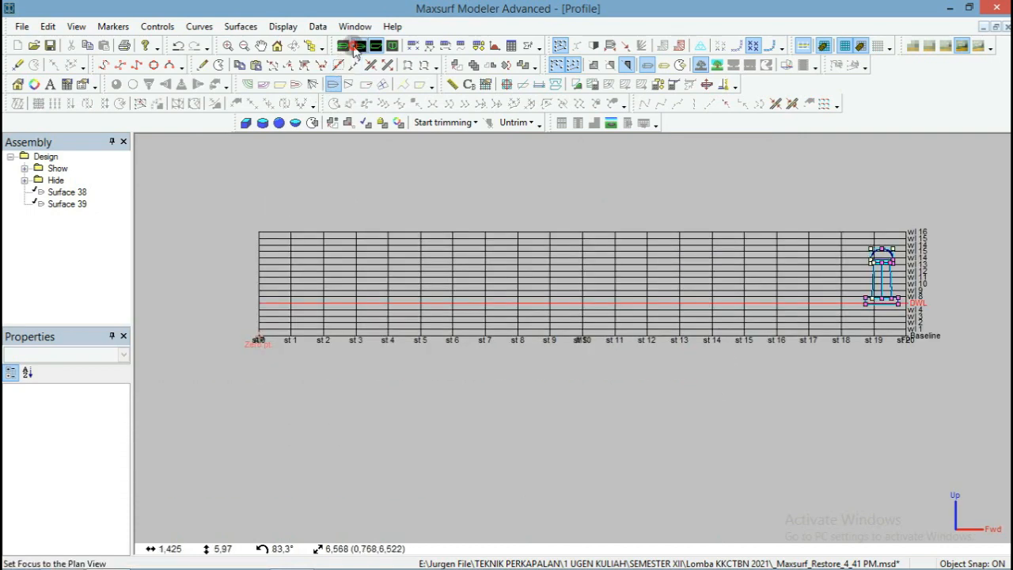
Add a circle of radius 0.05 m in the Plan view, centred at 0 m longitudinal, offset and vertical.
left_click(357, 46)
scroll(247, 273, "down", 5)
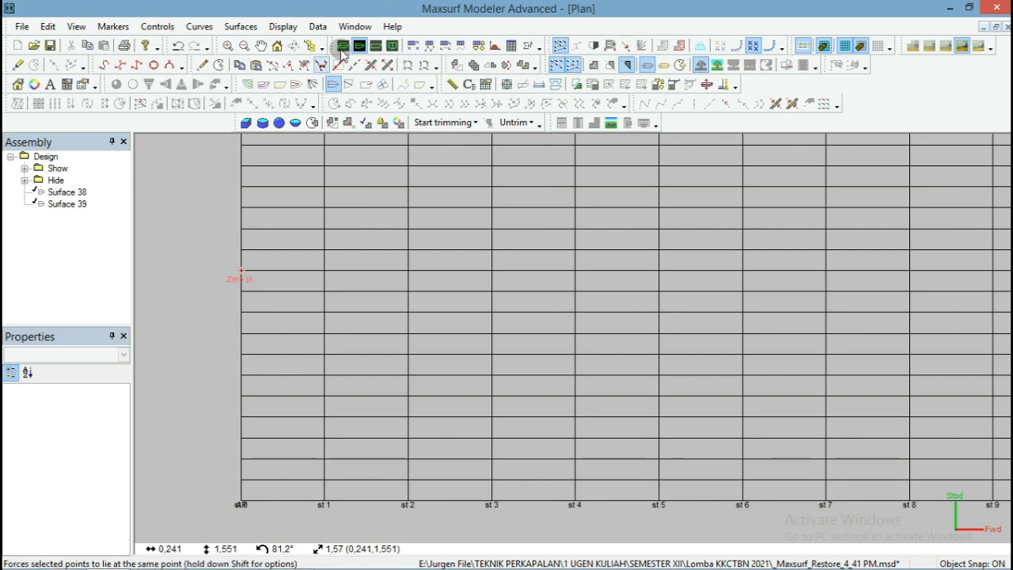
left_click(154, 66)
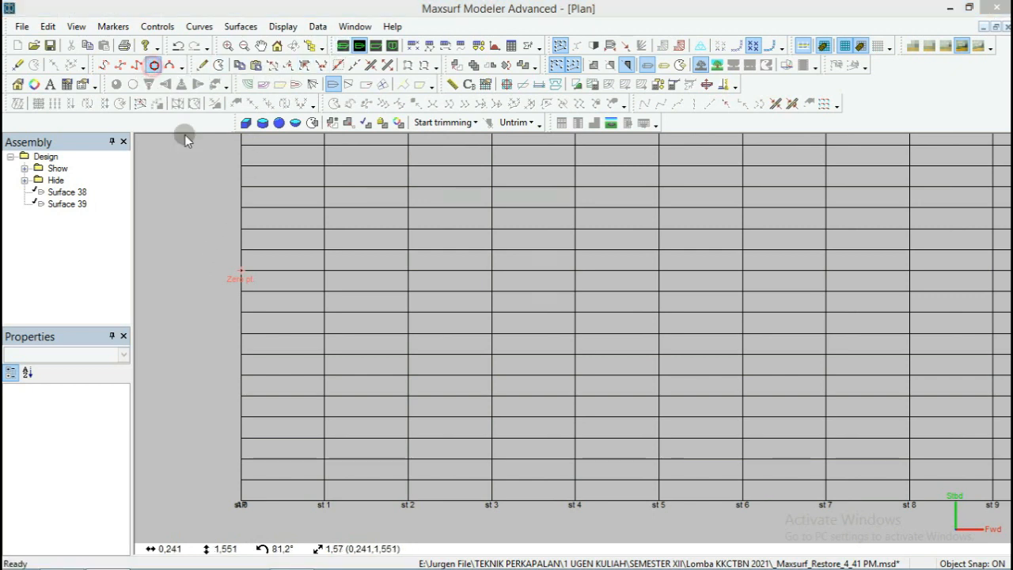
left_click_drag(522, 307, 507, 311)
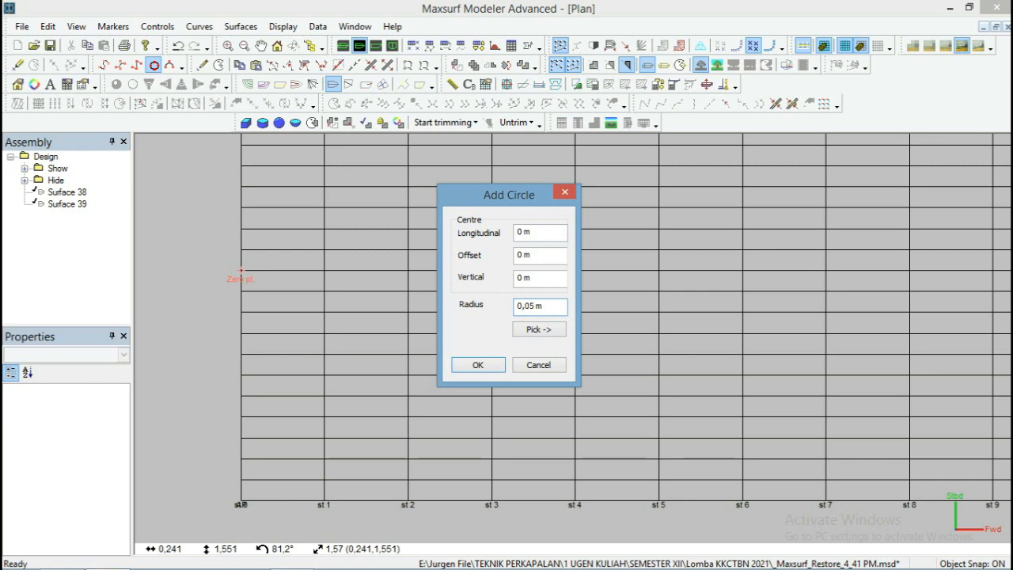
key("Return")
scroll(231, 270, "up", 1)
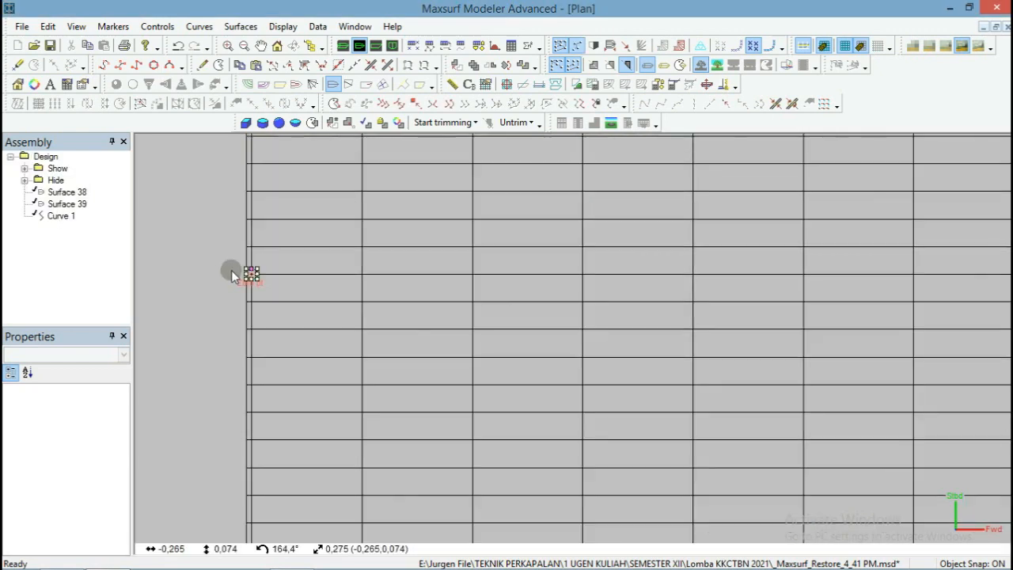
Add a second circle of radius about 0.02 m, centred at 0 m longitudinal, offset and vertical, inside the first circle.
scroll(243, 282, "up", 6)
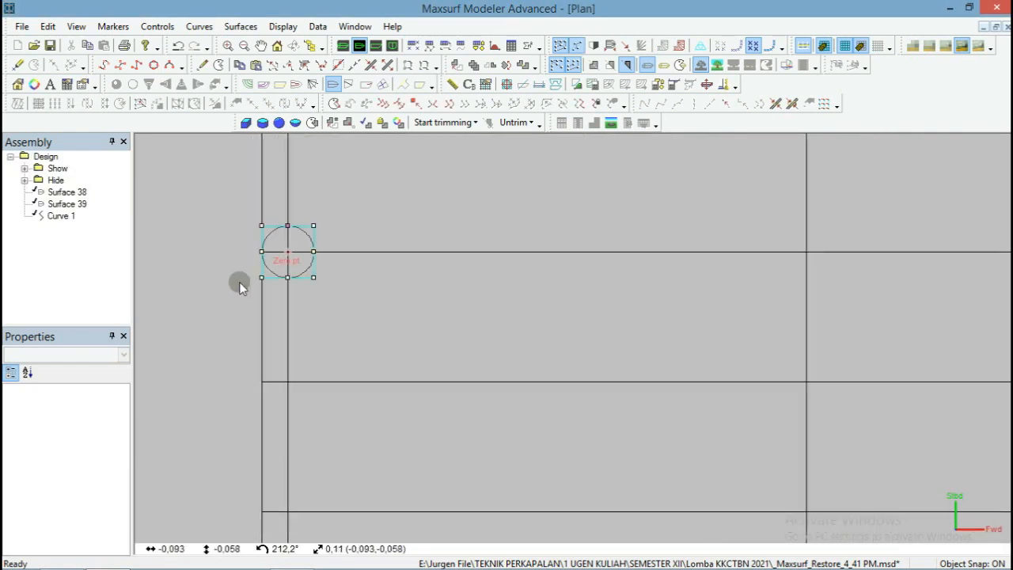
scroll(287, 245, "up", 2)
left_click(153, 64)
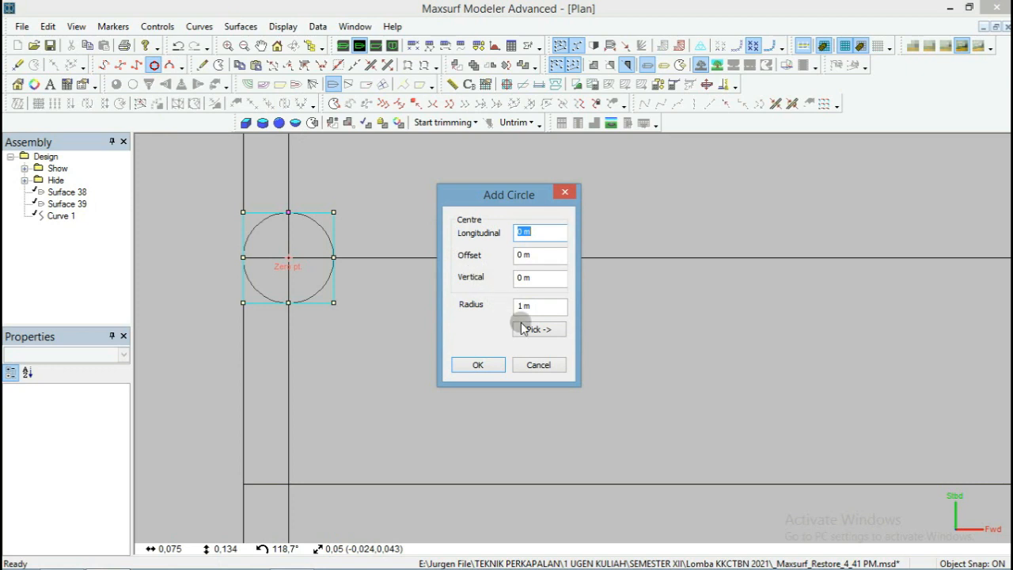
double_click(520, 305)
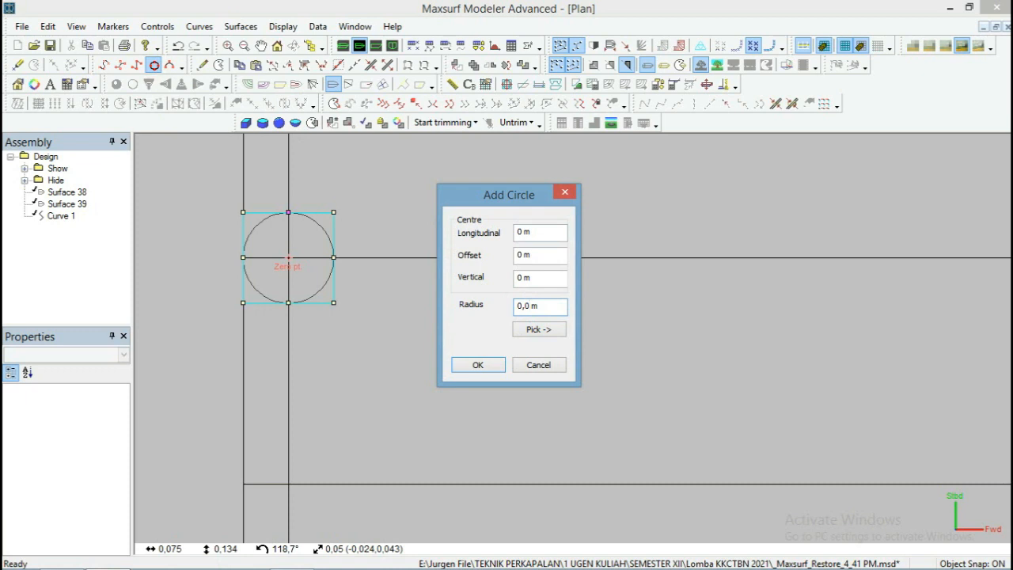
key("Return")
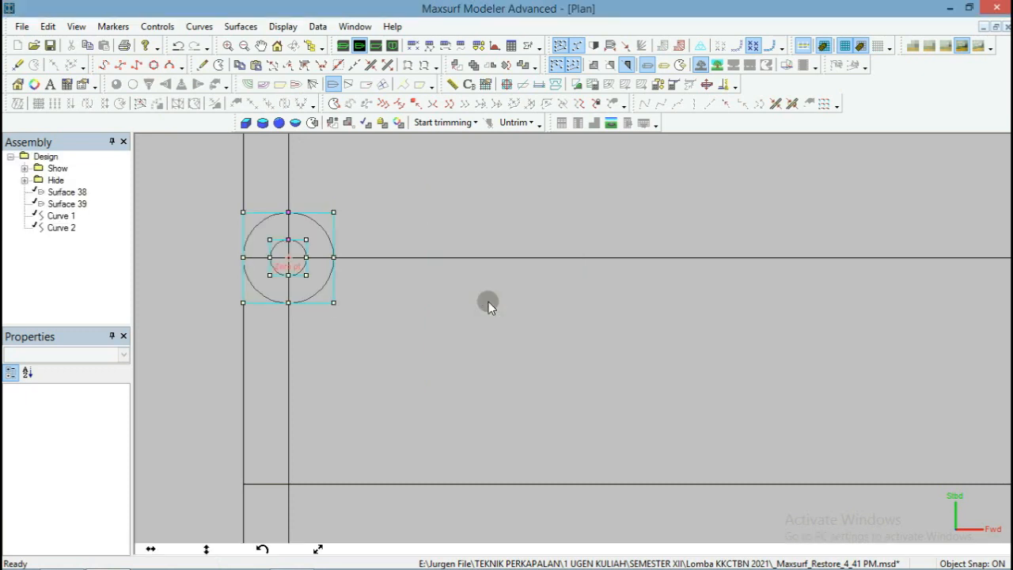
Move the smaller circle 1 m vertically.
left_click(272, 267)
left_click(199, 27)
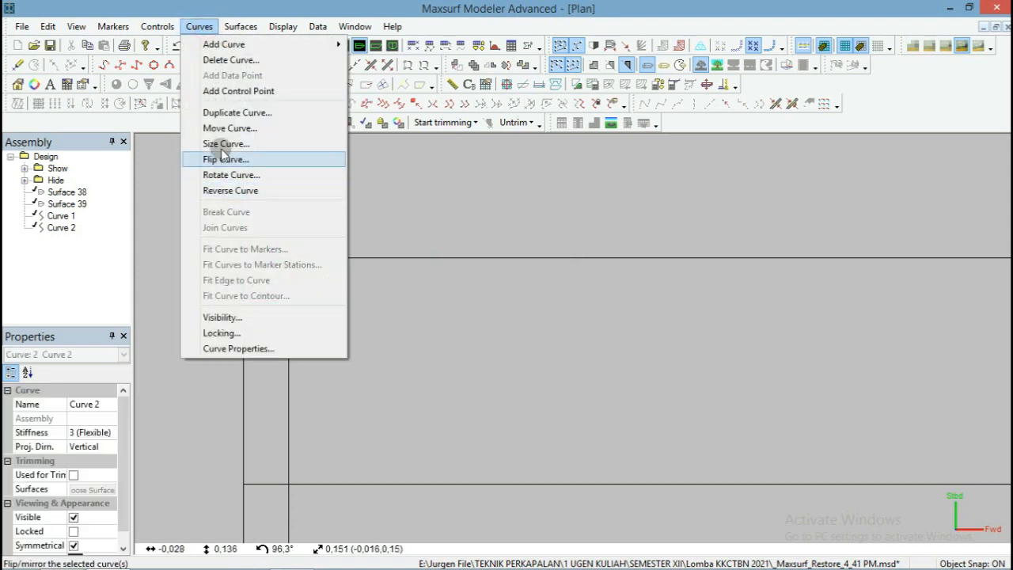
left_click(226, 128)
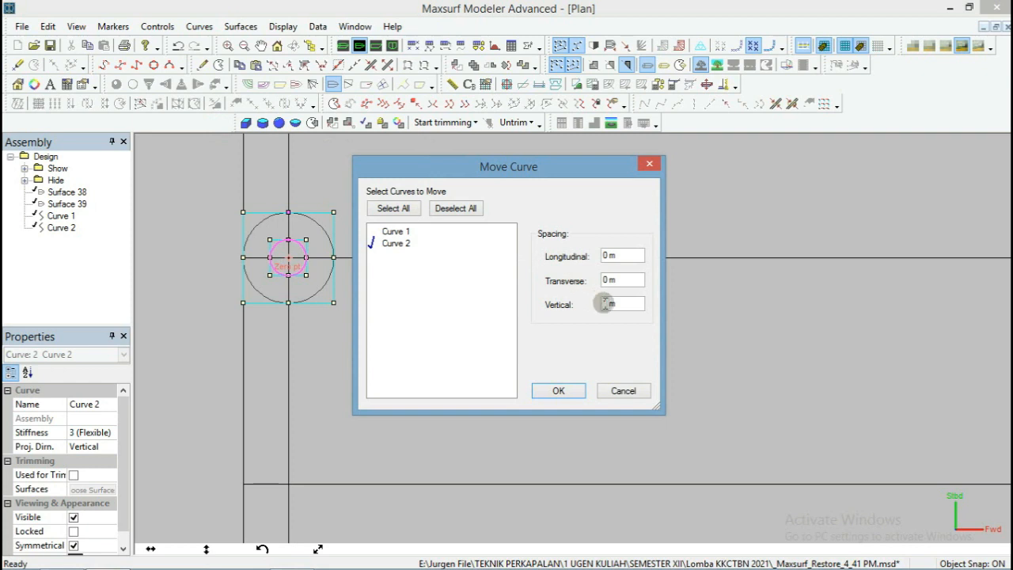
left_click(567, 390)
left_click(435, 178)
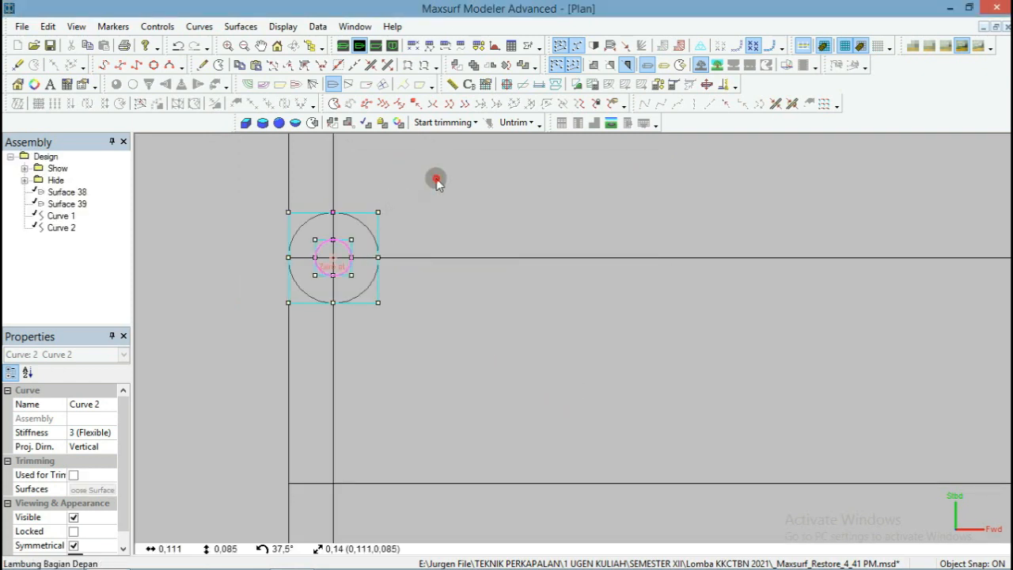
In the Profile view, select the smaller circle's control points and set their height to 12 m.
left_click(377, 45)
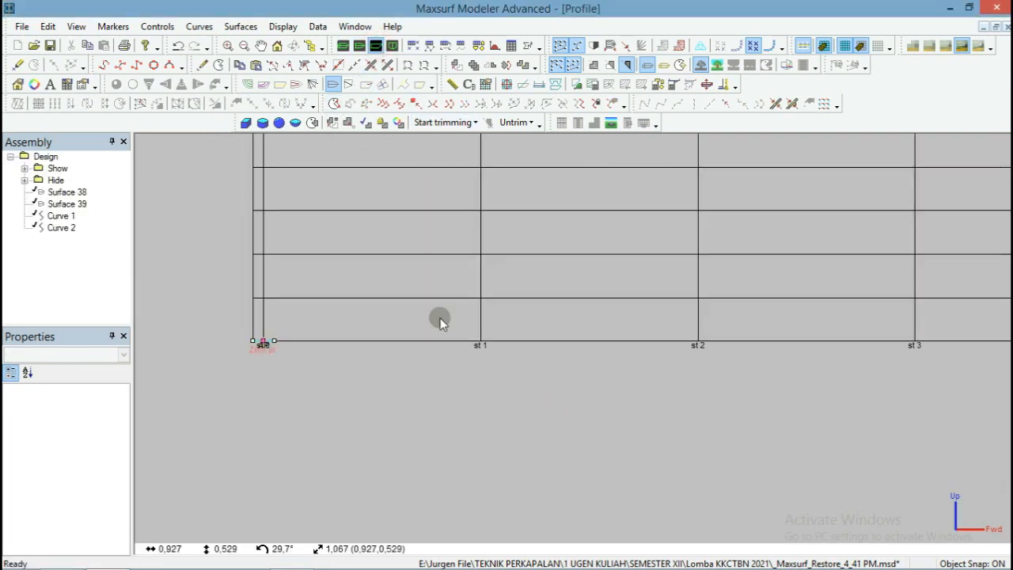
scroll(362, 387, "down", 2)
scroll(346, 325, "up", 2)
scroll(339, 324, "up", 1)
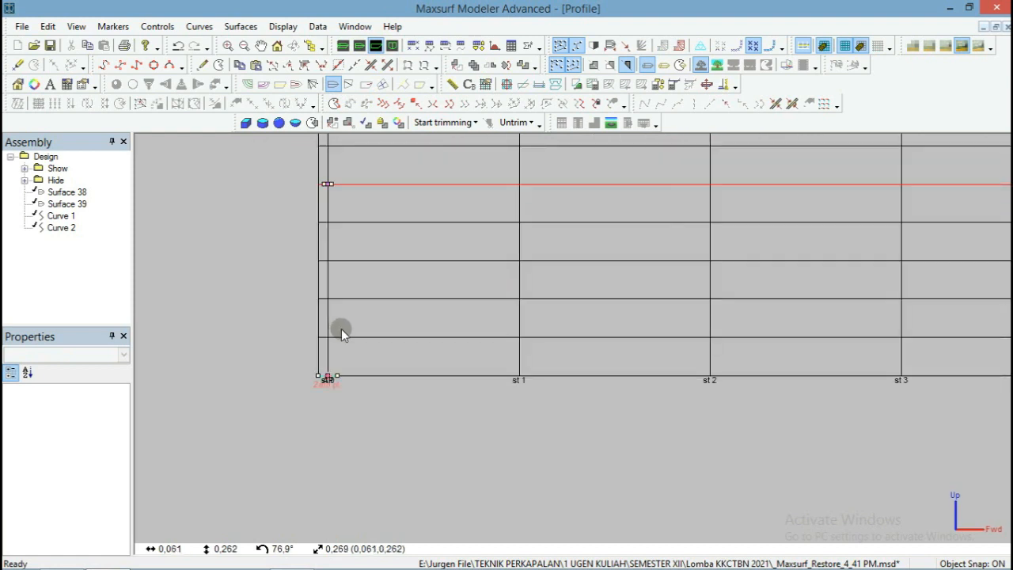
scroll(340, 331, "up", 1)
scroll(313, 357, "down", 1)
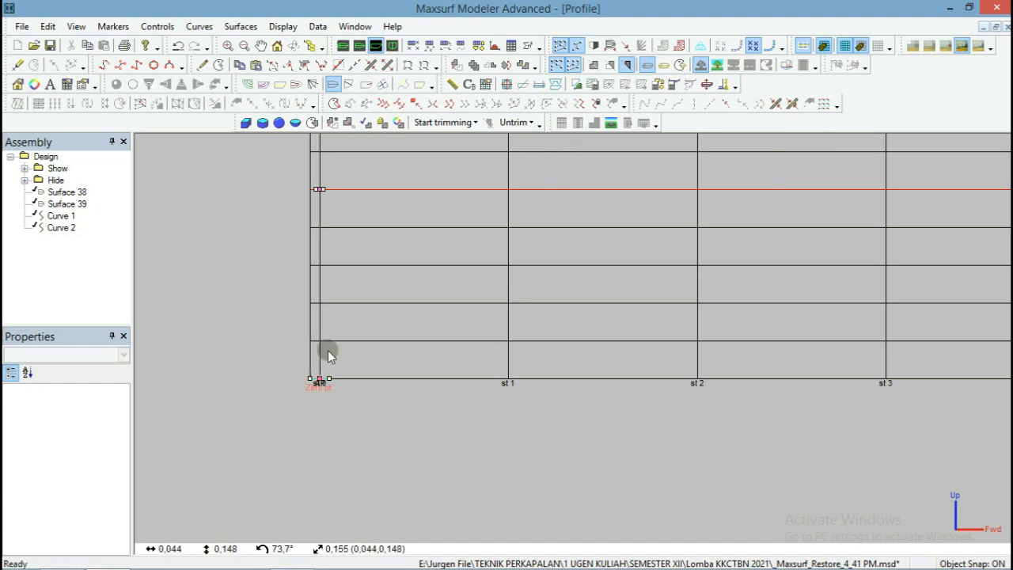
left_click(331, 166)
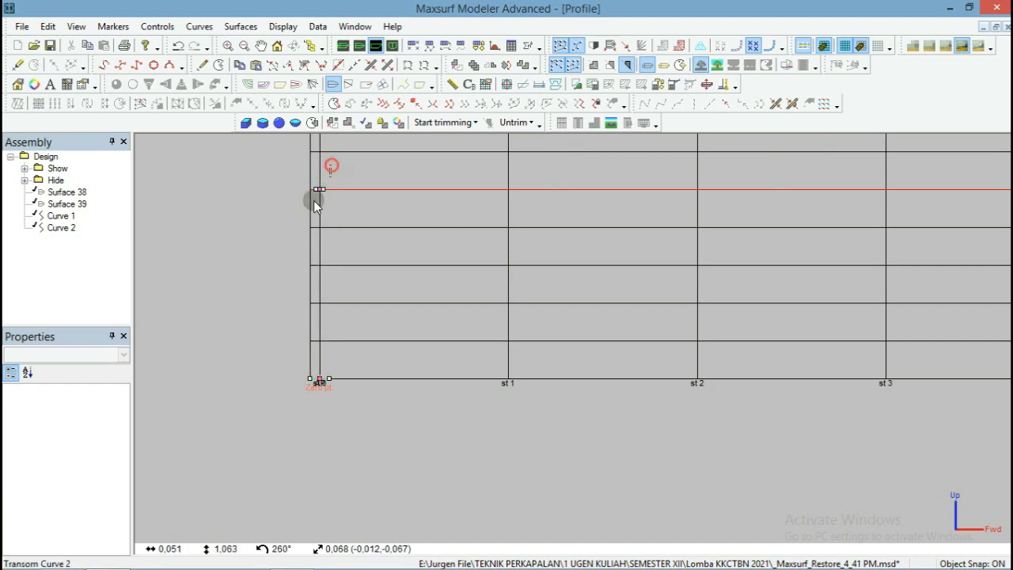
left_click(315, 198)
left_click(94, 474)
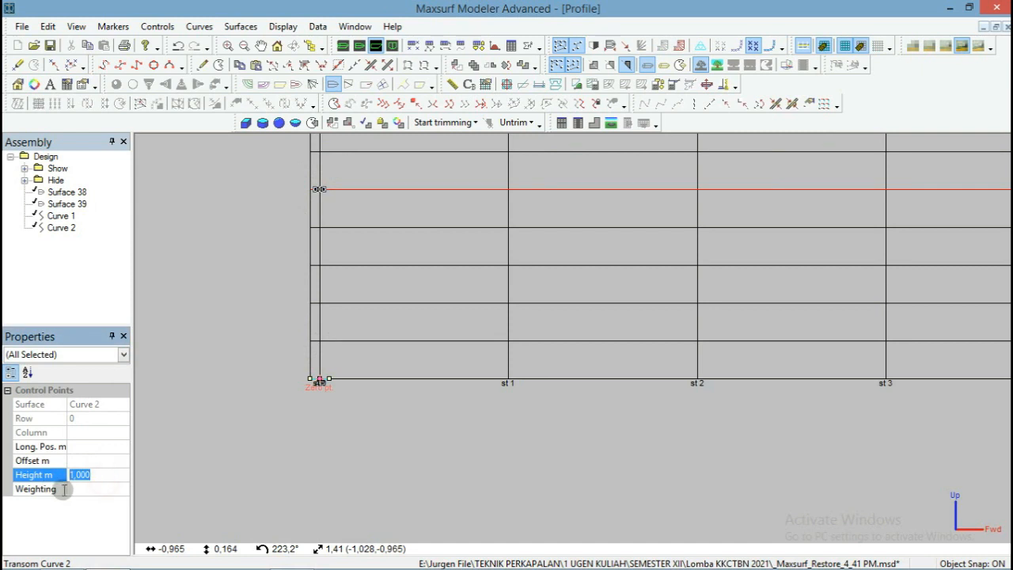
left_click_drag(64, 489, 79, 490)
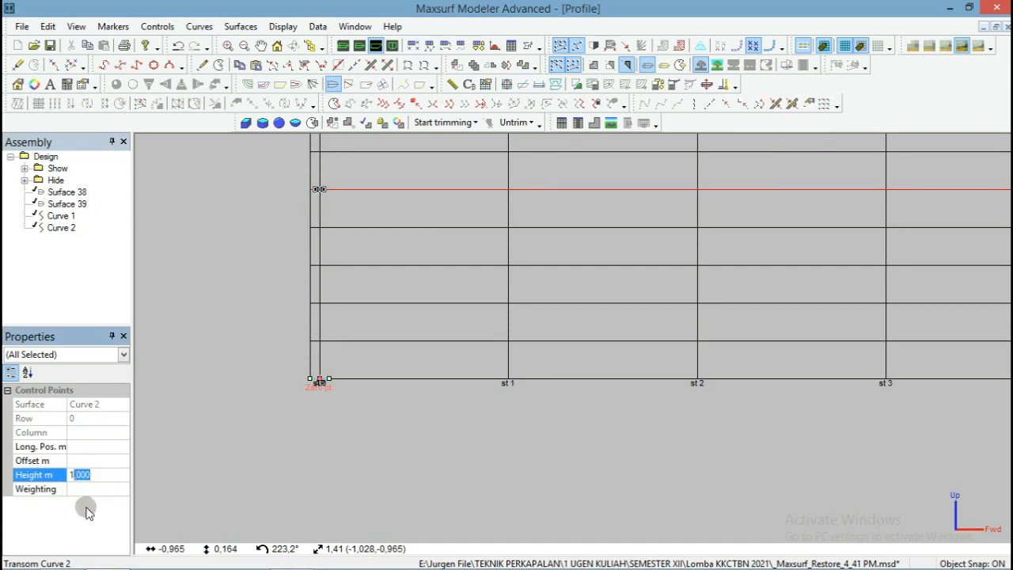
type("2")
key("Return")
left_click(314, 491)
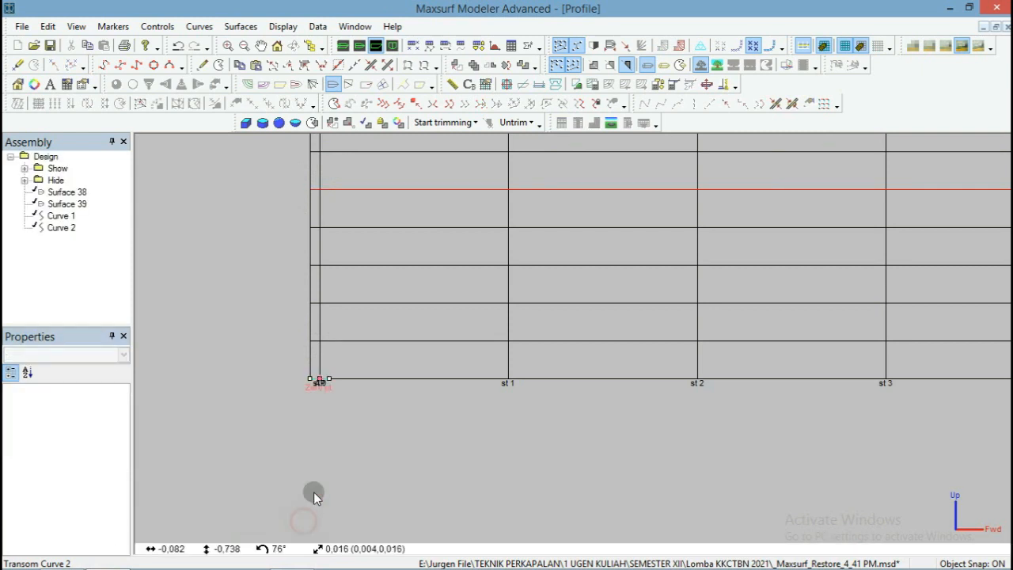
Select all control points of the raised smaller circle in the Profile view and set their height to 1.2 m.
scroll(313, 491, "down", 5)
scroll(311, 487, "down", 5)
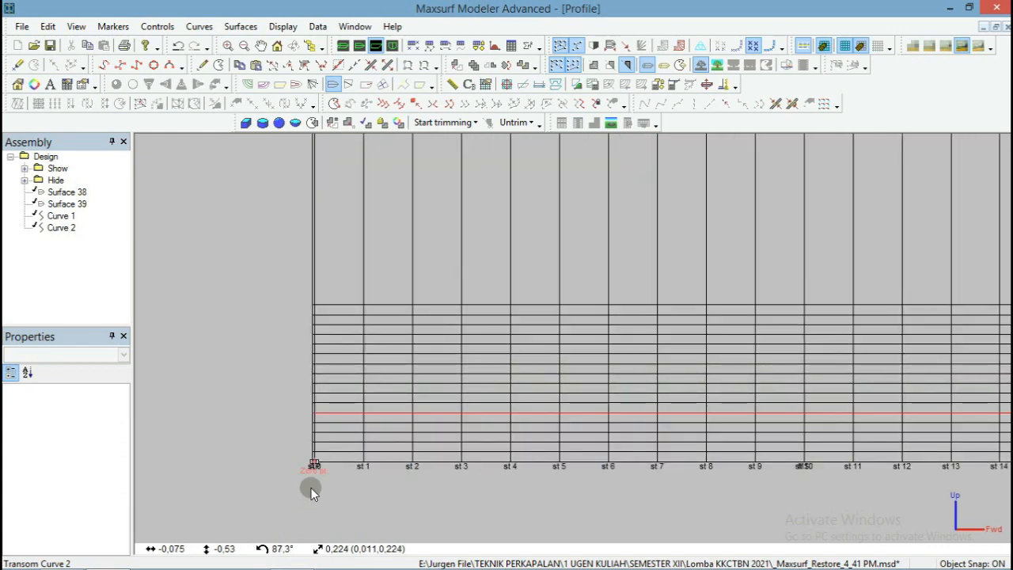
left_click_drag(317, 242, 261, 319)
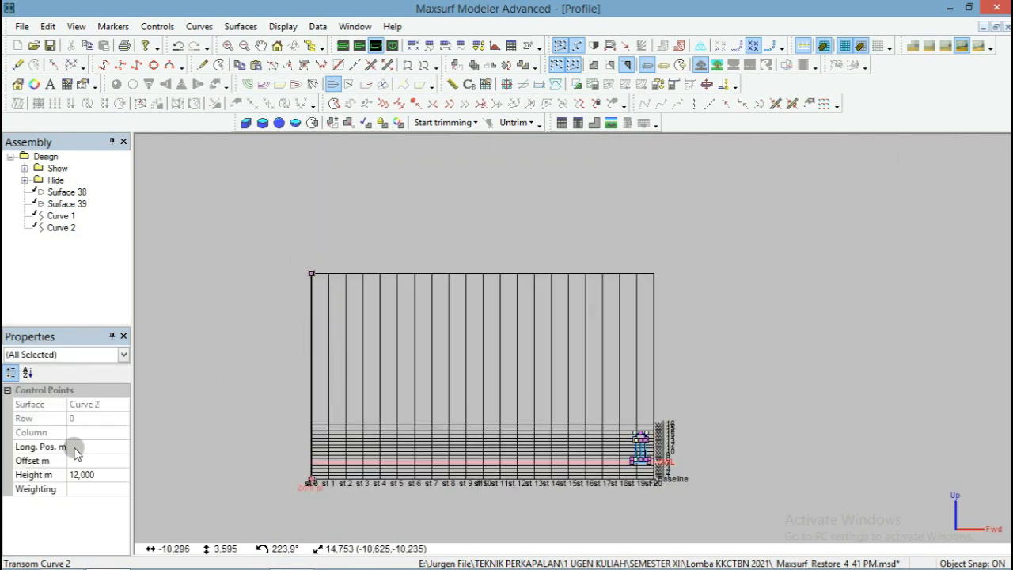
left_click(79, 474)
left_click(80, 474)
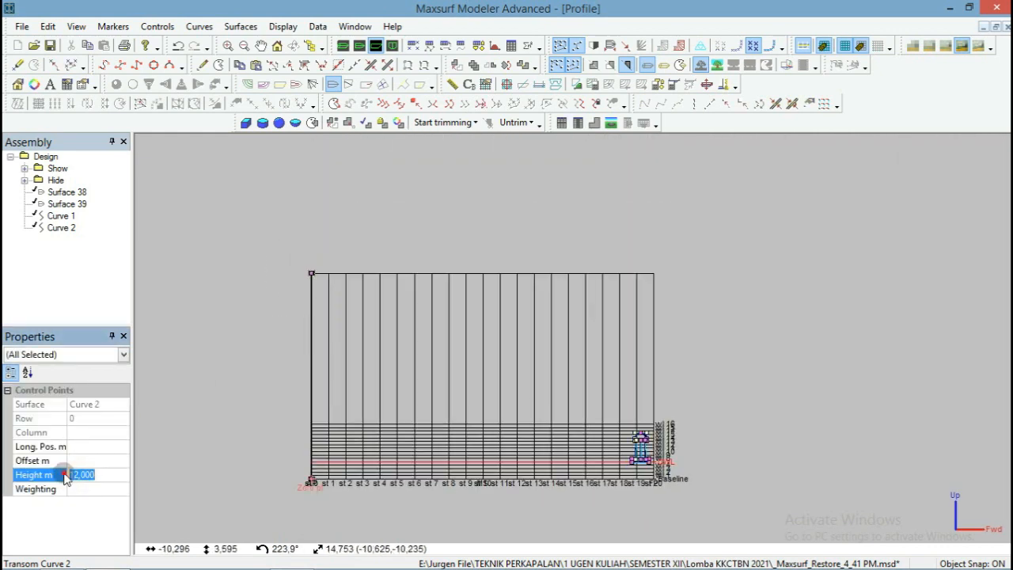
type("1,2")
key("Return")
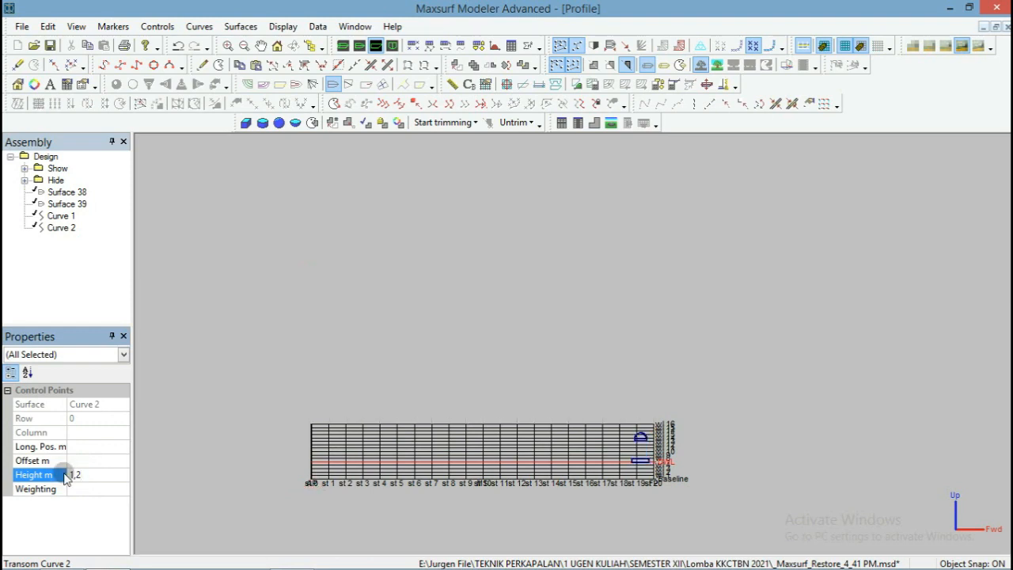
left_click(432, 360)
Extrude the 0.05 m radius circle at the baseline vertically into a cylindrical surface.
scroll(310, 489, "up", 10)
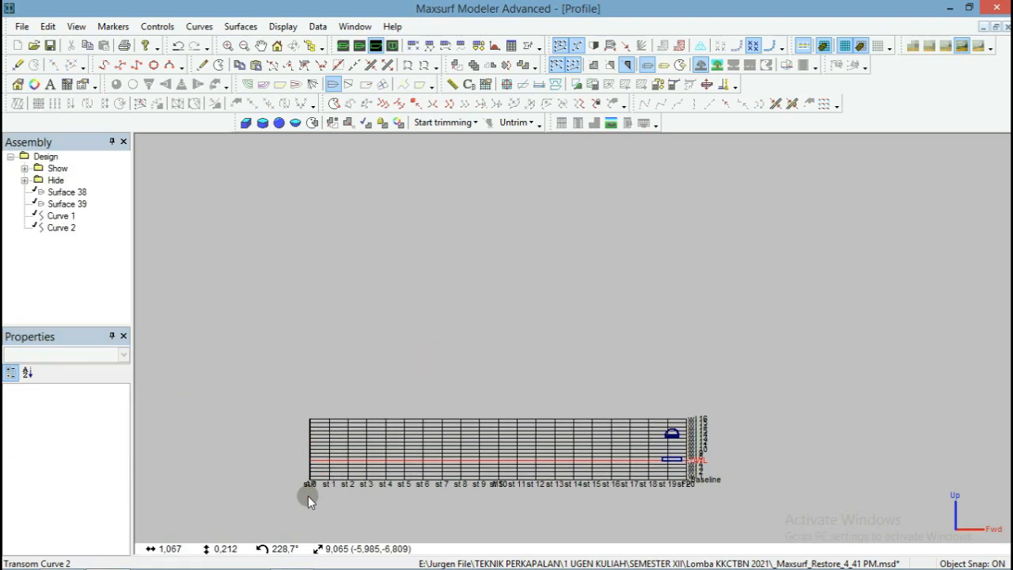
scroll(313, 483, "up", 5)
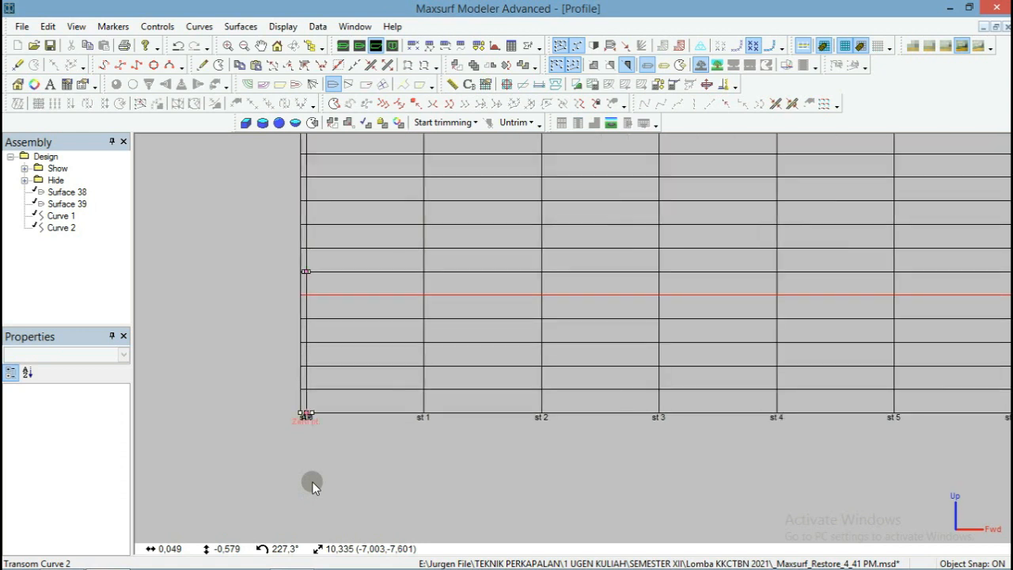
scroll(321, 417, "up", 2)
scroll(316, 434, "down", 1)
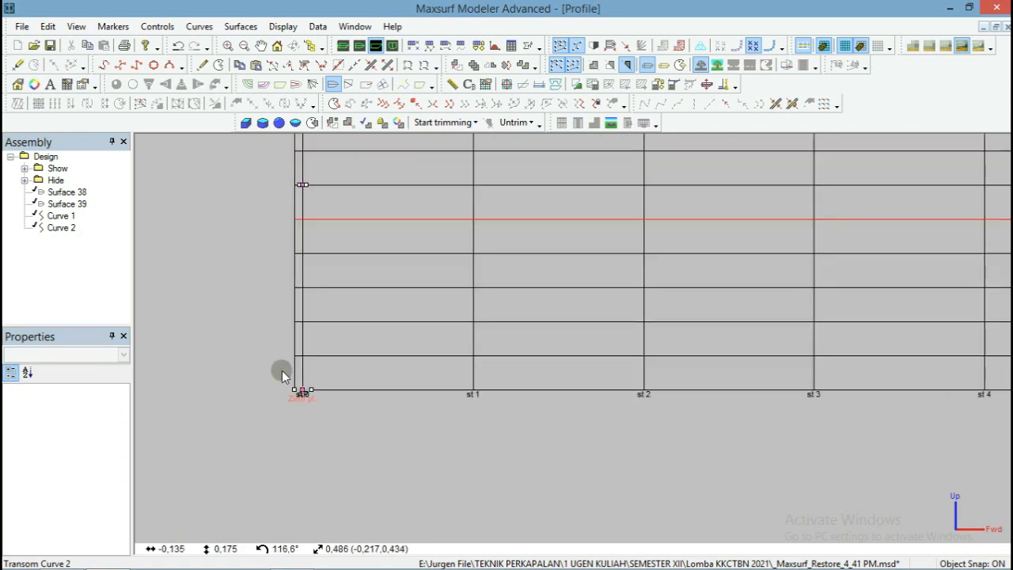
scroll(289, 380, "up", 5)
scroll(295, 391, "down", 1)
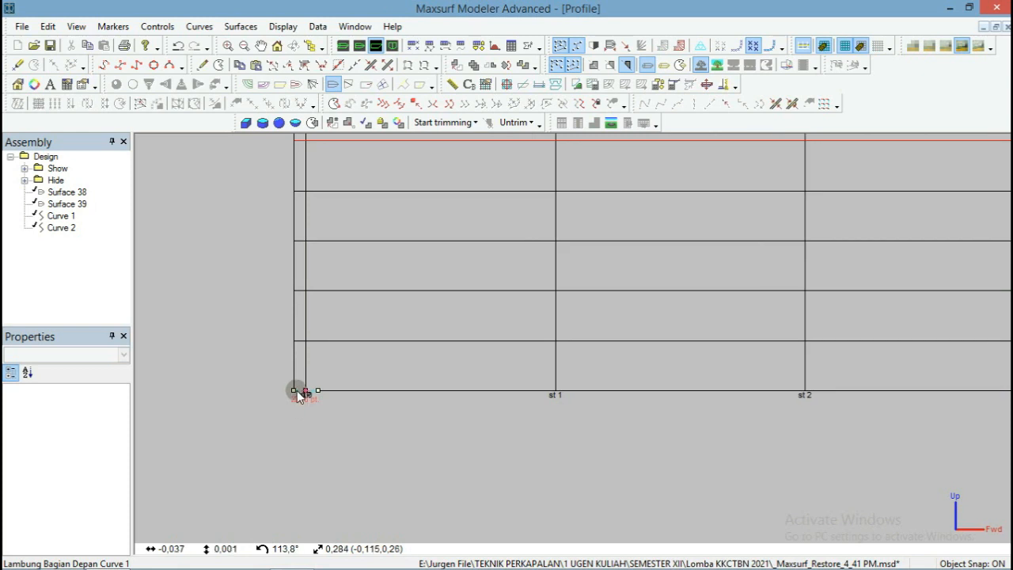
scroll(301, 397, "up", 2)
left_click(304, 393)
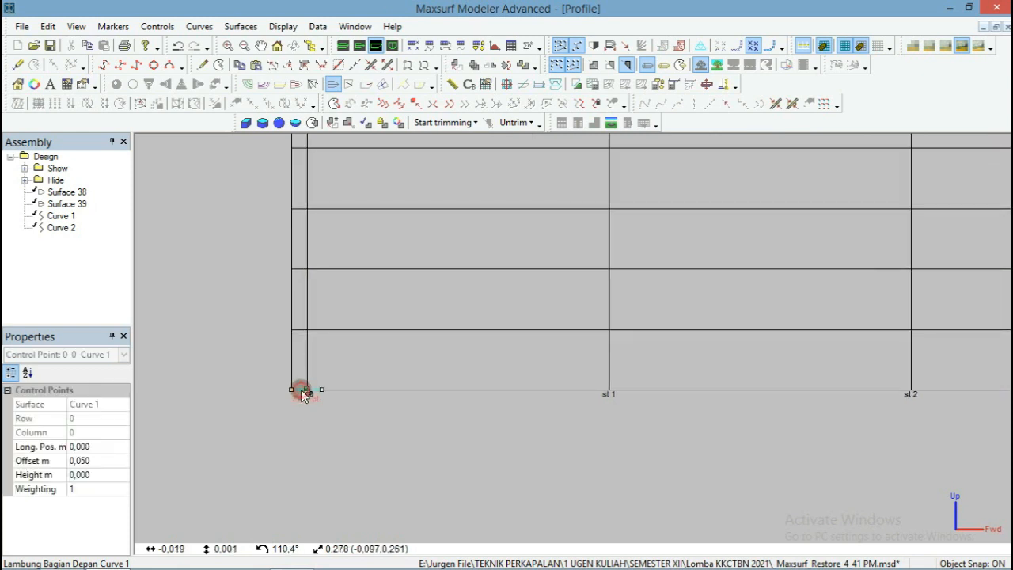
scroll(302, 394, "up", 3)
left_click(301, 393)
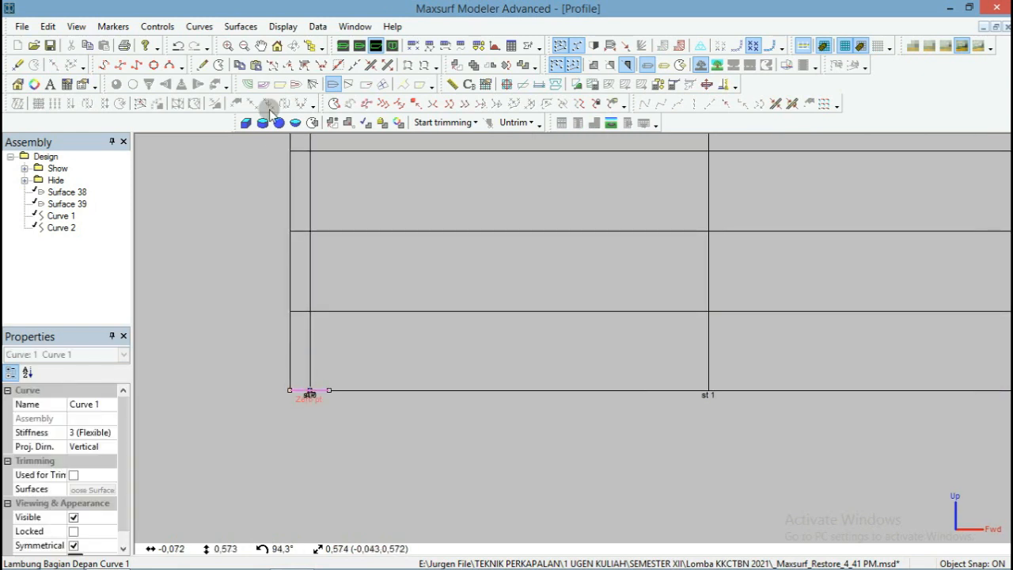
left_click(241, 26)
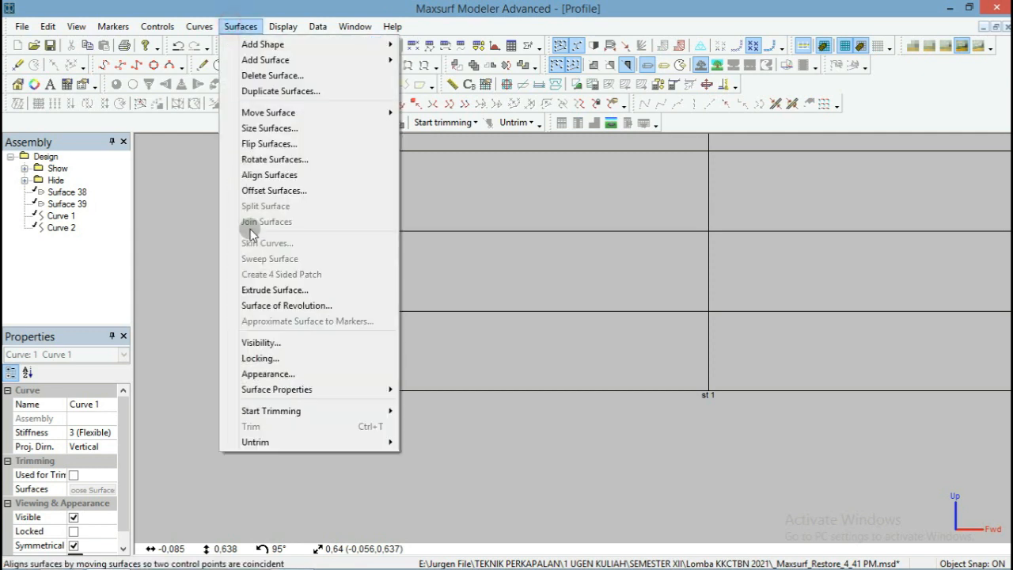
left_click(270, 291)
left_click_drag(534, 306, 518, 306)
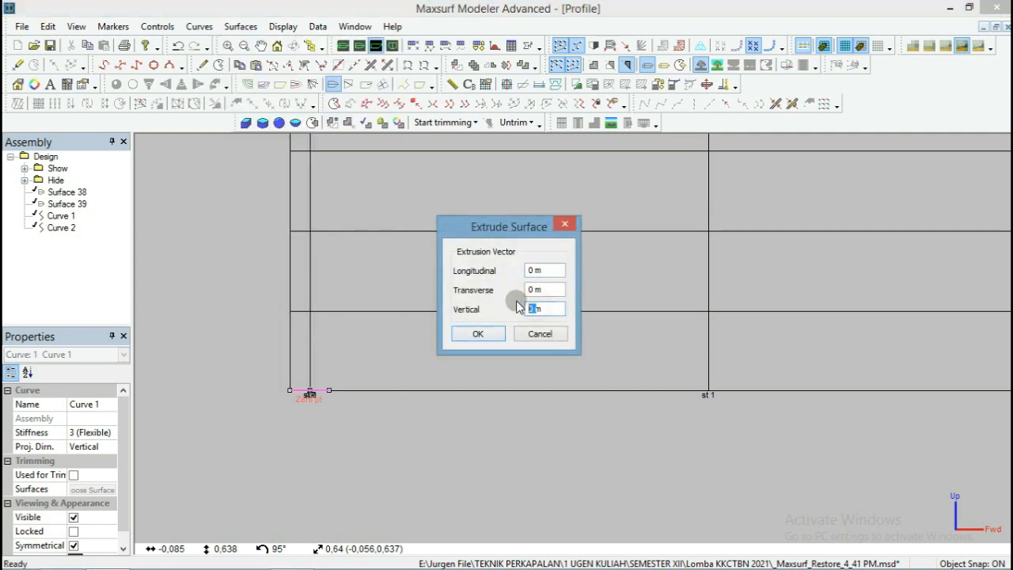
key("Return")
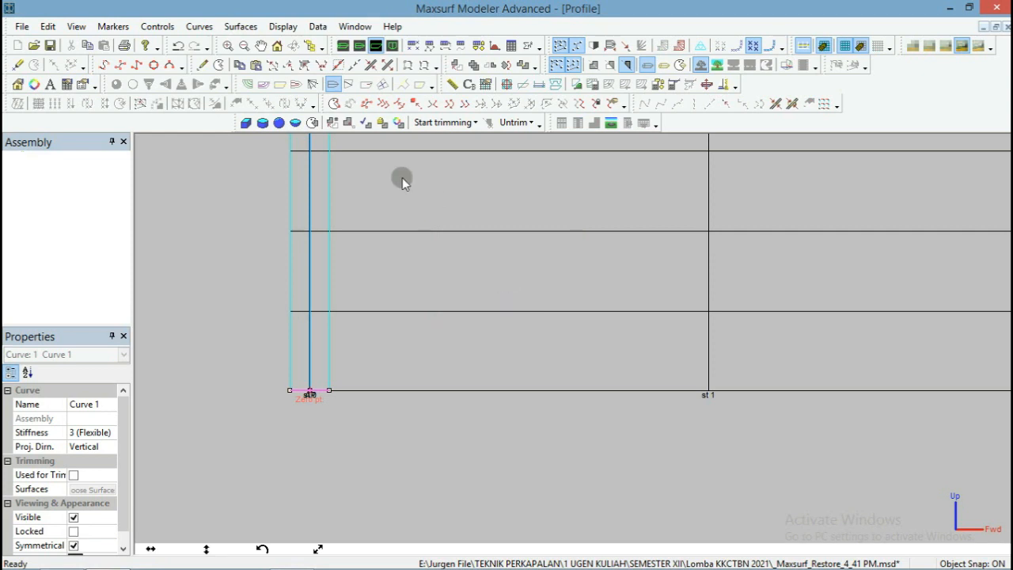
In the Plan view, undo the last surface change and split the extruded cylinder at its forward control points on the centreline.
scroll(327, 367, "down", 2)
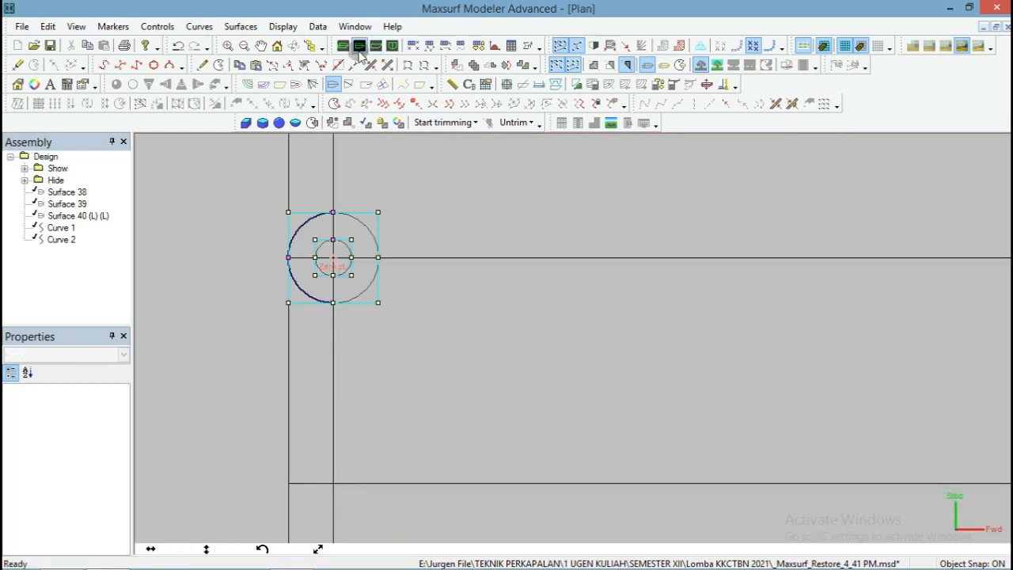
key("ctrl+z")
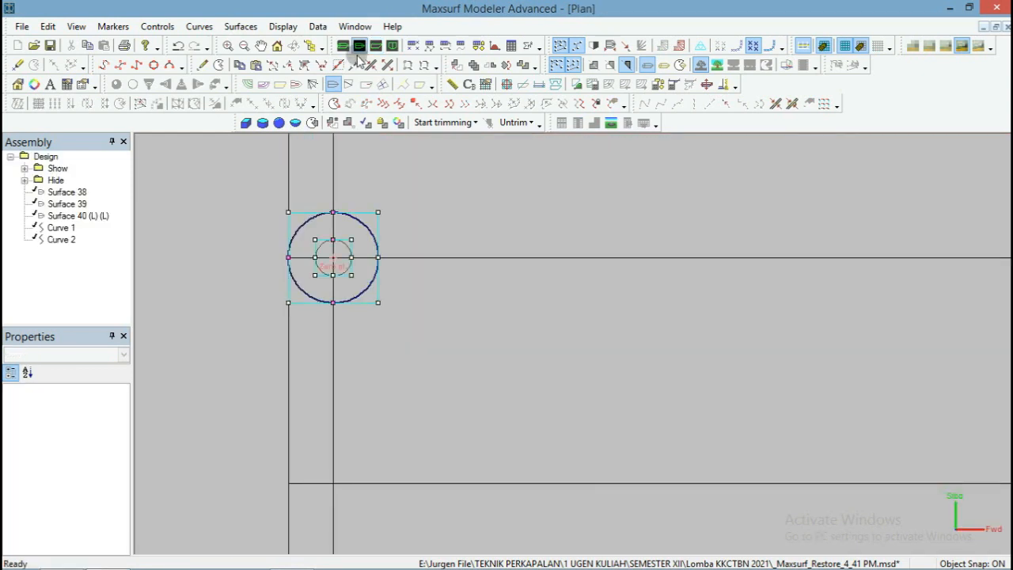
left_click(361, 293)
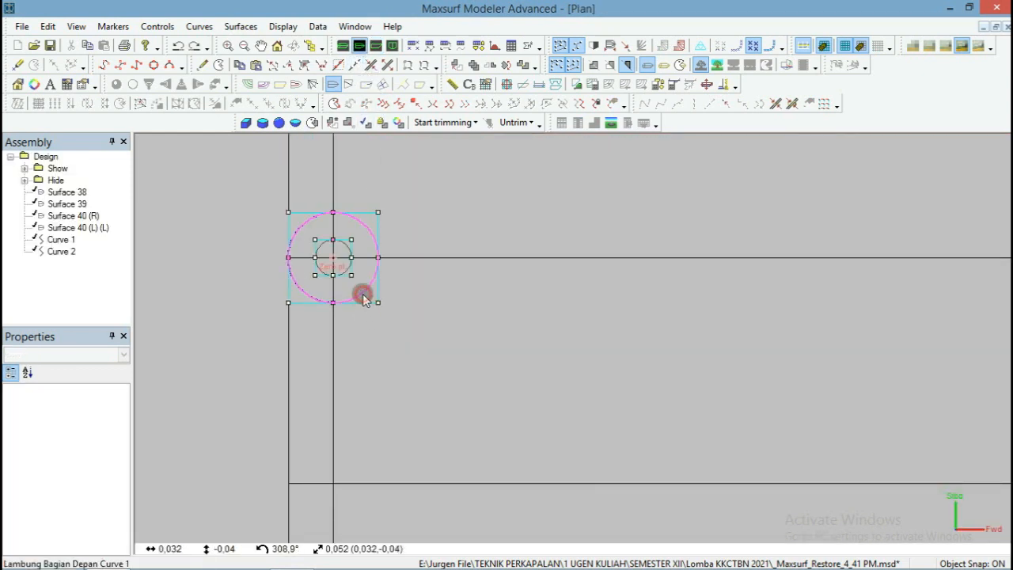
left_click(392, 267)
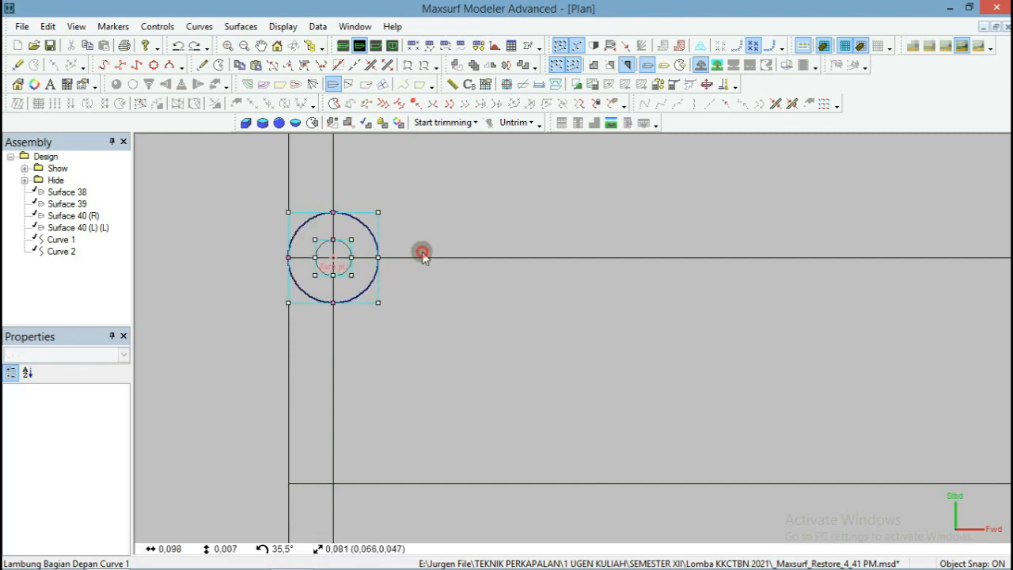
left_click_drag(389, 250, 369, 273)
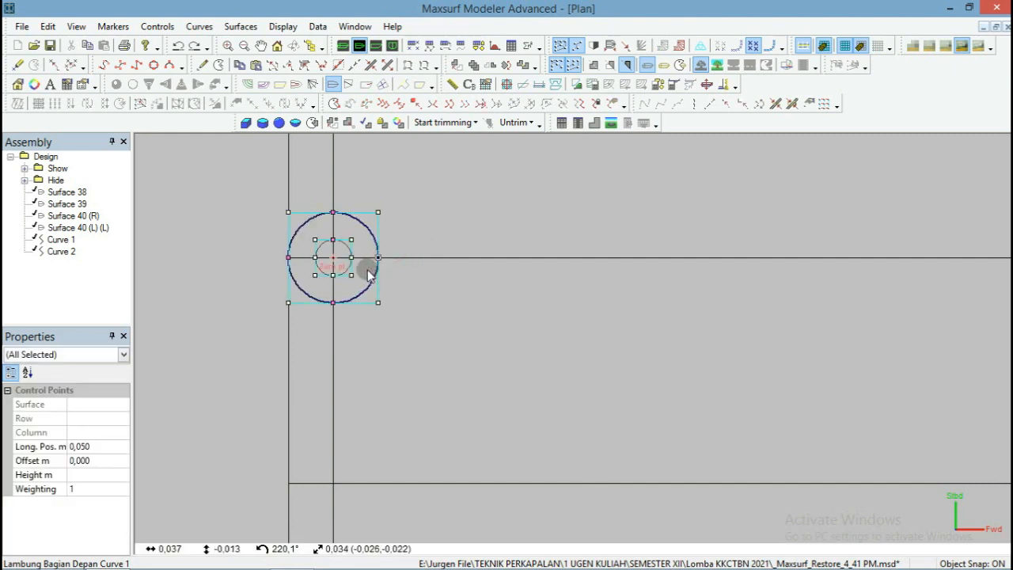
left_click(242, 27)
left_click(282, 209)
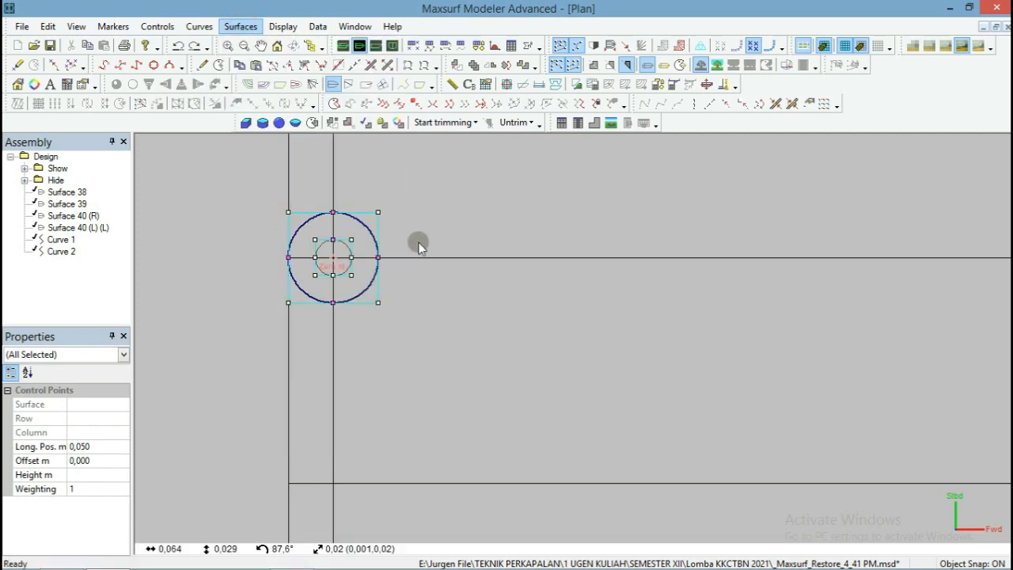
left_click(369, 284)
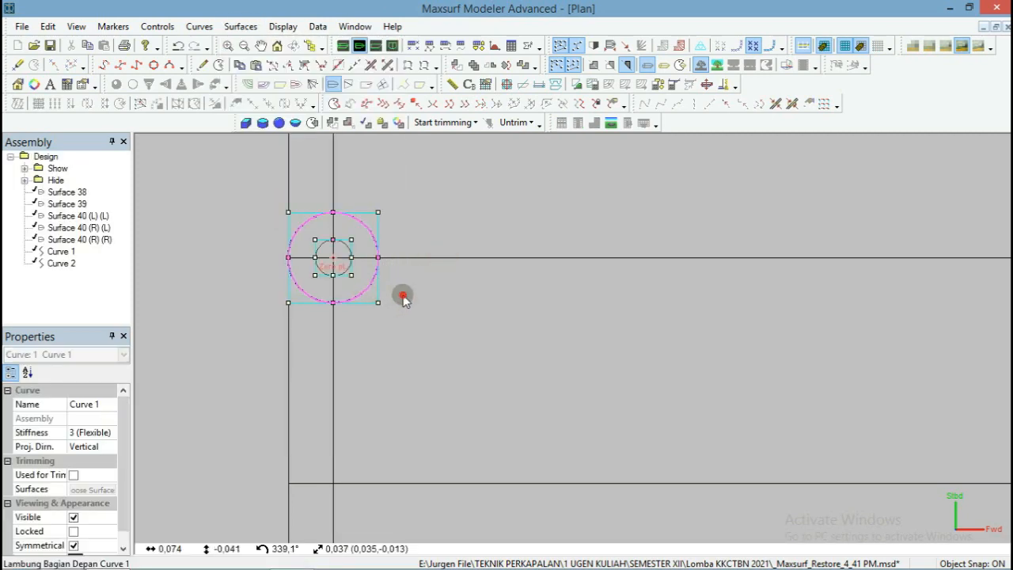
left_click(402, 293)
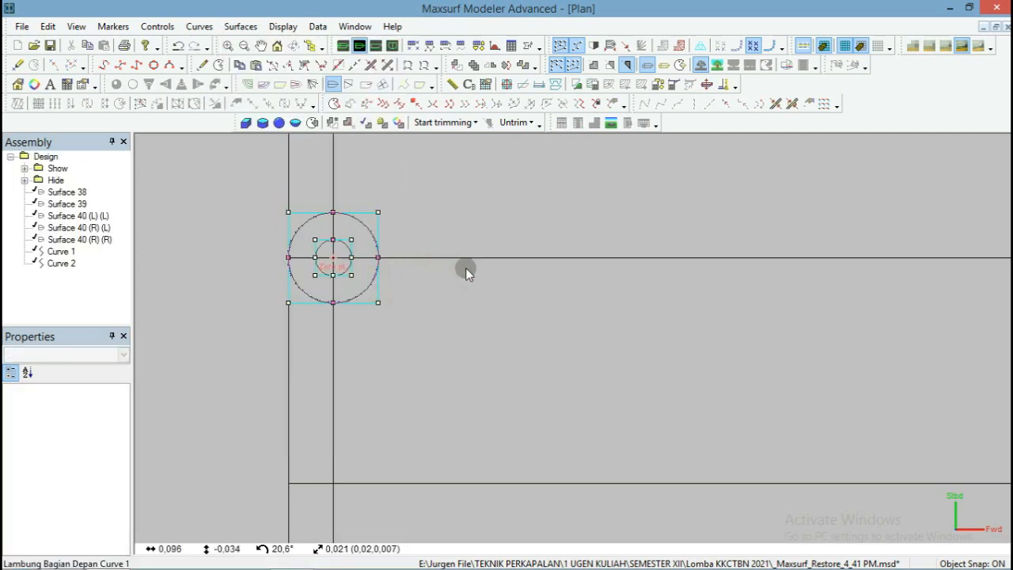
In the Perspective view, try copying the small circle's control point at -0.02 m offset onto the cylinder's matching top control point.
left_click(352, 299)
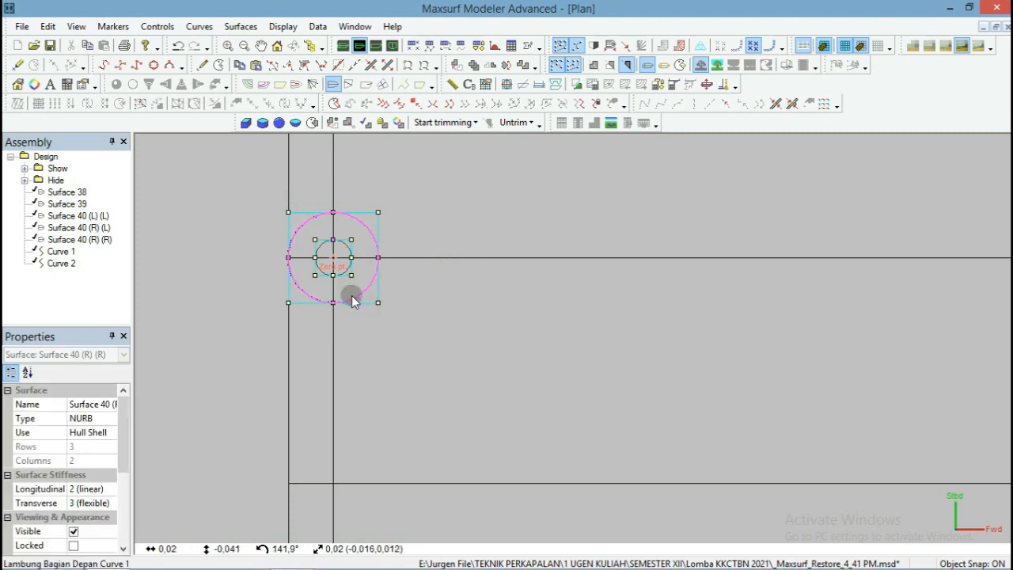
left_click(353, 298)
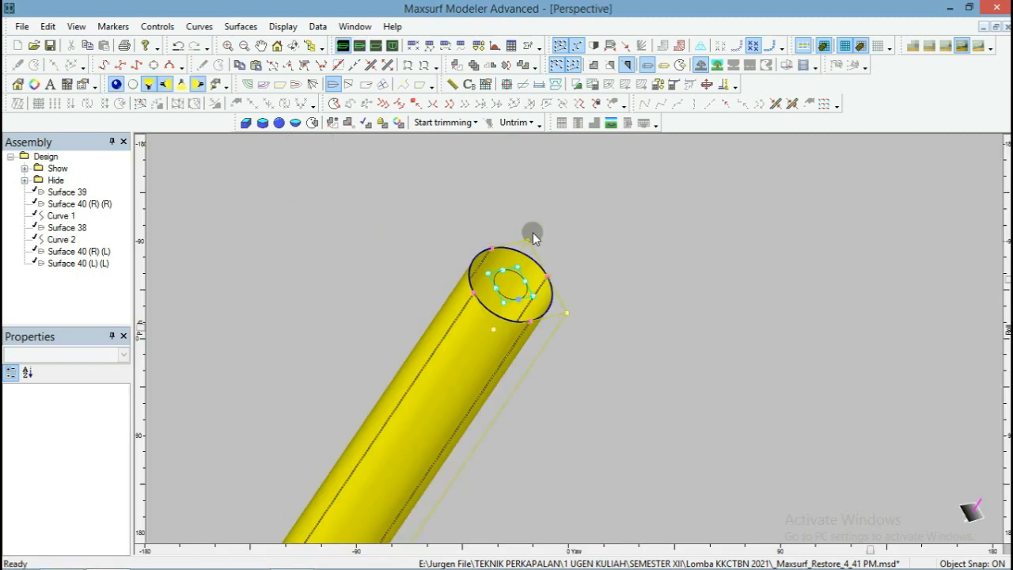
scroll(534, 234, "up", 4)
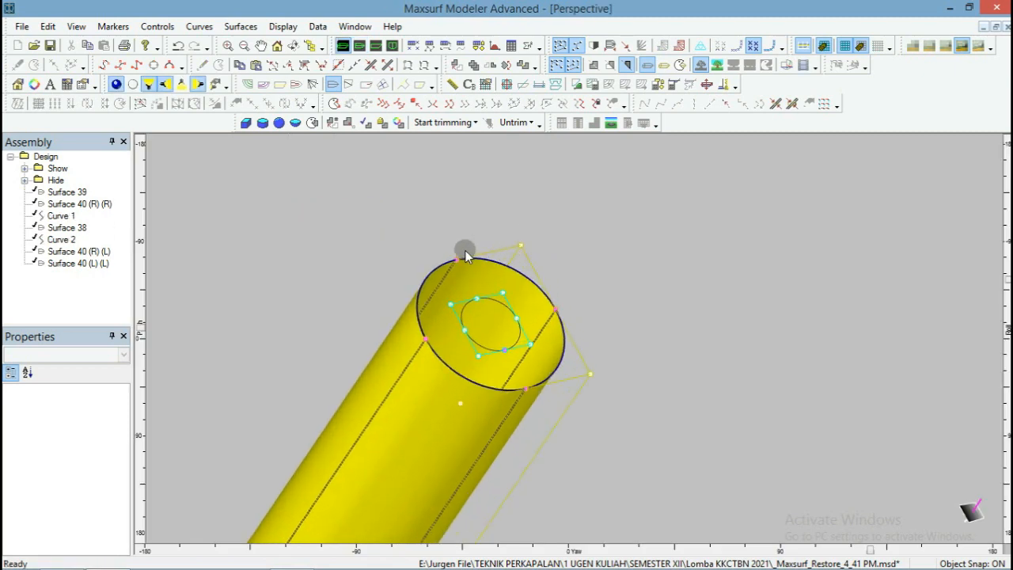
scroll(464, 250, "up", 2)
left_click(478, 309)
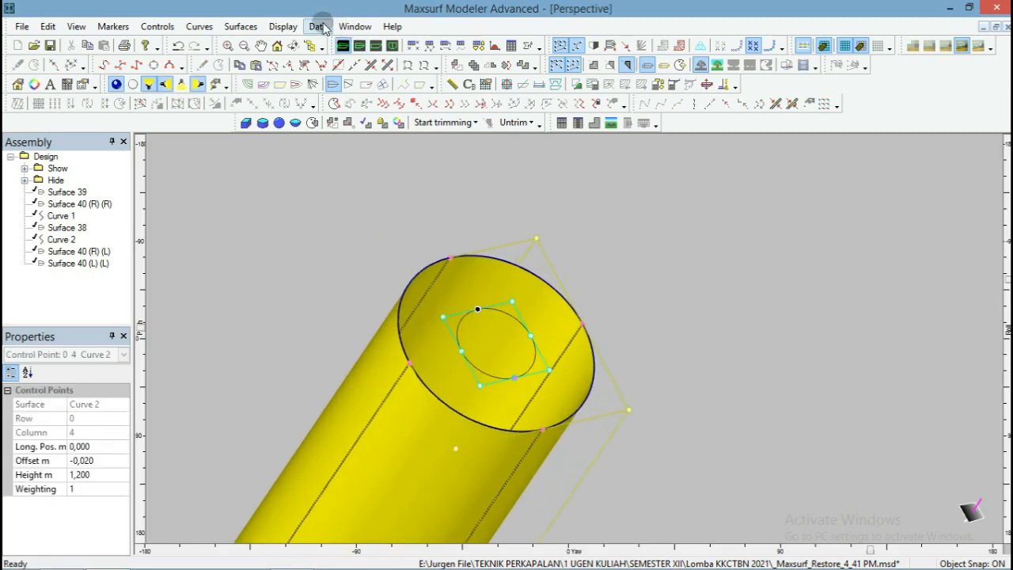
left_click(240, 63)
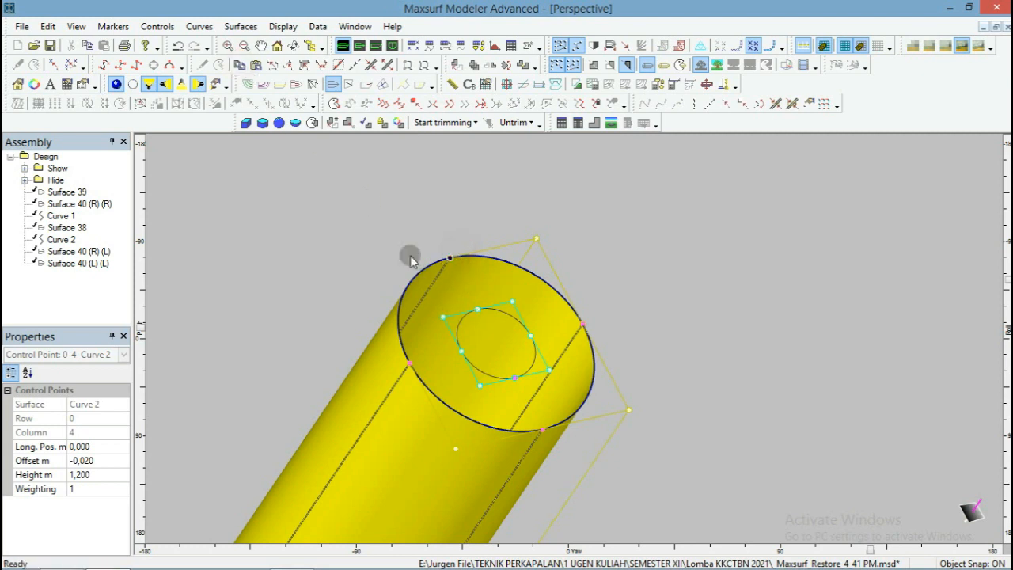
left_click(256, 64)
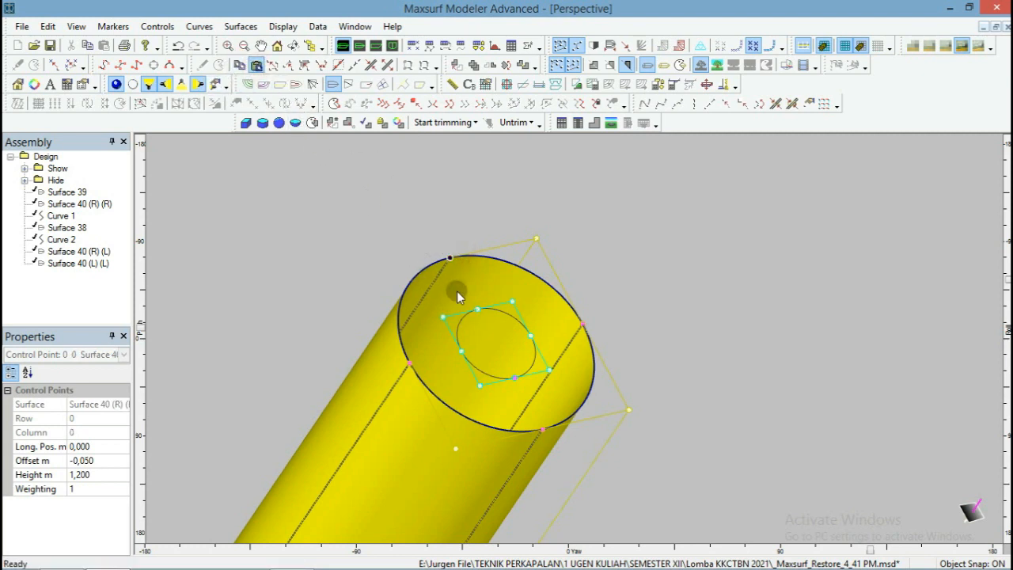
left_click(463, 345)
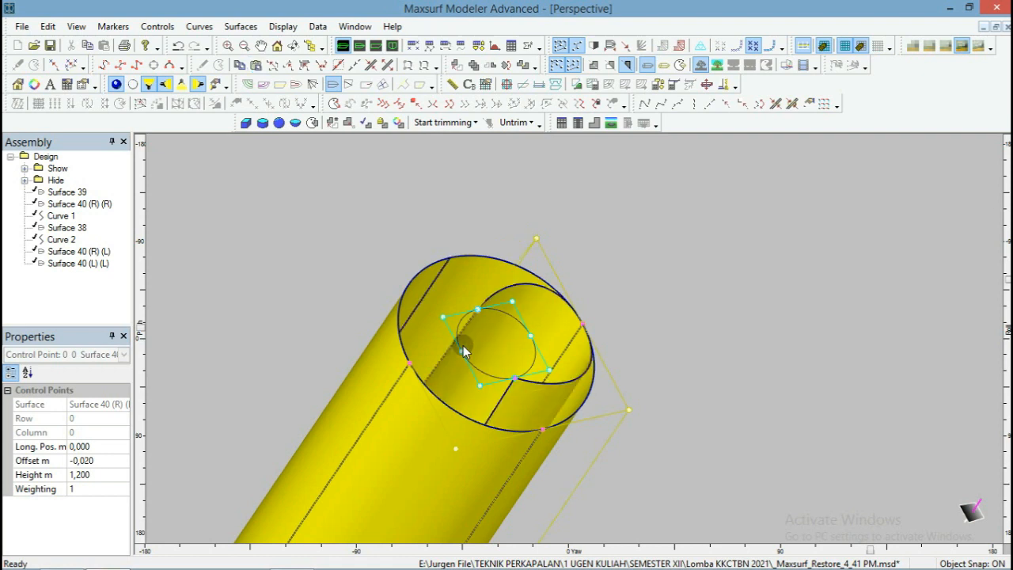
Delete the extruded cylinder's surface piece on the negative-offset side of the centreline.
left_click(537, 314)
key("Delete")
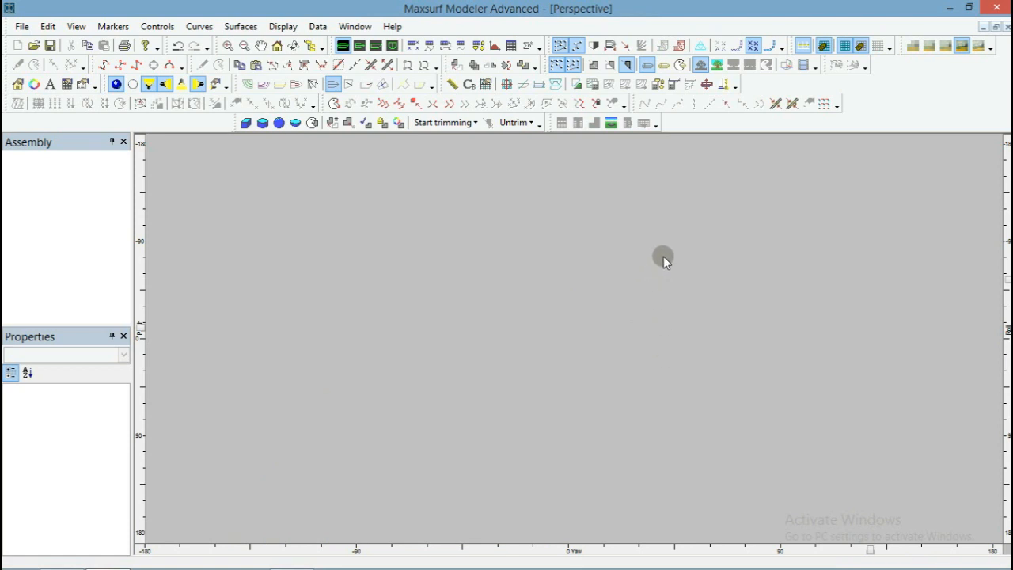
scroll(601, 331, "up", 2)
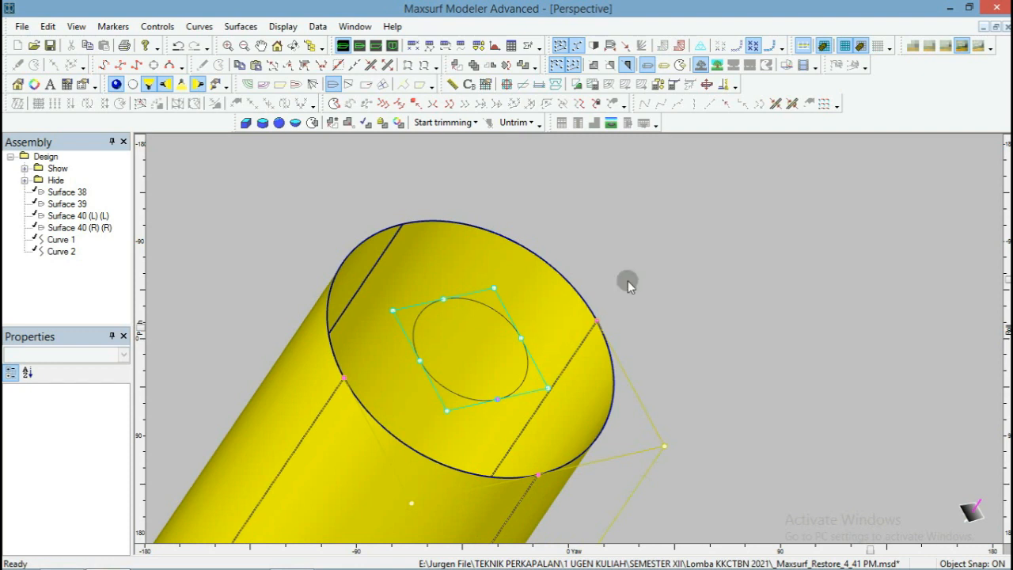
Copy the positions of the small circle's aft and forward centreline control points onto the cylinder's matching top control points.
left_click(419, 360)
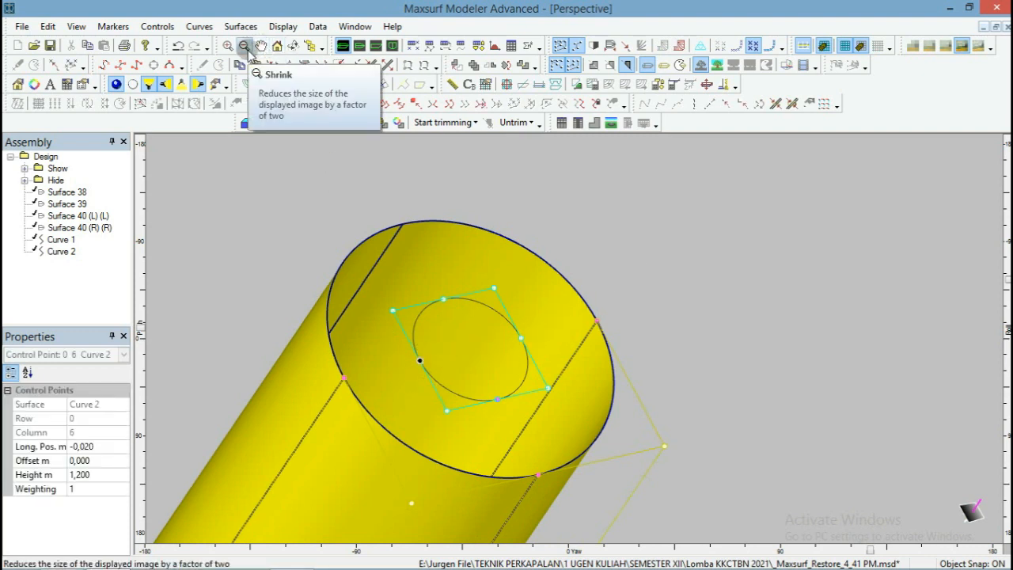
left_click(343, 378)
left_click(256, 66)
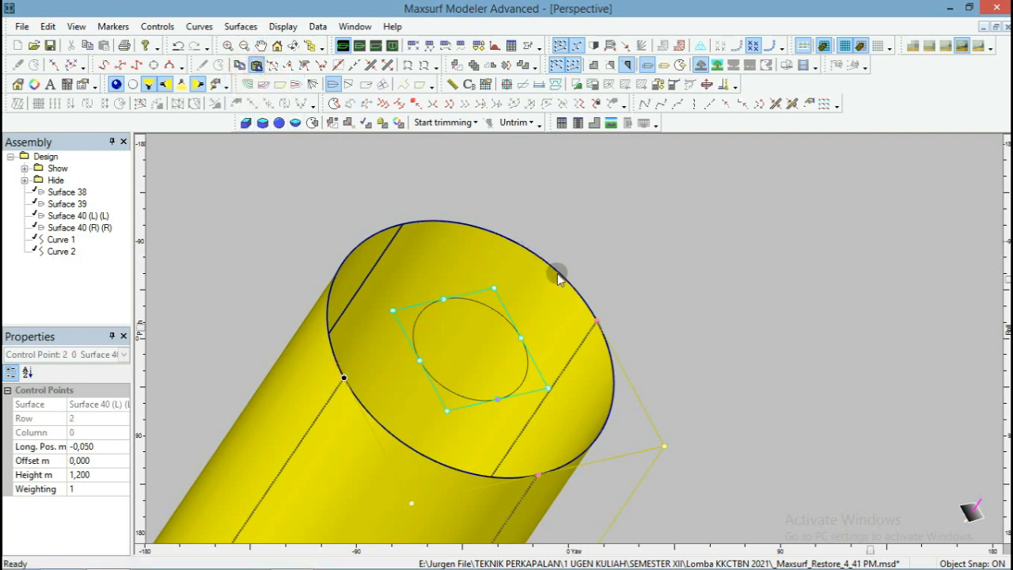
left_click(536, 330)
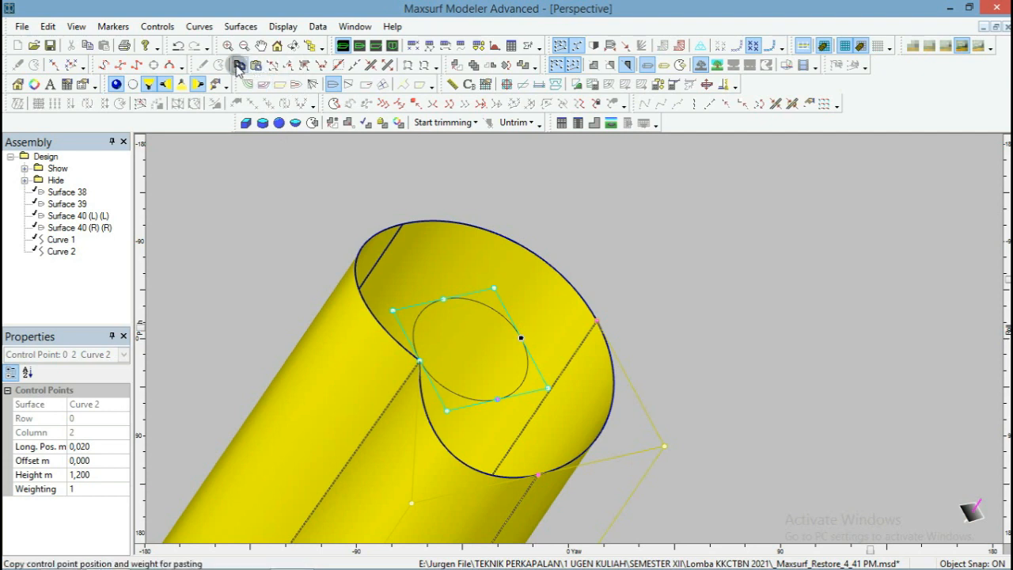
left_click(631, 321)
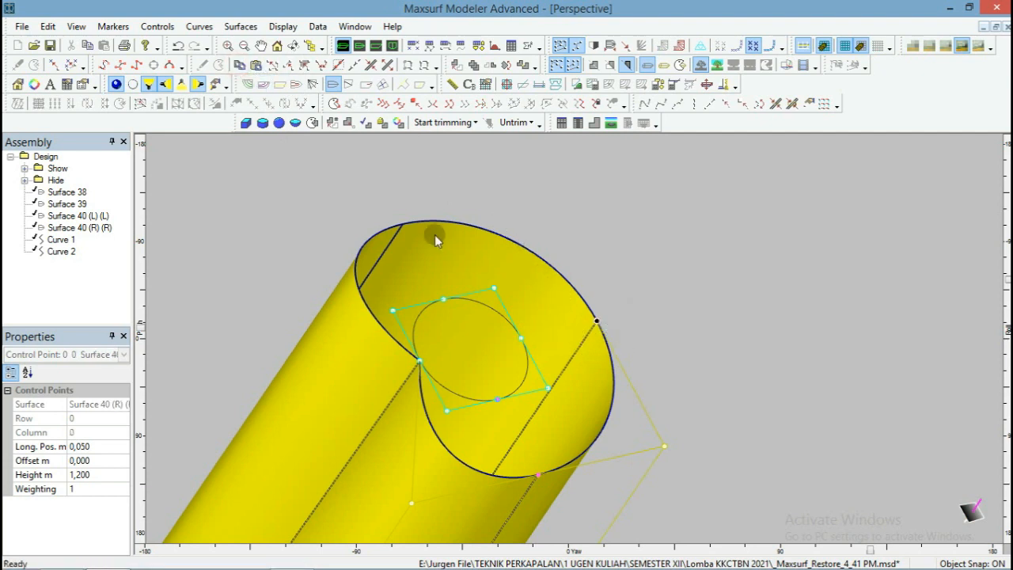
left_click(257, 65)
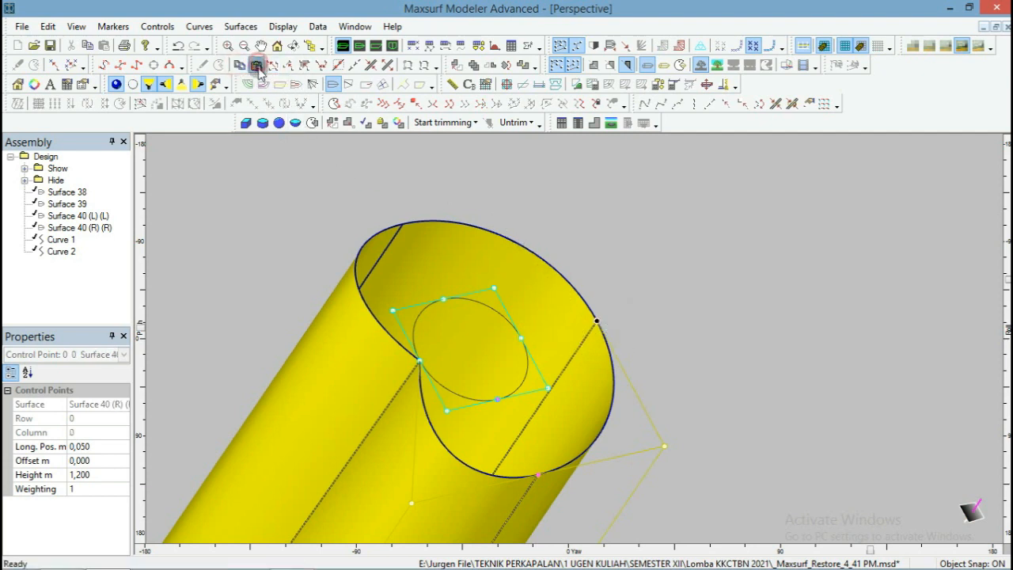
Copy the small circle's aft and forward corner control points at 0.02 m offset onto the cylinder's matching top corner points.
left_click(466, 410)
left_click(447, 410)
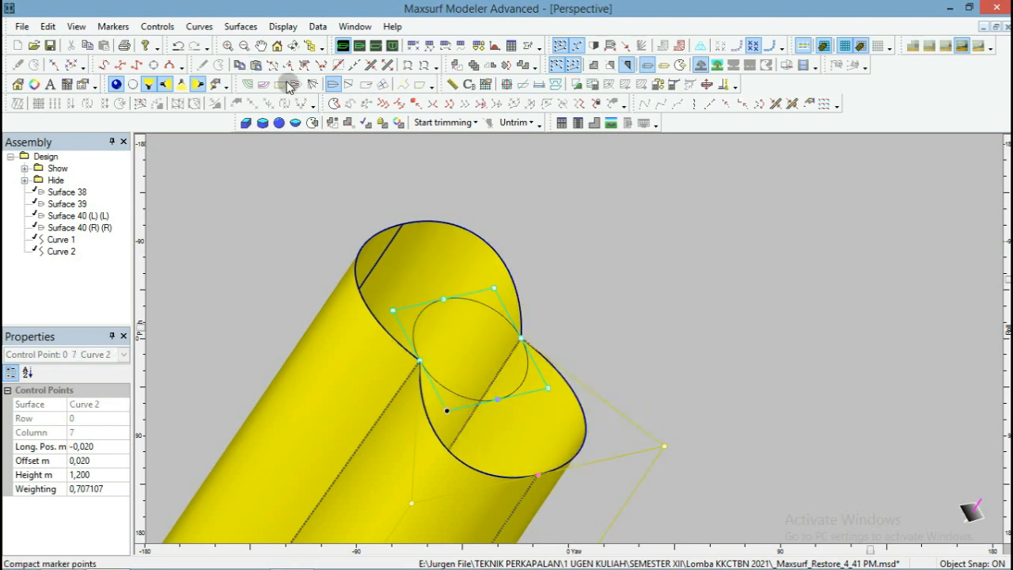
left_click(241, 66)
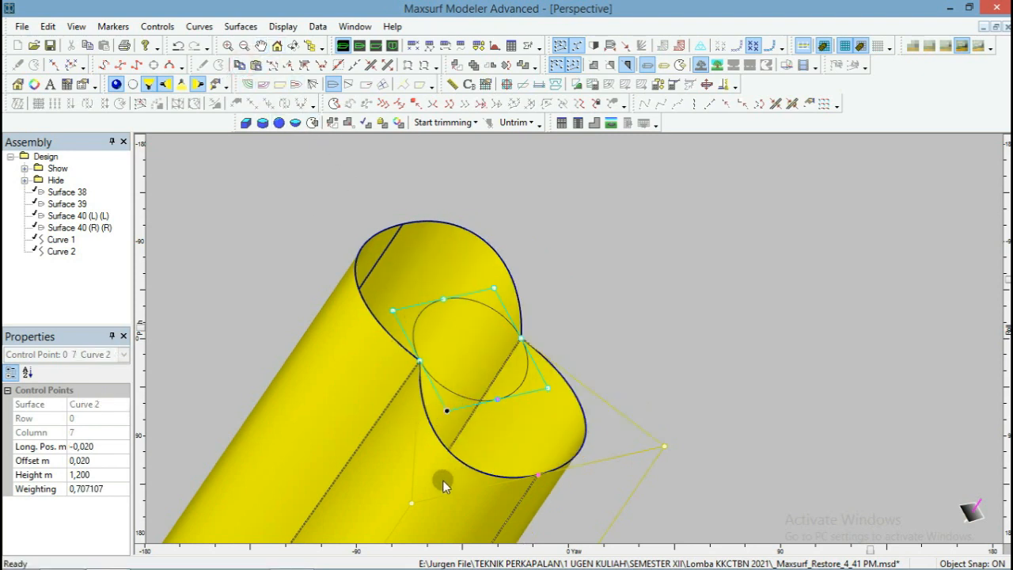
left_click(411, 503)
left_click(256, 66)
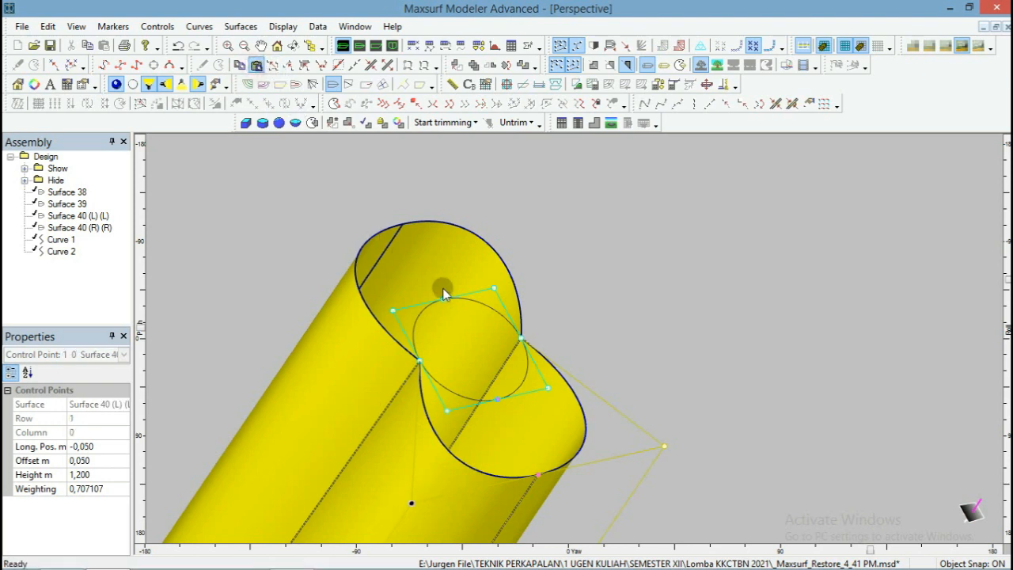
left_click(603, 353)
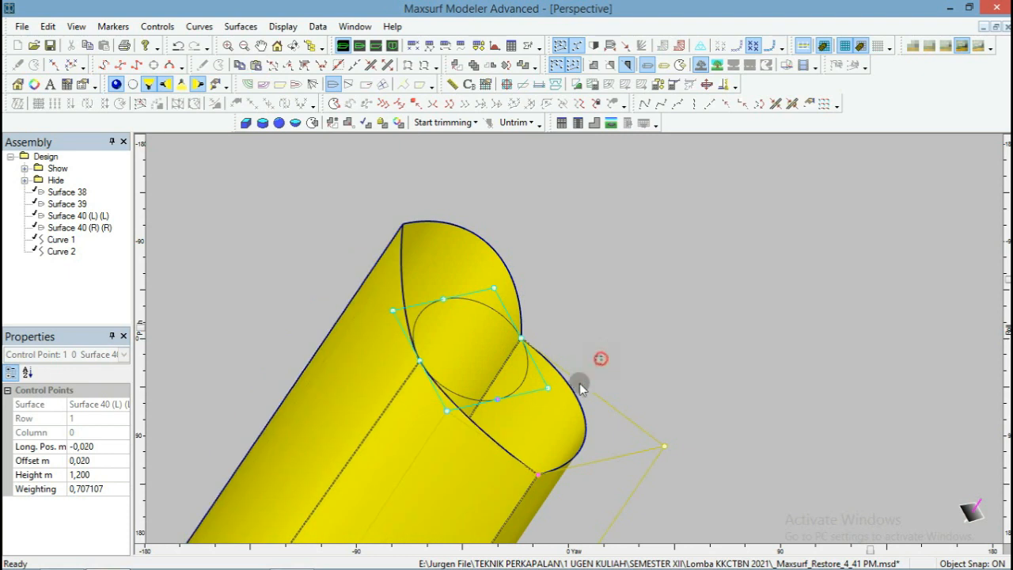
left_click(548, 388)
left_click(237, 64)
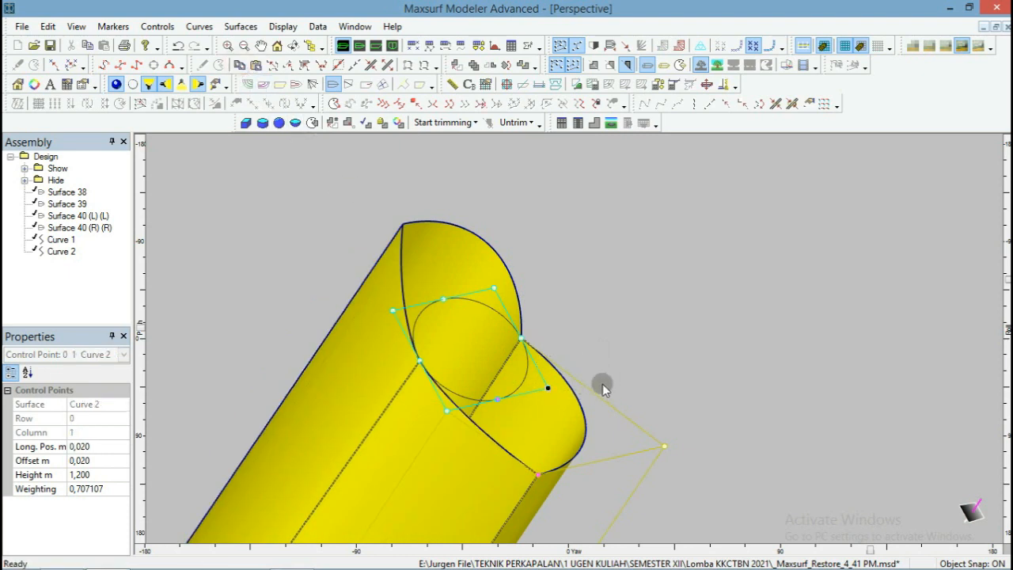
left_click_drag(712, 432, 628, 474)
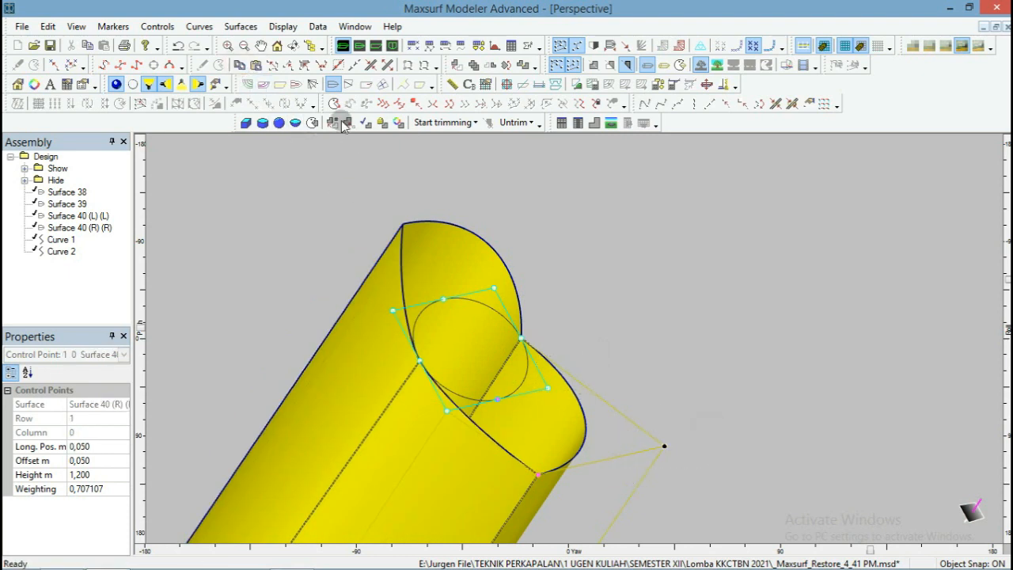
left_click(255, 65)
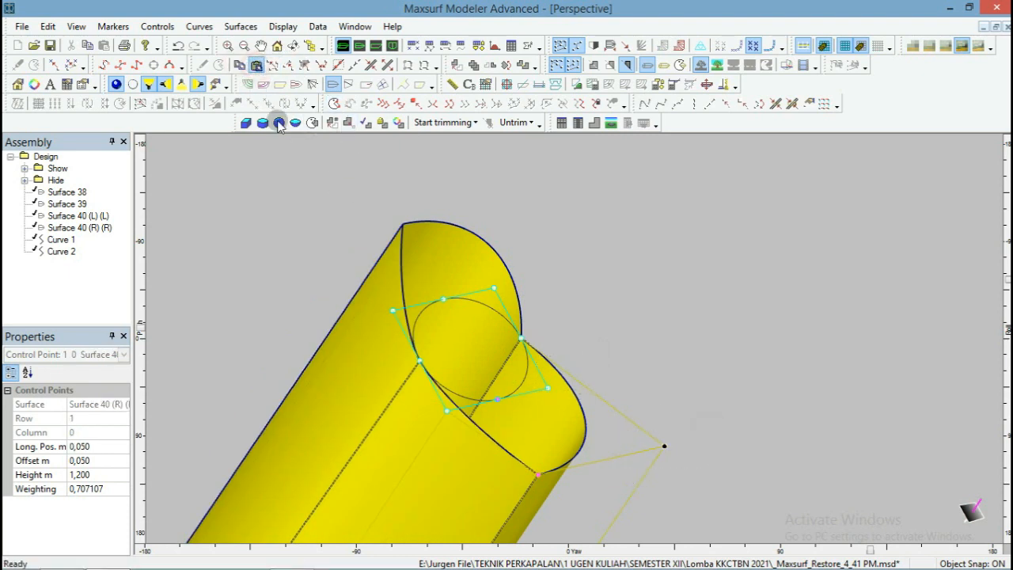
Copy the small circle's side control point at 0 m longitudinal and 0.02 m offset onto the cylinder's remaining top control point.
left_click(502, 383)
left_click(497, 399)
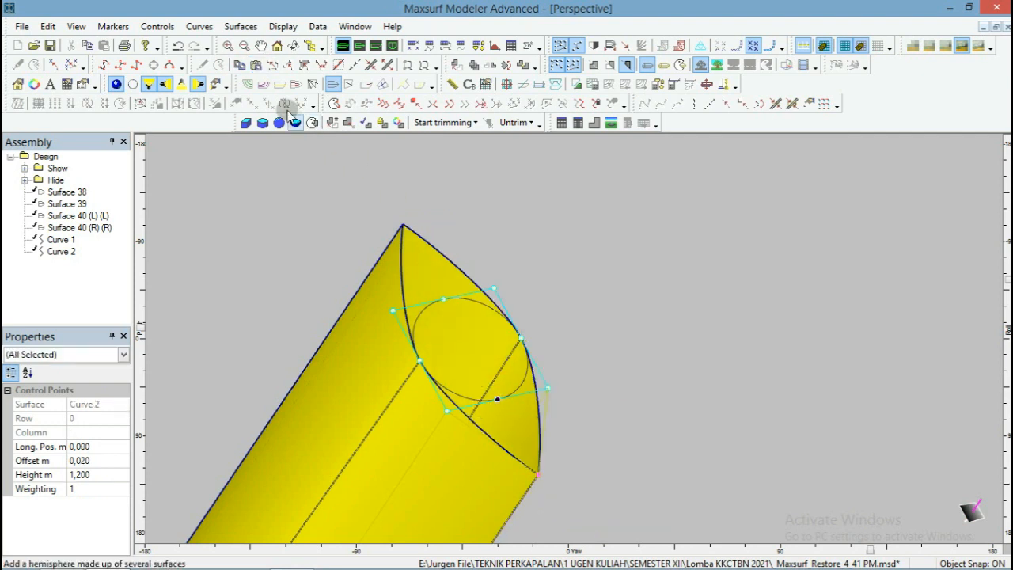
left_click(239, 64)
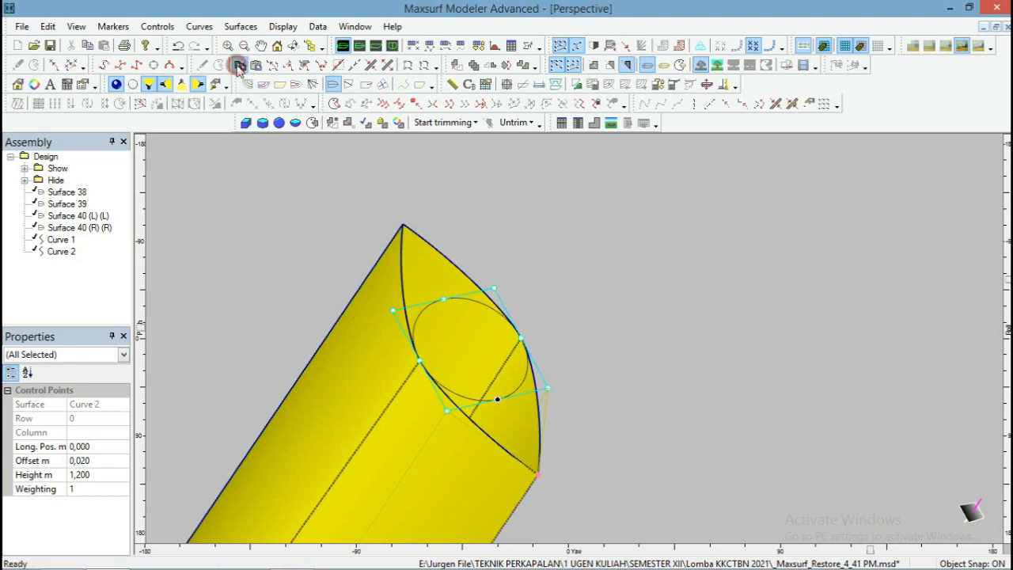
left_click(564, 478)
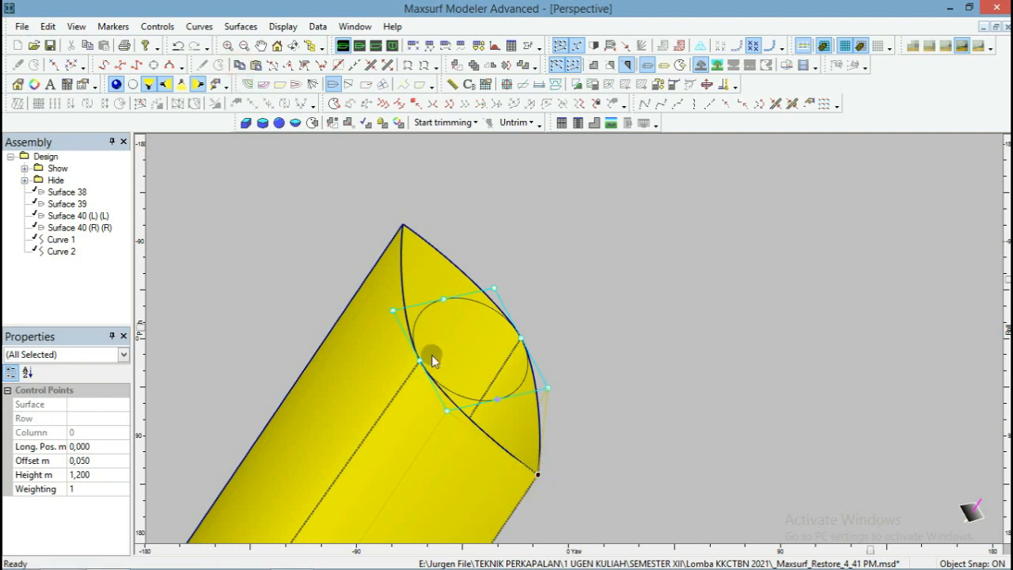
left_click(255, 65)
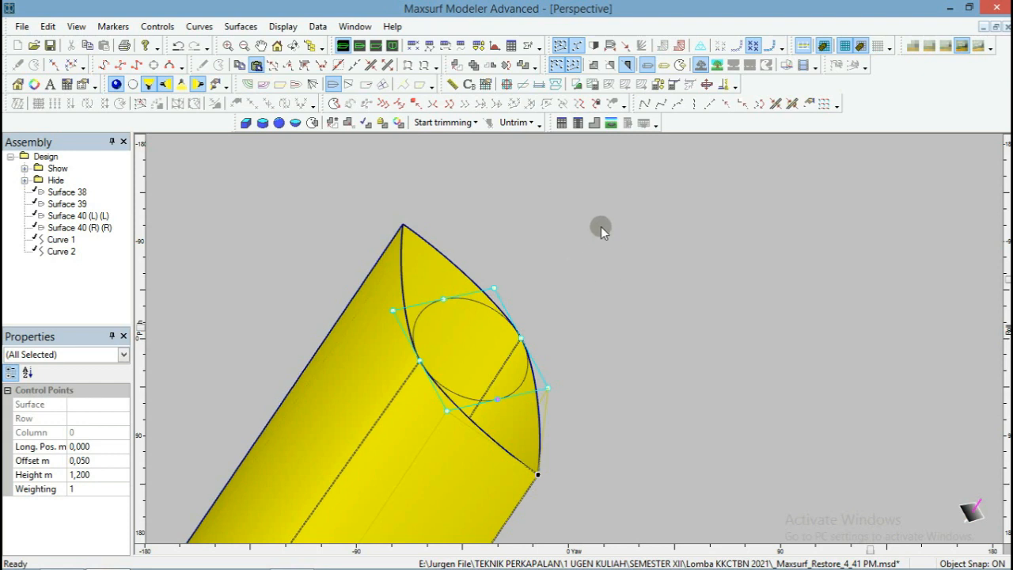
scroll(600, 226, "down", 10)
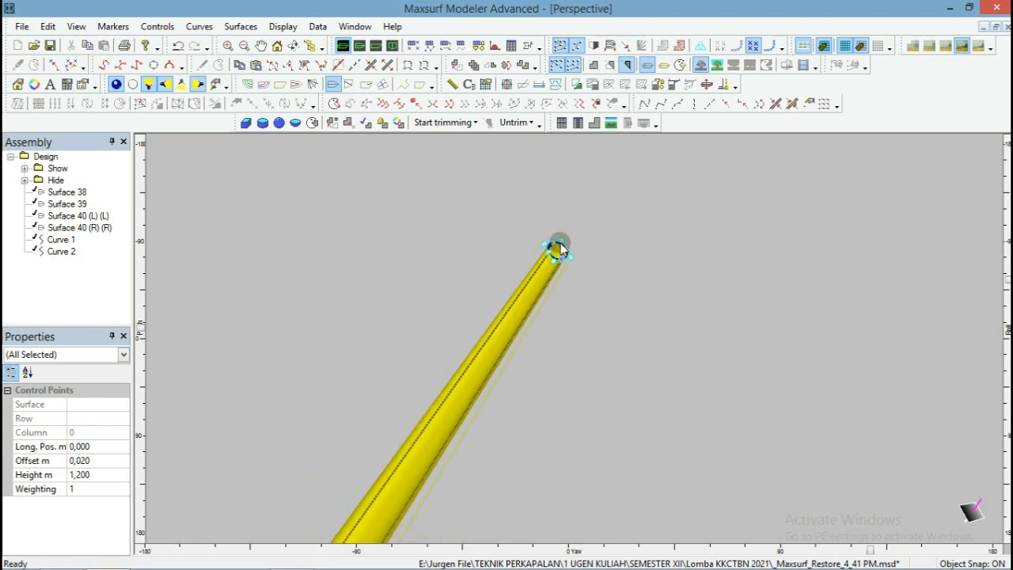
scroll(561, 250, "down", 3)
left_click(644, 294)
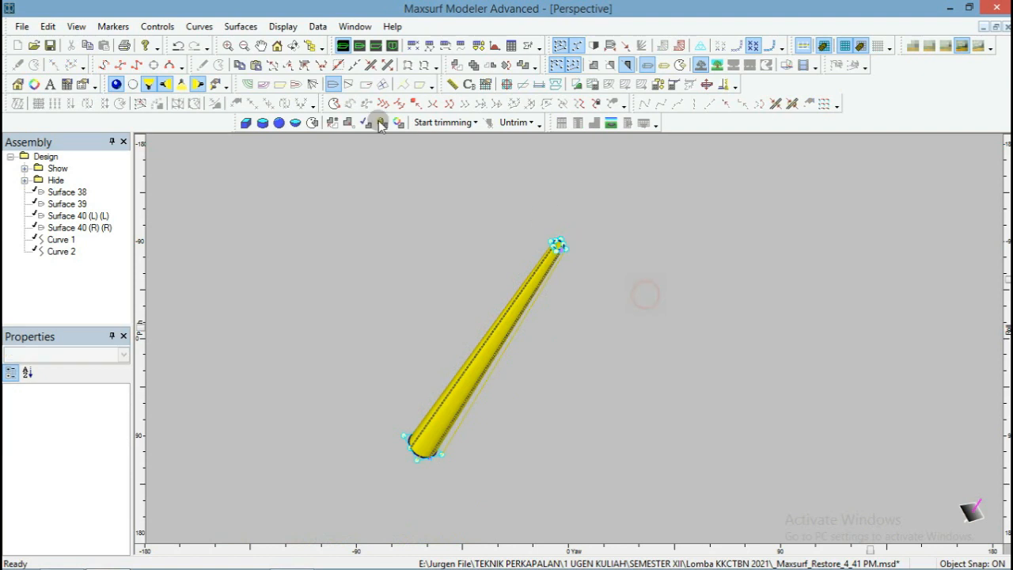
In the Profile view, add a vertical half-model cylinder shape 0.2 m long with r1 of 0.04 m and closed ends.
left_click(358, 46)
left_click(344, 45)
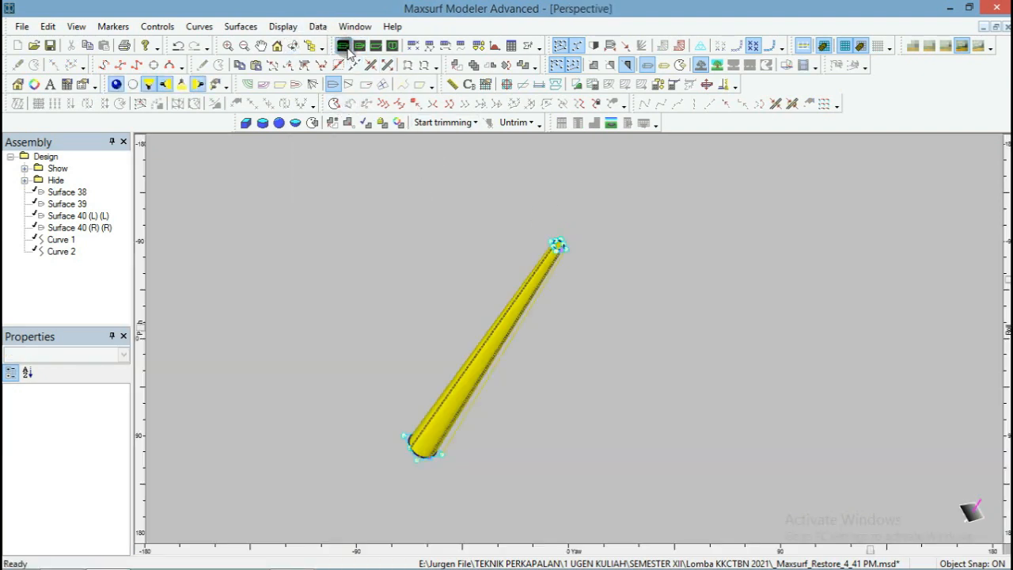
left_click(376, 45)
left_click(417, 325)
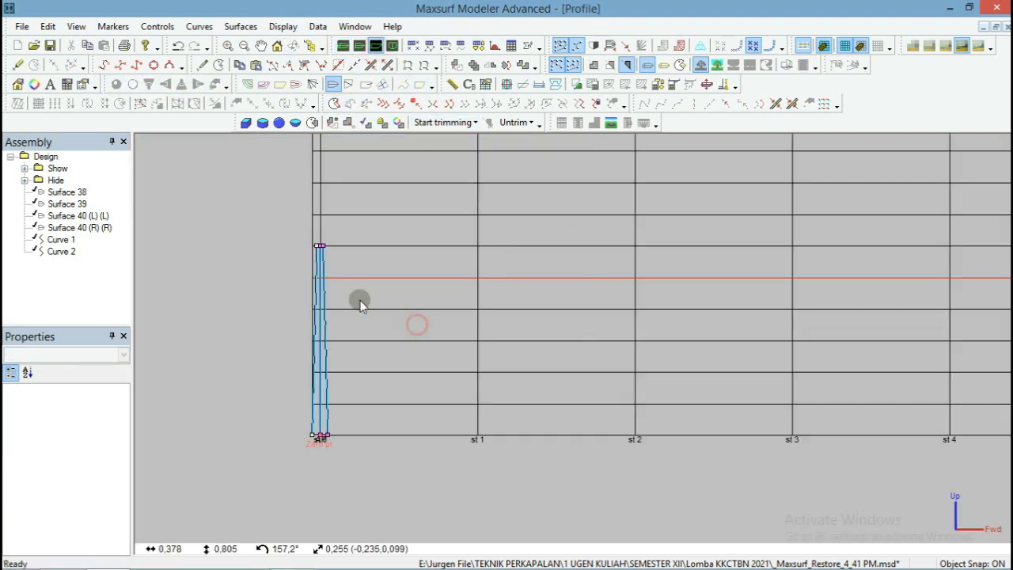
scroll(199, 323, "down", 5)
left_click(263, 123)
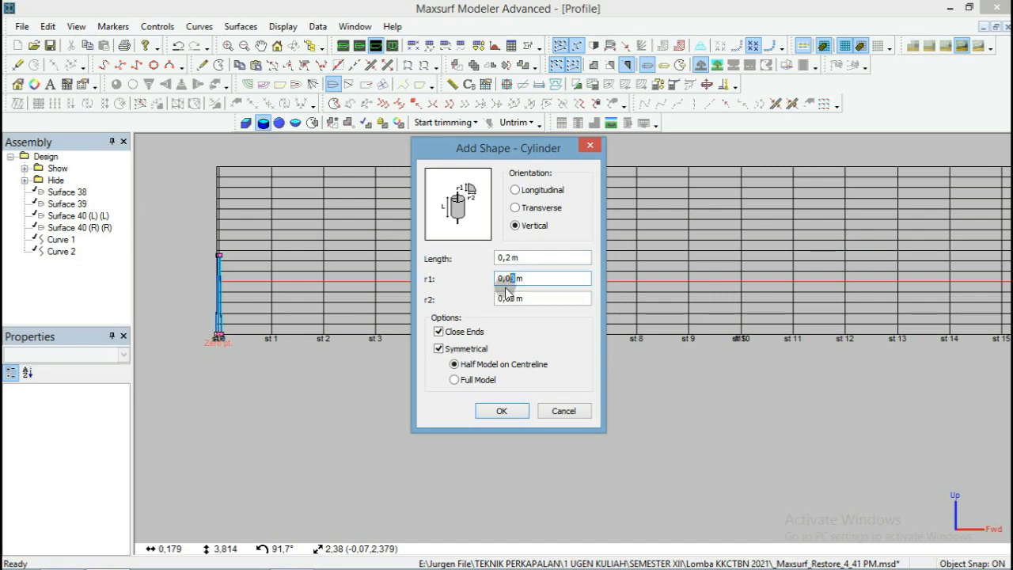
type("4")
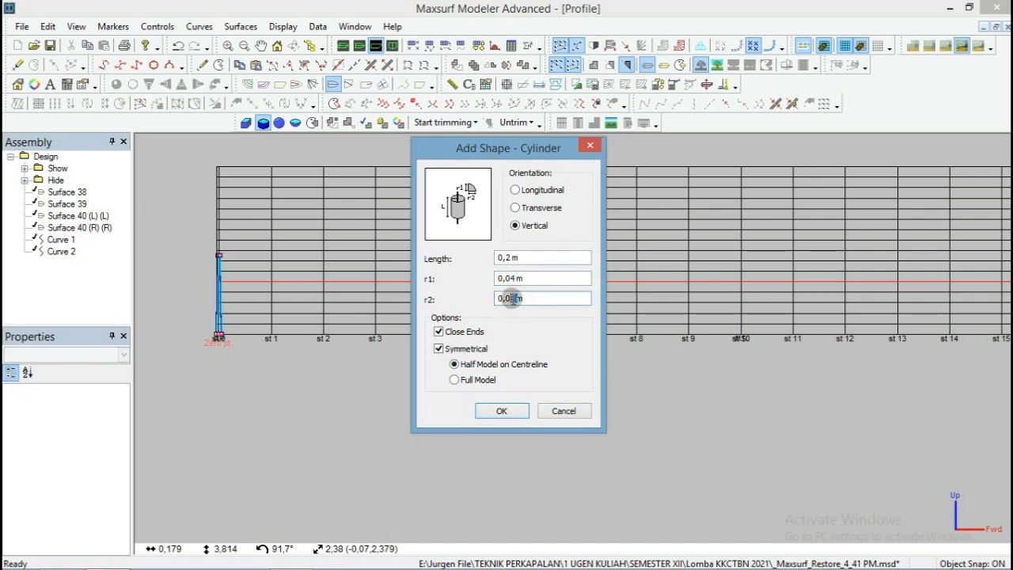
left_click(502, 410)
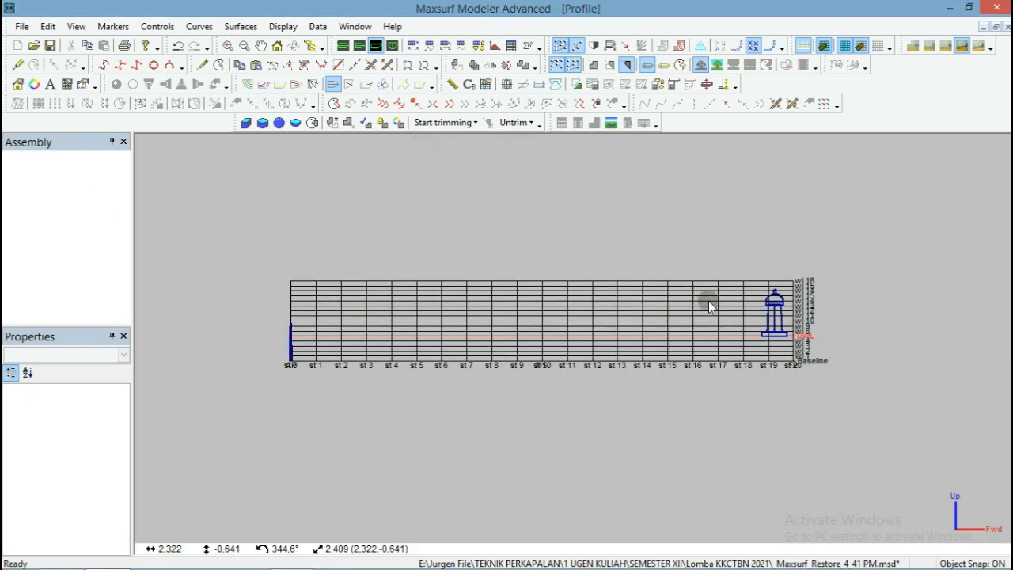
Select all control points of the small cylinder on the dome and move it aft to above the tapered pole at station 0.
scroll(708, 300, "up", 5)
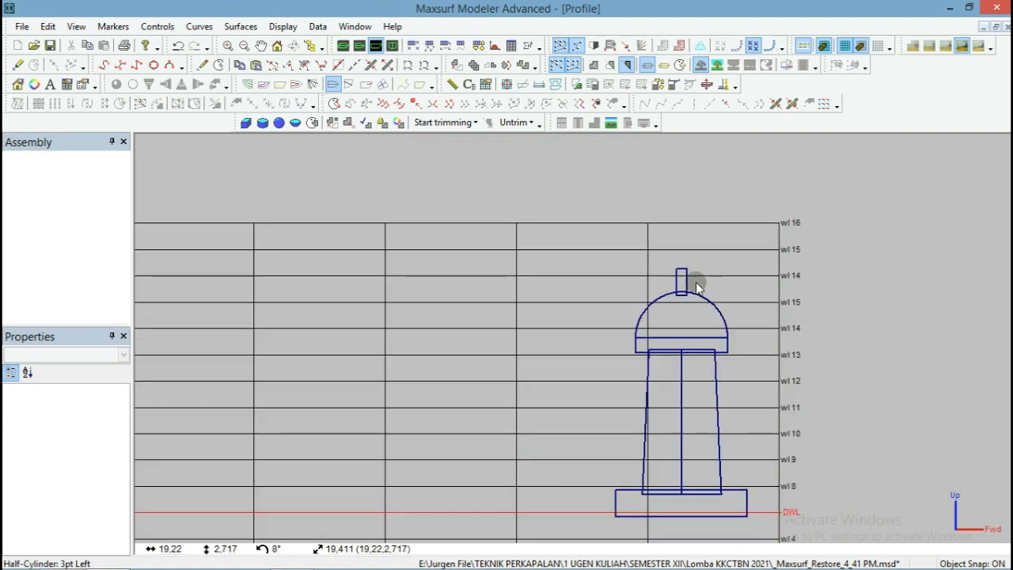
scroll(696, 282, "up", 2)
left_click(677, 294)
left_click(654, 327)
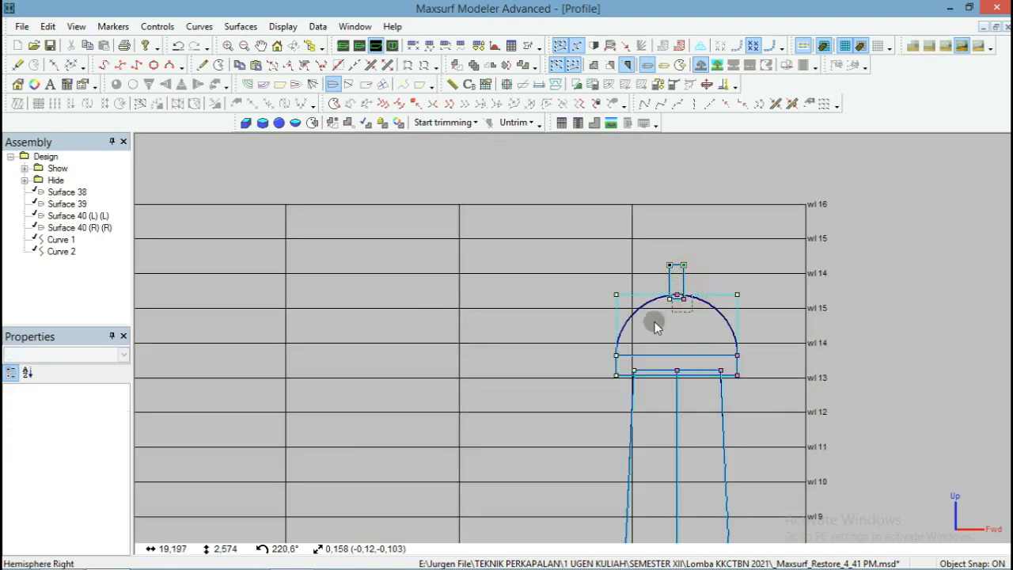
left_click(674, 298)
left_click(716, 278)
left_click(689, 299)
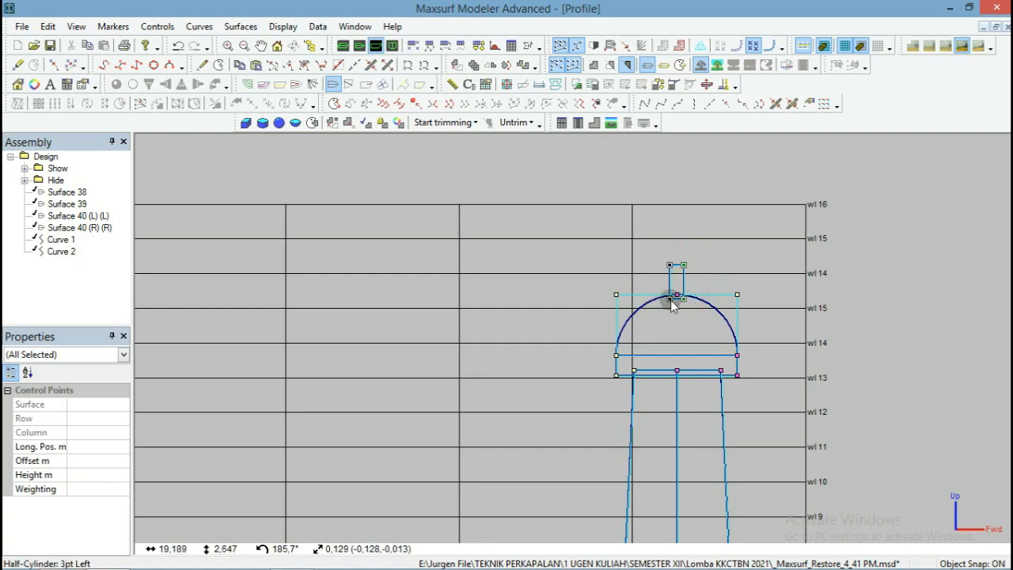
scroll(823, 288, "down", 3)
scroll(848, 287, "down", 4)
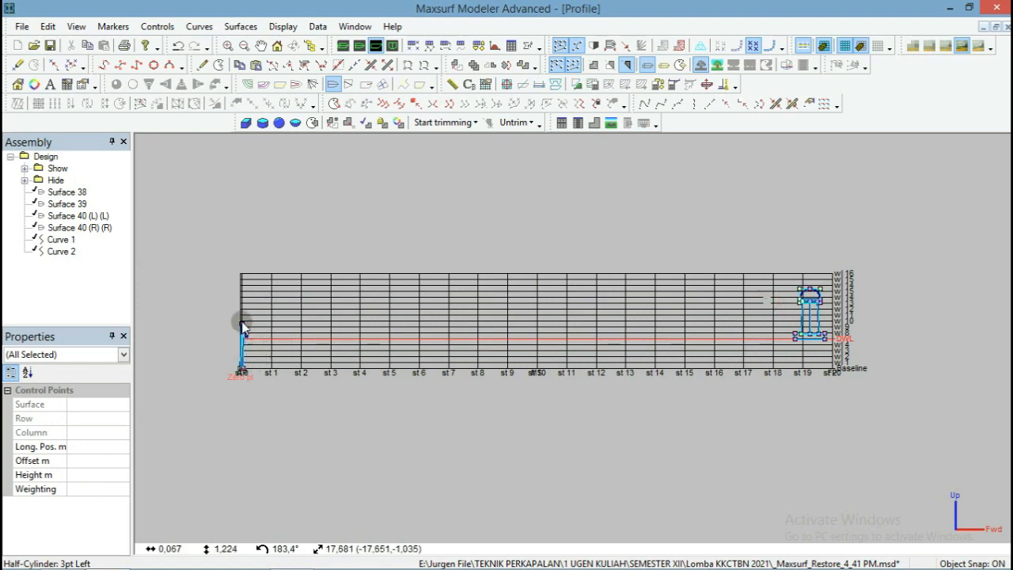
Lower the small cylinder onto the tapered pole's upper end, roughly centred on the pole's axis.
scroll(244, 322, "up", 5)
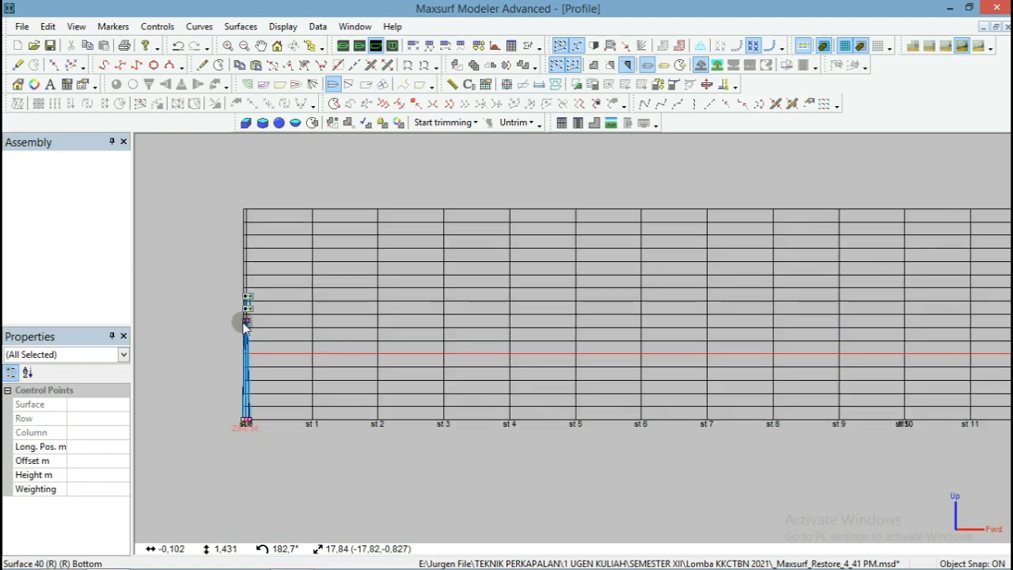
scroll(242, 316, "up", 4)
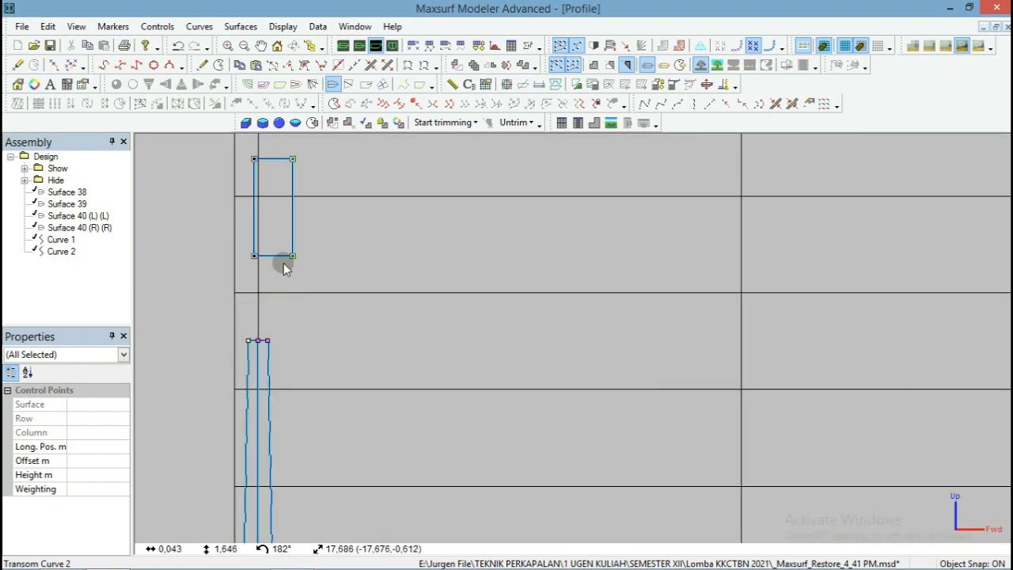
left_click_drag(294, 257, 279, 441)
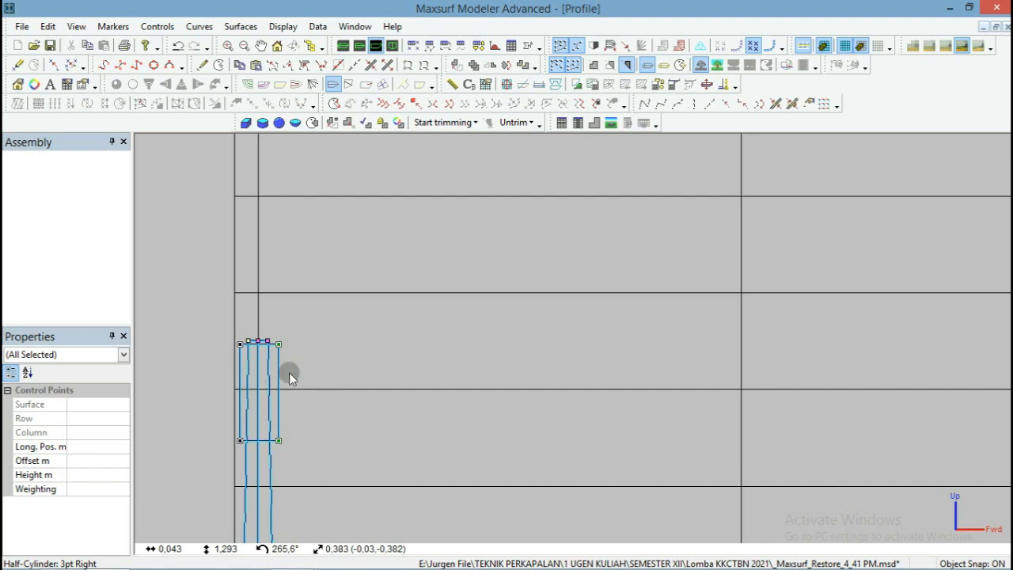
left_click(439, 325)
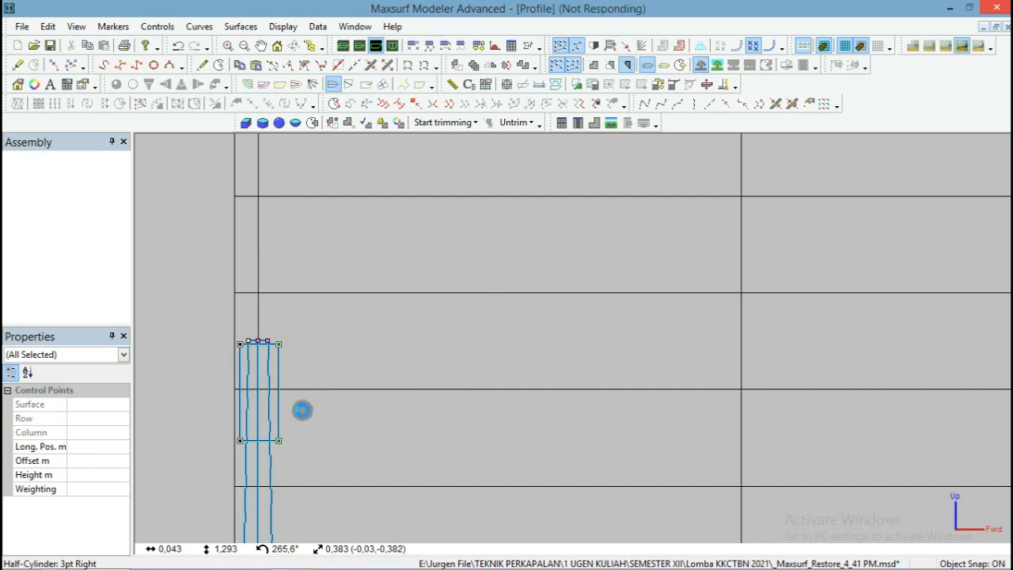
Raise the whole small cylinder slightly so its upper end sits just above the tapered pole's top.
scroll(281, 437, "down", 7)
scroll(365, 349, "up", 5)
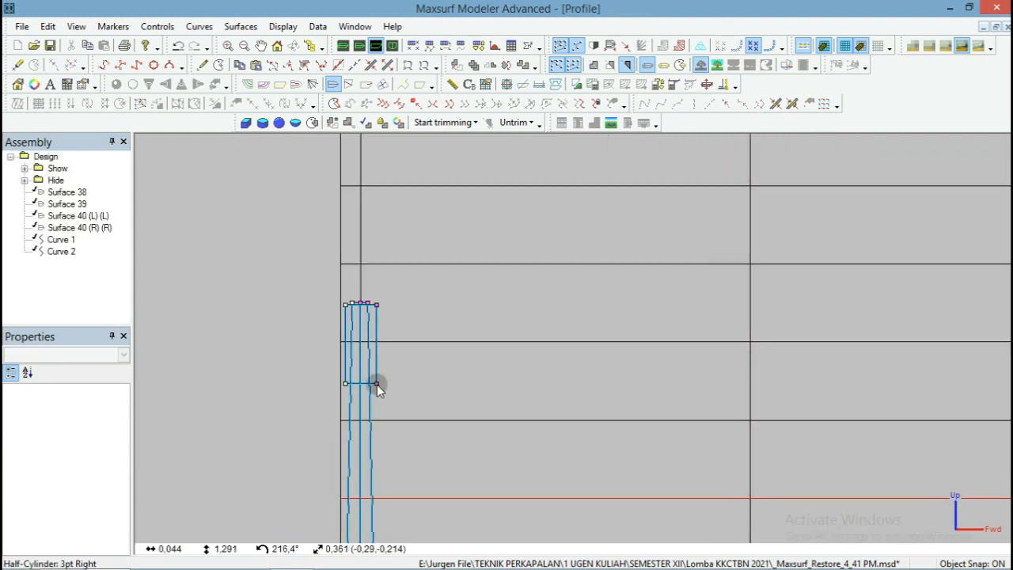
left_click_drag(377, 385, 382, 365)
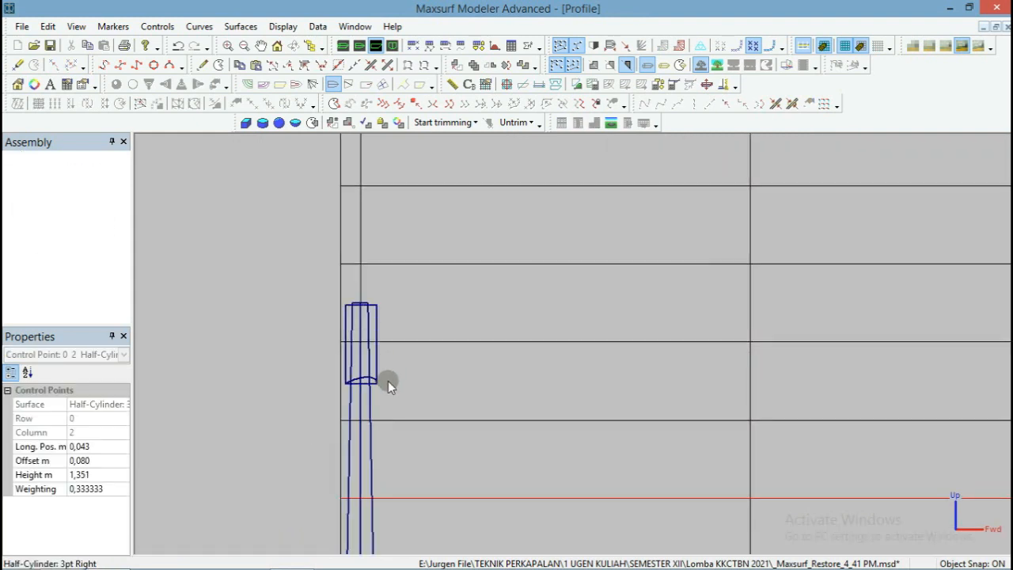
key("ctrl+z")
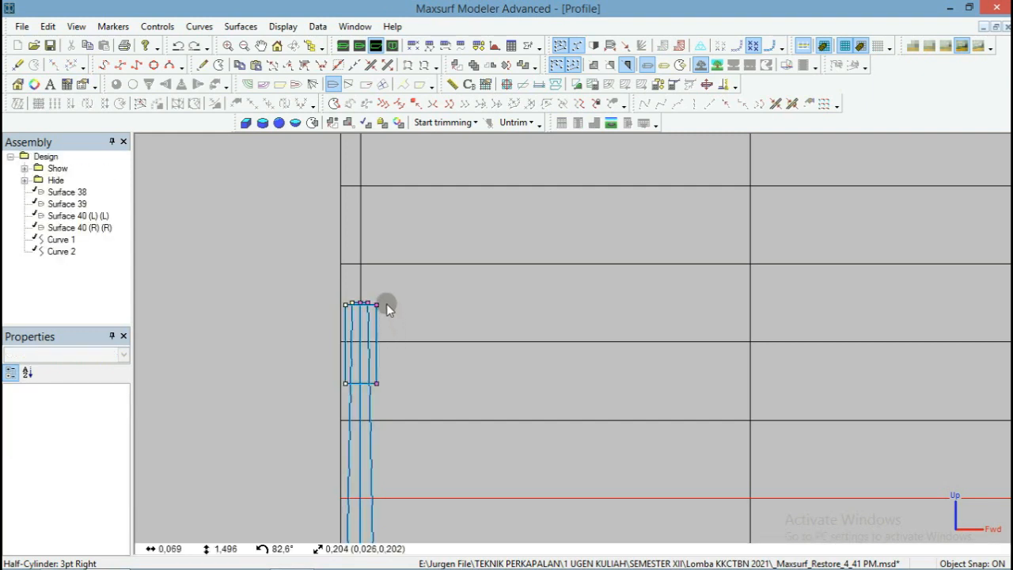
left_click(378, 305)
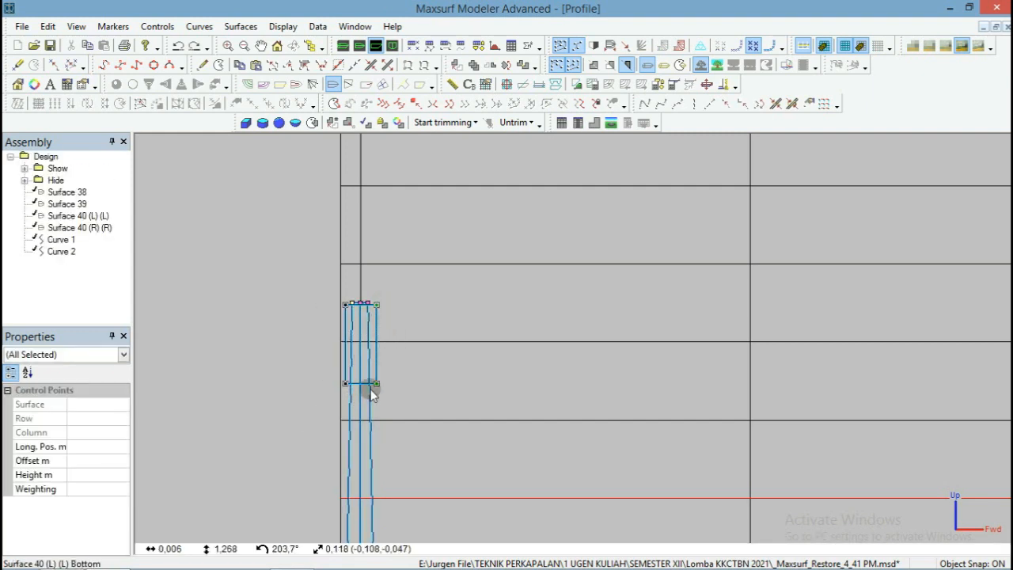
left_click_drag(376, 385, 379, 372)
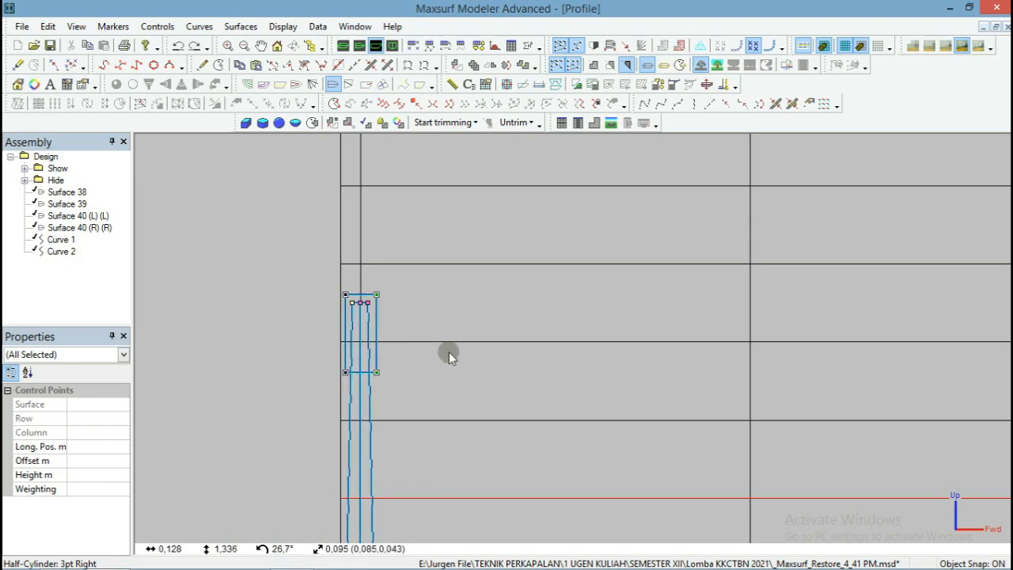
left_click(448, 352)
Select the whole stacked fitting near station 19 and move it aft between stations 4 and 5, down near the baseline.
scroll(240, 323, "down", 10)
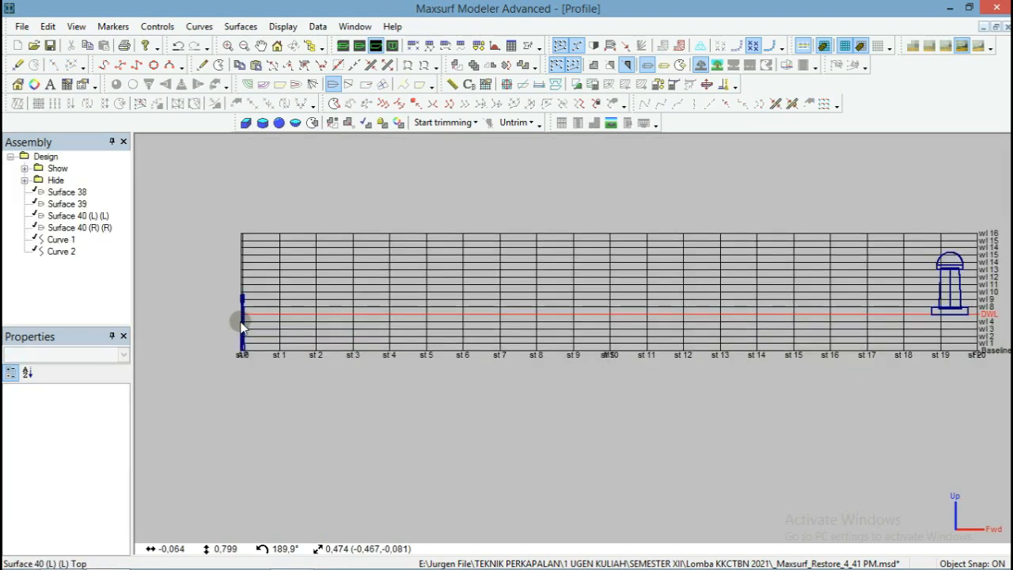
scroll(241, 325, "down", 1)
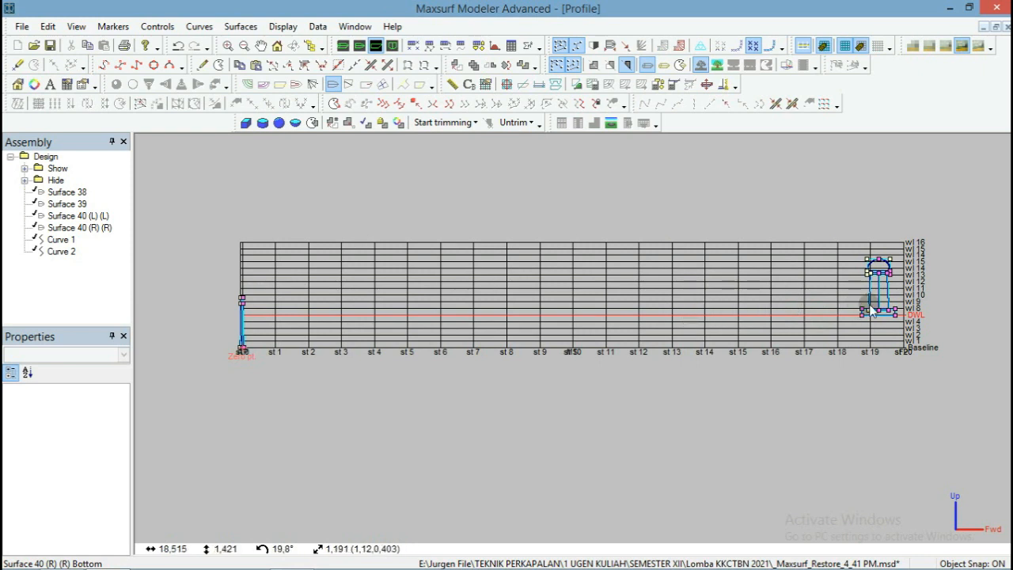
scroll(908, 294, "up", 2)
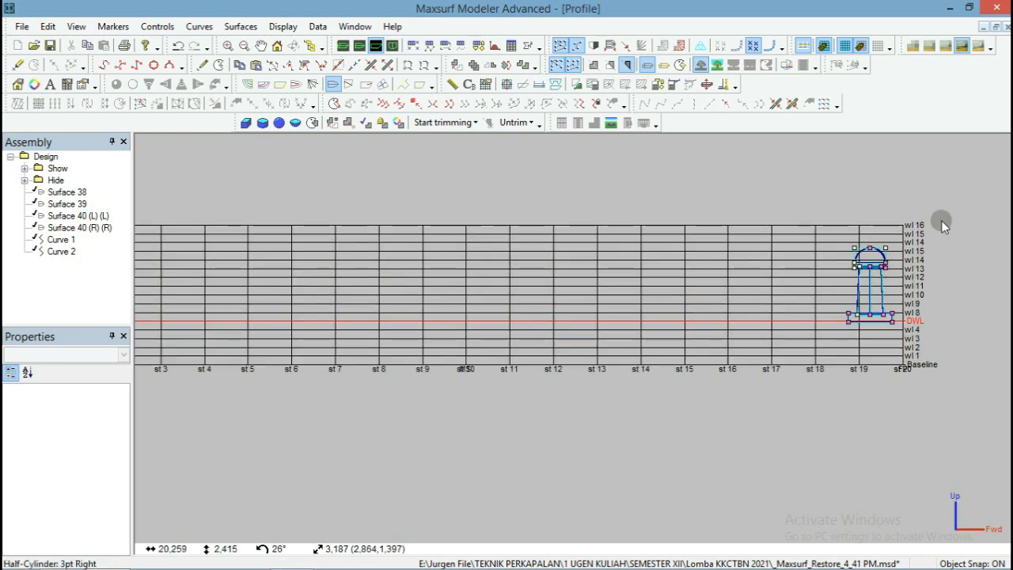
left_click_drag(945, 204, 841, 366)
scroll(908, 313, "down", 2)
left_click_drag(908, 313, 495, 324)
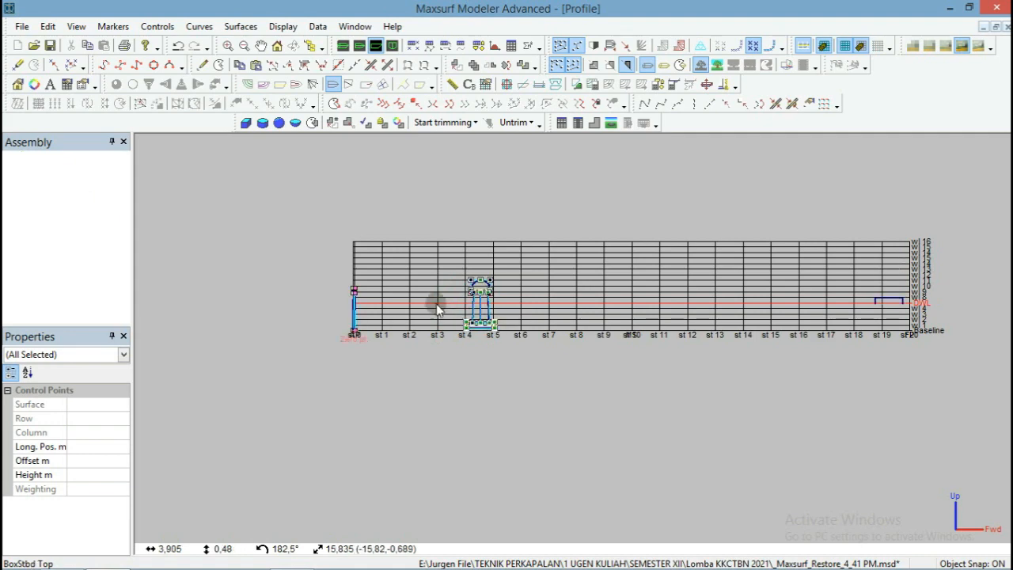
Check the longitudinal position and height of the forward control points at the tapered pole's base.
scroll(436, 300, "up", 4)
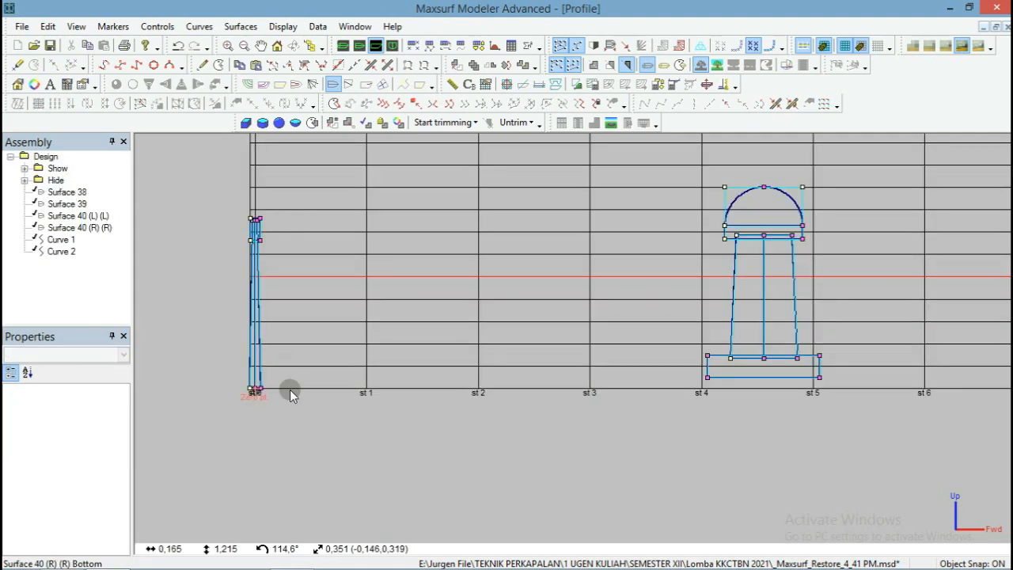
scroll(263, 395, "up", 2)
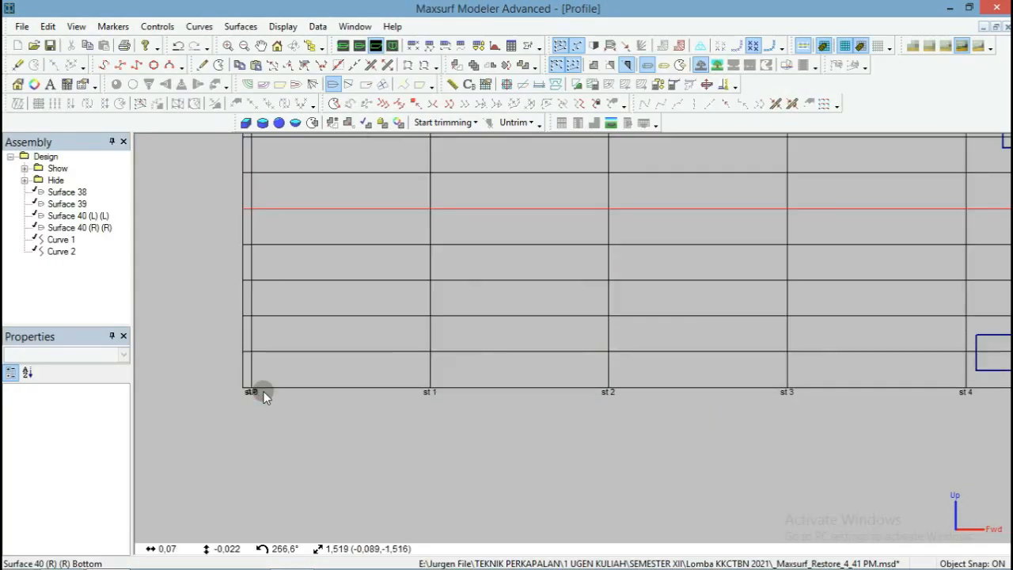
scroll(263, 390, "up", 4)
left_click_drag(272, 371, 249, 398)
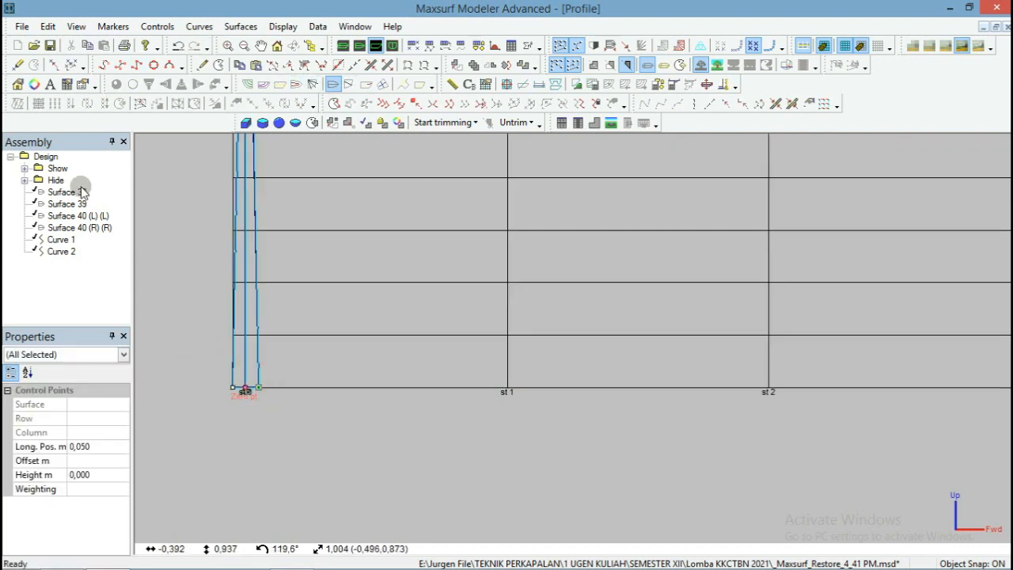
left_click(105, 475)
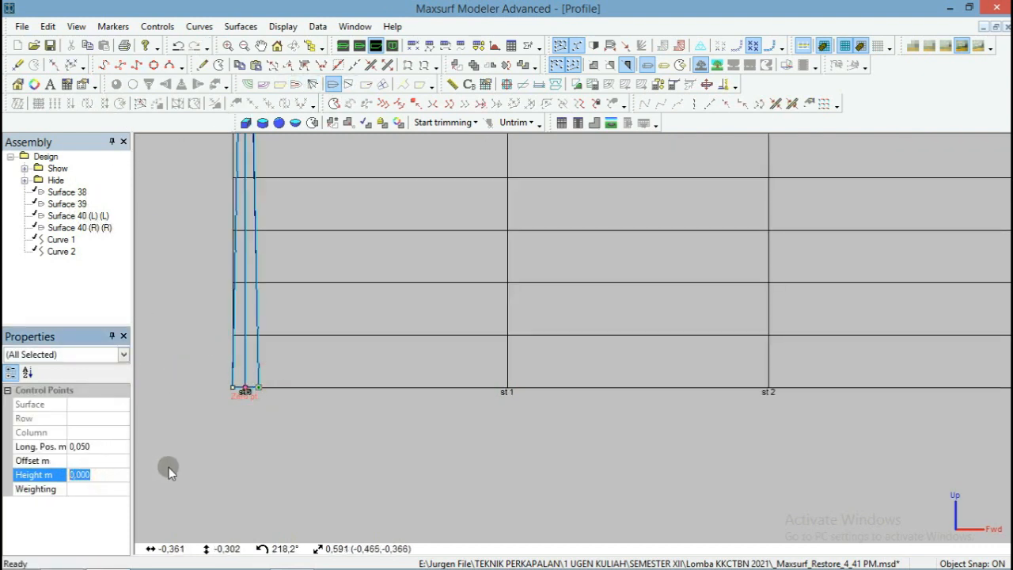
left_click(195, 462)
left_click_drag(277, 386, 253, 407)
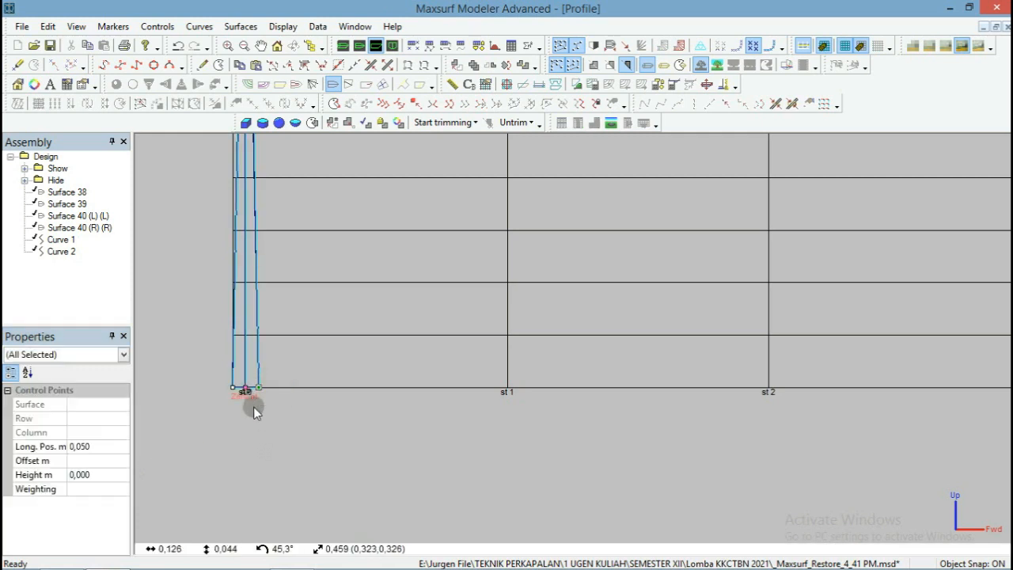
left_click(99, 446)
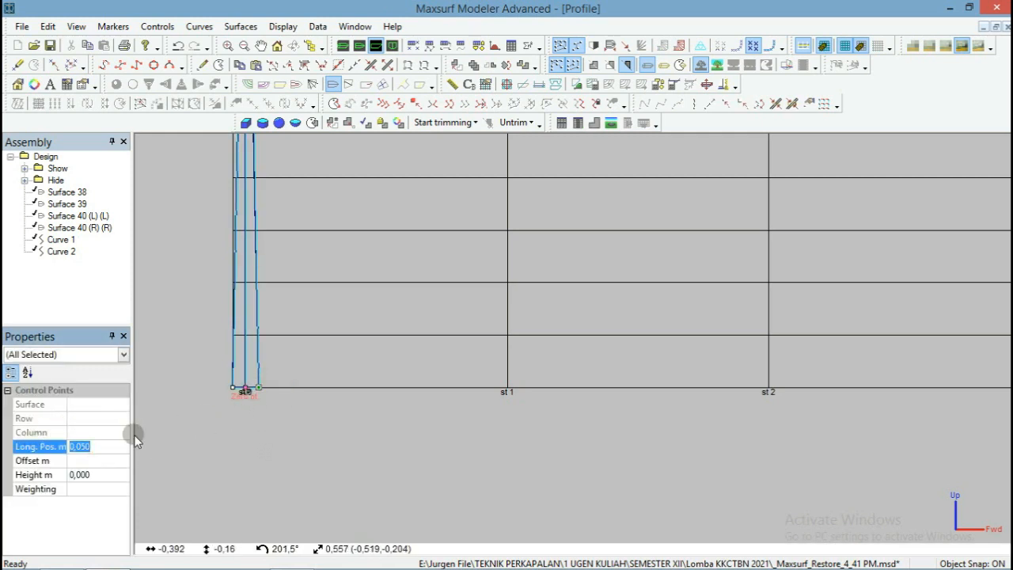
left_click(189, 453)
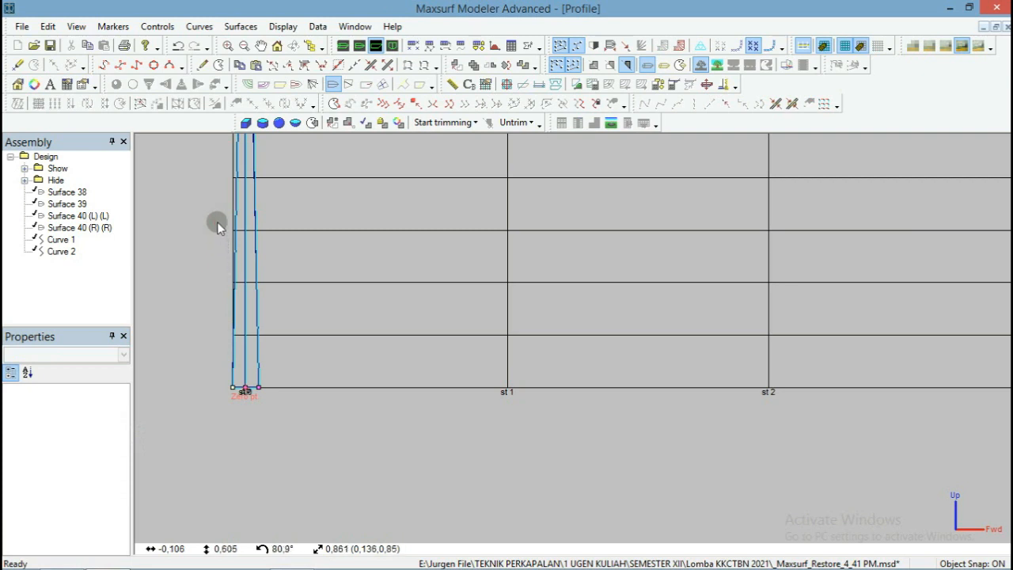
Select the side surfaces of the tapered pole in the Profile view.
scroll(268, 404, "down", 4)
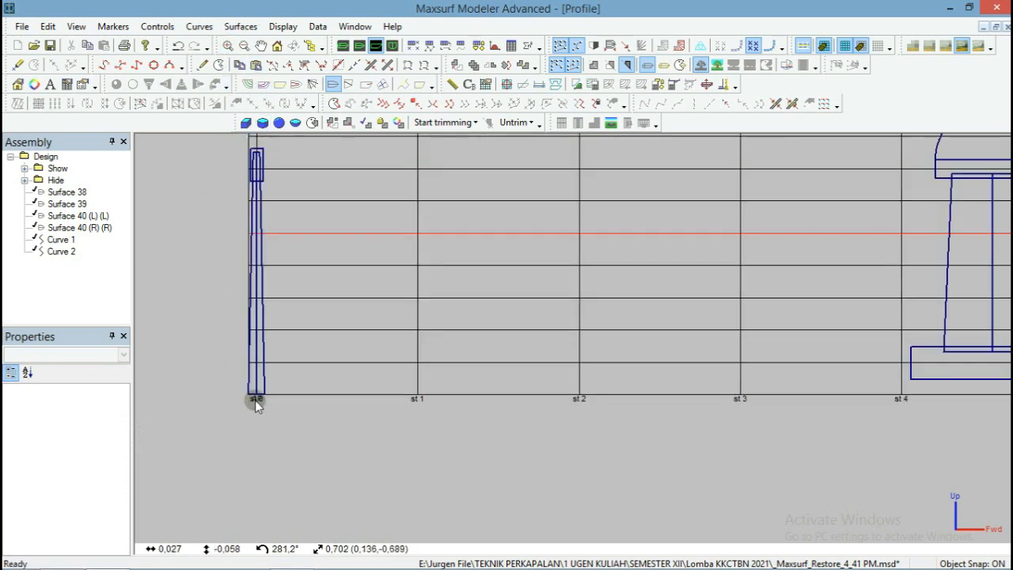
left_click_drag(296, 337, 217, 356)
scroll(270, 194, "up", 2)
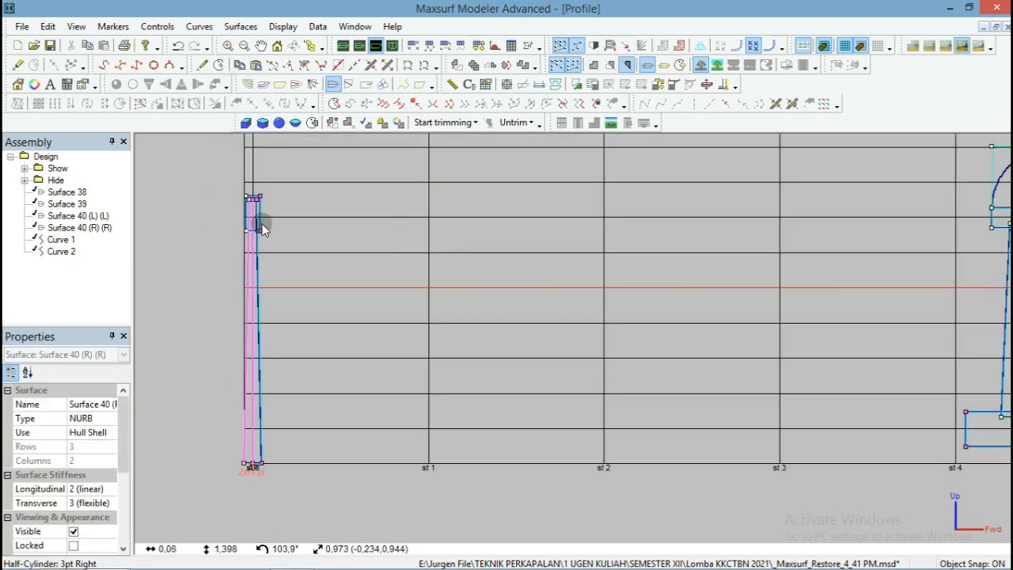
scroll(239, 210, "up", 2)
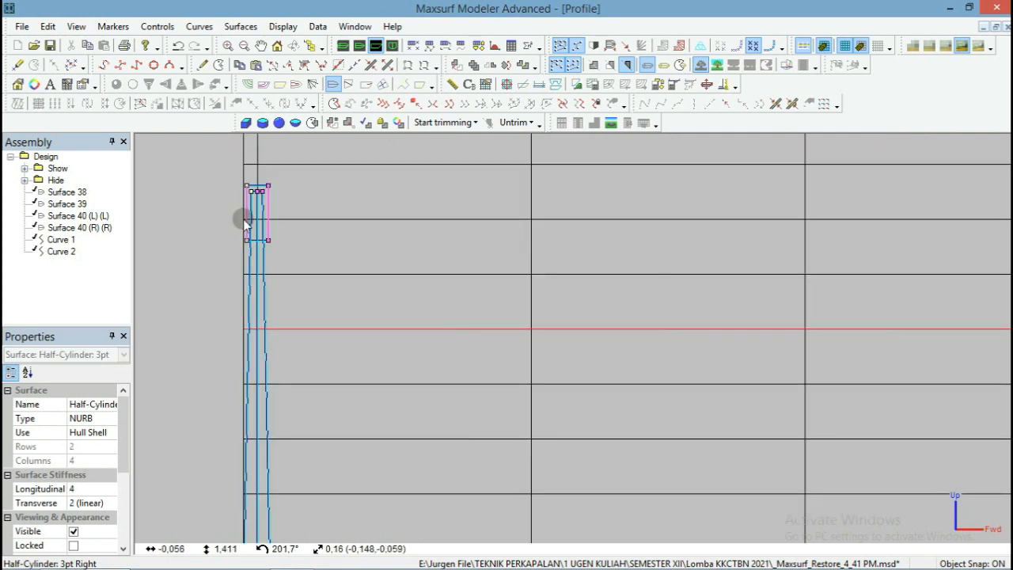
left_click_drag(287, 285, 214, 314)
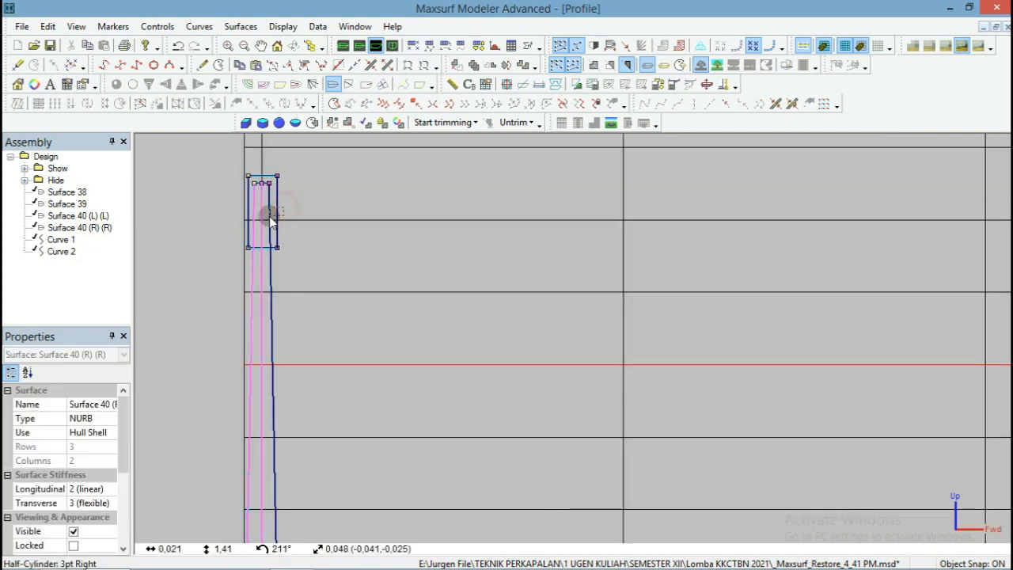
left_click_drag(339, 285, 198, 332)
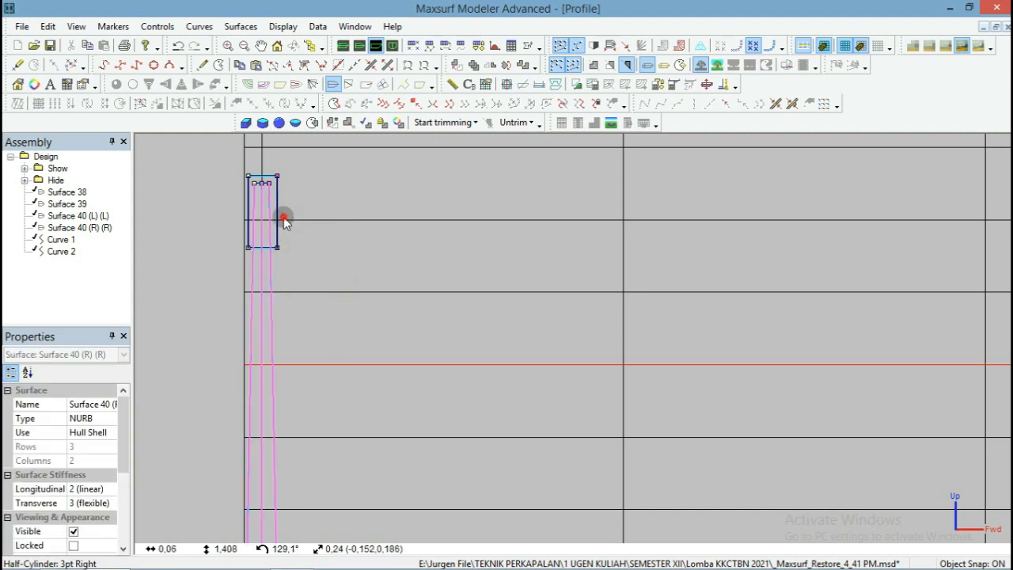
Add the small cylinder's side and end surfaces to the selected tapered pole surfaces.
left_click(273, 214)
scroll(259, 220, "up", 4)
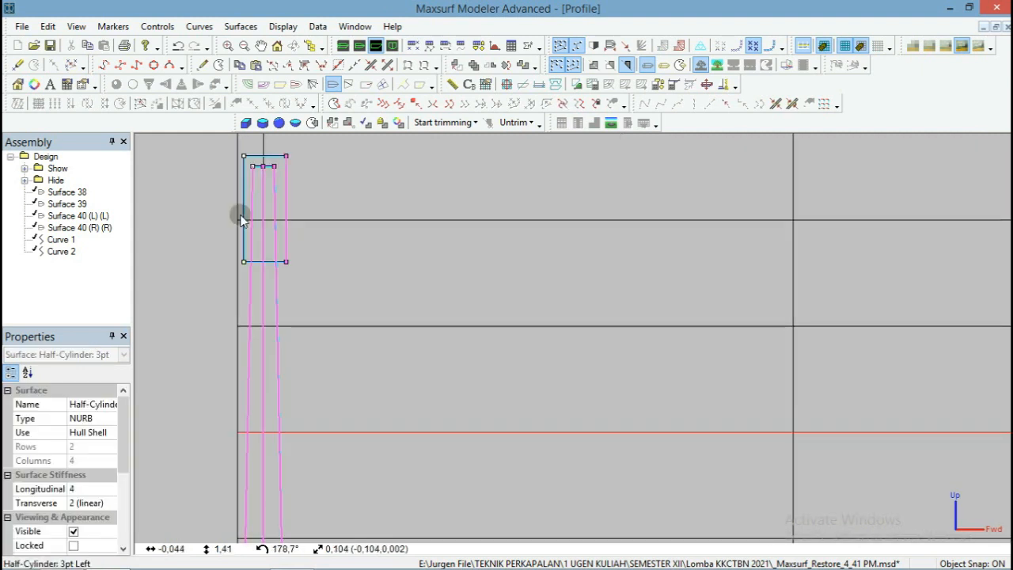
left_click(245, 220)
scroll(263, 282, "up", 3)
left_click(259, 262)
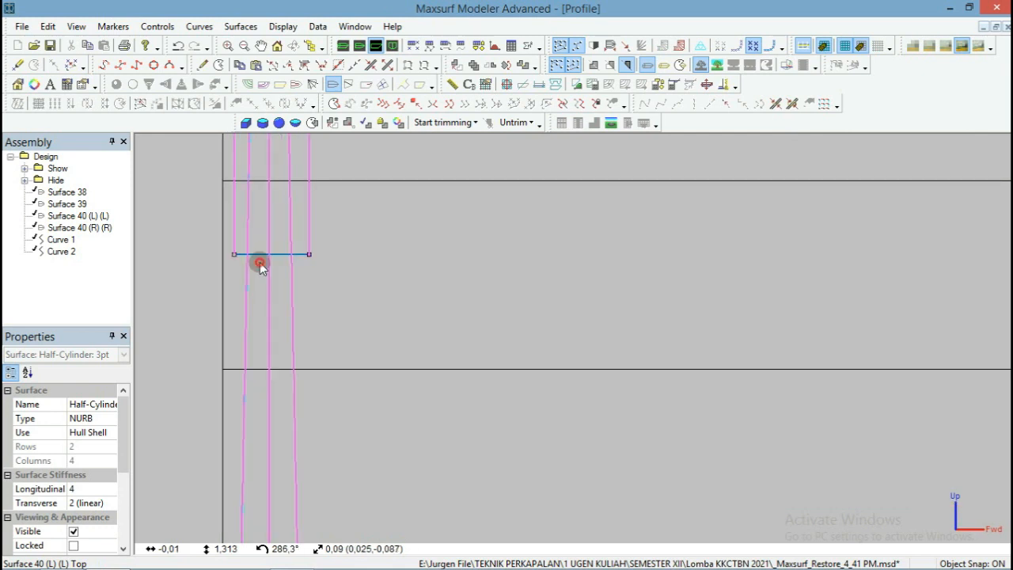
scroll(226, 361, "down", 2)
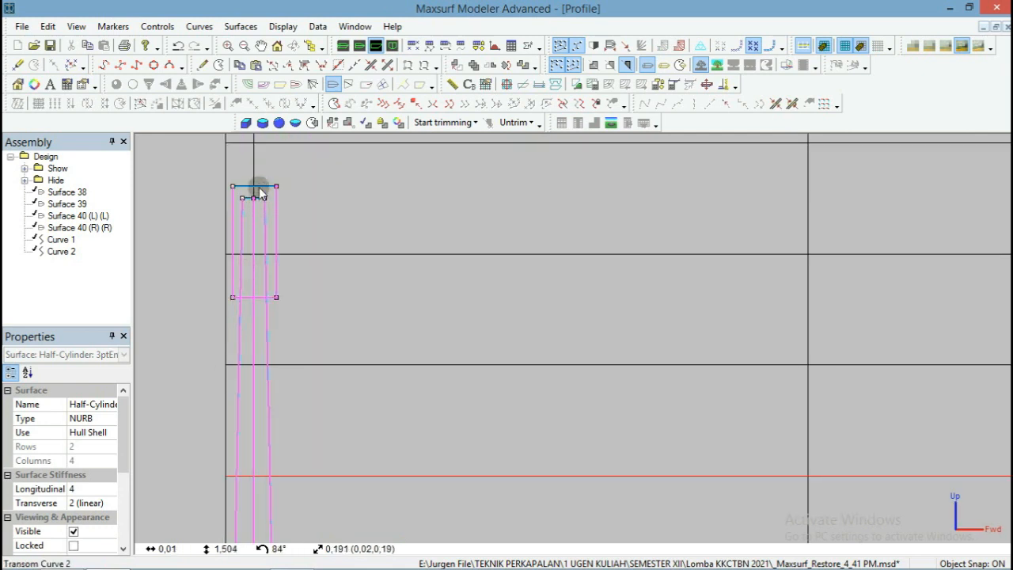
scroll(266, 199, "down", 5)
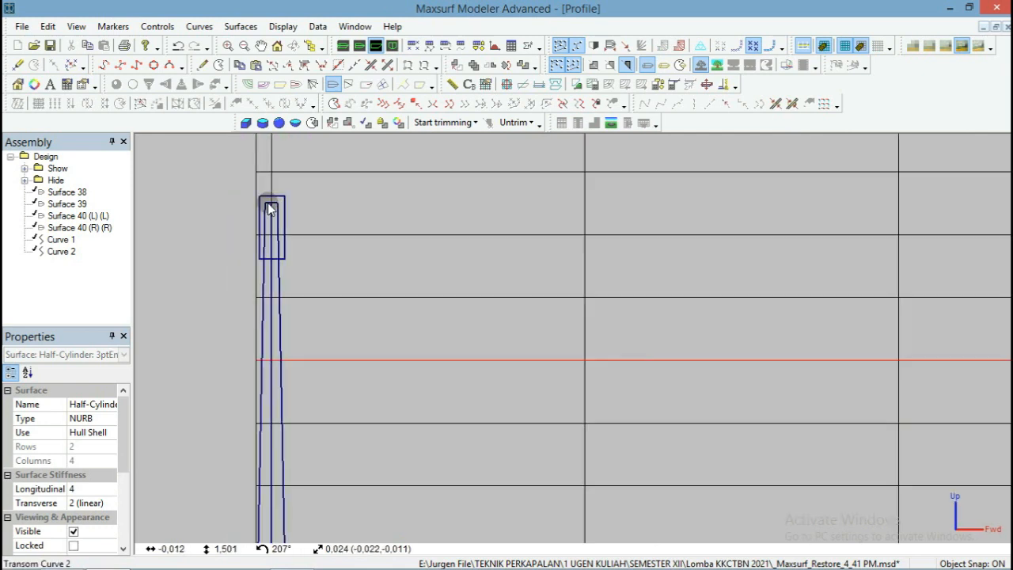
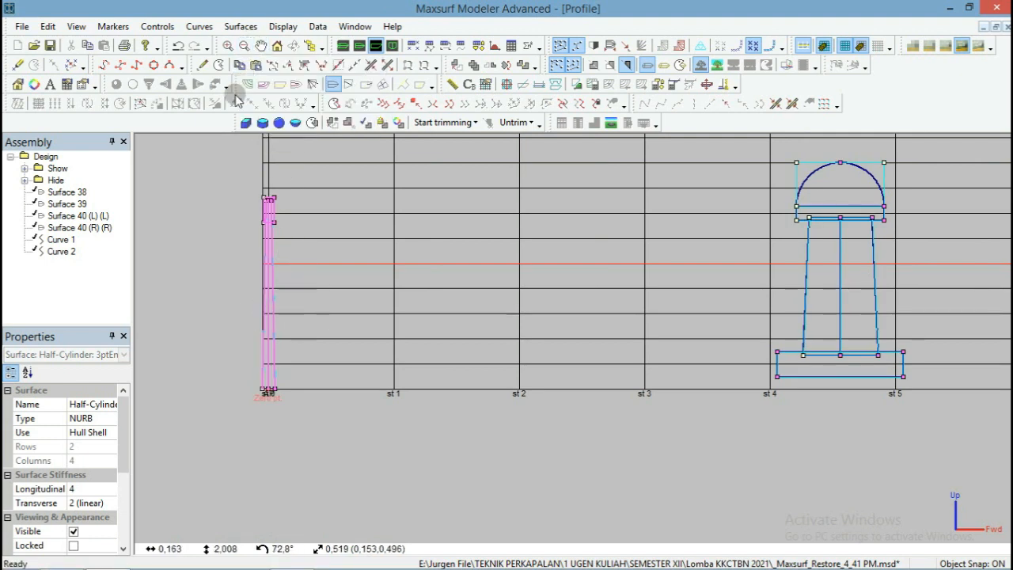
Rotate the selected pole and cylinder 90° about the transverse axis, with the rotation centre at longitudinal 0.05 m, transverse 0 m and vertical 0 m.
left_click(228, 28)
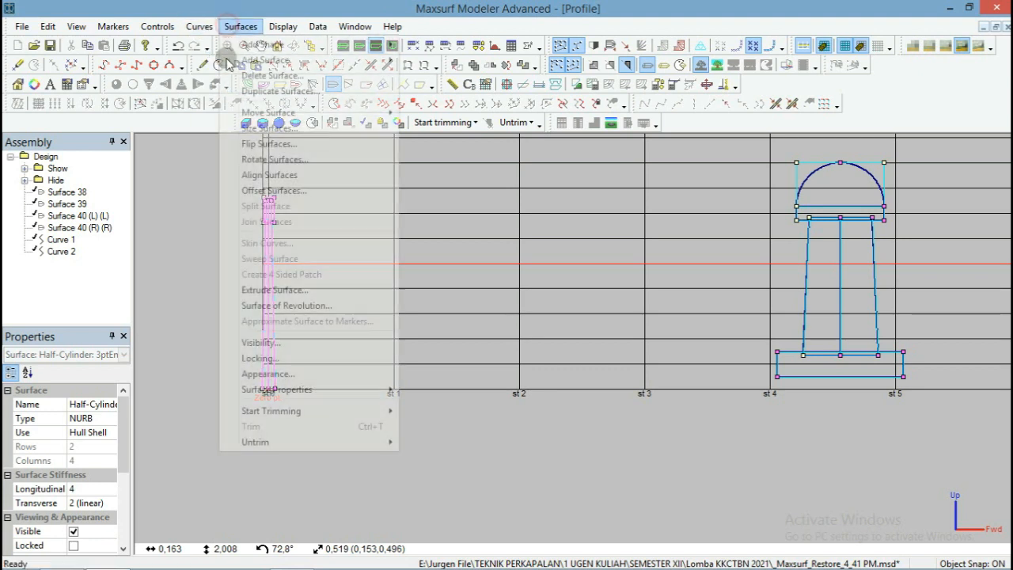
left_click(261, 159)
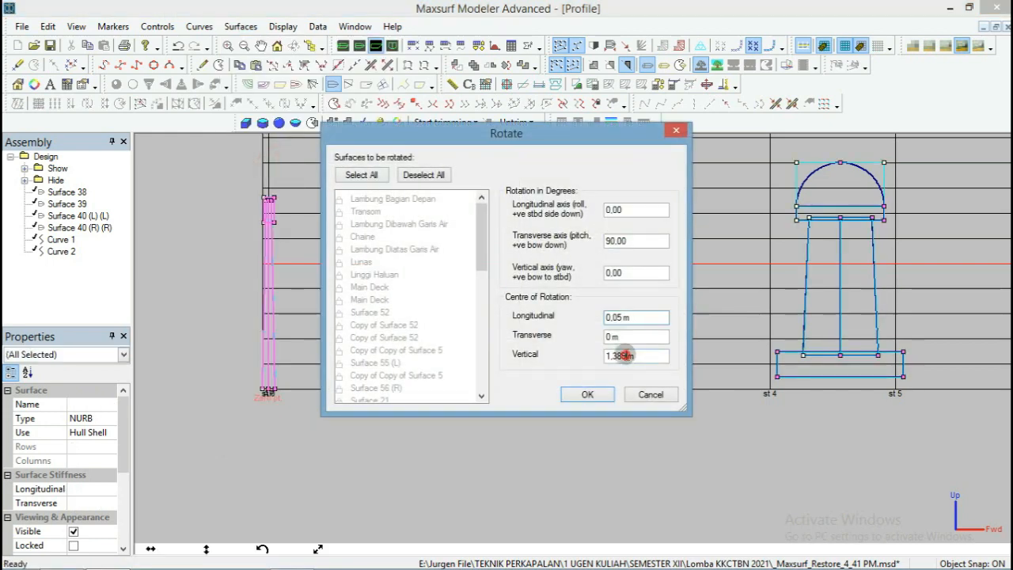
double_click(617, 356)
type("0")
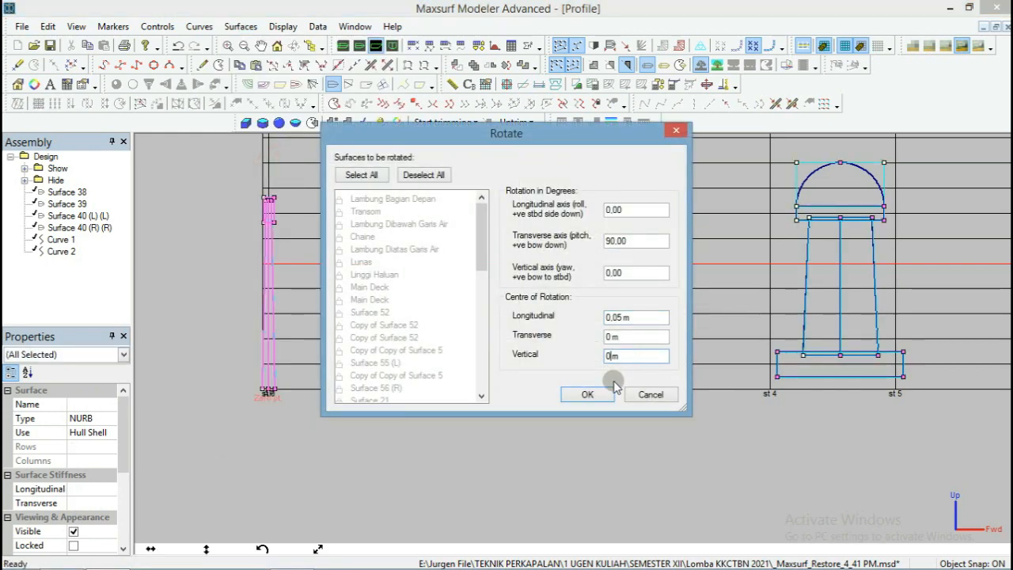
left_click(610, 395)
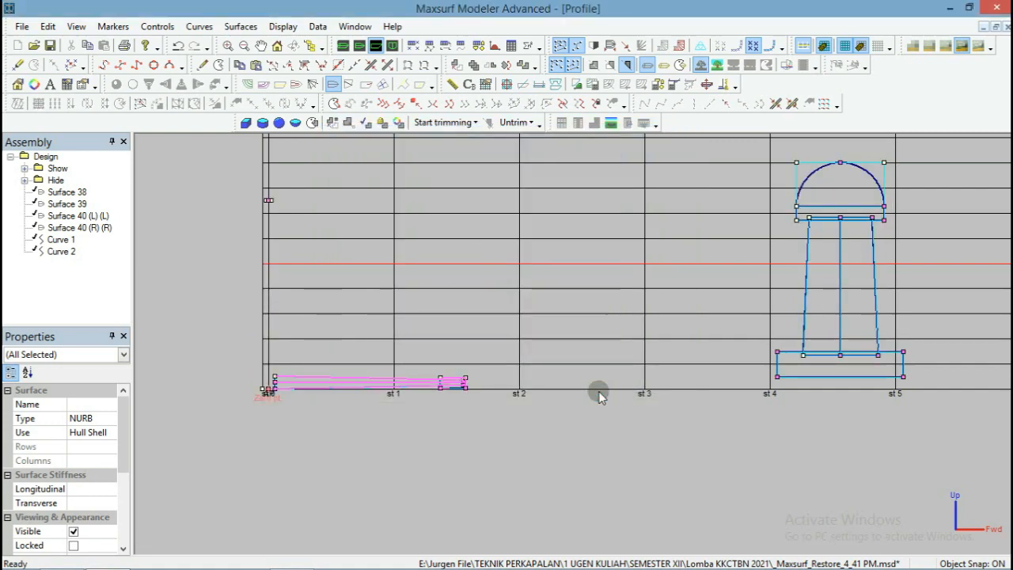
Delete the leftover construction curve at the zero point beside the horizontal pole's thick end.
scroll(382, 399, "down", 2)
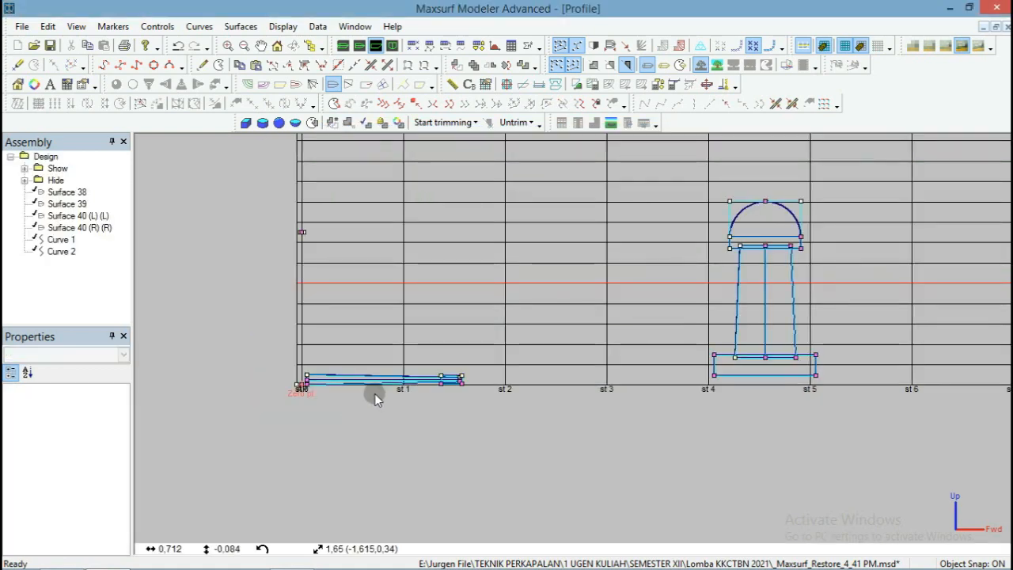
scroll(298, 371, "up", 3)
scroll(299, 372, "up", 5)
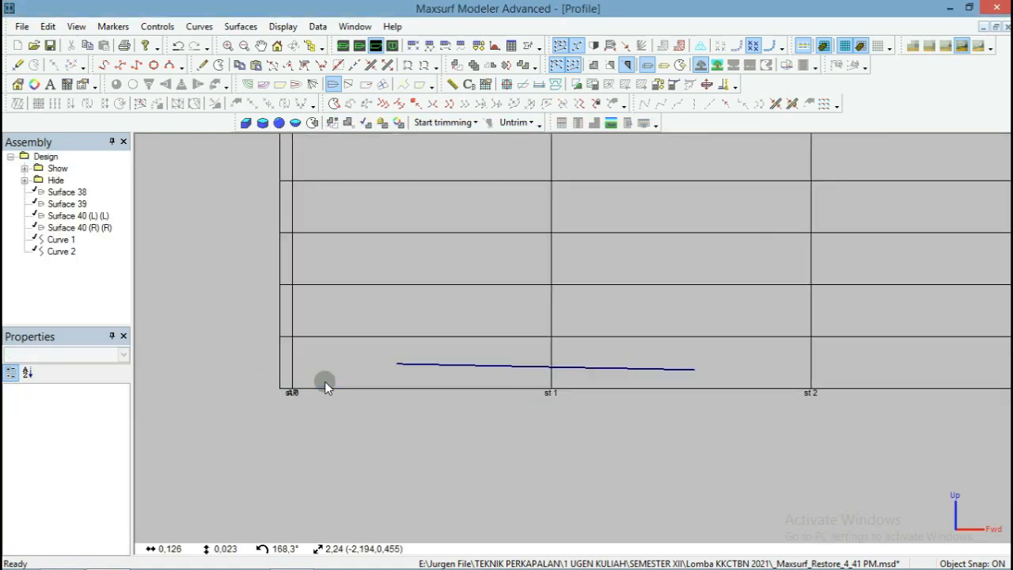
scroll(289, 407, "up", 2)
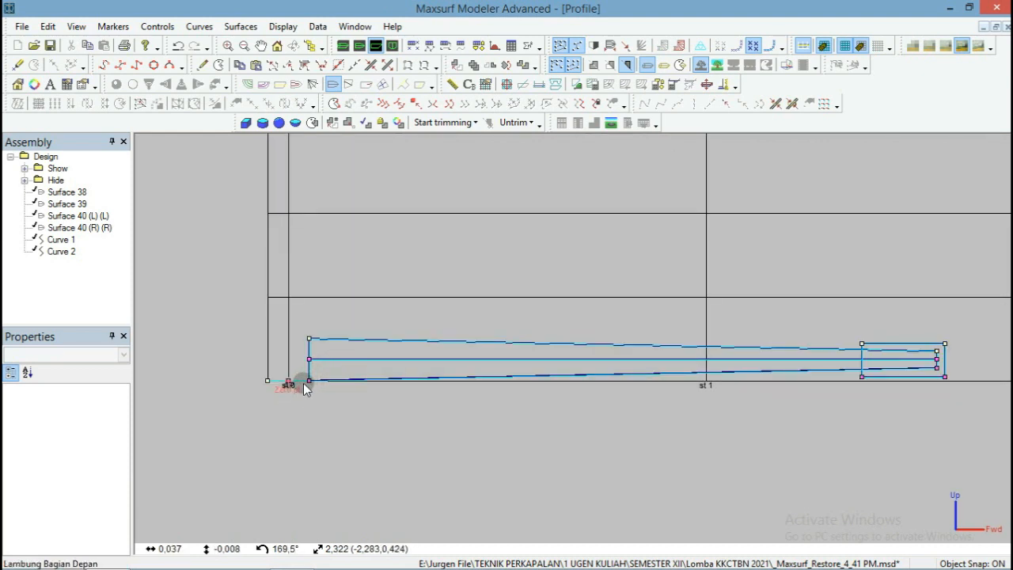
left_click(307, 383)
left_click(295, 385)
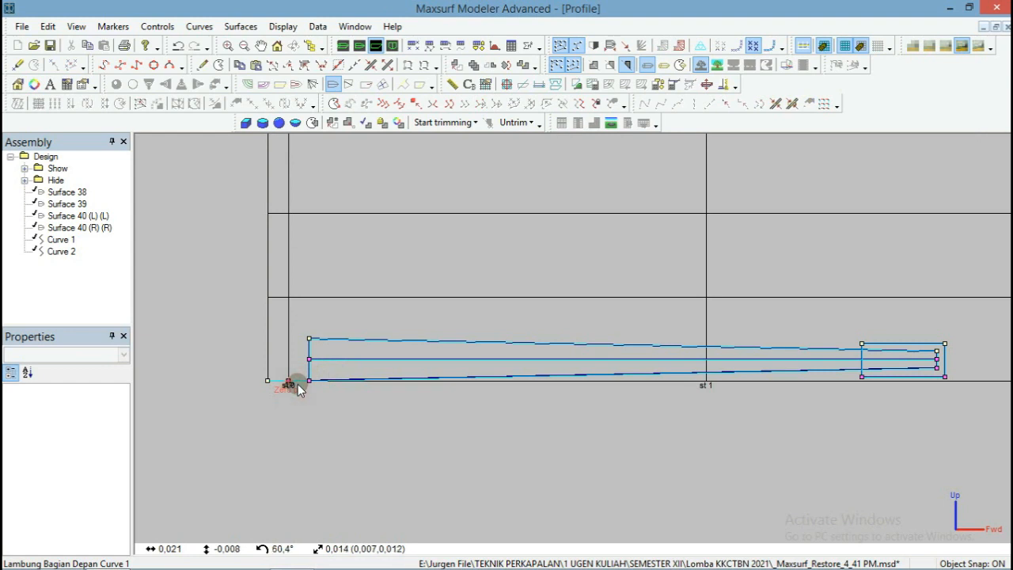
left_click(297, 385)
key("Delete")
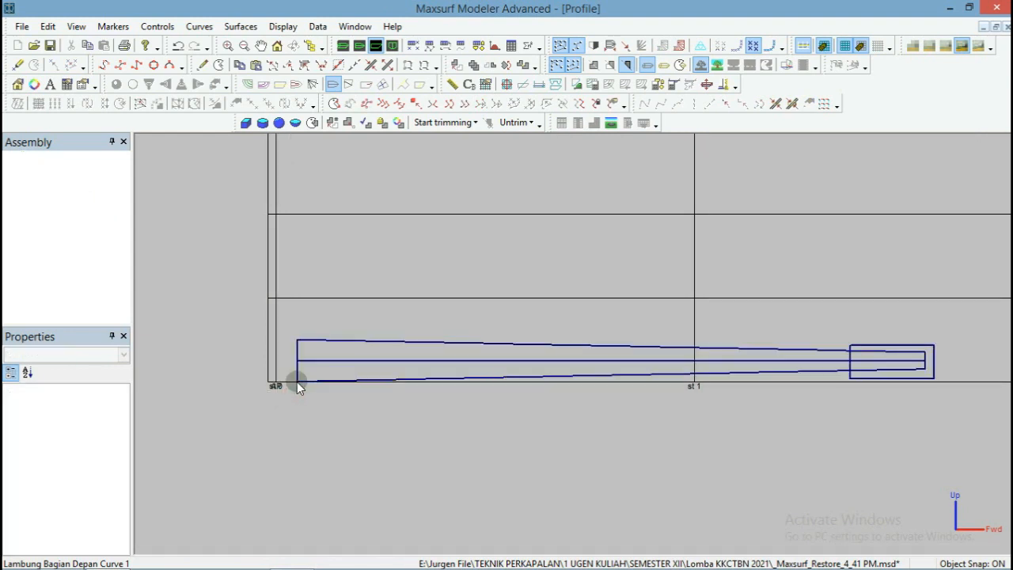
Select the whole horizontal pole with its small cylinder and move it forward and up so its thick end lies inside the domed cap.
scroll(203, 378, "down", 3)
left_click_drag(617, 322, 231, 385)
scroll(231, 386, "down", 2)
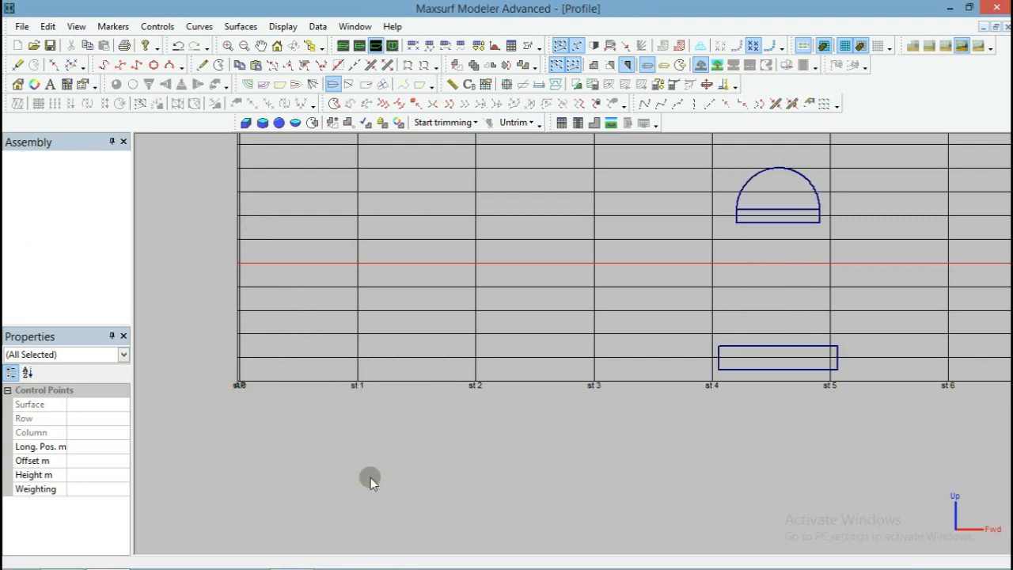
left_click(486, 373)
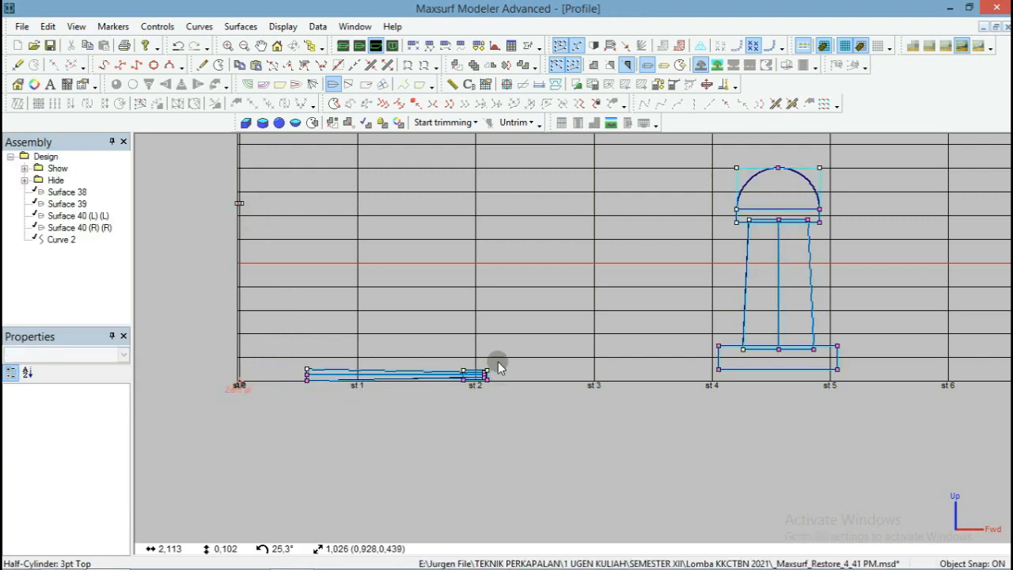
left_click_drag(498, 362, 307, 444)
left_click_drag(560, 332, 796, 196)
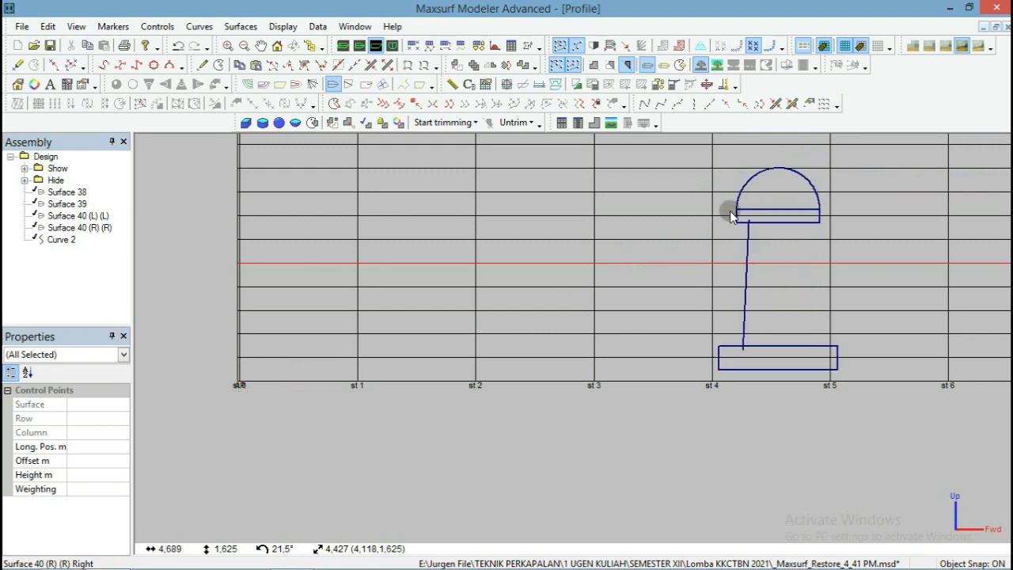
scroll(354, 331, "down", 5)
scroll(750, 251, "up", 2)
scroll(750, 251, "up", 2)
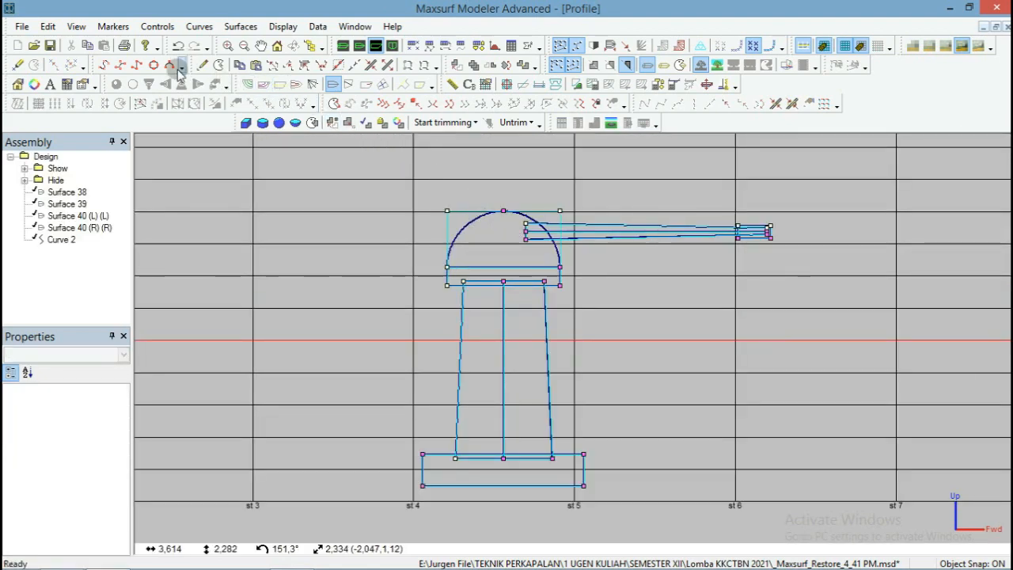
Draw a straight-segment gunstock-shaped curve with a lower grip just aft of the dome, and shift the grip's two aft points slightly forward.
left_click(137, 65)
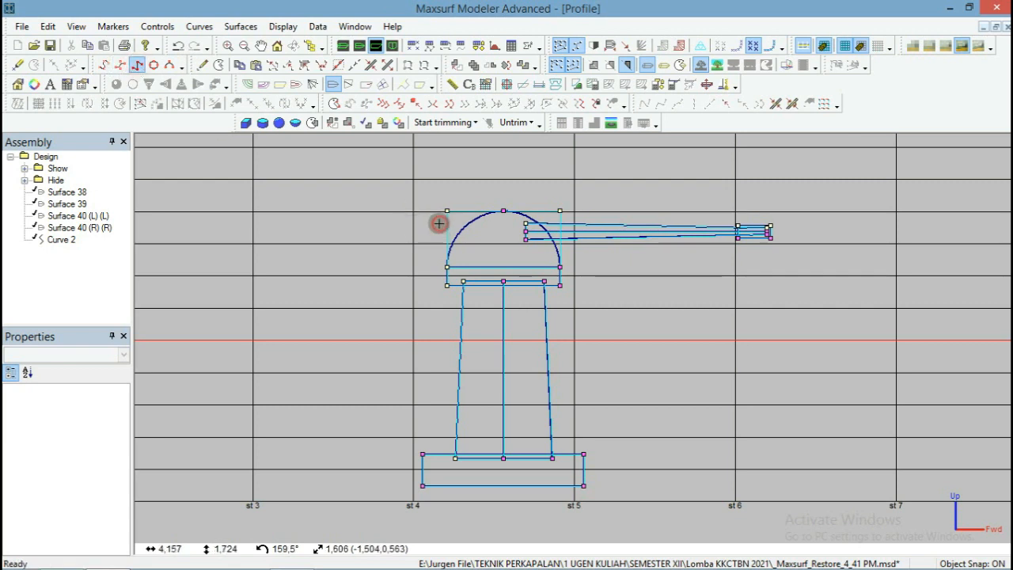
left_click(439, 224)
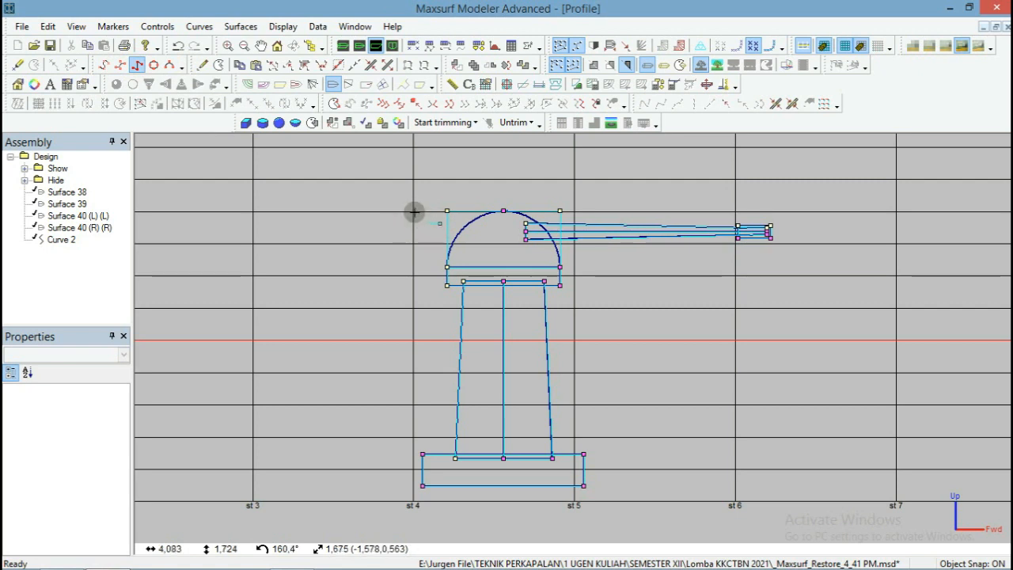
left_click(414, 212)
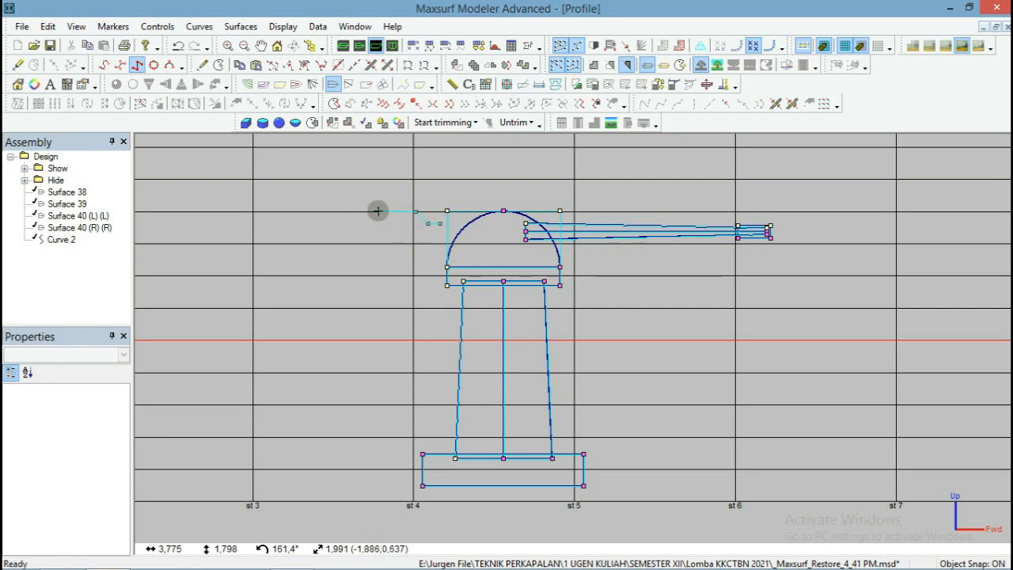
left_click(378, 211)
left_click(362, 227)
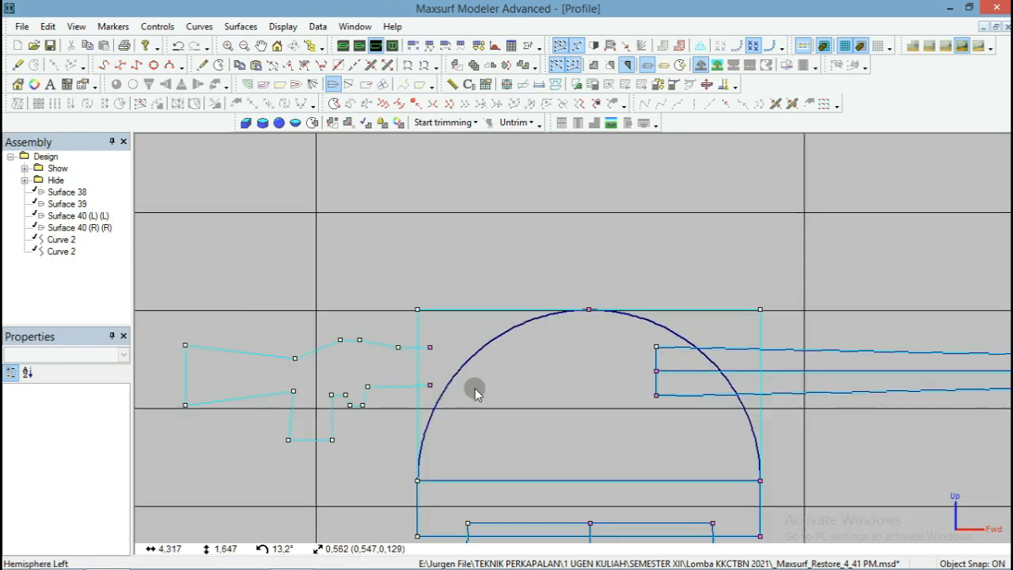
left_click_drag(312, 386, 293, 441)
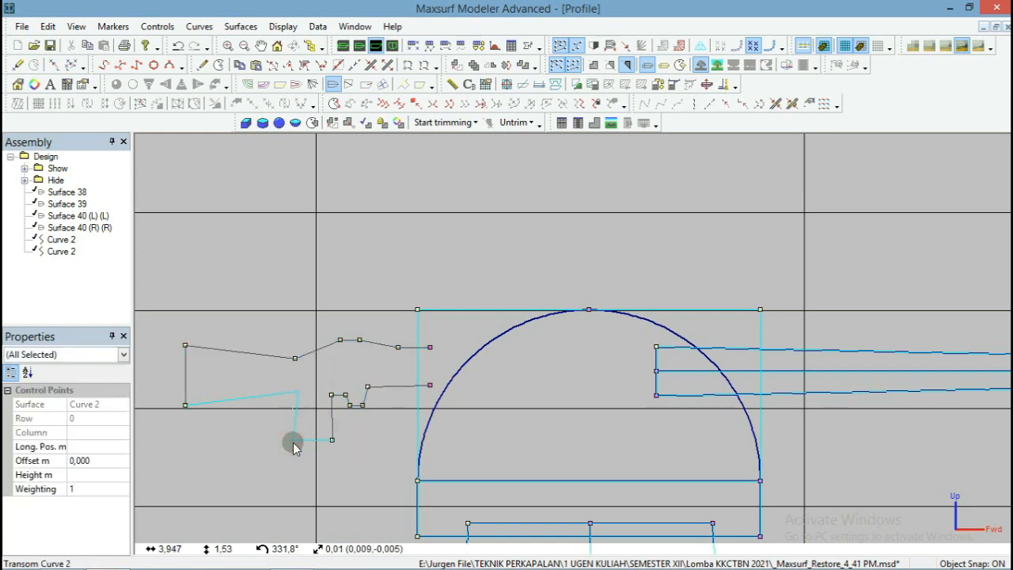
left_click_drag(293, 442, 293, 441)
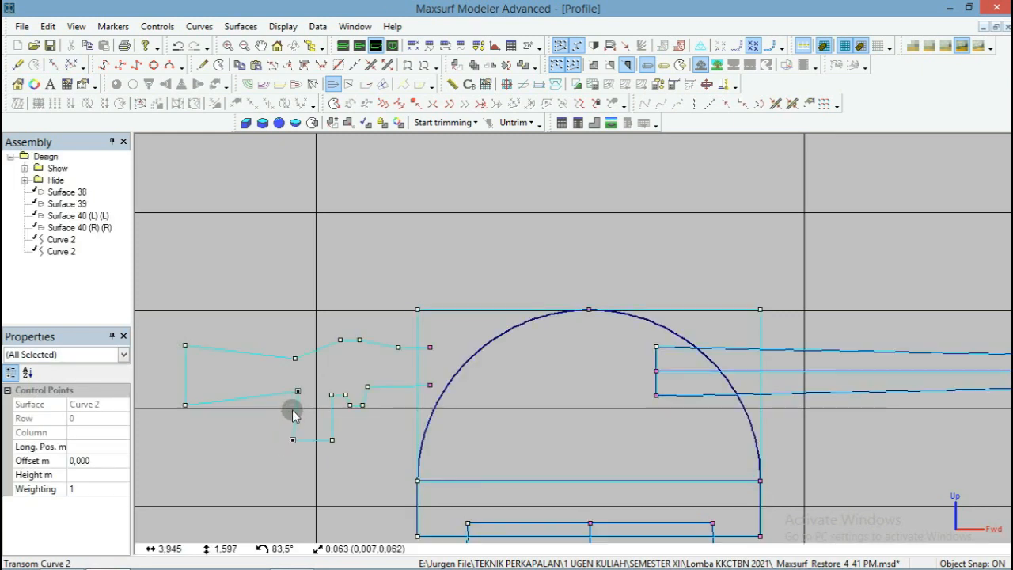
Undo the last control point edit, and shift the lower grip and notch points of the stock curve slightly aft.
key("ctrl+z")
left_click_drag(463, 378, 326, 440)
left_click(328, 442)
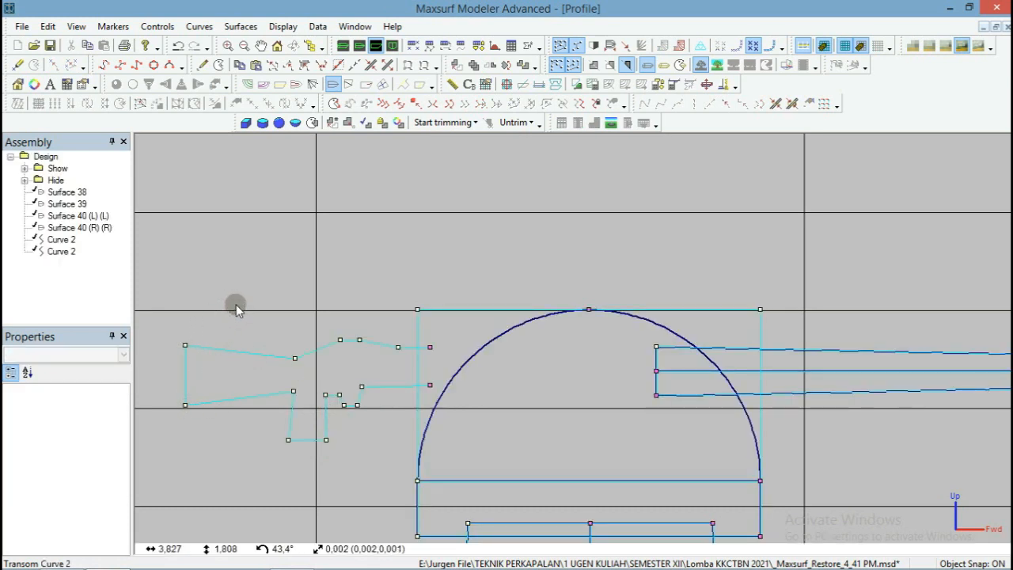
scroll(395, 309, "down", 1)
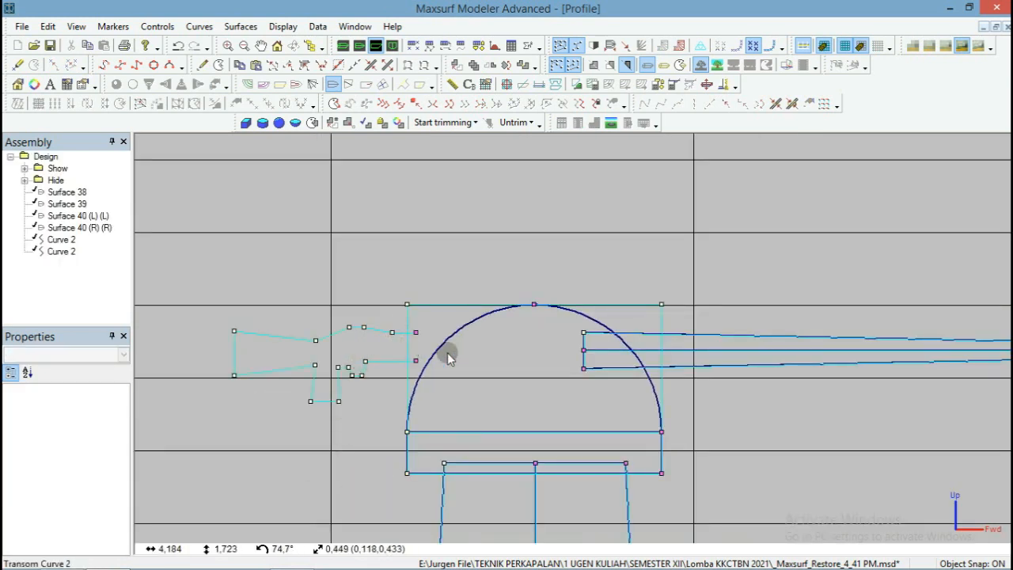
scroll(501, 343, "up", 1)
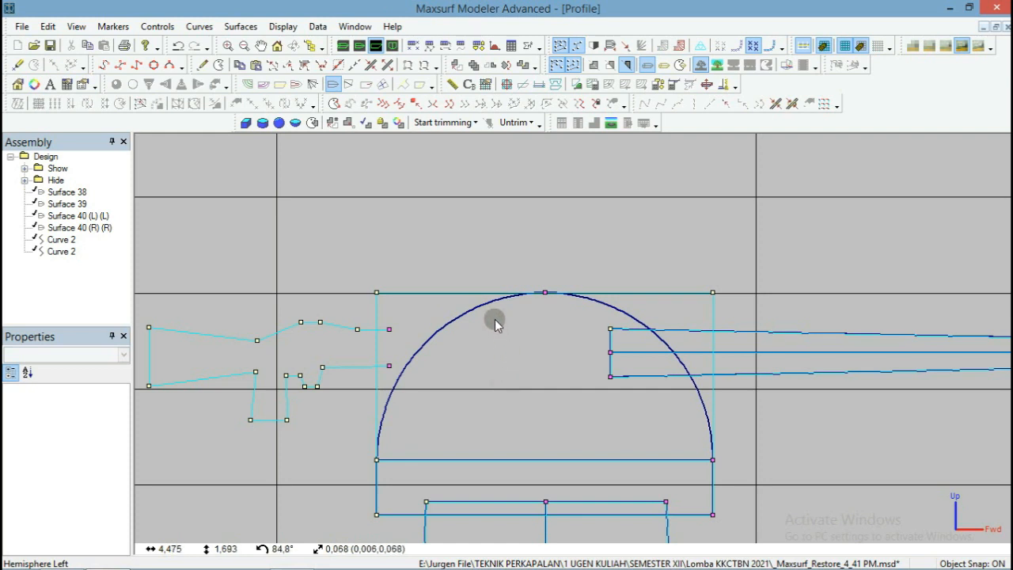
left_click(383, 239)
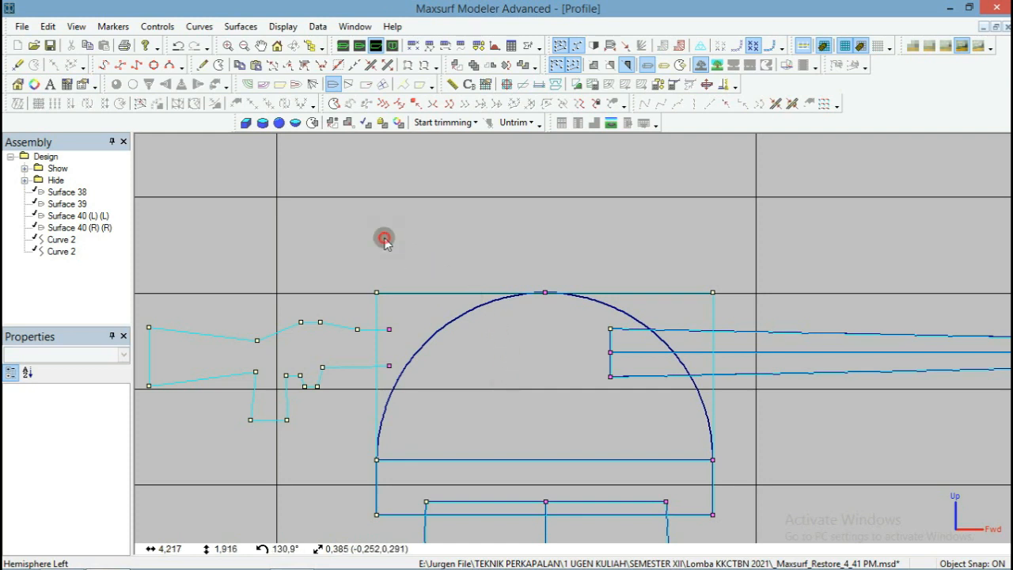
Add a longitudinal, symmetrical box shape with closed ends, 0,7 m long, 0,2 m wide and 0,3 m high.
left_click(247, 122)
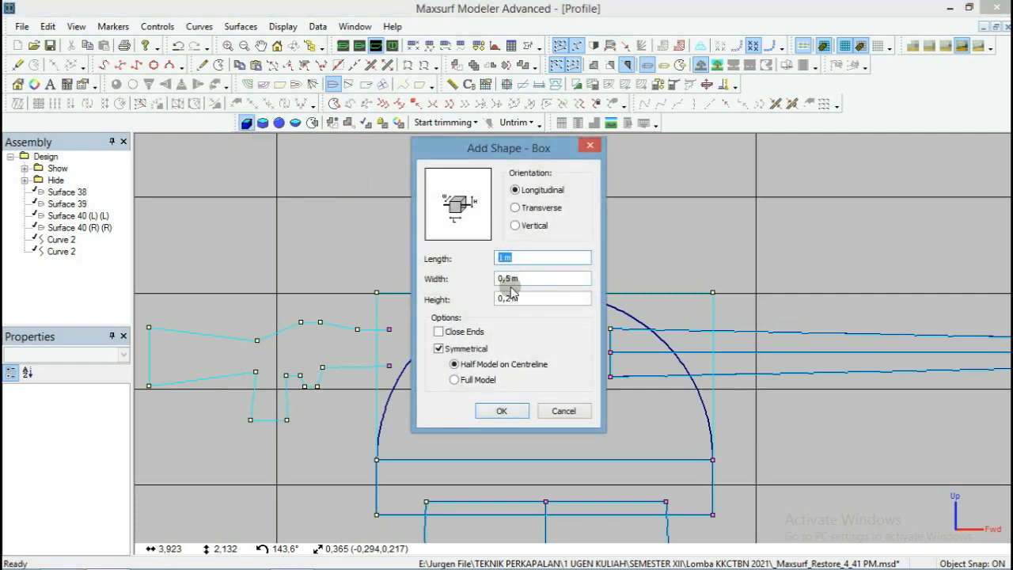
type("0,7")
key("Tab")
type("0,2")
key("Tab")
type("0,3")
key("Tab")
key("space")
left_click(492, 410)
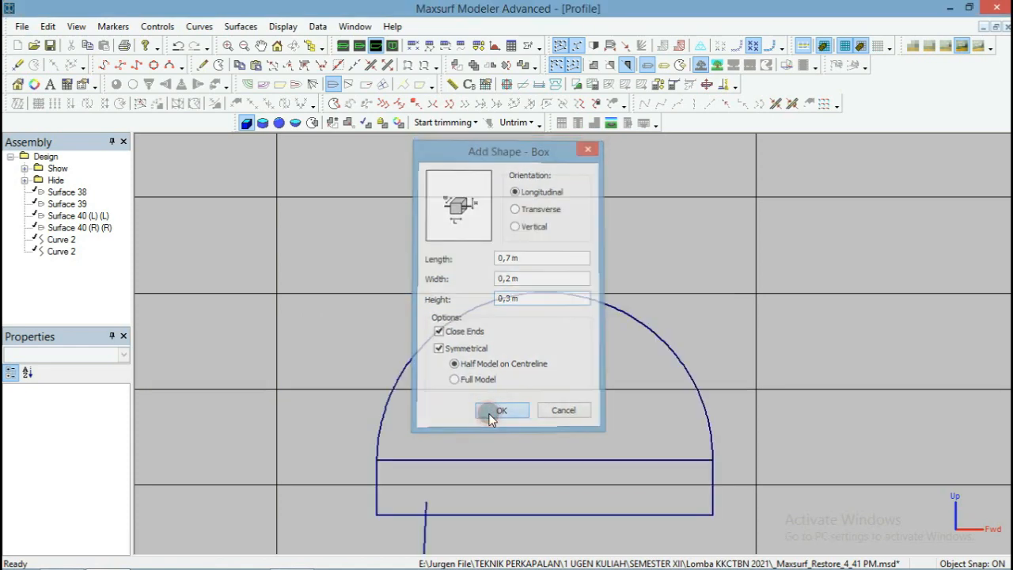
Move the new box from near station 19 aft to above the gun barrel, between stations 5 and 6.
scroll(379, 357, "down", 9)
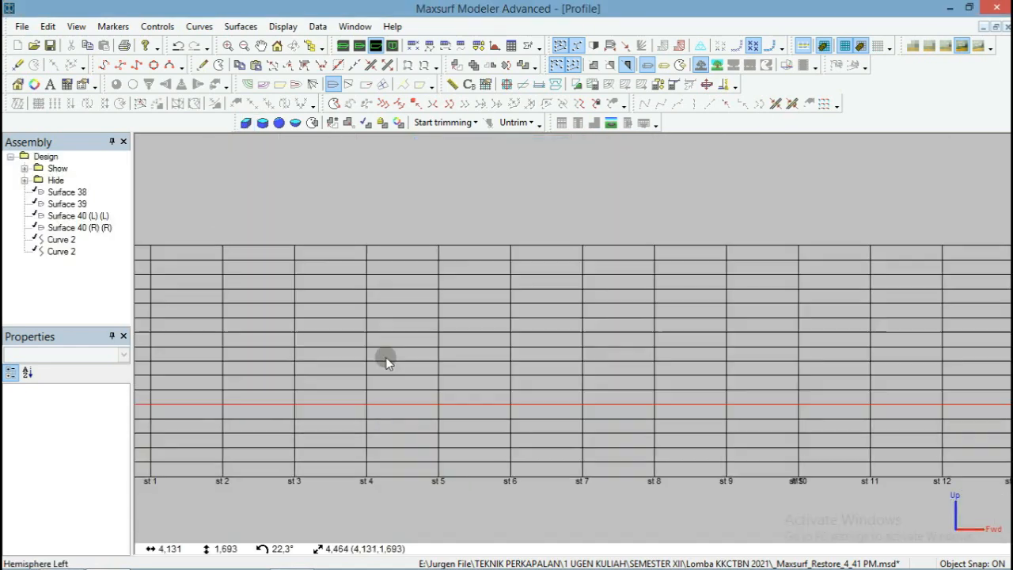
scroll(547, 355, "down", 6)
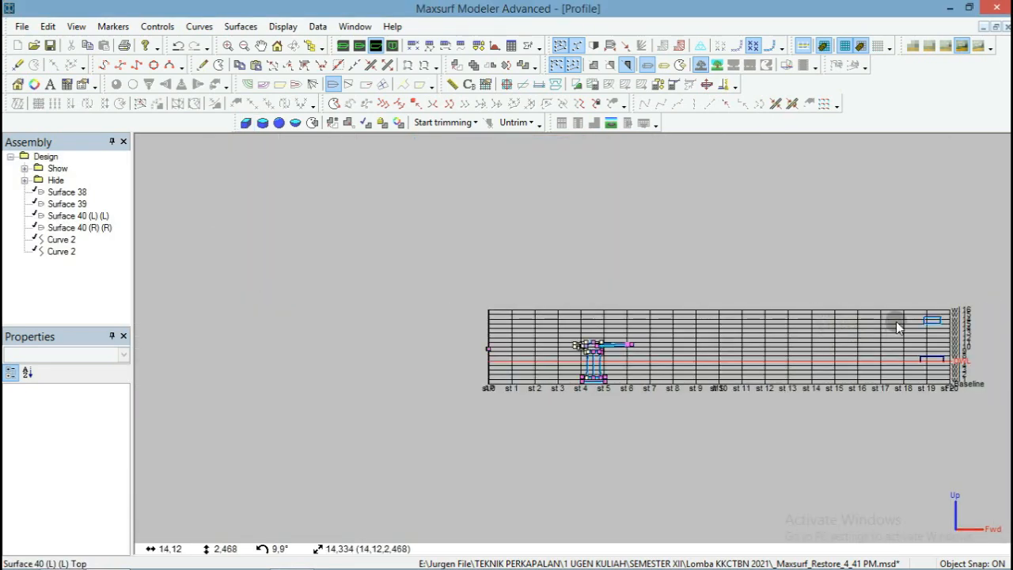
left_click_drag(898, 328, 963, 286)
left_click_drag(924, 325, 613, 346)
scroll(609, 353, "up", 5)
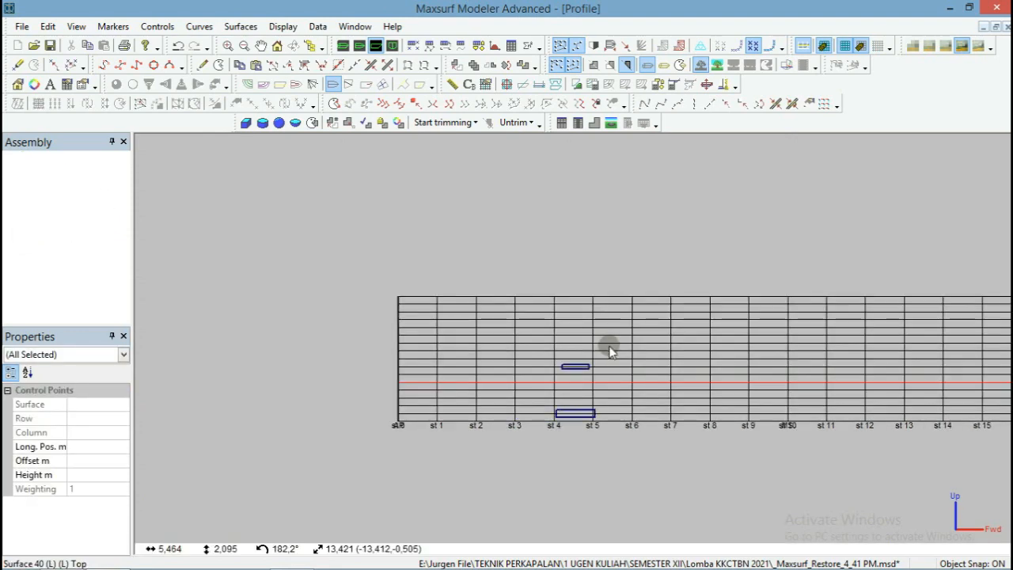
Move the whole box further aft and down so it sits just above the turret dome.
key("ctrl+a")
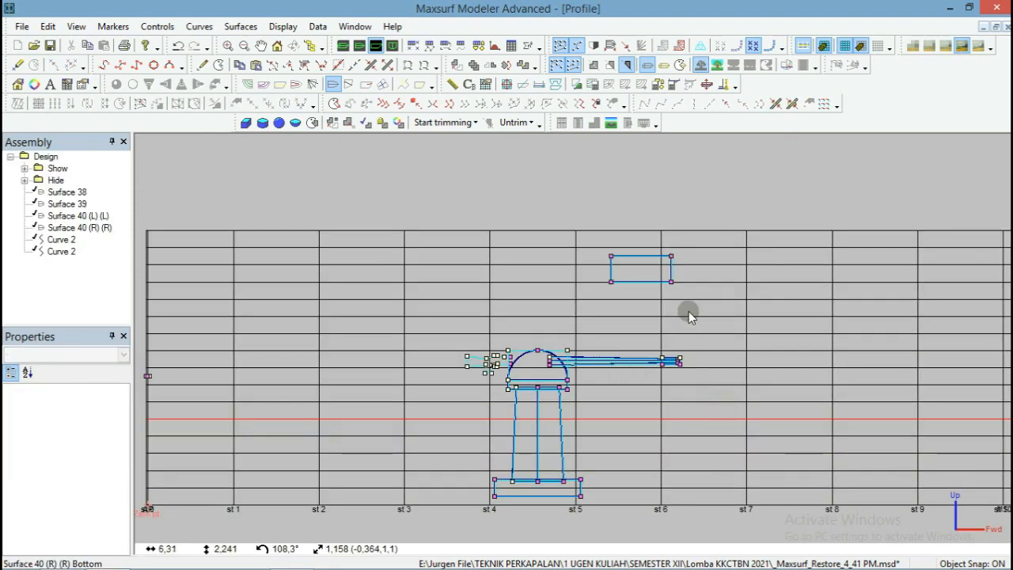
scroll(688, 311, "up", 1)
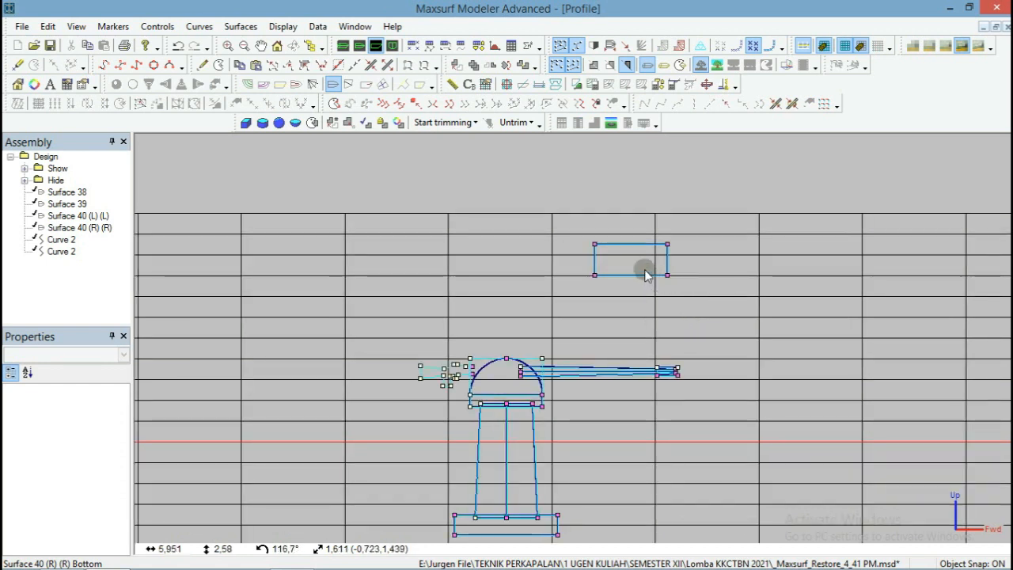
left_click_drag(704, 208, 480, 337)
left_click(460, 342)
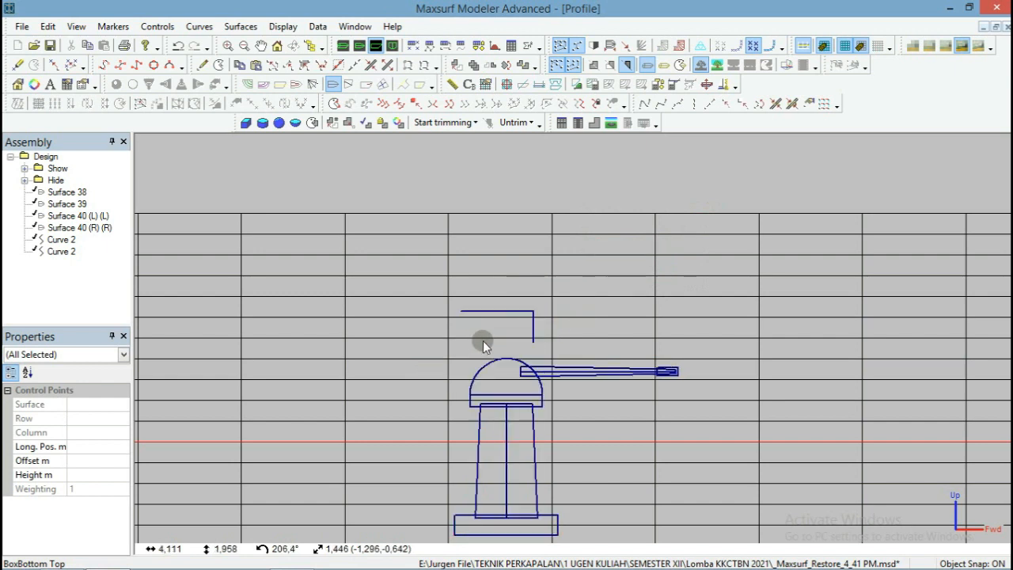
scroll(490, 339, "up", 2)
left_click_drag(603, 333, 426, 330)
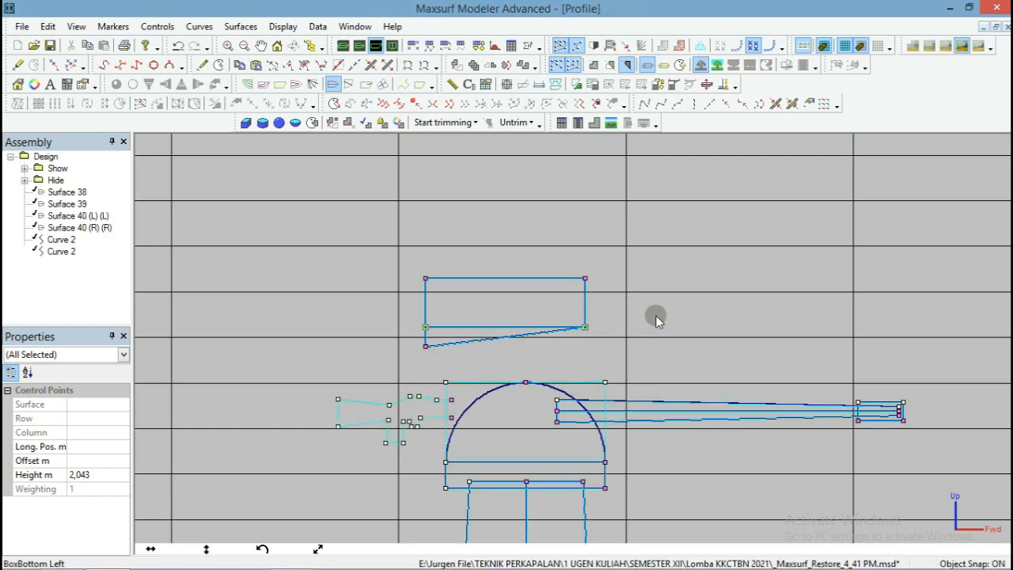
key("ctrl+z")
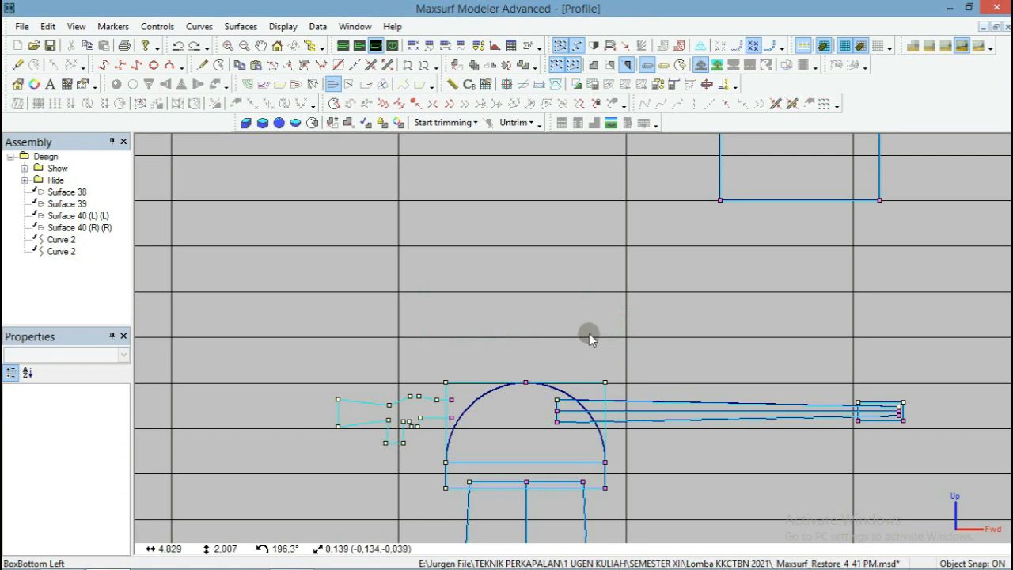
key("ctrl+z")
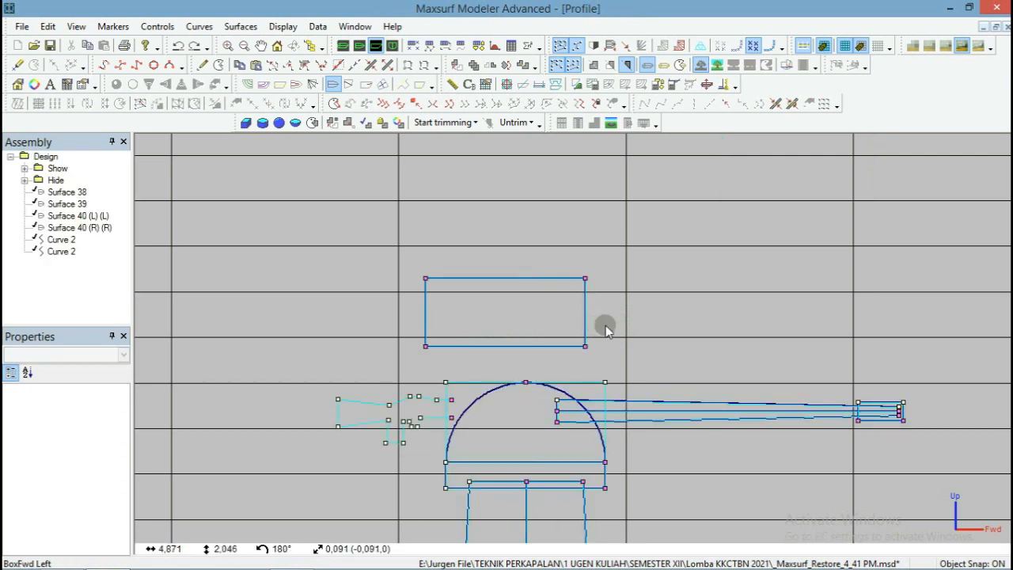
Raise the box's bottom edge by about 0,15 m and move its forward edge aft to longitudinal position 4,711 m.
left_click_drag(606, 325, 364, 370)
left_click_drag(426, 346, 431, 313)
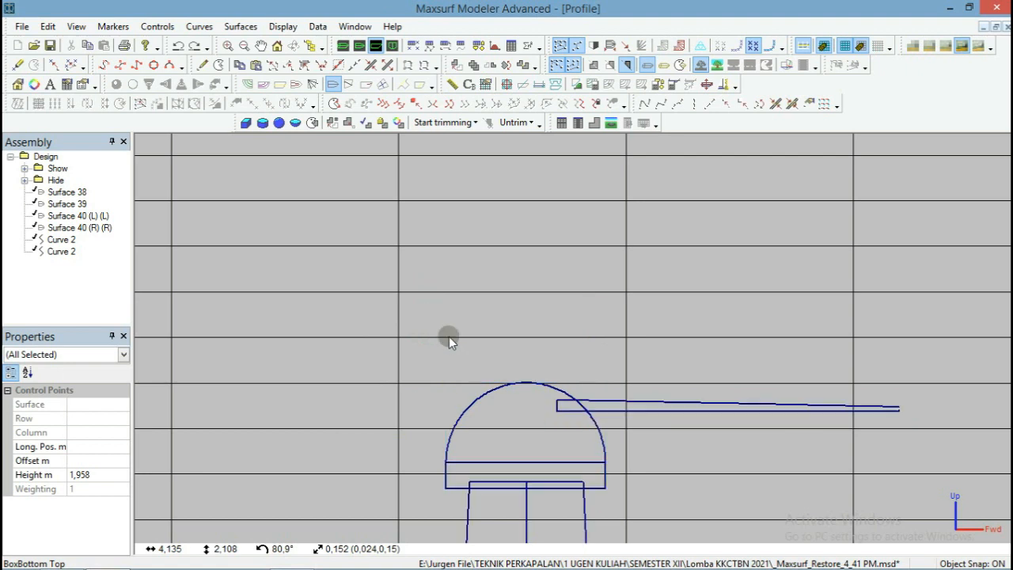
scroll(550, 292, "up", 3)
left_click_drag(623, 242, 578, 325)
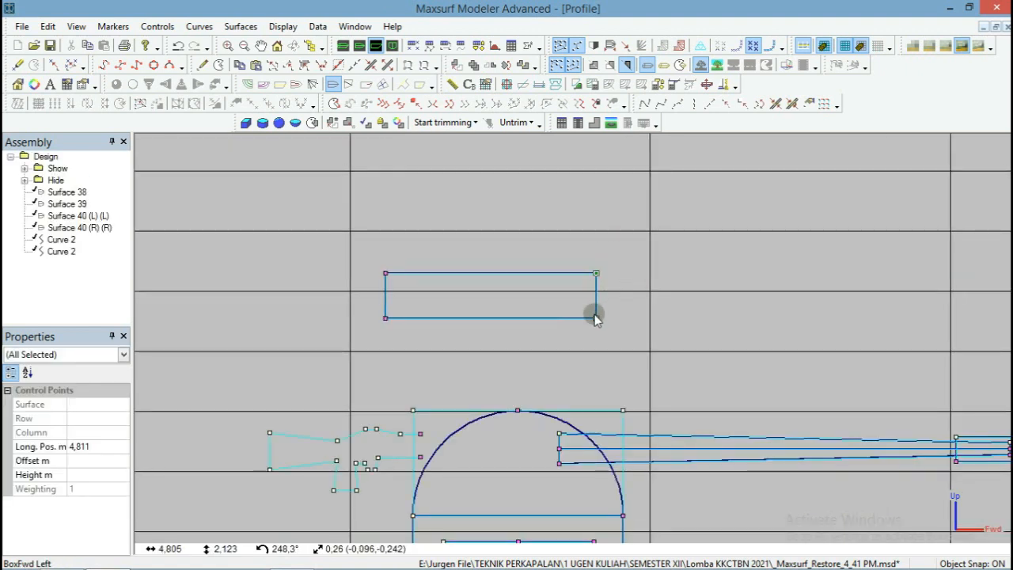
left_click_drag(596, 318, 567, 318)
left_click(606, 325)
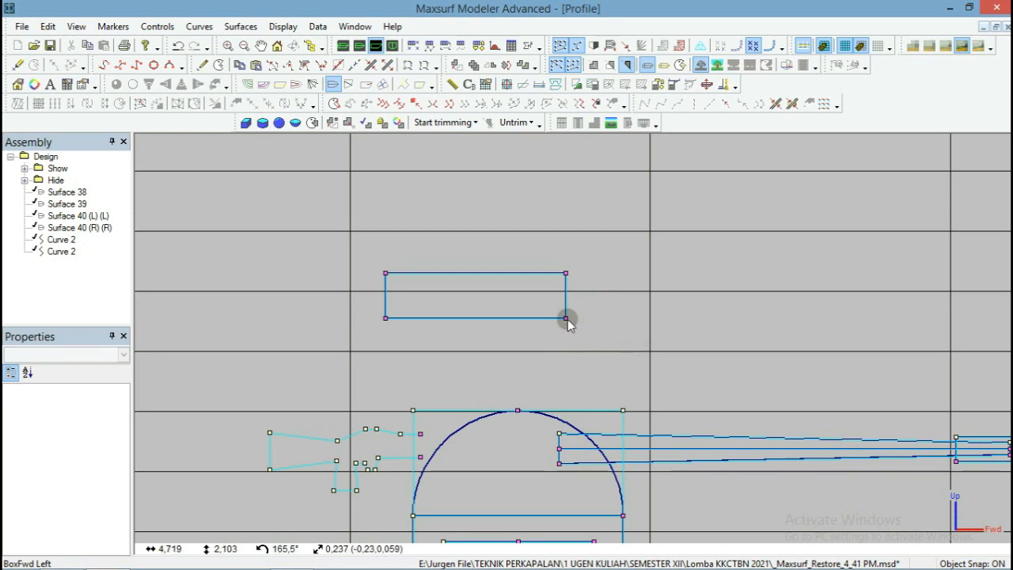
left_click(567, 319)
left_click(617, 277)
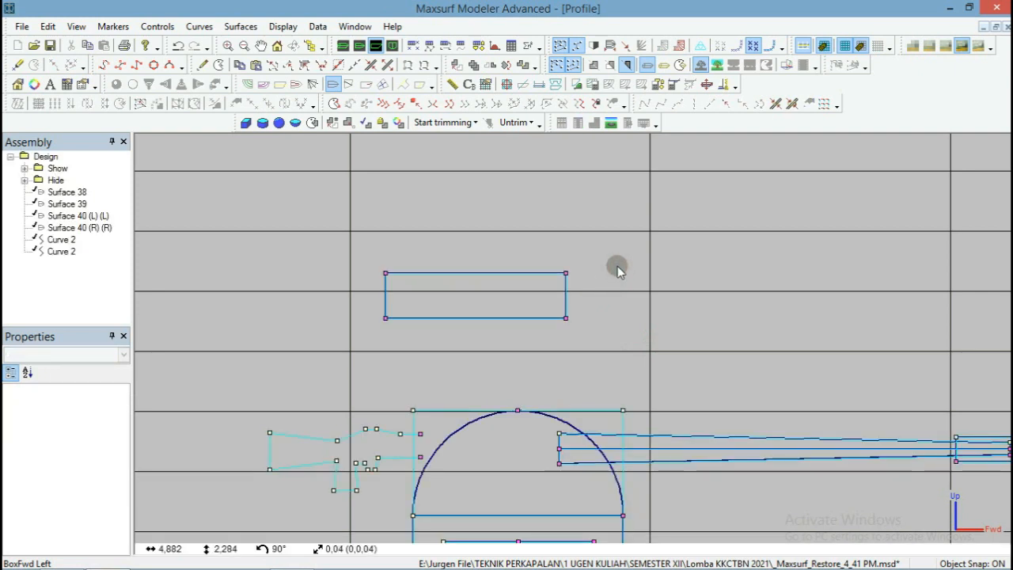
Move the box's forward edge a little further aft to shorten the box.
left_click_drag(606, 259, 399, 346)
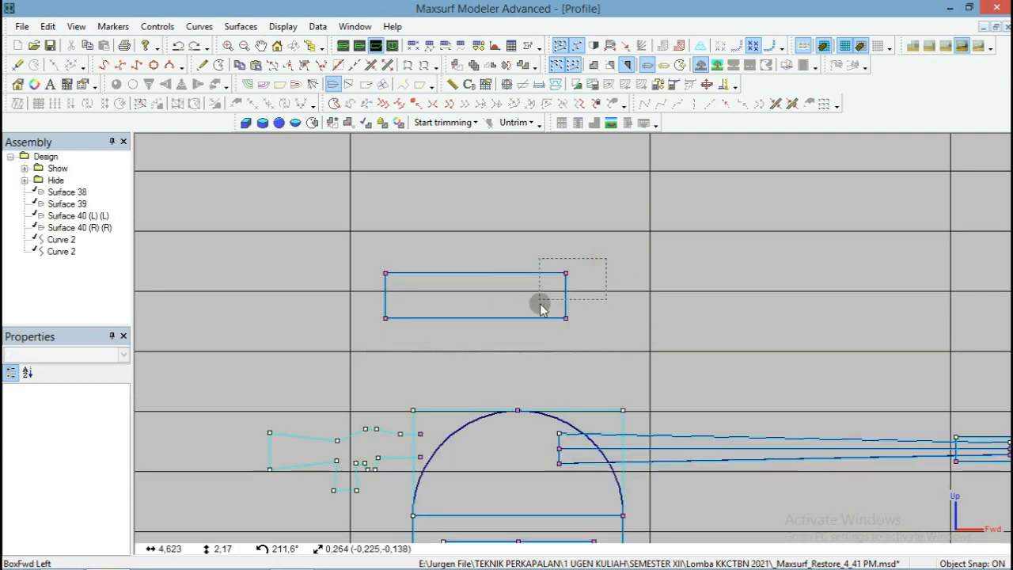
left_click_drag(542, 307, 566, 319)
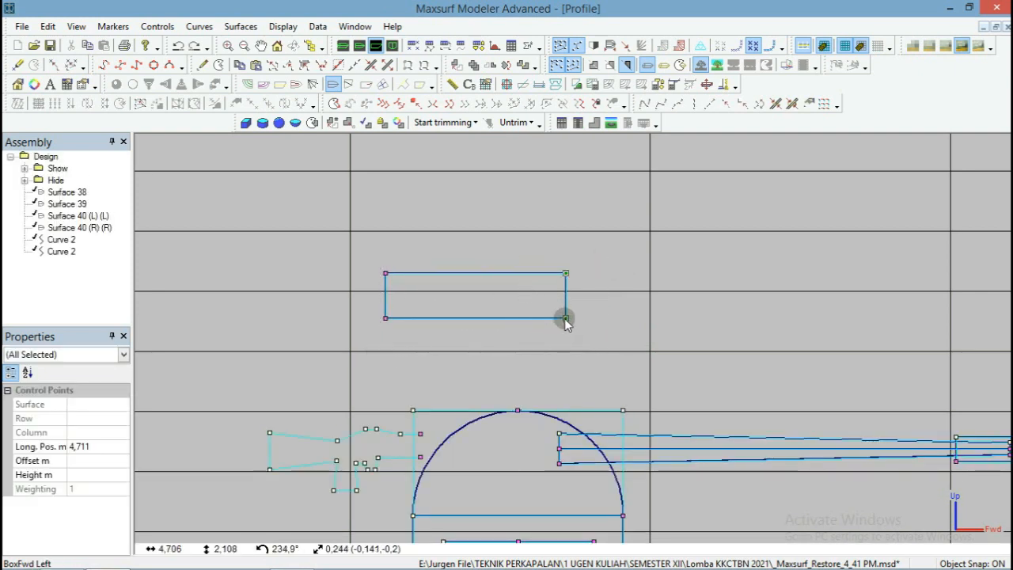
left_click_drag(558, 318, 384, 322)
Move the whole box down over the turret dome, with its aft edge meeting the open ends of the stock curve.
left_click_drag(607, 250, 364, 337)
left_click_drag(552, 324, 585, 476)
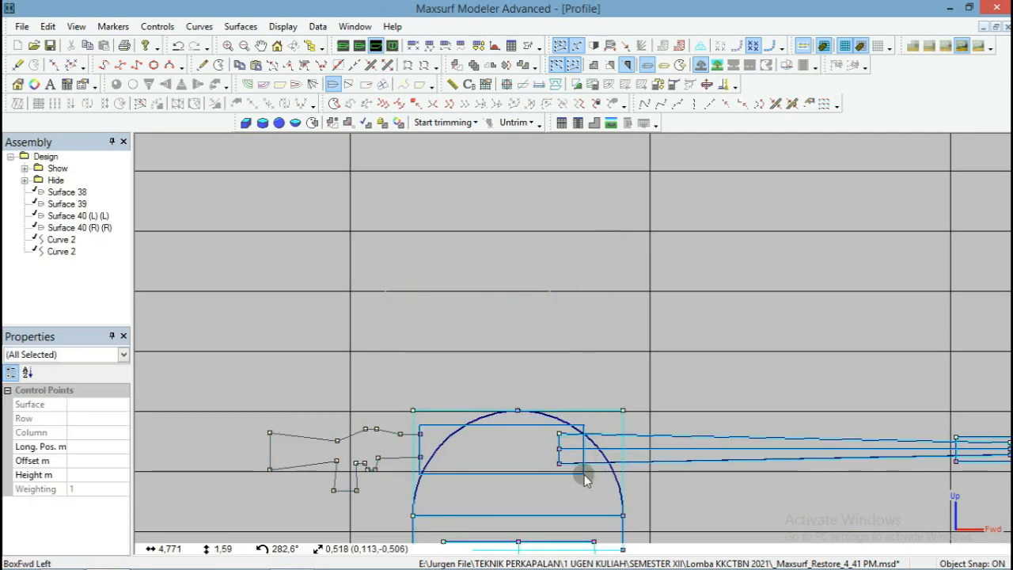
scroll(504, 453, "up", 3)
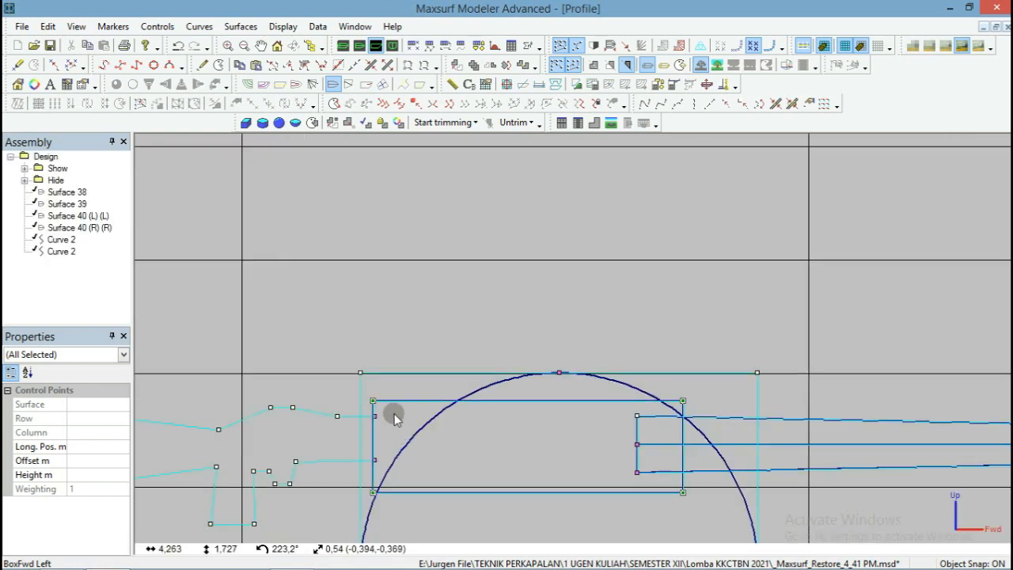
scroll(673, 317, "down", 2)
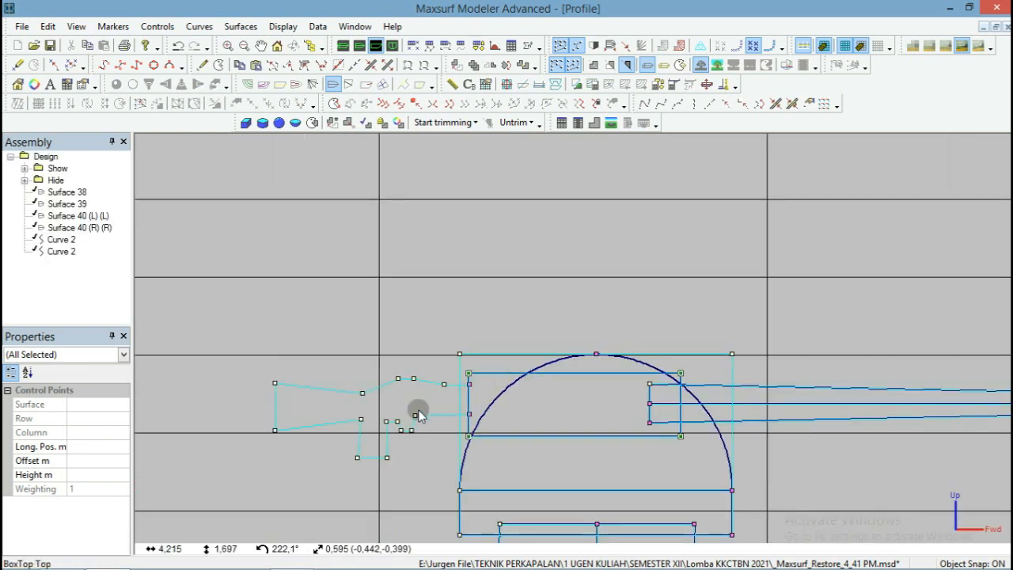
scroll(419, 415, "up", 1)
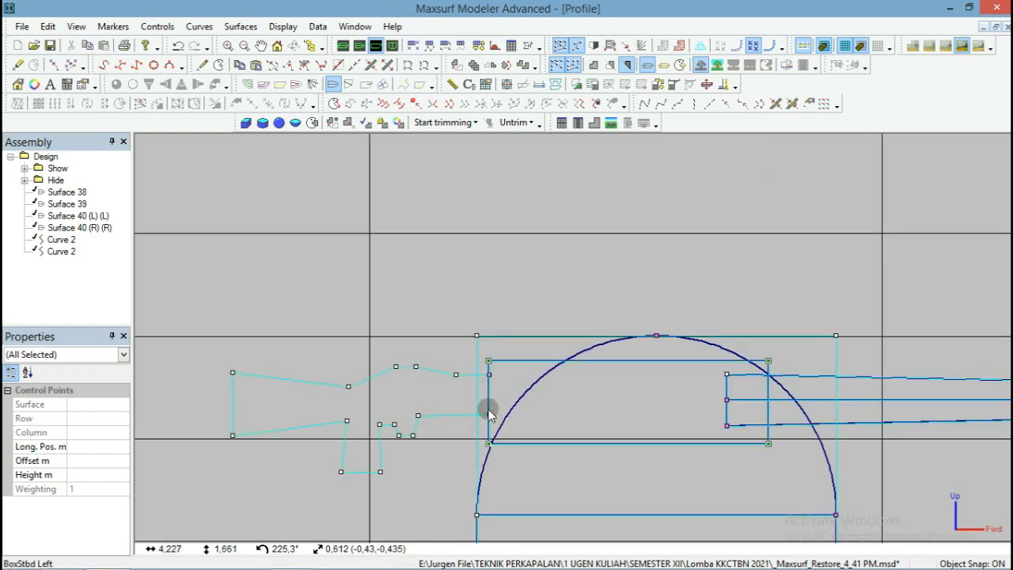
scroll(439, 425, "up", 1)
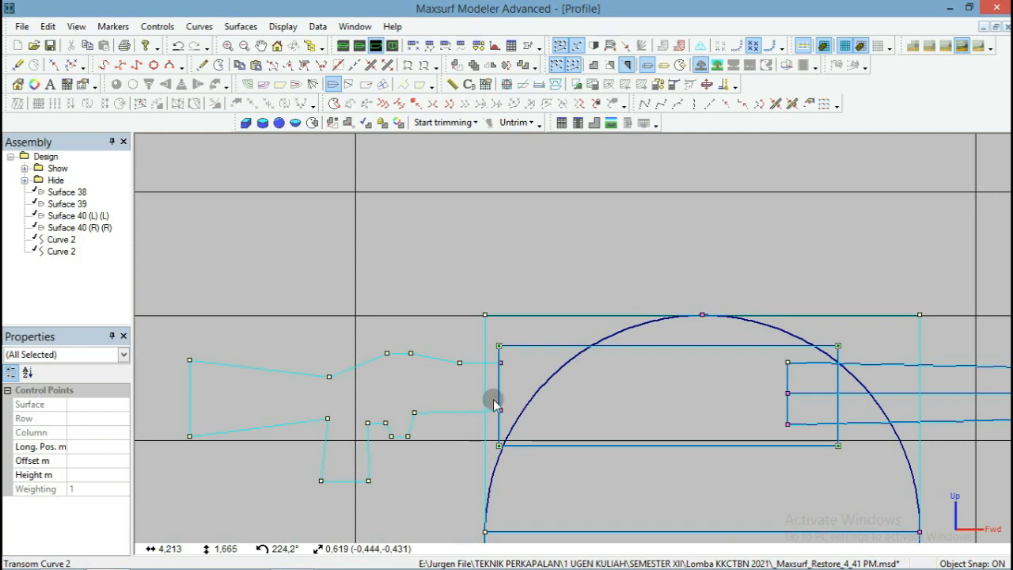
scroll(576, 340, "down", 1)
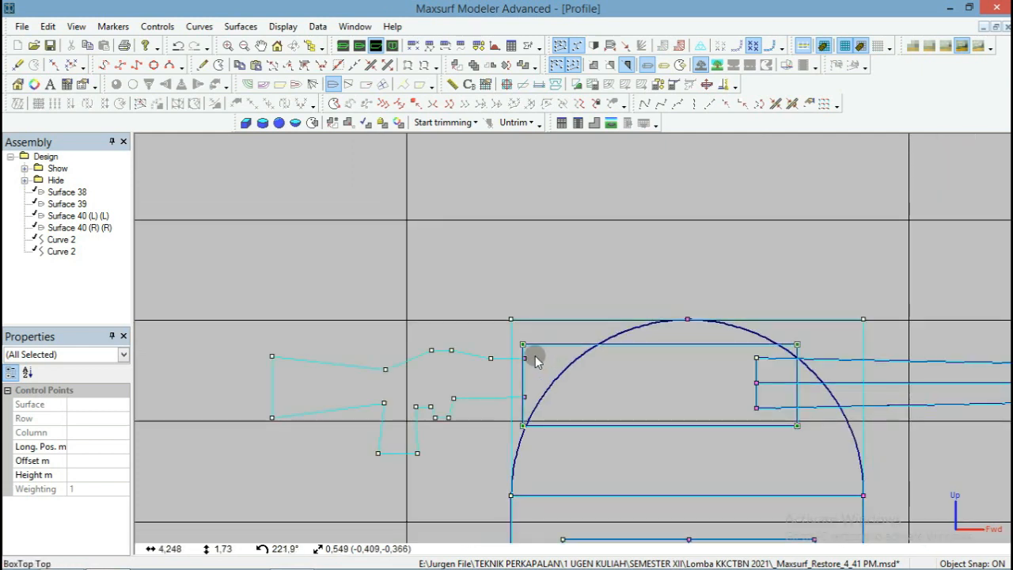
Select only the stock curve's control points and shift the curve about 0,03 m forward so its open ends overlap the box.
left_click_drag(236, 458, 235, 463)
left_click_drag(567, 317, 269, 472)
left_click_drag(556, 299, 510, 357)
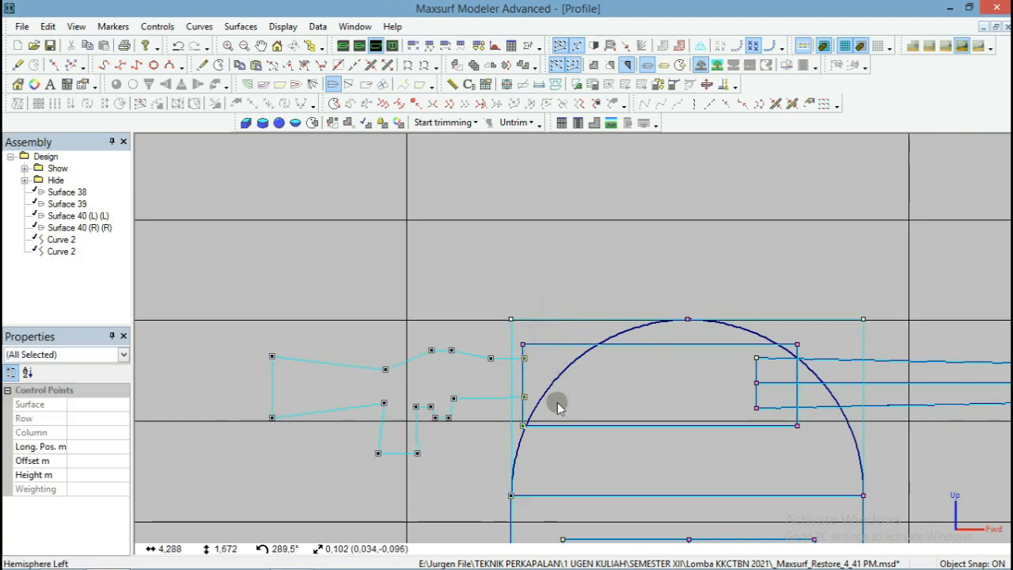
left_click(521, 445)
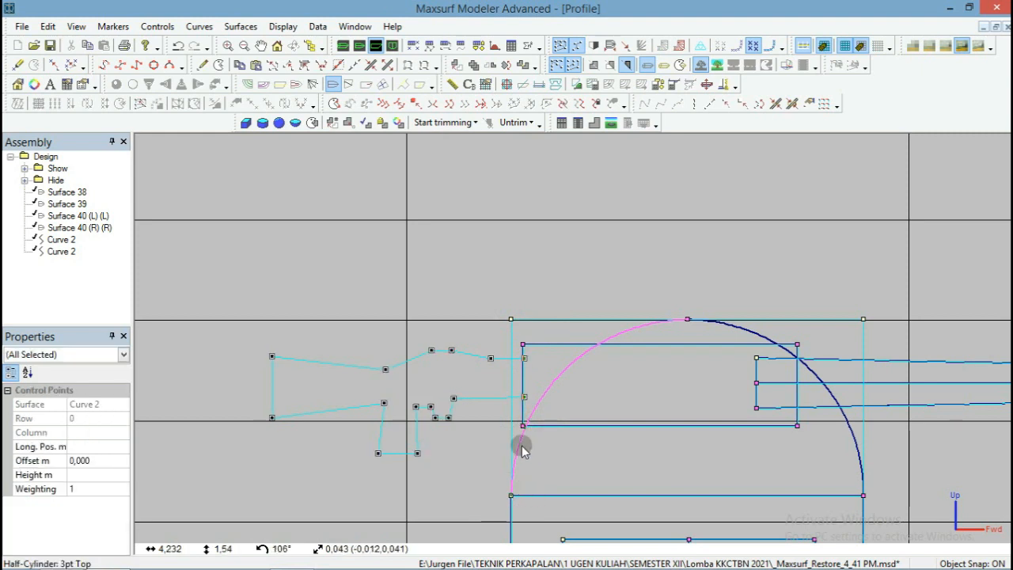
mouse_move(418, 456)
left_mouse_down()
mouse_move(444, 453)
mouse_move(434, 450)
left_mouse_up()
Move the gun barrel forward to the front of the dome and extend the box's forward edge to longitudinal position 4,882 m.
left_click(617, 258)
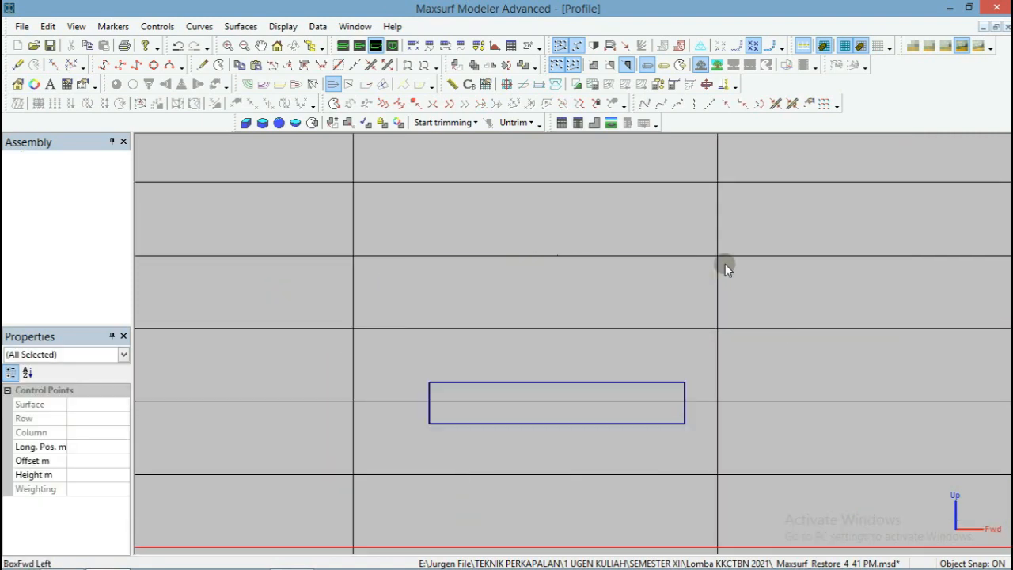
left_click_drag(724, 263, 676, 328)
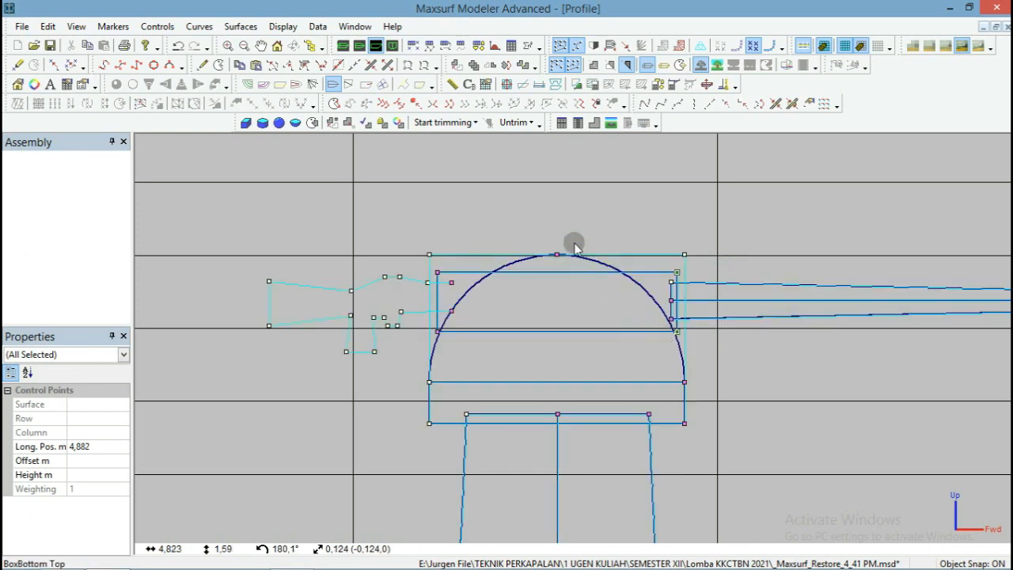
left_click(579, 208)
Break the stock curve at the aft and forward upper corners of the small guard notch.
scroll(443, 309, "down", 2)
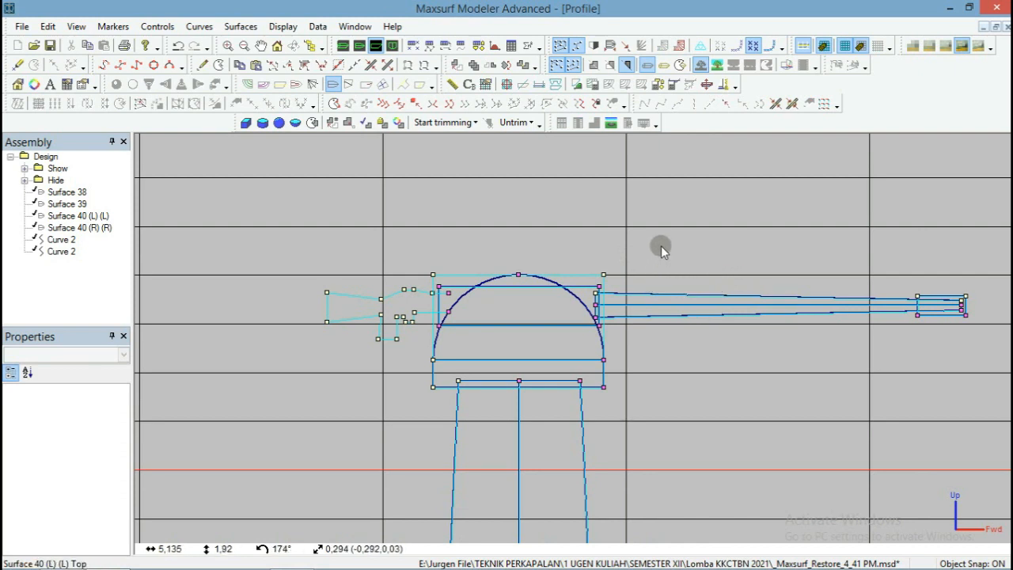
scroll(477, 287, "up", 1)
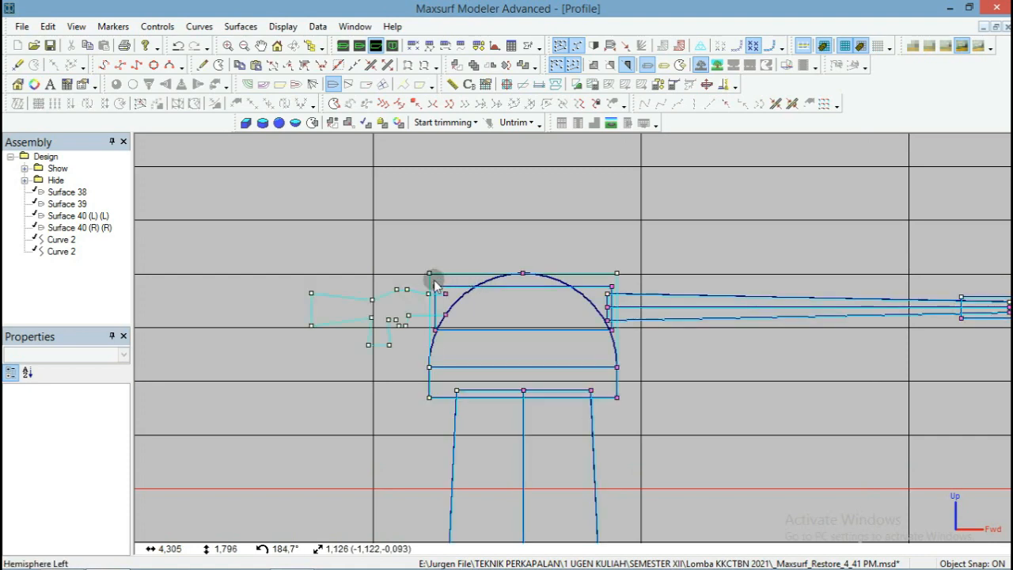
scroll(434, 285, "down", 5)
scroll(413, 294, "up", 5)
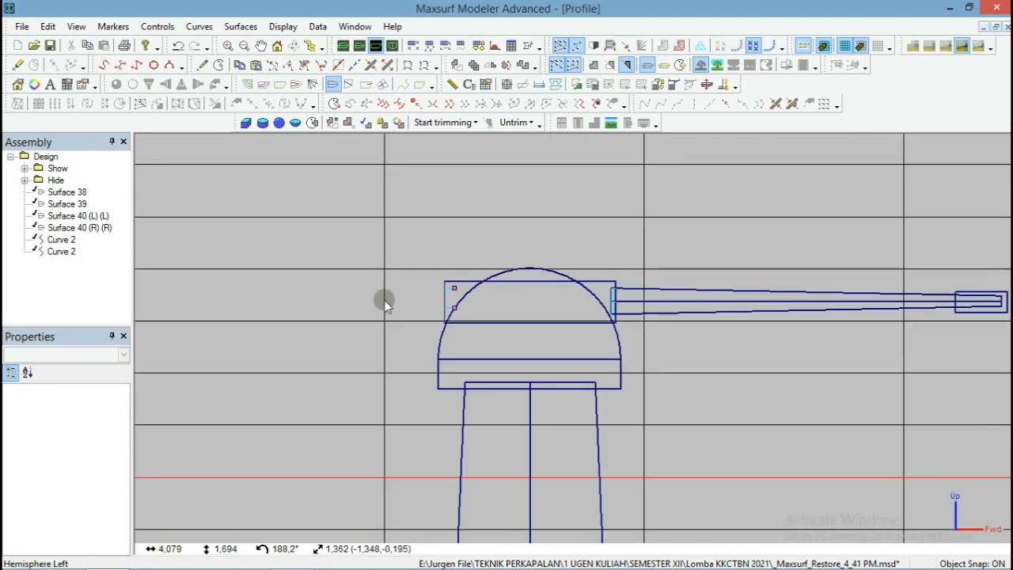
scroll(356, 294, "up", 2)
scroll(420, 326, "up", 3)
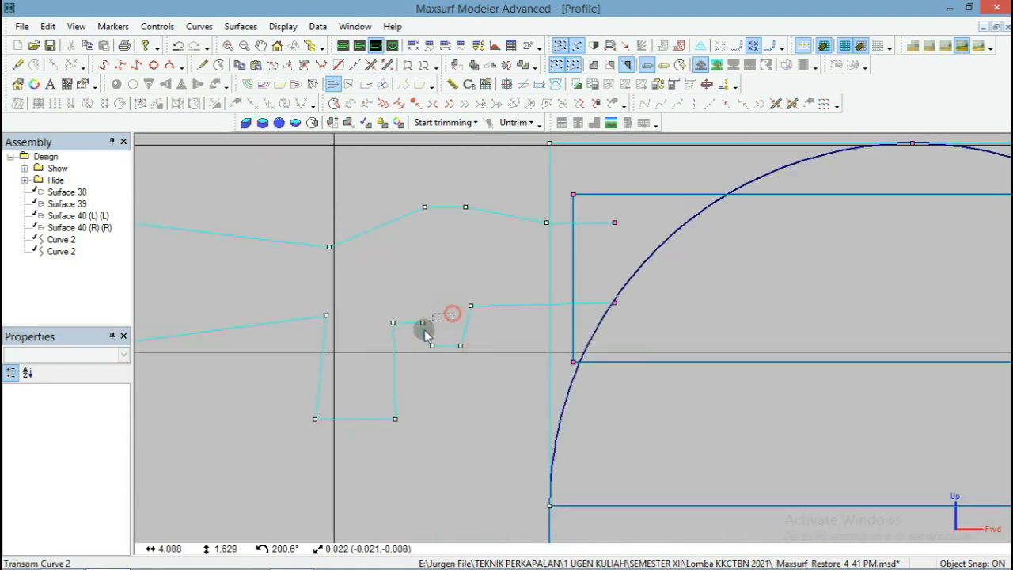
left_click(422, 322)
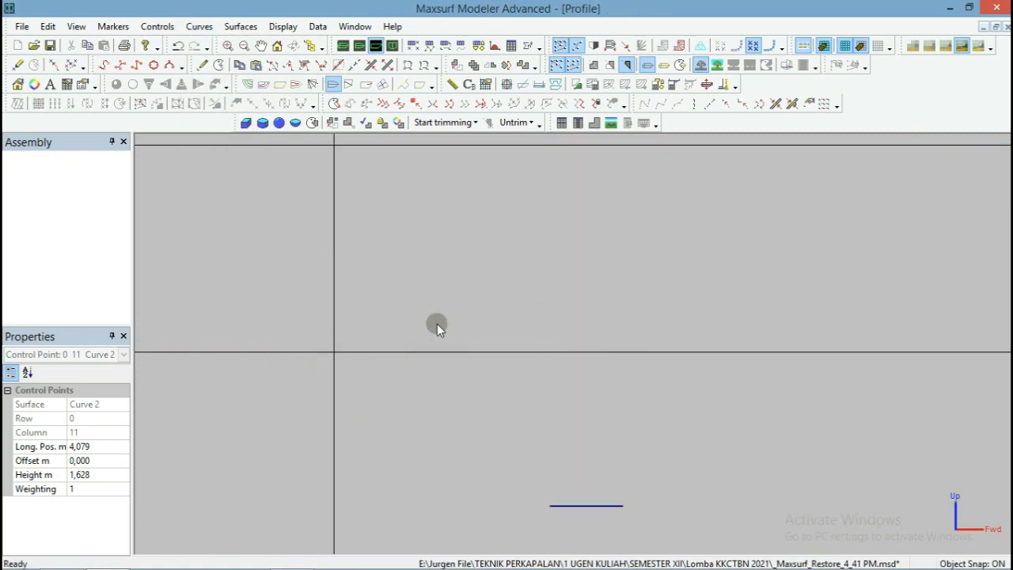
left_click(199, 26)
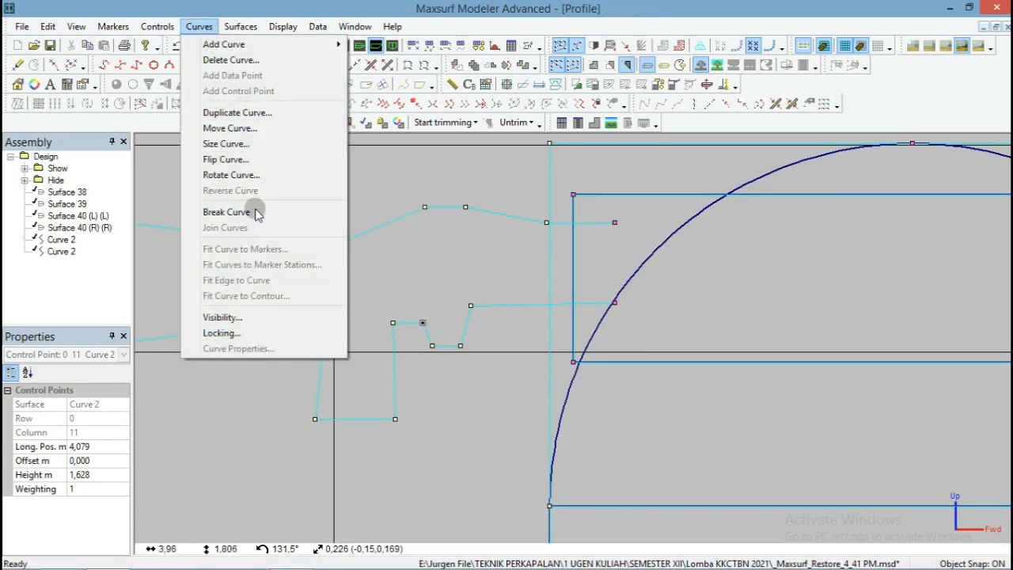
left_click(255, 211)
left_click(470, 304)
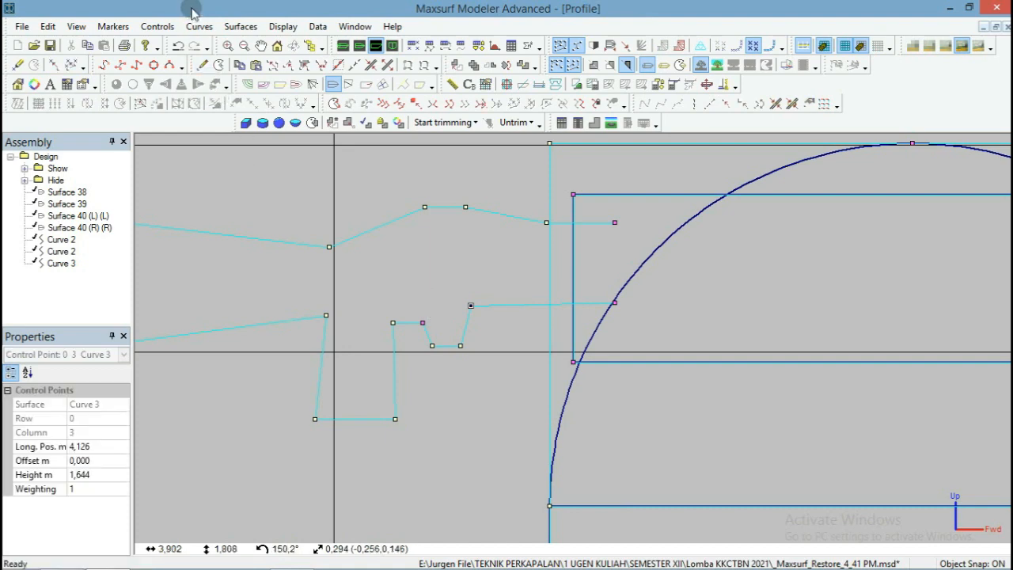
left_click(199, 26)
left_click(238, 212)
left_click(522, 427)
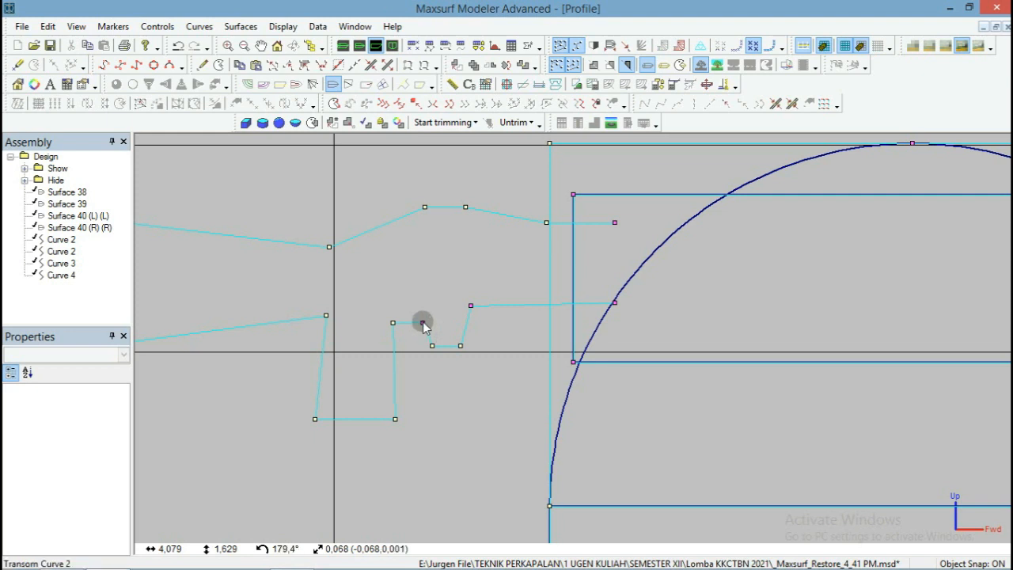
Add a control point to the stock curve on the short flat segment between the grip and the small notch.
scroll(423, 325, "up", 1)
scroll(410, 340, "up", 1)
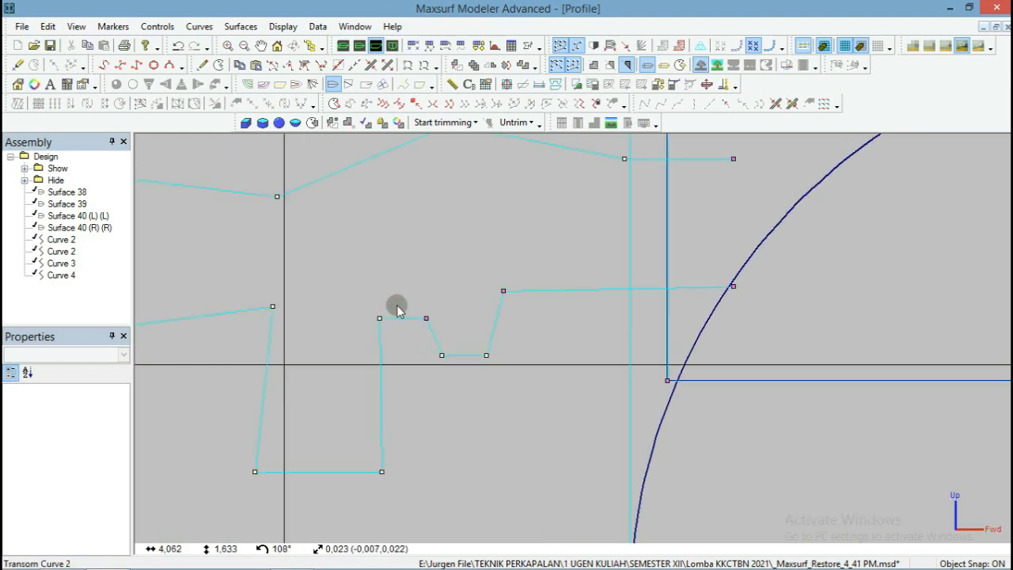
left_click(380, 319)
left_click(397, 319)
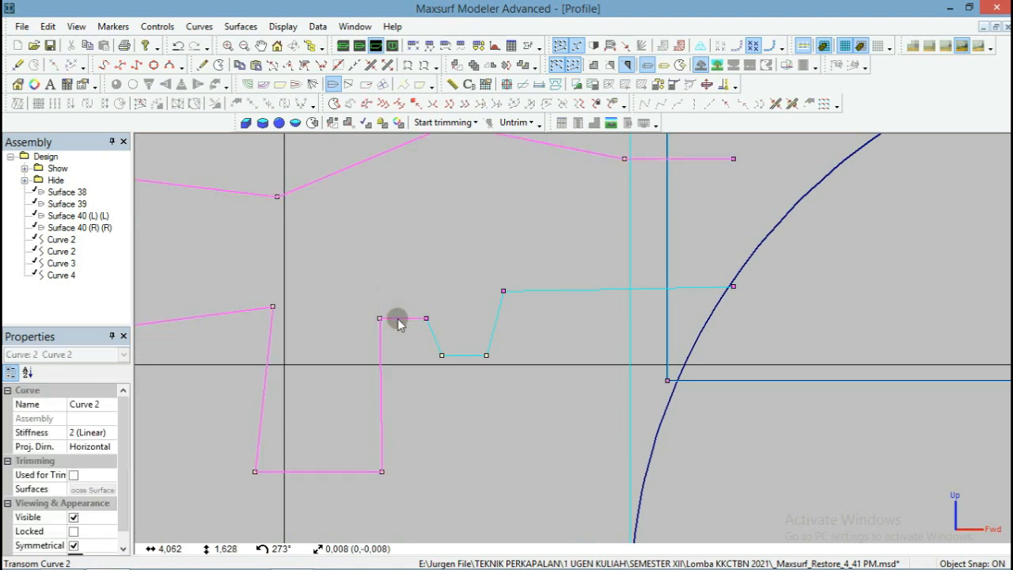
left_click(402, 318)
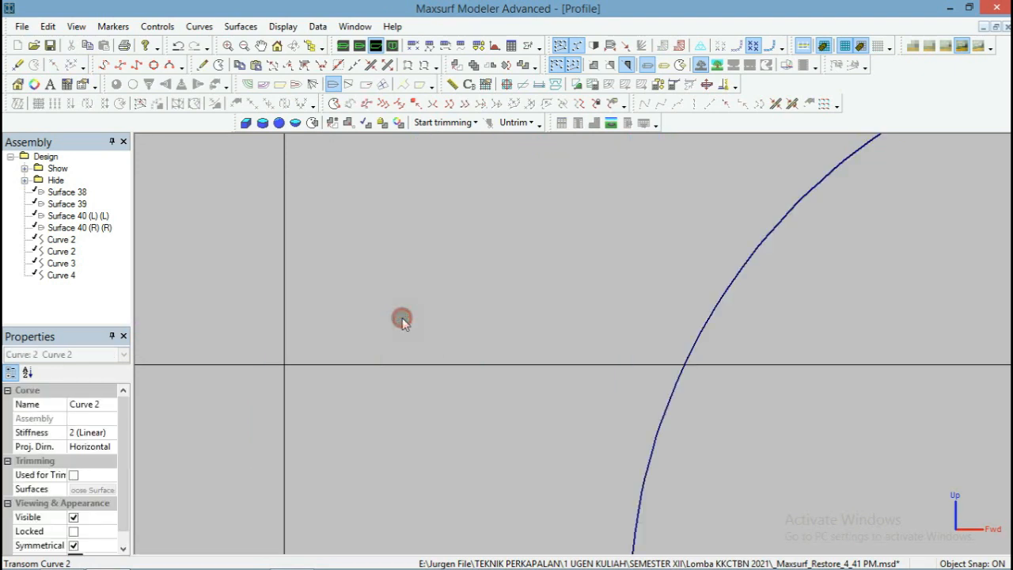
left_click(409, 331)
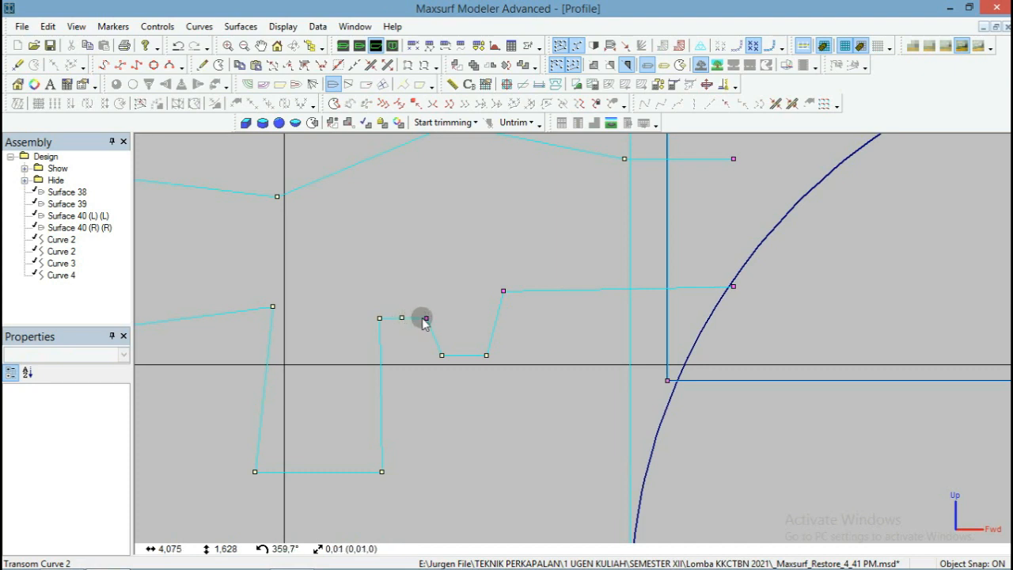
Bridge the notch by moving the curve's end to its forward corner and the added point to its aft corner, and join the forward piece.
left_click_drag(425, 319, 500, 294)
left_click(412, 334)
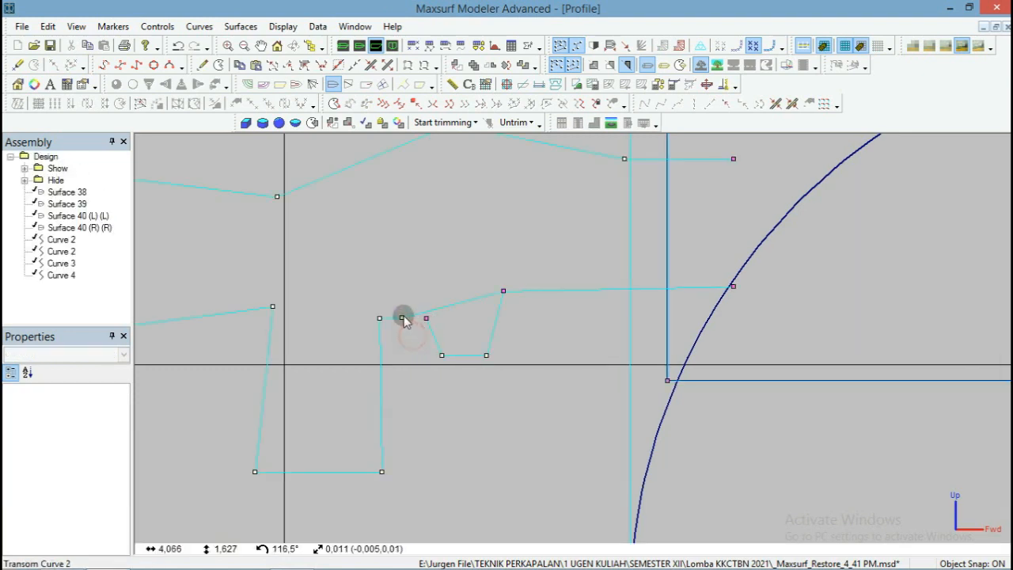
left_click_drag(402, 317, 426, 319)
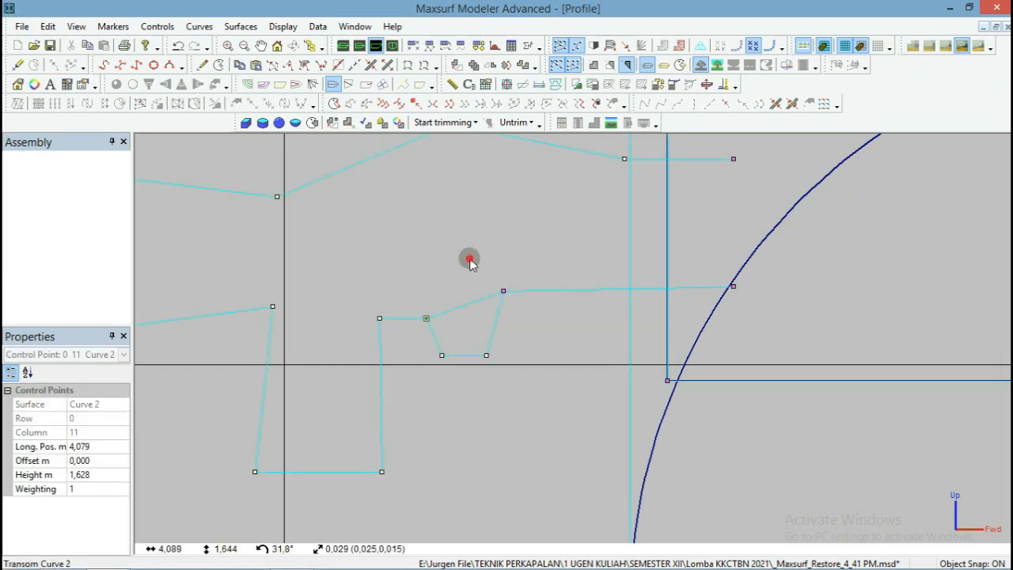
left_click(470, 260)
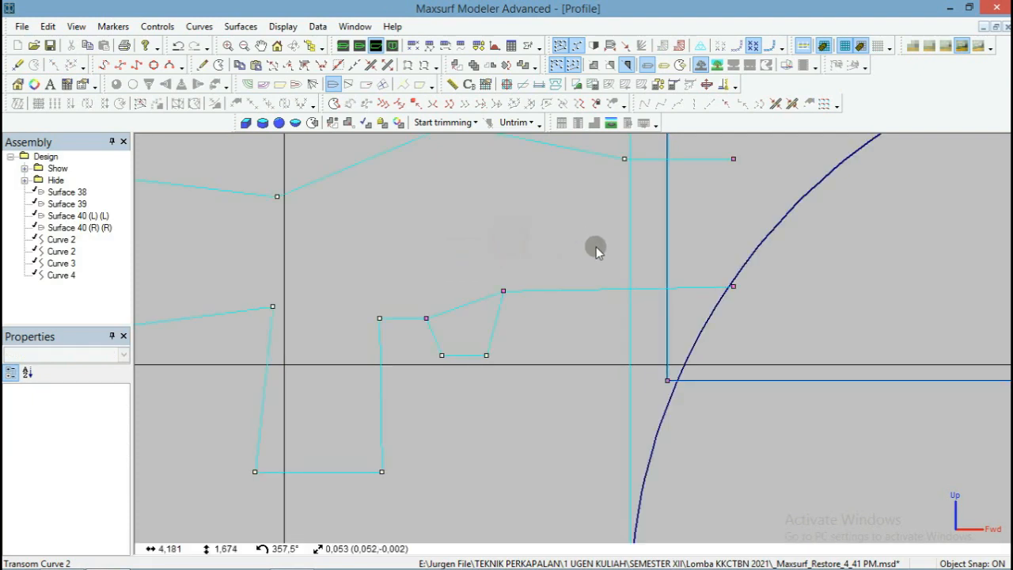
scroll(596, 246, "down", 1)
scroll(560, 325, "down", 1)
scroll(380, 273, "down", 1)
scroll(372, 284, "up", 2)
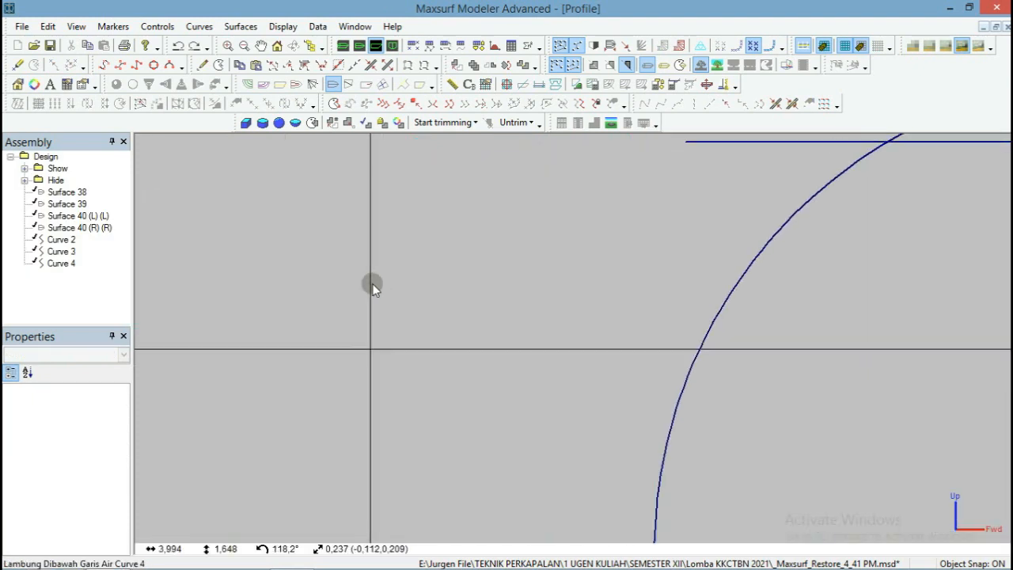
Break the stock curve at the aft and forward upper corners of the grip.
scroll(372, 286, "up", 1)
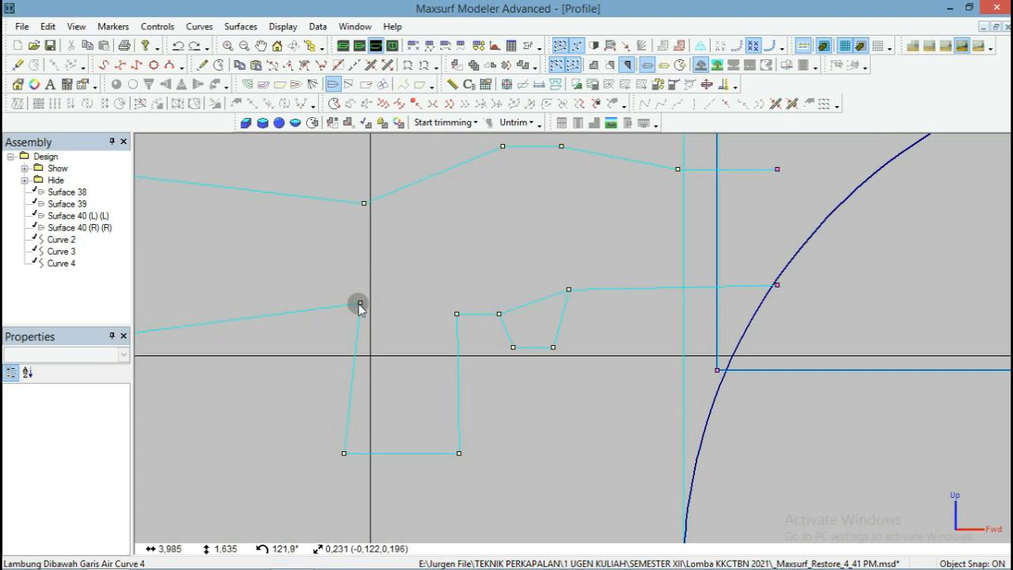
left_click(360, 302)
left_click(204, 27)
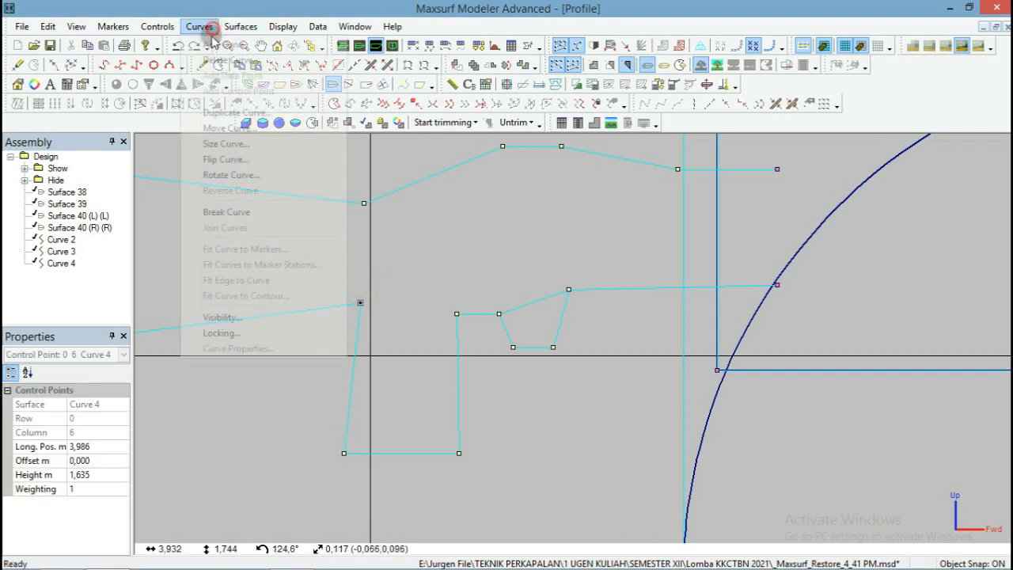
left_click(226, 211)
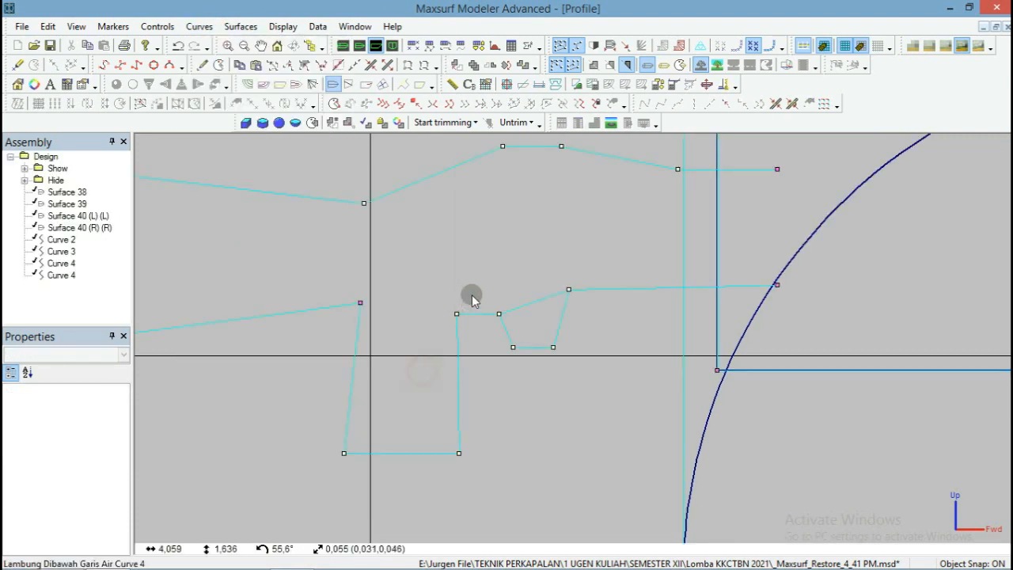
left_click(199, 26)
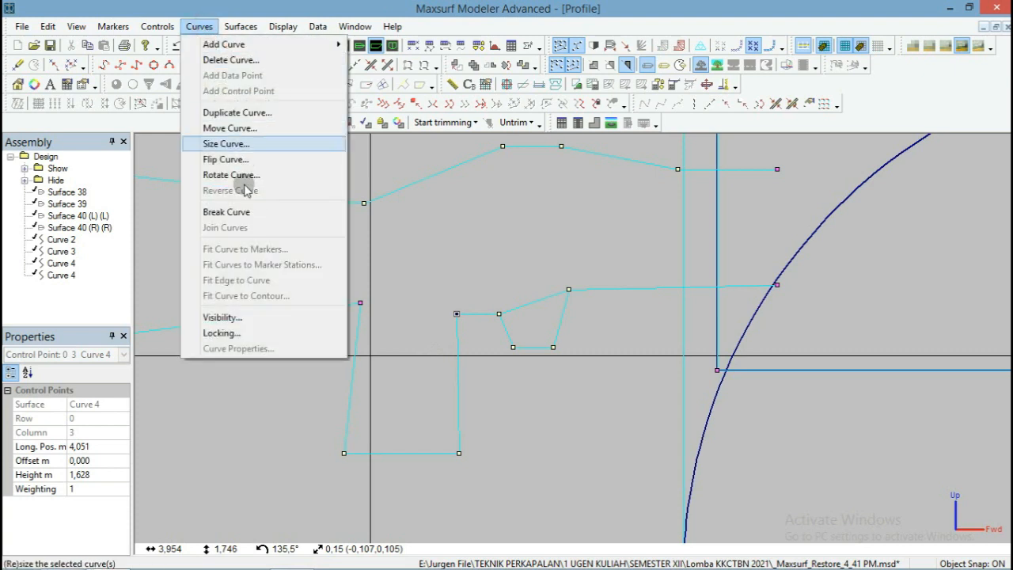
left_click(247, 214)
left_click(477, 232)
left_click(381, 329)
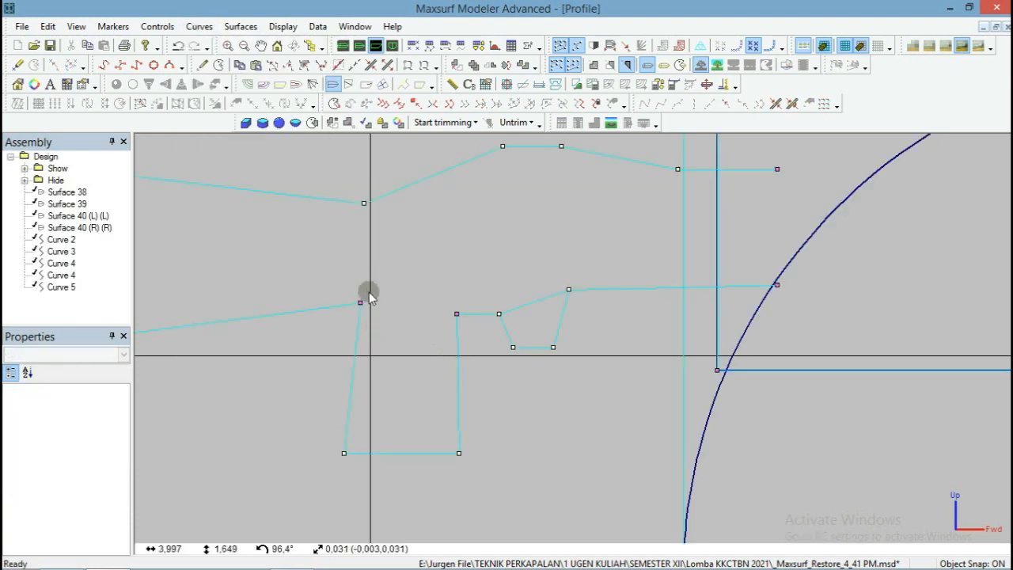
Add a control point near the aft curve's end, and bridge the grip opening by moving the end to the forward corner and the point to the aft corner.
left_click(321, 308)
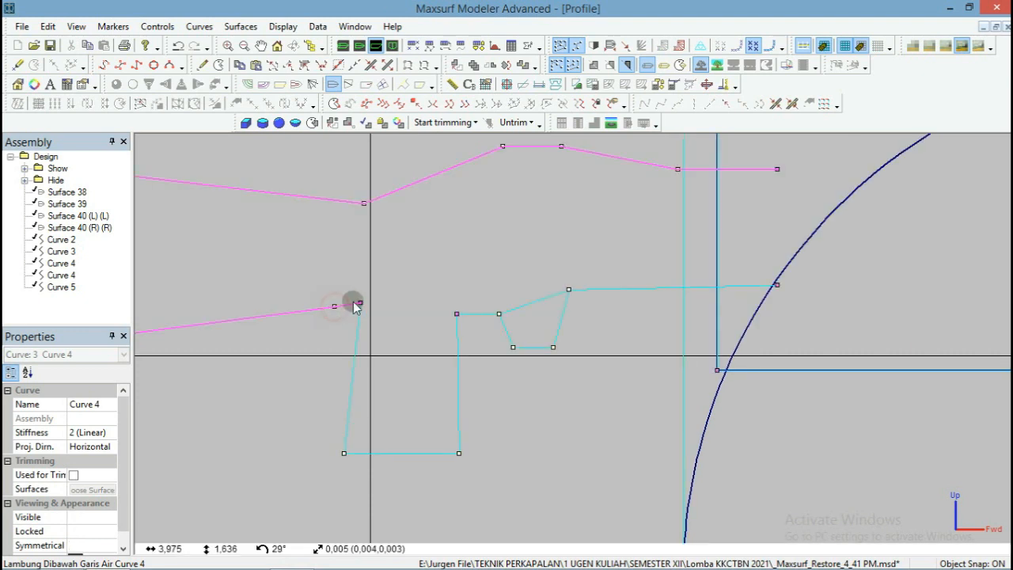
left_click_drag(360, 302, 457, 317)
left_click_drag(337, 310, 358, 307)
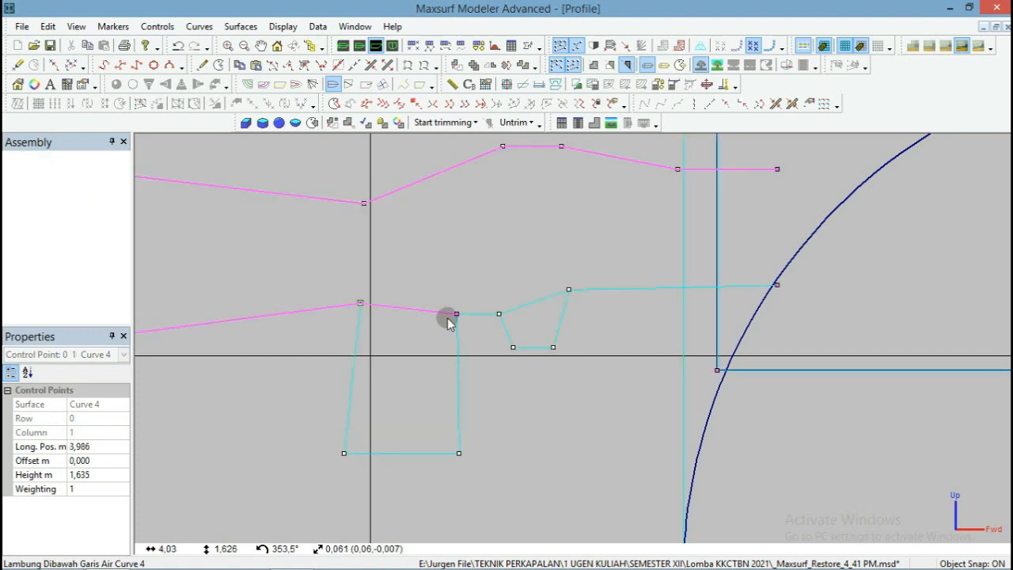
Join the curve bridging the grip with the lower curve forward of it into one stock outline.
left_click(471, 314)
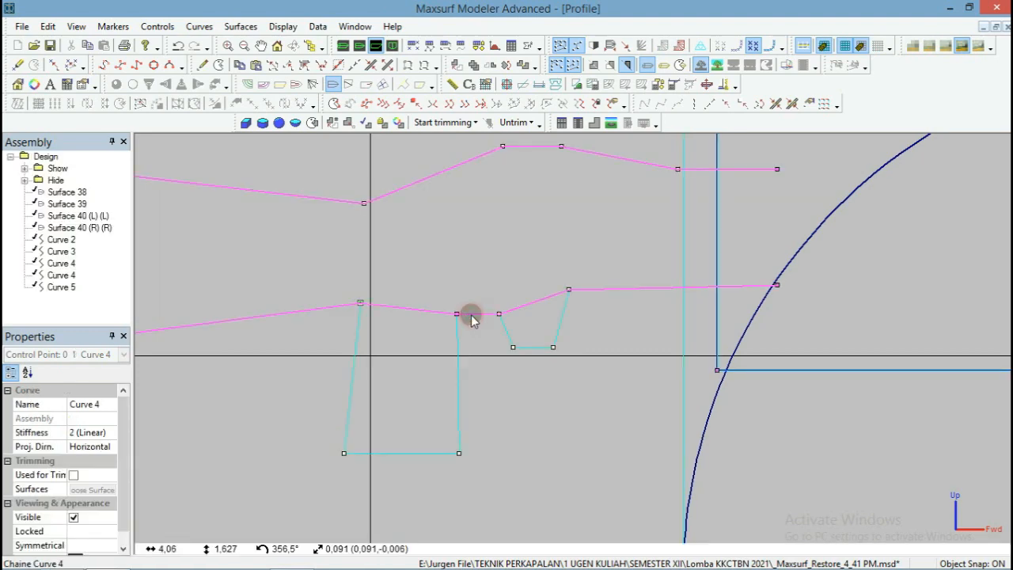
left_click(198, 27)
left_click(223, 224)
left_click(486, 228)
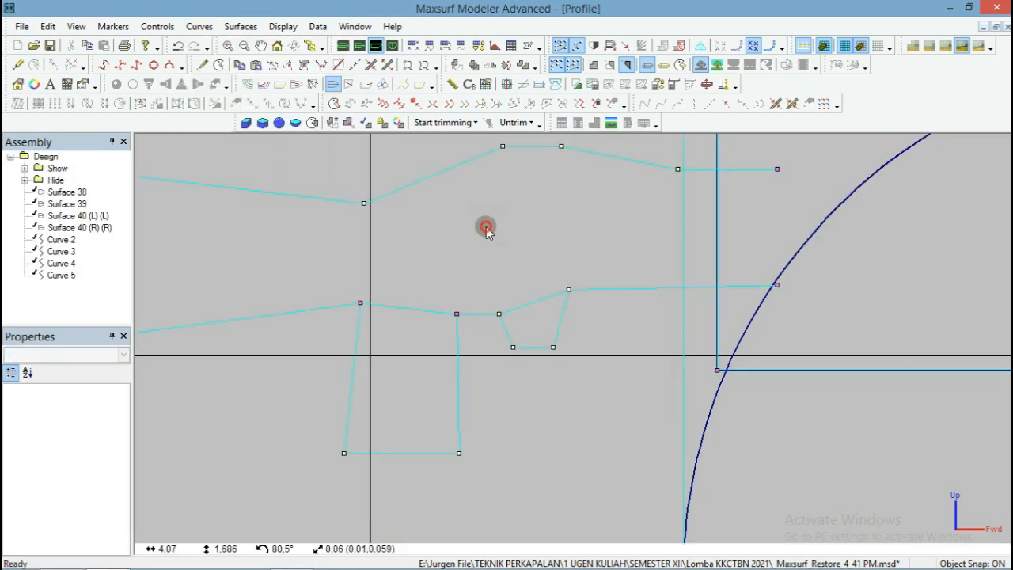
left_click(631, 379)
Extrude the joined stock outline curve into a surface with a transverse distance of 0,01 m.
scroll(620, 269, "down", 2)
scroll(619, 272, "down", 2)
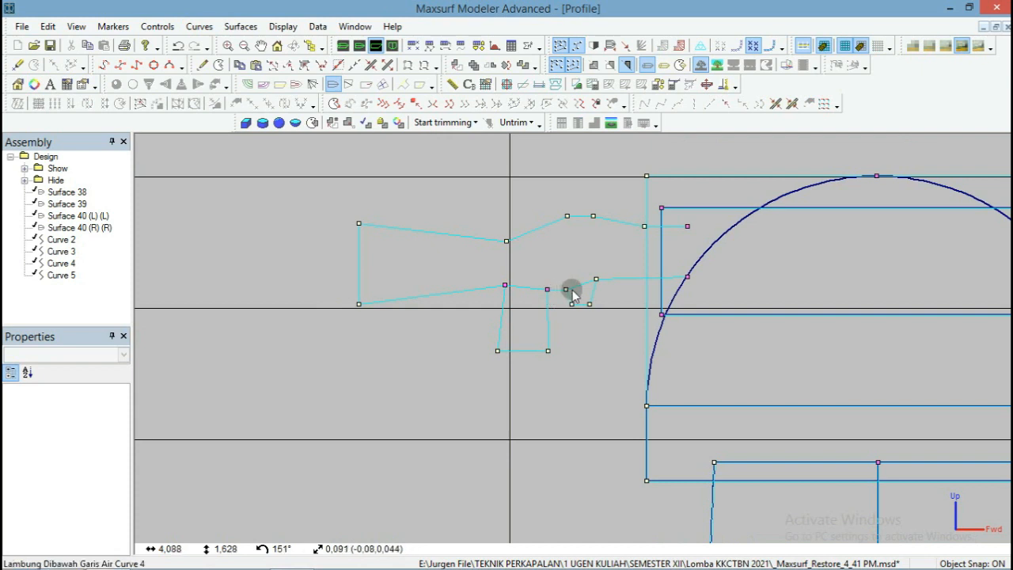
left_click(484, 290)
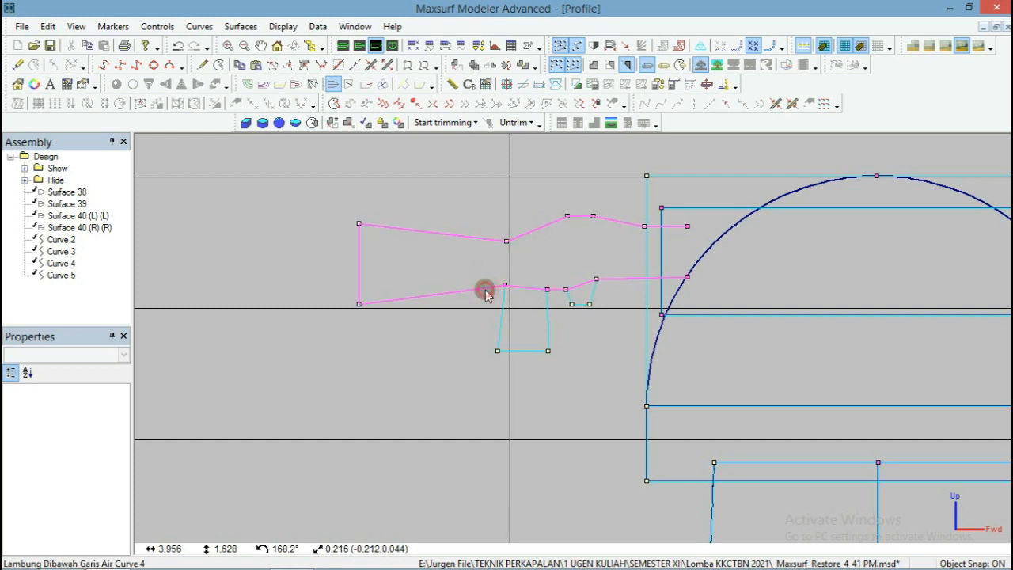
left_click(198, 26)
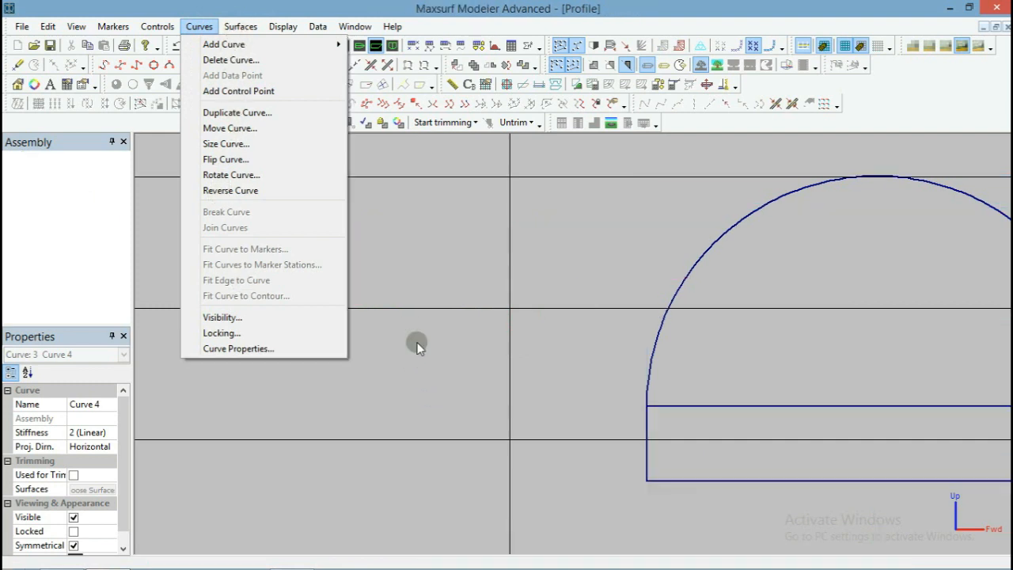
left_click(241, 26)
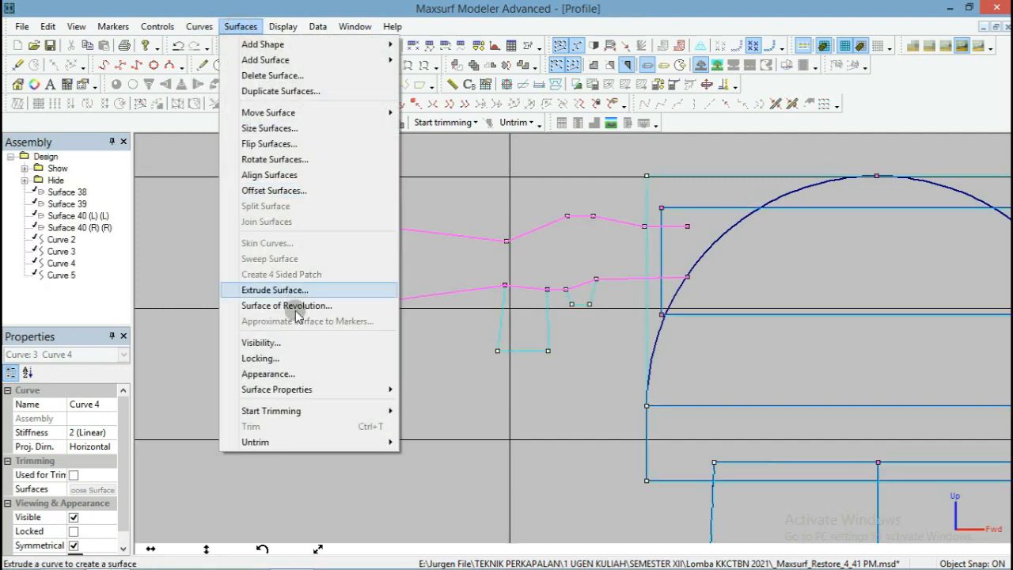
left_click(267, 290)
double_click(536, 289)
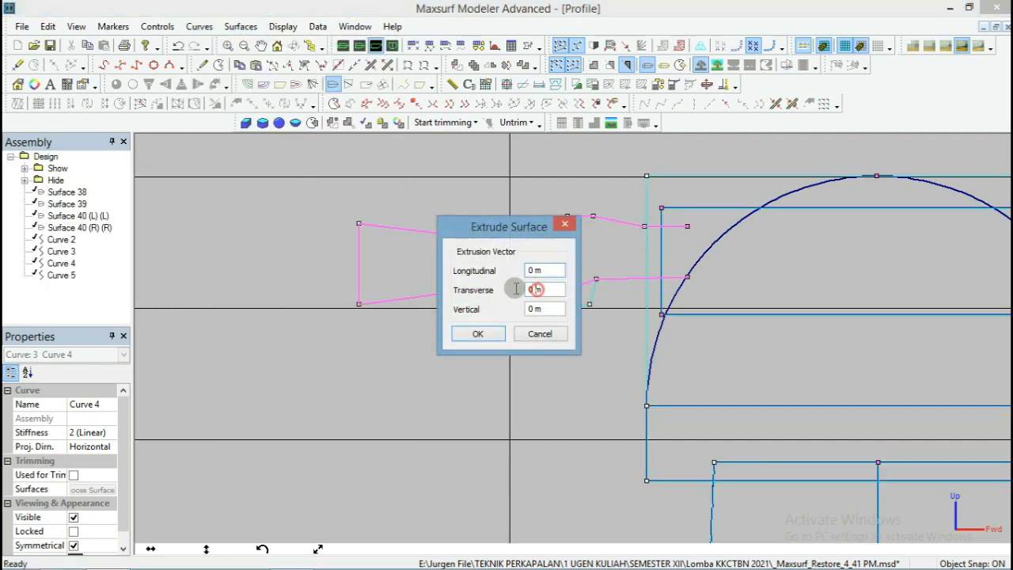
type("9")
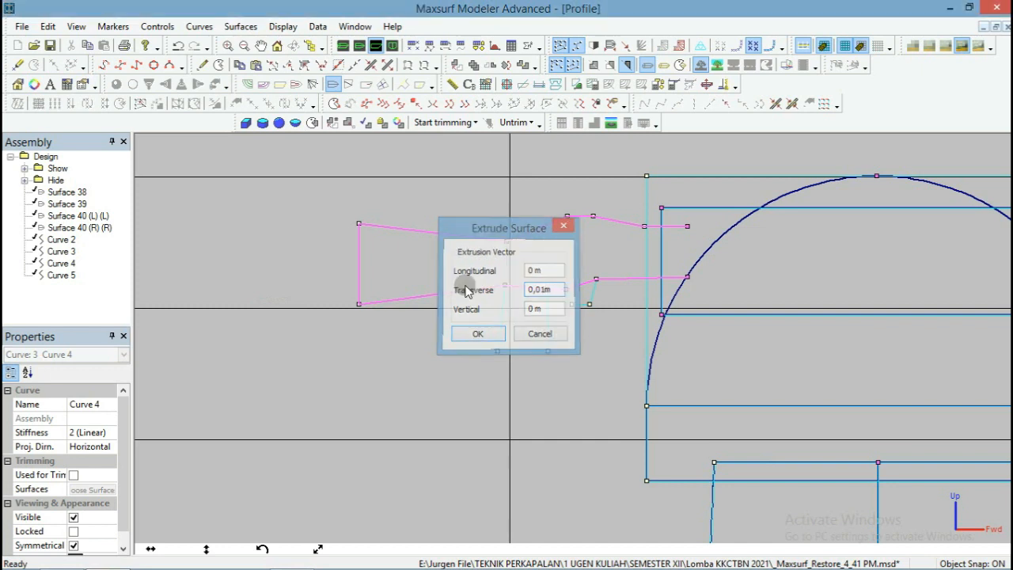
key("Return")
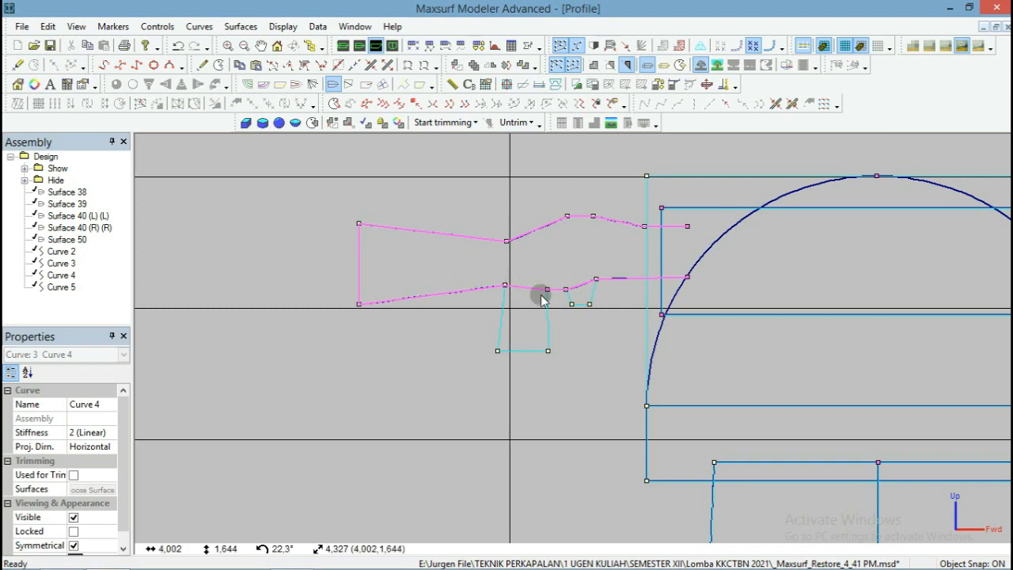
Extrude the grip outline curve below the stock into a surface with a transverse distance of 0,002 m.
scroll(580, 309, "up", 1)
left_click(579, 325)
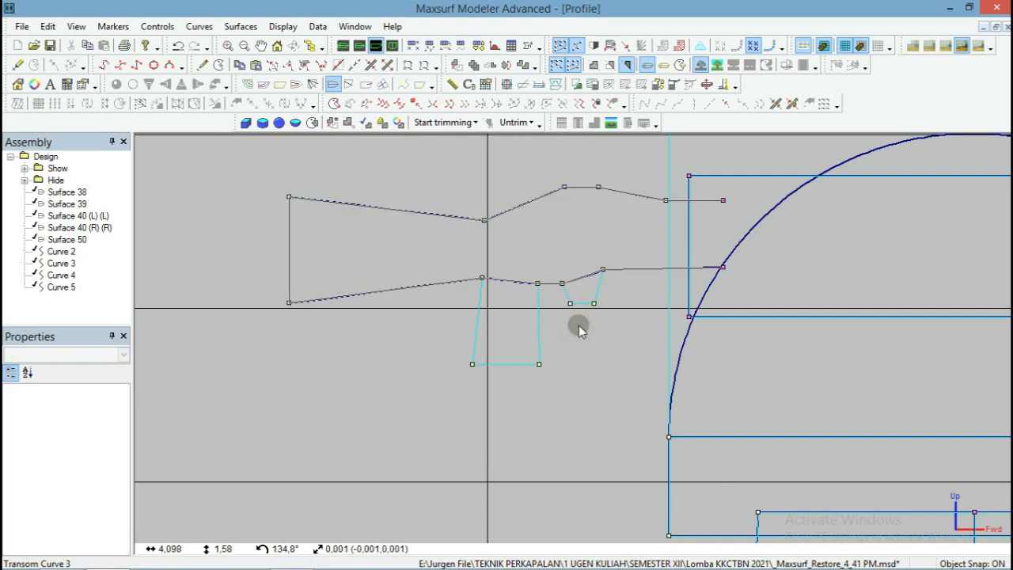
left_click(538, 305)
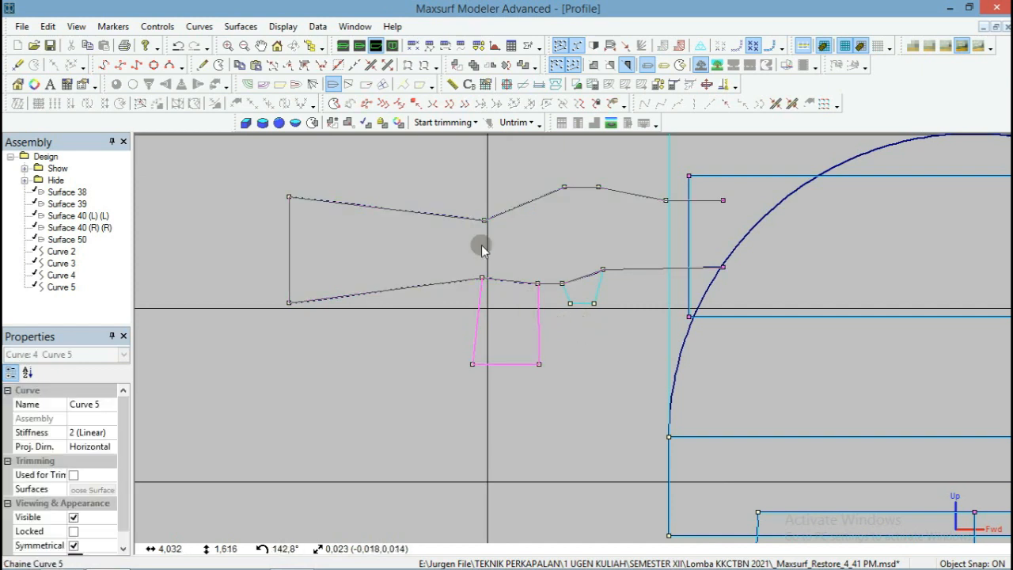
left_click(242, 26)
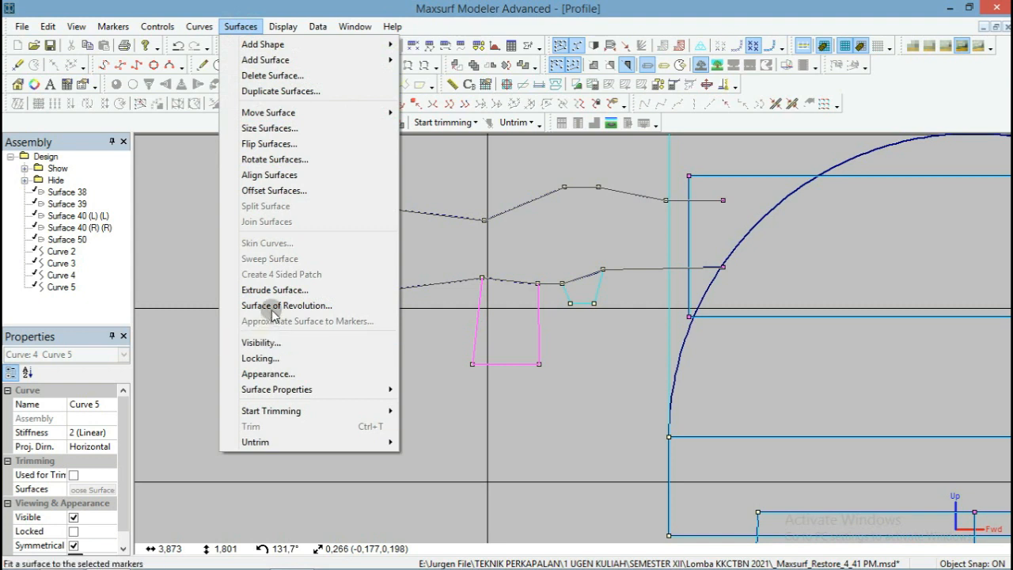
left_click(272, 290)
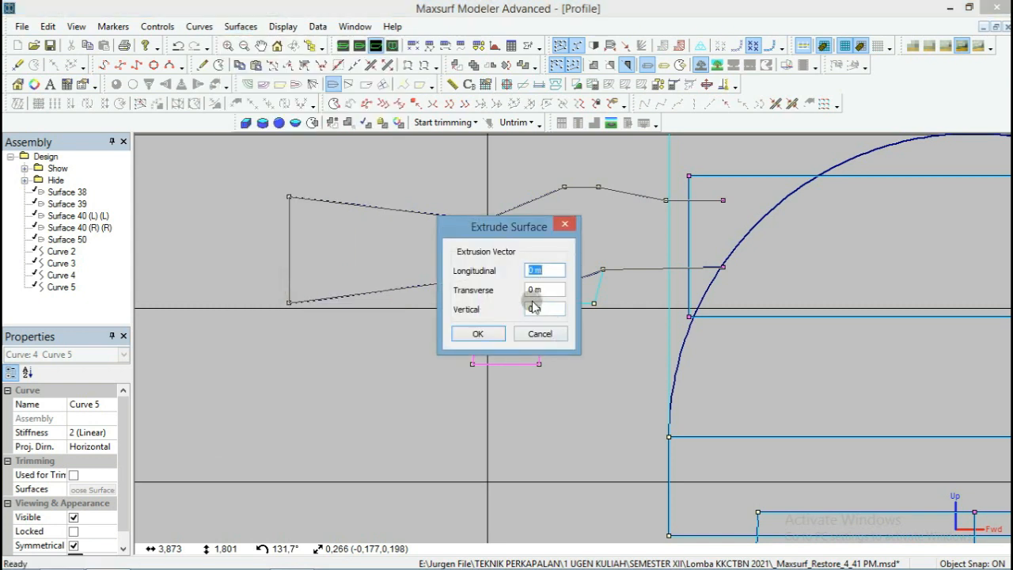
left_click(531, 290)
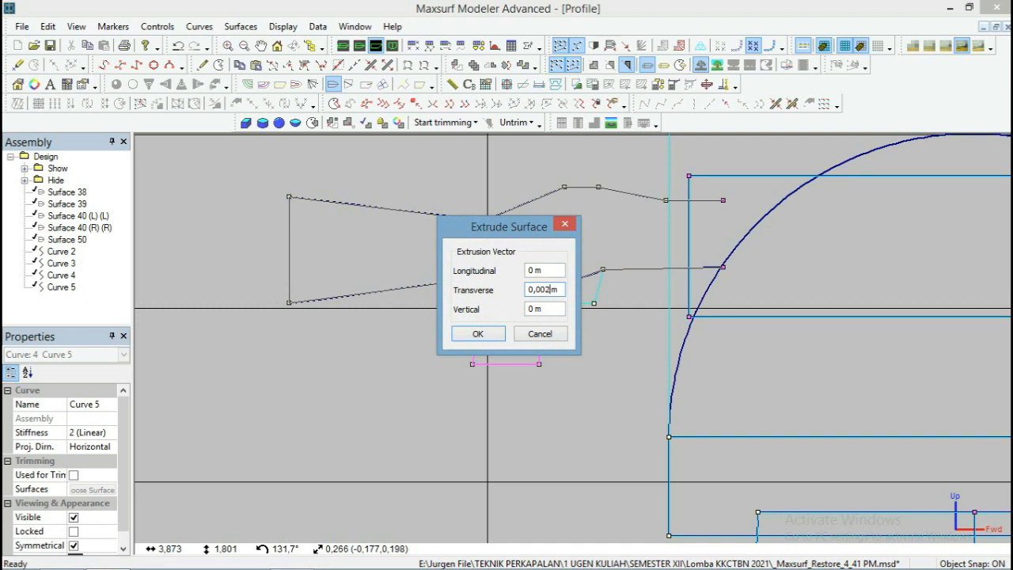
key("Return")
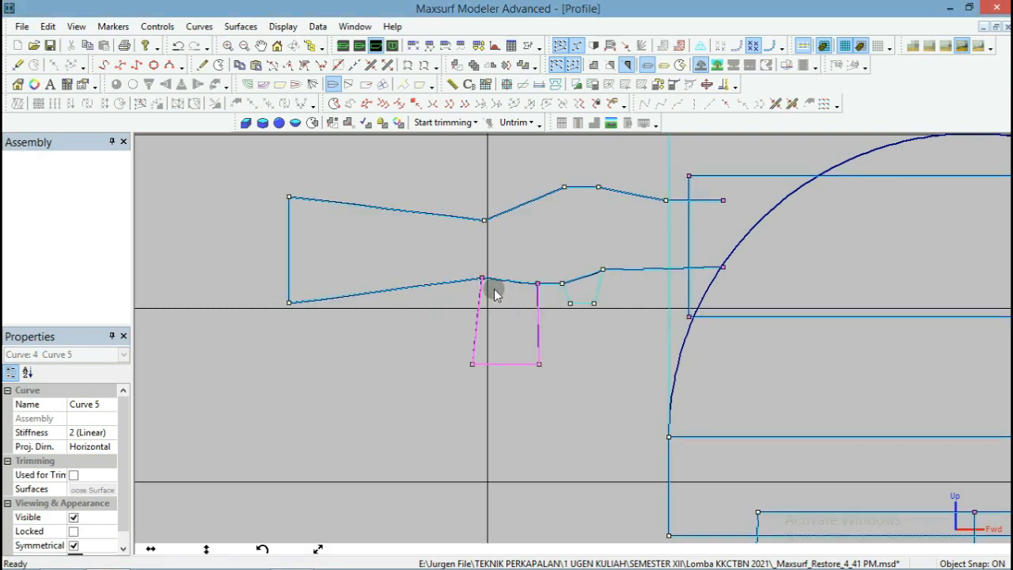
Extrude the small guard curve forward of the grip into a surface with a transverse distance of 0,001 m.
left_click(599, 283)
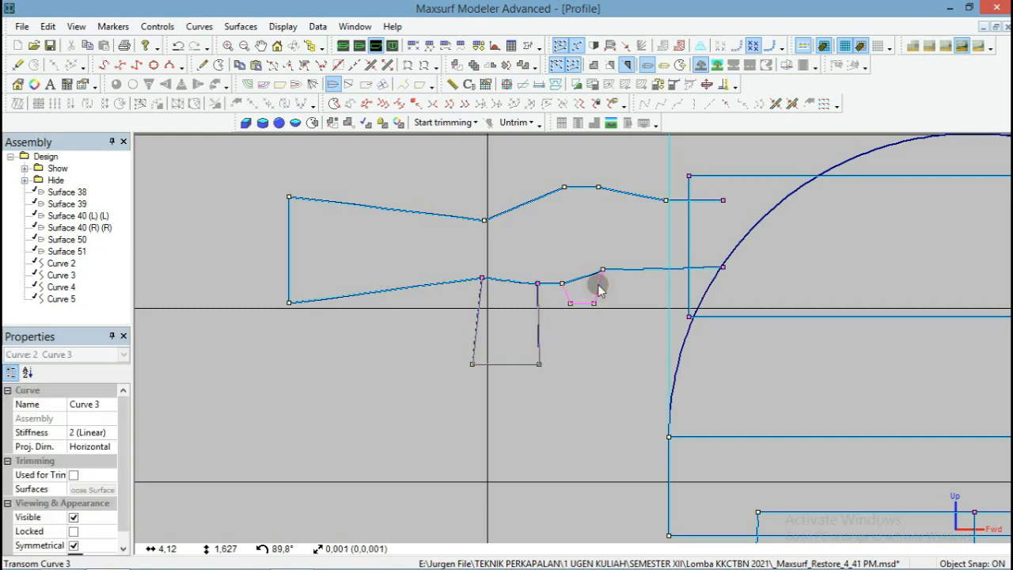
left_click(240, 26)
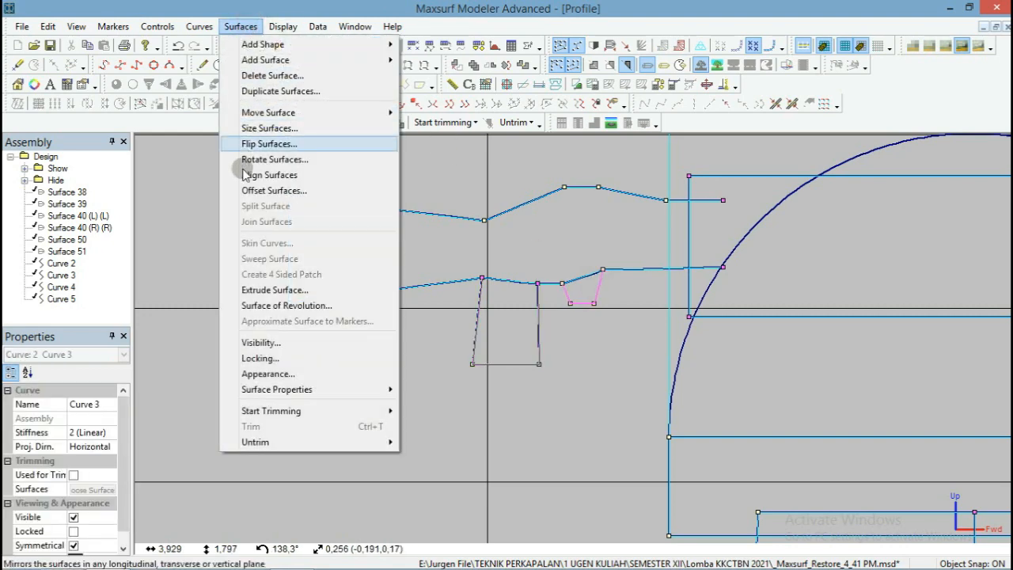
left_click(274, 290)
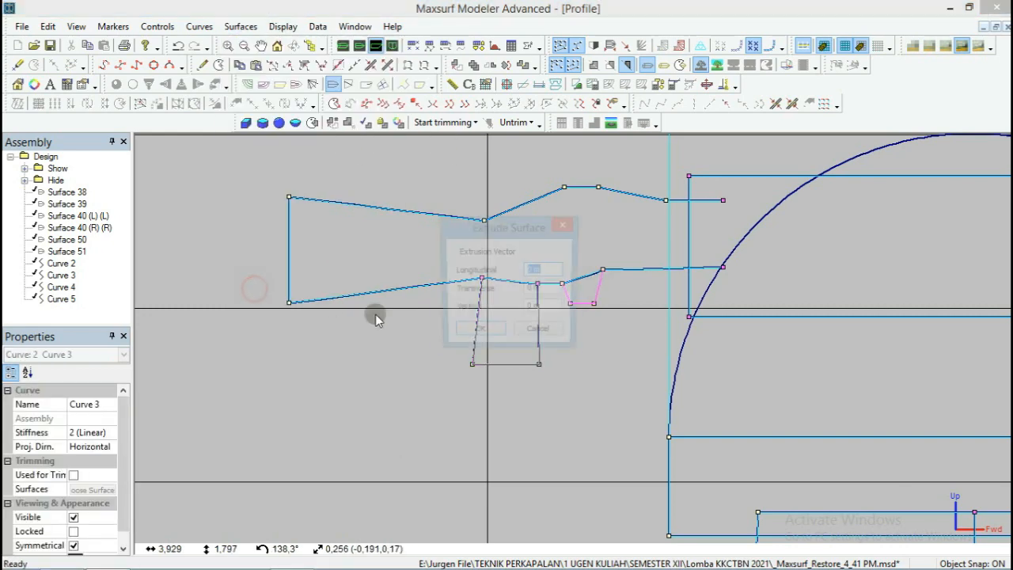
left_click_drag(533, 291, 505, 294)
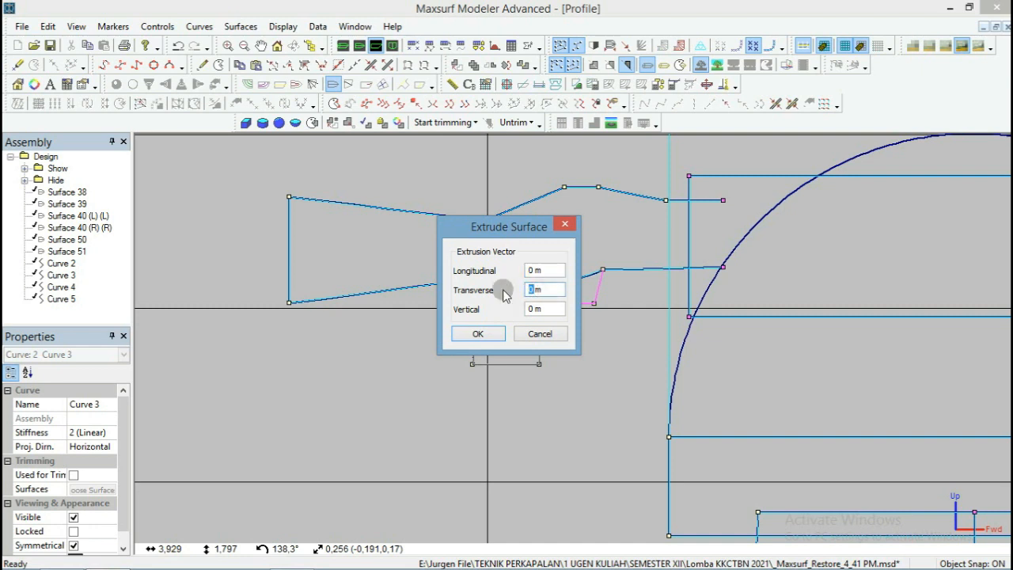
type("0,001")
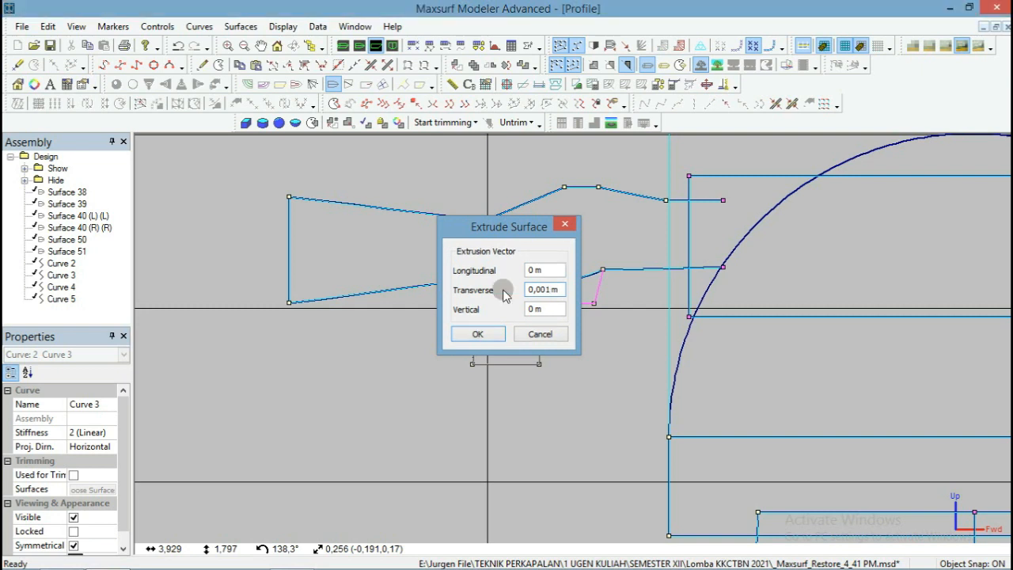
key("Return")
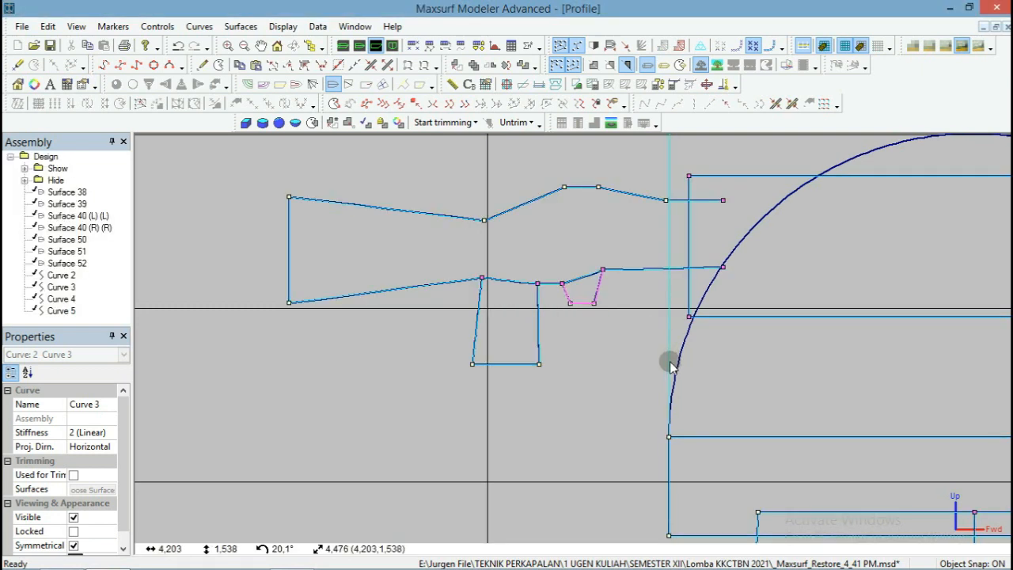
Examine the extruded stock, grip and guard surfaces up close in the rendered perspective view, from the side and from the rear.
left_click(343, 45)
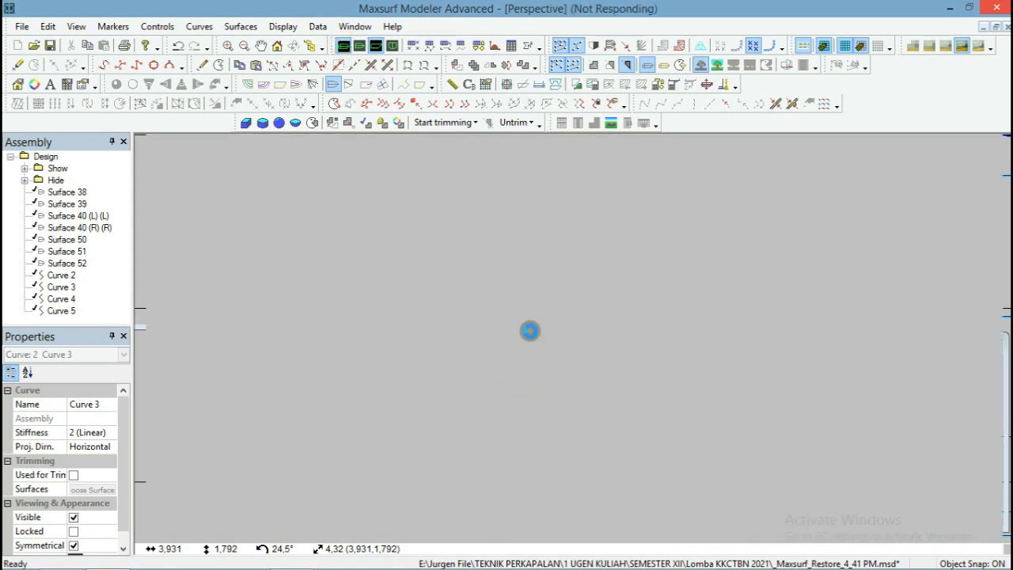
scroll(555, 237, "down", 3)
left_click(527, 224)
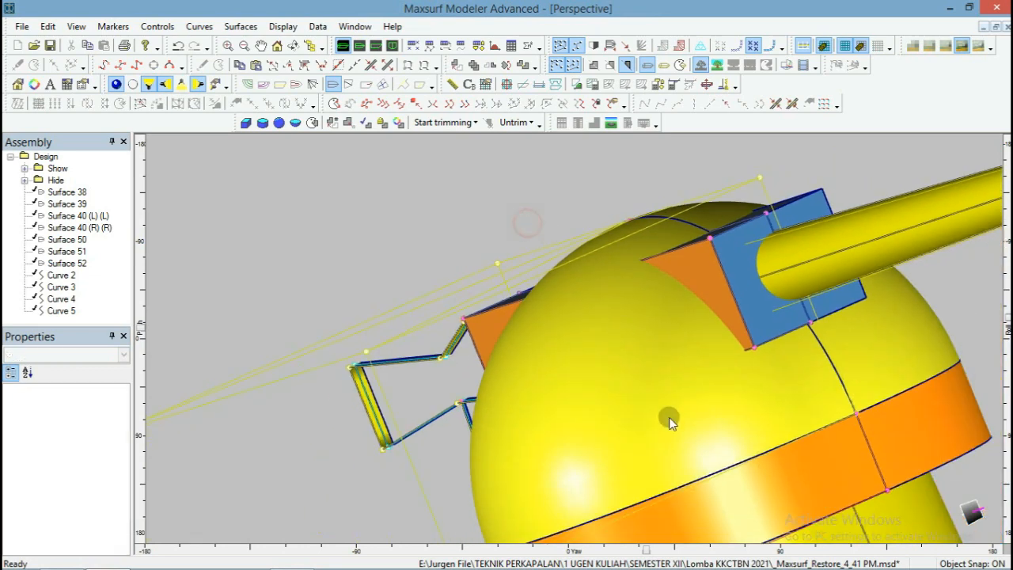
left_click_drag(645, 549, 719, 549)
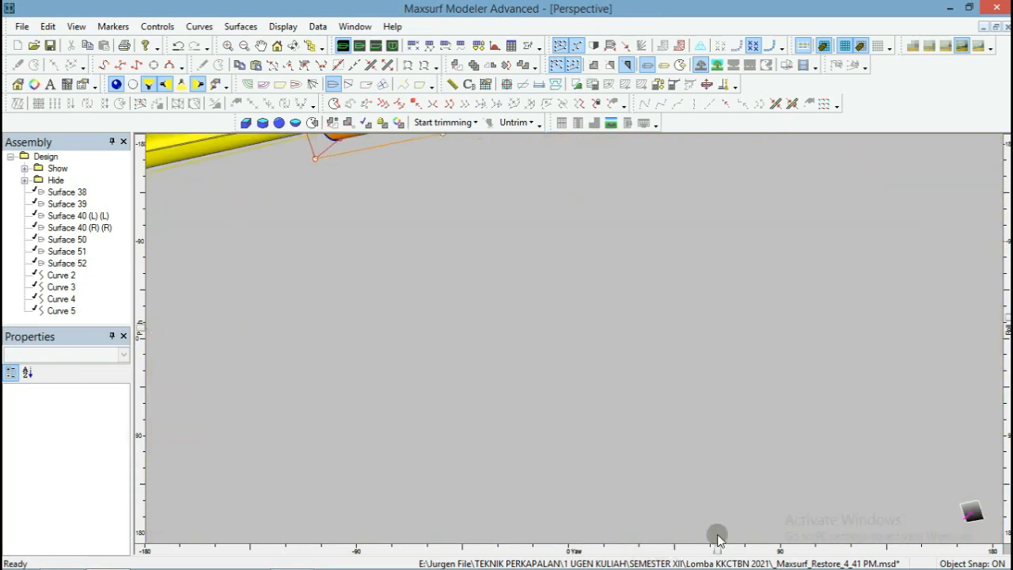
scroll(840, 302, "down", 5)
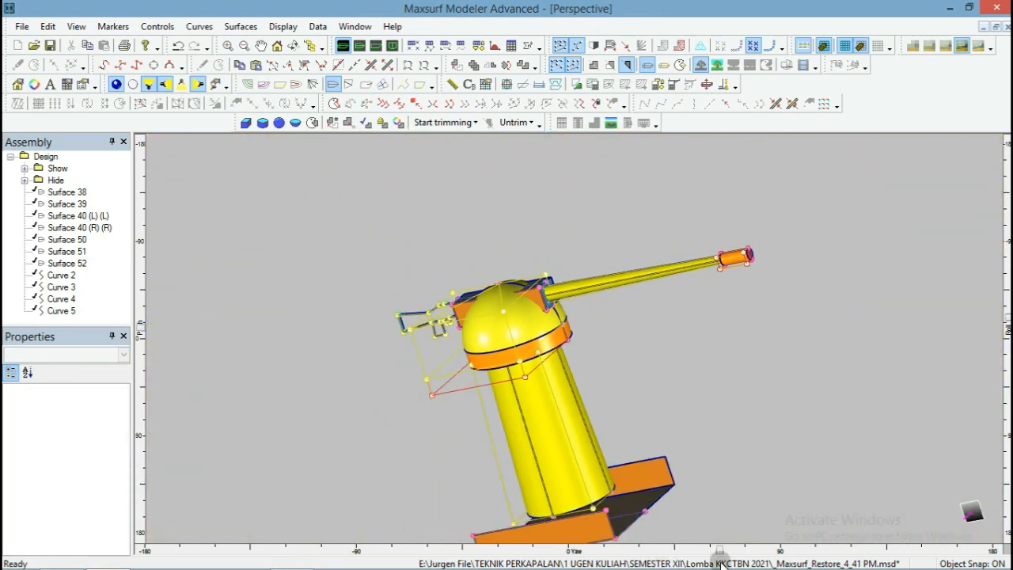
left_click_drag(718, 550, 843, 513)
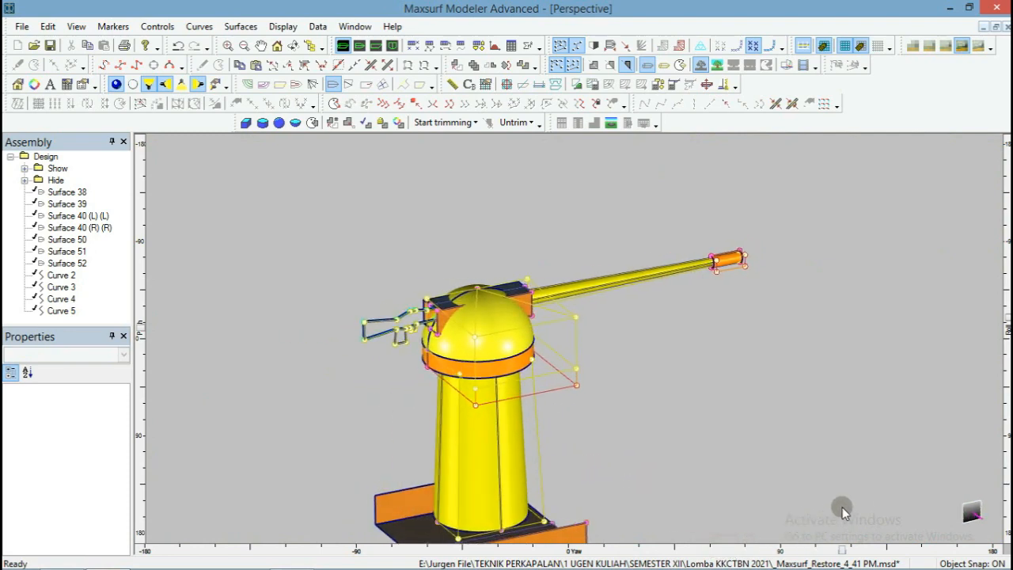
scroll(411, 361, "up", 5)
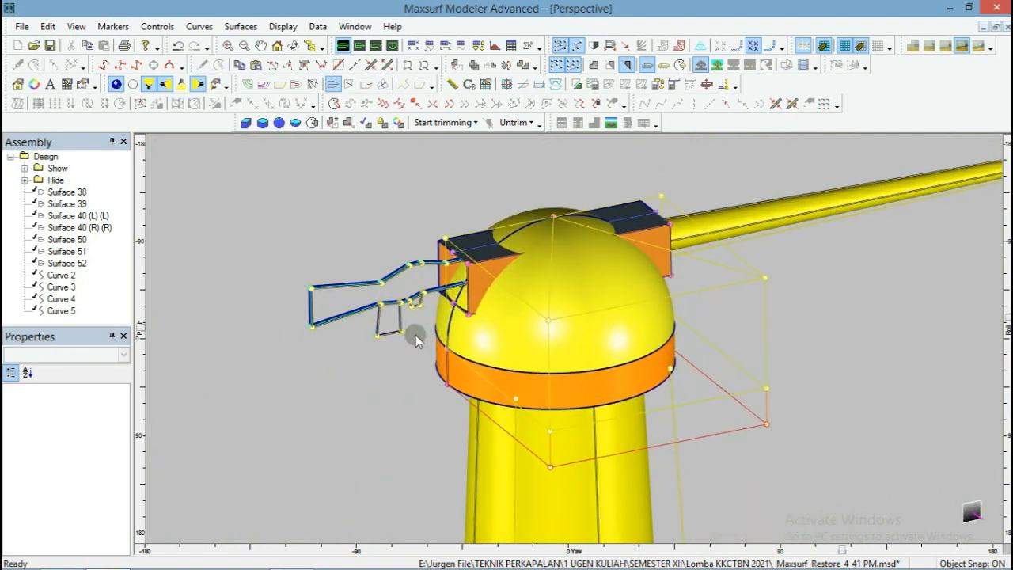
scroll(392, 333, "up", 1)
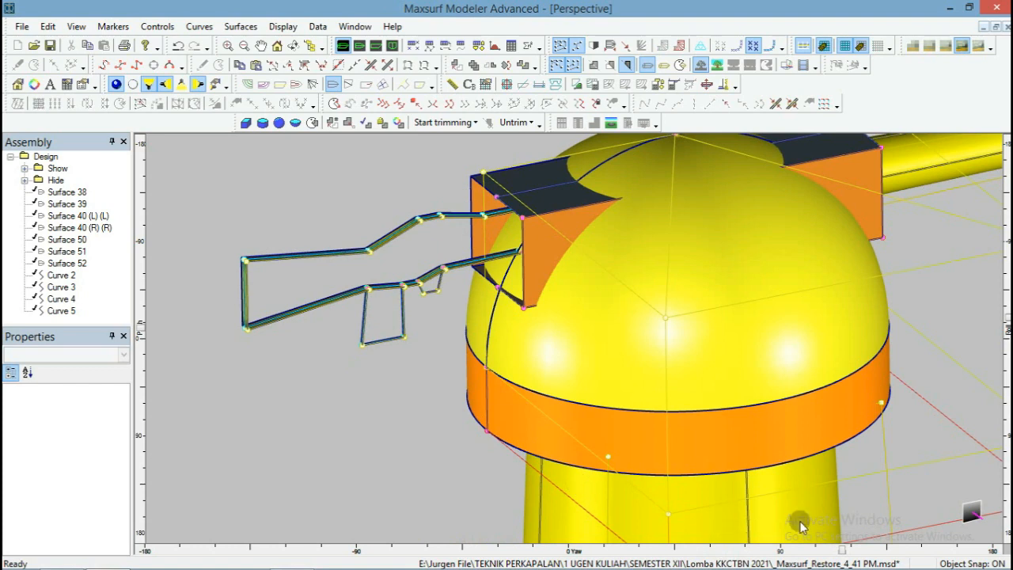
left_click_drag(841, 551, 888, 555)
scroll(328, 417, "down", 4)
scroll(694, 403, "up", 4)
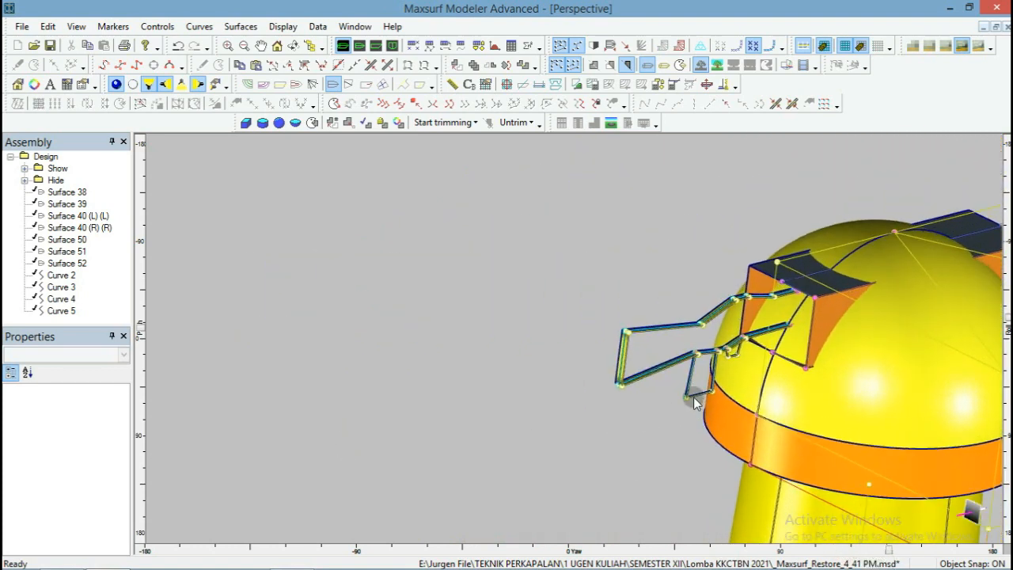
scroll(712, 356, "up", 7)
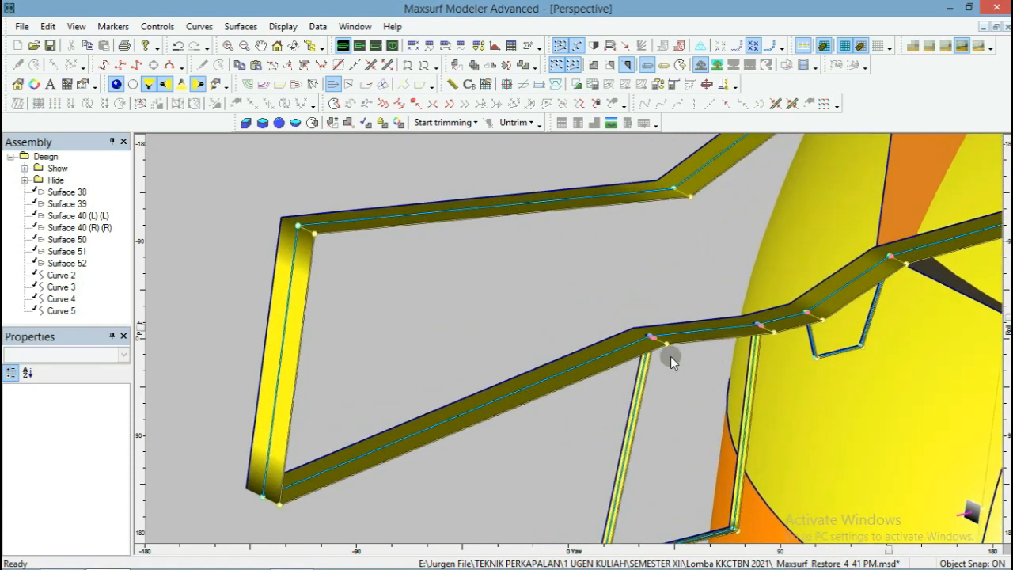
scroll(633, 340, "up", 3)
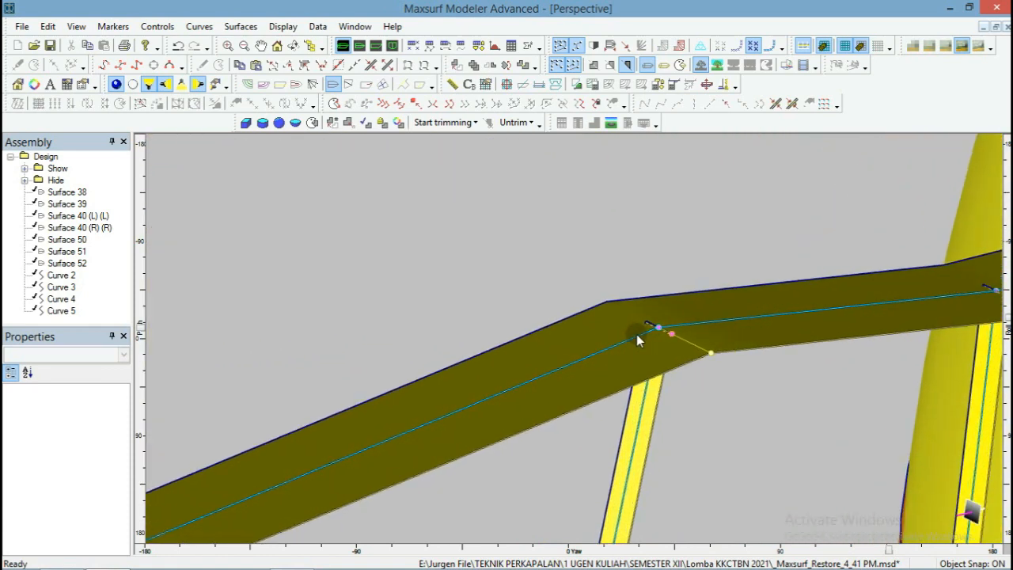
scroll(587, 318, "down", 2)
scroll(583, 319, "down", 5)
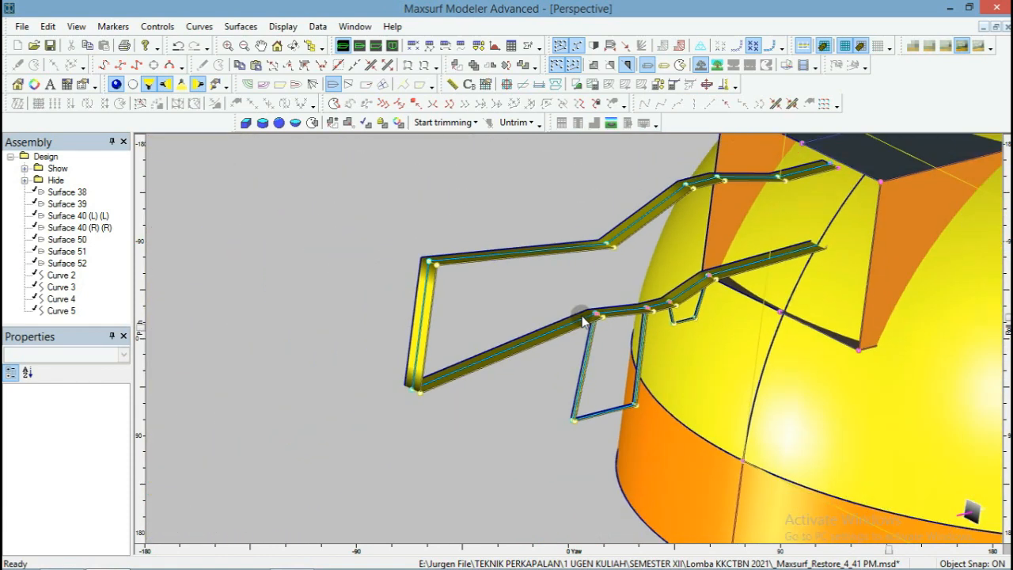
scroll(583, 319, "down", 1)
scroll(601, 298, "down", 1)
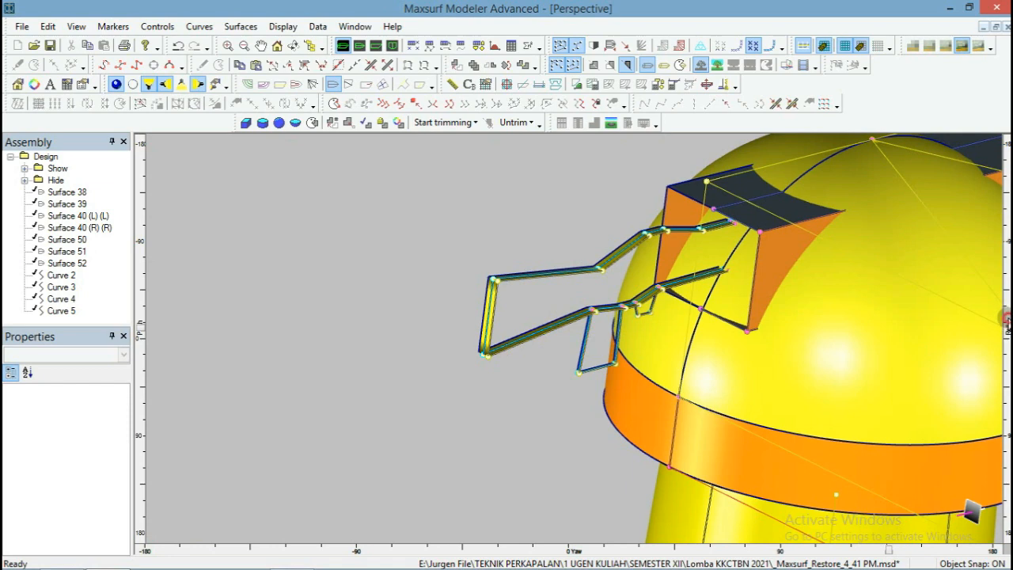
left_click_drag(1004, 318, 1003, 255)
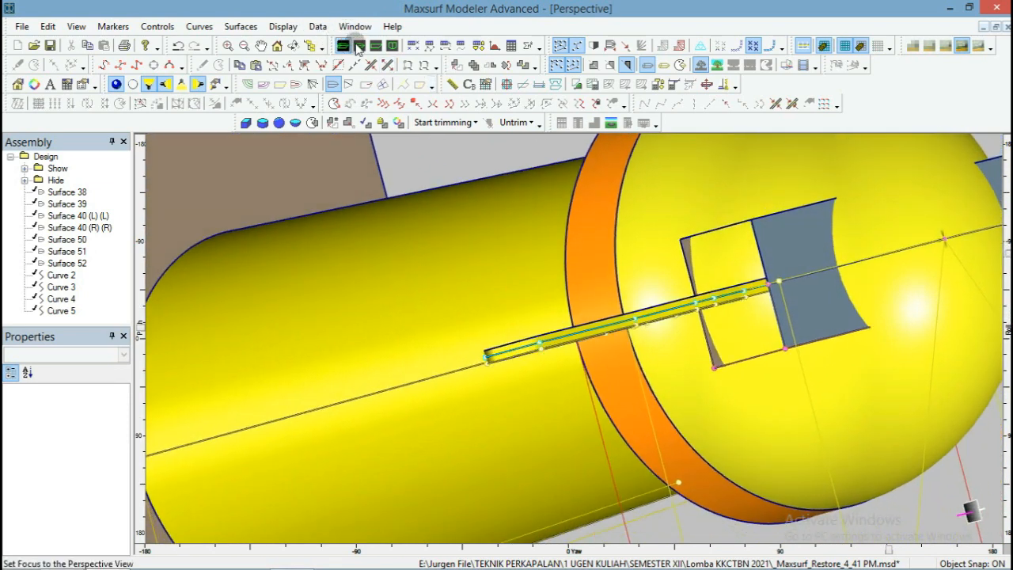
left_click(360, 45)
left_click(446, 260)
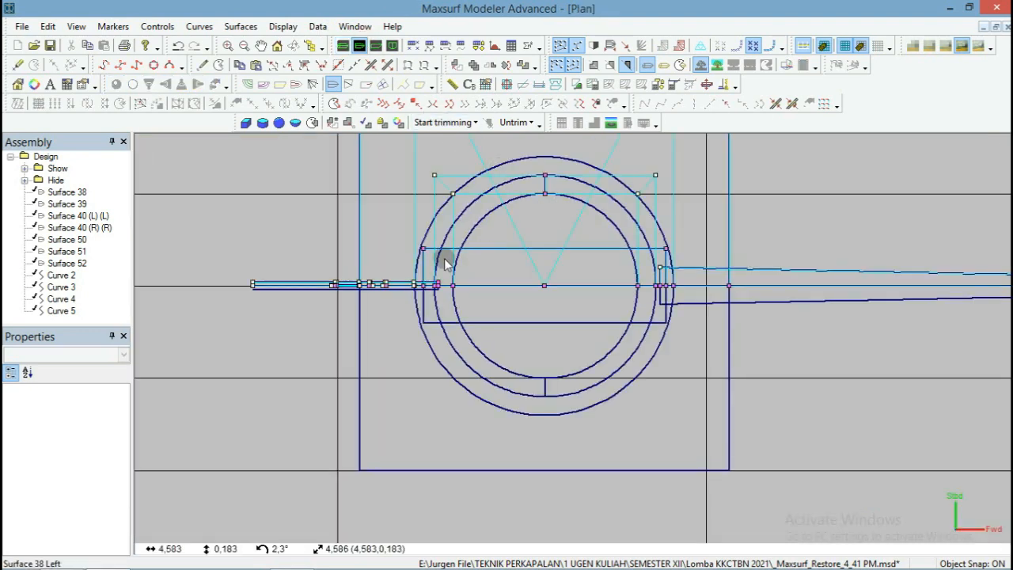
scroll(264, 309, "up", 5)
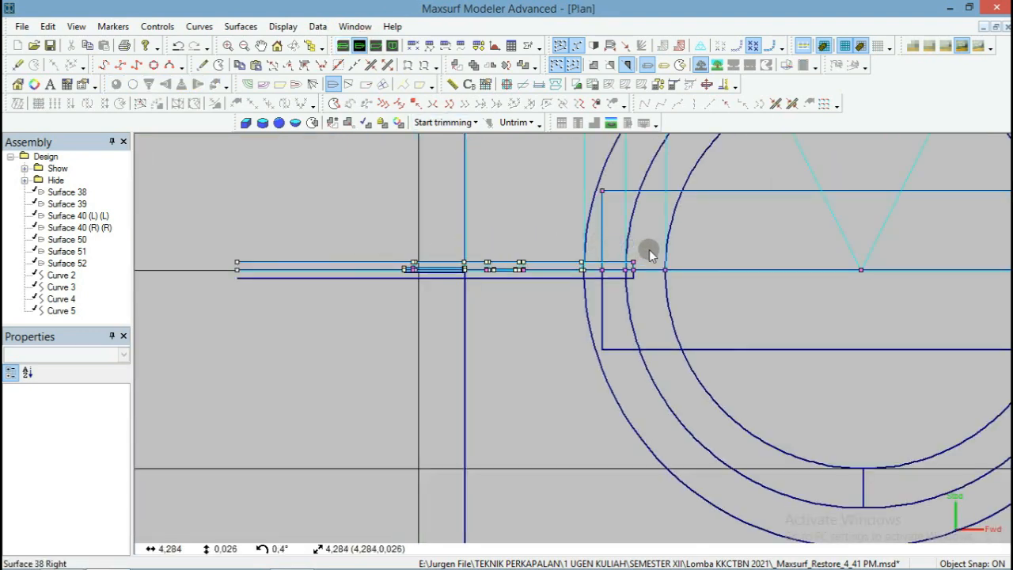
left_click_drag(649, 252, 514, 234)
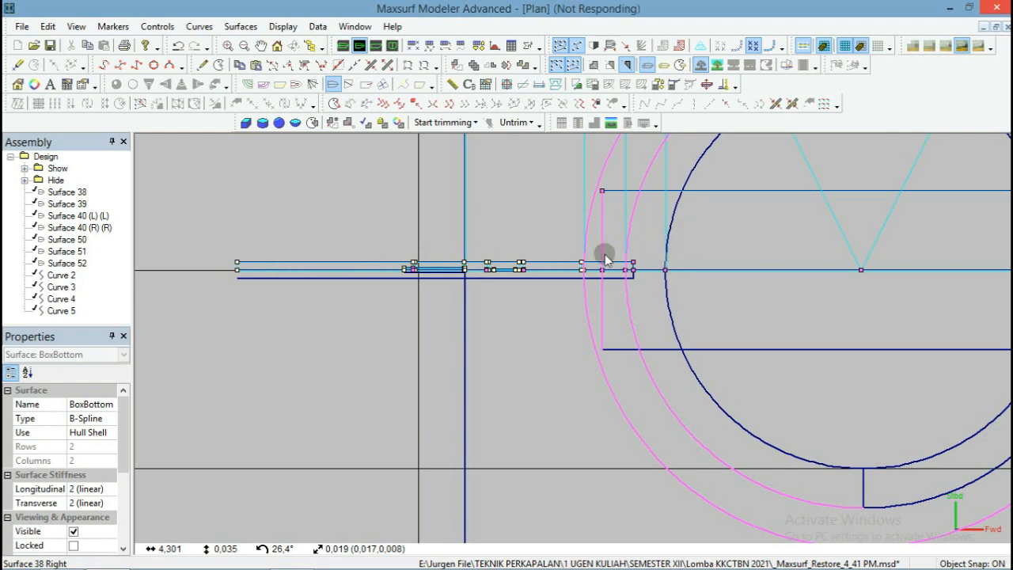
mouse_move(231, 264)
left_mouse_down()
mouse_move(326, 244)
mouse_move(228, 265)
left_mouse_up()
scroll(776, 201, "down", 2)
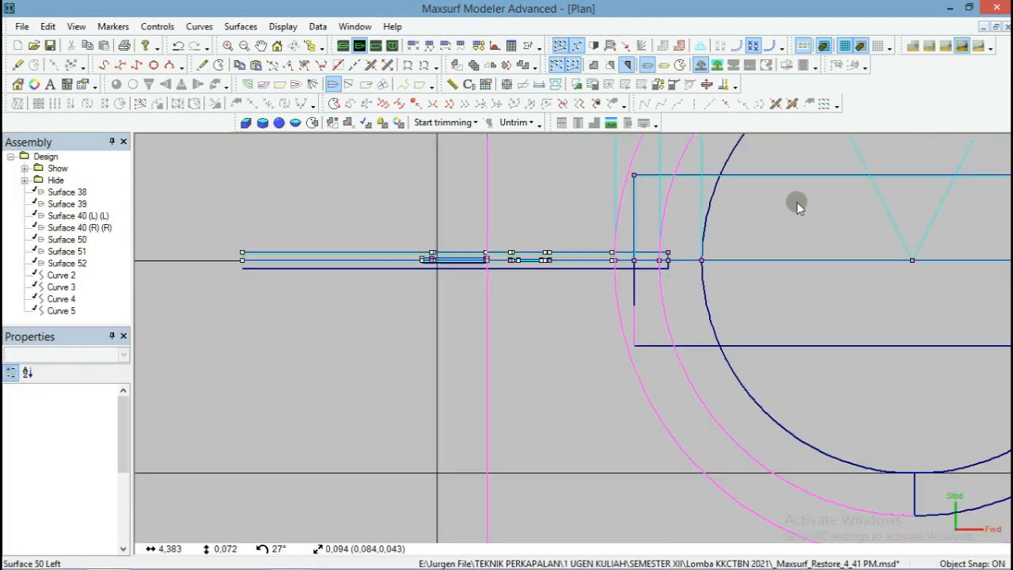
left_click(737, 242)
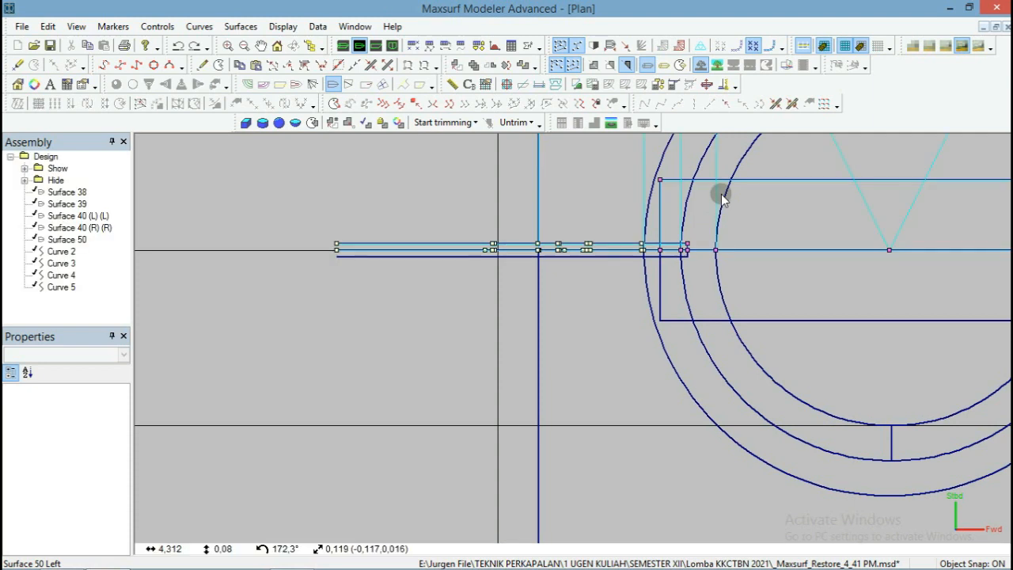
key("Delete")
key("ctrl+z")
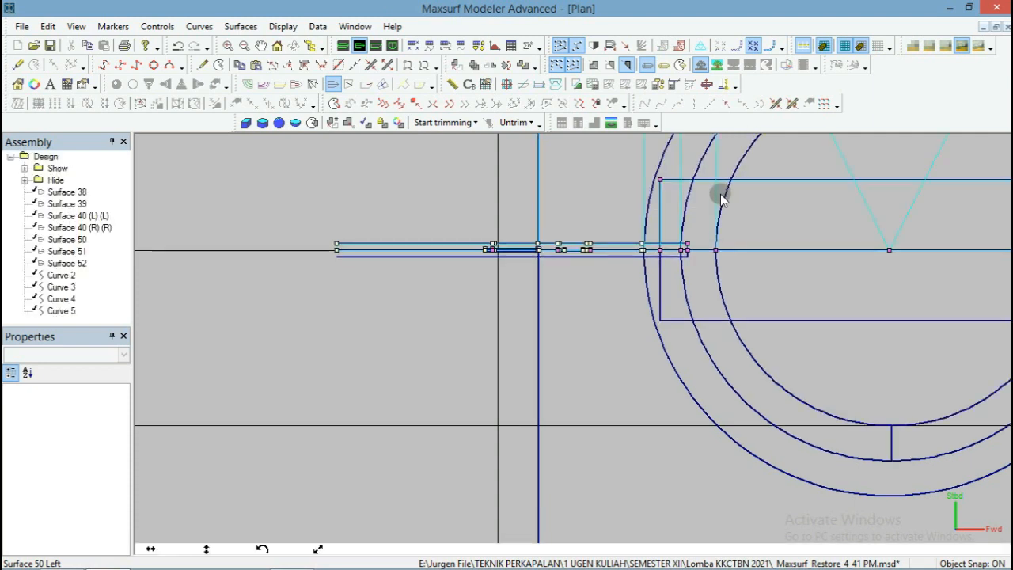
Return to the perspective view and check how the extruded stock assembly sits against the turret and the whole gun.
left_click(343, 46)
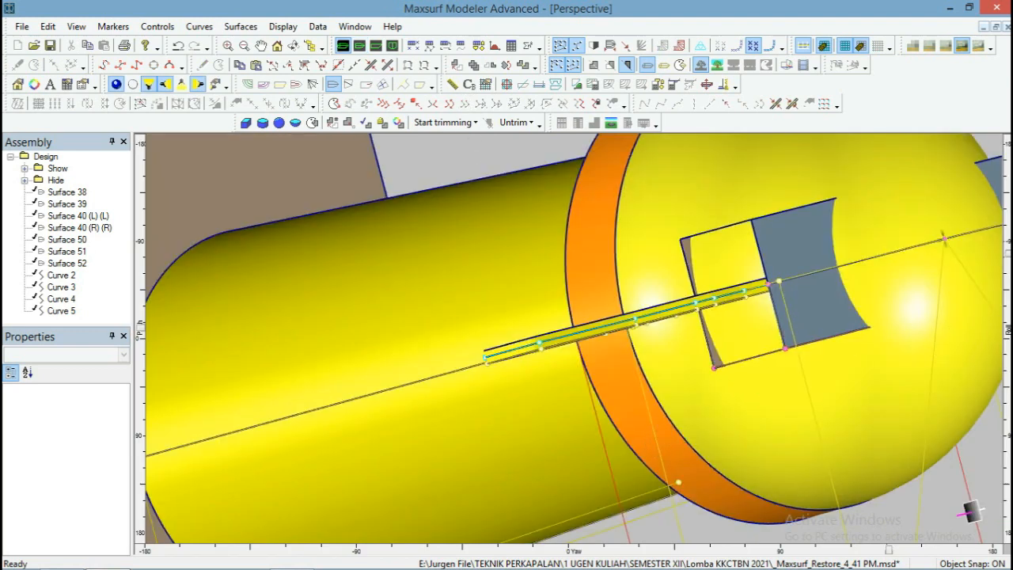
left_click_drag(1007, 255, 1008, 330)
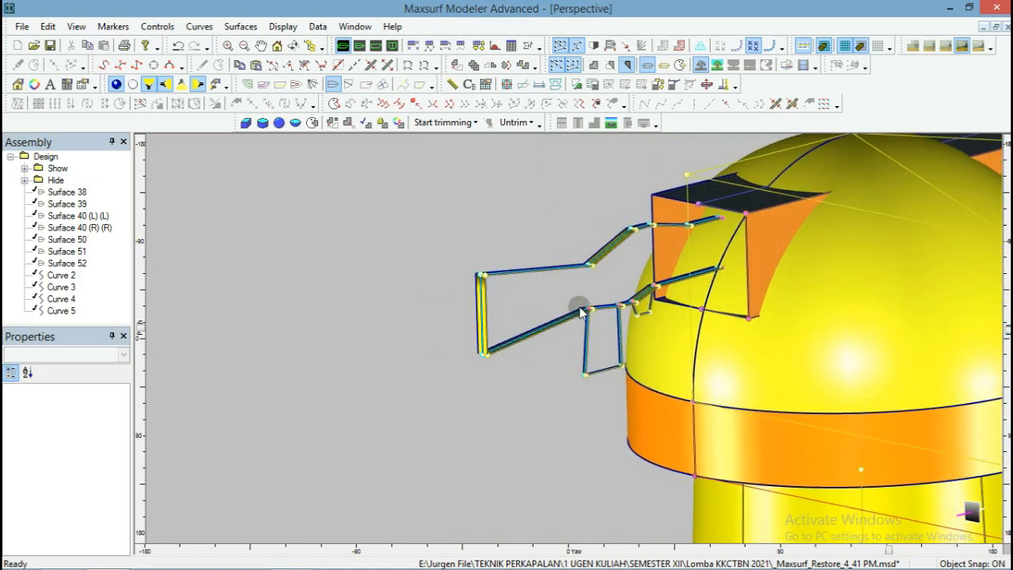
scroll(565, 299, "up", 2)
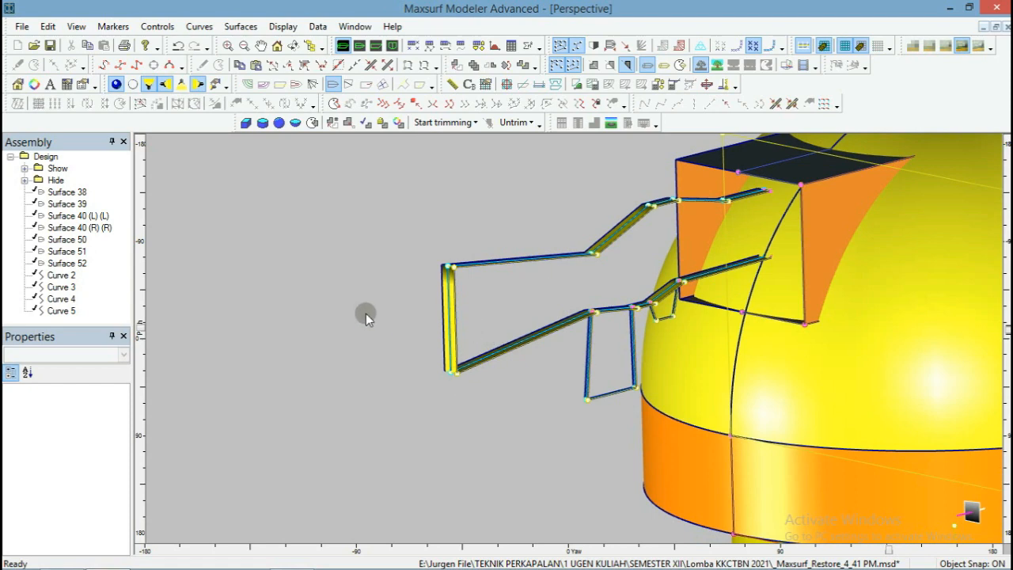
scroll(366, 313, "down", 4)
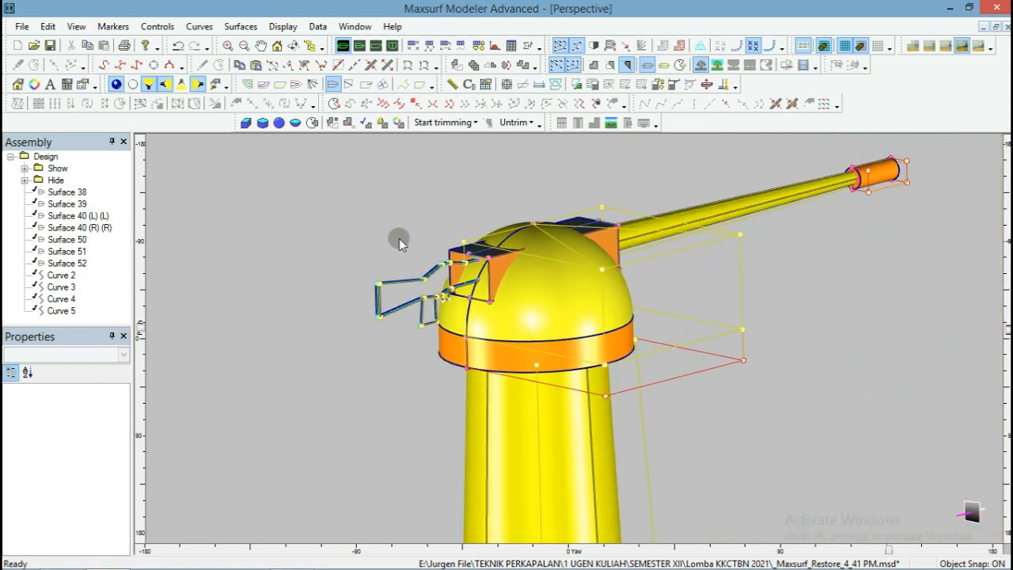
Set the offset of the stock surface's outer control points to 0,050 m in the plan view.
scroll(400, 237, "up", 1)
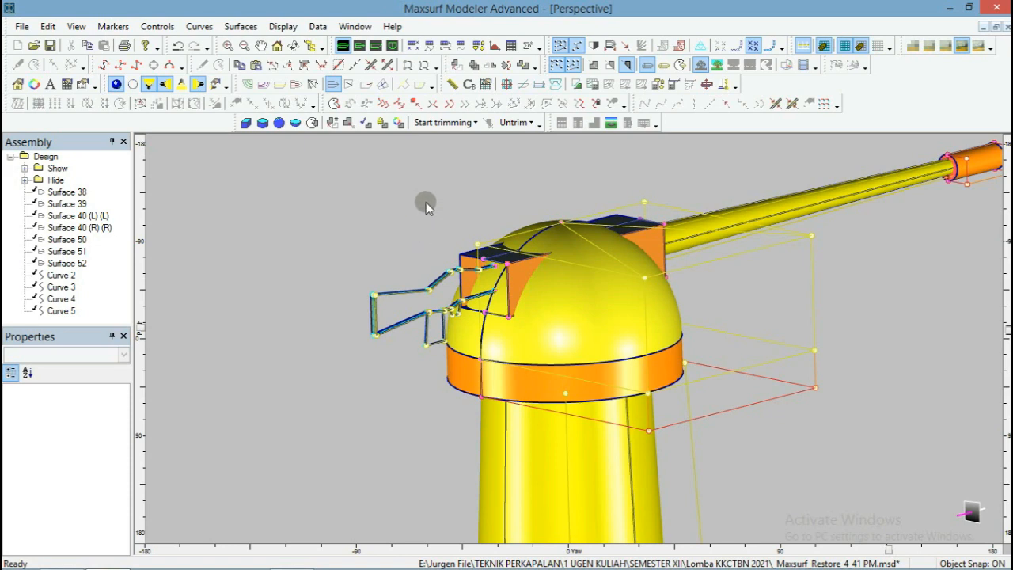
scroll(514, 155, "down", 3)
scroll(514, 155, "up", 1)
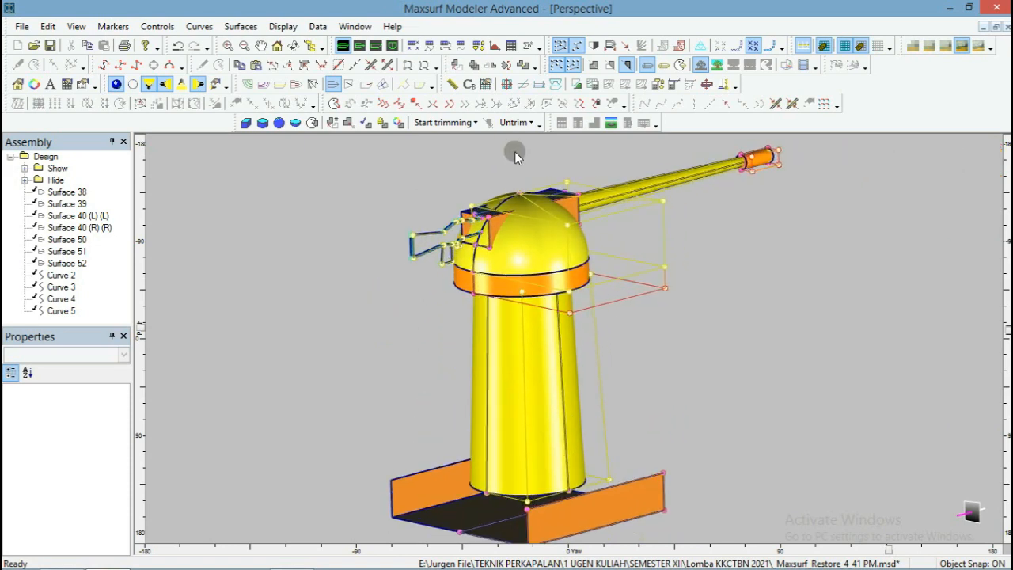
scroll(515, 155, "up", 1)
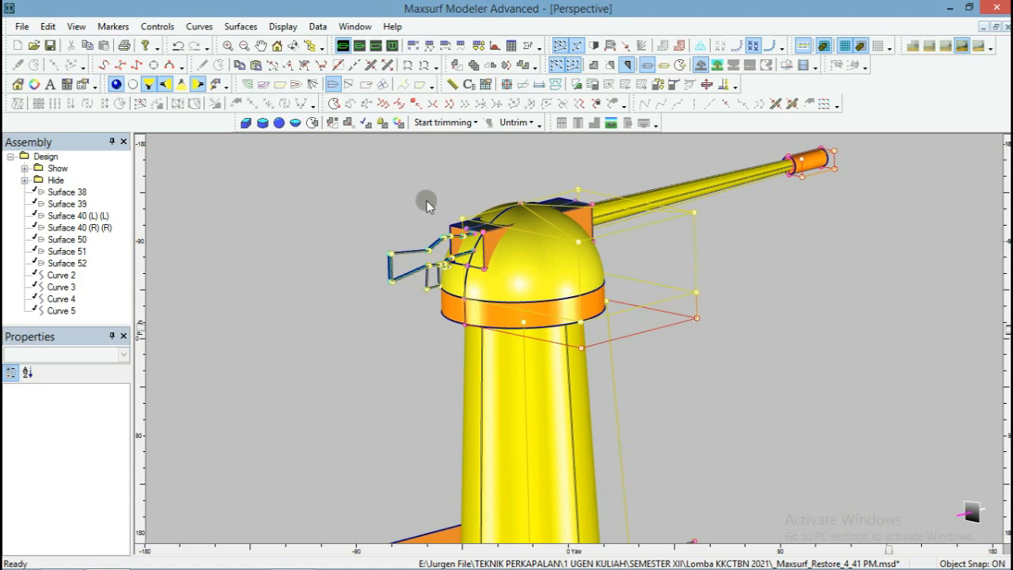
scroll(426, 198, "up", 5)
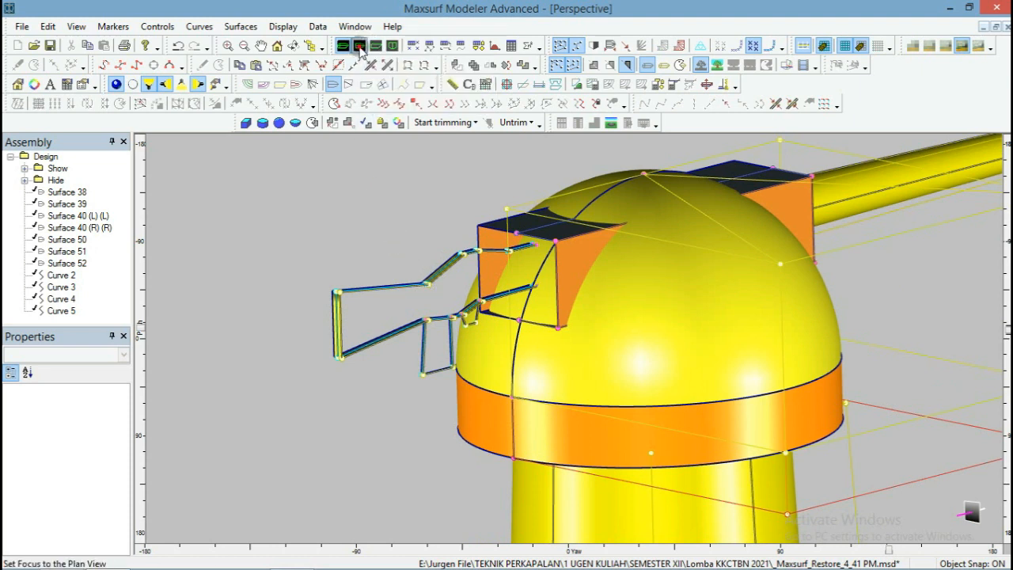
left_click(359, 46)
scroll(462, 171, "up", 3)
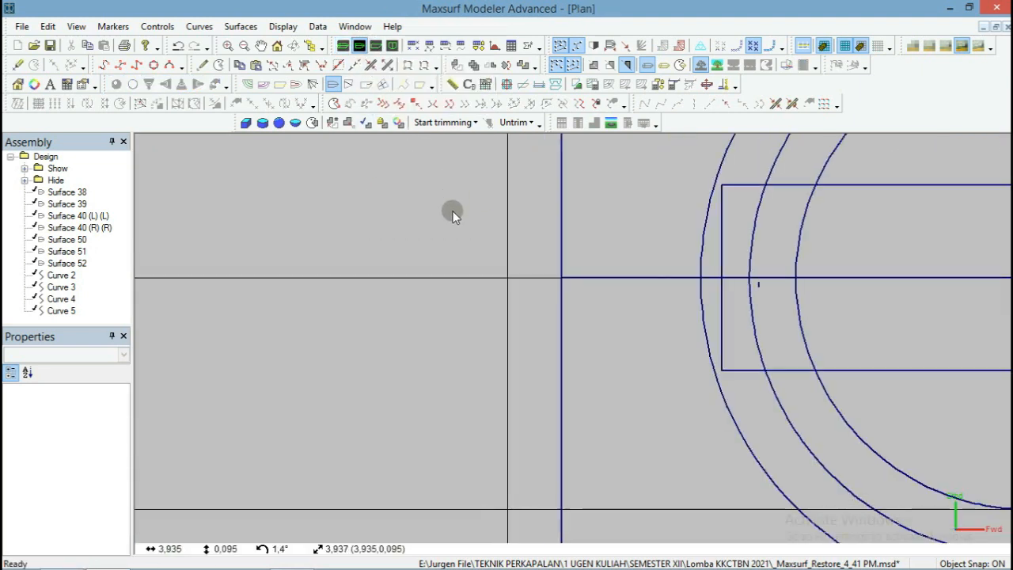
left_click_drag(842, 267, 261, 287)
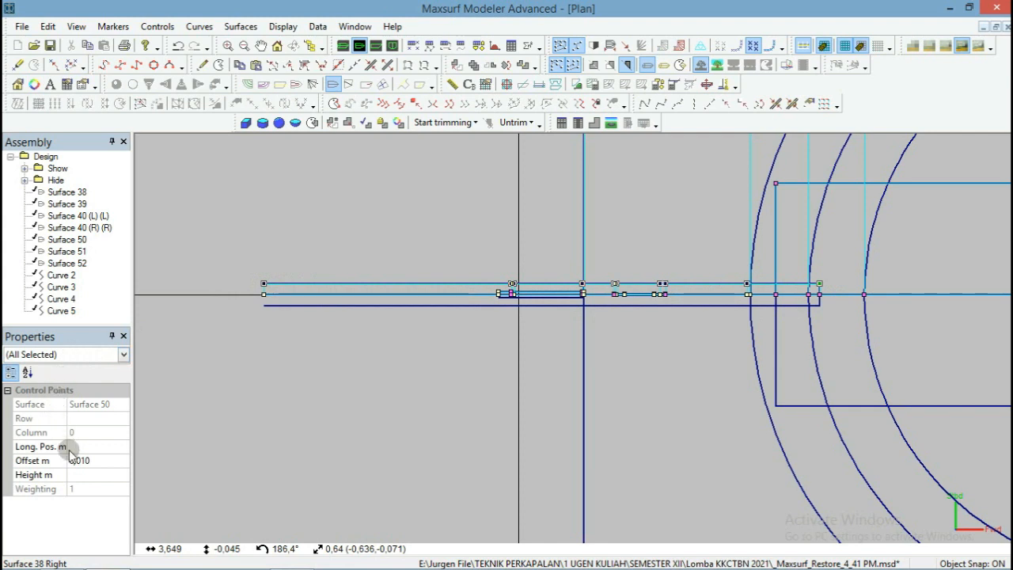
left_click(95, 459)
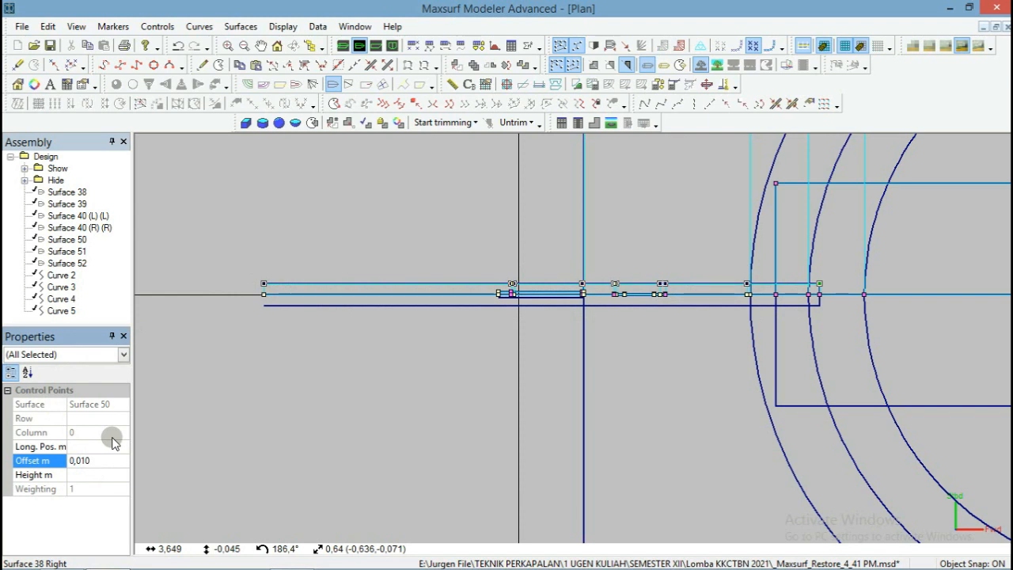
type("5")
left_click(111, 439)
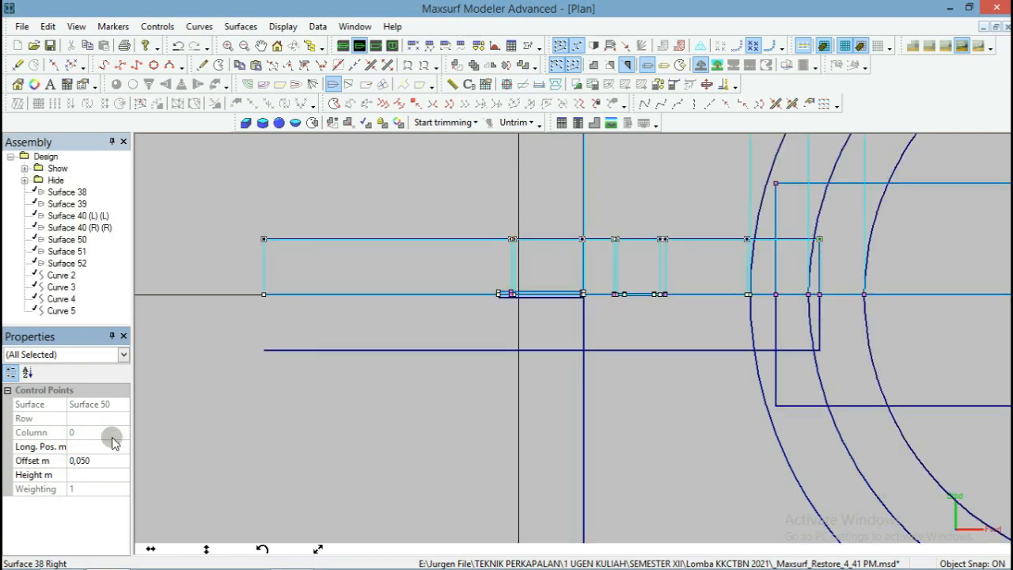
Move the stock's outer control points forward of the butt inward to an offset of about 0,041 m.
left_click(296, 411)
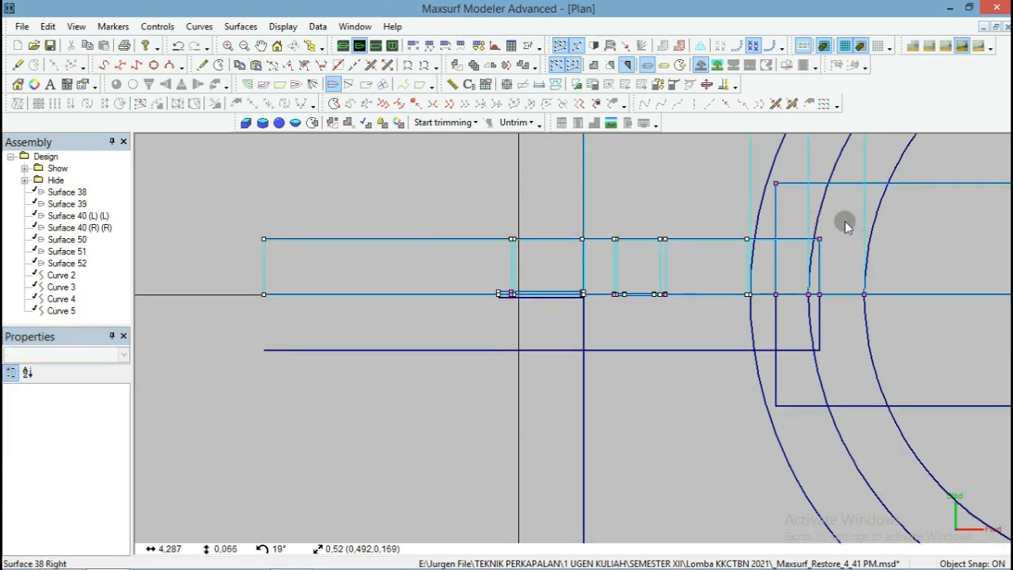
left_click_drag(843, 224, 515, 251)
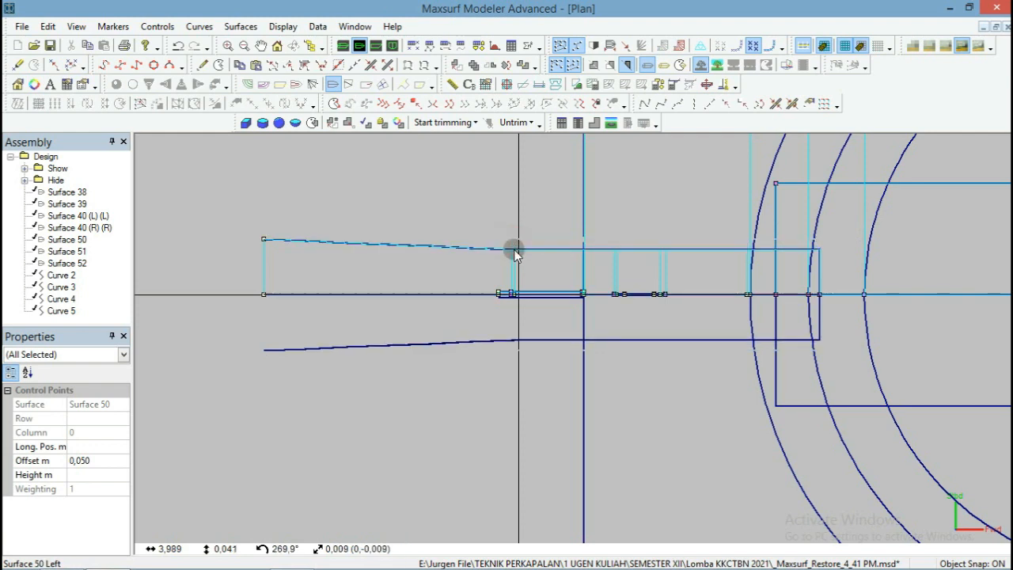
left_click(648, 407)
Widen the grip surface by setting the offset of its outer control points to 0,025 m.
scroll(670, 265, "up", 1)
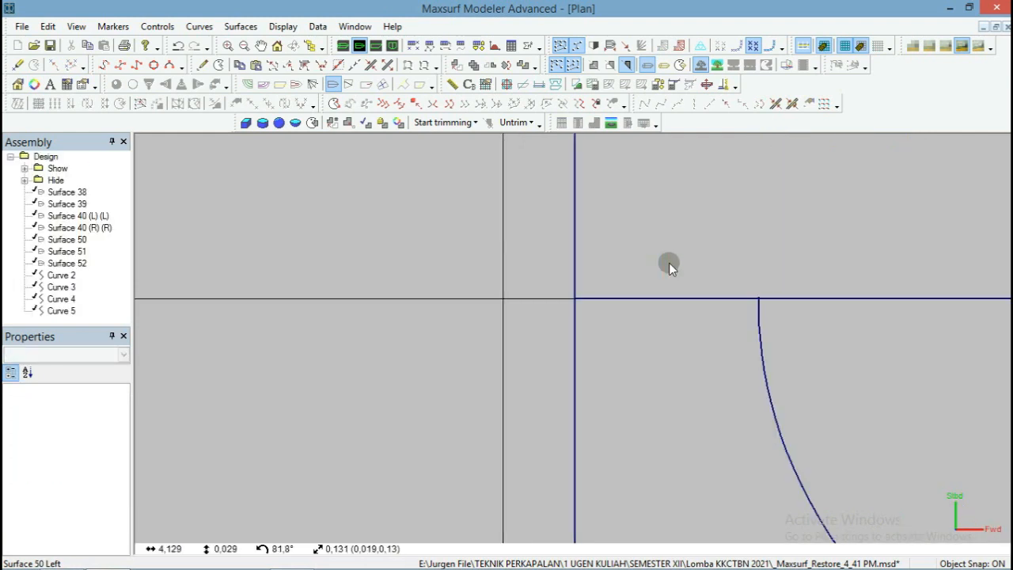
scroll(668, 263, "up", 1)
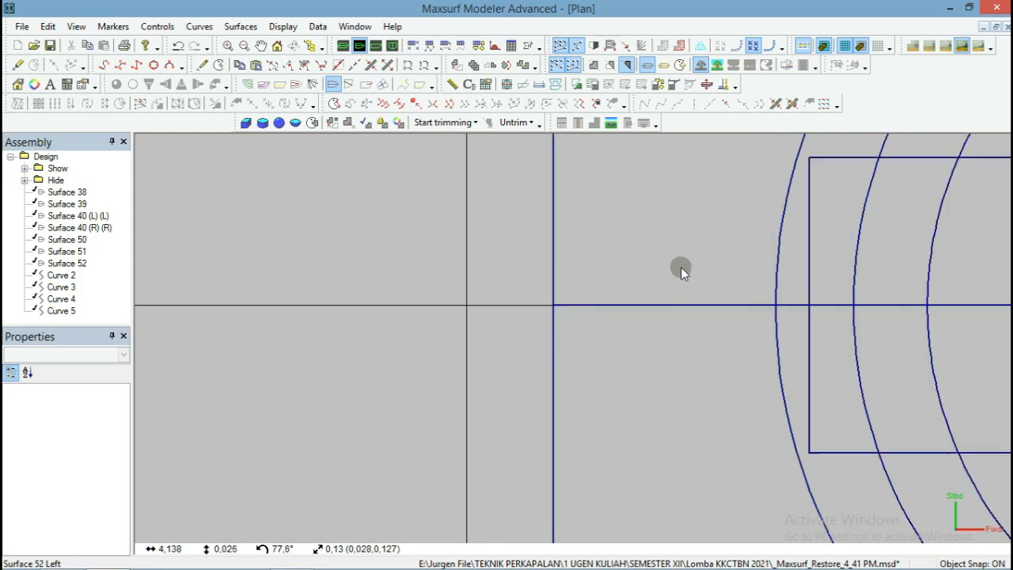
scroll(680, 267, "up", 1)
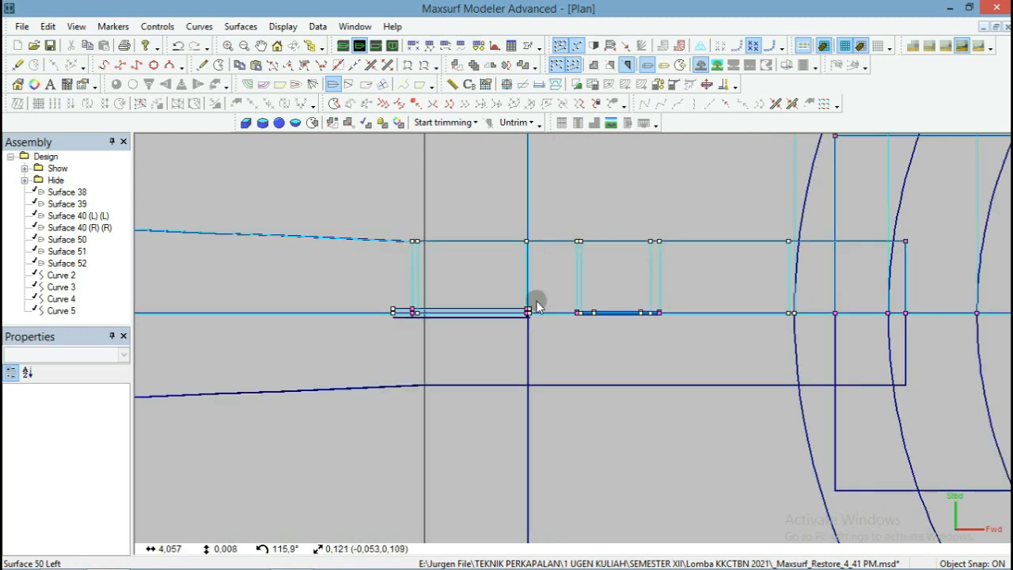
scroll(527, 312, "up", 2)
scroll(528, 313, "down", 1)
left_click_drag(544, 291, 304, 276)
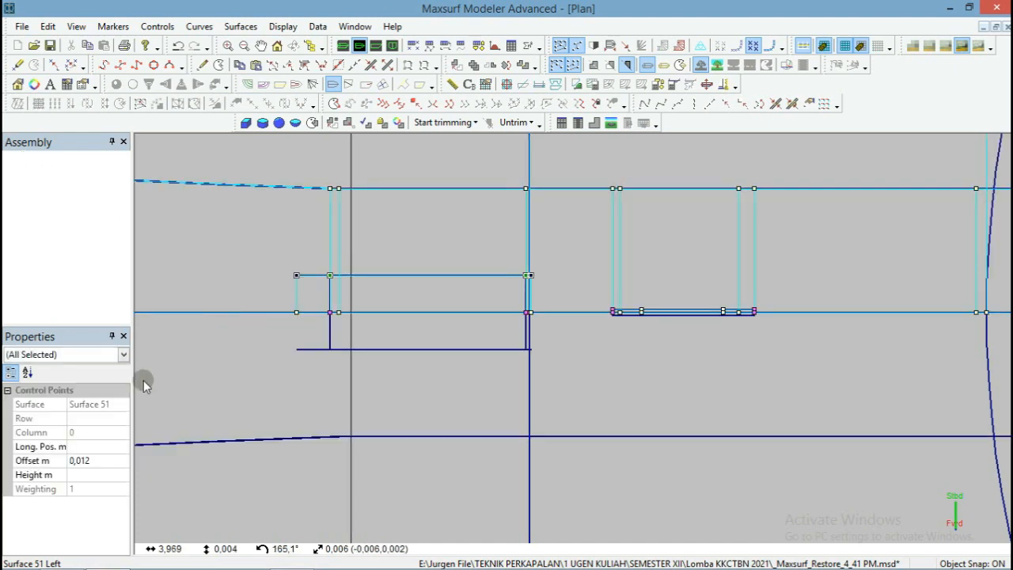
left_click(101, 466)
left_click_drag(101, 466, 83, 460)
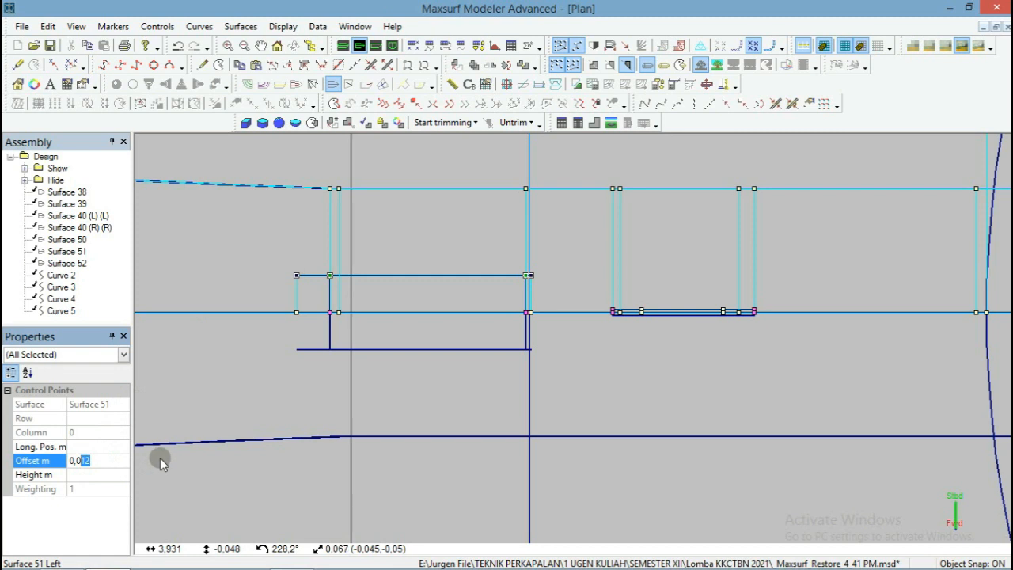
type("25")
left_click(242, 449)
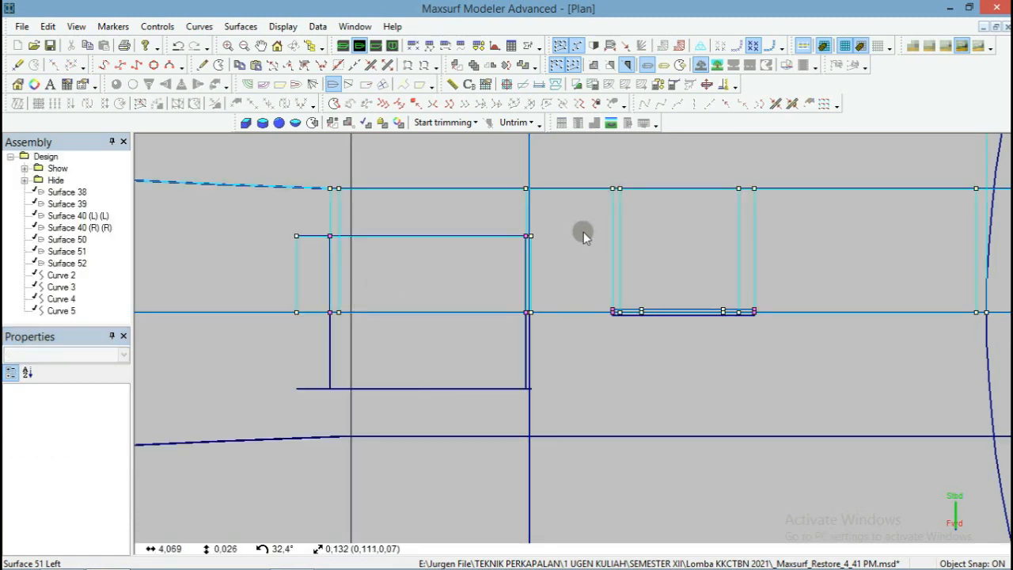
left_click_drag(551, 218, 256, 271)
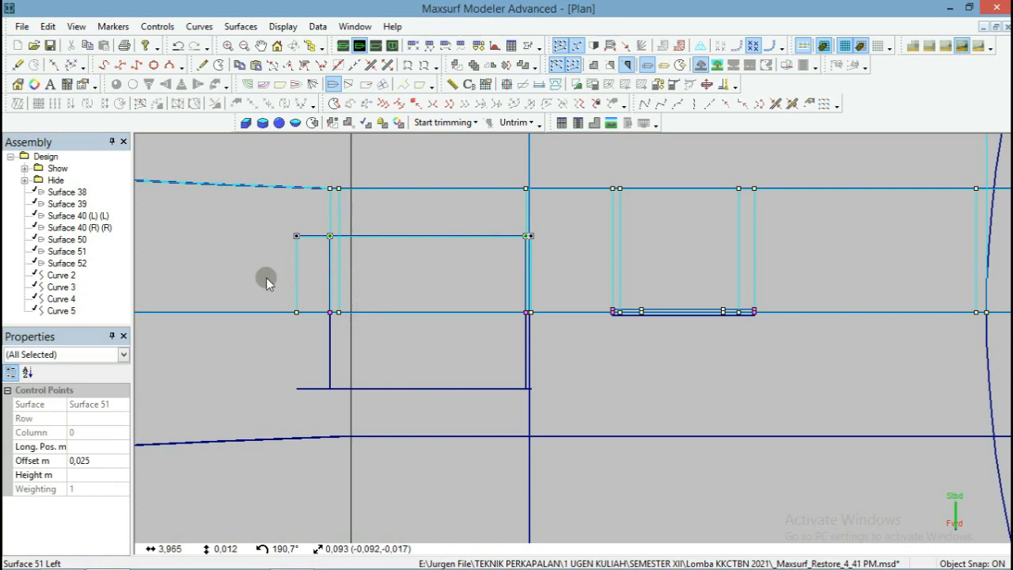
left_click(79, 461)
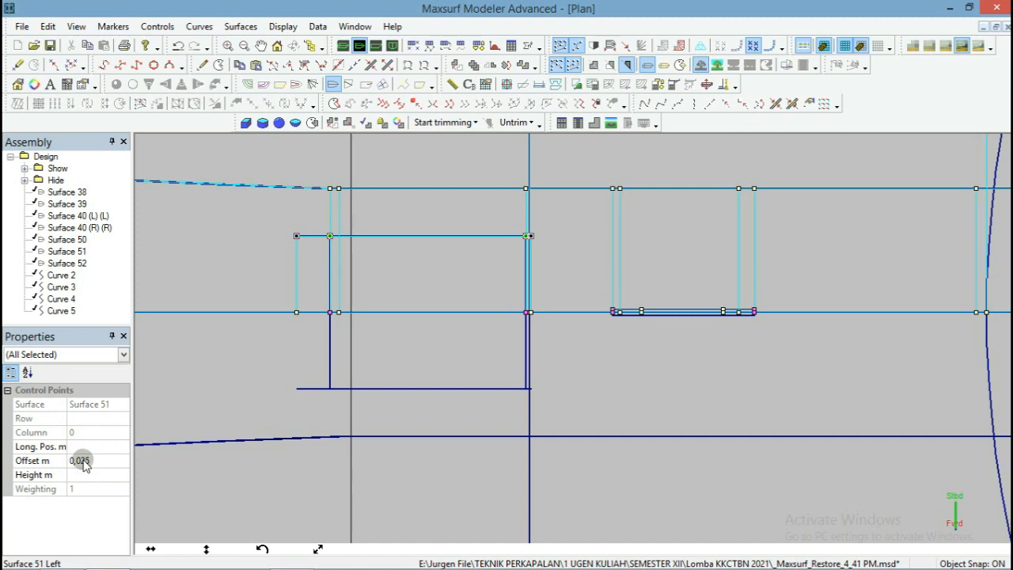
left_click(570, 276)
Widen the small guard surface by moving its outer control points to an offset of 0,008 m.
scroll(567, 283, "down", 1)
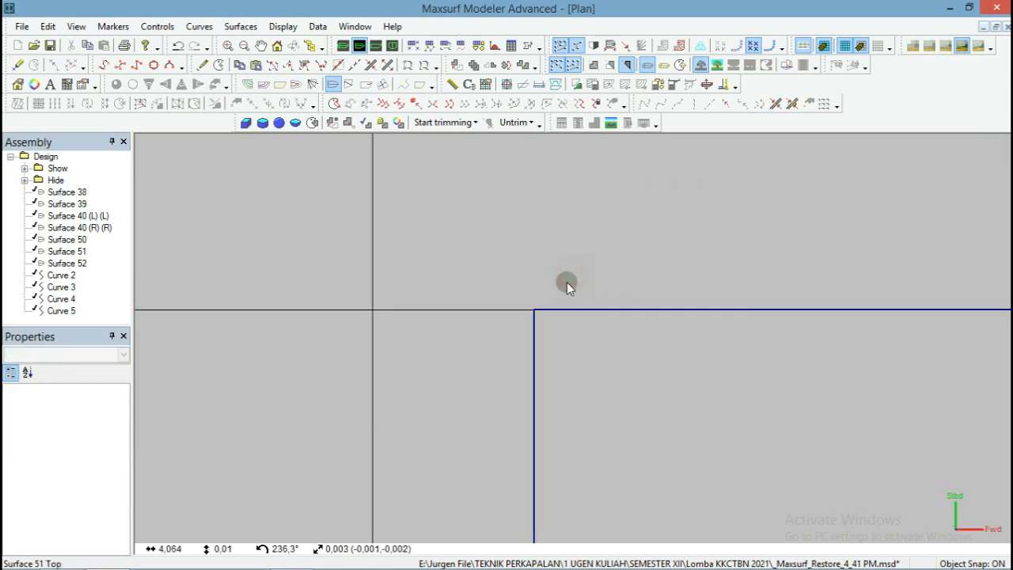
scroll(513, 277, "down", 2)
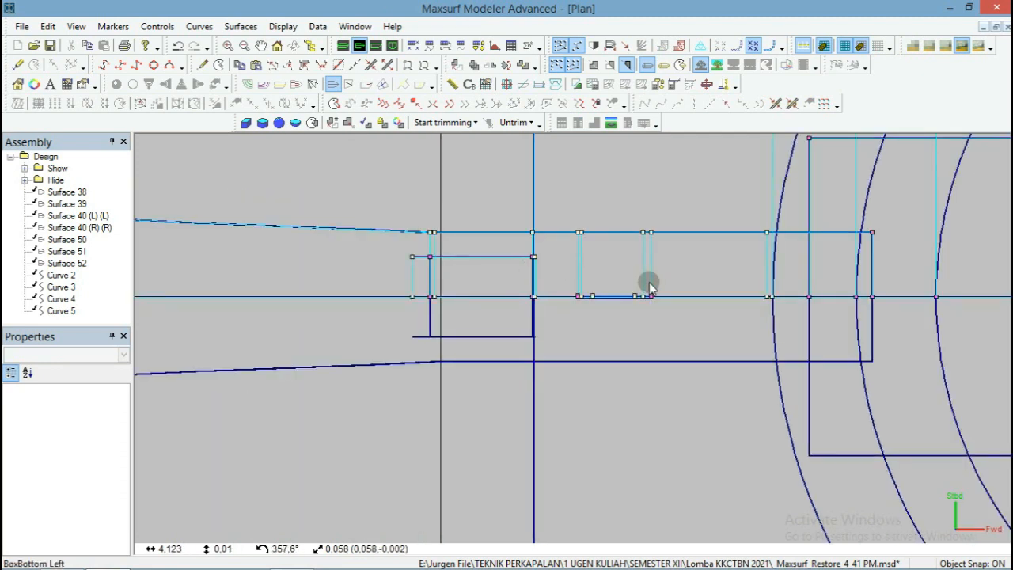
scroll(647, 295, "up", 3)
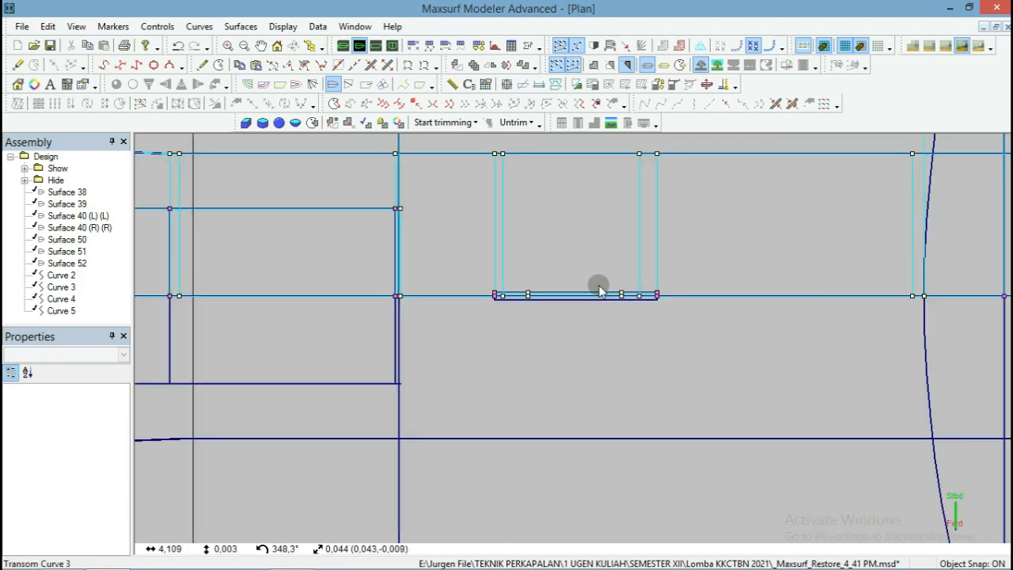
scroll(599, 290, "up", 1)
left_click_drag(695, 276, 458, 262)
left_click(105, 459)
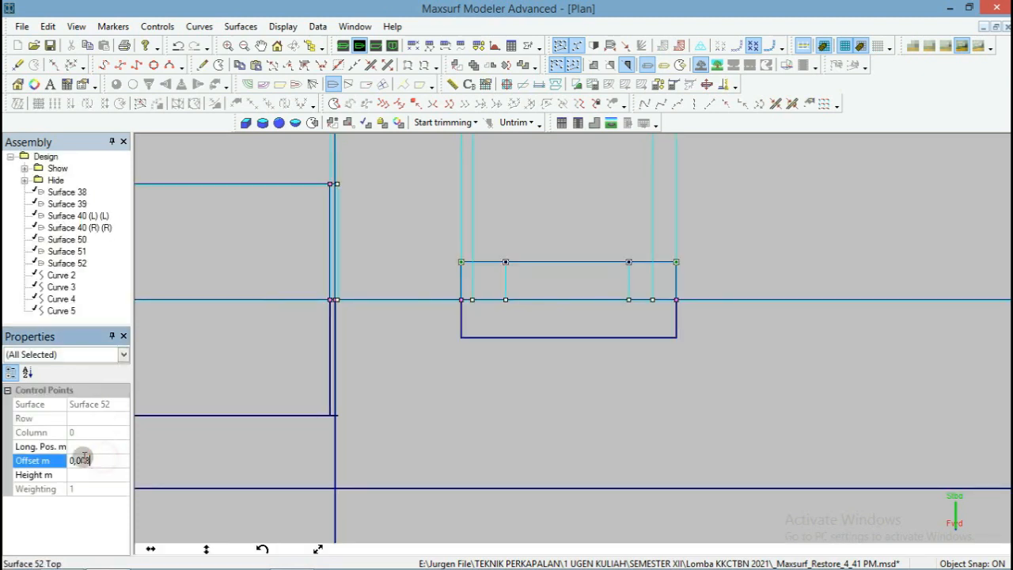
left_click_drag(85, 457, 86, 462)
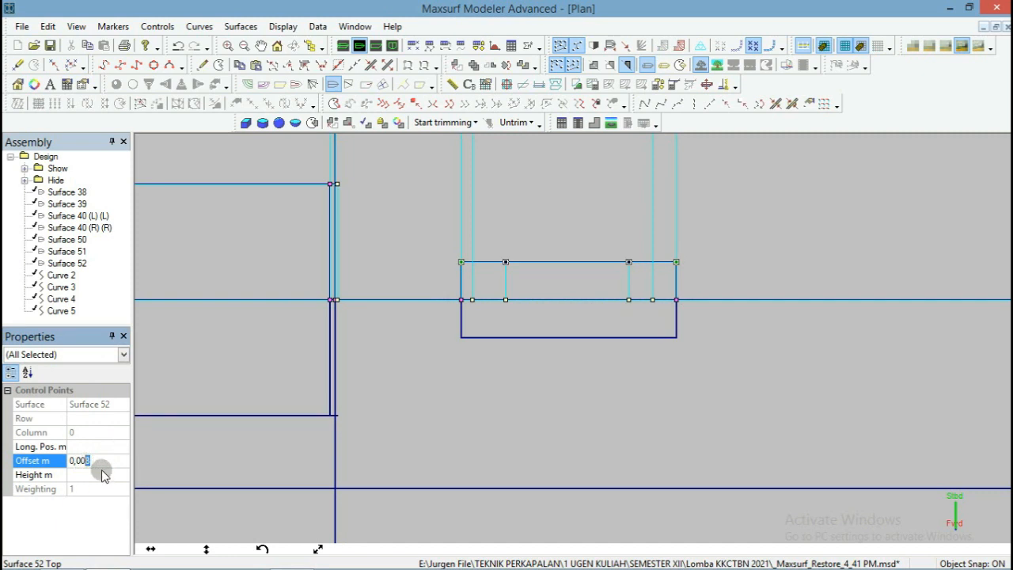
left_click(470, 411)
scroll(317, 398, "down", 8)
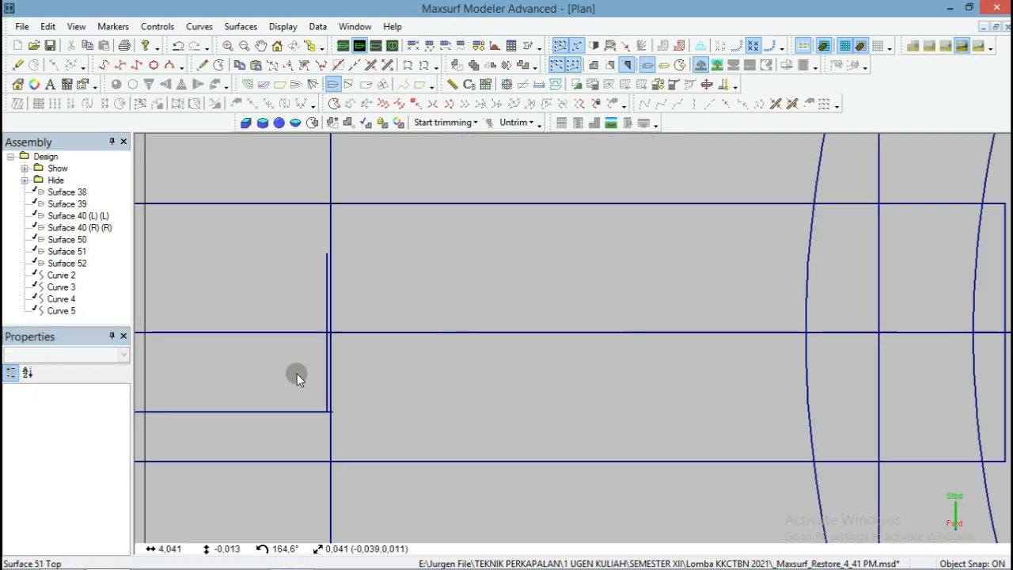
left_click(309, 362)
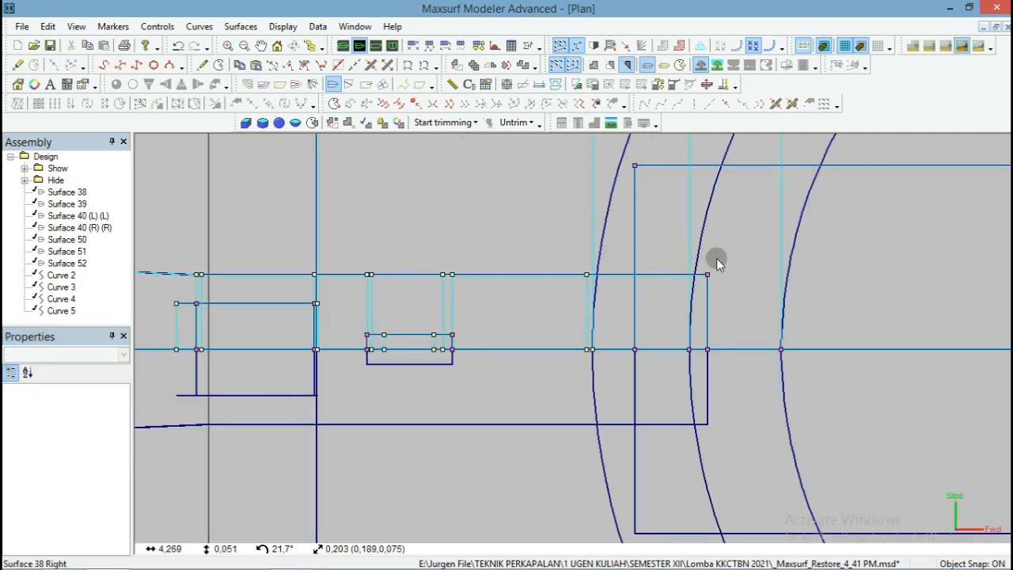
Flare the stock's forward end by moving its foremost outer control points out to an offset of about 0,057 m.
left_click_drag(721, 257, 588, 240)
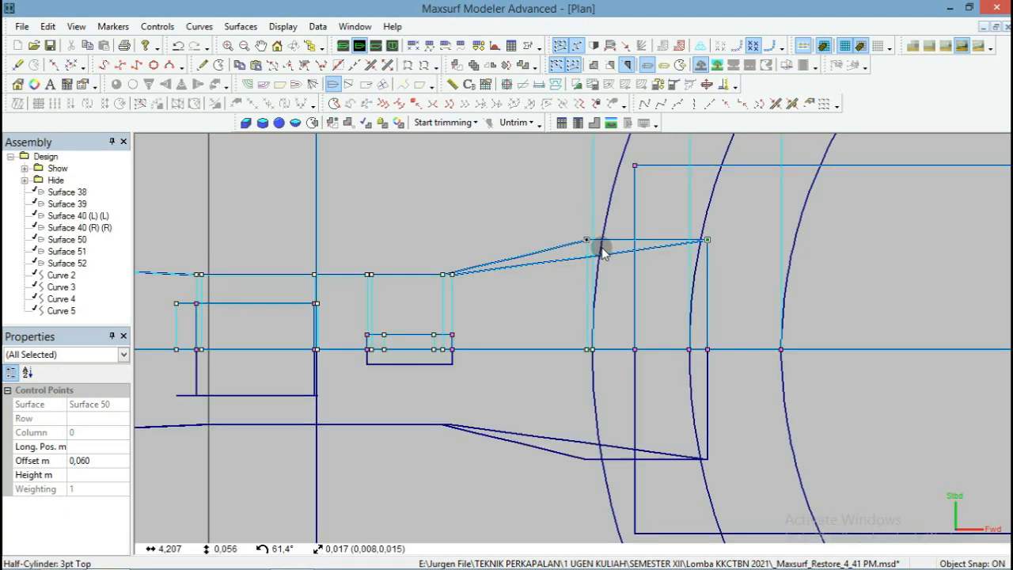
left_click_drag(601, 251, 599, 276)
left_click_drag(750, 248, 550, 310)
left_click_drag(587, 273, 589, 237)
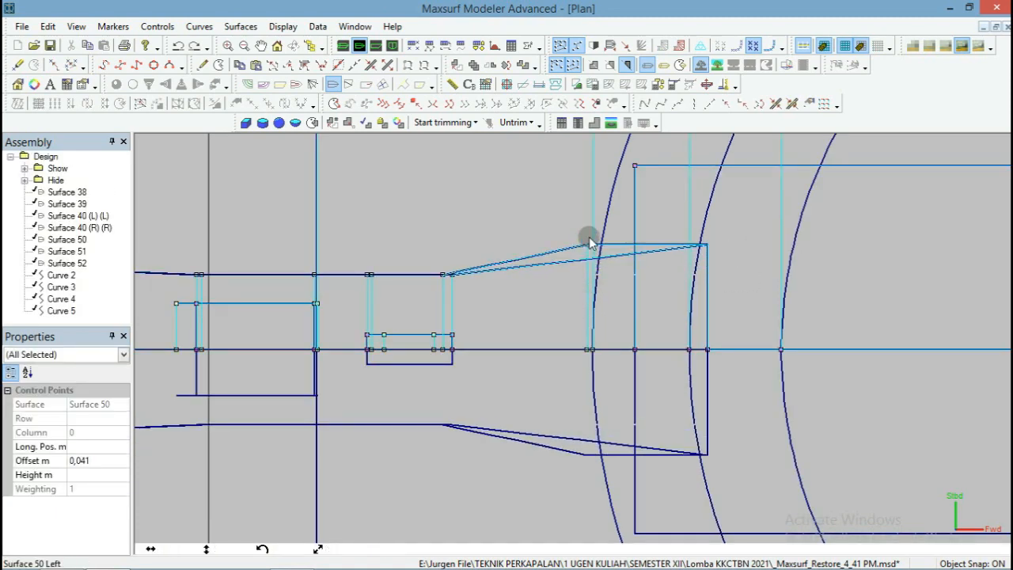
Examine the widened stock, grip and guard surfaces in the profile view and up close from the rear in perspective.
left_click(380, 45)
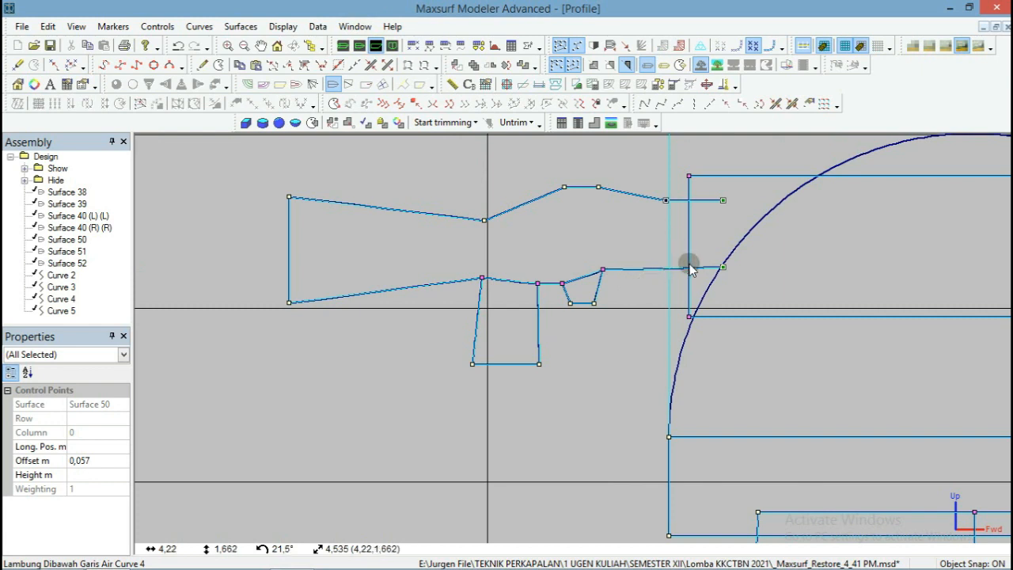
scroll(398, 324, "down", 7)
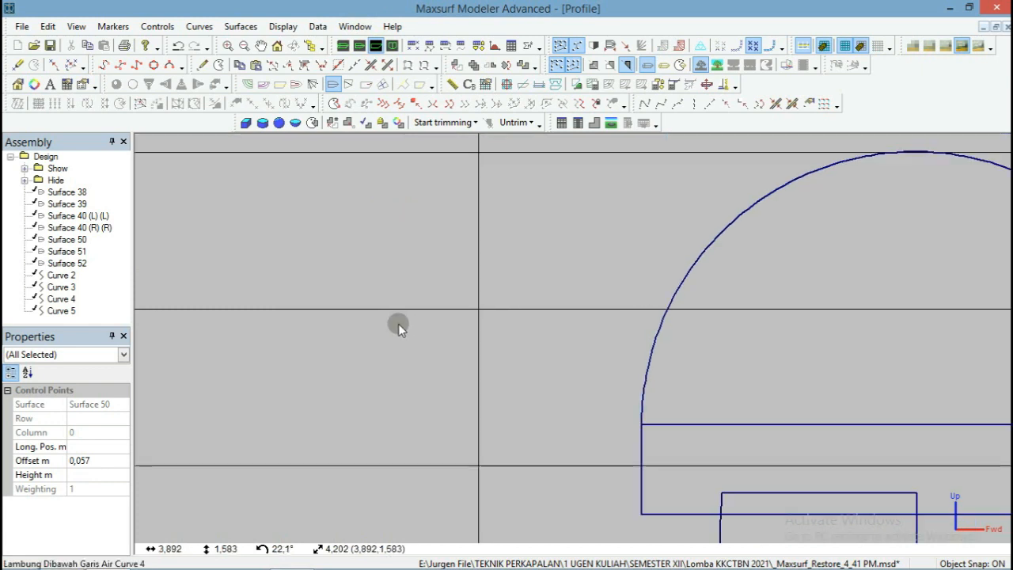
left_click(378, 406)
left_click(342, 47)
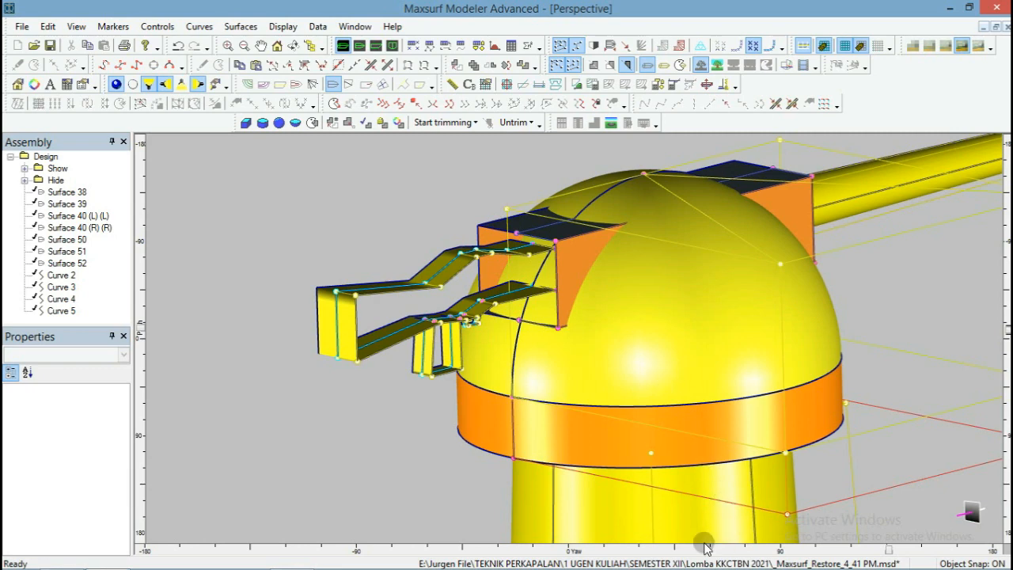
left_click_drag(891, 552, 952, 556)
scroll(280, 373, "down", 5)
scroll(736, 354, "up", 5)
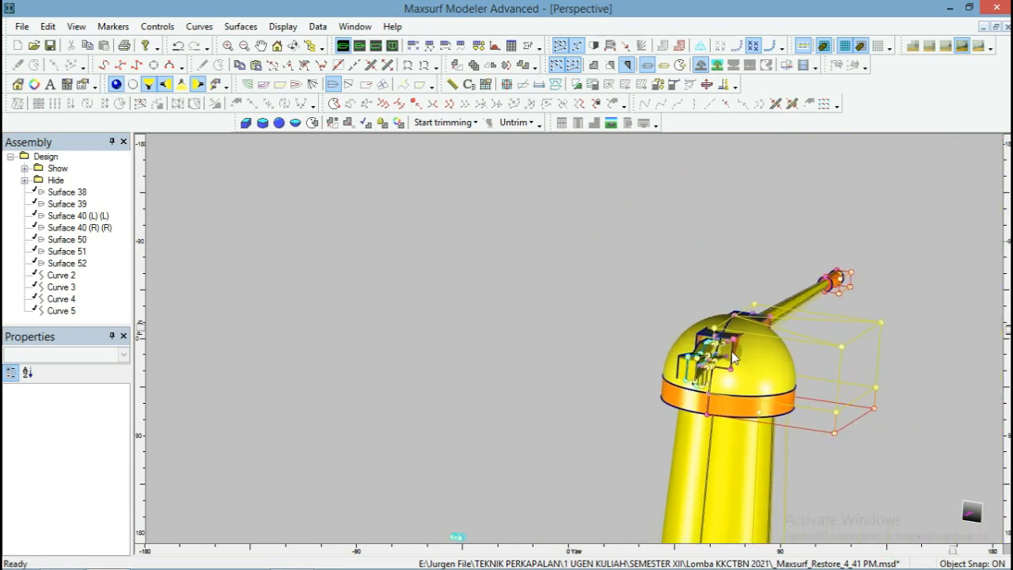
scroll(743, 361, "up", 5)
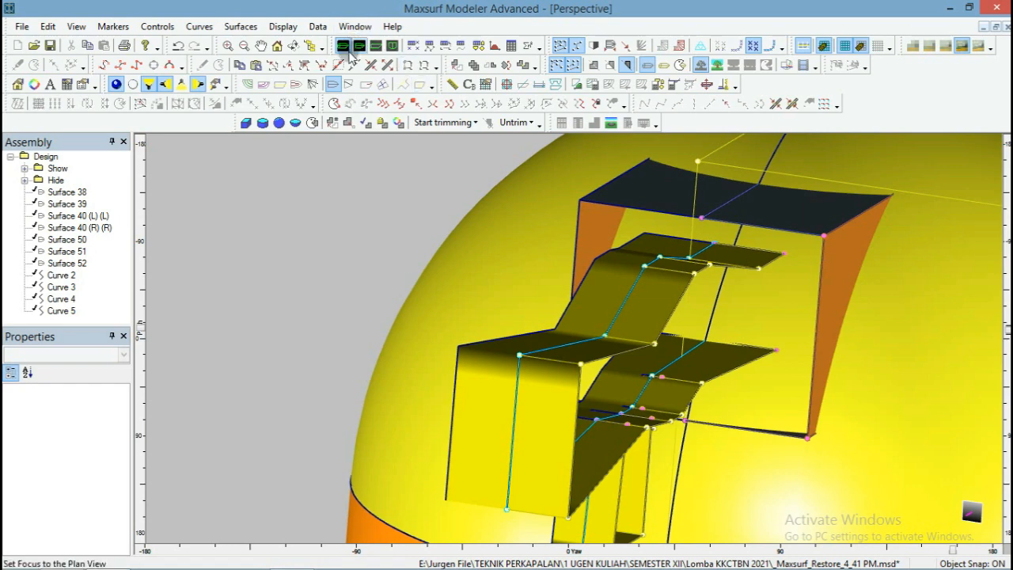
Narrow the stock's middle section in plan view by moving its outer control points in to an offset of 0,033 m.
left_click(376, 45)
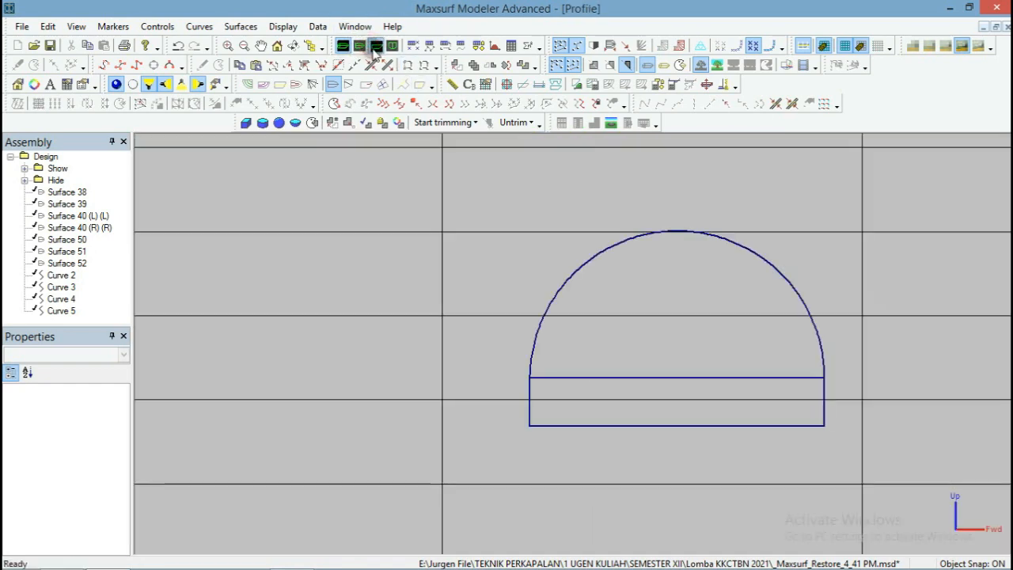
left_click(359, 46)
scroll(829, 234, "down", 6)
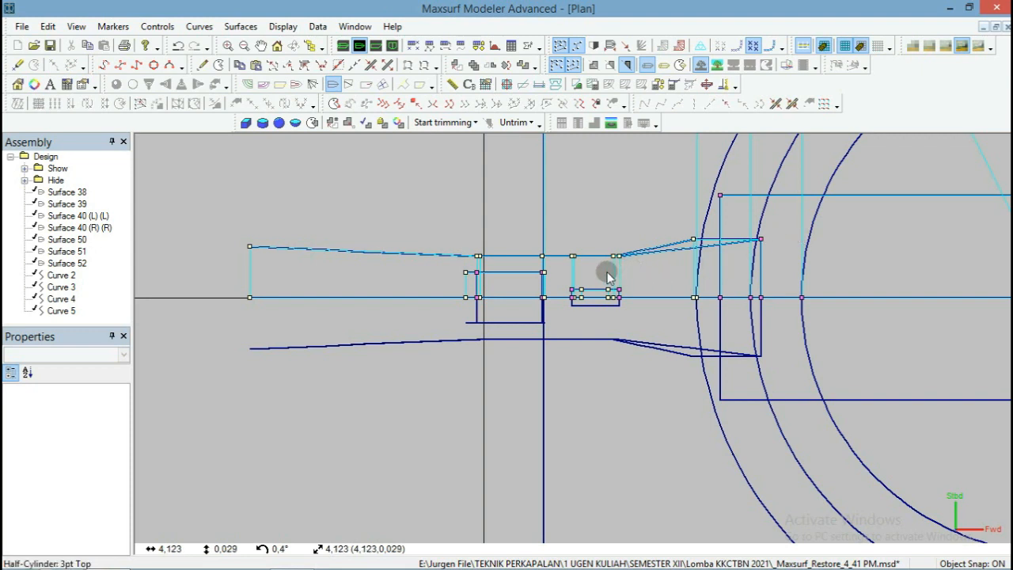
scroll(570, 268, "up", 5)
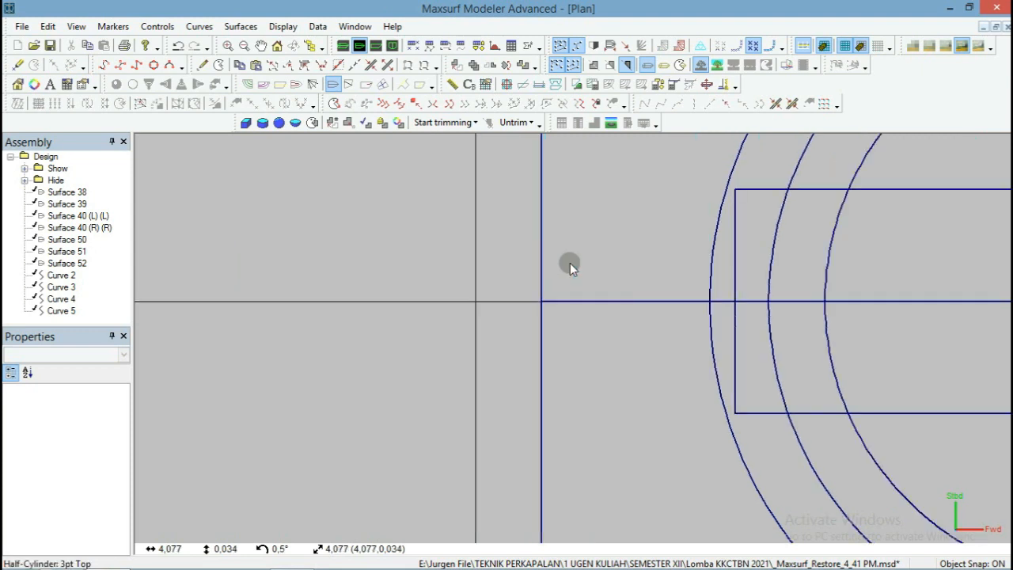
scroll(570, 267, "down", 4)
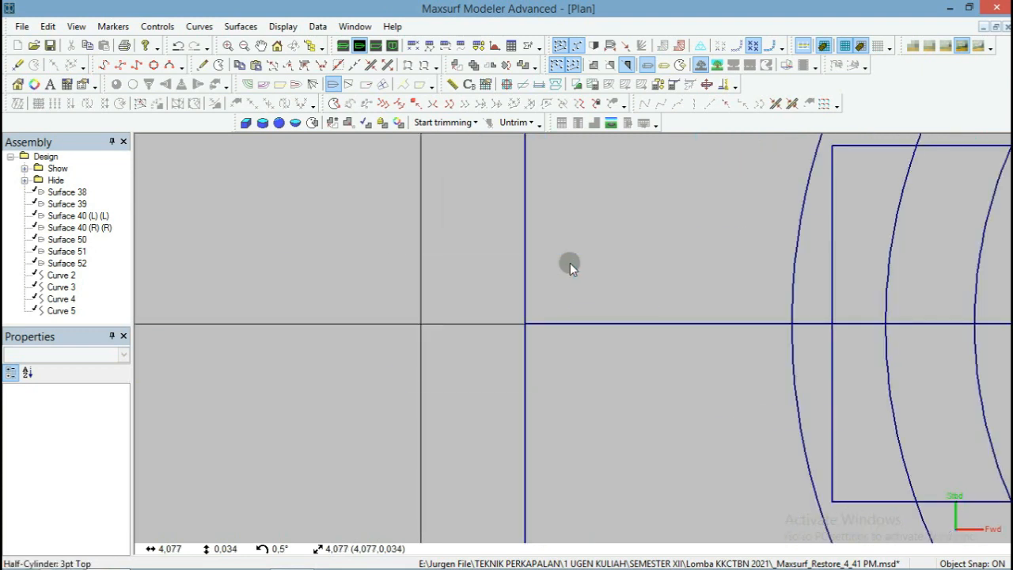
left_click(614, 226)
left_click_drag(576, 219, 547, 231)
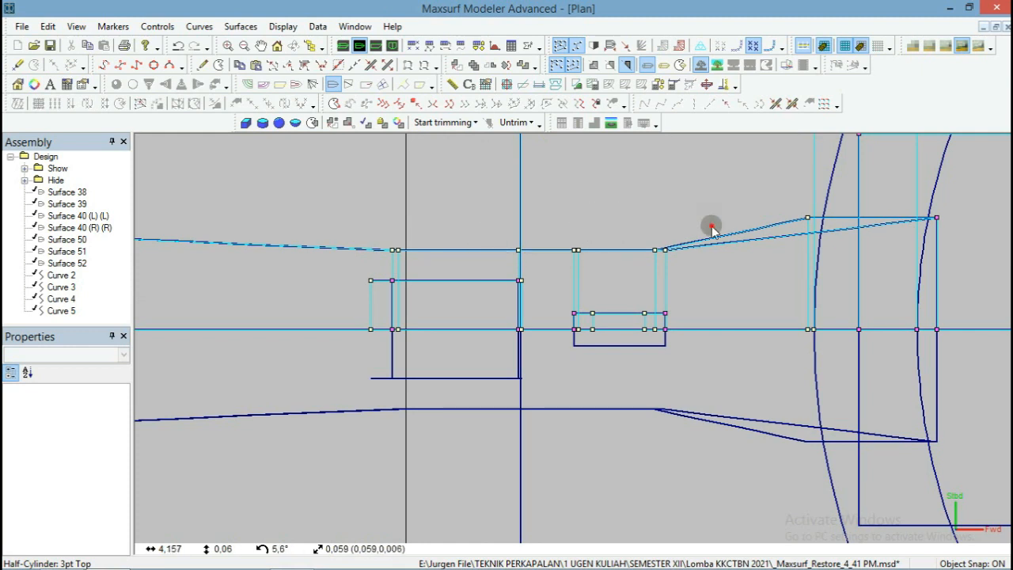
left_click_drag(715, 224, 388, 265)
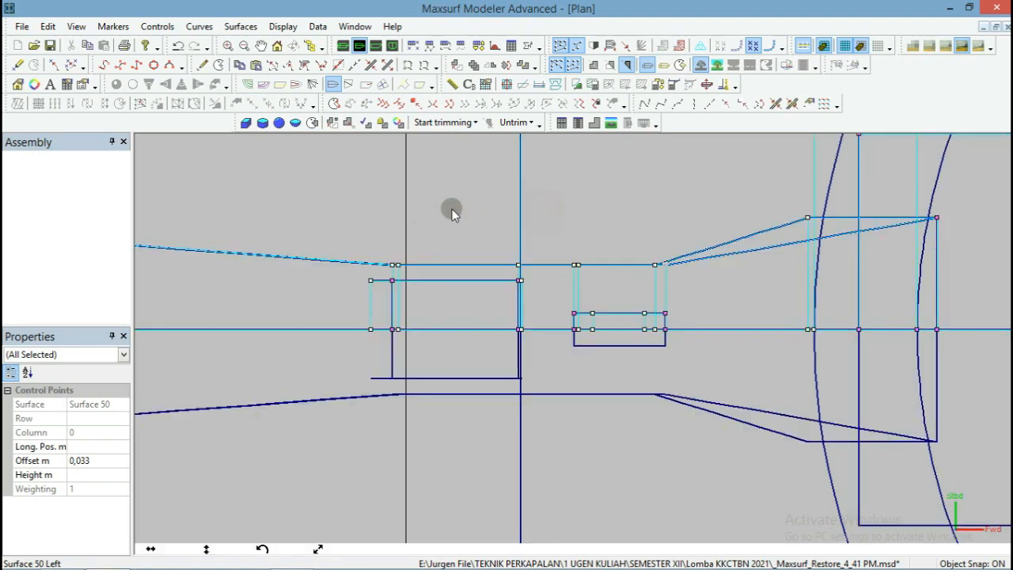
Examine the narrowed stock in plan and perspective, and check the outlines of the stock, grip and guard in profile.
scroll(452, 212, "down", 5)
left_click(504, 405)
scroll(403, 299, "down", 1)
scroll(398, 288, "down", 2)
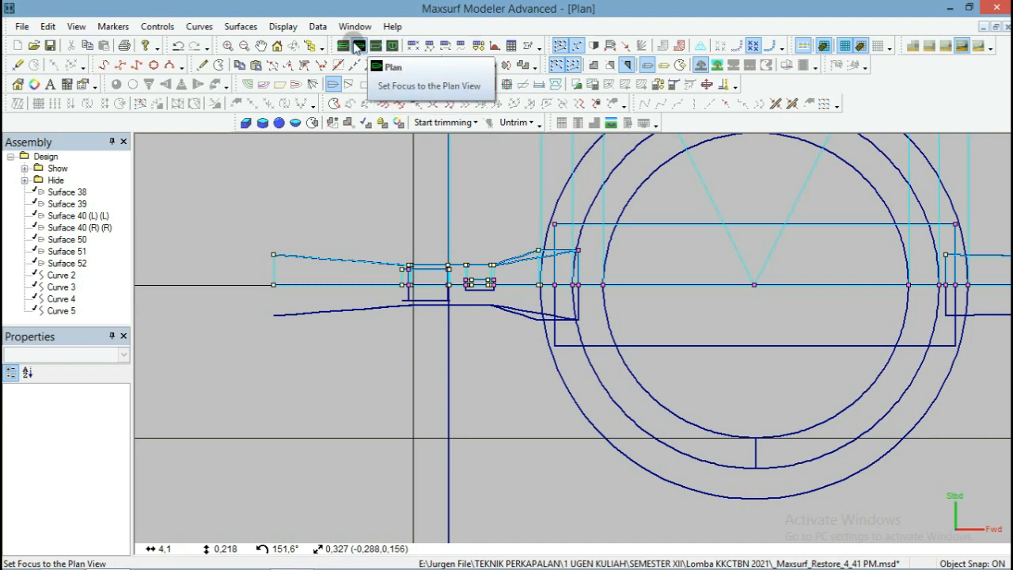
left_click(343, 46)
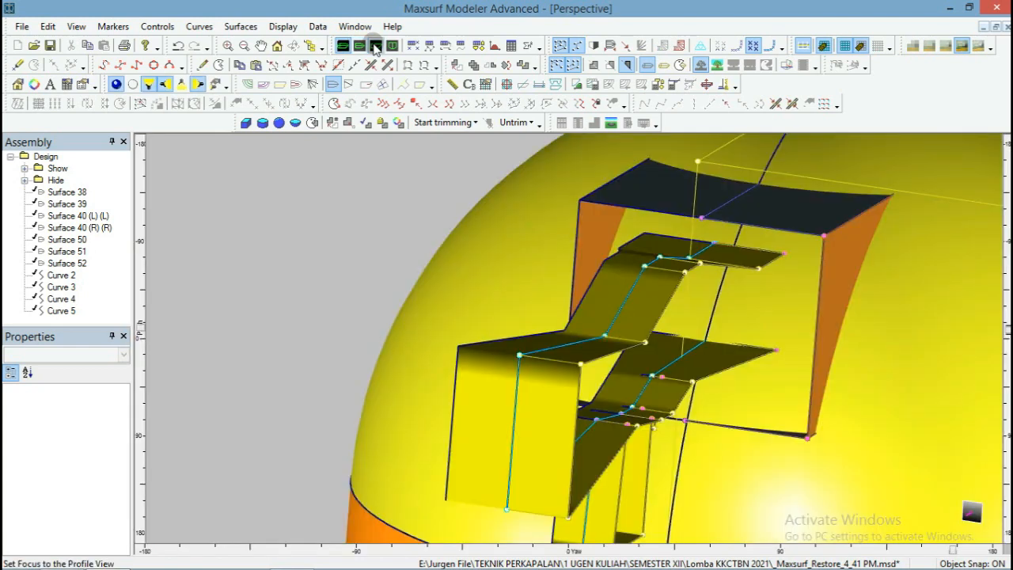
left_click(375, 46)
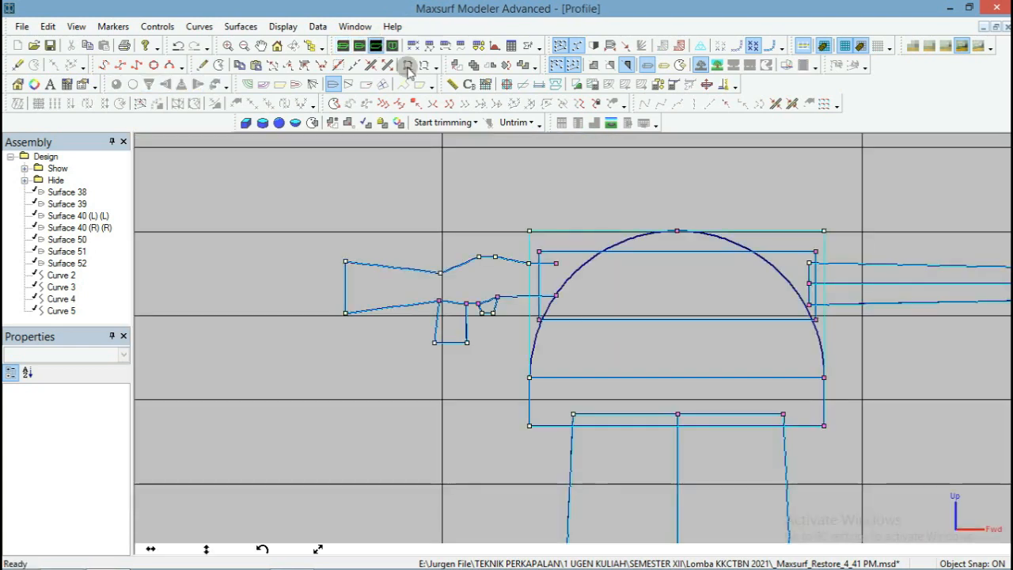
scroll(423, 307, "up", 5)
scroll(424, 307, "down", 3)
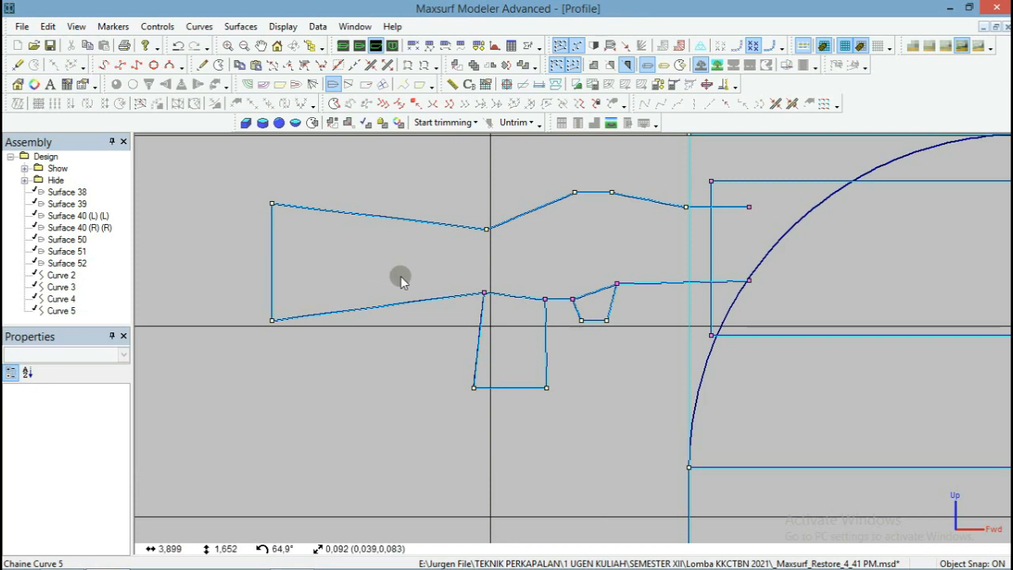
scroll(951, 312, "down", 3)
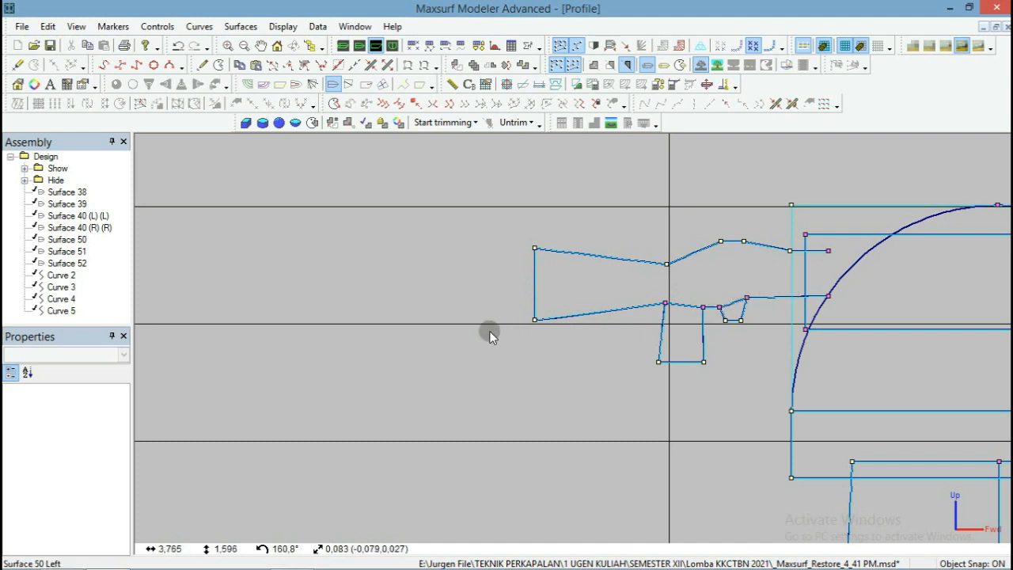
left_click(120, 65)
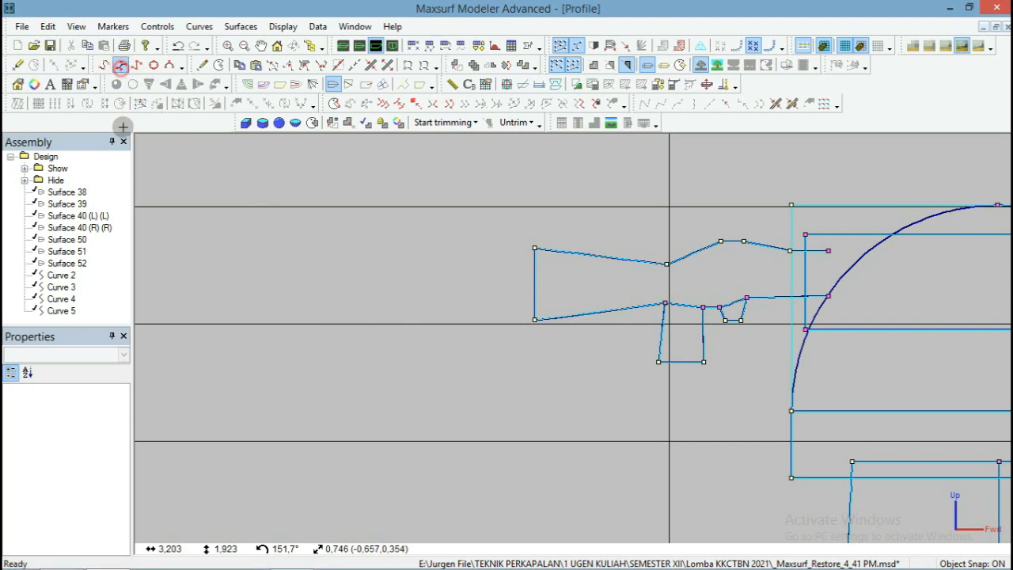
left_click(191, 224)
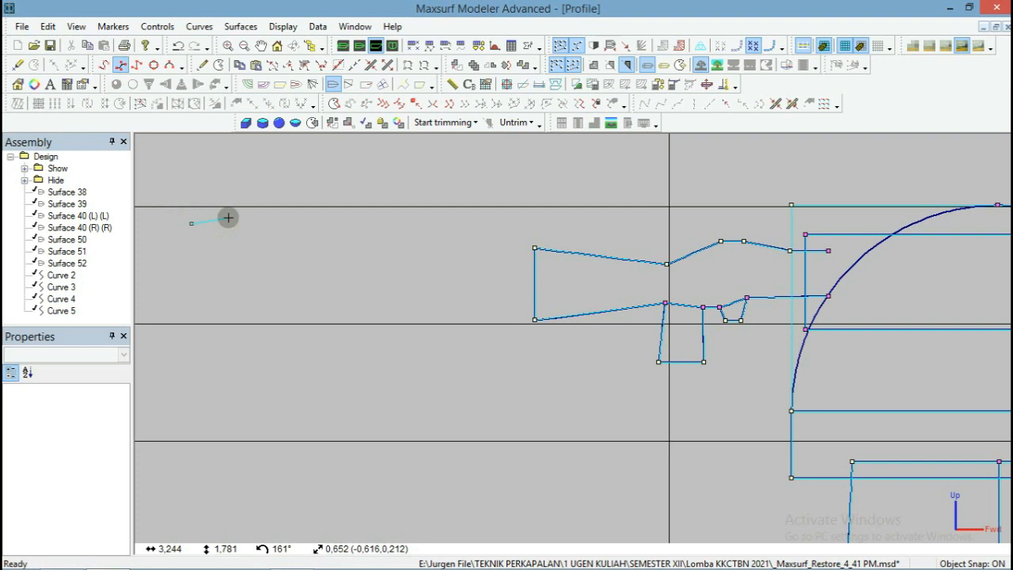
key("Escape")
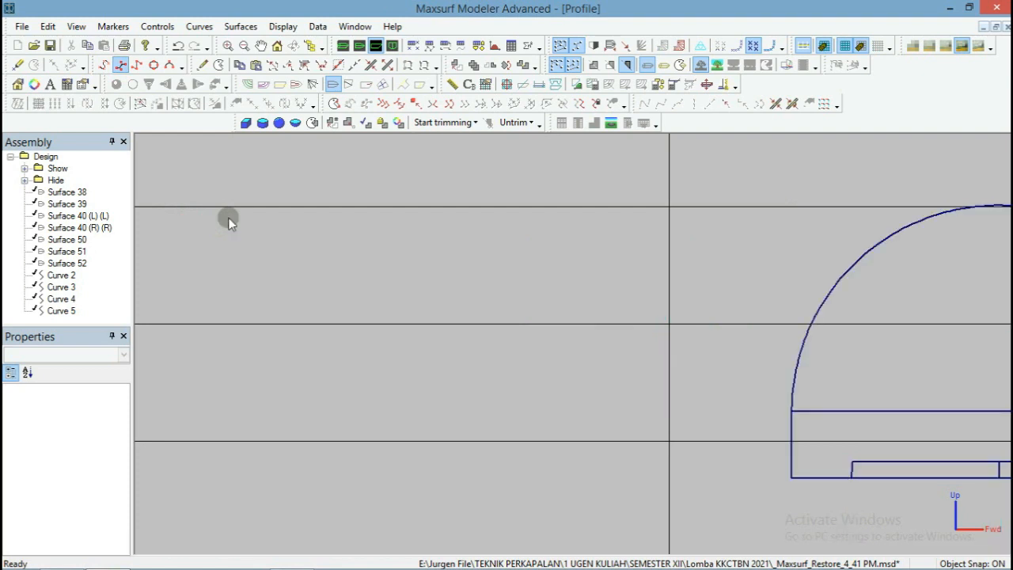
Draw a straight horizontal six-point curve in profile, aft of the stock at a height of about 1,77 m.
scroll(829, 257, "up", 1)
scroll(829, 261, "down", 2)
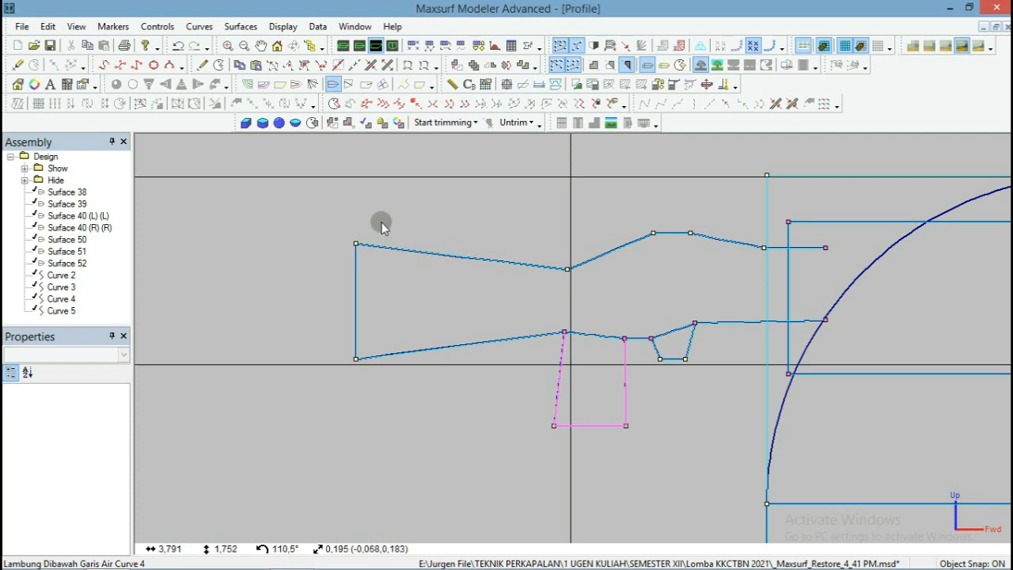
scroll(702, 221, "up", 2)
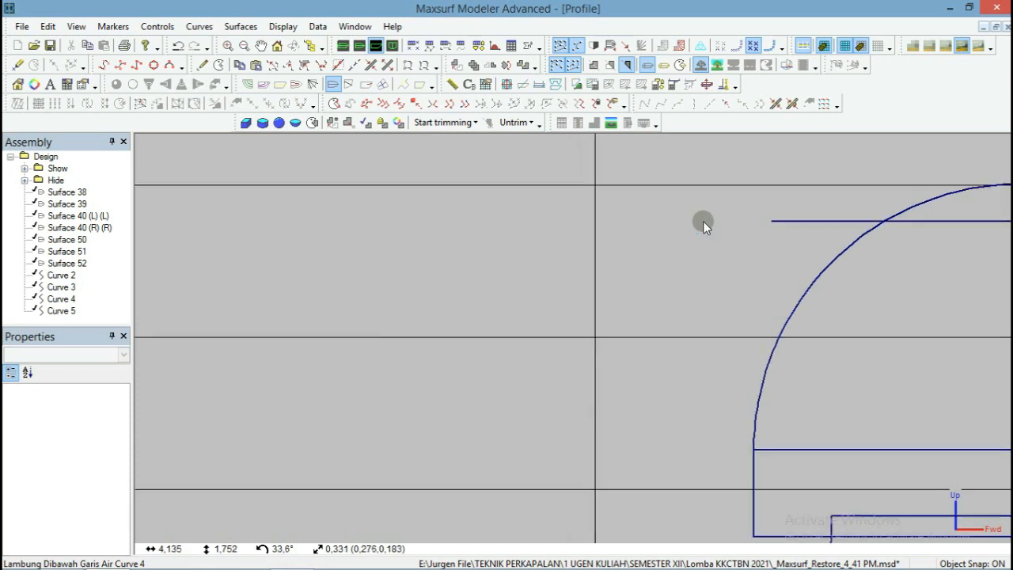
scroll(702, 221, "down", 3)
scroll(713, 219, "down", 1)
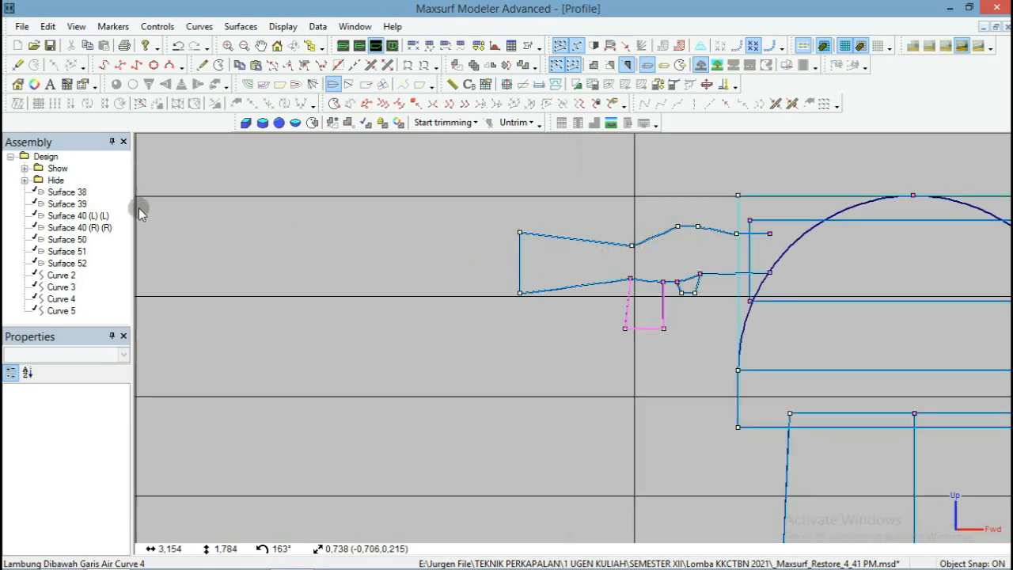
left_click(137, 65)
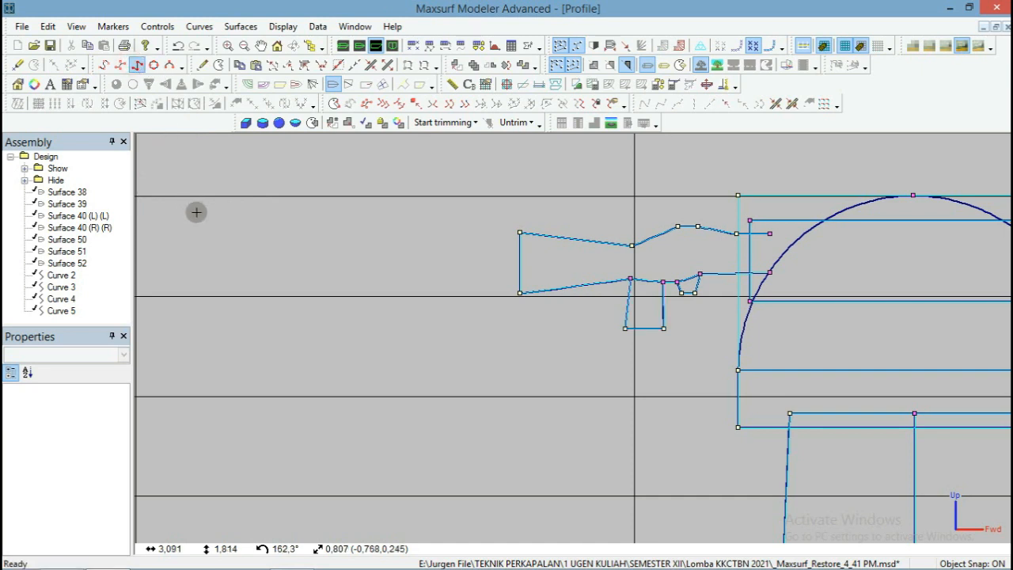
left_click(197, 212)
left_click(244, 217)
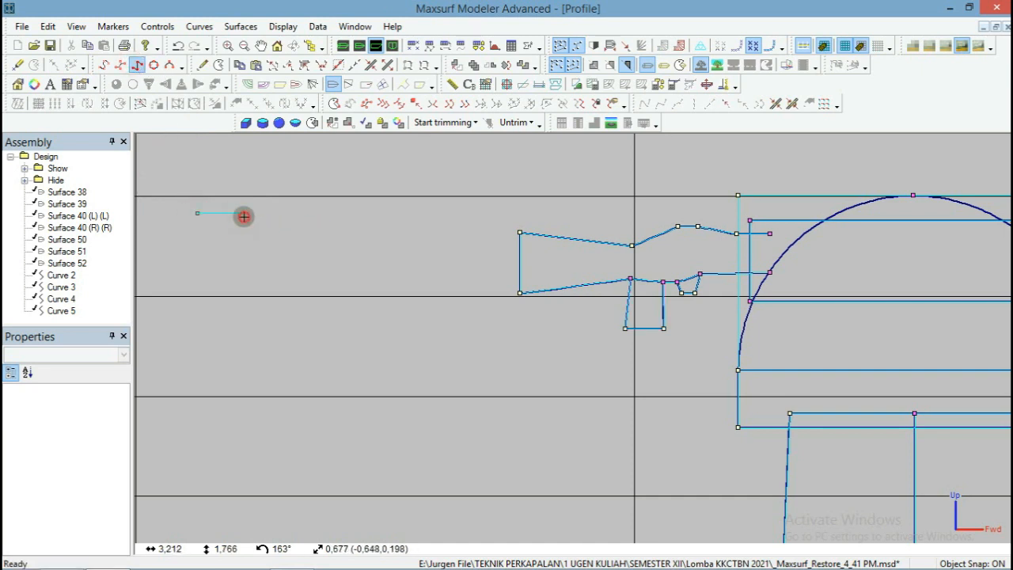
left_click(285, 213)
left_click(324, 213)
left_click(381, 214)
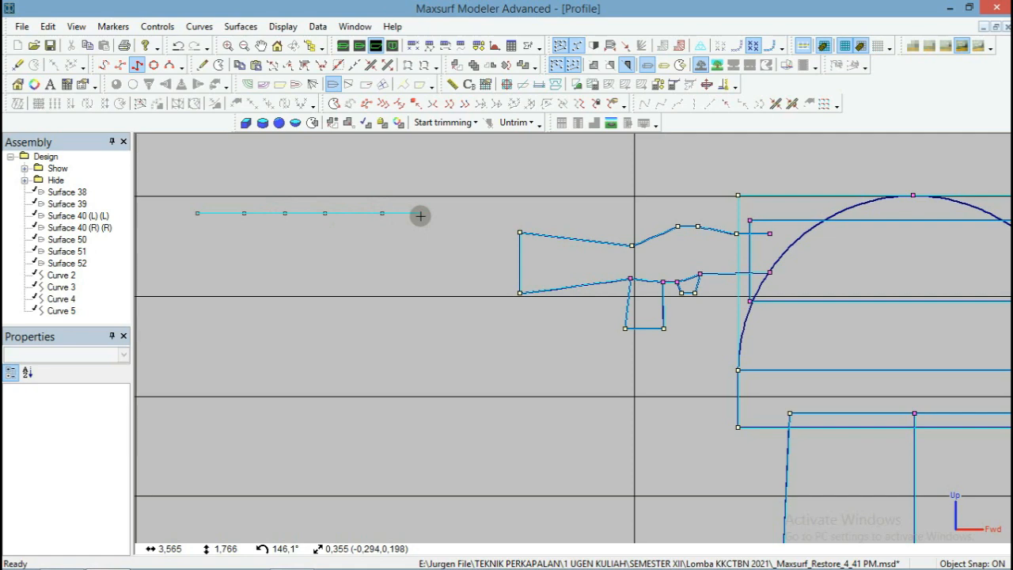
double_click(423, 213)
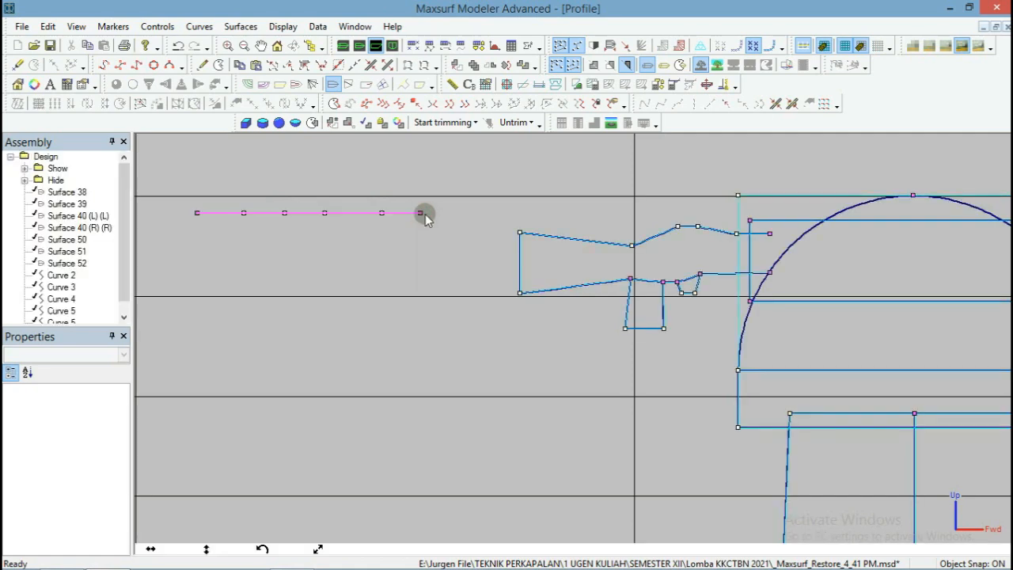
Extrude the new six-point curve into a surface with a vertical vector of 0,3 m.
left_click(241, 26)
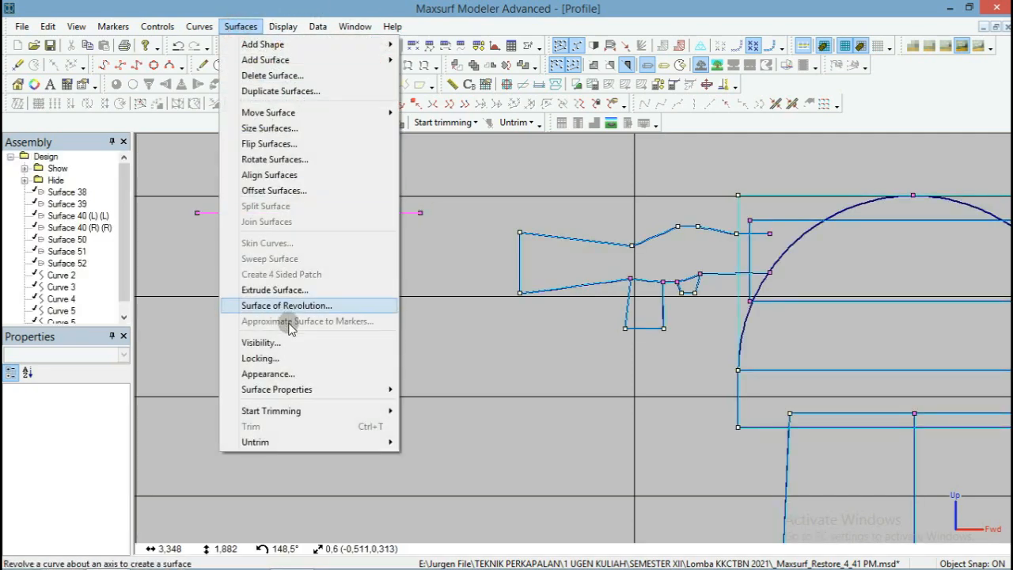
left_click(275, 290)
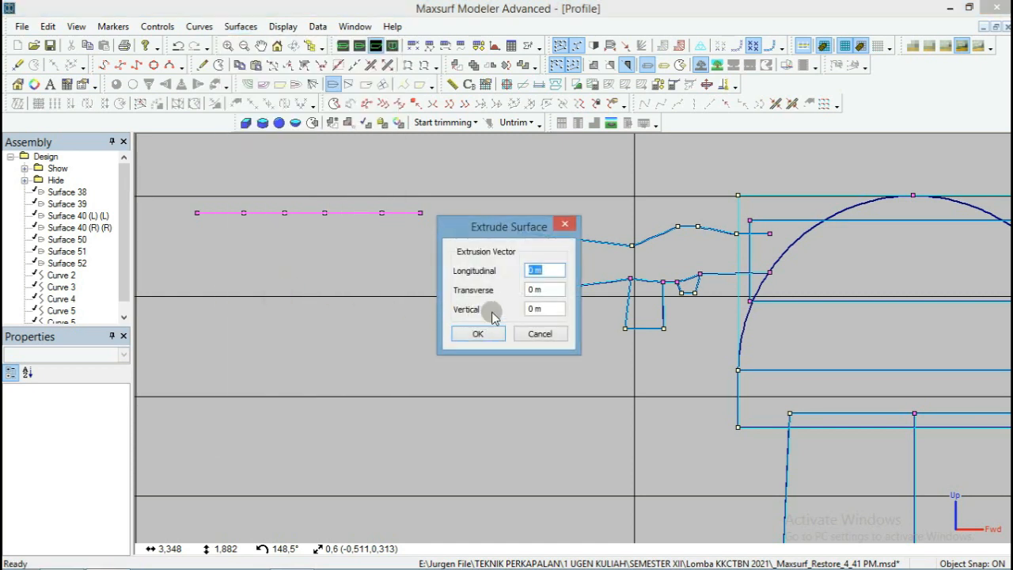
key("Tab")
key("Tab")
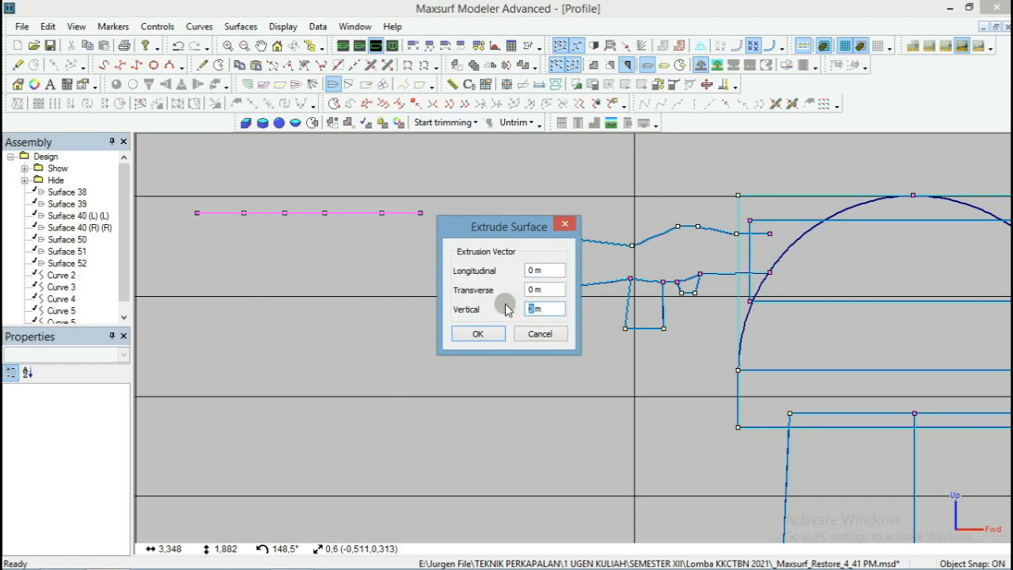
type("0")
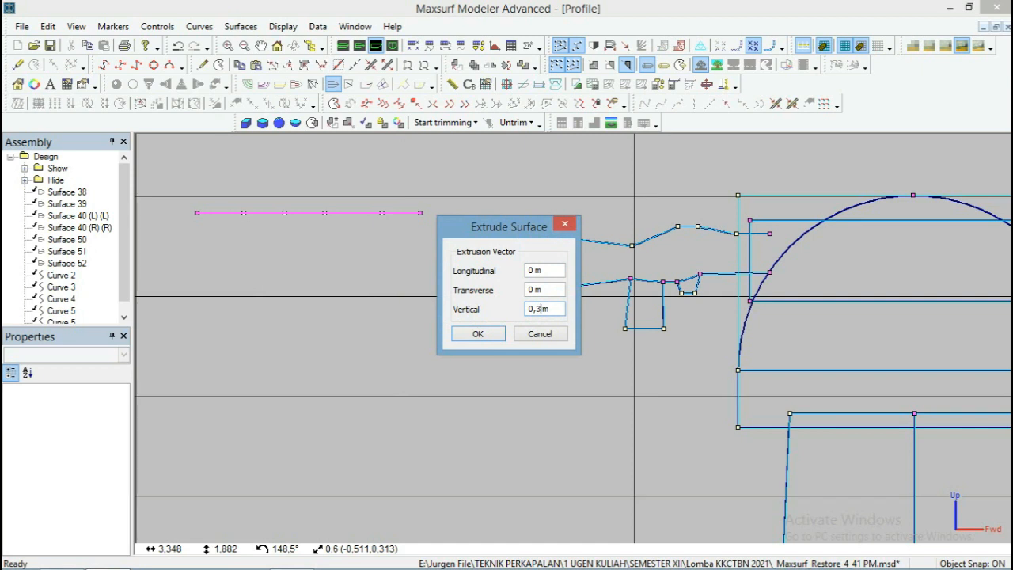
key("Return")
scroll(511, 357, "down", 2)
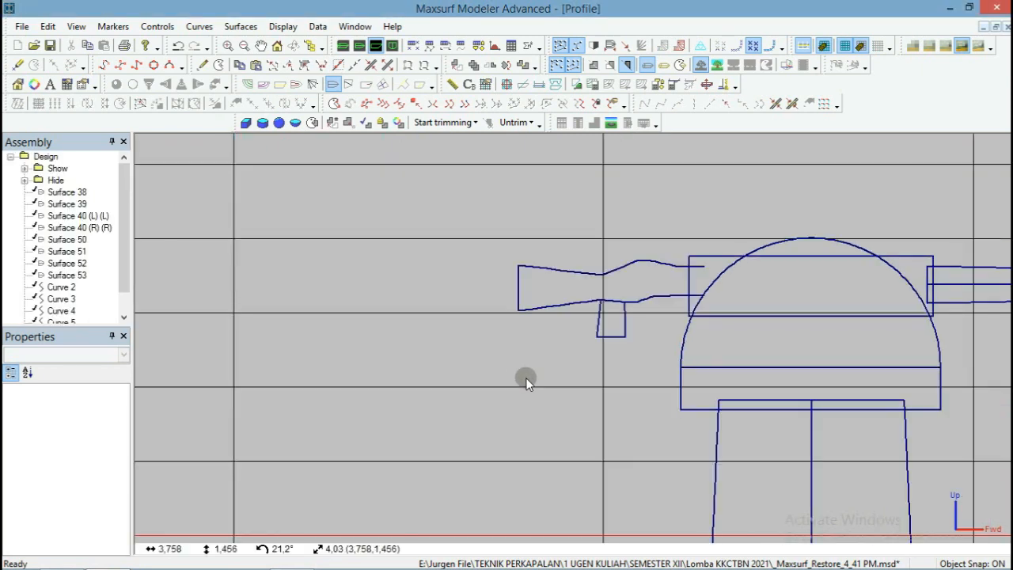
scroll(526, 381, "down", 1)
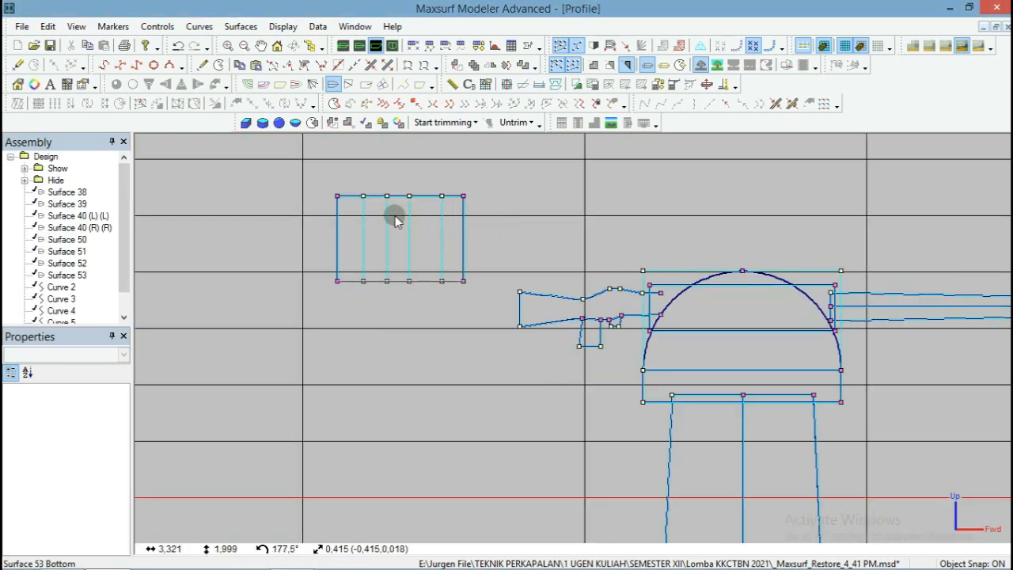
In an unrendered perspective view, copy the position of the stock's upper forward outer control point onto the new surface's upper forward corner.
left_click(344, 45)
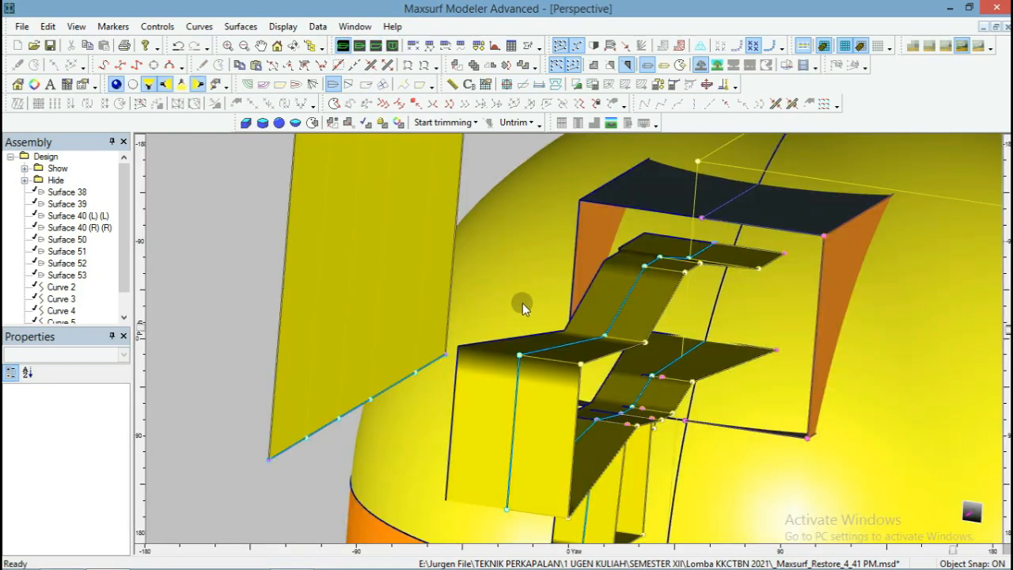
scroll(560, 382, "down", 2)
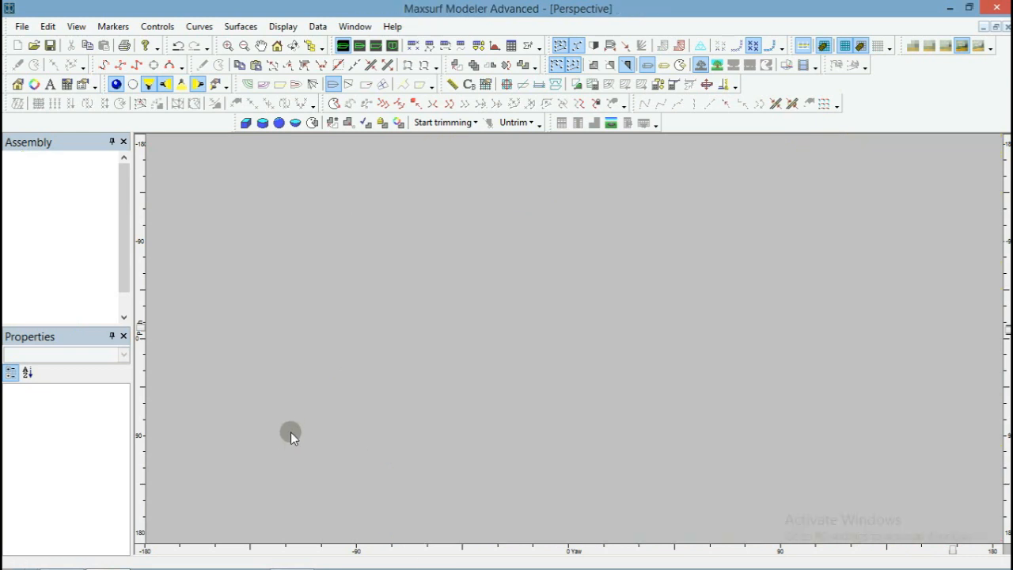
left_click(116, 84)
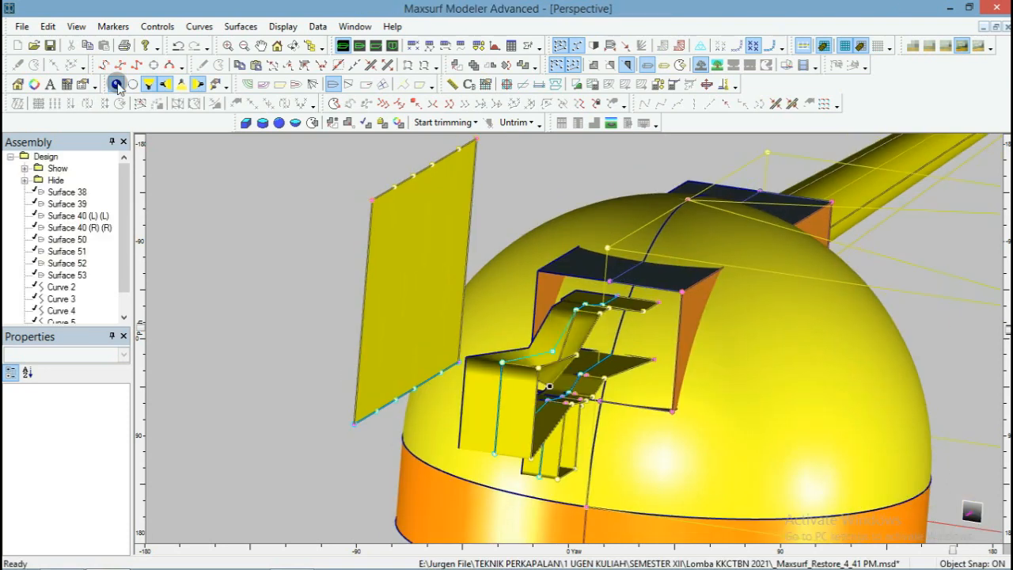
left_click(117, 83)
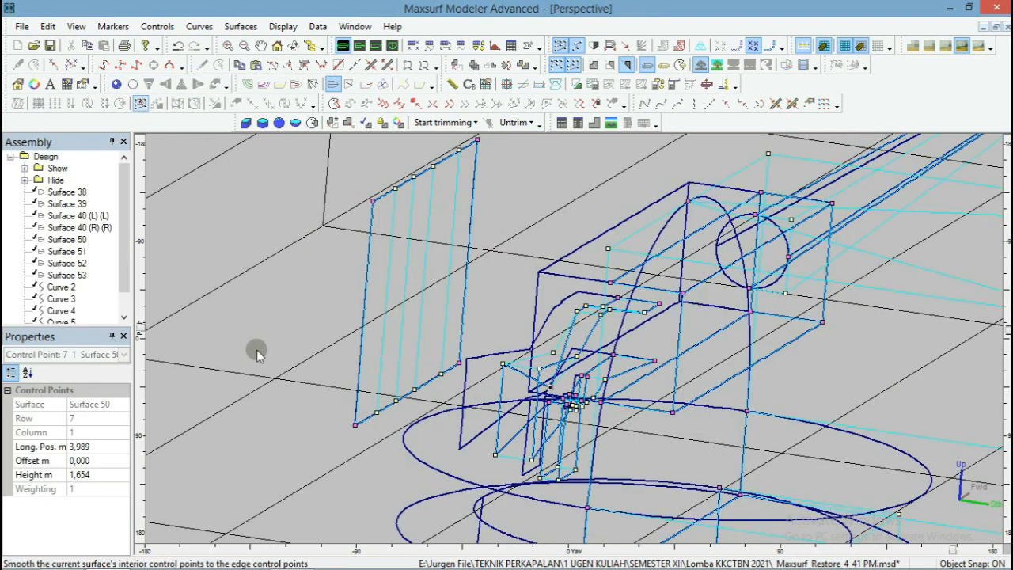
left_click(257, 369)
scroll(254, 425, "down", 2)
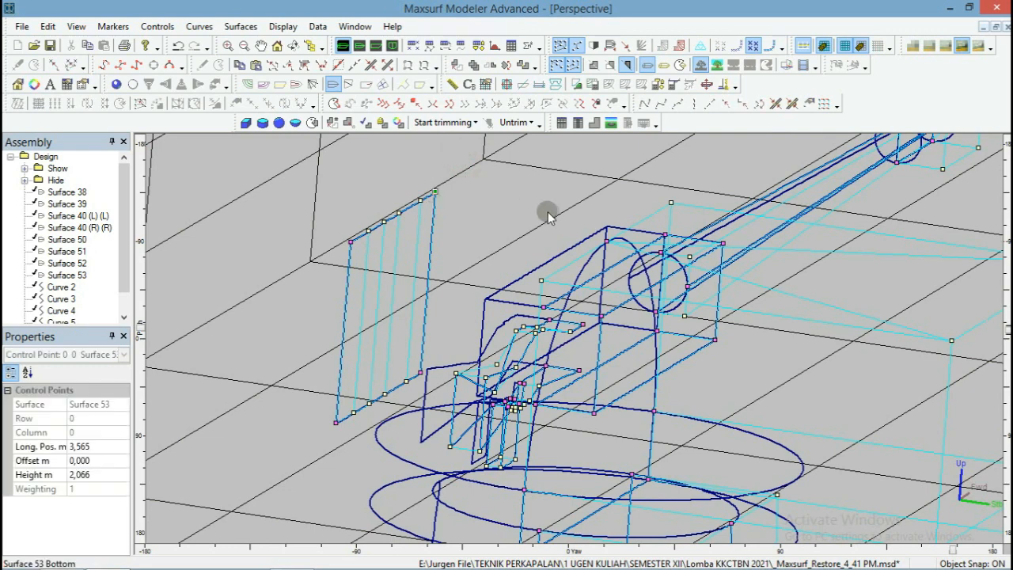
left_click(581, 329)
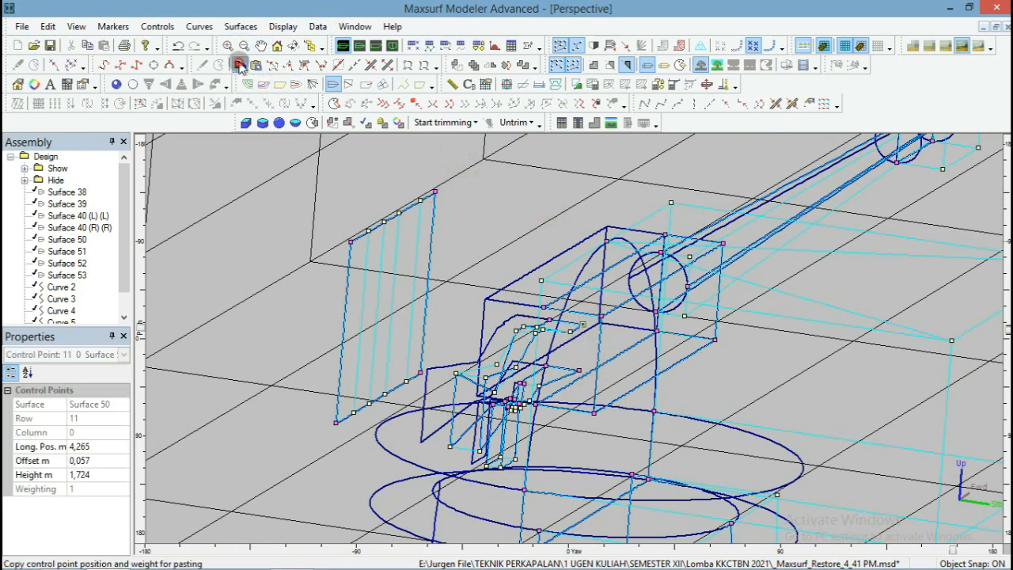
left_click_drag(448, 178, 428, 200)
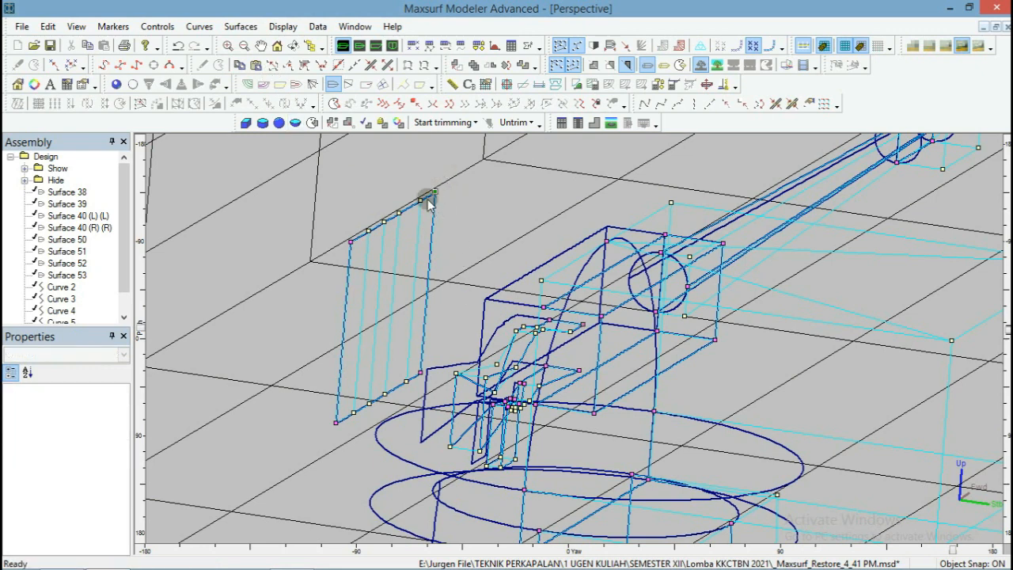
left_click(257, 66)
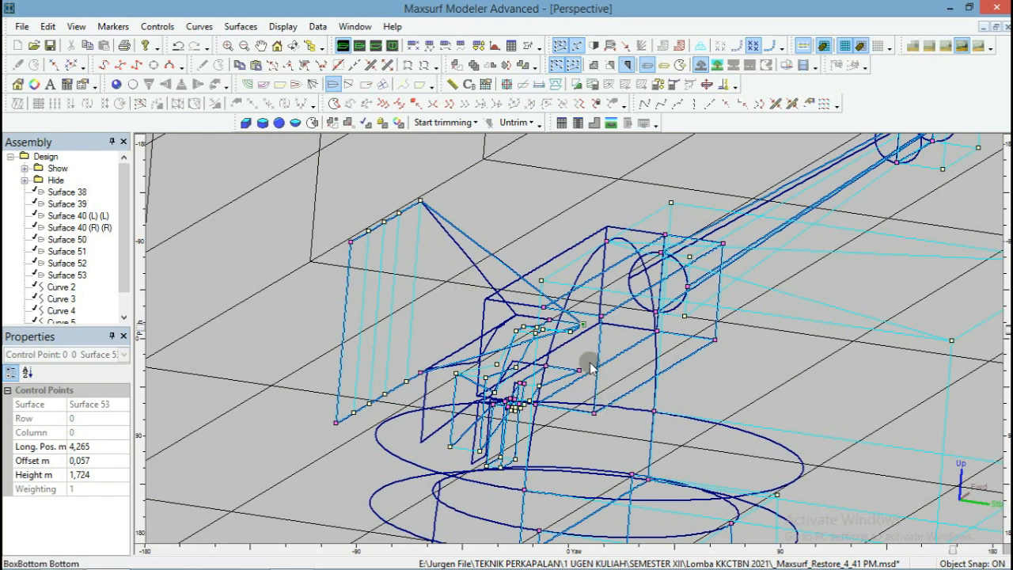
Copy the position of the stock's lower forward outer control point onto the new surface's lower forward corner.
left_click_drag(589, 362, 563, 389)
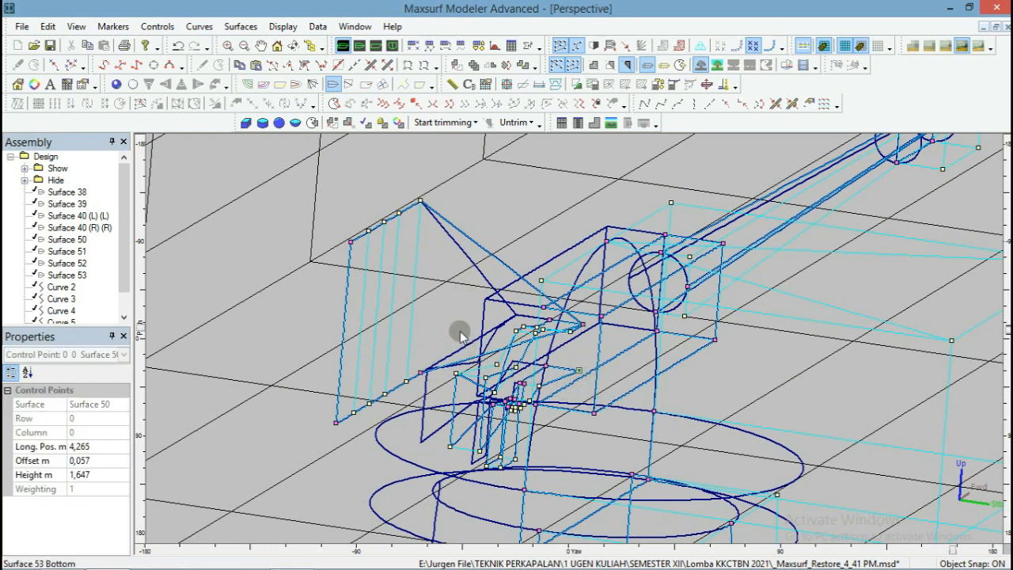
left_click(240, 61)
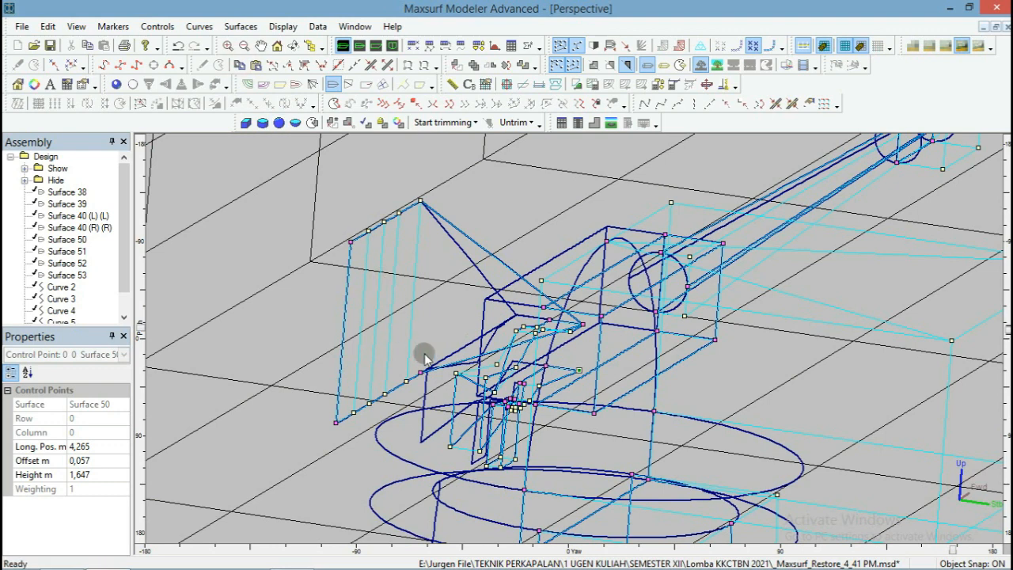
left_click_drag(429, 355, 409, 385)
left_click(255, 65)
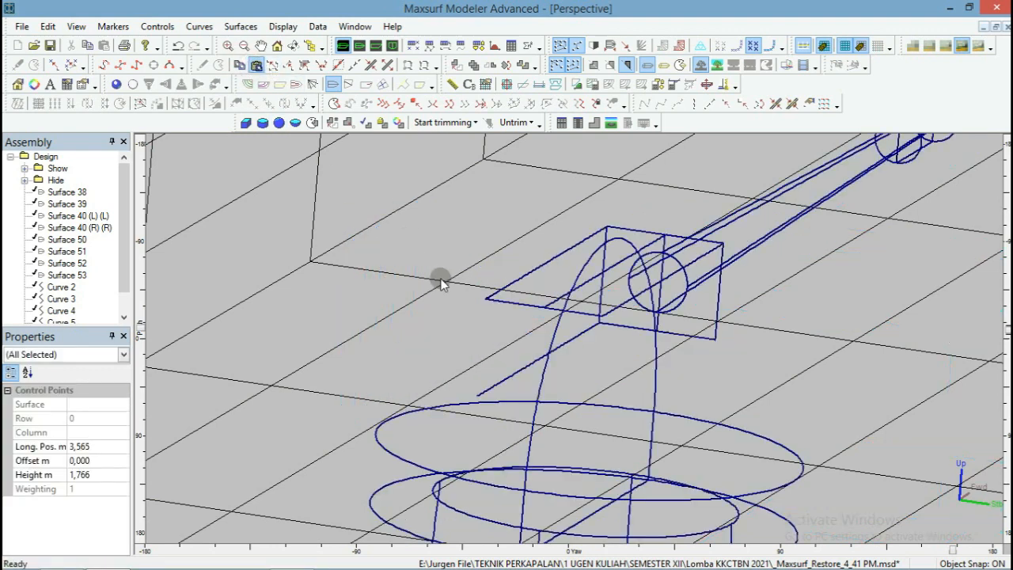
left_click(528, 185)
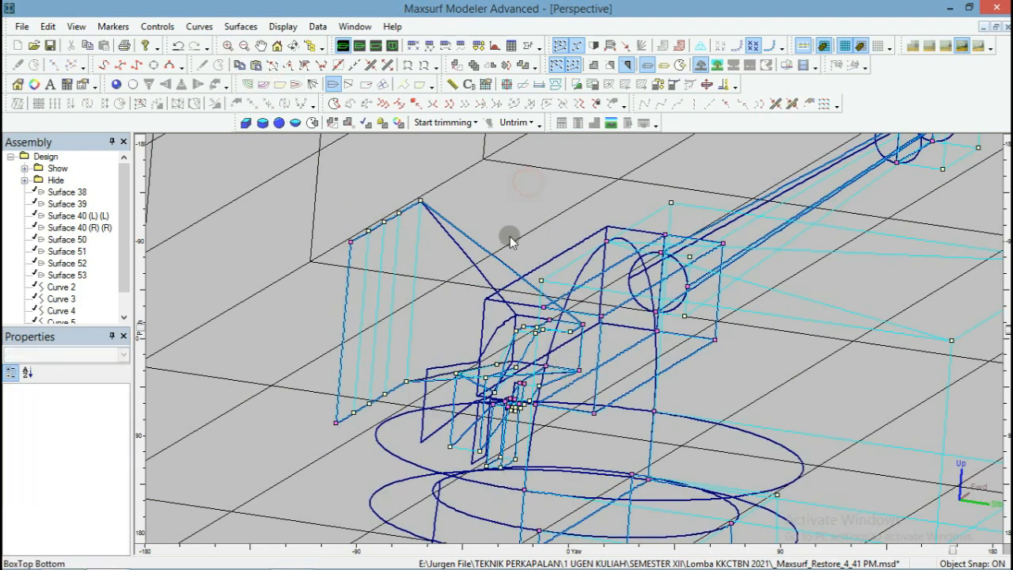
Copy the positions of the stock's row 10 upper and row 1 lower outer control points onto the new surface's second upper and lower points.
left_click(570, 332)
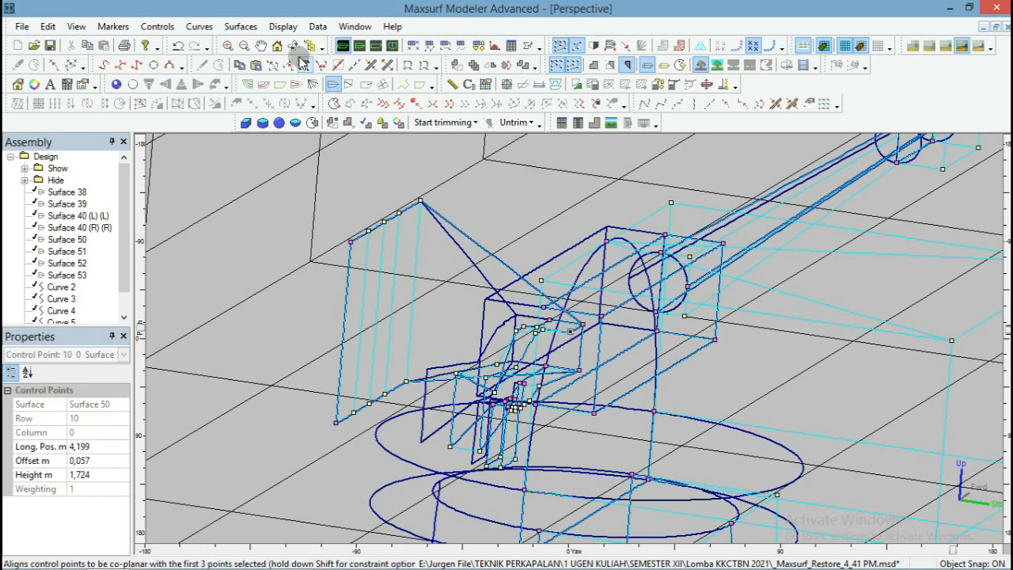
left_click(420, 196)
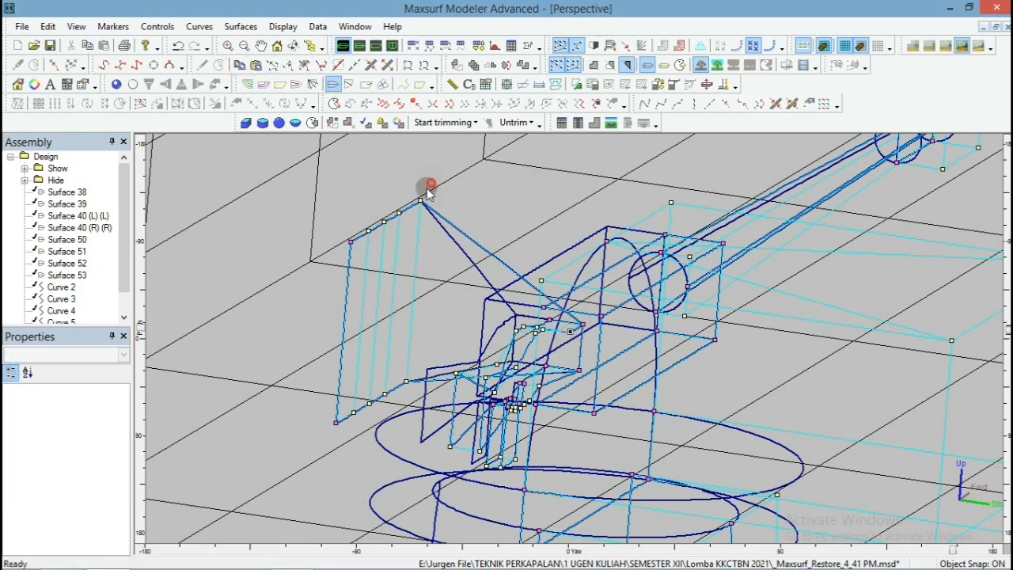
left_click(256, 64)
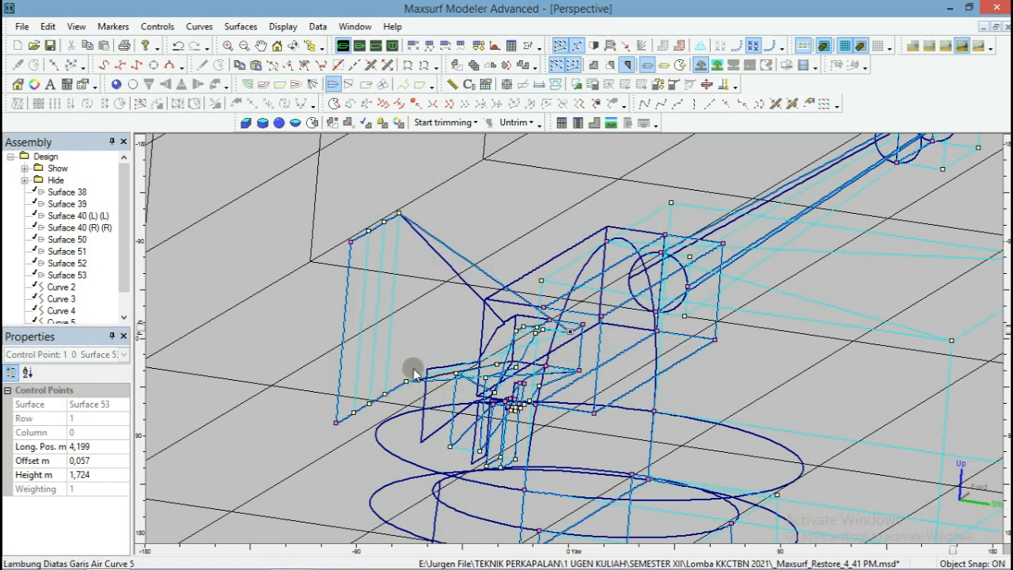
left_click(539, 385)
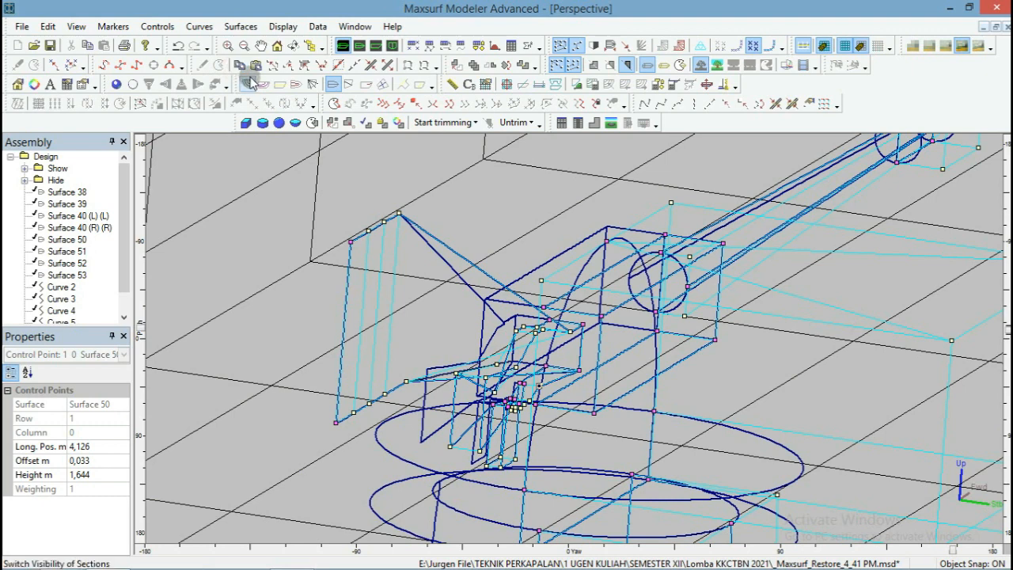
left_click(406, 381)
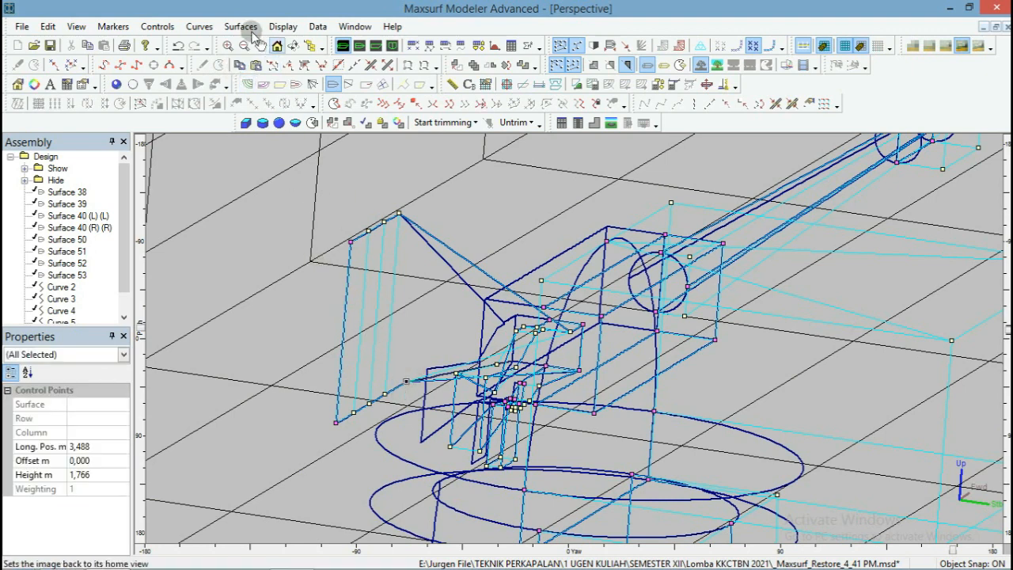
left_click(262, 64)
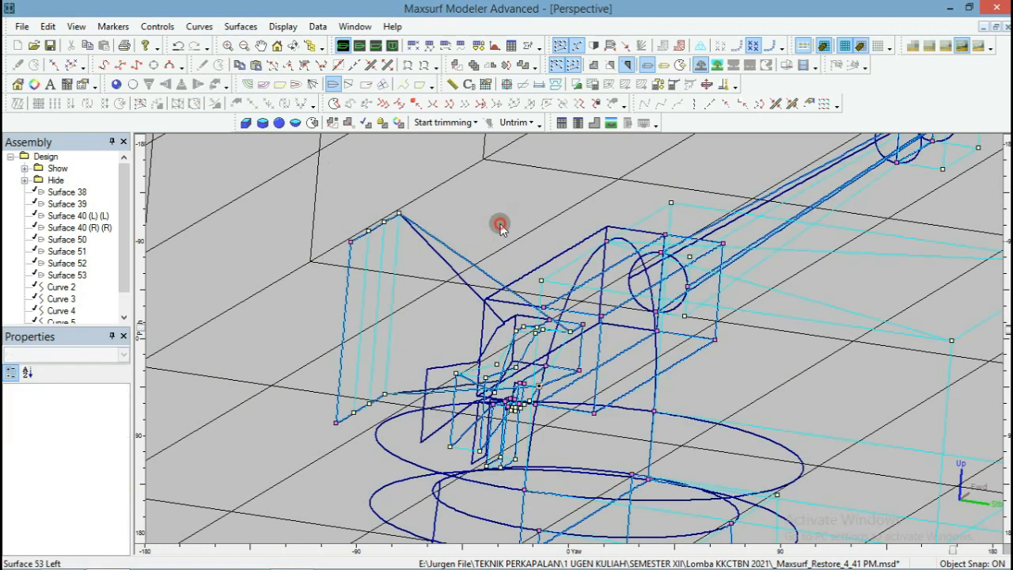
Copy the position of the stock's row 9 outer control point onto the new surface's third upper point.
scroll(580, 332, "up", 3)
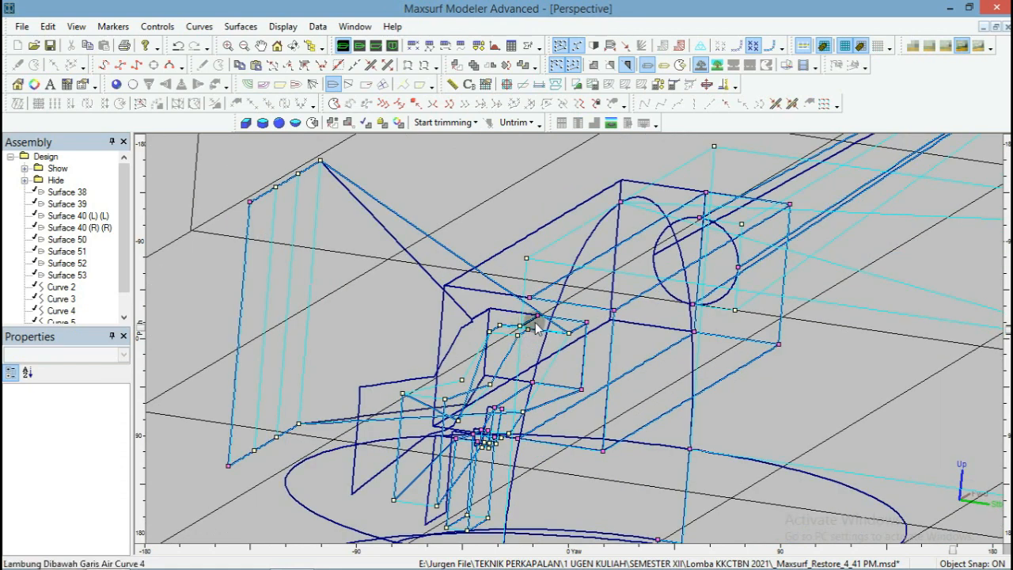
left_click_drag(536, 323, 528, 337)
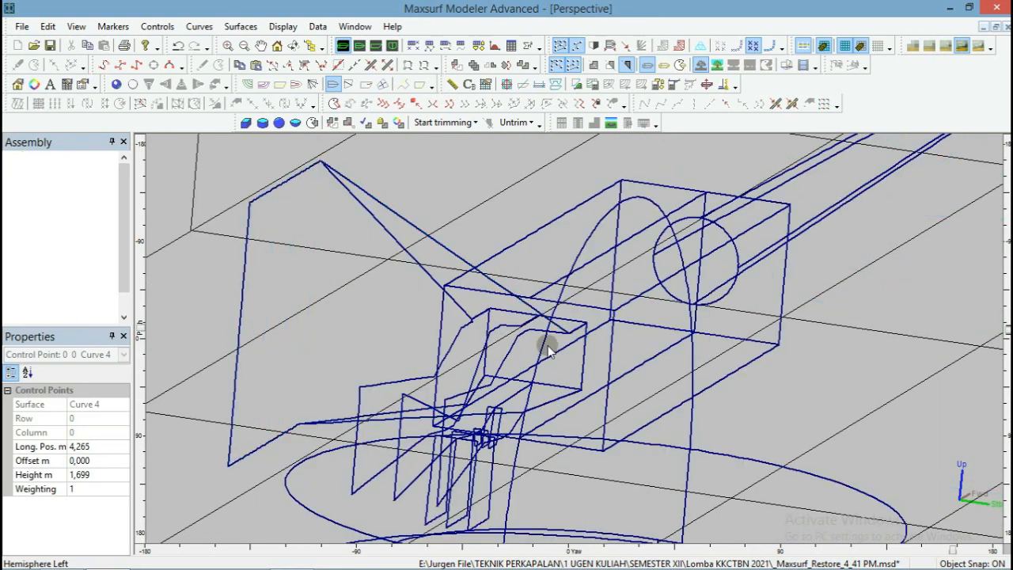
scroll(539, 333, "up", 3)
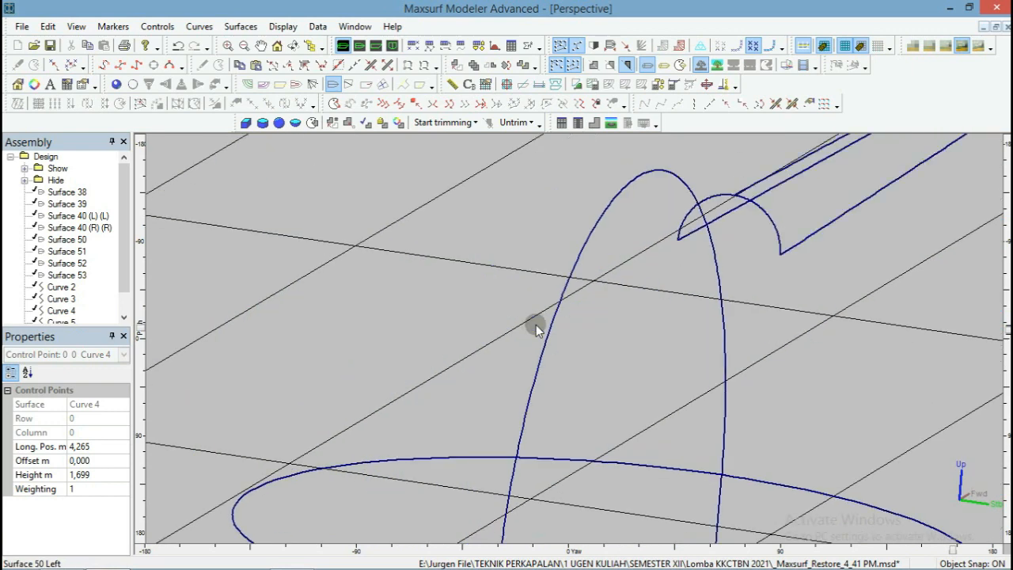
left_click_drag(536, 325, 525, 346)
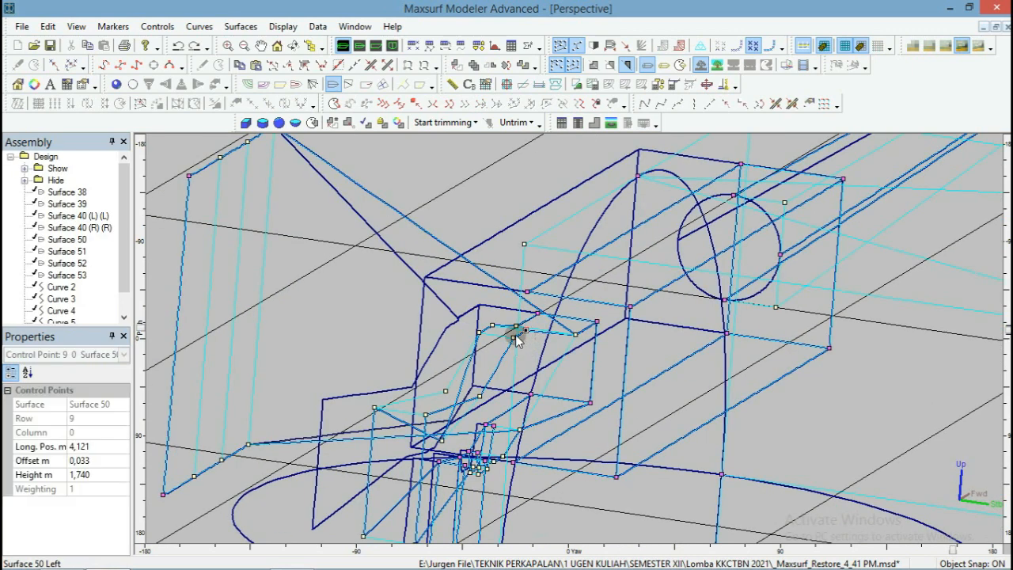
scroll(331, 281, "down", 2)
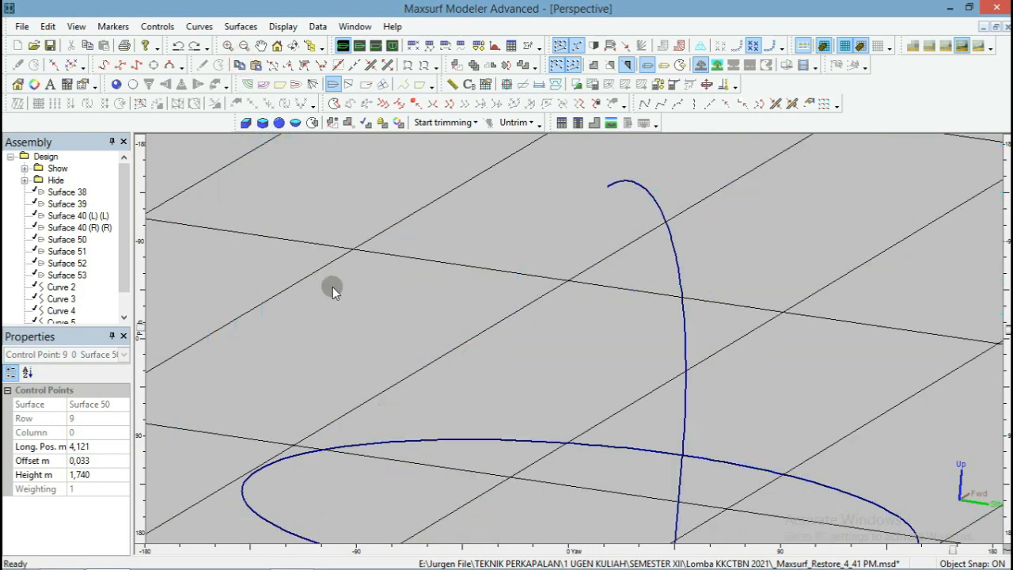
left_click_drag(302, 142, 282, 171)
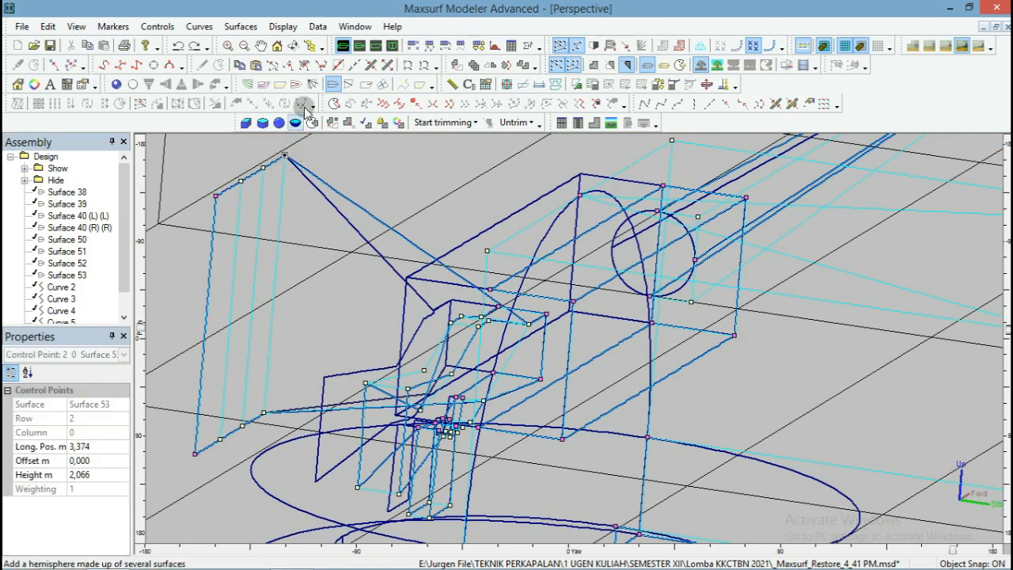
left_click(258, 65)
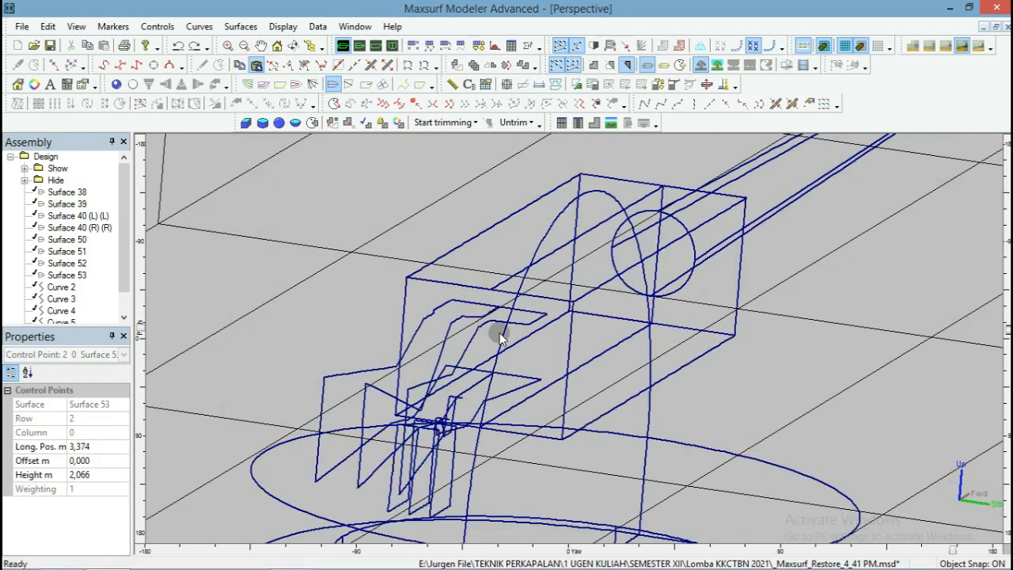
Copy the position of the stock's row 8 outer control point onto the new surface's fourth upper point.
left_click(478, 318)
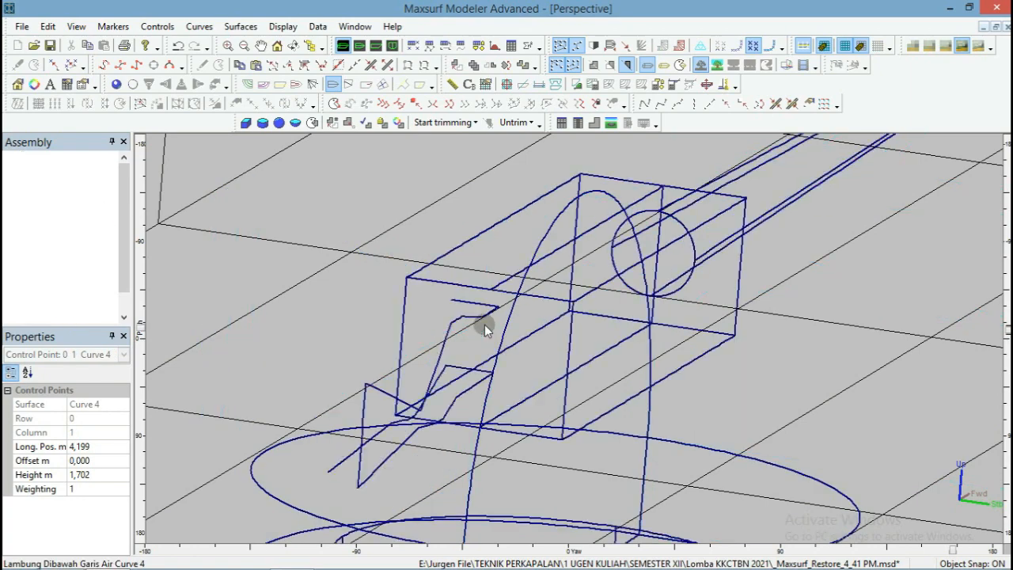
scroll(485, 326, "up", 2)
left_click(467, 326)
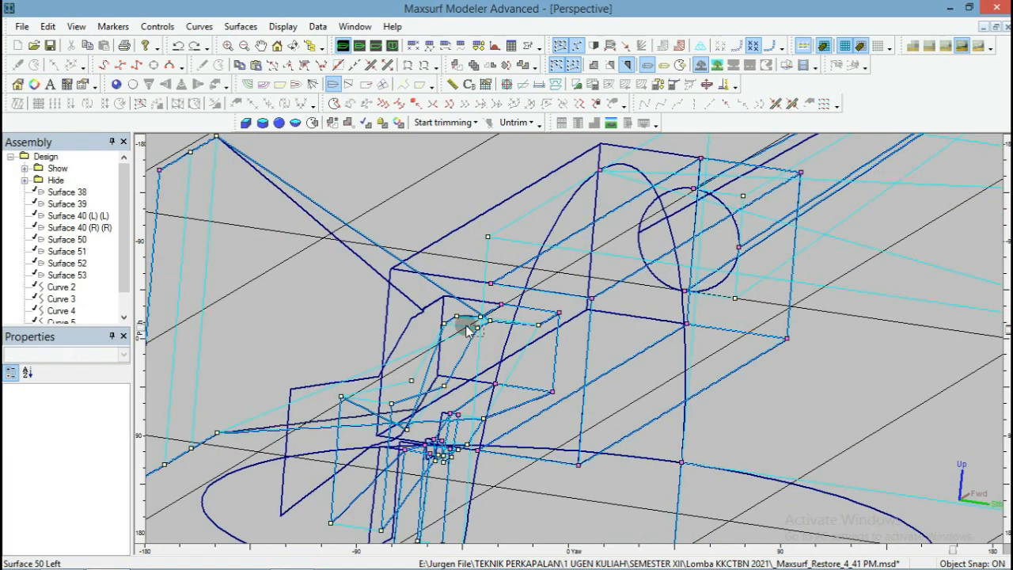
left_click(465, 326)
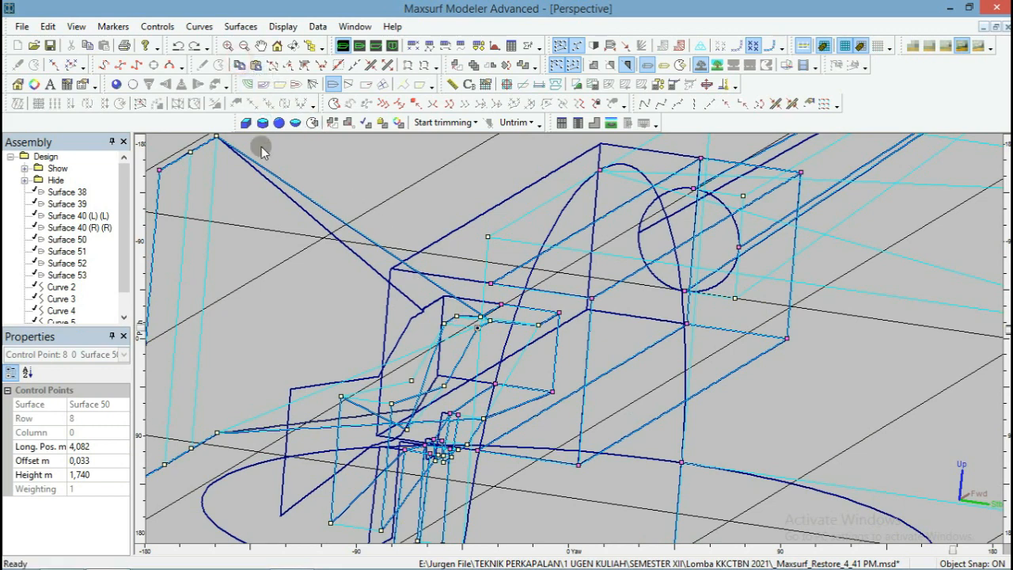
scroll(310, 289, "up", 3)
scroll(250, 183, "down", 3)
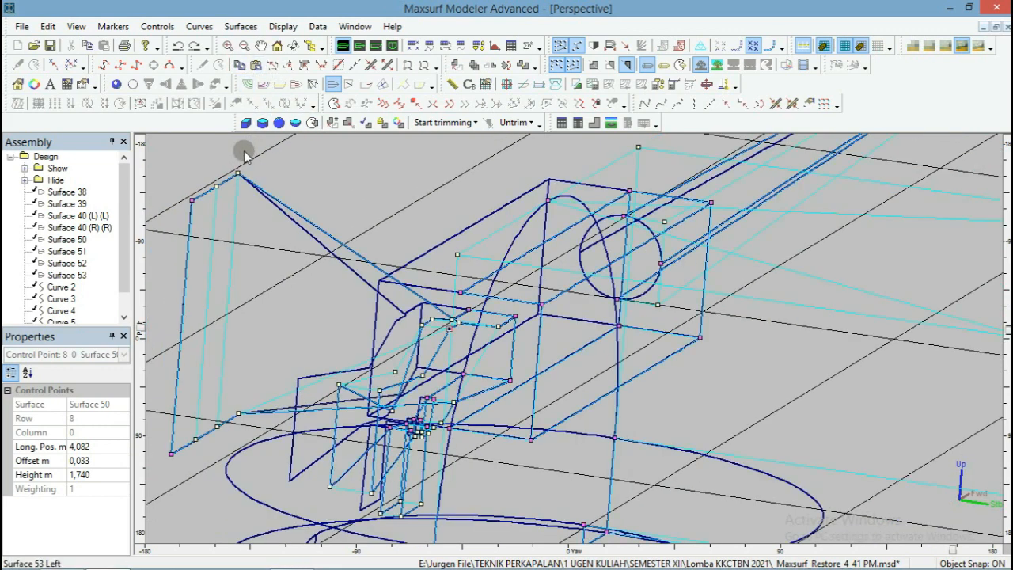
left_click(228, 187)
left_click(238, 172)
left_click(256, 65)
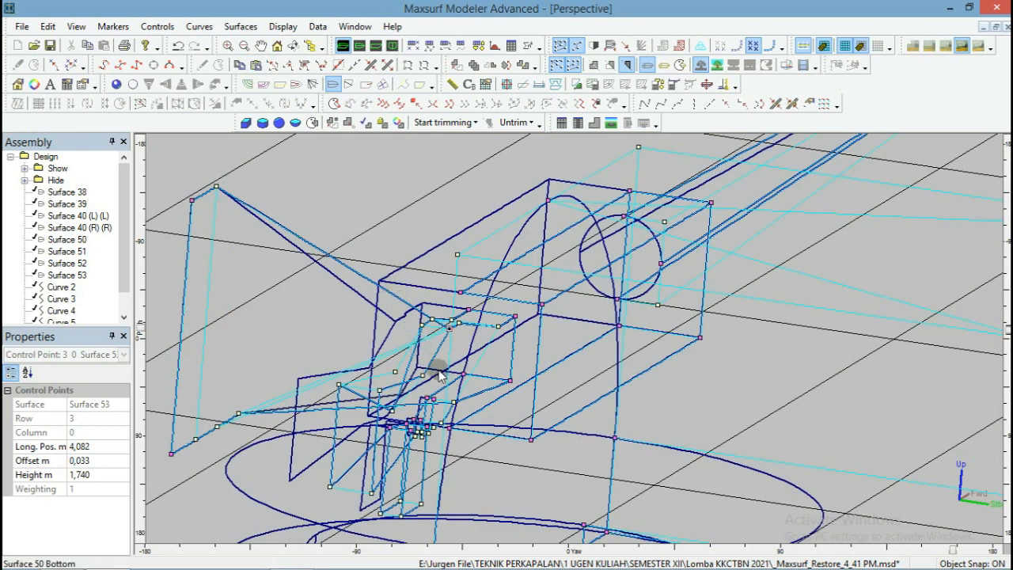
Copy the positions of the stock's row 7 and row 6 outer control points onto the new surface's last two upper points.
left_click(420, 365)
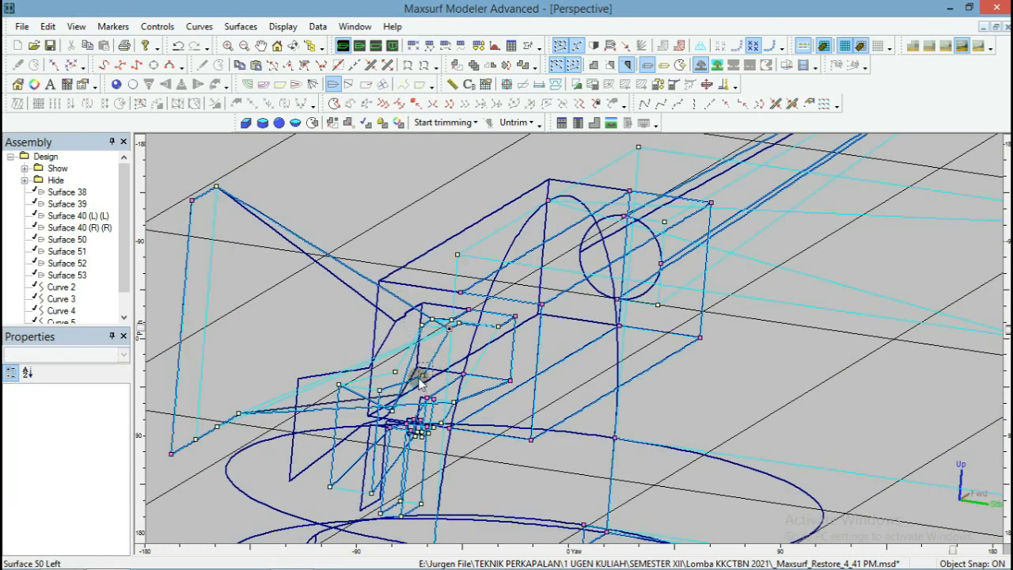
left_click(240, 66)
left_click_drag(239, 171, 208, 210)
left_click(254, 70)
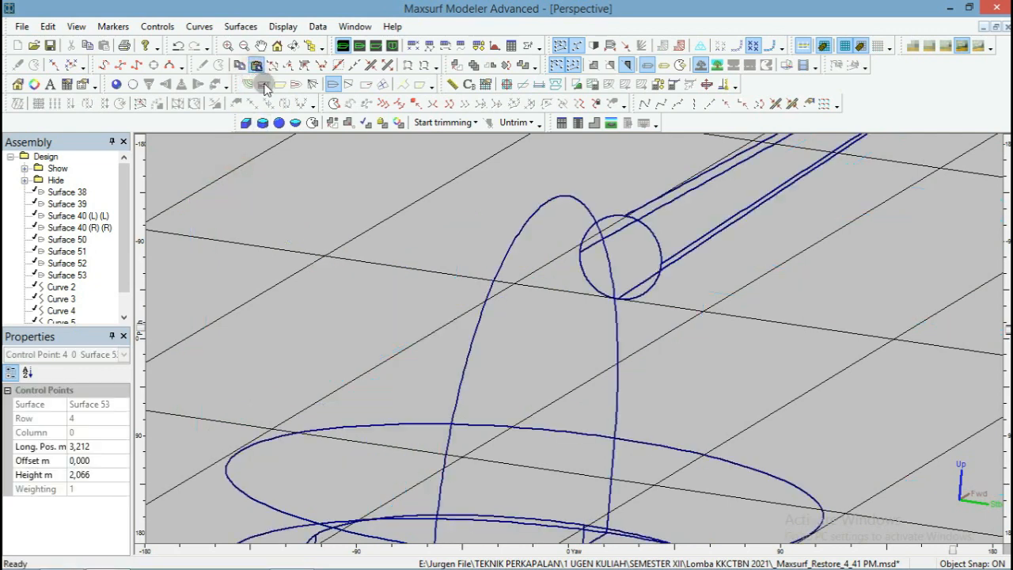
left_click(380, 389)
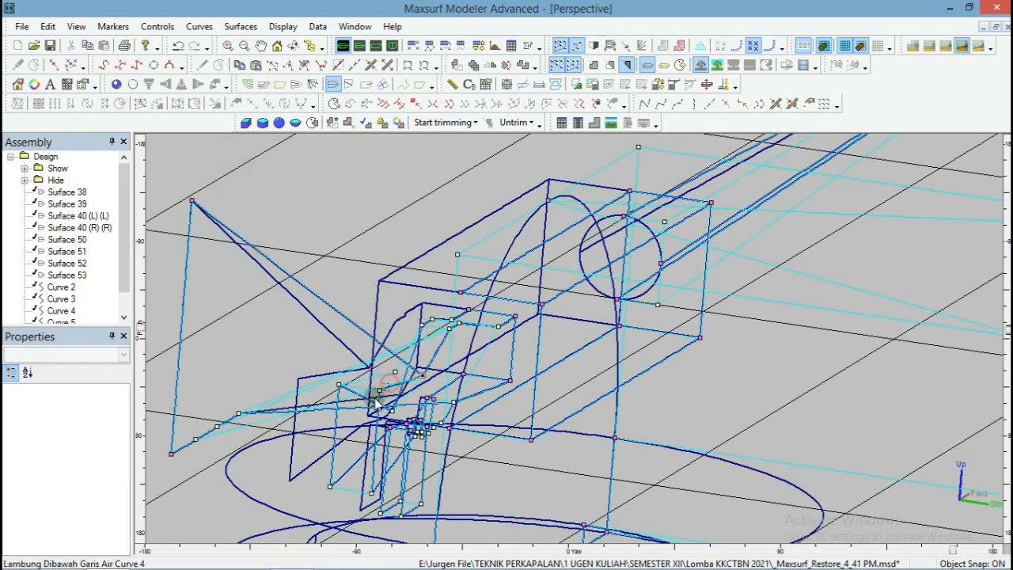
left_click(244, 68)
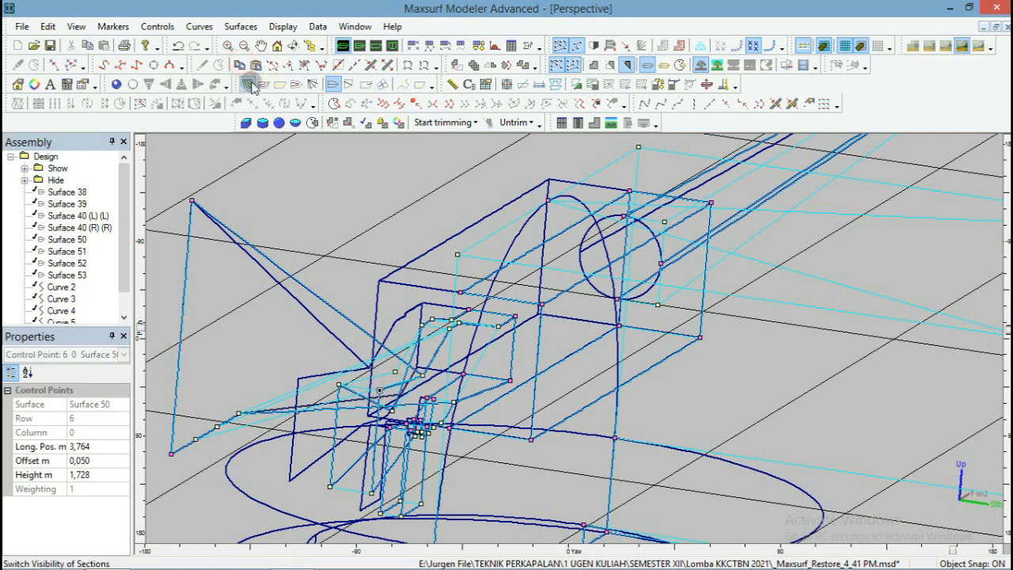
left_click(191, 200)
left_click(257, 68)
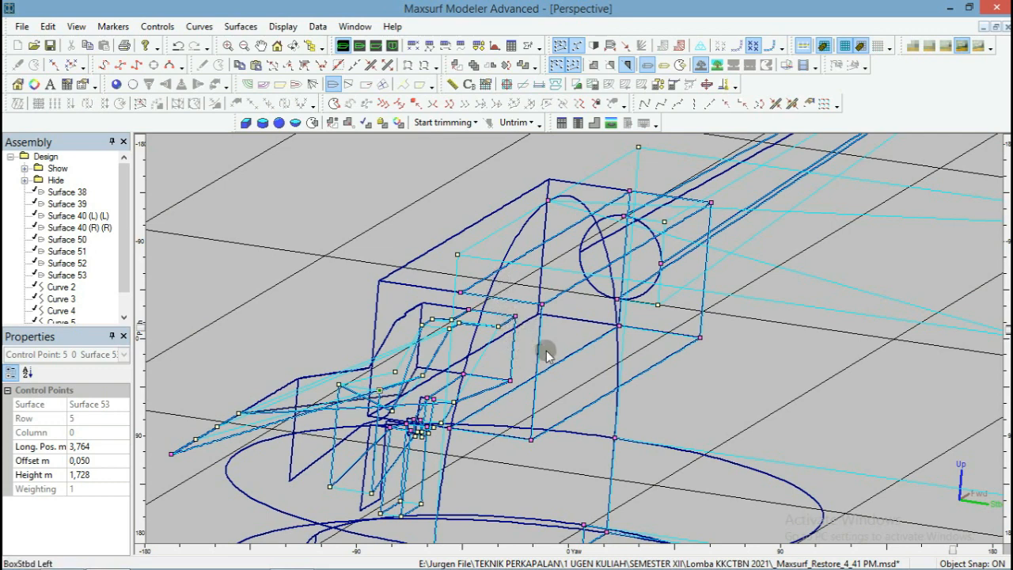
Examine the control points along the stock's lower edge where it meets the grip and guard.
scroll(575, 291, "down", 3)
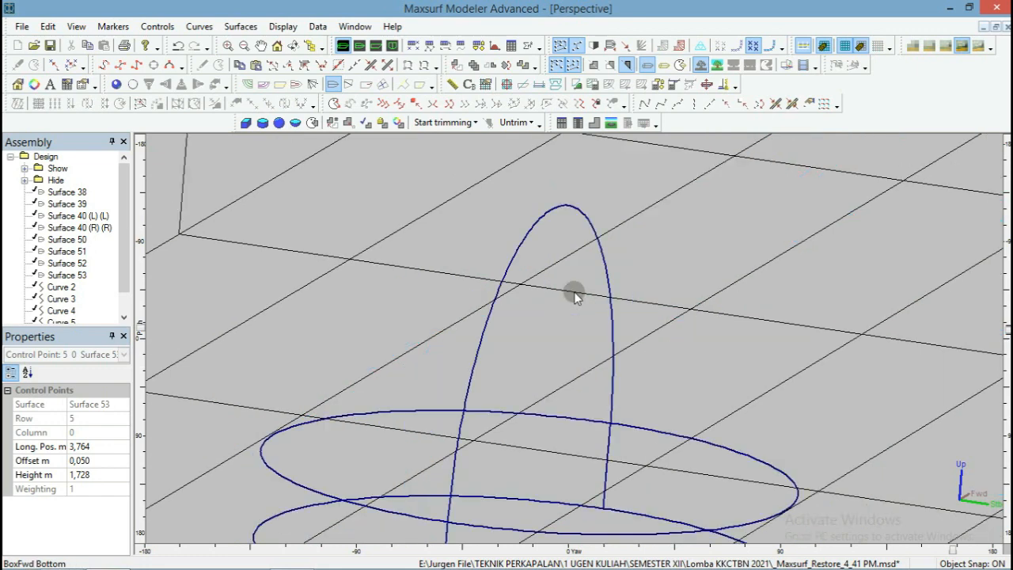
scroll(368, 450, "up", 2)
scroll(380, 439, "down", 3)
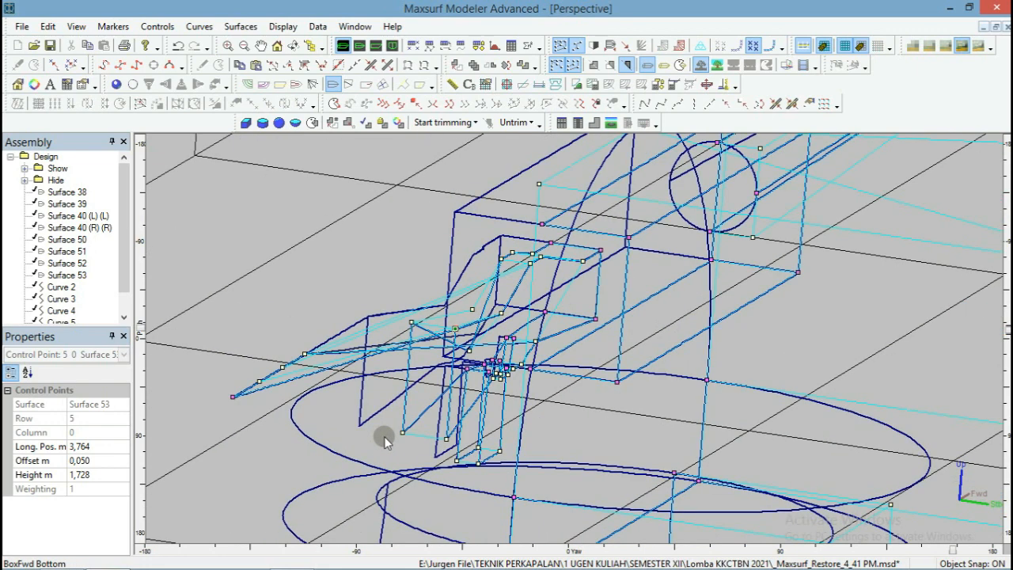
scroll(427, 417, "up", 2)
scroll(465, 396, "down", 3)
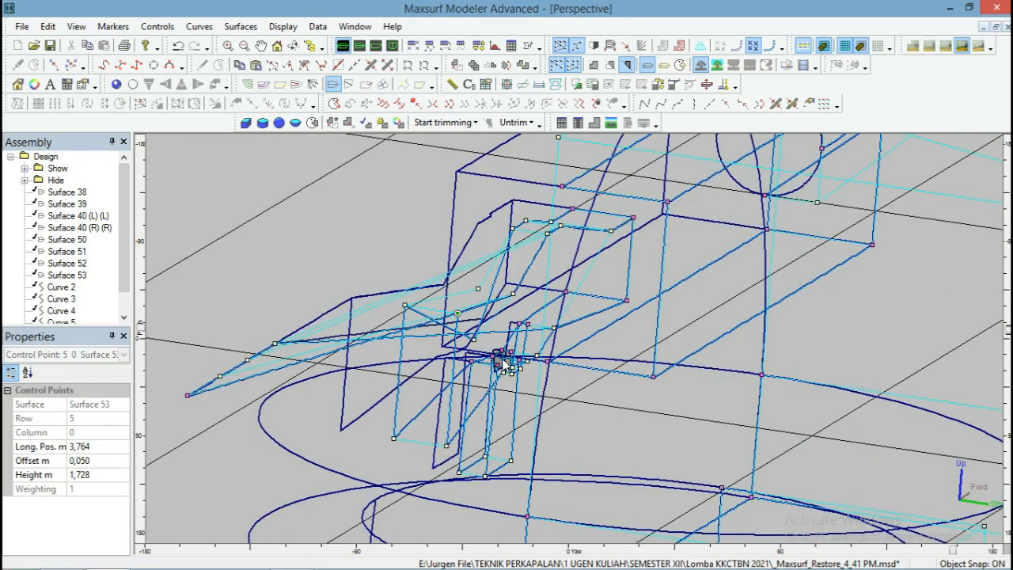
scroll(536, 356, "up", 3)
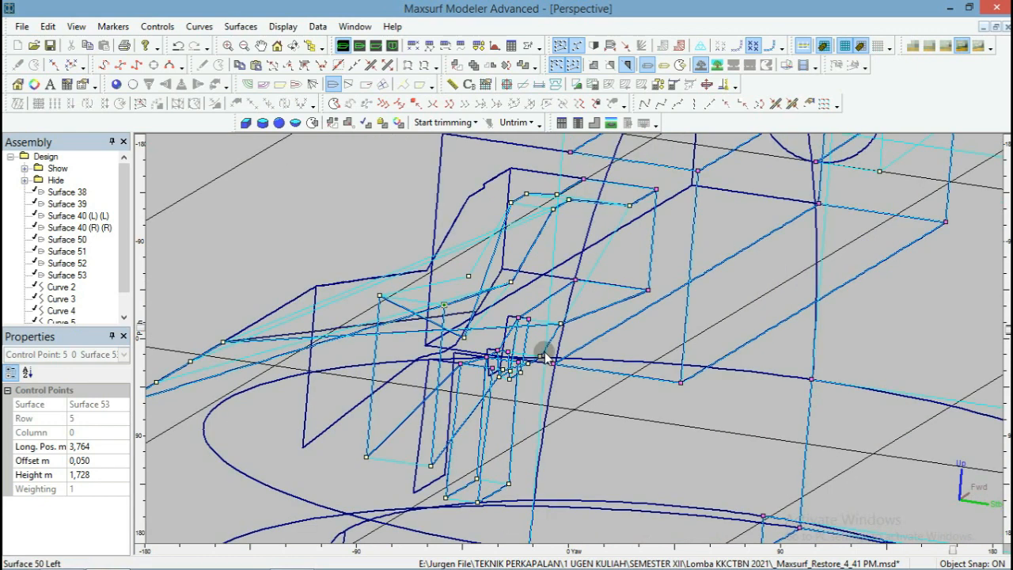
left_click(536, 363)
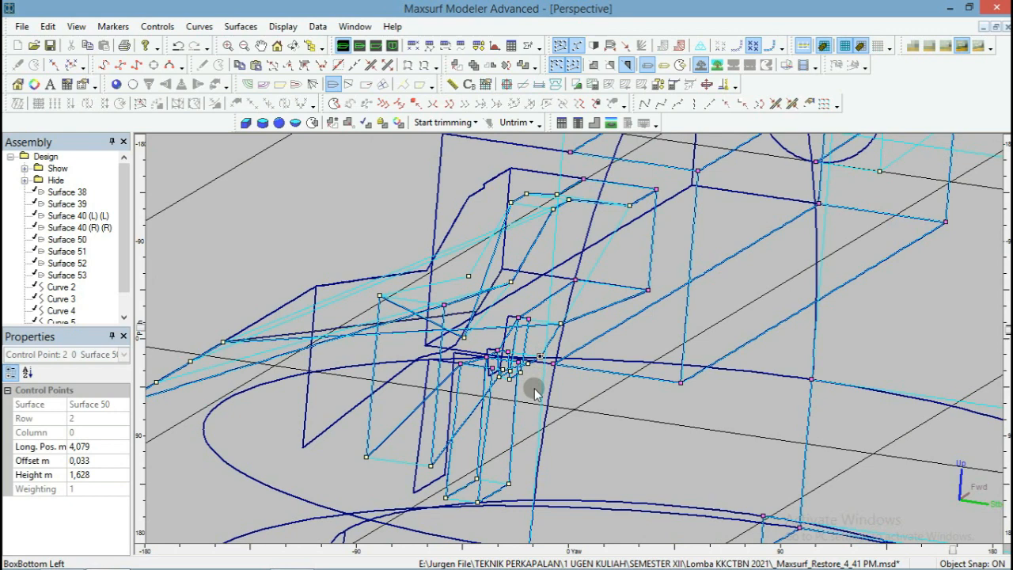
left_click(632, 444)
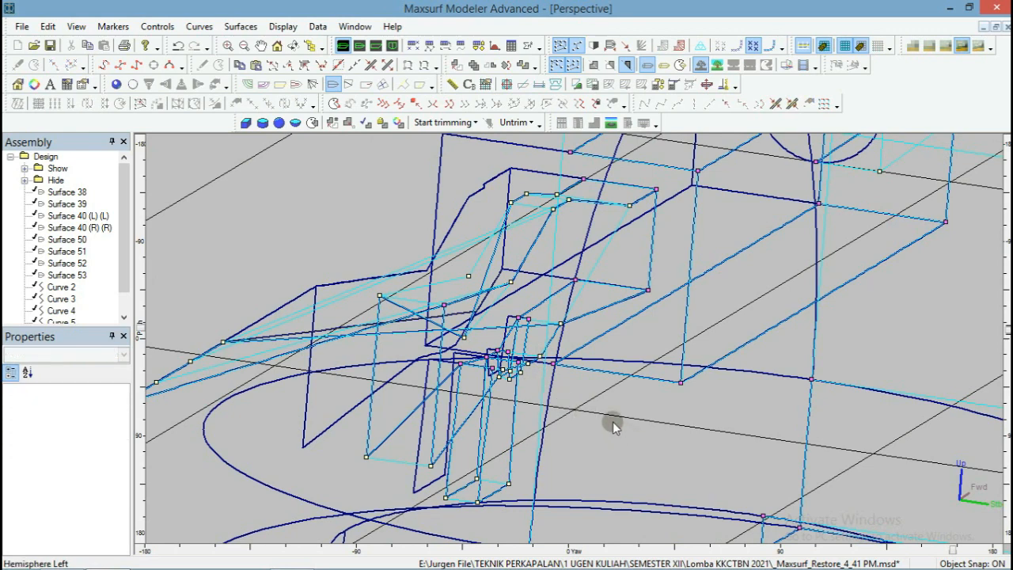
scroll(532, 329, "up", 3)
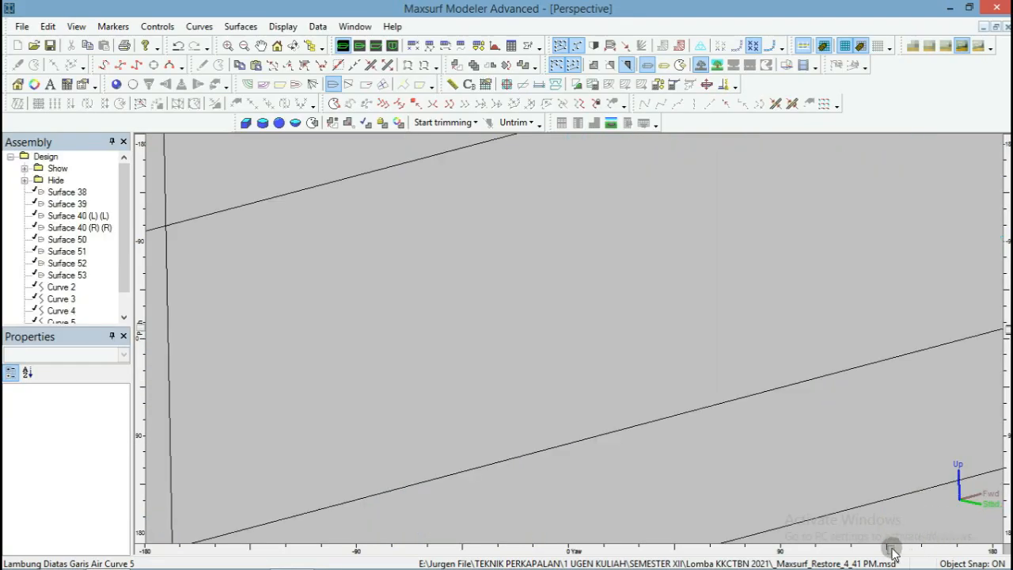
scroll(920, 275, "down", 10)
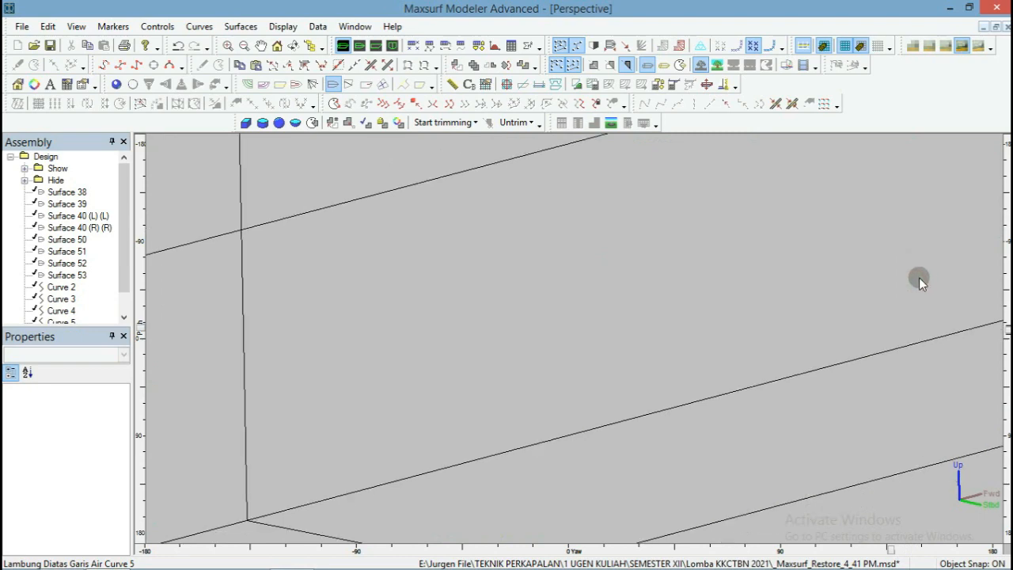
Copy the position of the stock's row 2 outer control point onto the new surface's third lower point.
scroll(608, 330, "down", 2)
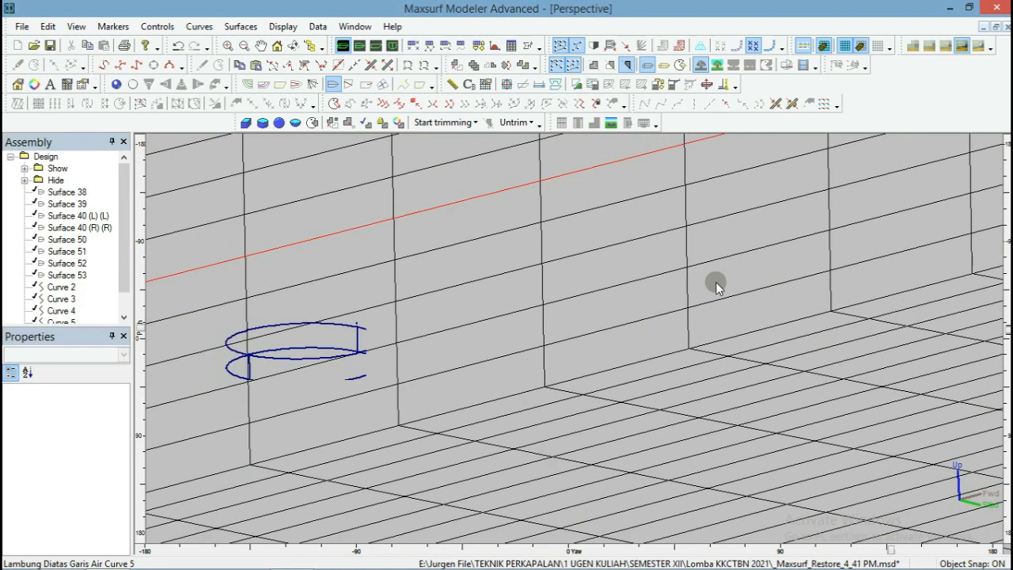
left_click_drag(889, 548, 827, 541)
scroll(700, 282, "down", 1)
scroll(699, 283, "down", 3)
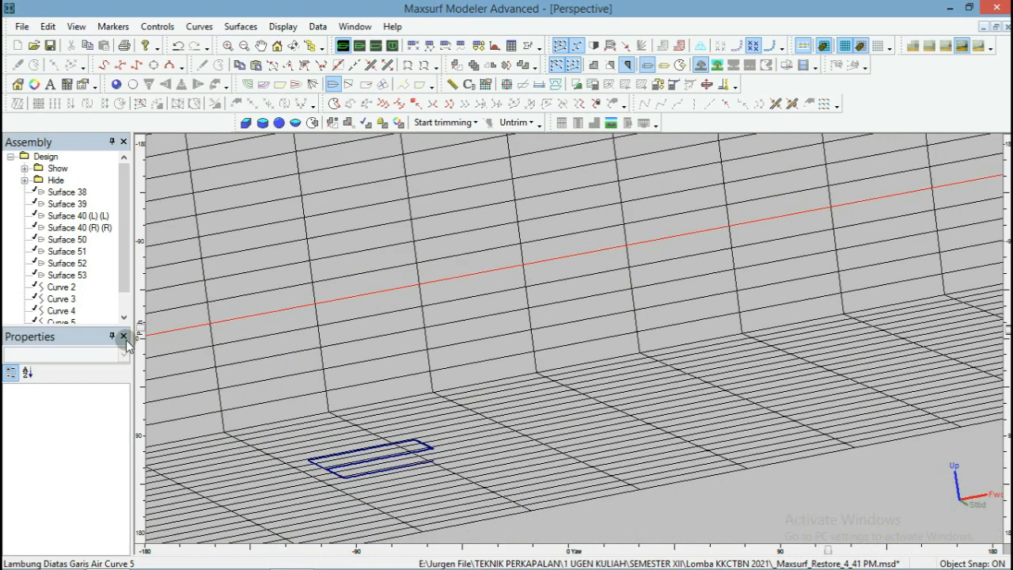
scroll(302, 292, "up", 3)
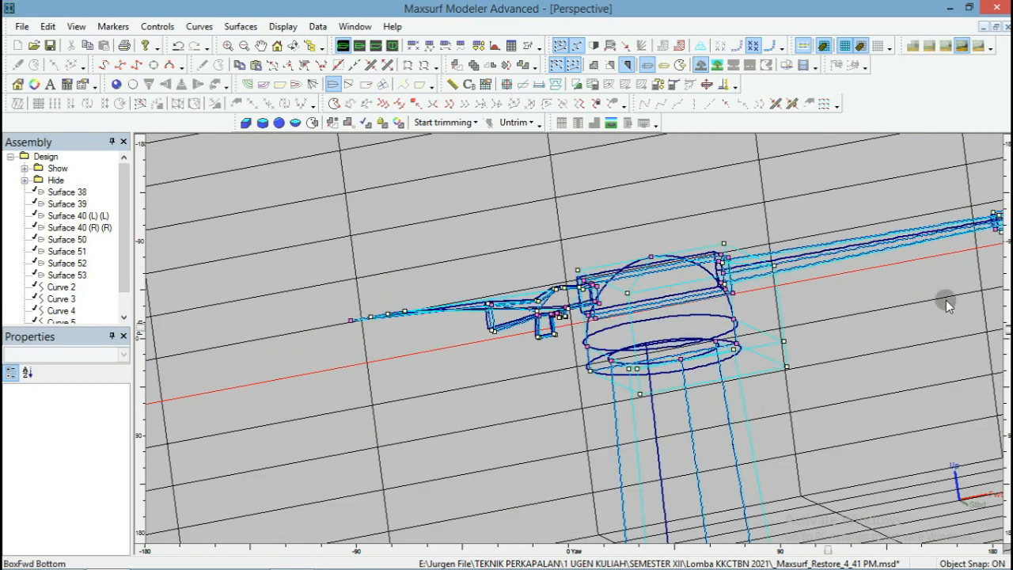
left_click_drag(1005, 326, 994, 300)
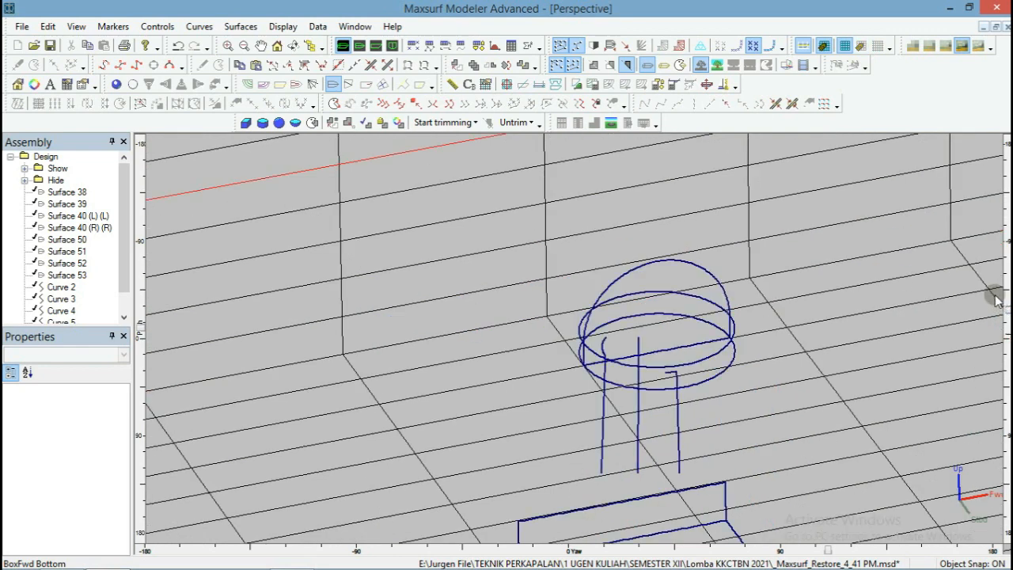
scroll(408, 290, "up", 3)
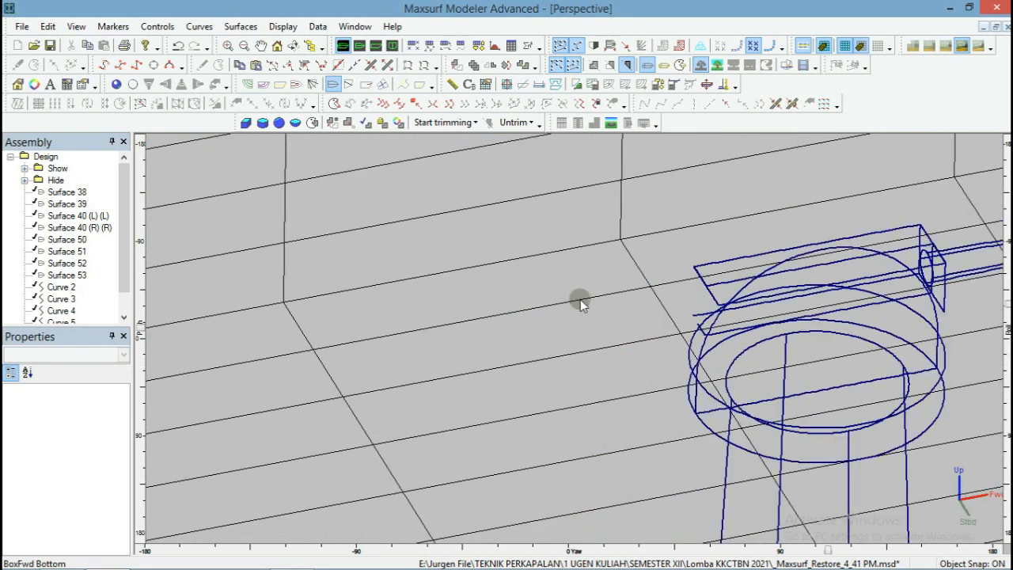
scroll(696, 338, "up", 2)
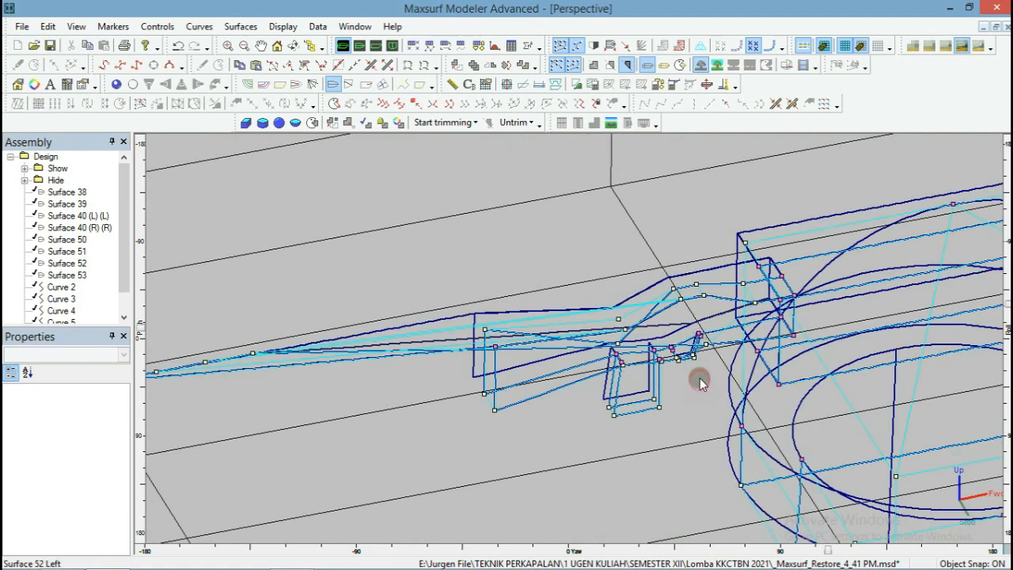
scroll(705, 351, "up", 3)
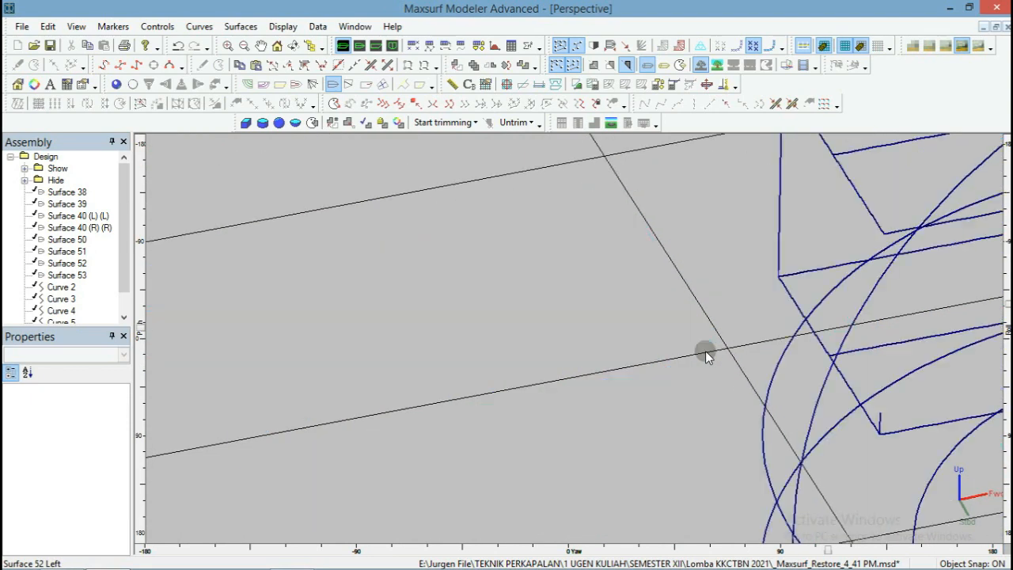
left_click(639, 377)
scroll(639, 377, "up", 2)
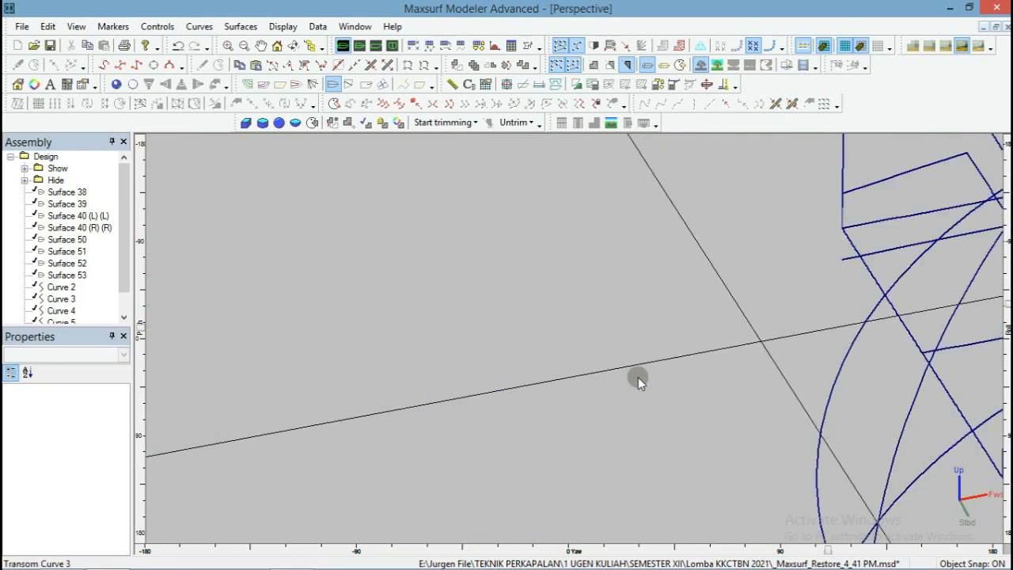
scroll(638, 379, "up", 2)
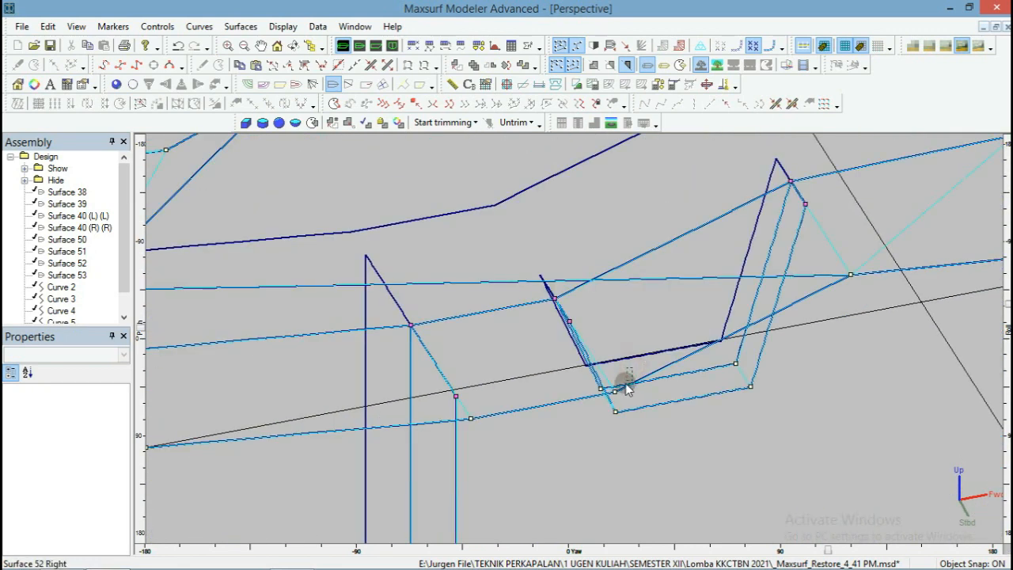
left_click(612, 400)
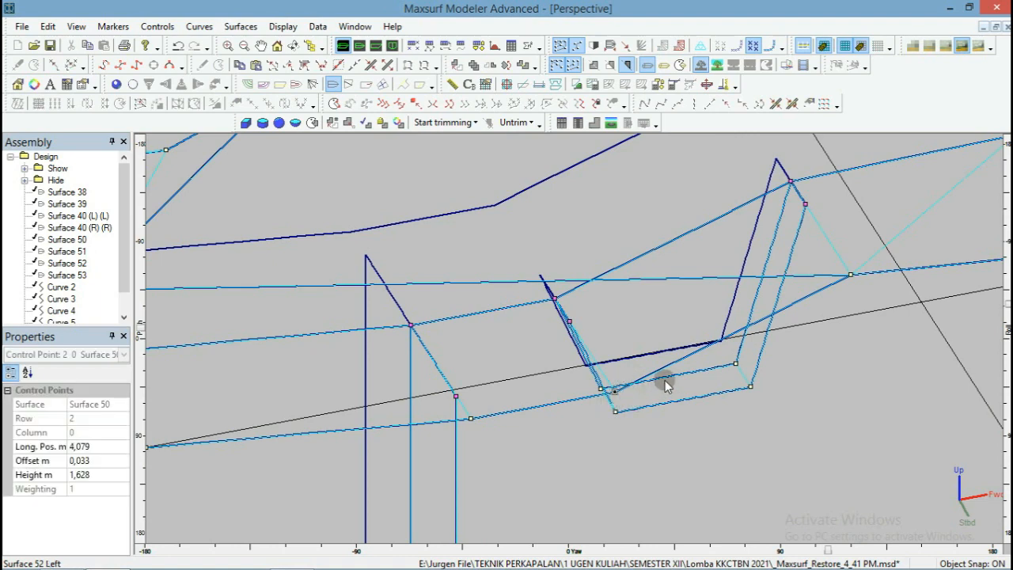
scroll(728, 309, "down", 2)
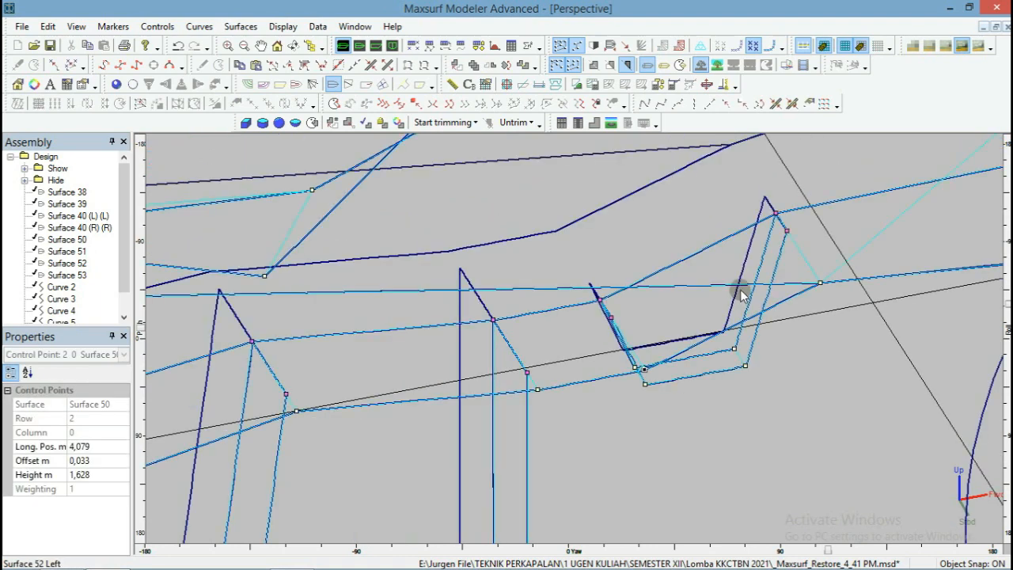
left_click(246, 65)
scroll(629, 195, "down", 1)
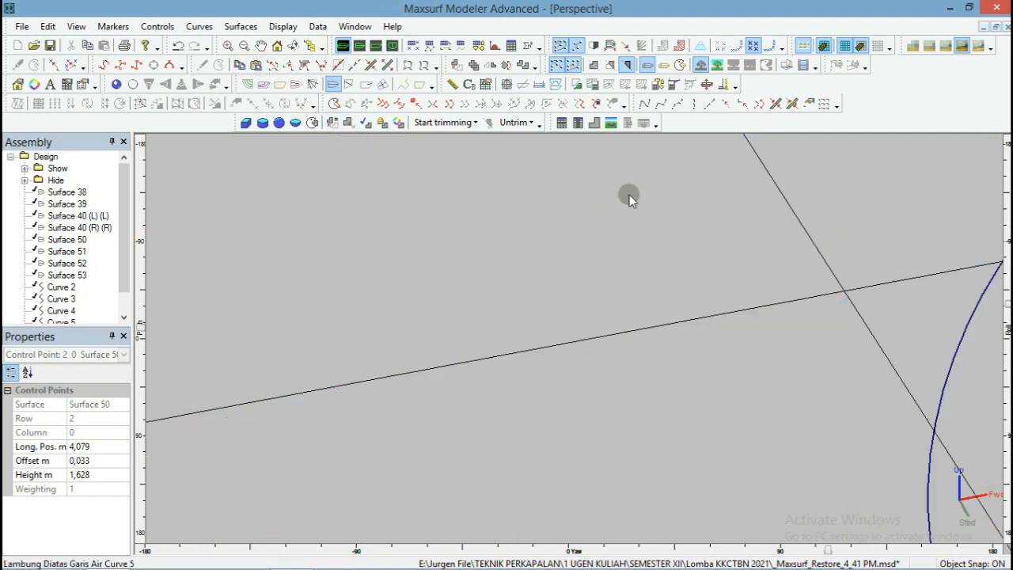
scroll(682, 237, "down", 5)
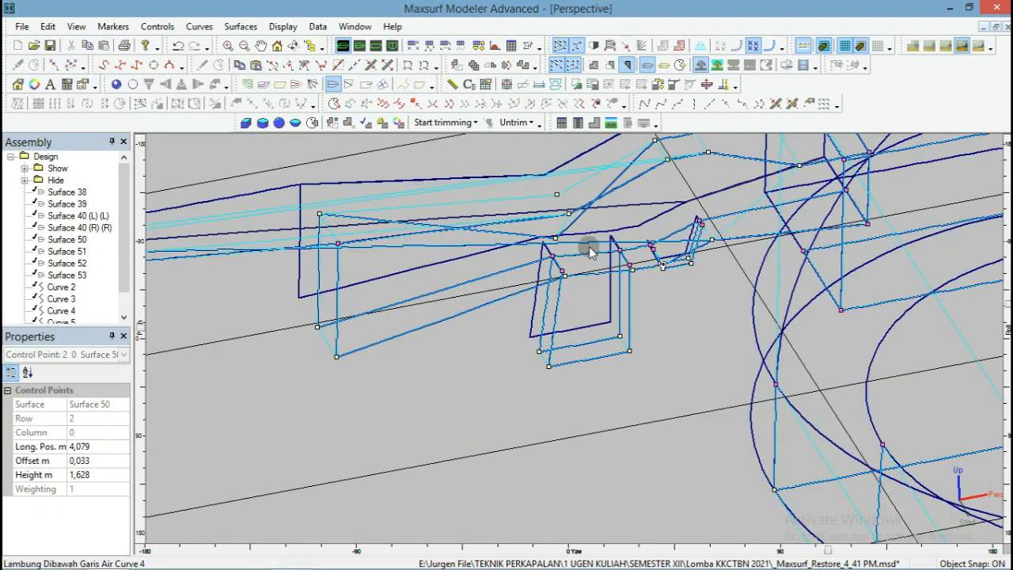
scroll(590, 251, "down", 2)
scroll(345, 242, "down", 1)
scroll(459, 241, "down", 2)
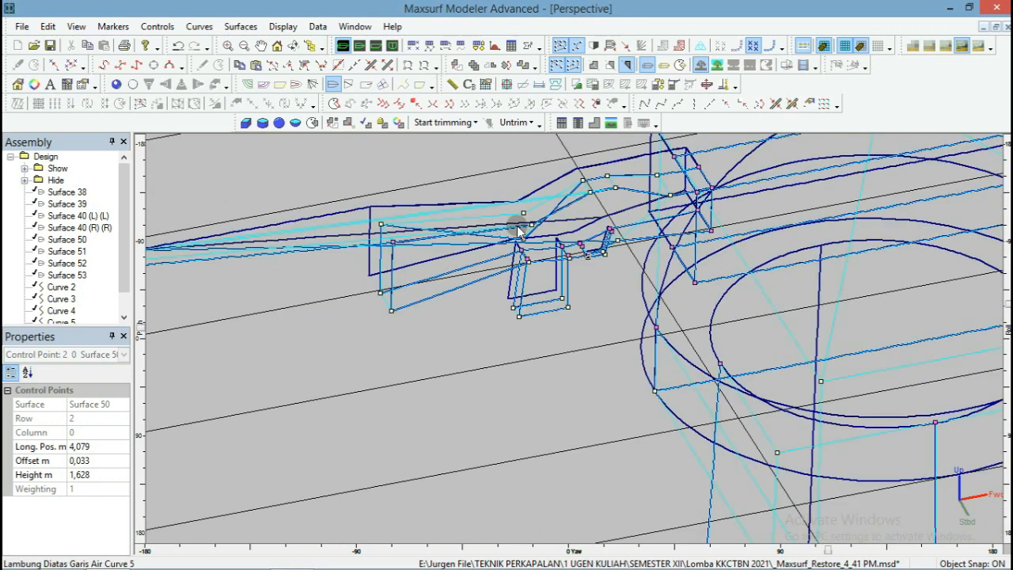
scroll(518, 231, "down", 1)
scroll(535, 219, "down", 2)
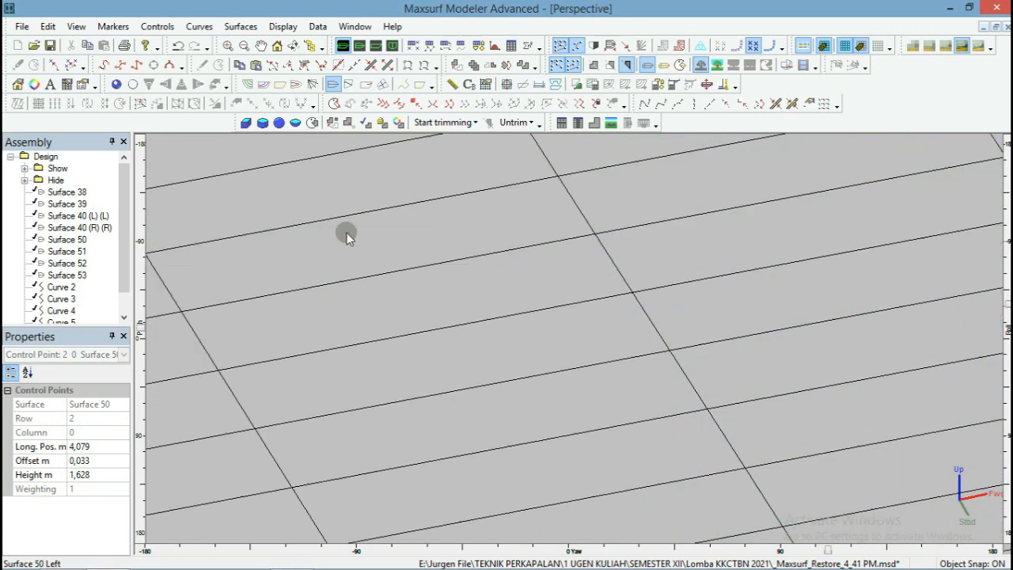
left_click_drag(281, 211, 281, 253)
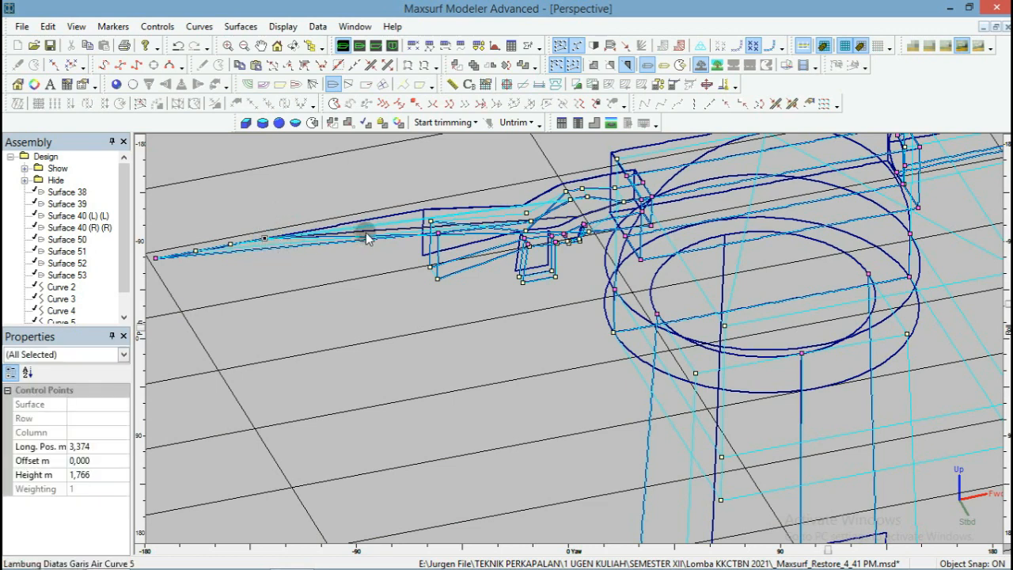
left_click(260, 66)
Copy the position of the stock's row 3 outer control point onto the new surface's fourth lower point.
scroll(541, 247, "up", 5)
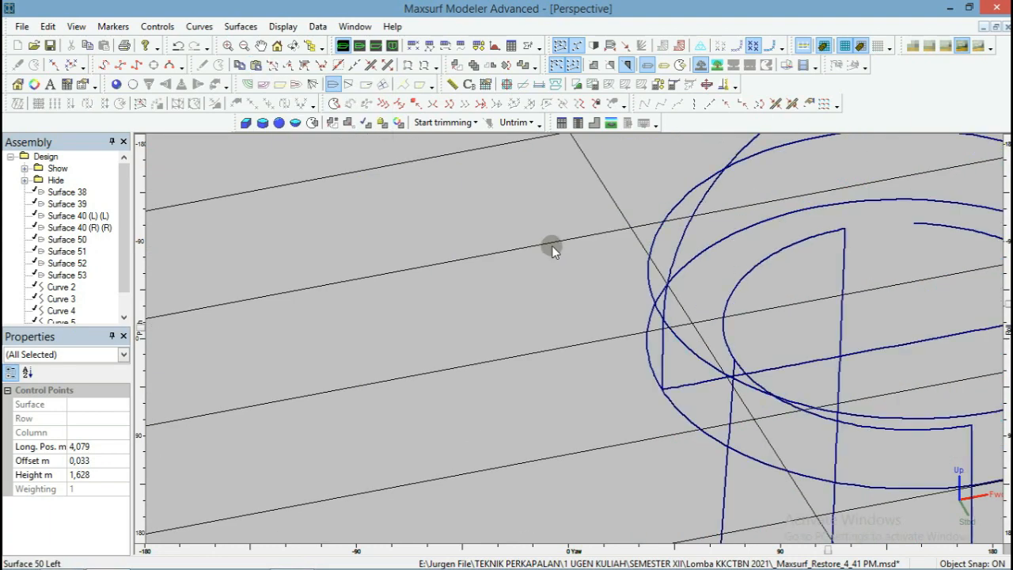
scroll(552, 246, "up", 5)
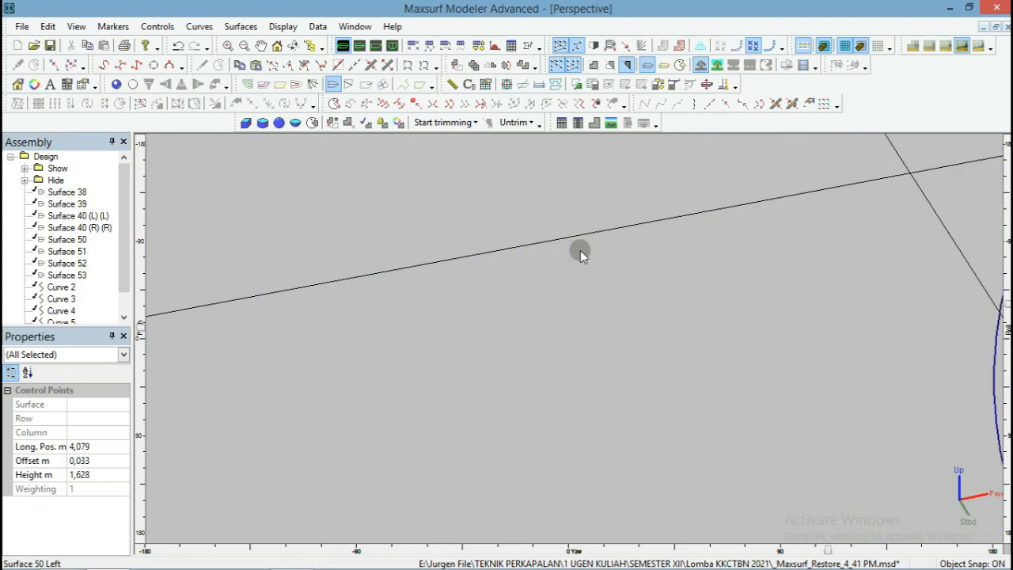
scroll(585, 249, "down", 5)
scroll(606, 245, "up", 2)
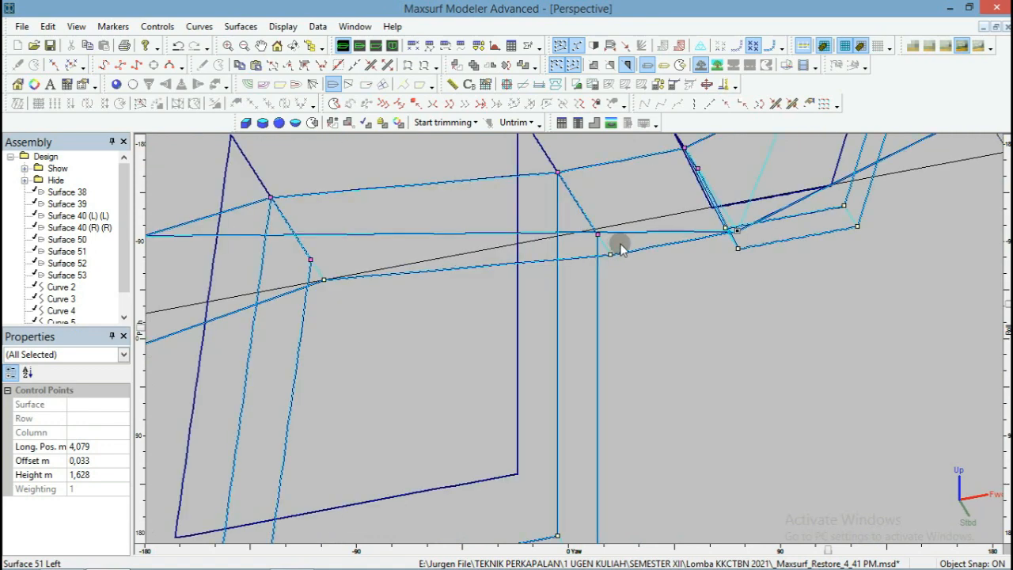
left_click(611, 254)
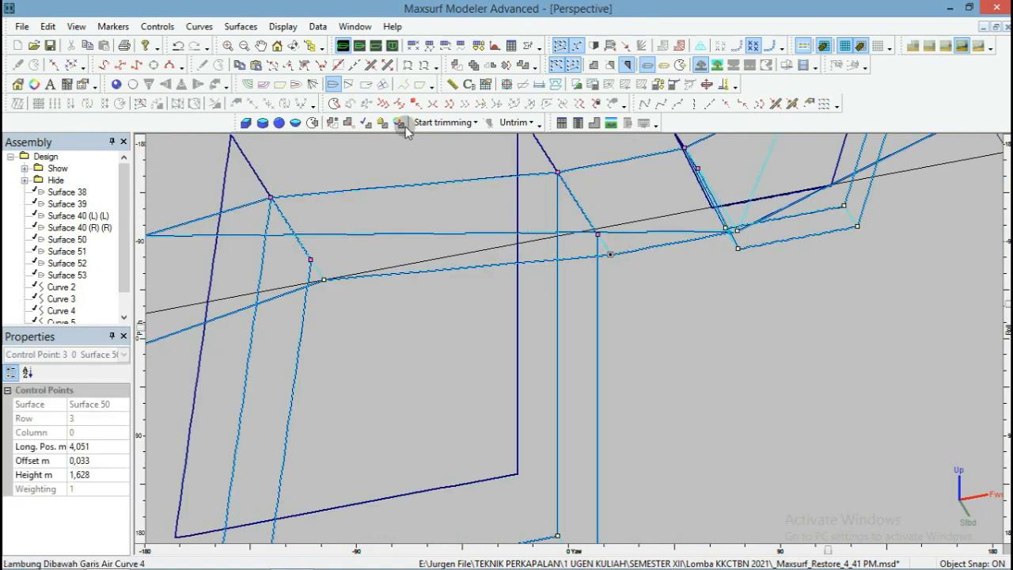
left_click(242, 67)
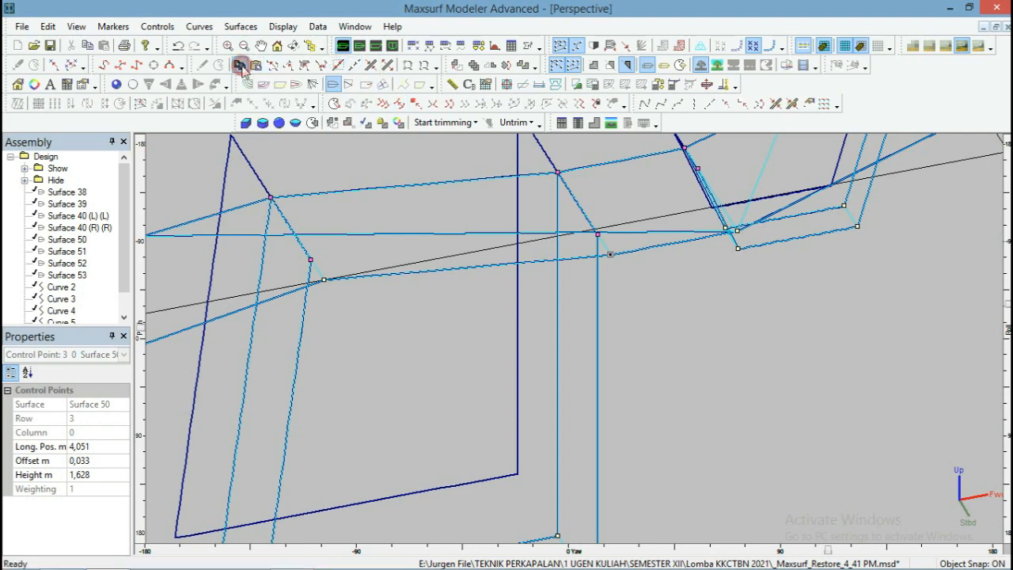
scroll(869, 272, "down", 5)
scroll(891, 269, "down", 5)
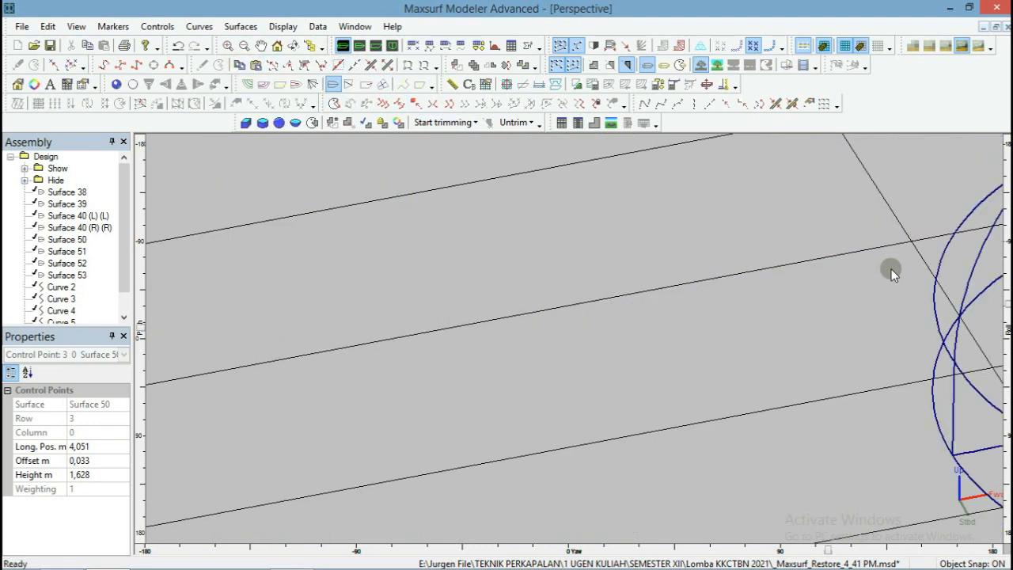
left_click_drag(364, 229, 295, 279)
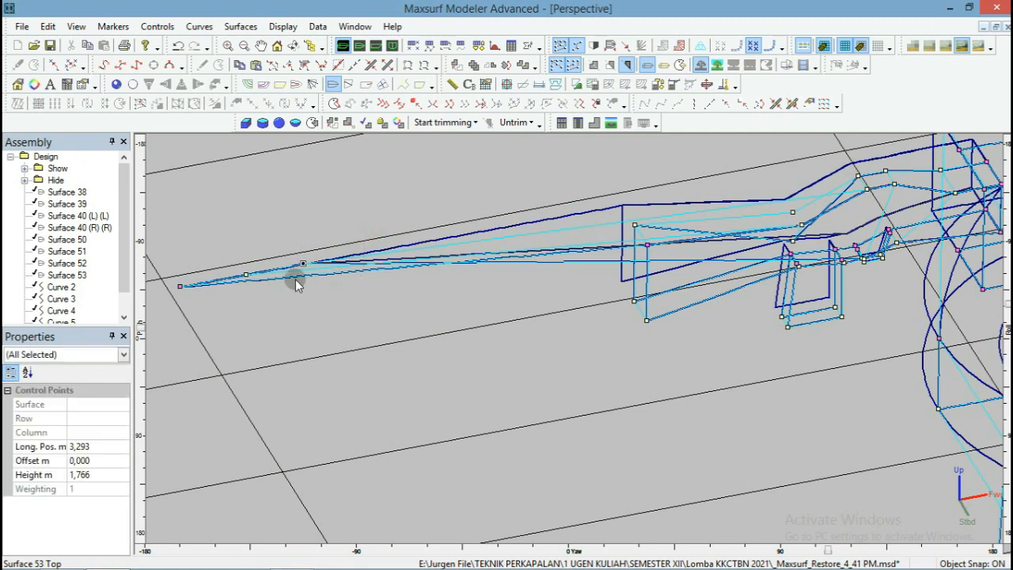
left_click(257, 67)
Copy the position of the stock's row 4 outer control point onto the new surface's fifth lower point.
scroll(841, 287, "up", 3)
scroll(837, 282, "up", 5)
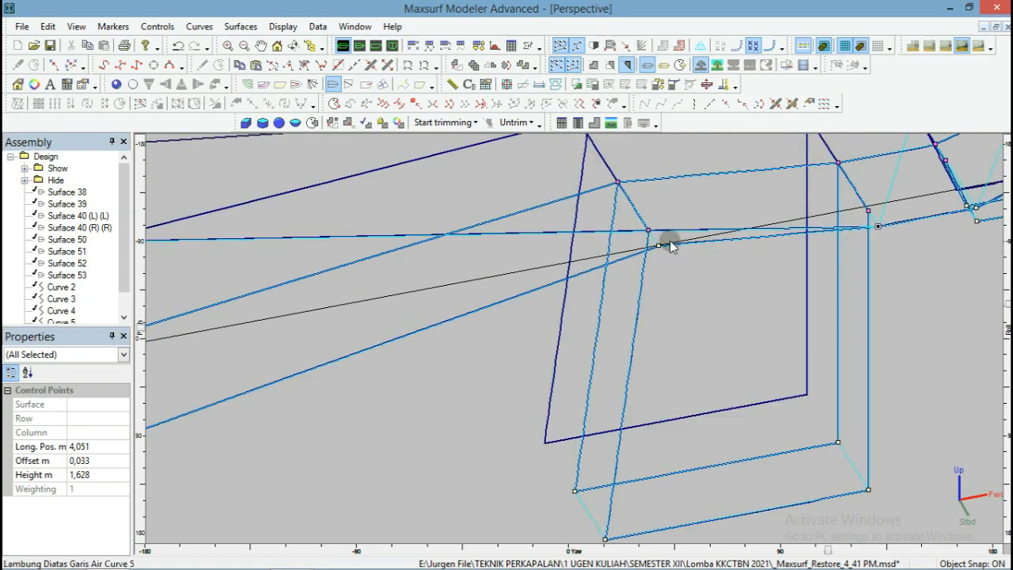
left_click_drag(670, 241, 633, 267)
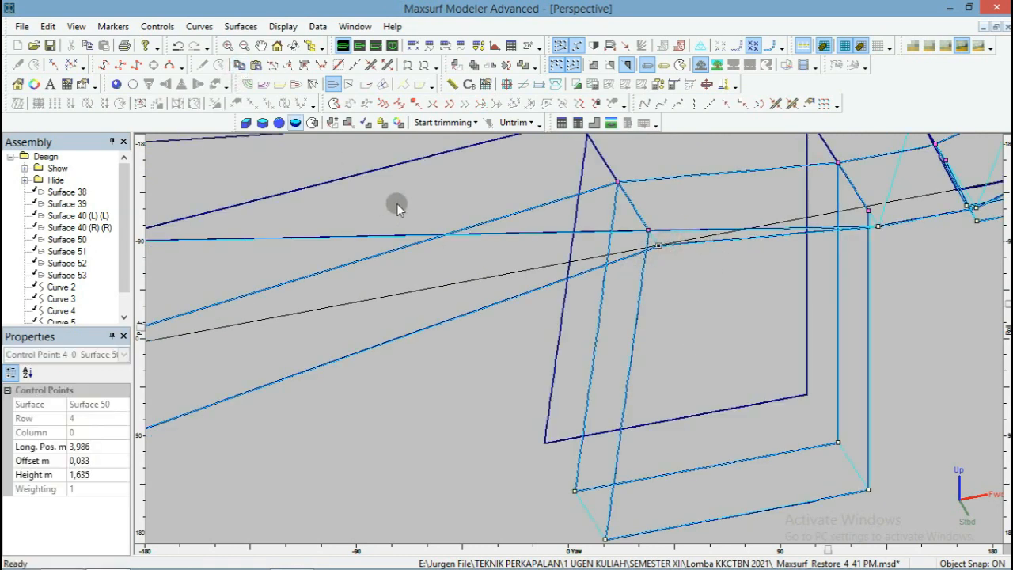
scroll(704, 243, "down", 1)
scroll(831, 250, "down", 3)
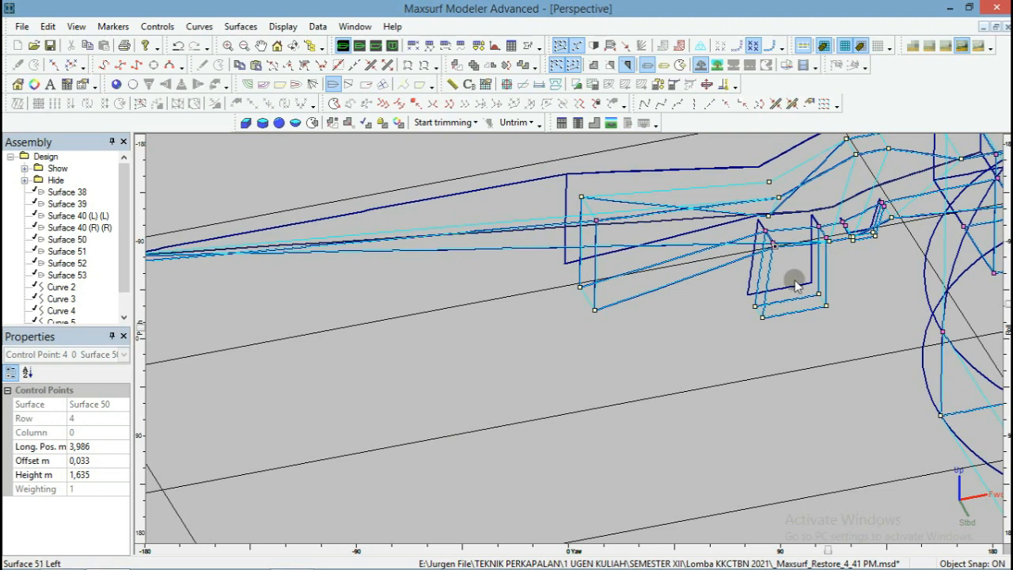
scroll(808, 280, "down", 2)
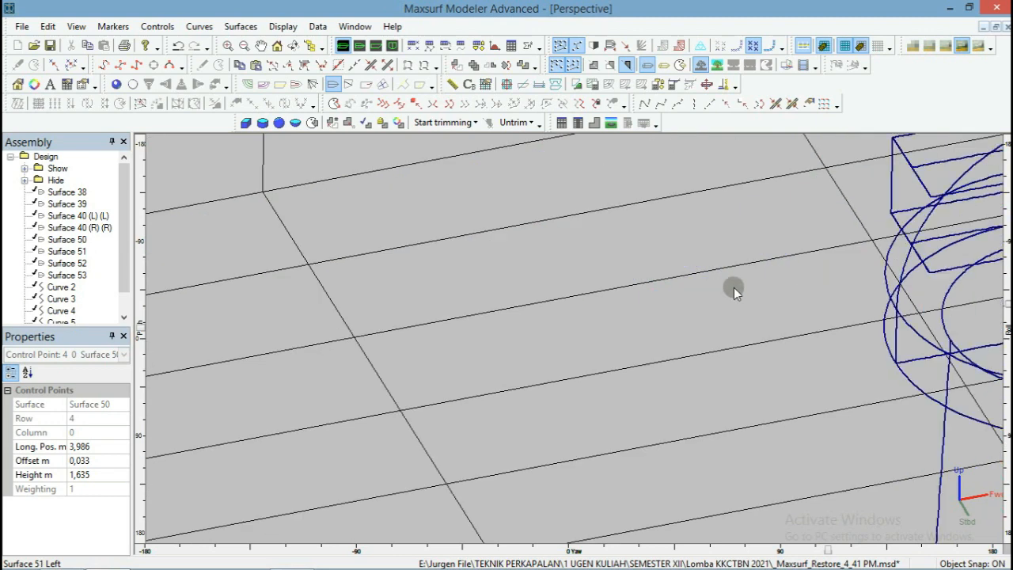
left_click_drag(436, 245, 397, 288)
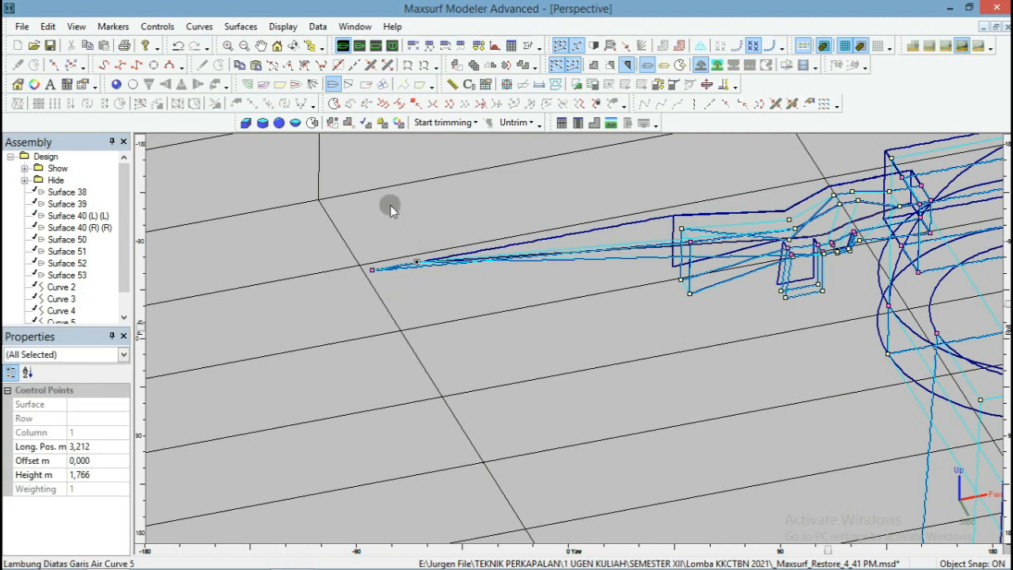
left_click(256, 65)
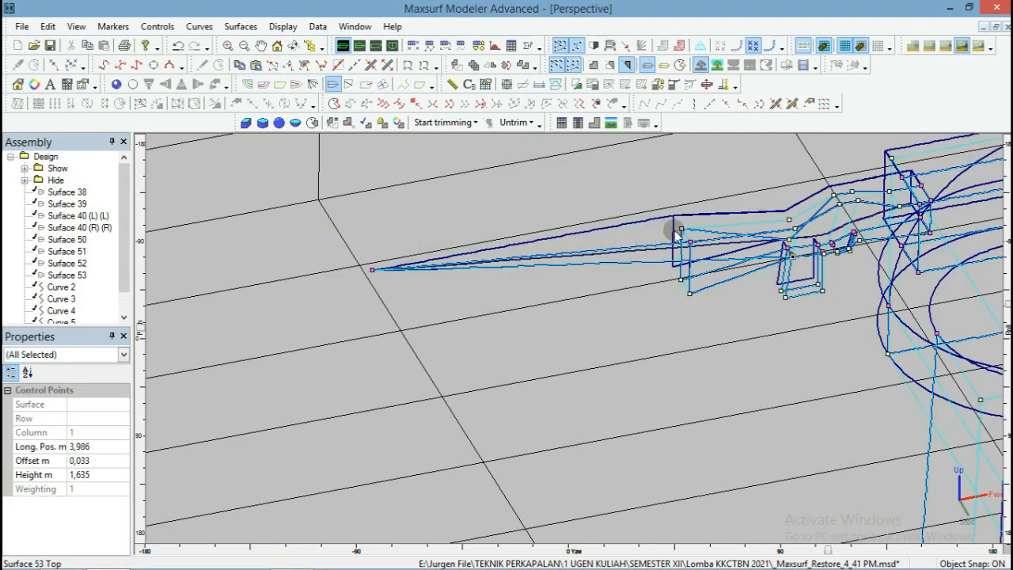
Copy the position of the stock's row 5 outer control point onto the new surface's last lower point.
scroll(709, 249, "up", 1)
left_click_drag(704, 280, 674, 309)
left_click(689, 327)
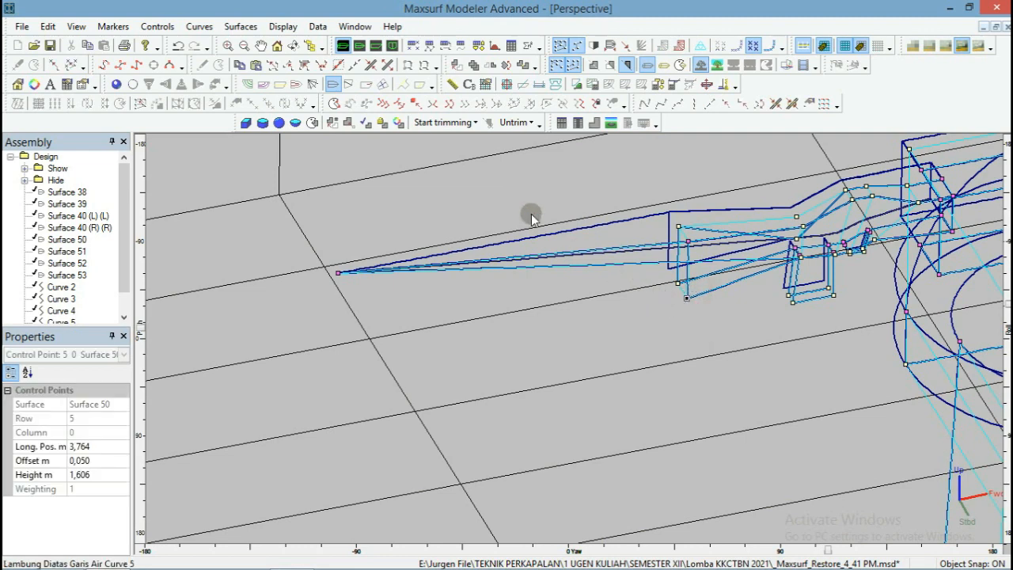
left_click_drag(366, 218, 314, 317)
left_click(259, 63)
Clear the control point selection and render the perspective view to check the closed side of the stock.
scroll(406, 234, "down", 1)
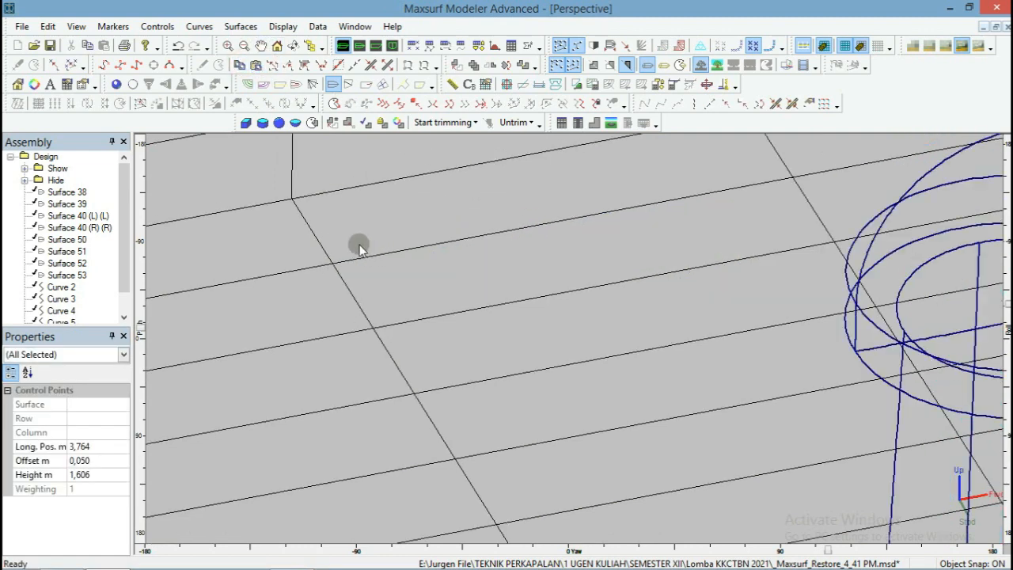
scroll(359, 248, "down", 1)
scroll(613, 232, "up", 1)
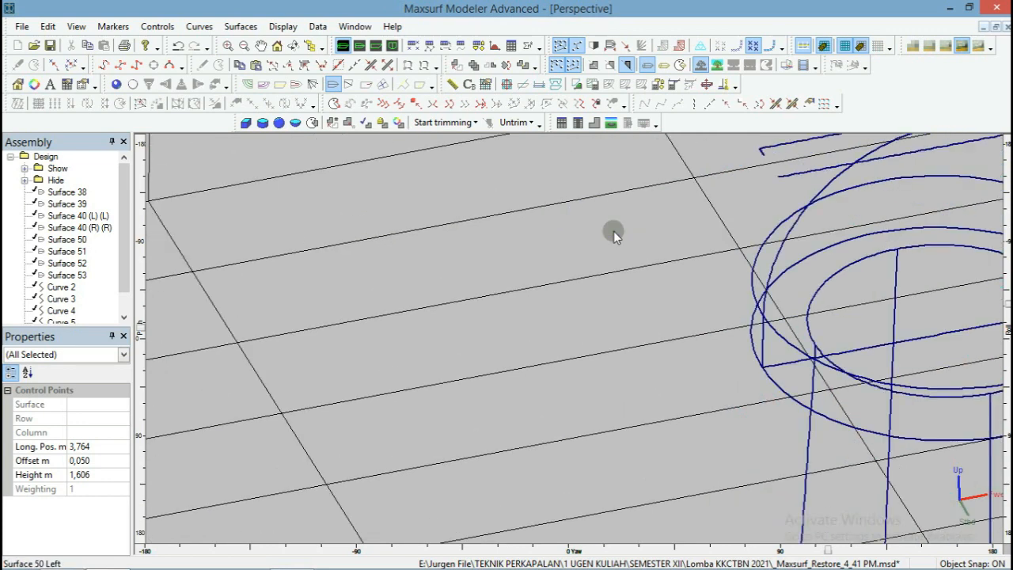
scroll(613, 232, "up", 3)
scroll(613, 231, "up", 2)
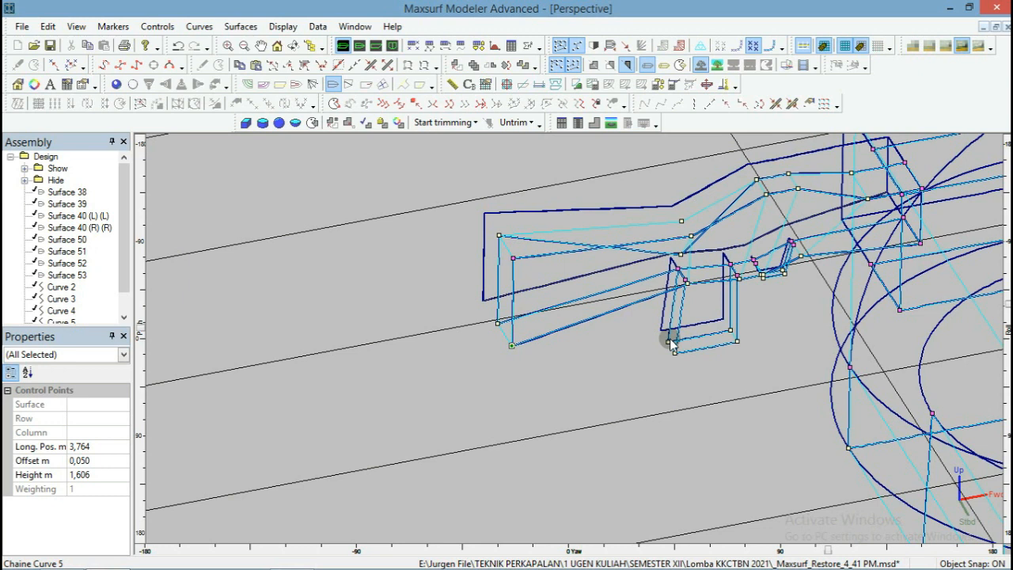
left_click(661, 371)
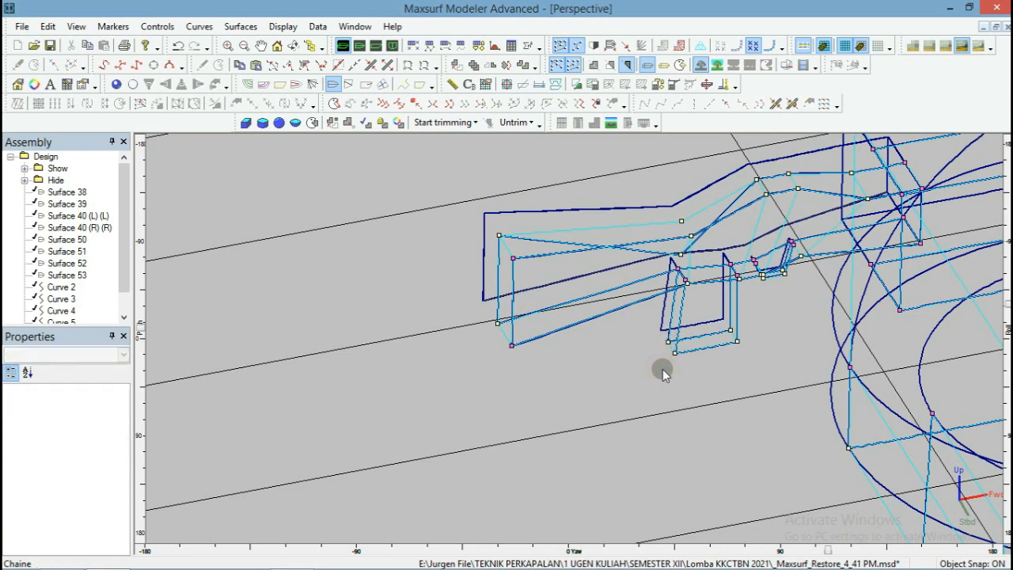
left_click(116, 85)
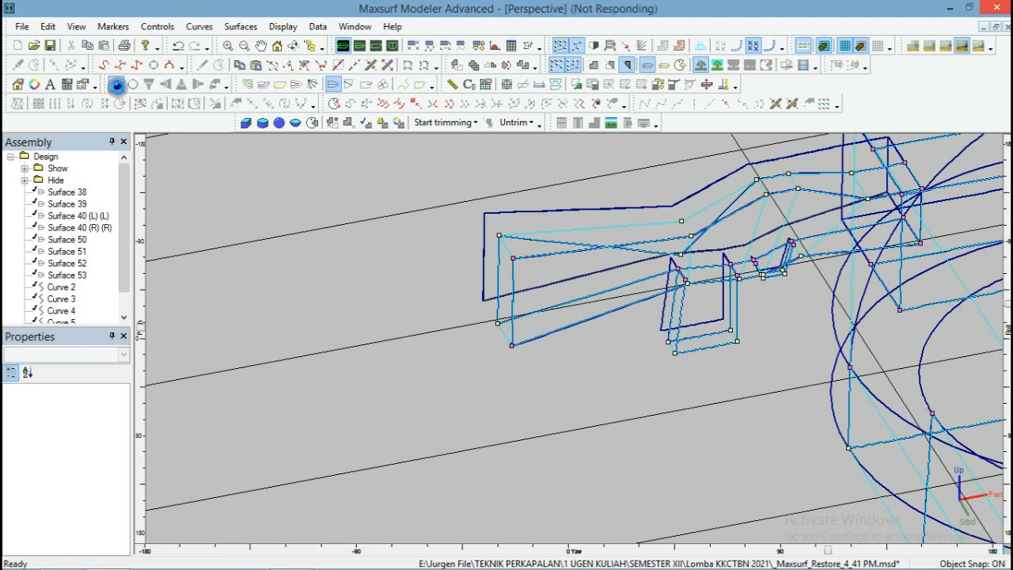
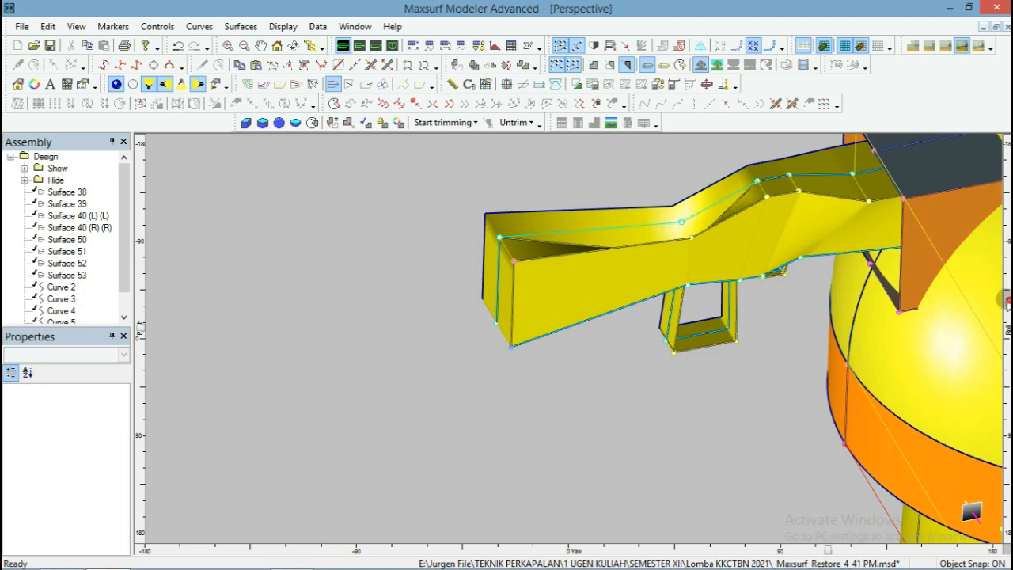
Pull Surface 50's row 7, column 1 control point aside and paste the position of Curve 4's column 4 point onto it.
left_click_drag(1007, 300, 994, 256)
scroll(766, 282, "up", 3)
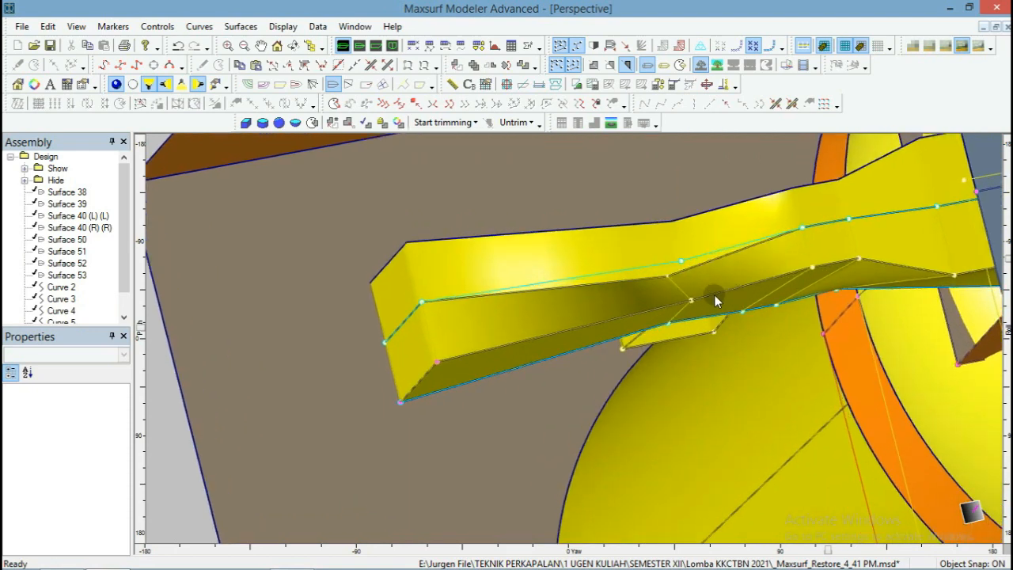
scroll(715, 297, "up", 2)
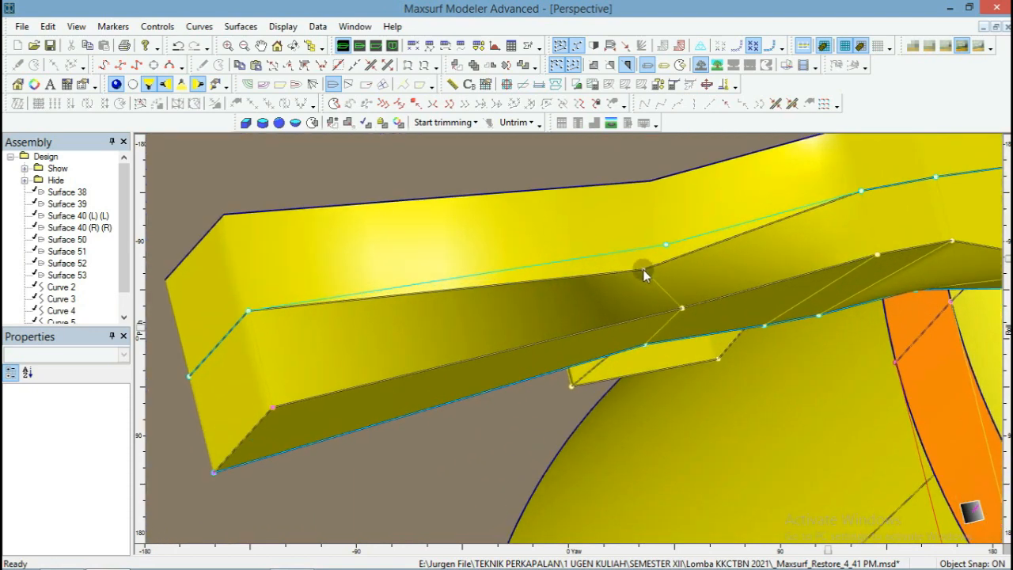
left_click_drag(642, 269, 551, 428)
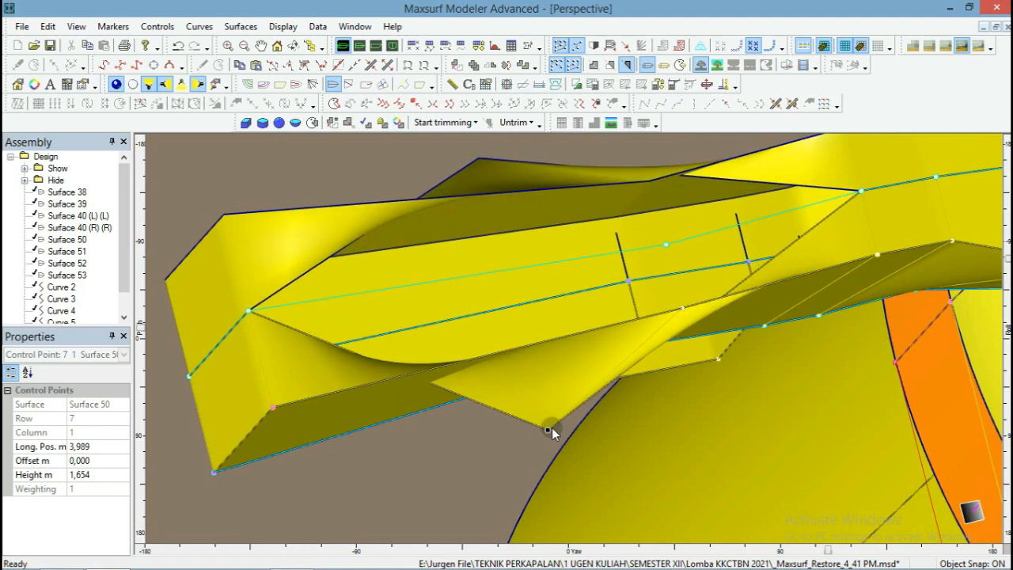
left_click(671, 231)
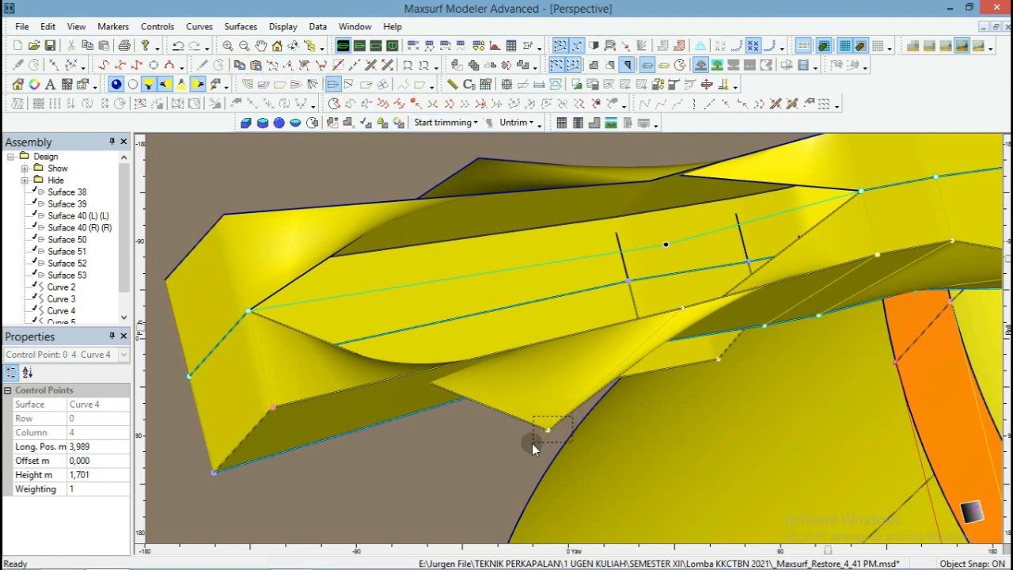
left_click_drag(532, 444, 532, 444)
left_click(255, 67)
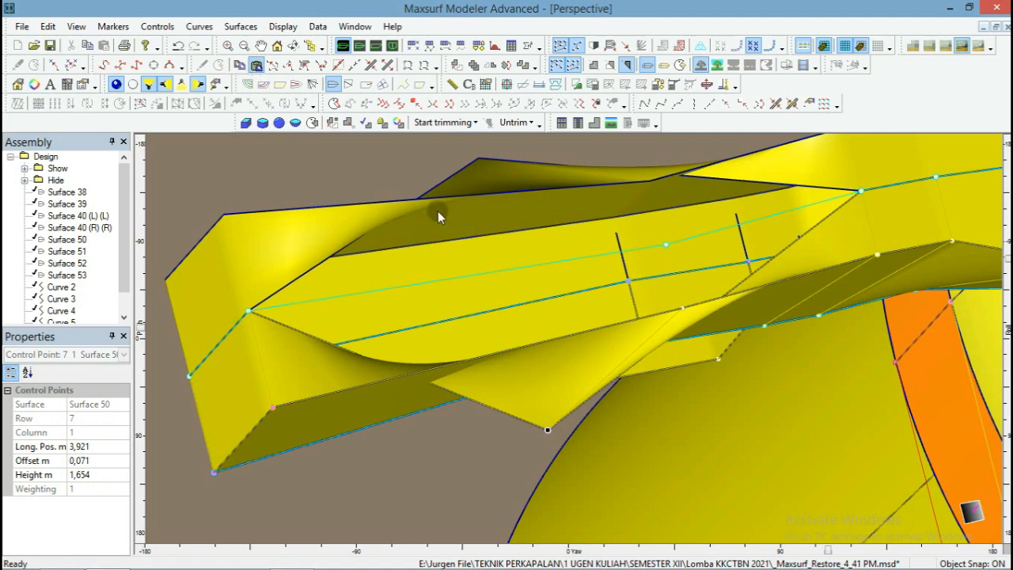
key("ctrl+v")
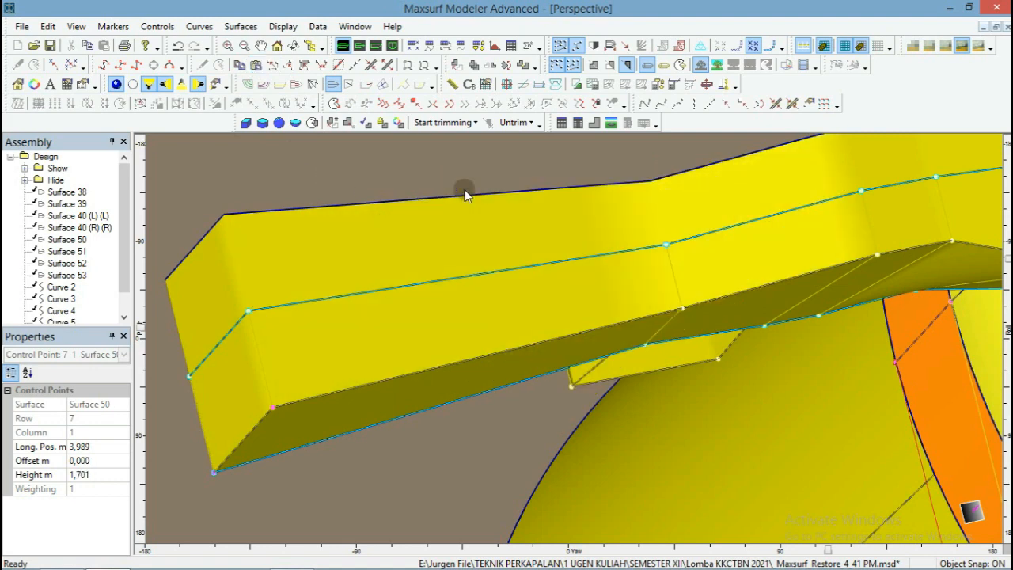
Examine the closed stock, trigger guard and dome mount of the rendered gun from several angles and distances.
scroll(498, 227, "down", 3)
scroll(601, 216, "down", 2)
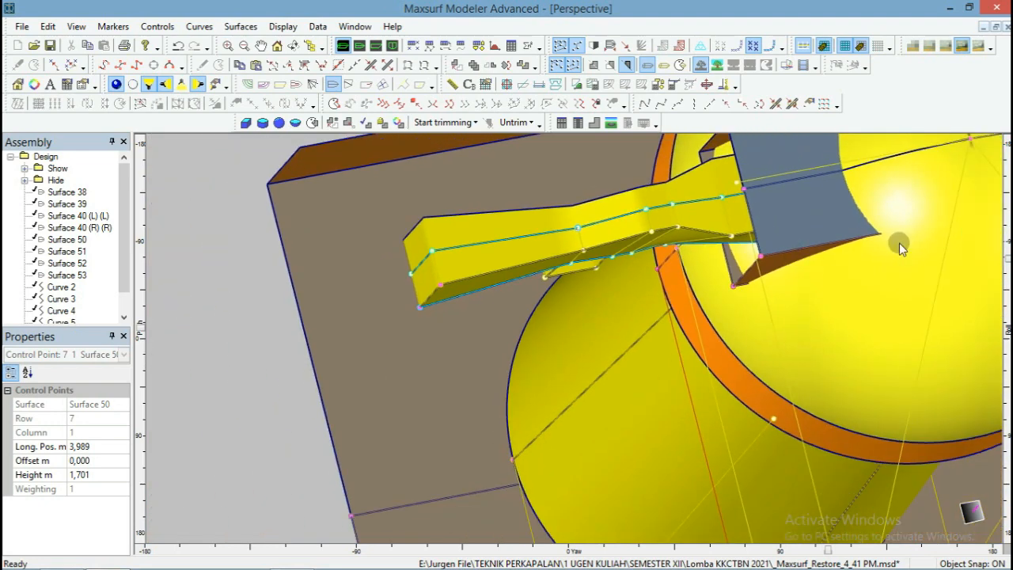
left_click_drag(601, 215, 606, 398)
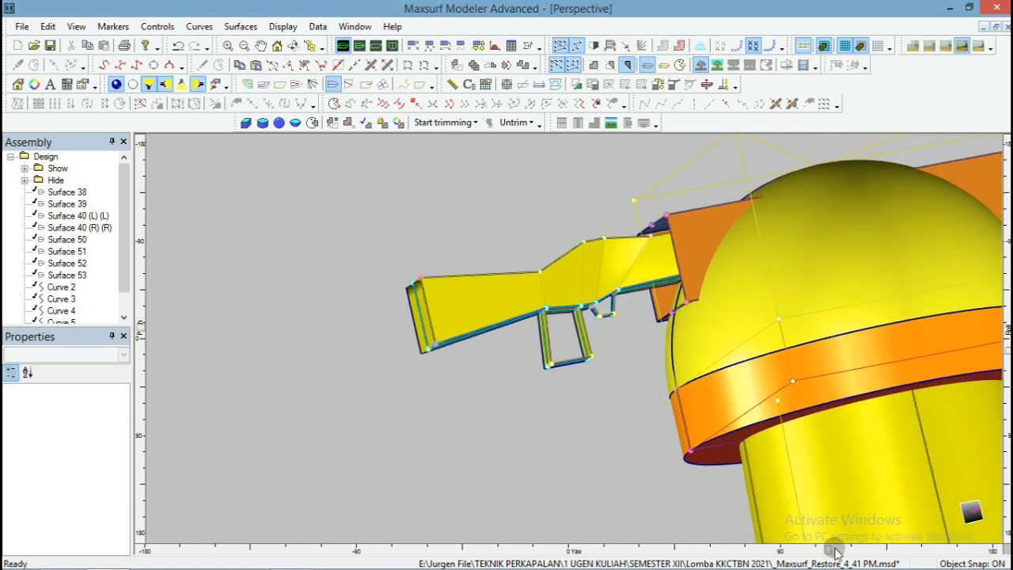
left_click_drag(830, 547, 861, 550)
scroll(356, 328, "down", 4)
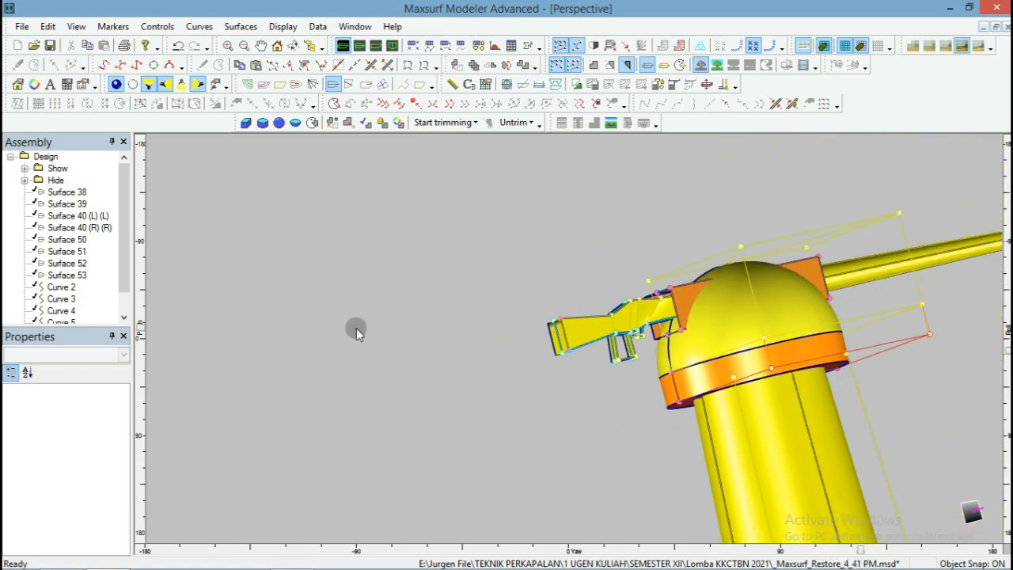
scroll(688, 296, "up", 2)
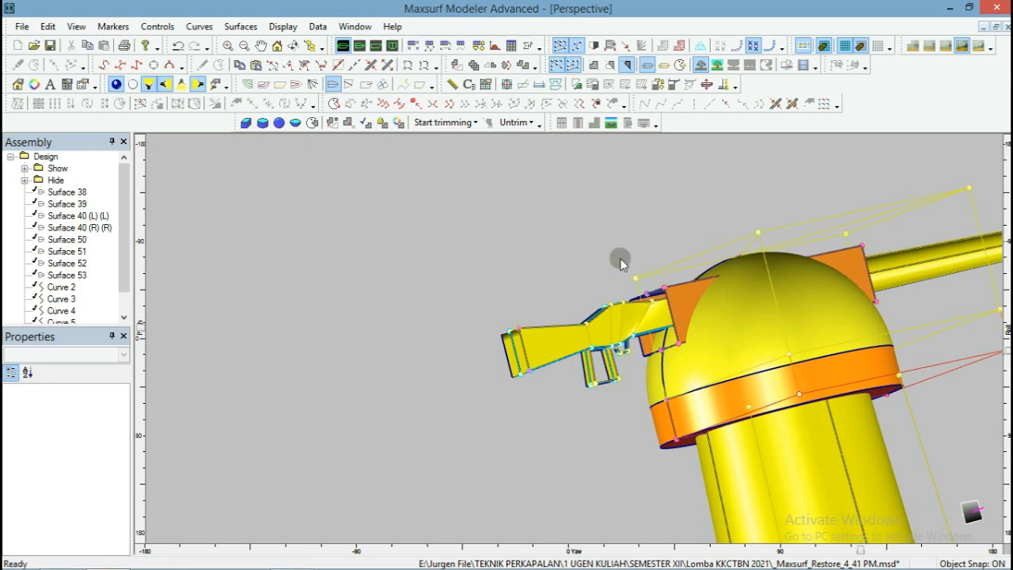
left_click_drag(617, 256, 782, 299)
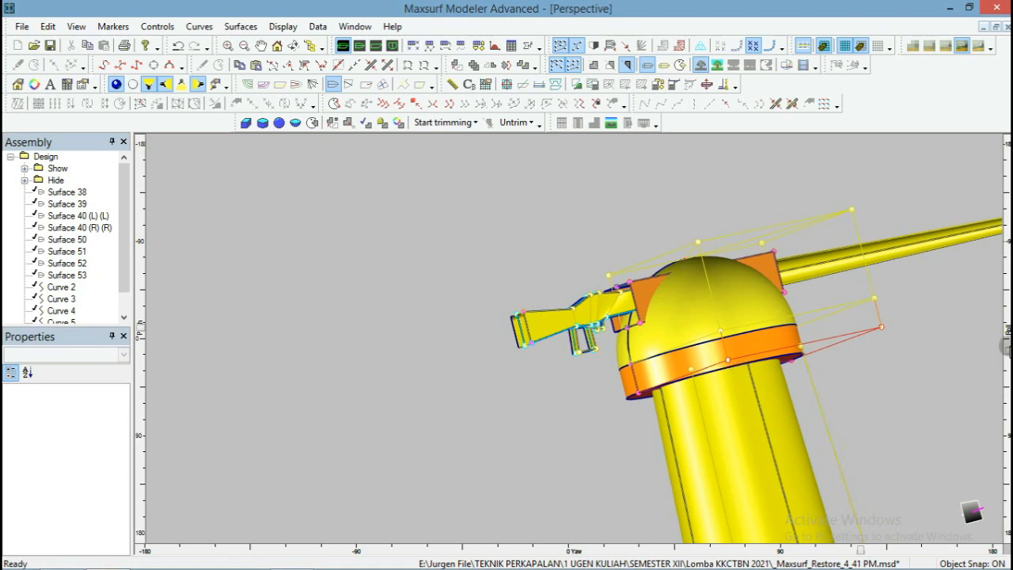
left_click_drag(1008, 343, 1008, 305)
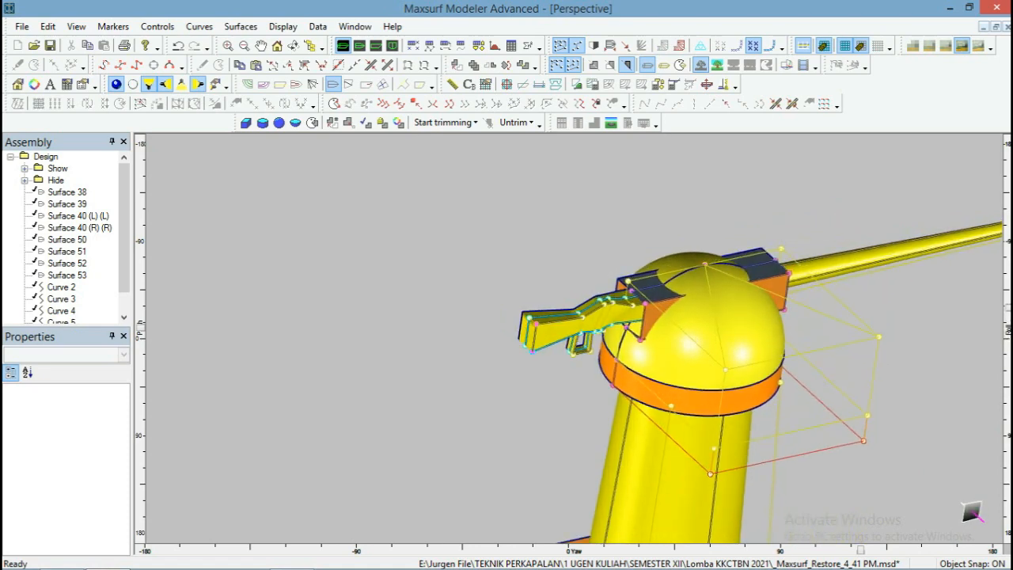
scroll(669, 274, "up", 3)
scroll(673, 262, "up", 2)
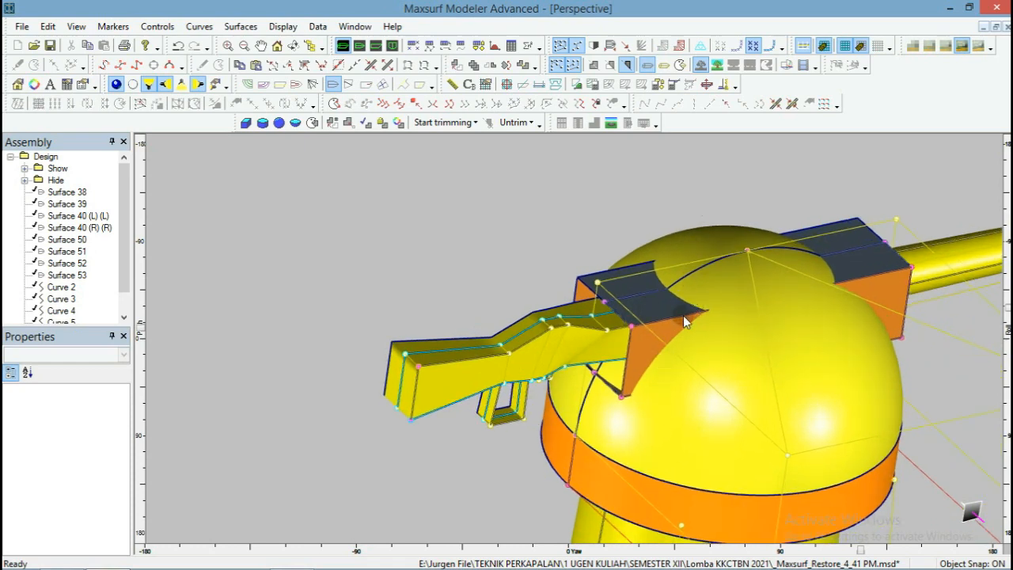
scroll(763, 176, "down", 2)
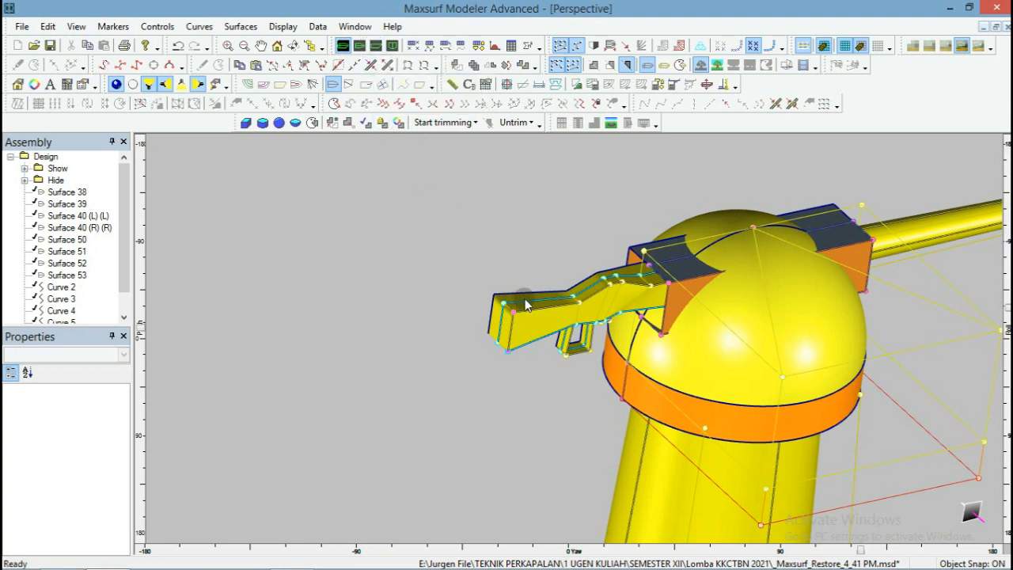
scroll(505, 227, "down", 3)
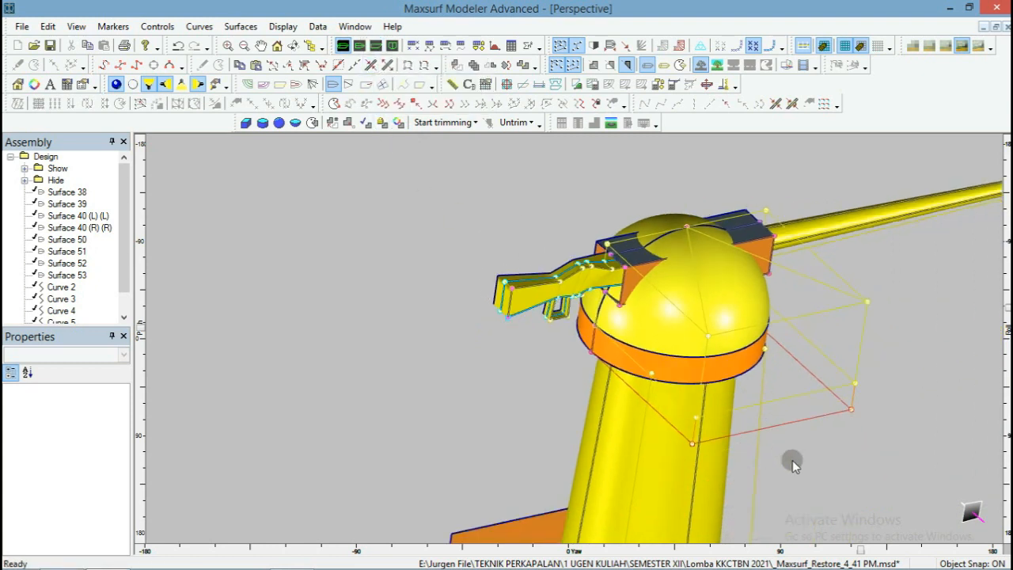
Duplicate the BoxFwd surface at the front of the mount once with a longitudinal spacing of -1 m.
left_click_drag(862, 552, 737, 519)
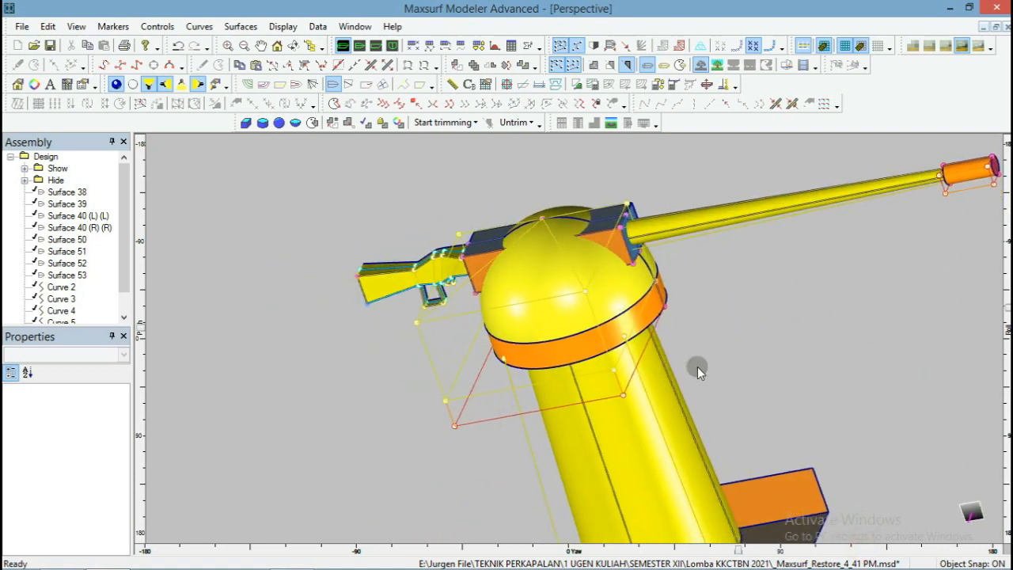
scroll(627, 227, "up", 5)
left_click(627, 227)
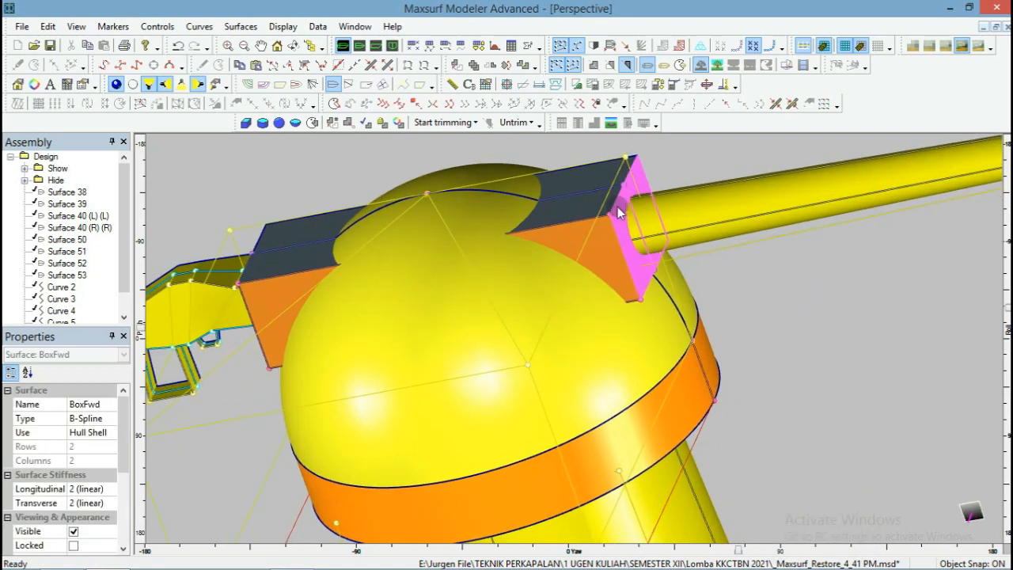
scroll(627, 227, "down", 5)
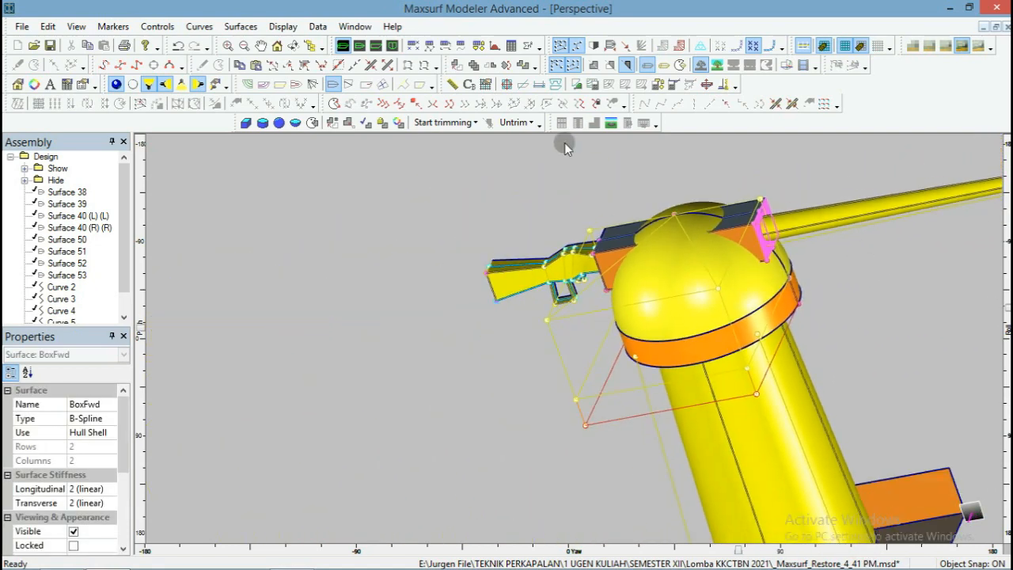
left_click(251, 26)
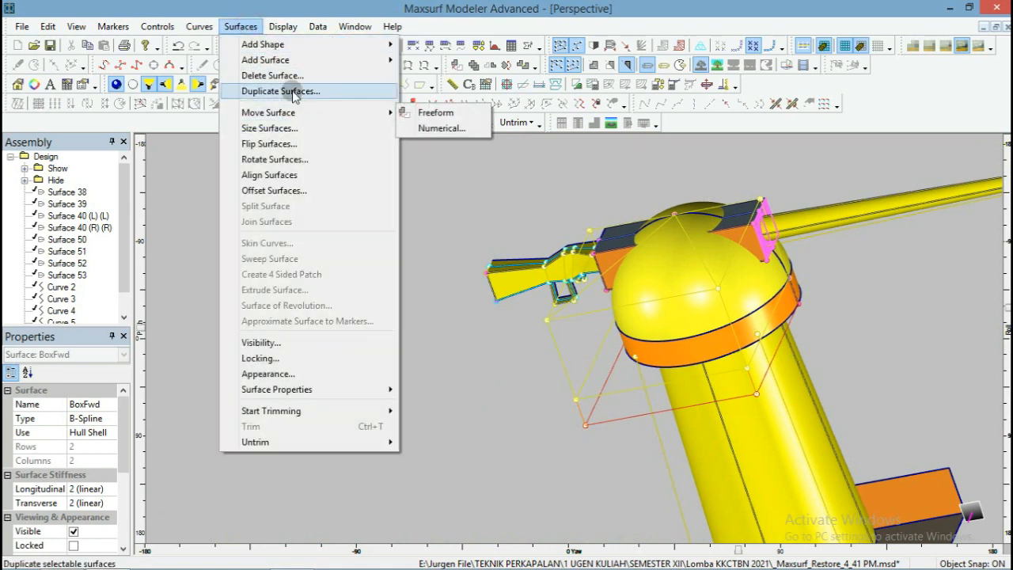
left_click(286, 91)
left_click(596, 263)
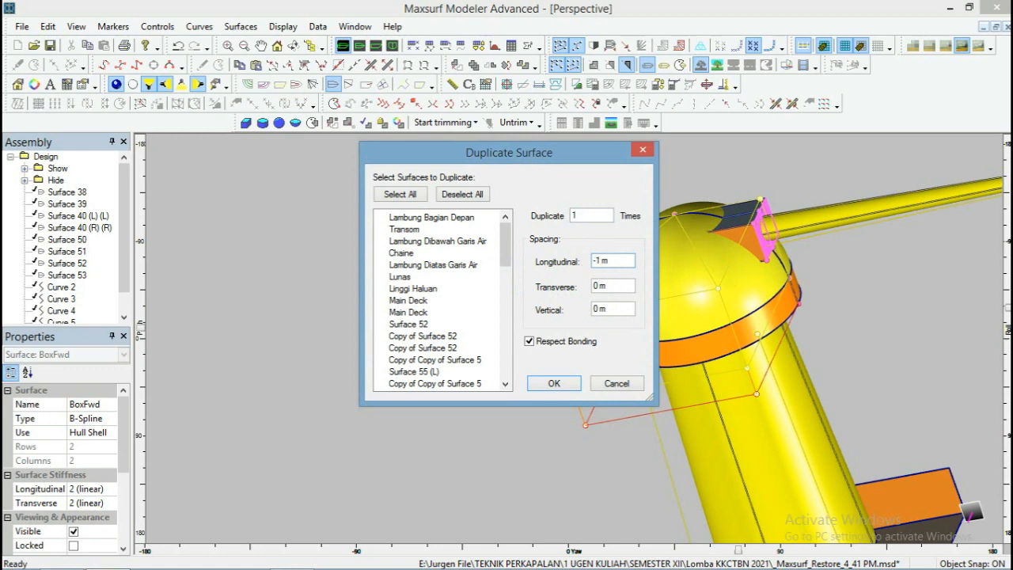
left_click(554, 383)
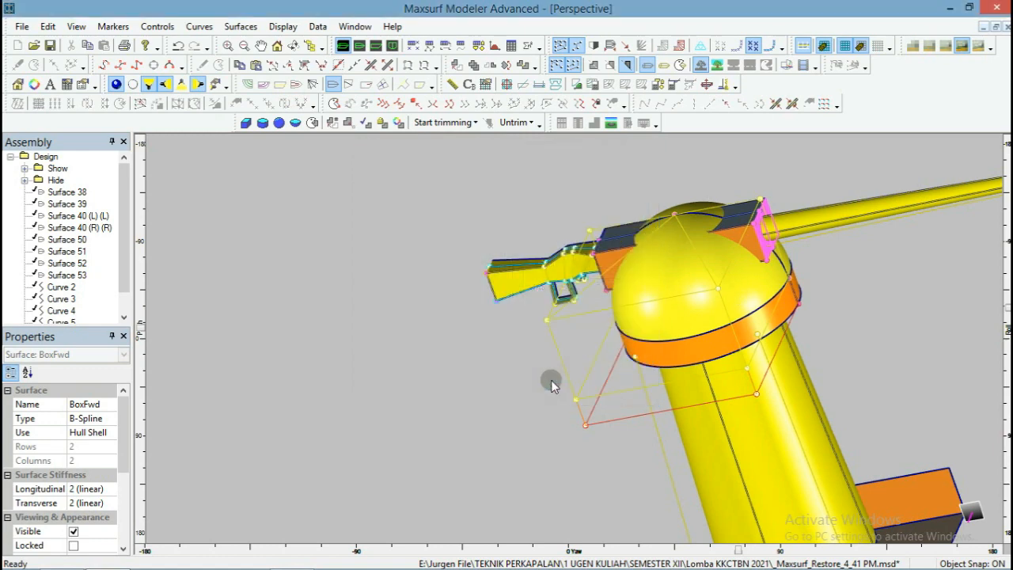
left_click(647, 522)
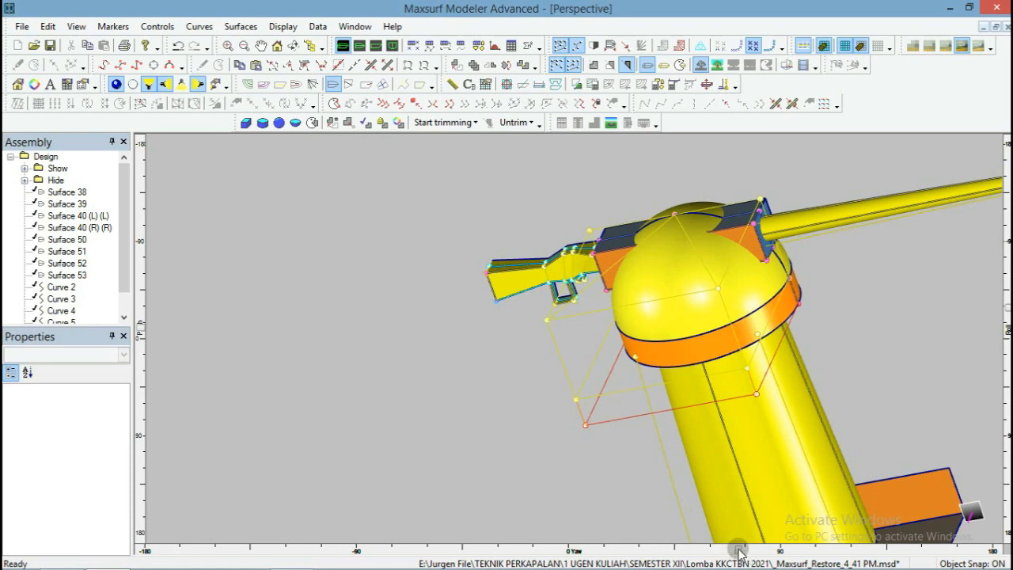
Delete the stray elliptical curve, Curve 2, lying away from the gun.
left_click_drag(739, 551, 788, 550)
scroll(882, 366, "down", 10)
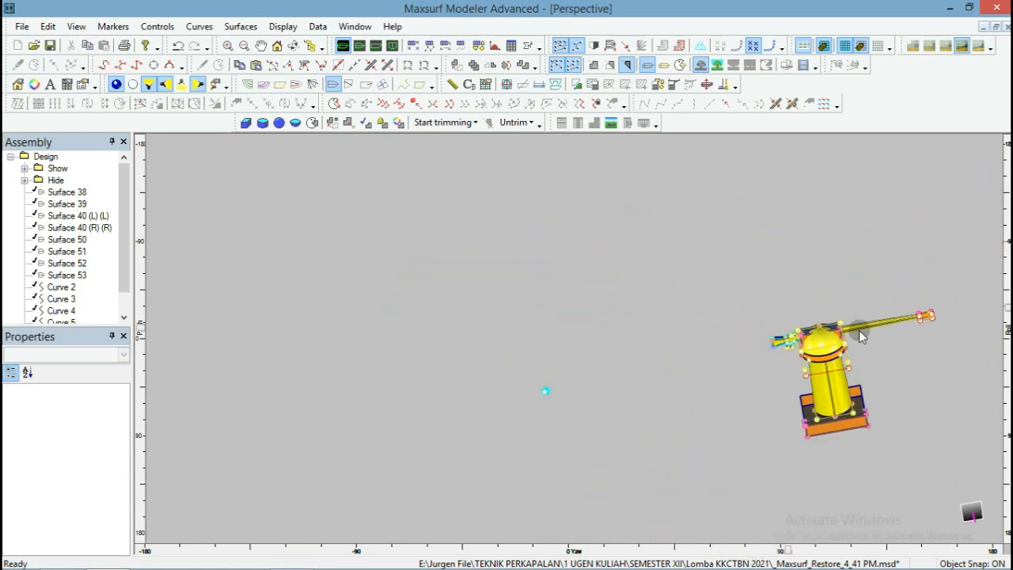
scroll(554, 377, "up", 5)
scroll(540, 406, "up", 2)
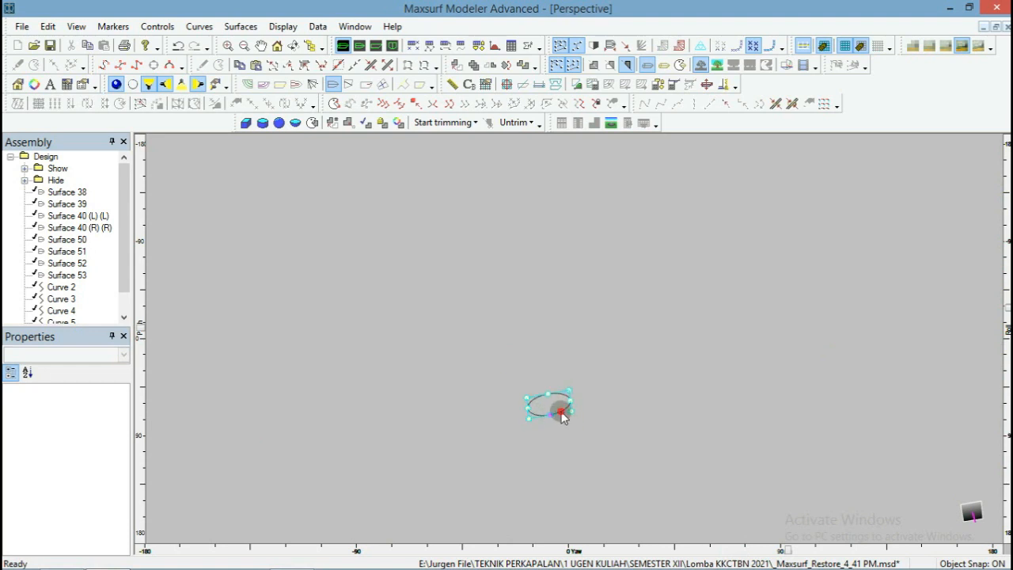
left_click(556, 412)
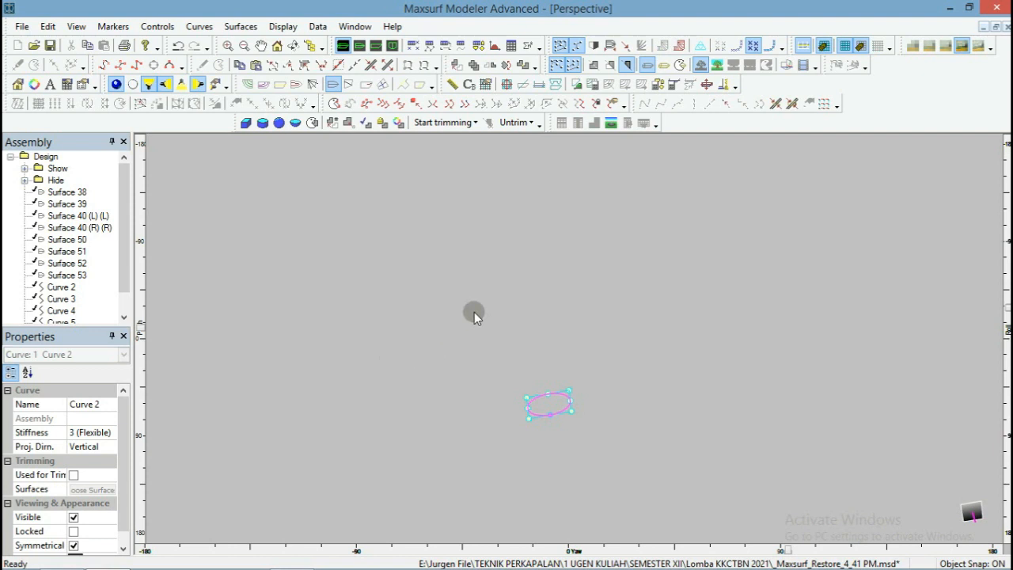
key("Delete")
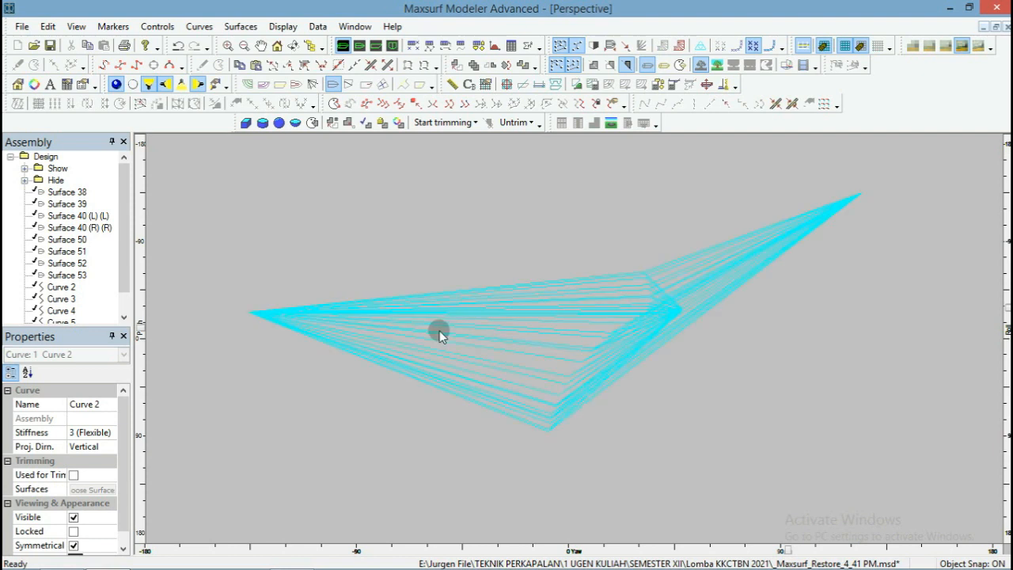
left_click(382, 331)
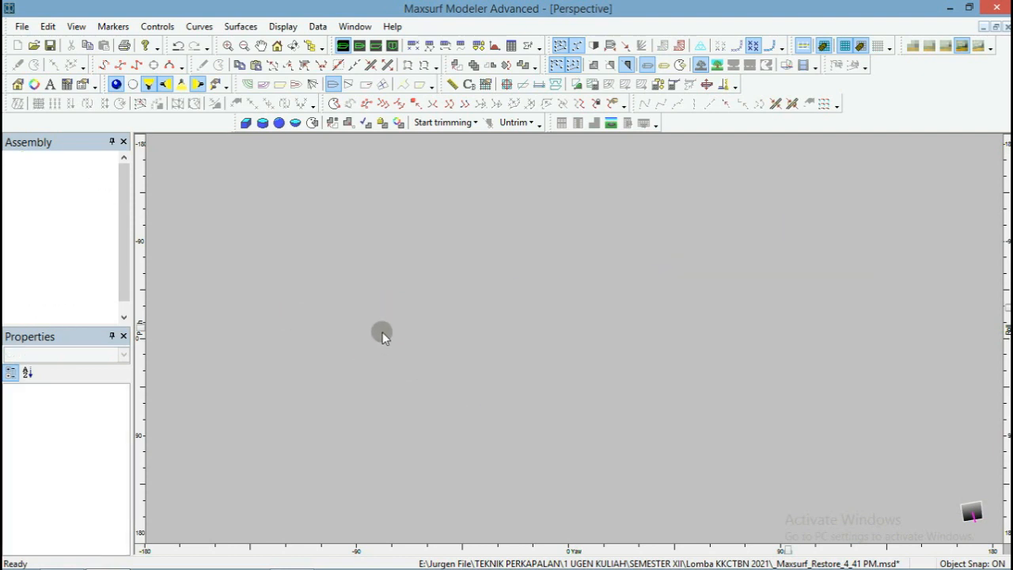
left_click(466, 287)
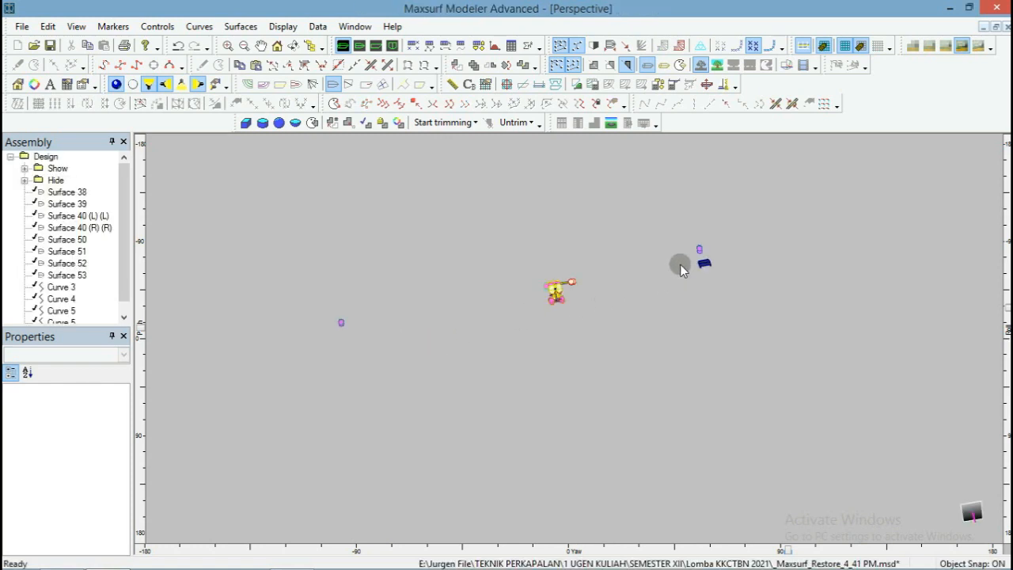
In the profile view, move the copy of the BoxFwd surface forward from the far aft to a longitudinal position of about 3.364 m.
scroll(680, 265, "up", 10)
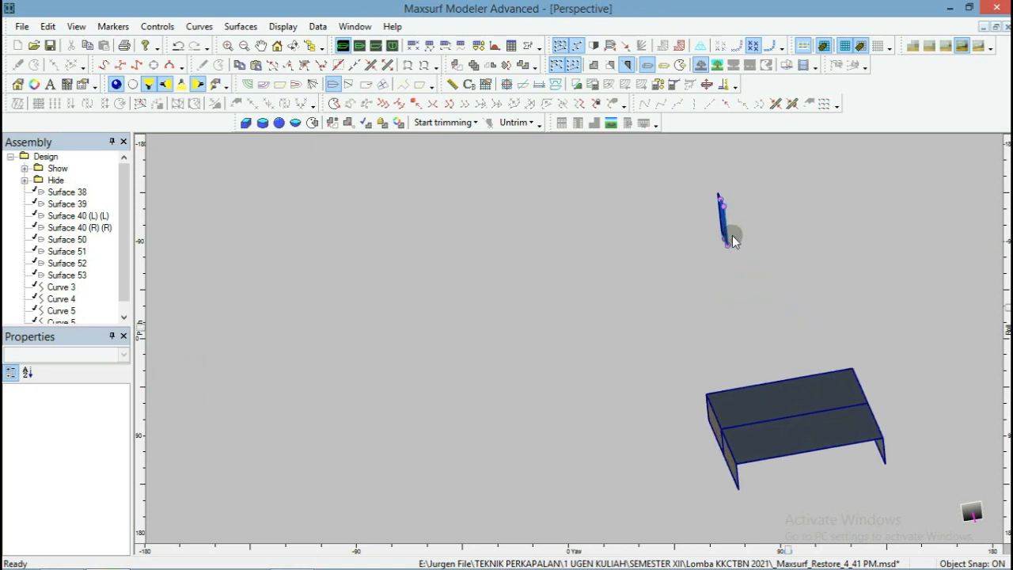
scroll(732, 242, "up", 1)
left_click(718, 219)
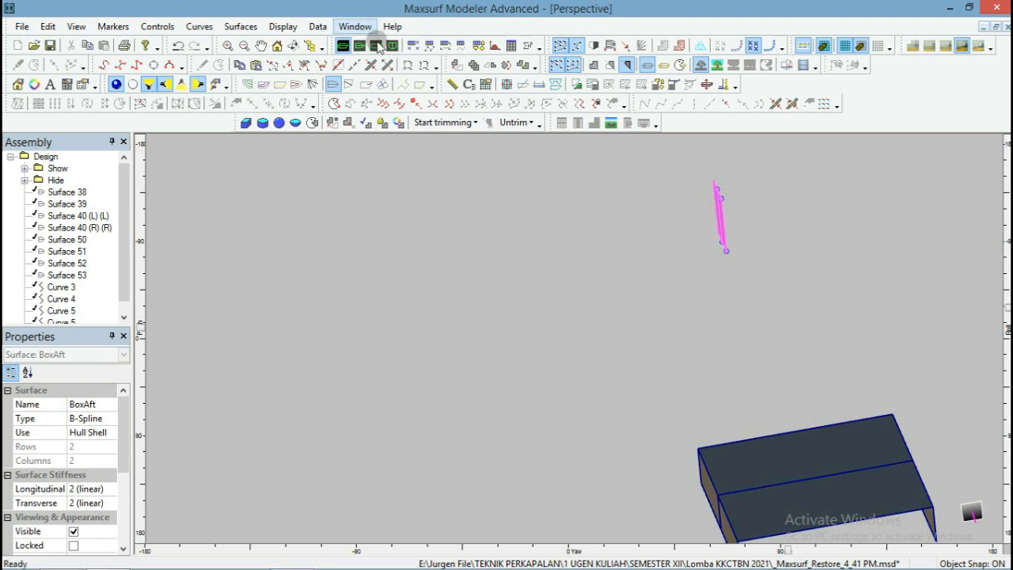
left_click(375, 45)
scroll(480, 206, "down", 5)
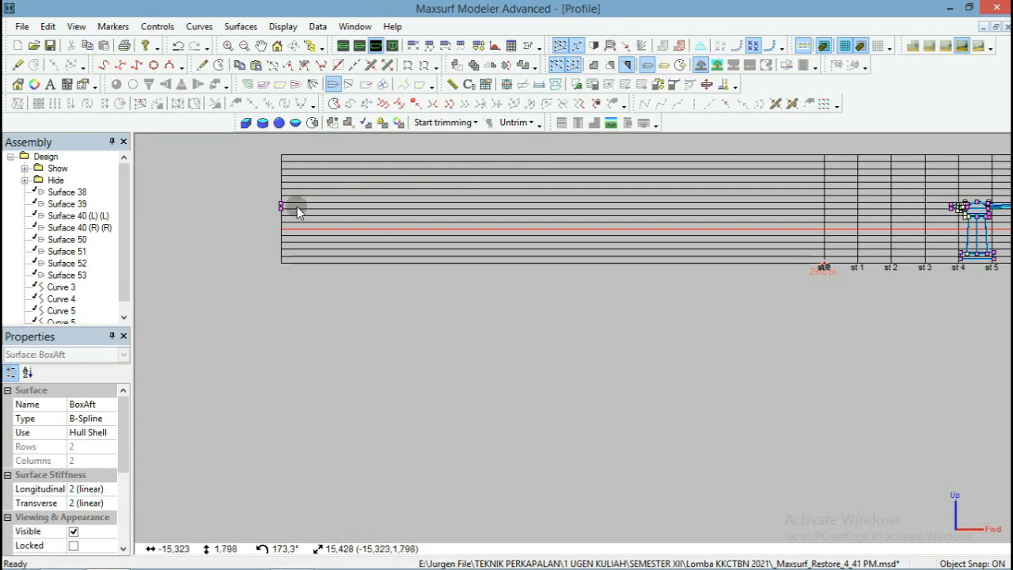
scroll(277, 212, "up", 1)
scroll(277, 223, "up", 2)
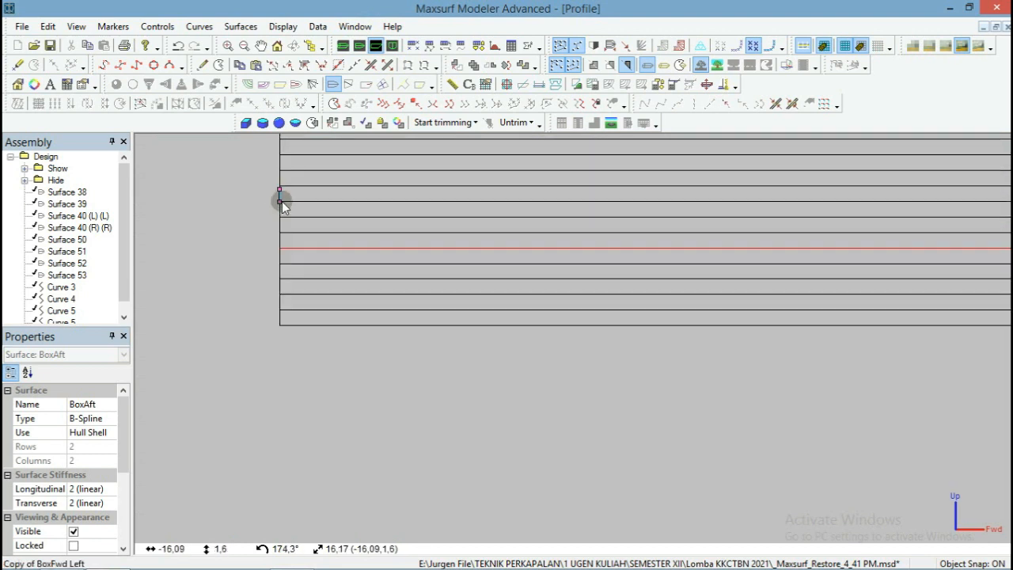
left_click_drag(284, 198, 735, 203)
scroll(229, 199, "down", 1)
scroll(207, 197, "down", 3)
scroll(266, 230, "down", 3)
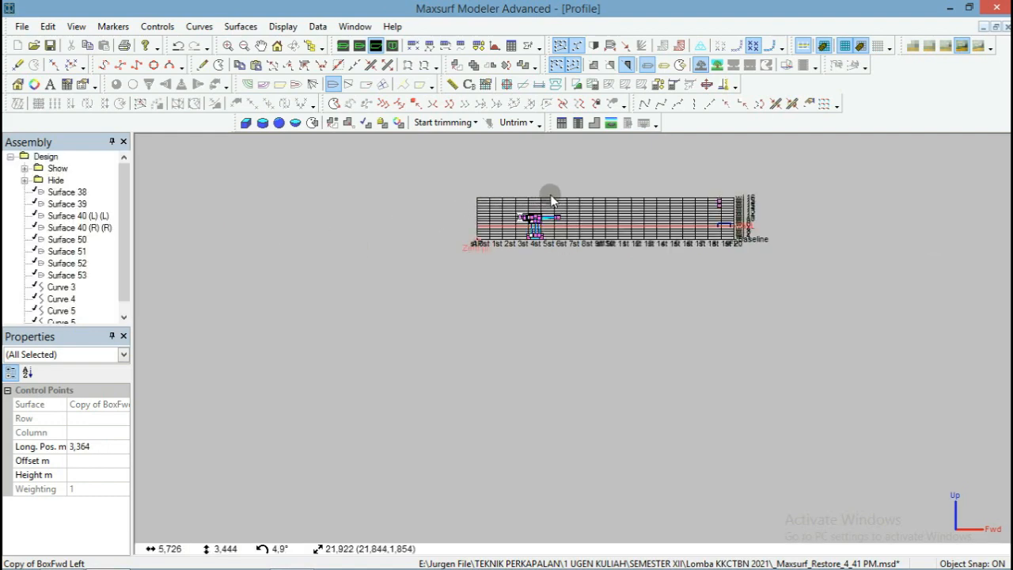
scroll(529, 210, "up", 3)
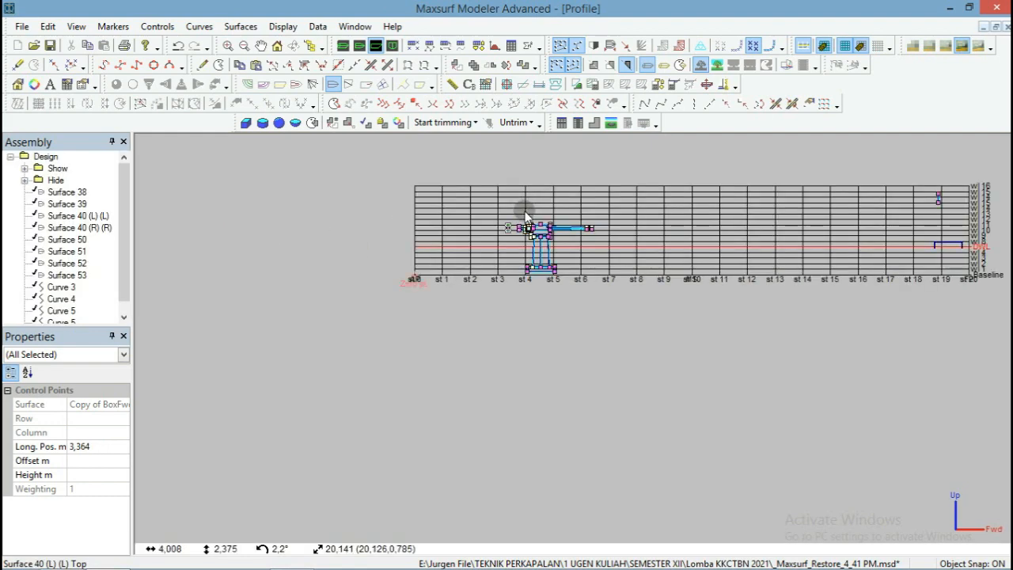
Examine the relocated BoxFwd copy beside the gun in profile and perspective, ending with an angled view of the stock's rear.
scroll(528, 212, "up", 3)
scroll(538, 203, "up", 2)
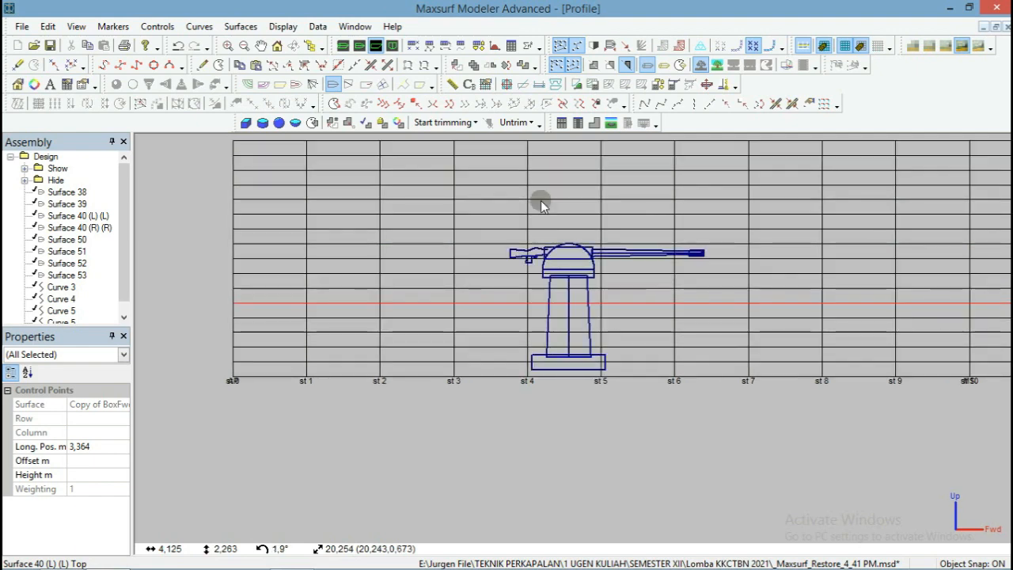
scroll(564, 200, "up", 4)
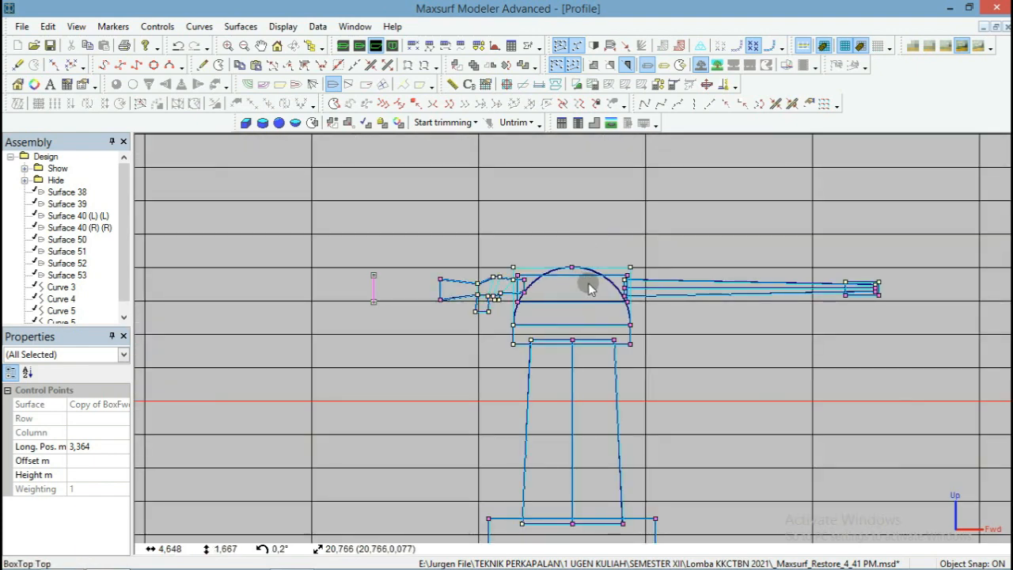
scroll(584, 269, "up", 1)
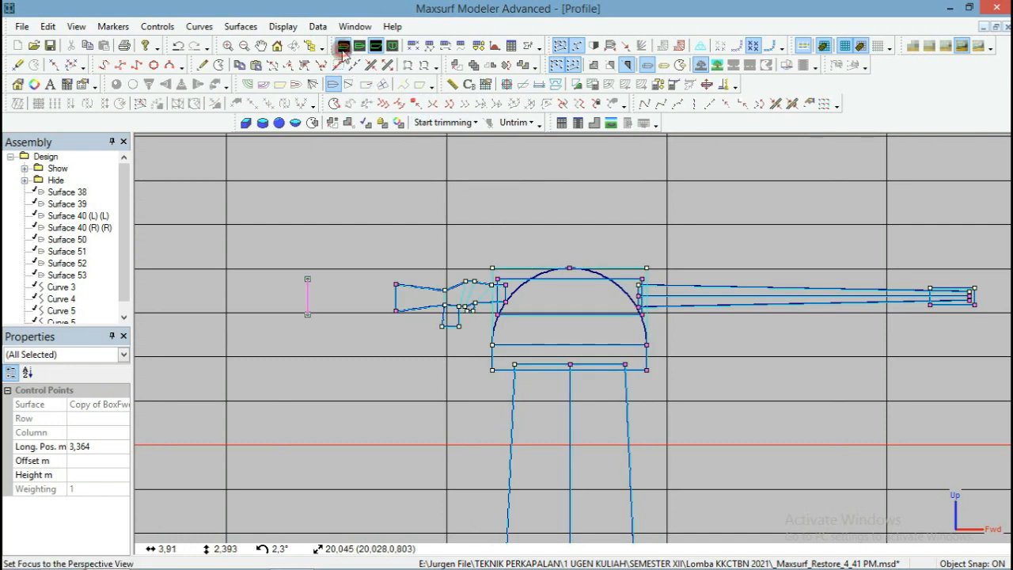
left_click(343, 47)
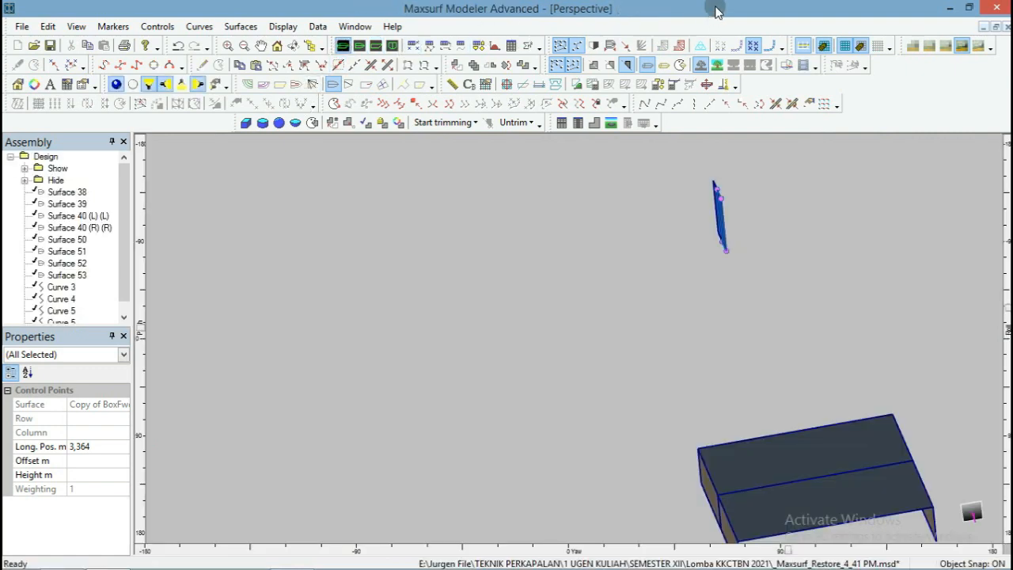
left_click(878, 231)
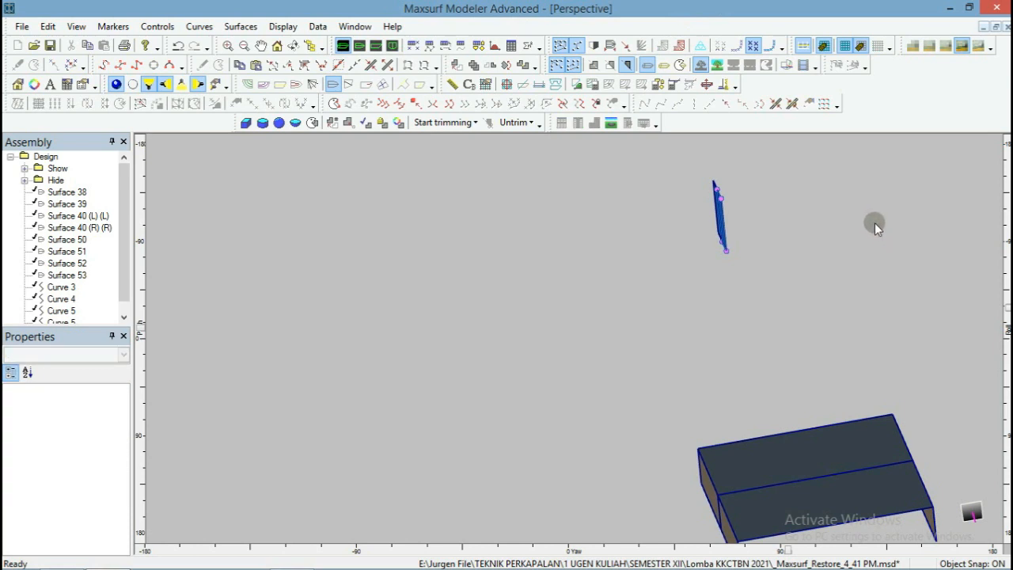
scroll(878, 257, "down", 5)
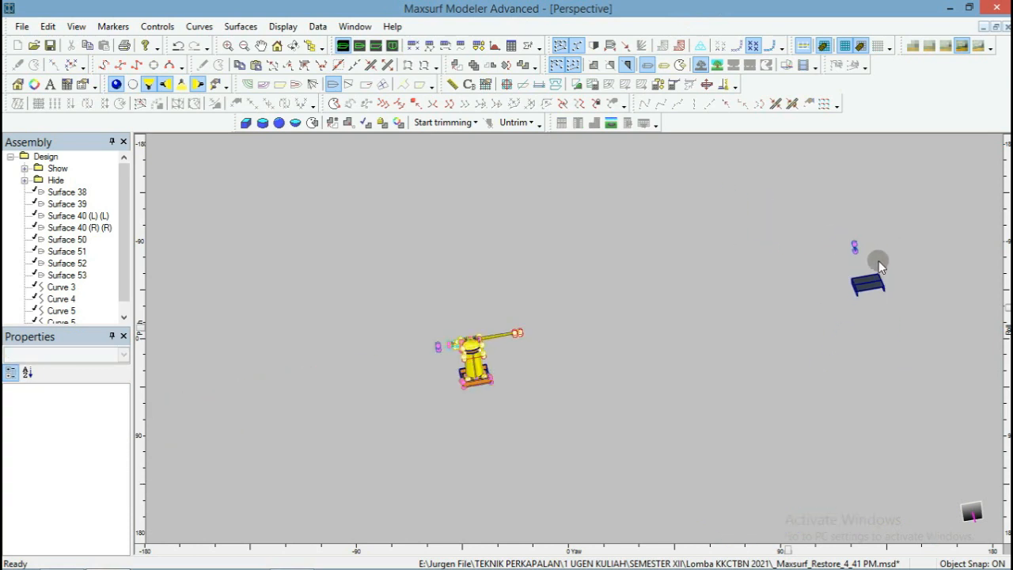
scroll(586, 345, "up", 6)
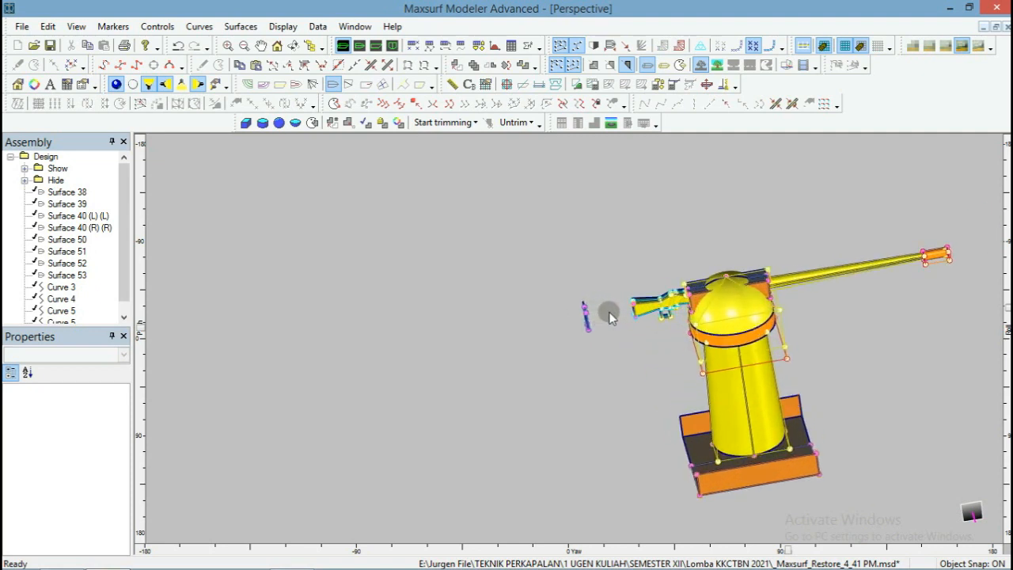
scroll(628, 305, "up", 2)
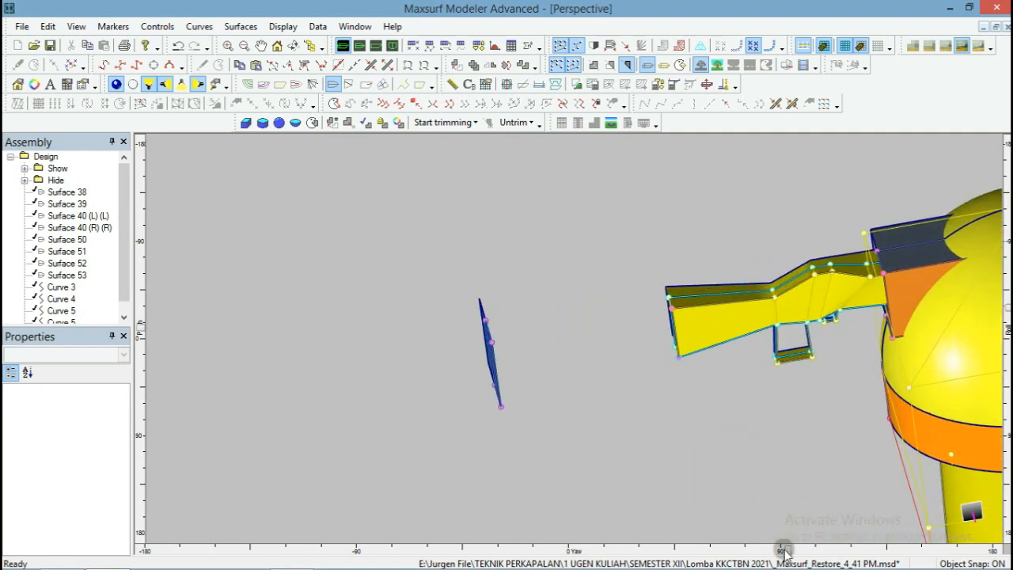
left_click_drag(787, 549, 846, 548)
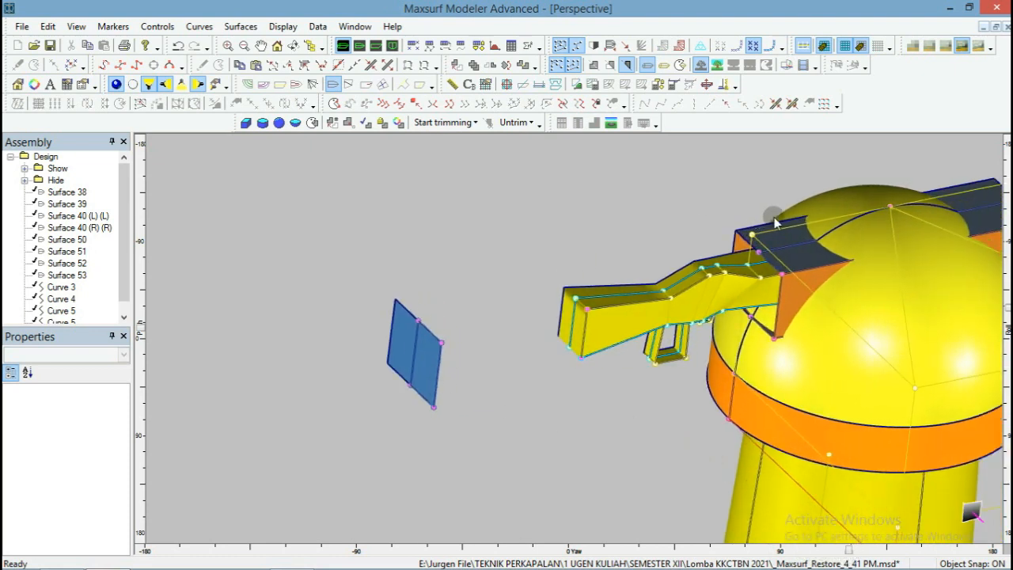
Snap the lower centreline control point of the BoxFwd copy onto the aft centreline point of the BoxBottom surface.
left_click(758, 252)
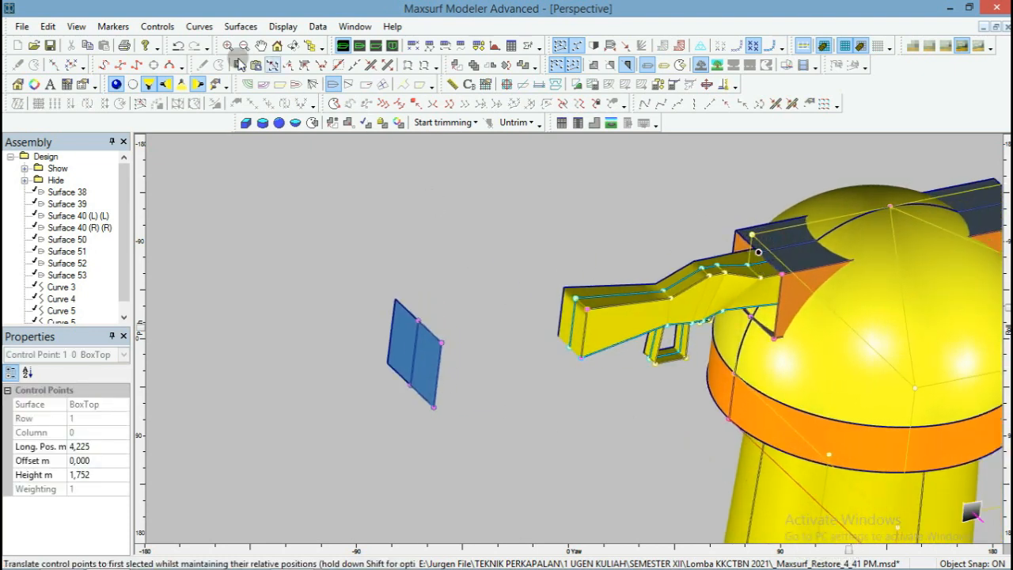
left_click(547, 346)
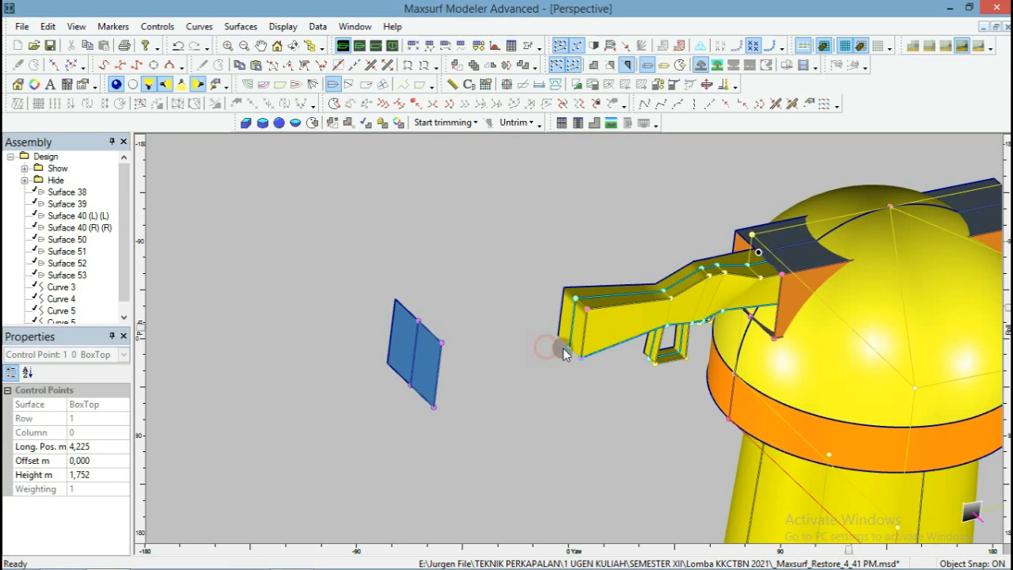
left_click(750, 315)
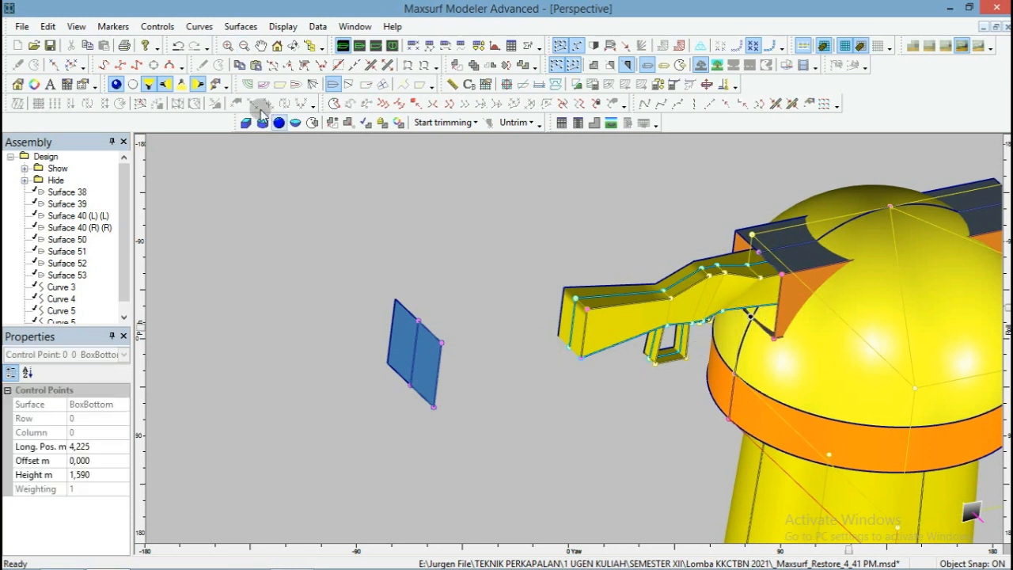
left_click(403, 392)
left_click(256, 65)
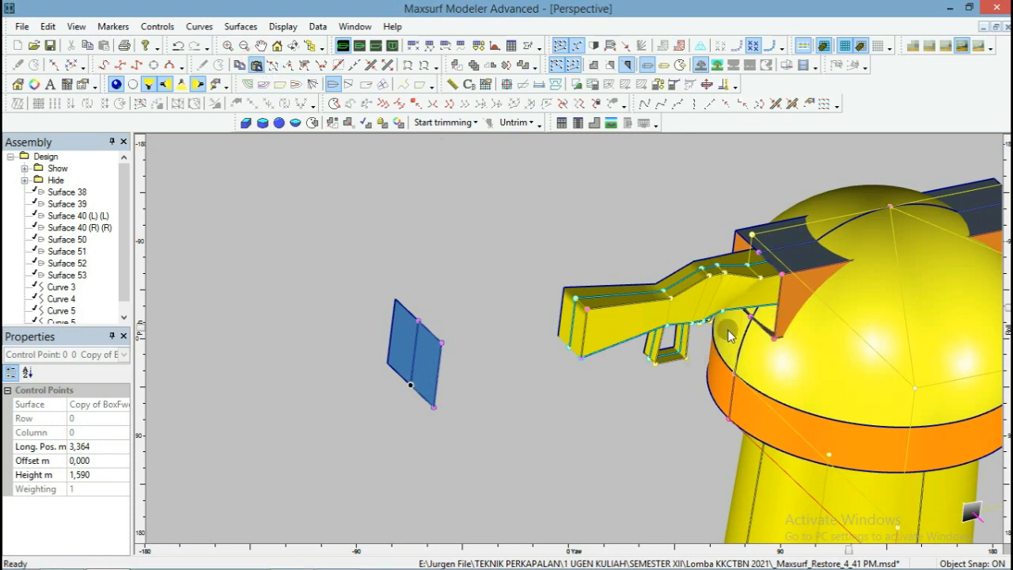
Snap the BoxFwd copy's lower outer control point to the box bottom's aft outer corner at longitudinal 4.225 m, offset 0.100 m, height 1.590 m.
scroll(728, 333, "up", 4)
scroll(845, 305, "down", 2)
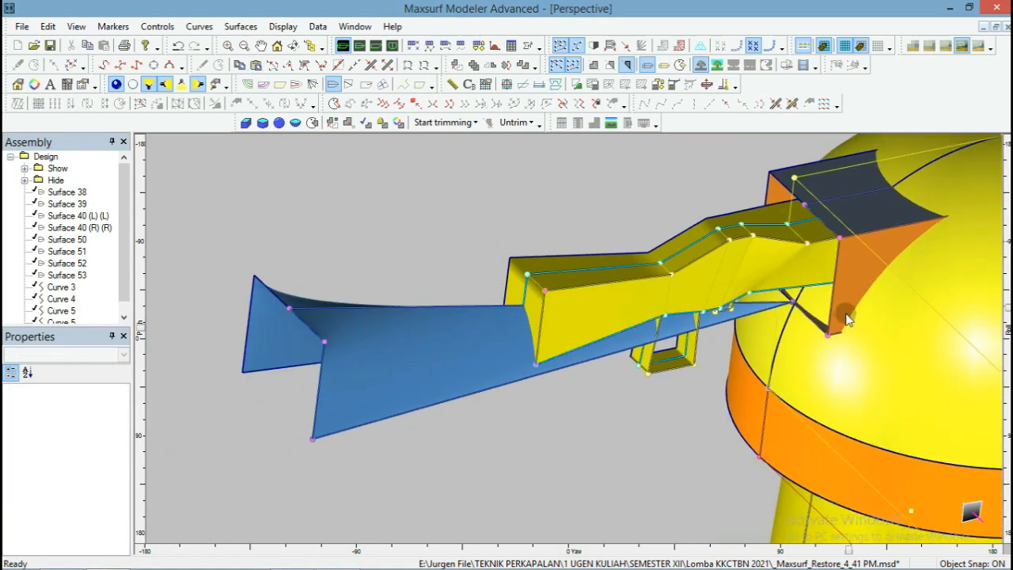
left_click_drag(833, 315, 802, 355)
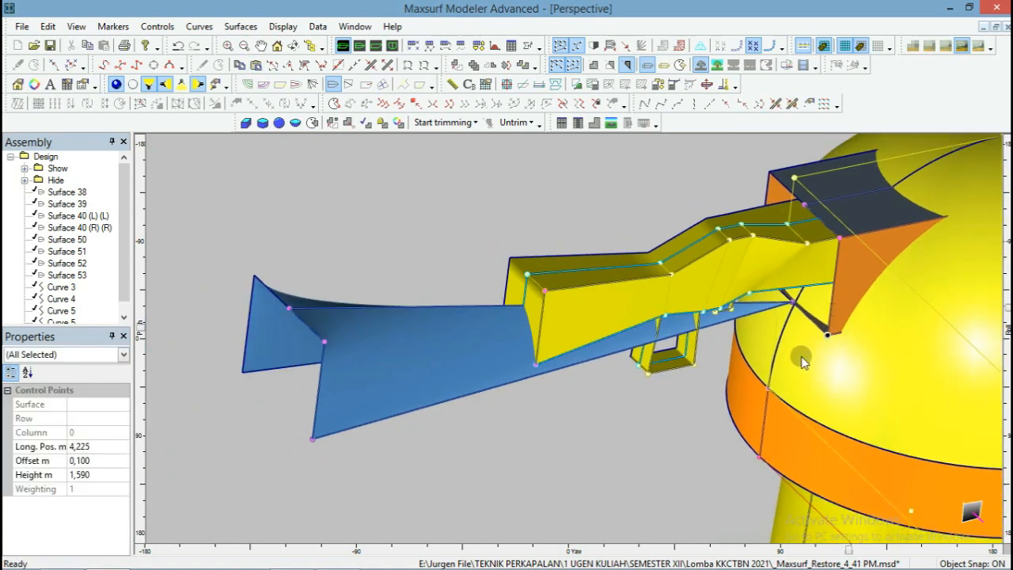
left_click(636, 442)
left_click_drag(841, 320, 791, 357)
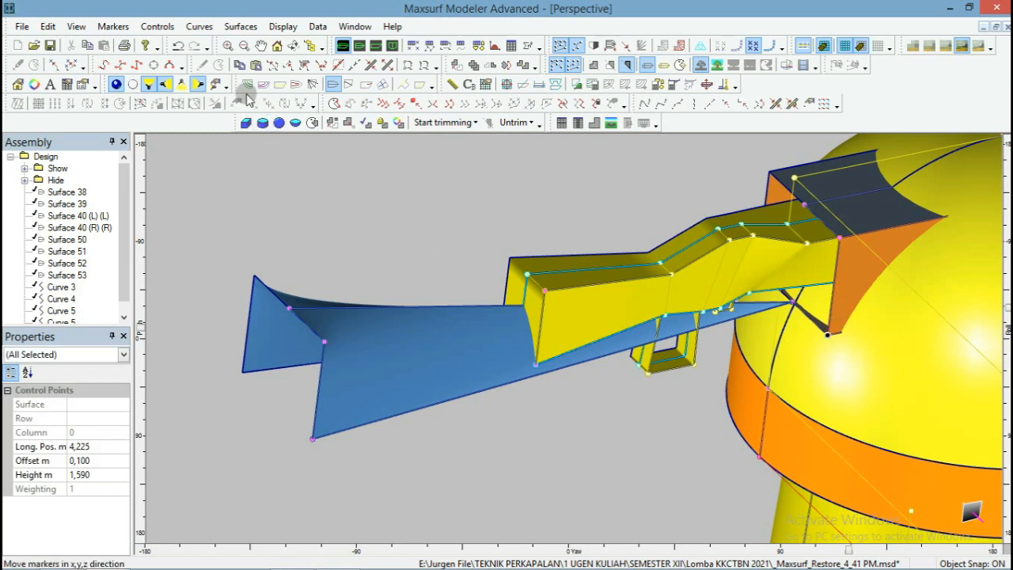
left_click_drag(371, 423, 269, 457)
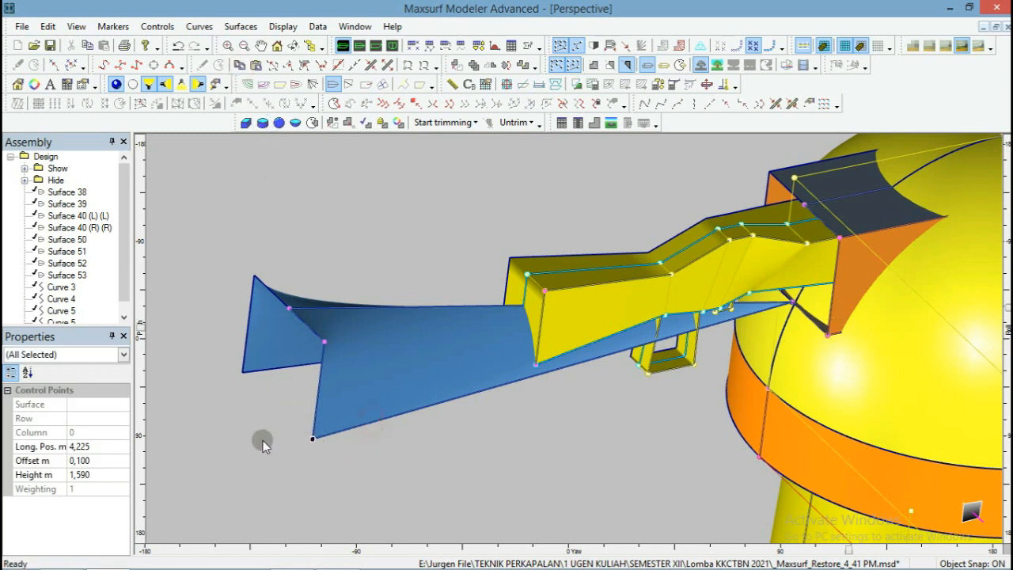
left_click(256, 65)
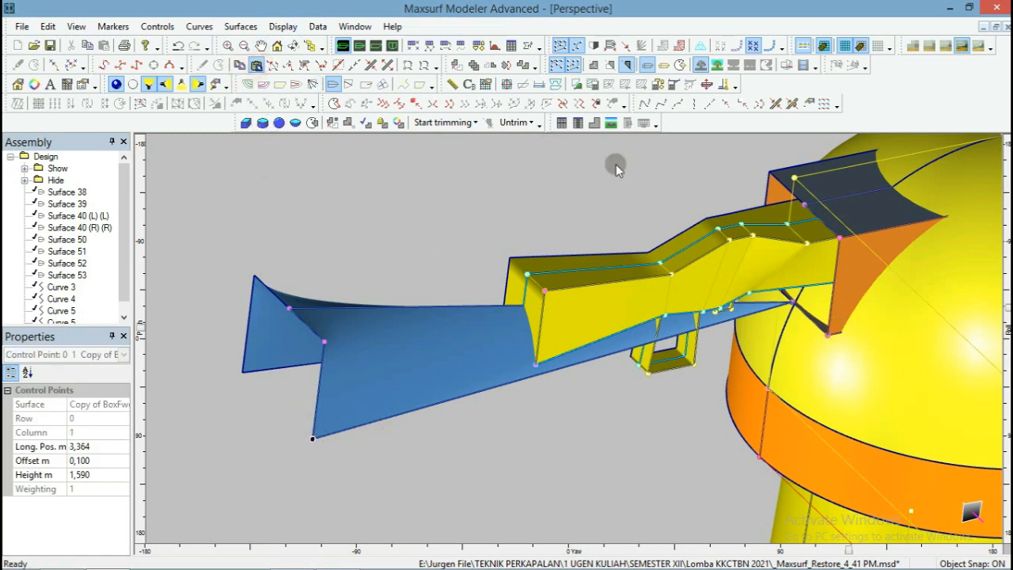
Copy the position of BoxTop's rear centreline control point onto the upper centreline control point of the Copy of BoxFwd surface.
left_click(804, 204)
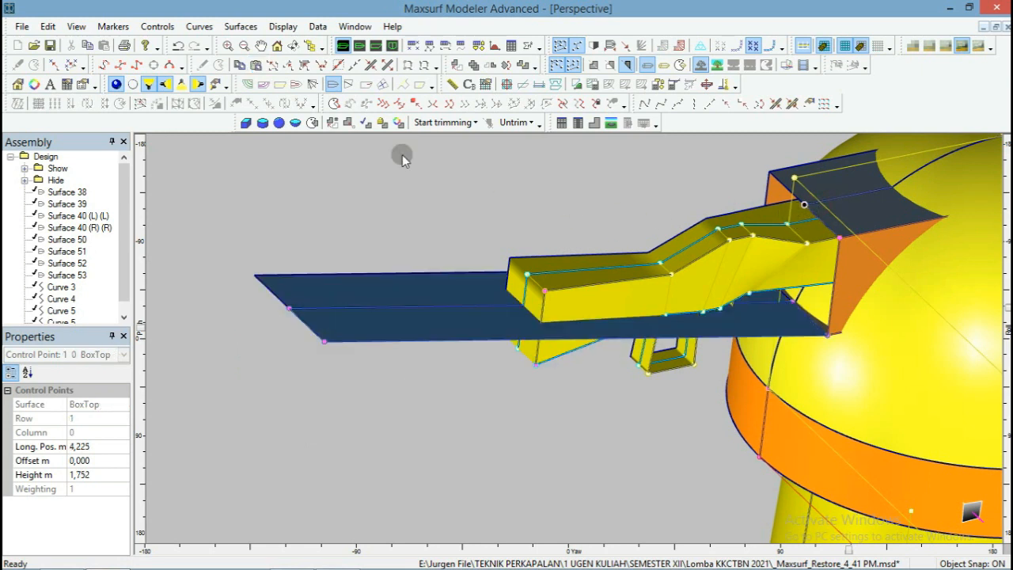
left_click(237, 64)
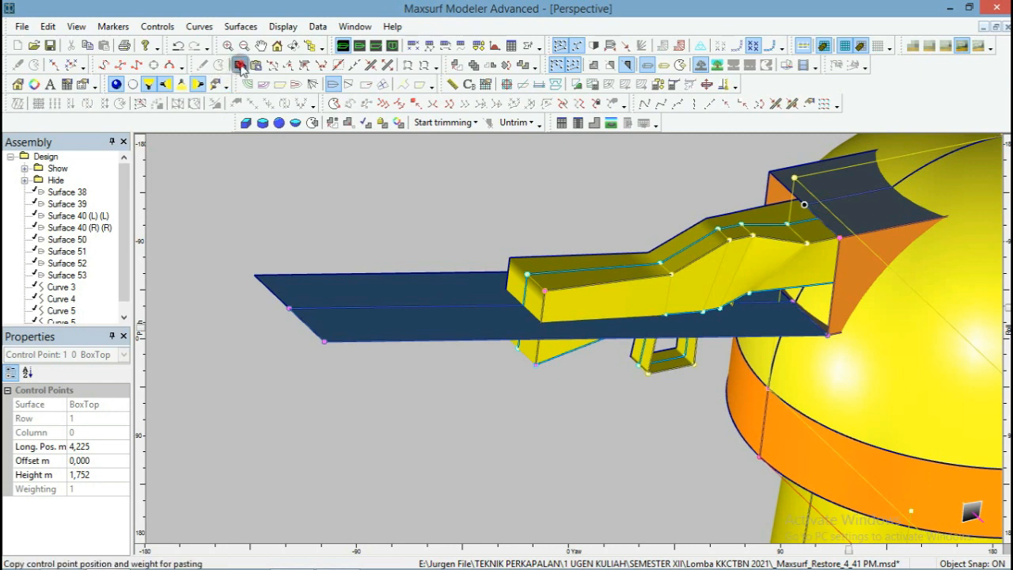
left_click(289, 308)
left_click(255, 64)
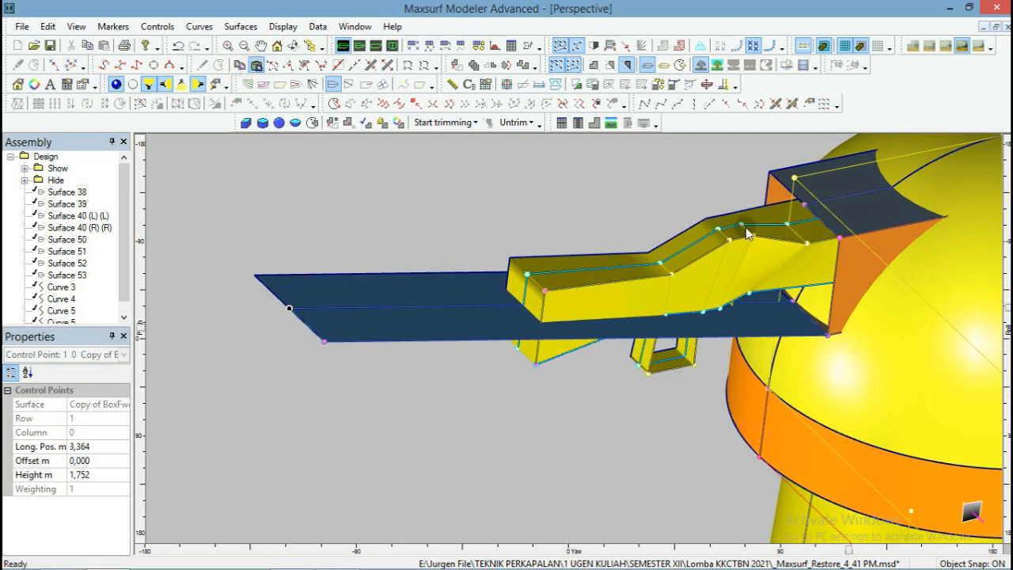
Copy the position of the box's rear upper outer corner point onto the matching upper corner point of the Copy of BoxFwd surface.
left_click(842, 234)
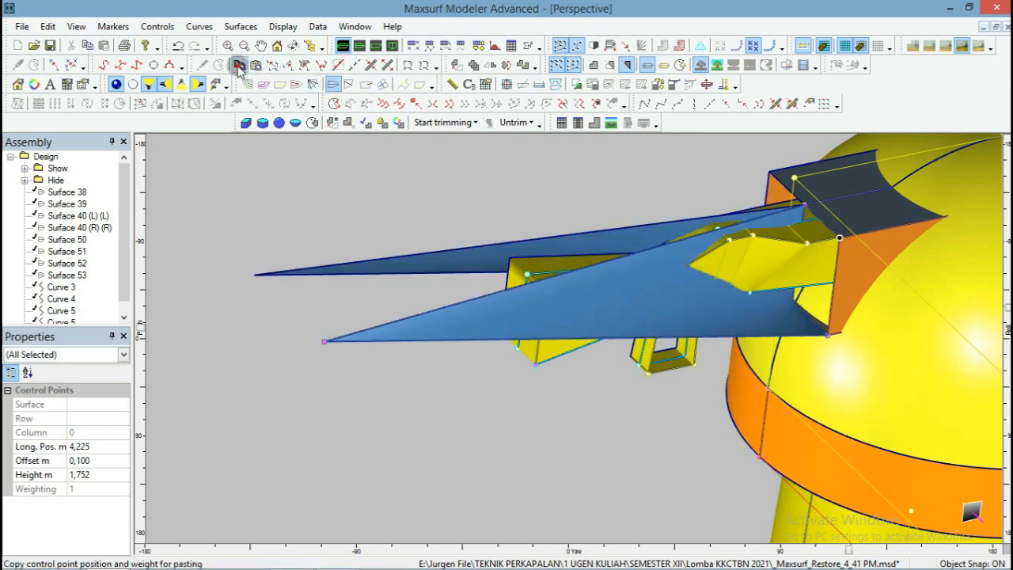
left_click(324, 341)
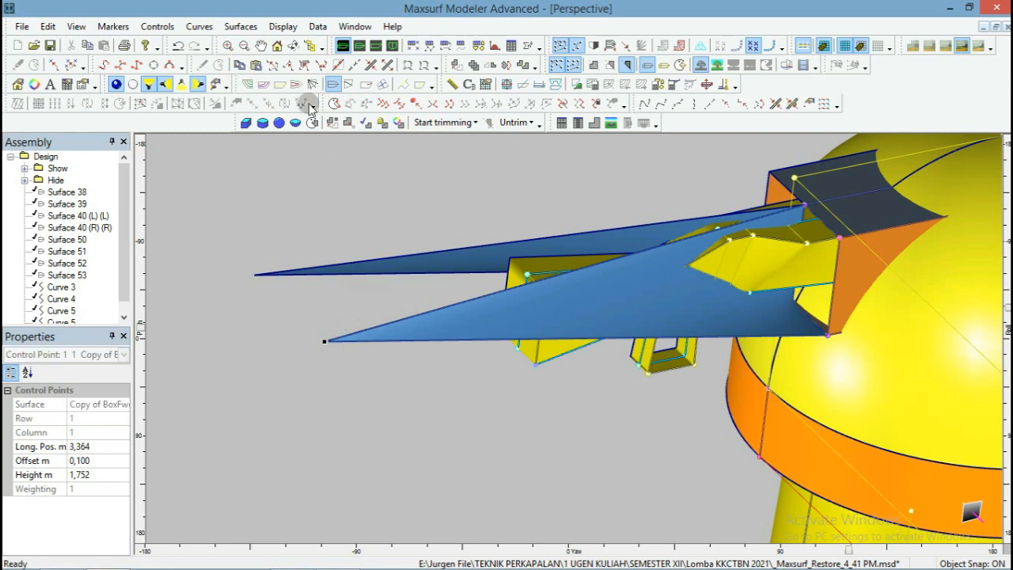
left_click(257, 64)
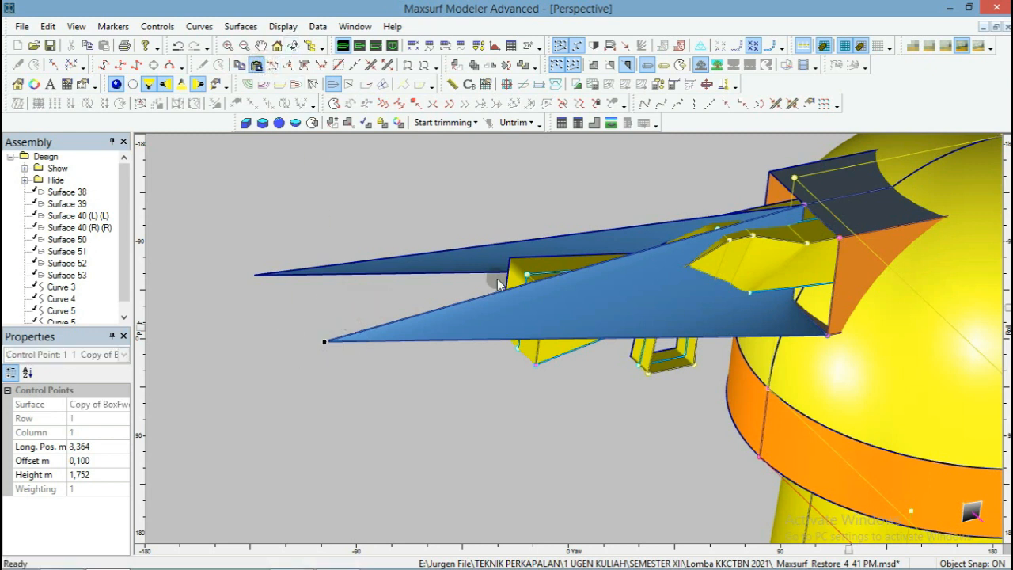
left_click(710, 279)
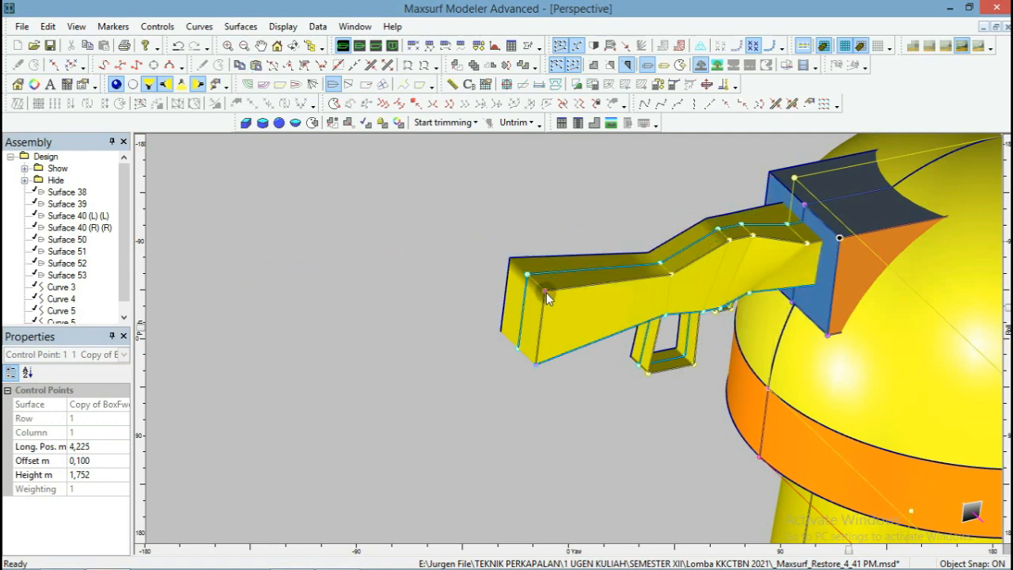
scroll(546, 294, "down", 2)
scroll(697, 324, "up", 3)
left_click(652, 367)
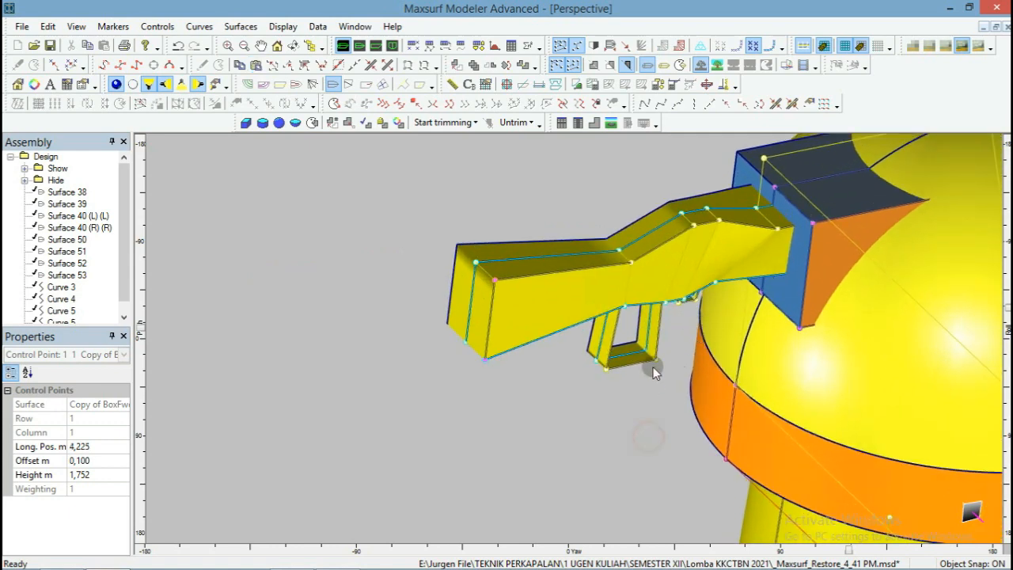
scroll(750, 265, "down", 3)
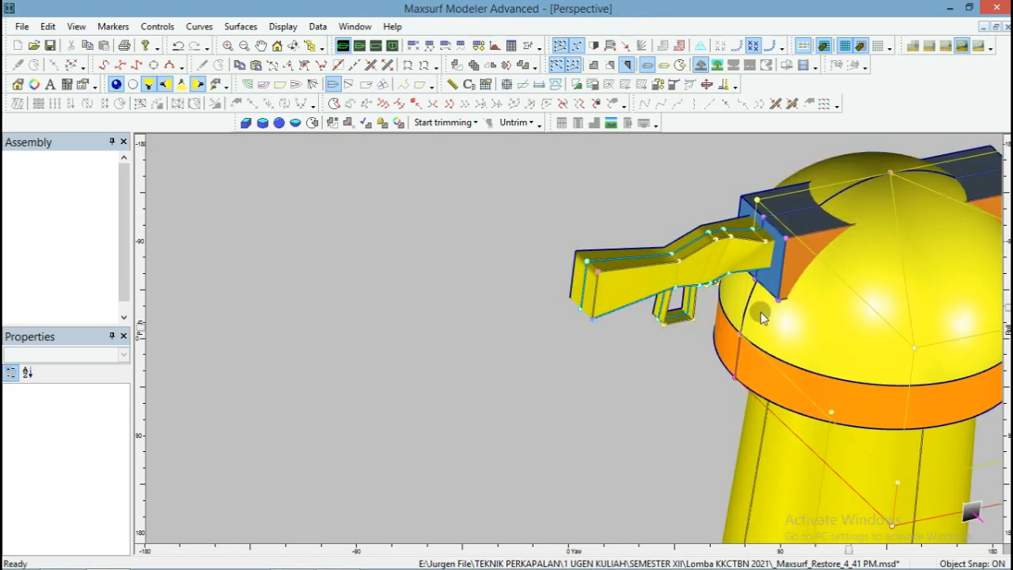
scroll(706, 299, "up", 3)
scroll(704, 292, "up", 3)
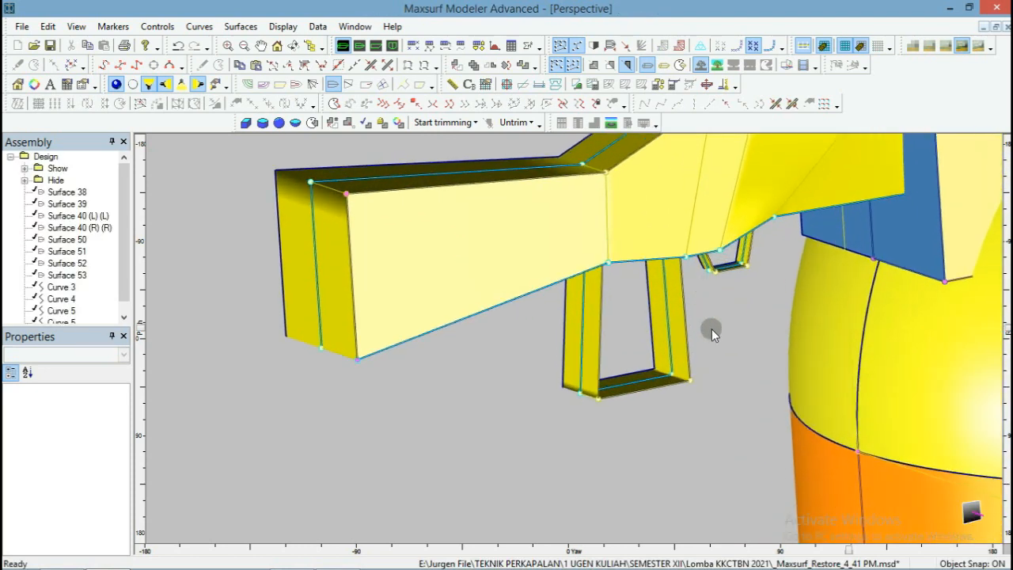
scroll(747, 302, "down", 1)
scroll(747, 302, "down", 1)
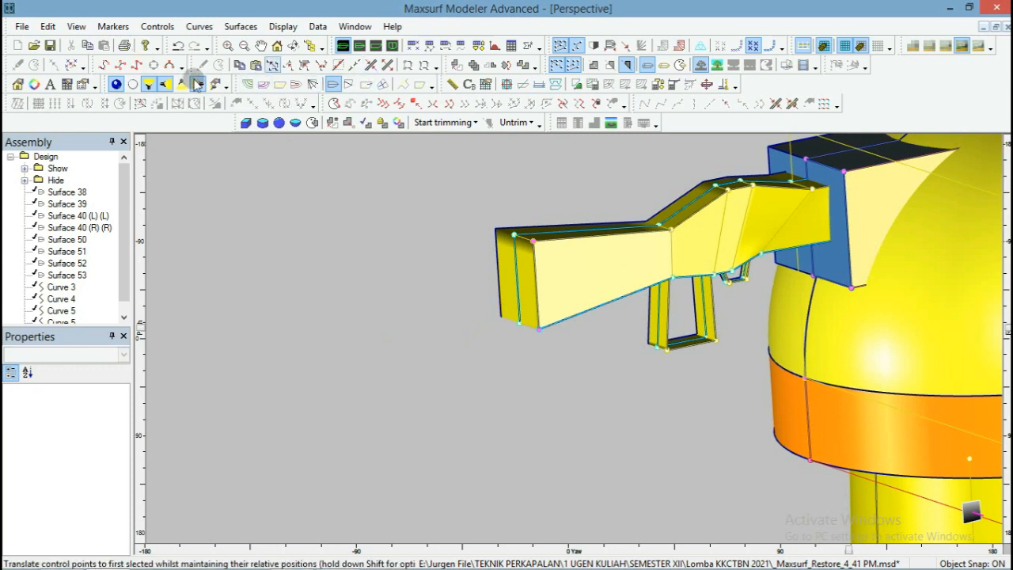
left_click(137, 65)
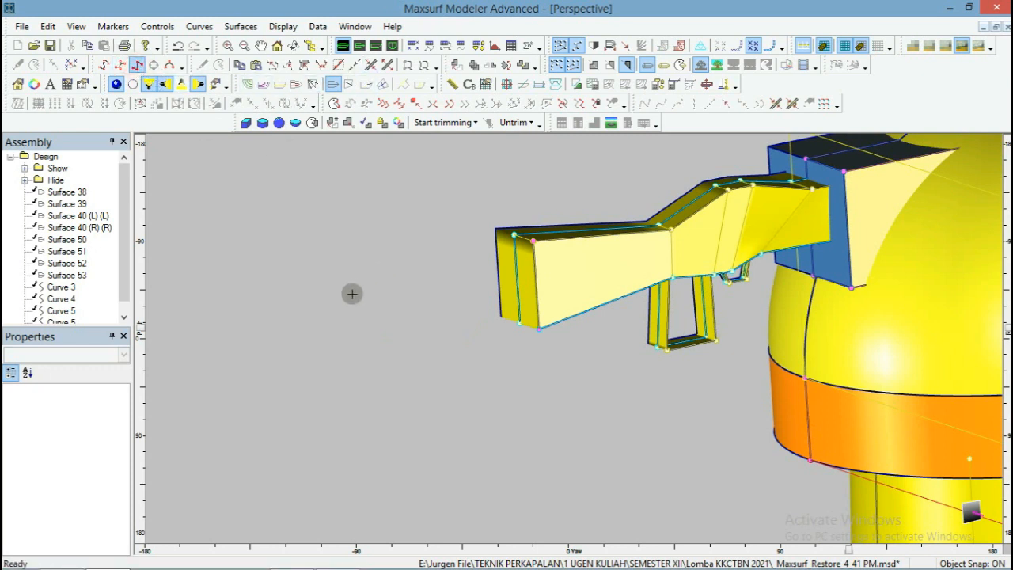
left_click_drag(361, 292, 424, 285)
key("ctrl+z")
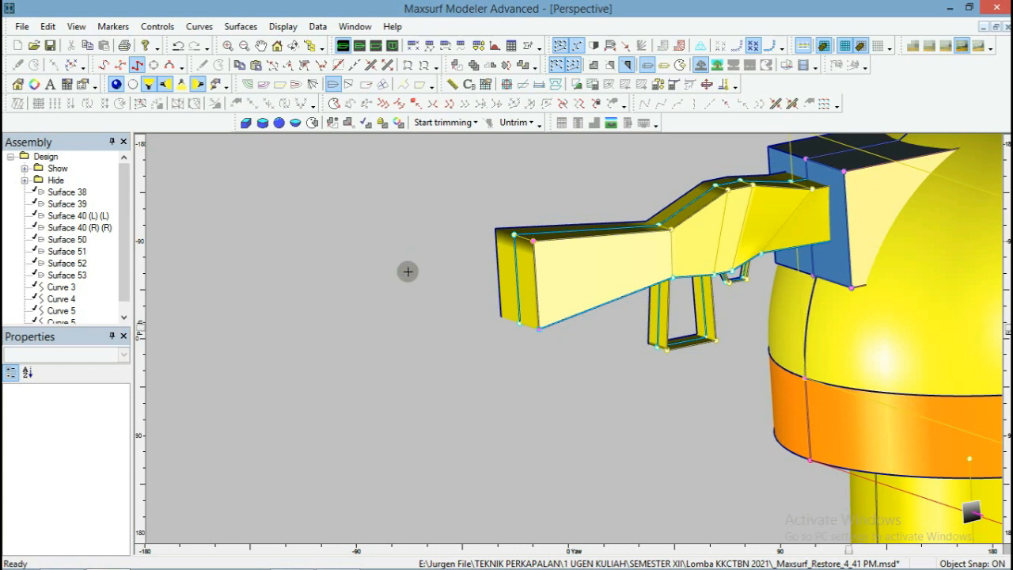
left_click(375, 48)
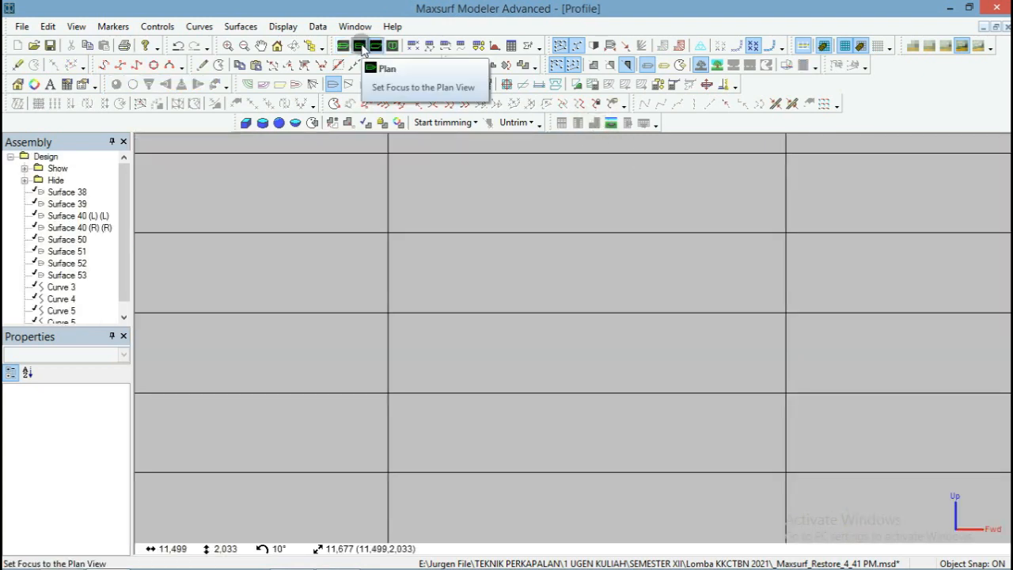
left_click(344, 48)
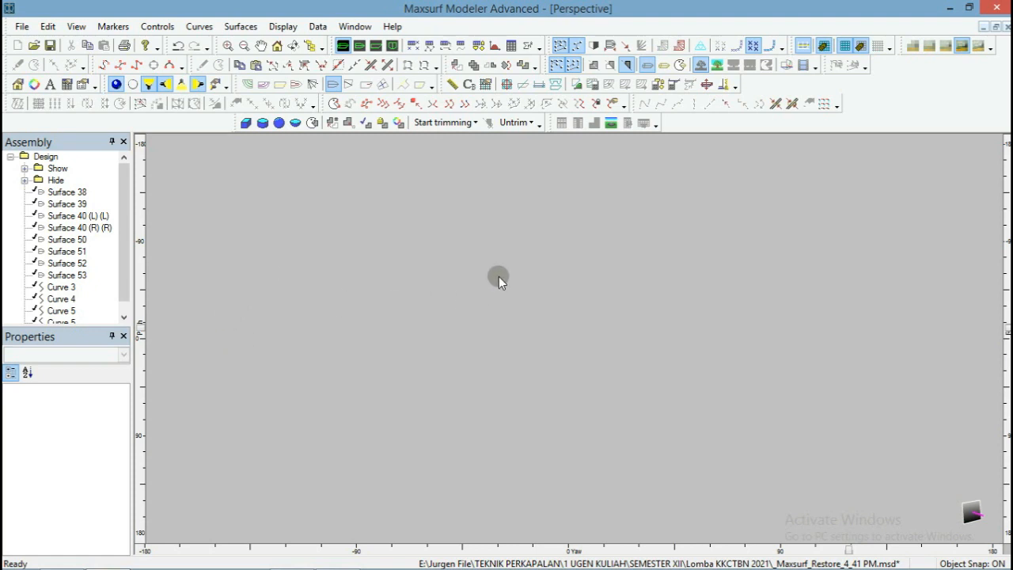
Duplicate the rear closing plate of the turret box once with a longitudinal spacing of -1 m.
scroll(736, 294, "down", 6)
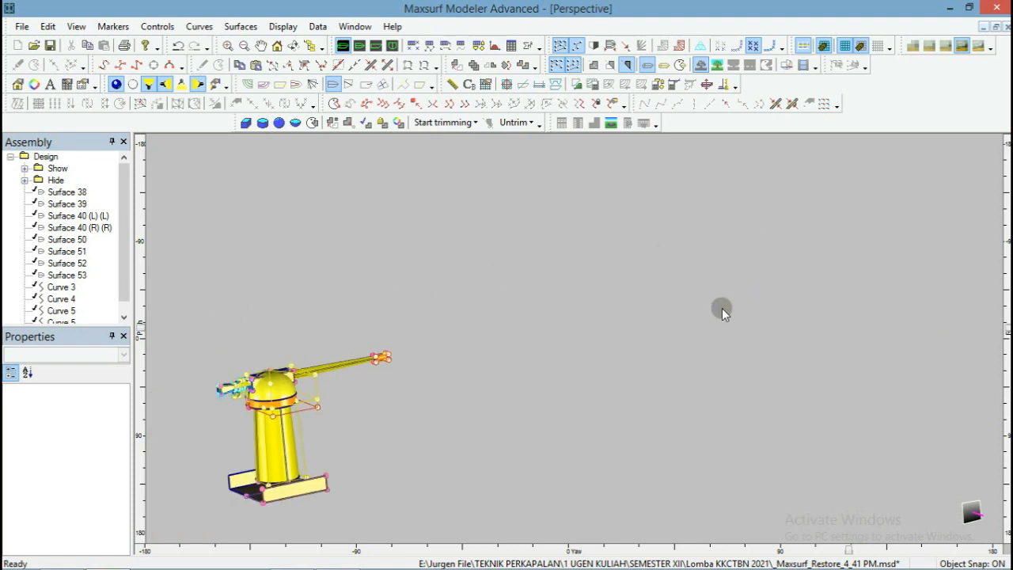
scroll(435, 376, "up", 2)
scroll(403, 357, "up", 5)
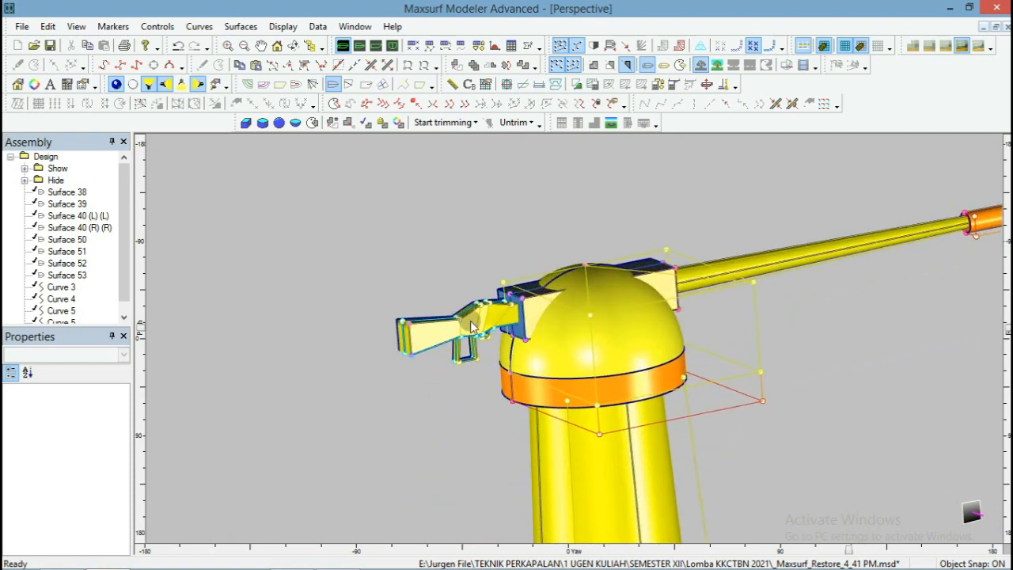
left_click(538, 342)
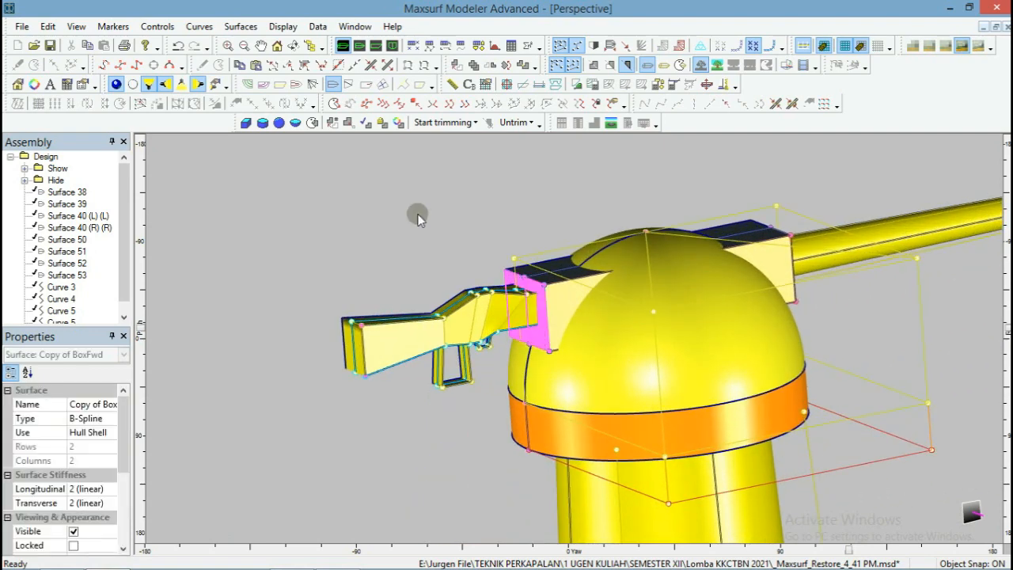
left_click(241, 26)
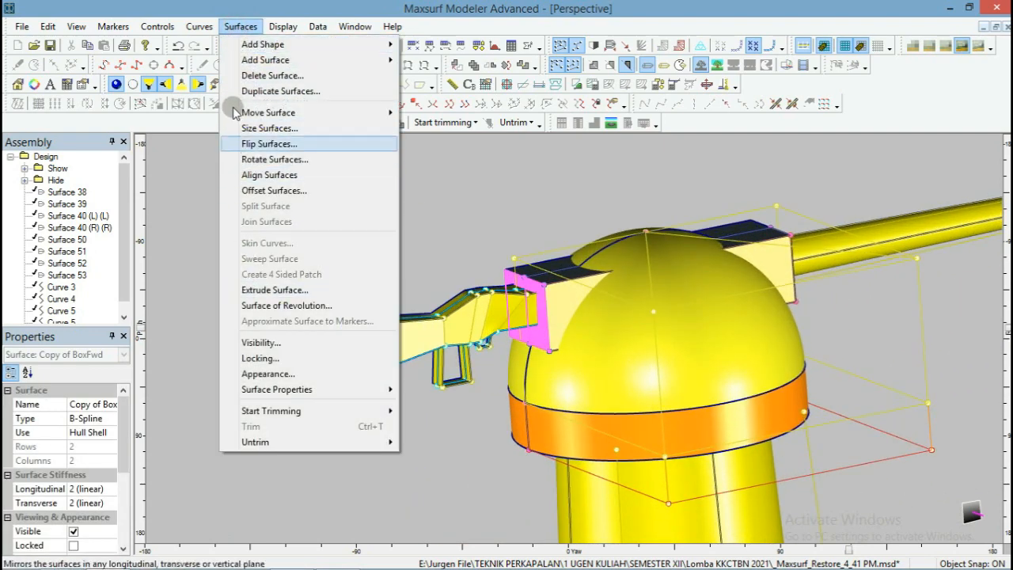
left_click(246, 91)
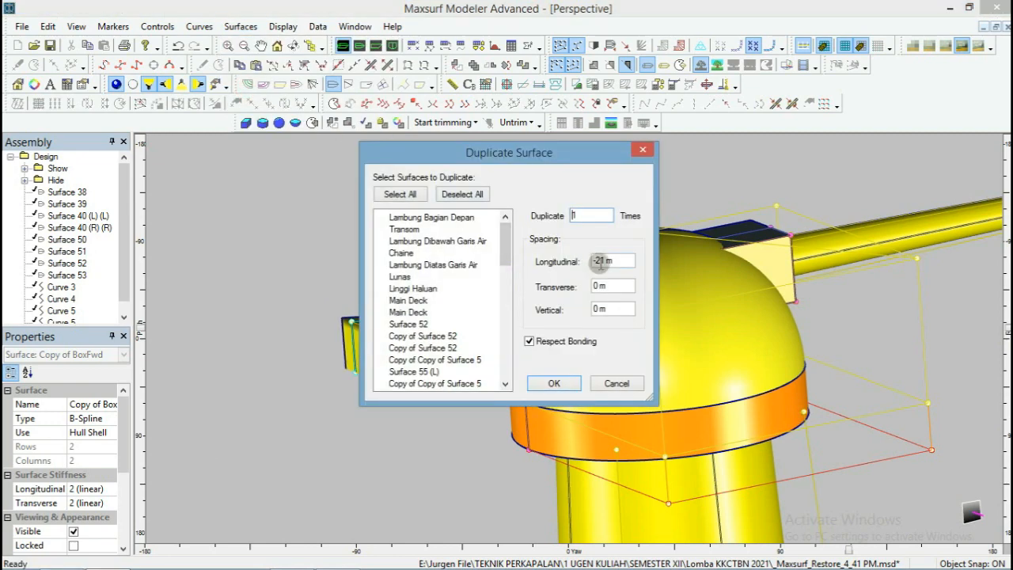
left_click_drag(601, 262, 594, 261)
key("Return")
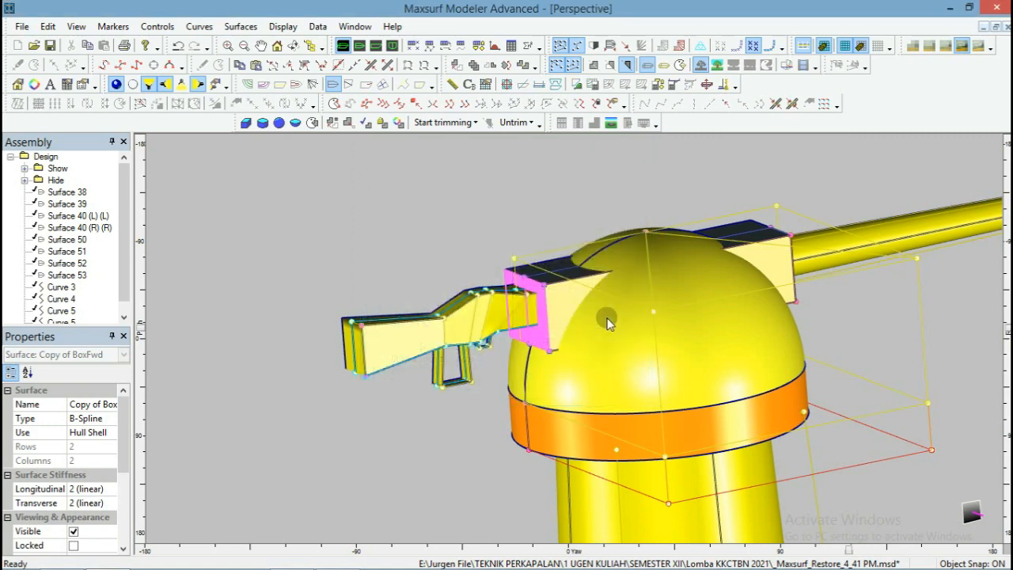
Select all control points of the duplicated plate and move it close behind the gun stock, to about 3.638 m longitudinally.
scroll(615, 264, "down", 3)
left_click_drag(294, 299, 210, 474)
left_click_drag(351, 243, 237, 427)
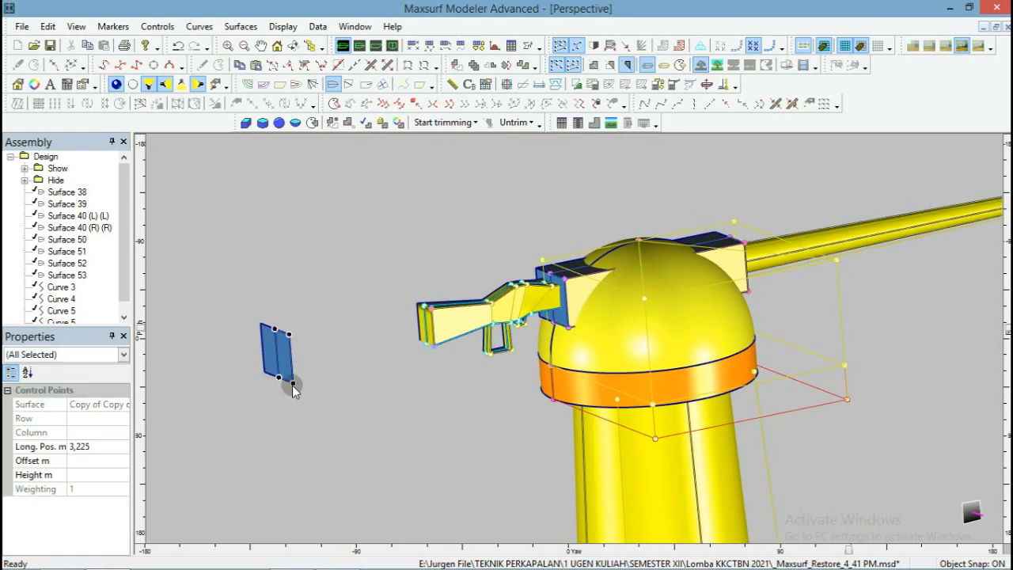
left_click_drag(292, 385, 421, 375)
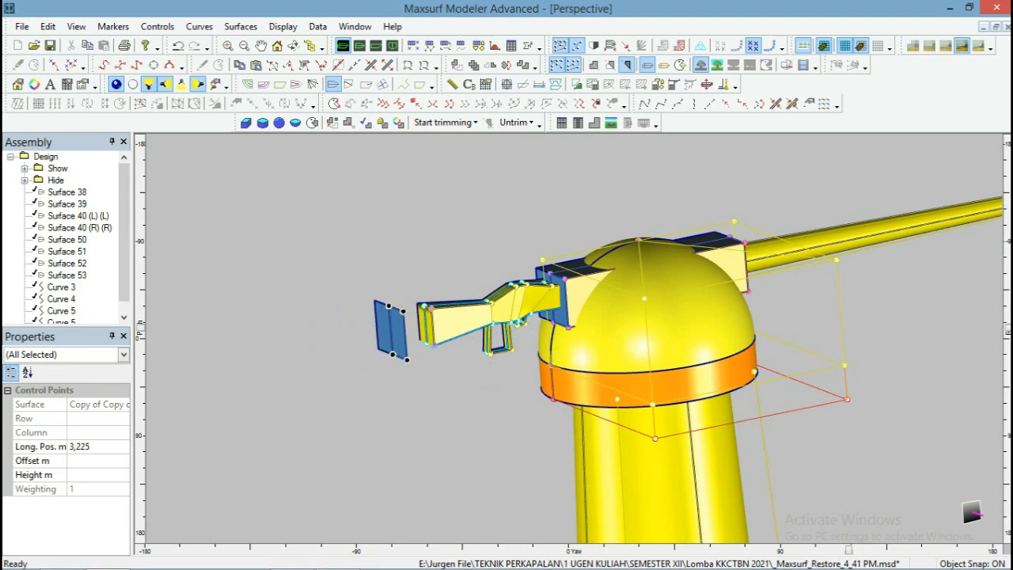
Copy the position of the top outer corner point of the large bracket's forward leg (Surface 51) onto the duplicated plate's upper outer corner point.
scroll(1006, 313, "up", 3)
left_click_drag(1008, 326, 1008, 373)
scroll(405, 342, "up", 4)
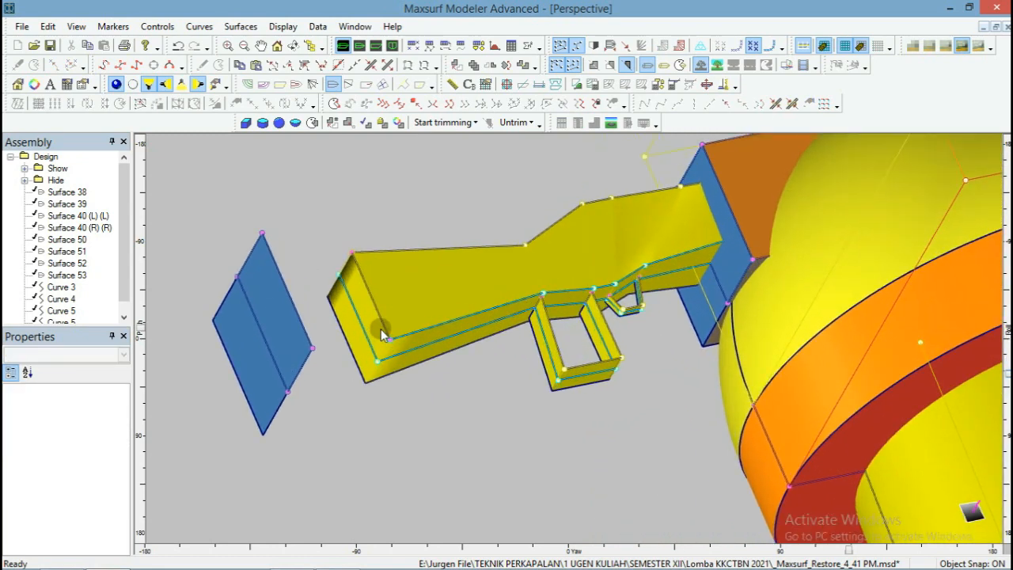
scroll(595, 295, "up", 2)
scroll(599, 297, "up", 2)
left_click(578, 302)
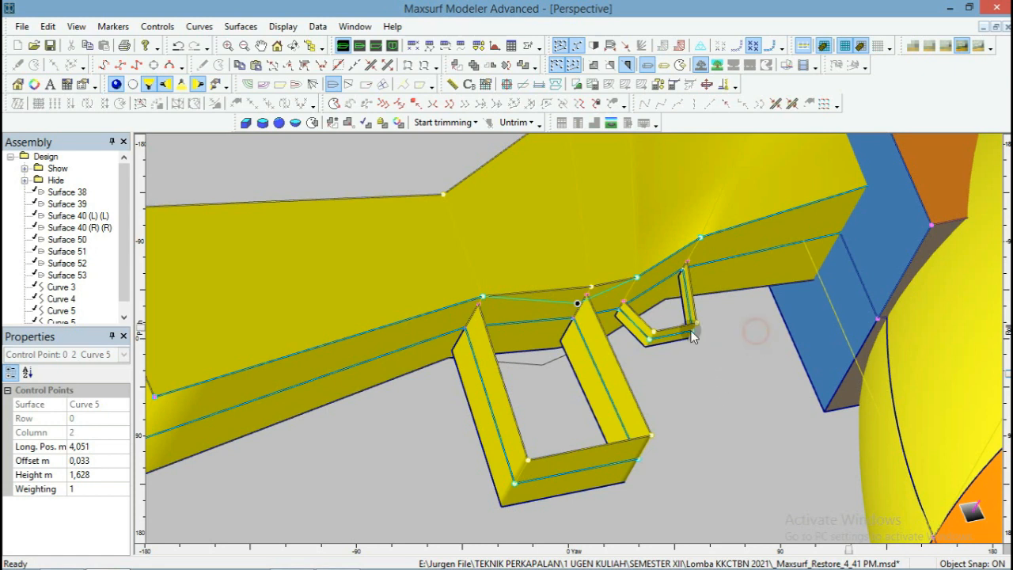
scroll(551, 290, "up", 1)
scroll(606, 325, "up", 3)
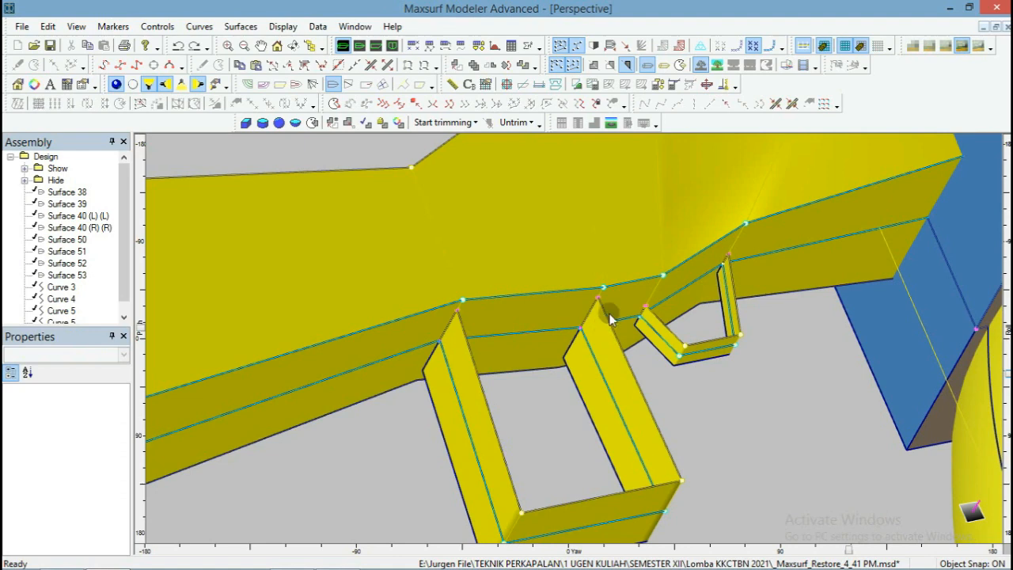
left_click_drag(568, 310, 567, 310)
scroll(716, 277, "down", 6)
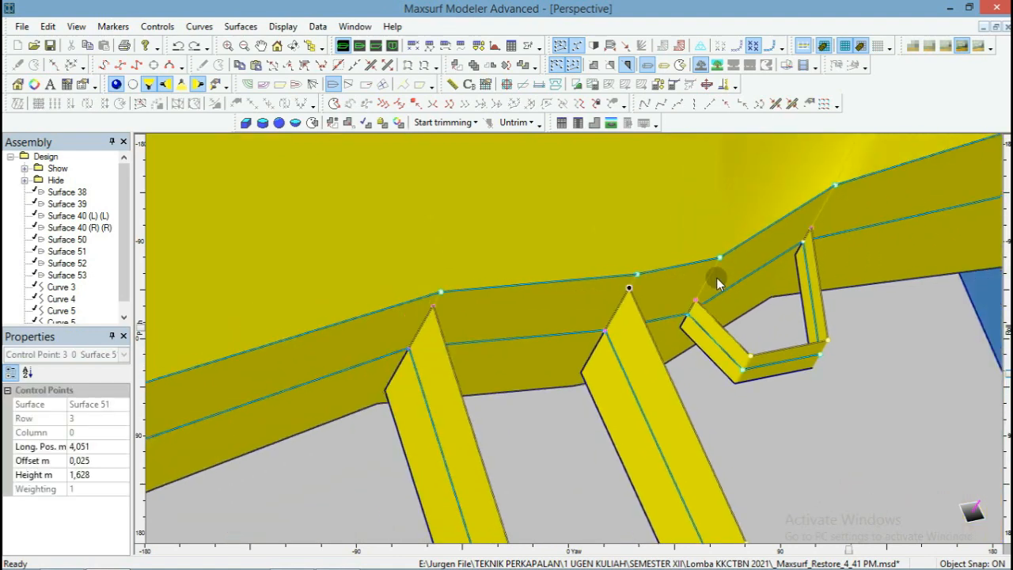
left_click(240, 66)
scroll(728, 241, "down", 5)
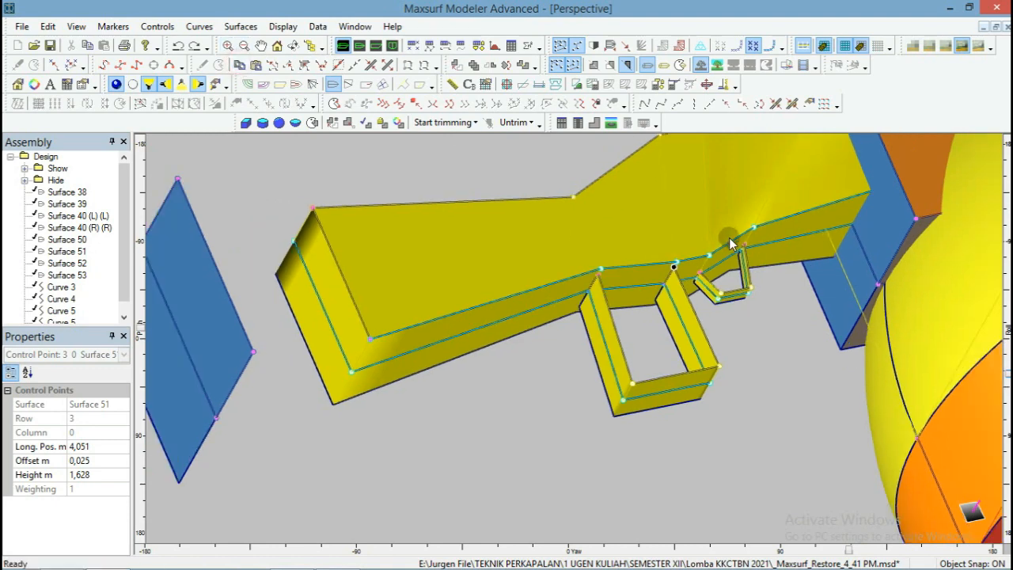
left_click(362, 166)
left_click_drag(413, 175, 336, 212)
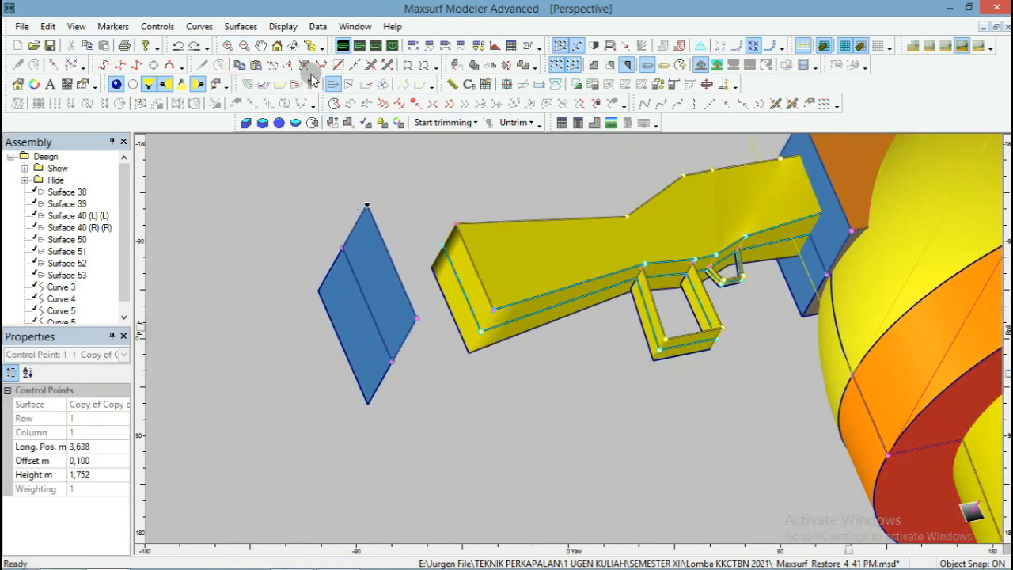
left_click(257, 65)
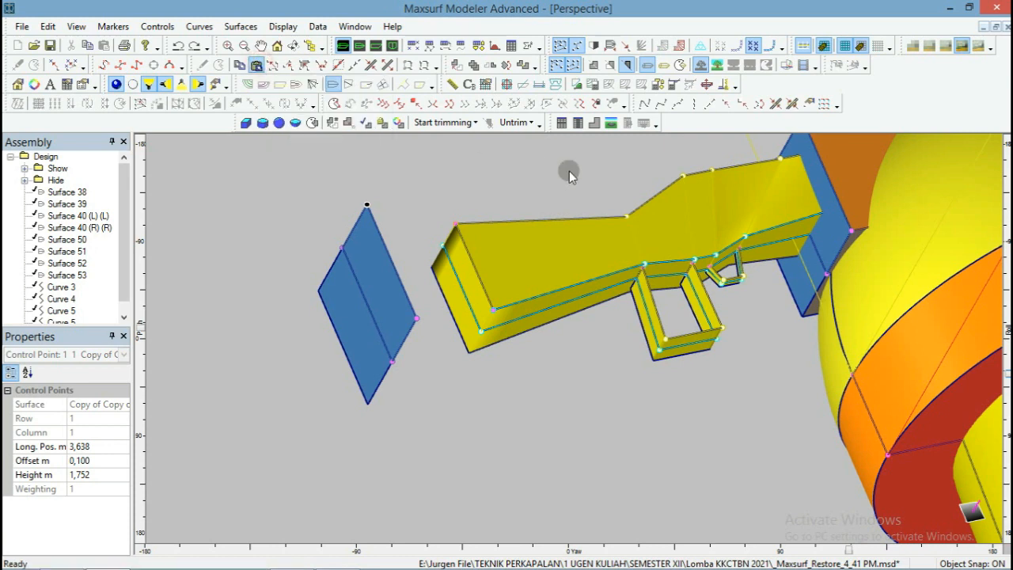
Copy the position of the top outer corner point of the large bracket's rear leg (Surface 51) onto the duplicated plate's upper centreline corner point.
left_click(649, 265)
scroll(651, 265, "up", 5)
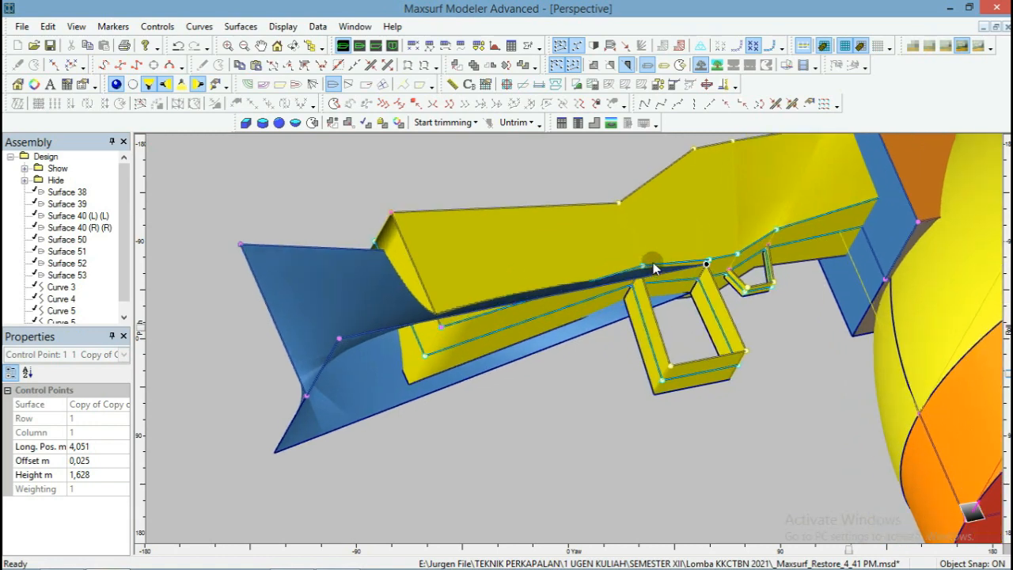
scroll(643, 278, "up", 4)
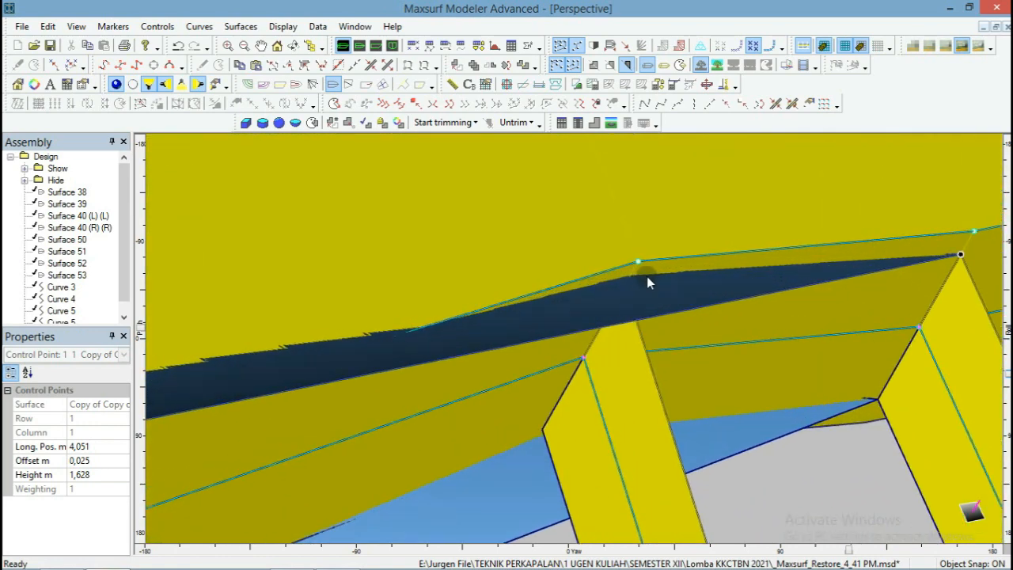
left_click_drag(646, 273, 586, 310)
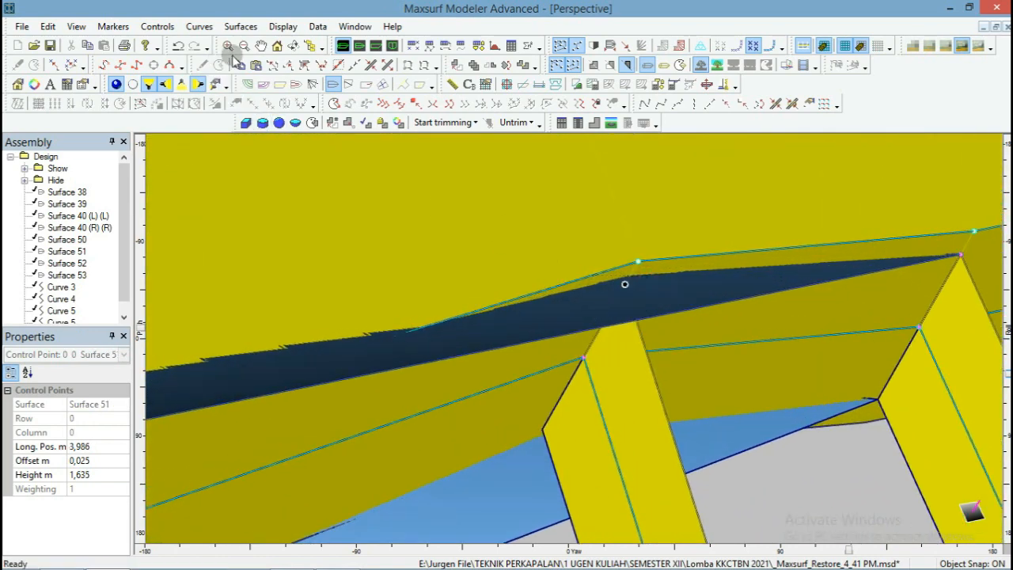
scroll(590, 154, "down", 9)
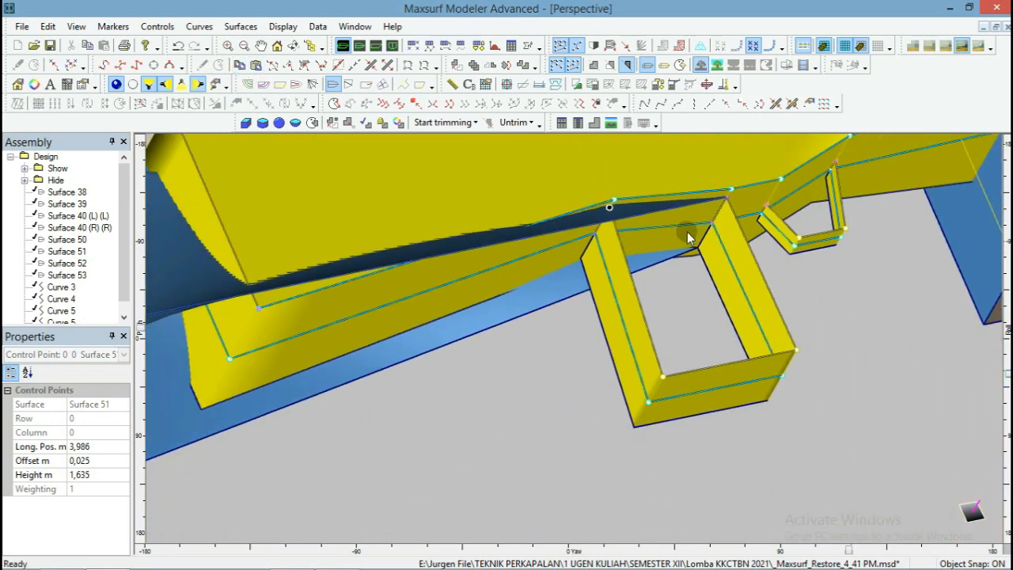
left_click_drag(348, 178, 299, 210)
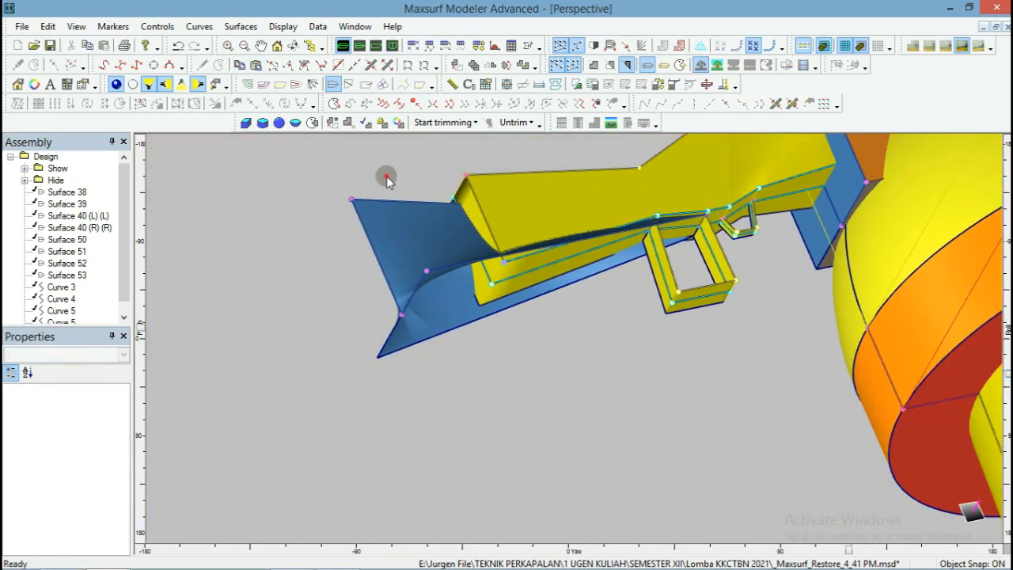
left_click_drag(386, 177, 329, 216)
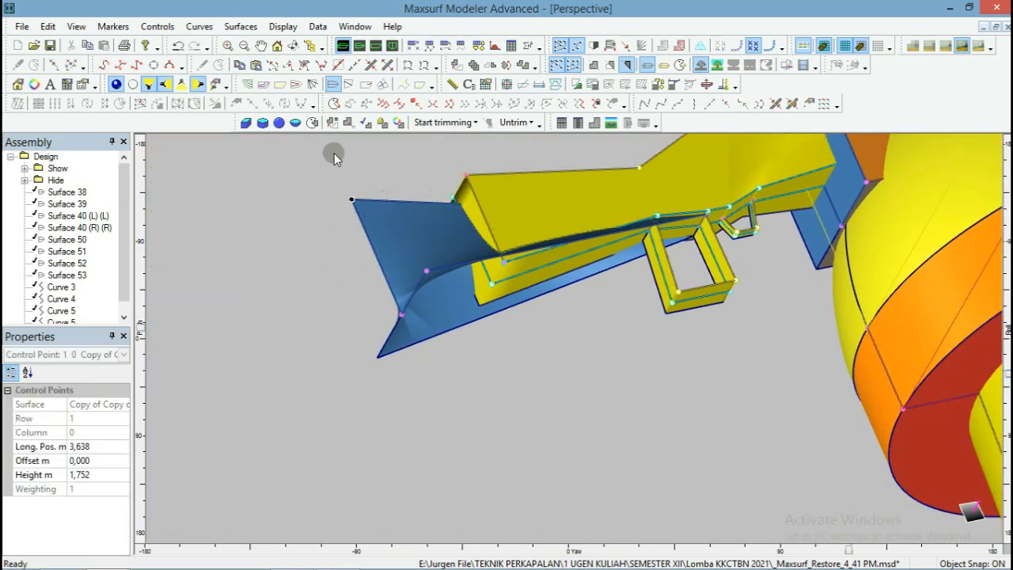
left_click(257, 65)
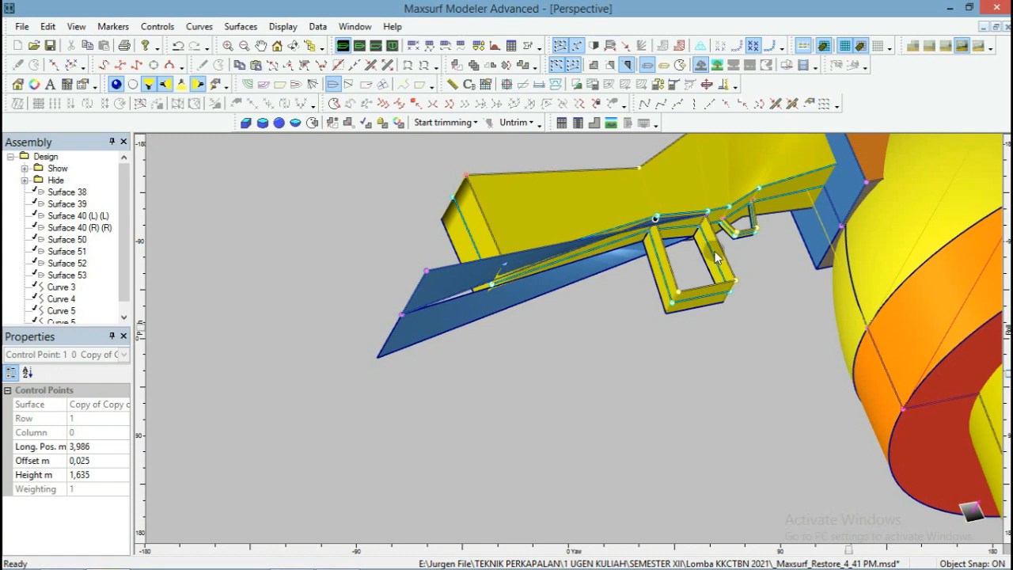
Save the design, and copy the position of Surface 51's lower rear outer corner point onto the duplicated plate's lower centreline corner point.
left_click(775, 331)
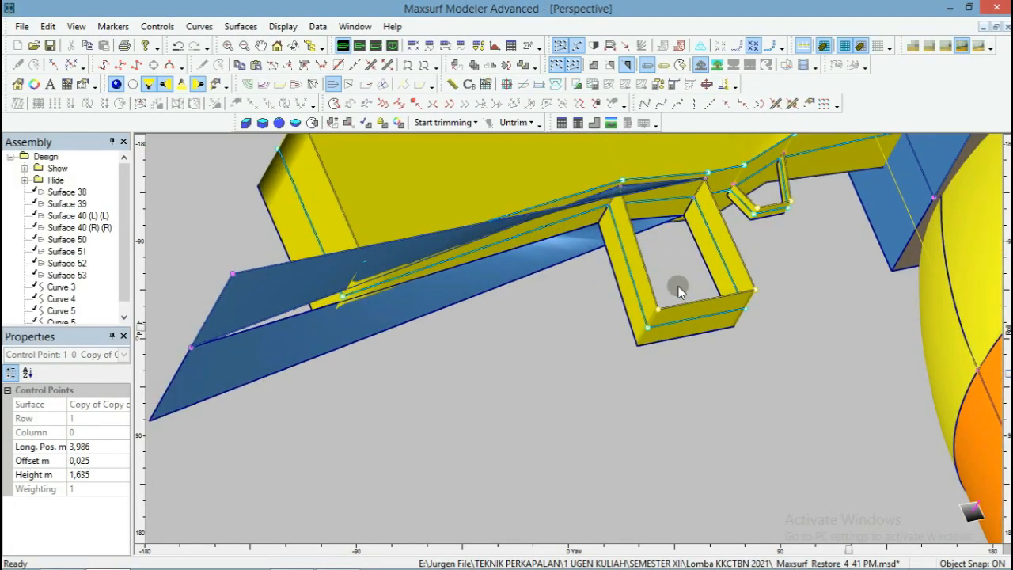
key("ctrl+s")
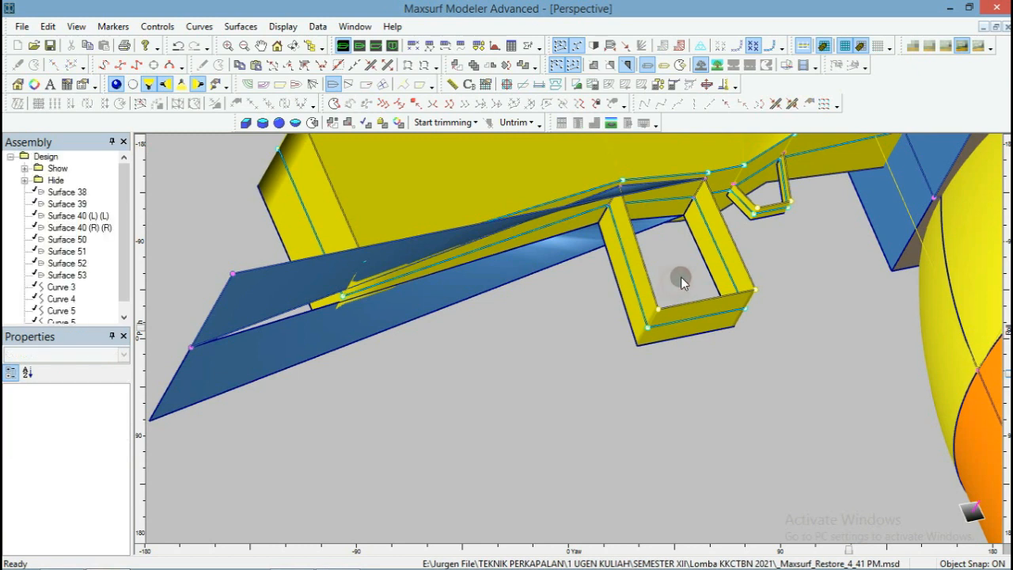
left_click_drag(656, 318, 657, 318)
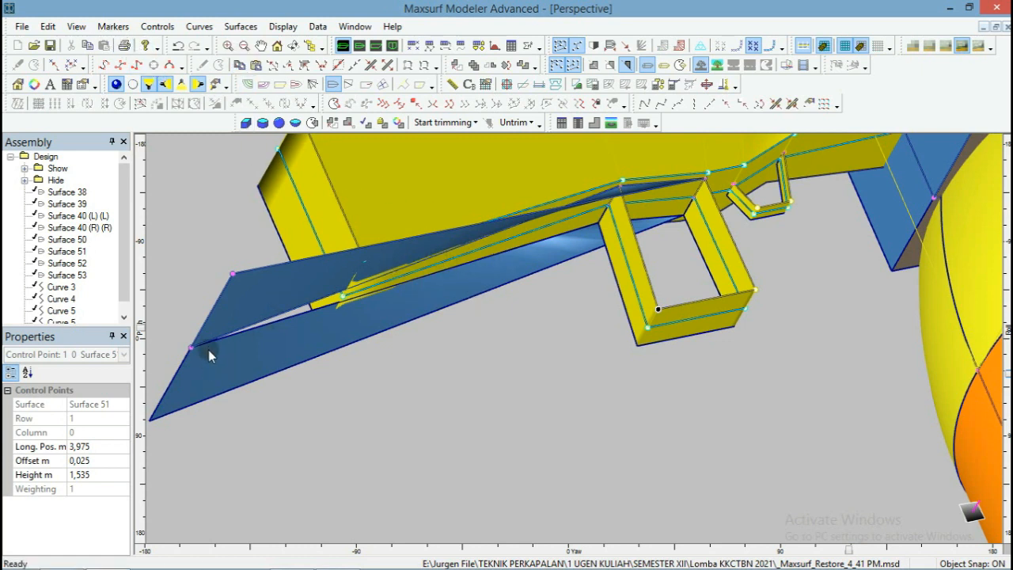
left_click_drag(181, 361, 192, 278)
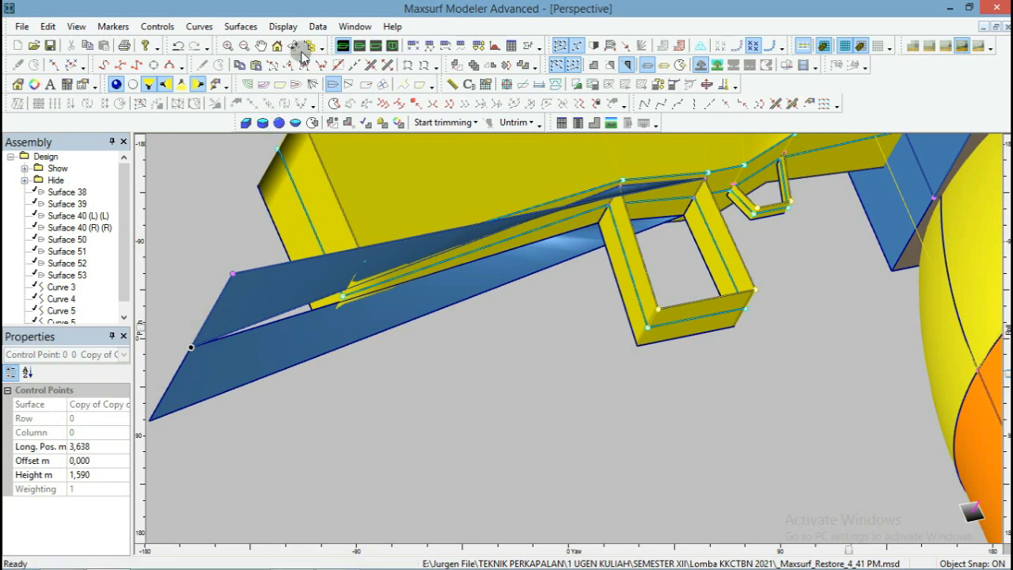
left_click(254, 64)
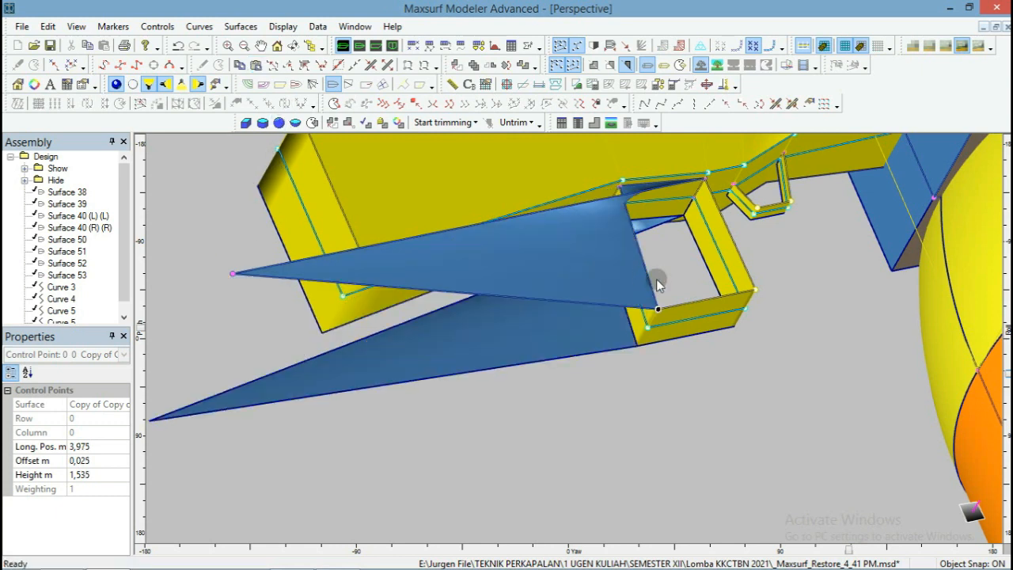
Copy the position of Surface 51's lower forward outer corner point onto the duplicated plate's lower outer corner point.
left_click_drag(775, 274, 744, 312)
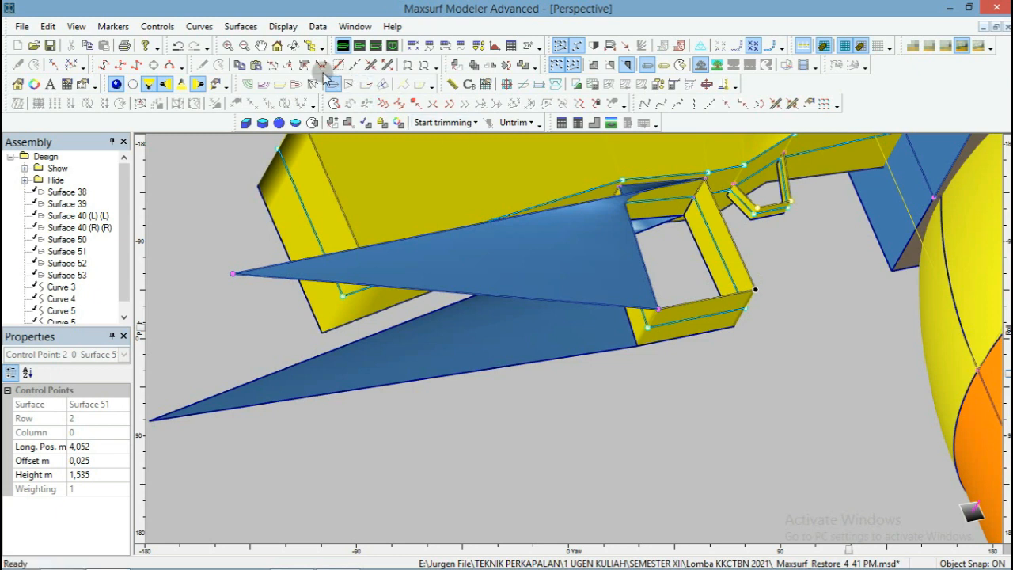
left_click_drag(245, 244, 198, 297)
left_click(256, 67)
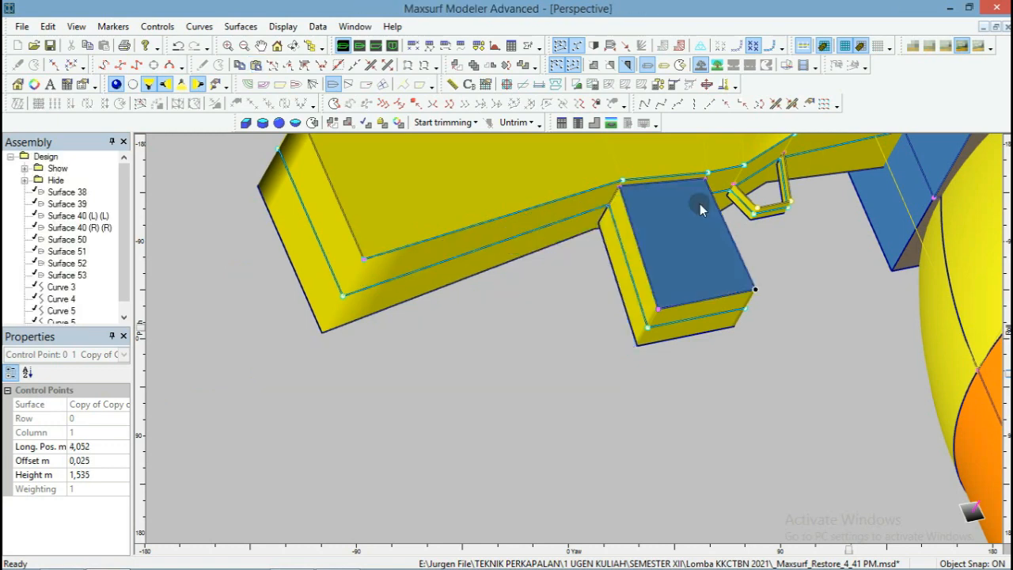
left_click(646, 363)
Delete the BoxAft surface of the leftover box standing apart from the turret.
scroll(525, 385, "down", 12)
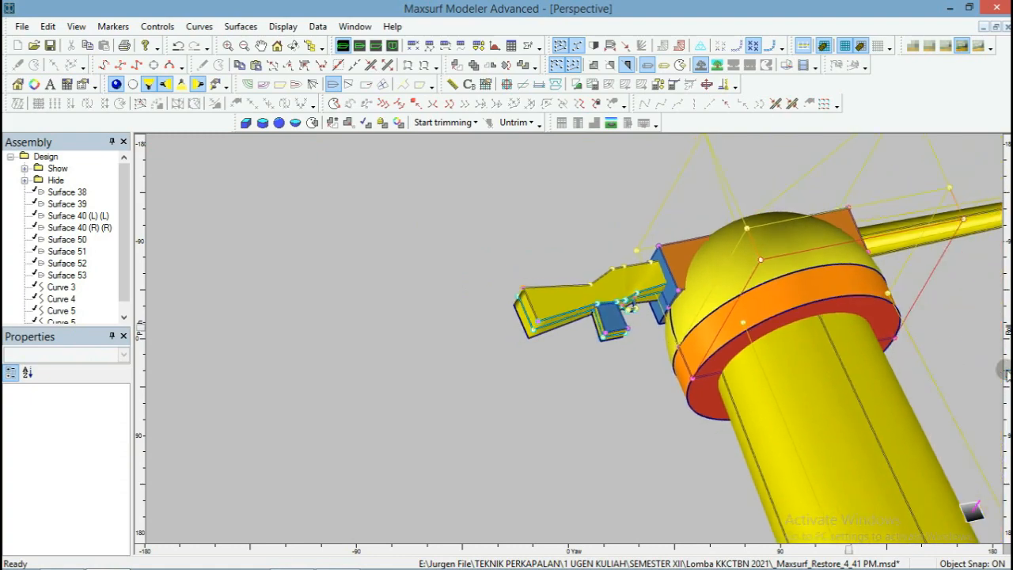
left_click_drag(1001, 369, 1008, 325)
left_click_drag(1007, 255, 1007, 305)
scroll(612, 237, "down", 5)
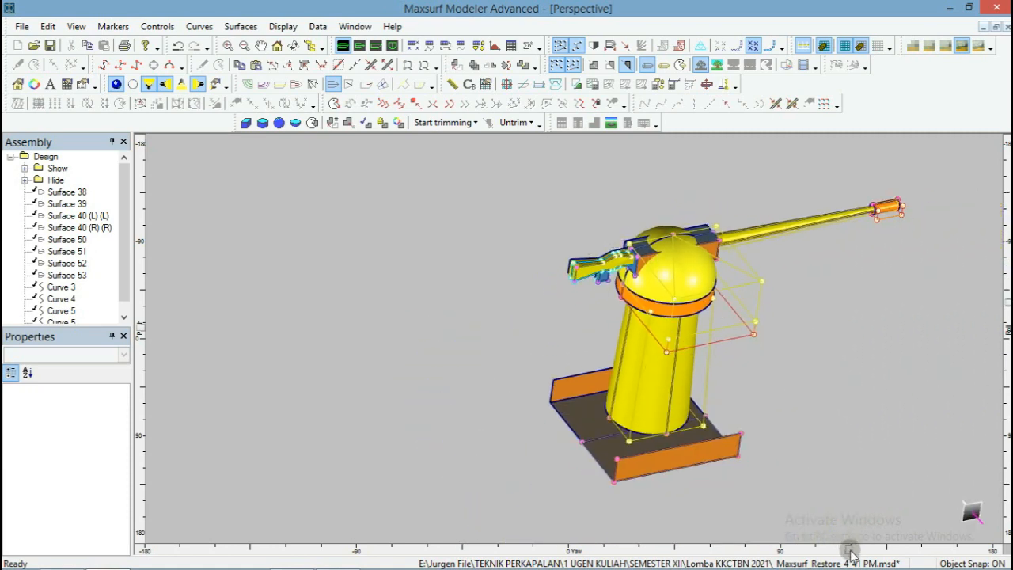
left_click_drag(852, 550, 686, 235)
scroll(686, 236, "up", 2)
left_click(686, 237)
scroll(616, 260, "up", 8)
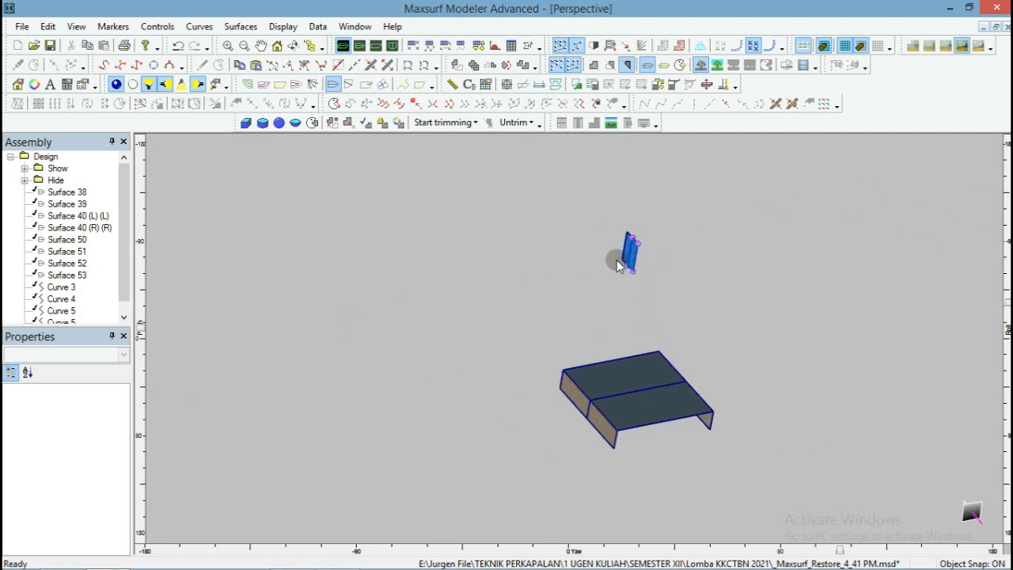
scroll(618, 259, "up", 1)
left_click(645, 251)
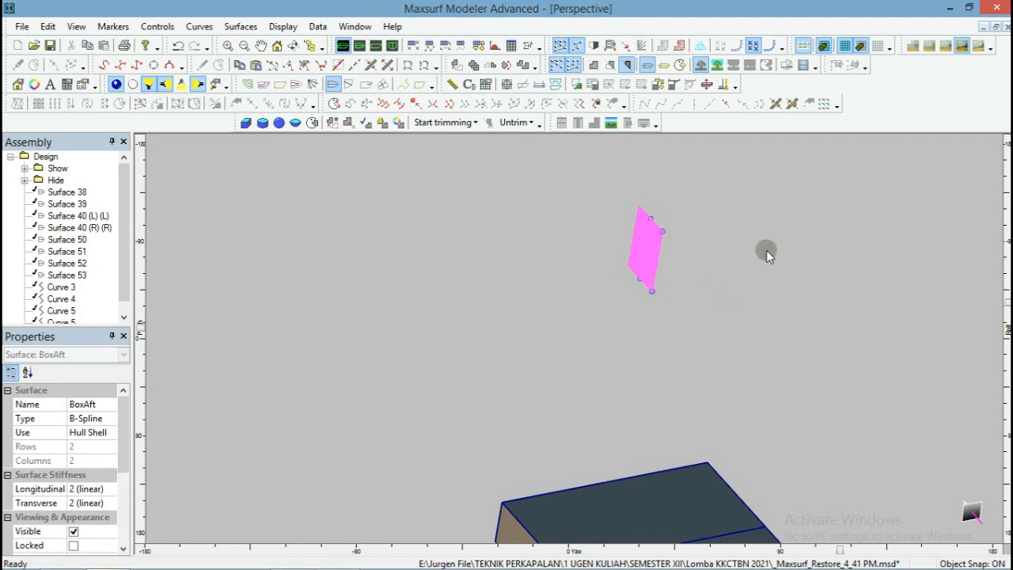
key("Delete")
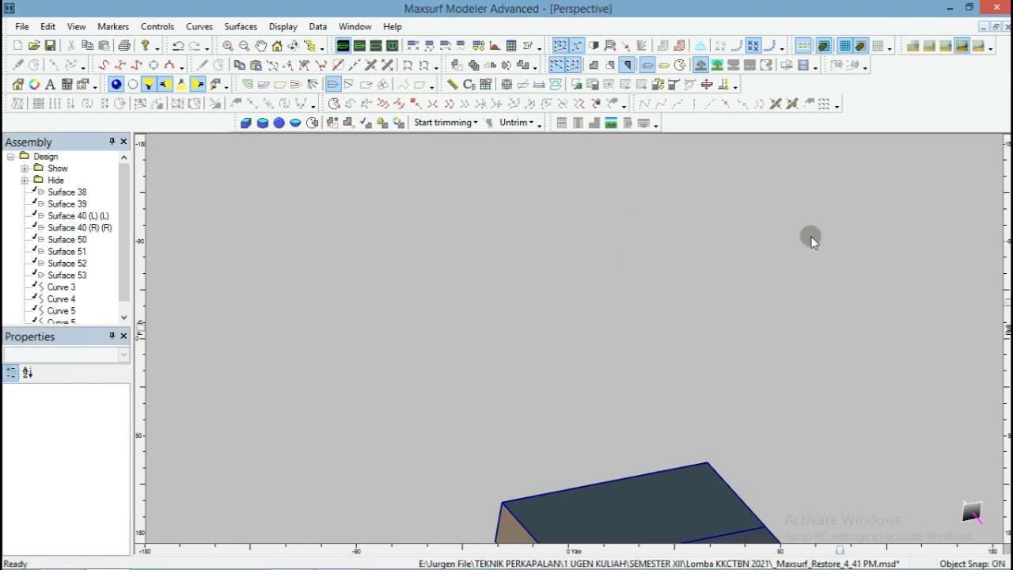
Unlock the leftover box's three remaining surfaces: BoxTop, Copy of BoxBottom and Copy of Copy of BoxBottom.
scroll(809, 238, "down", 5)
scroll(848, 251, "down", 2)
scroll(502, 350, "up", 5)
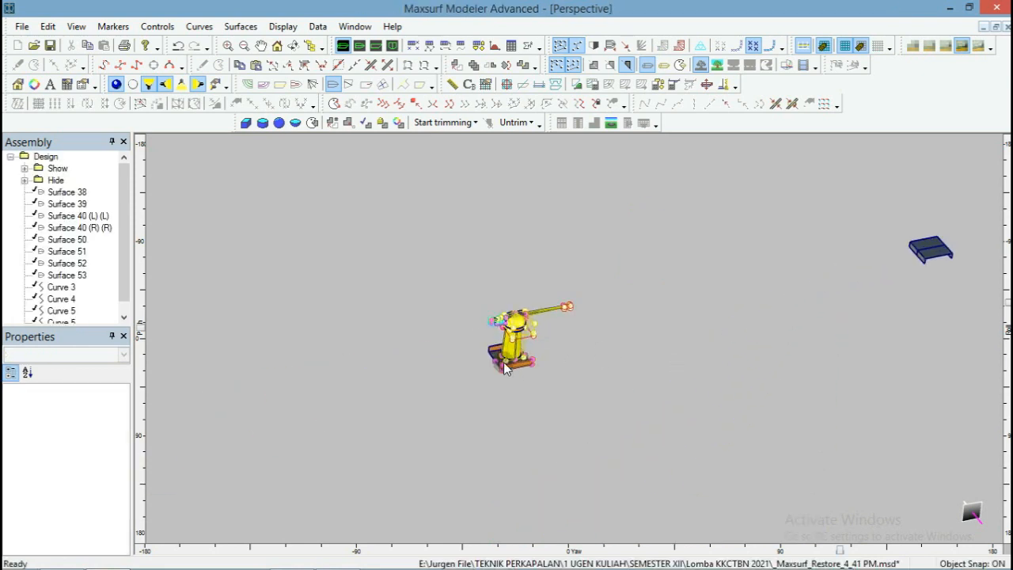
scroll(504, 348, "up", 3)
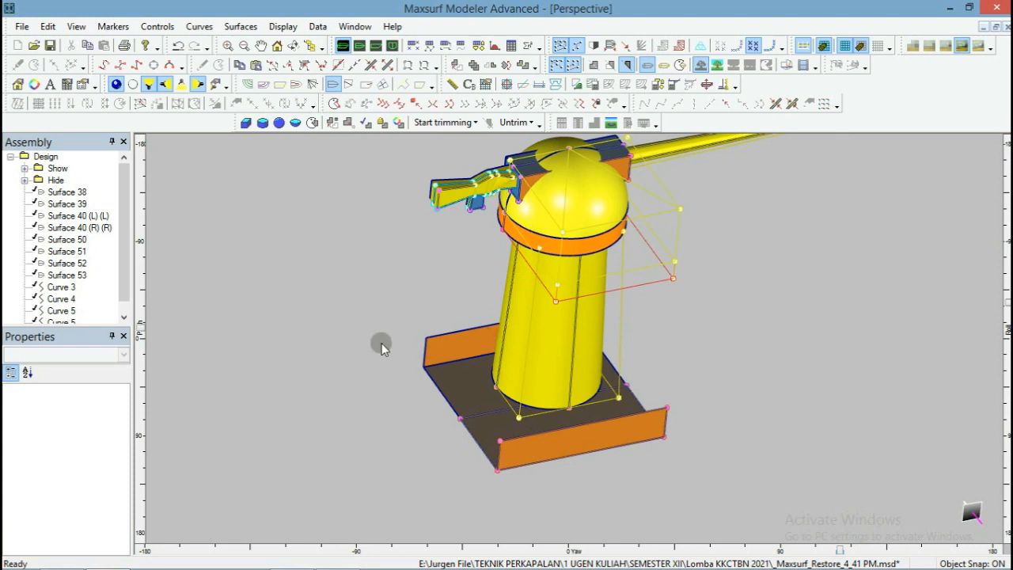
scroll(317, 297, "down", 5)
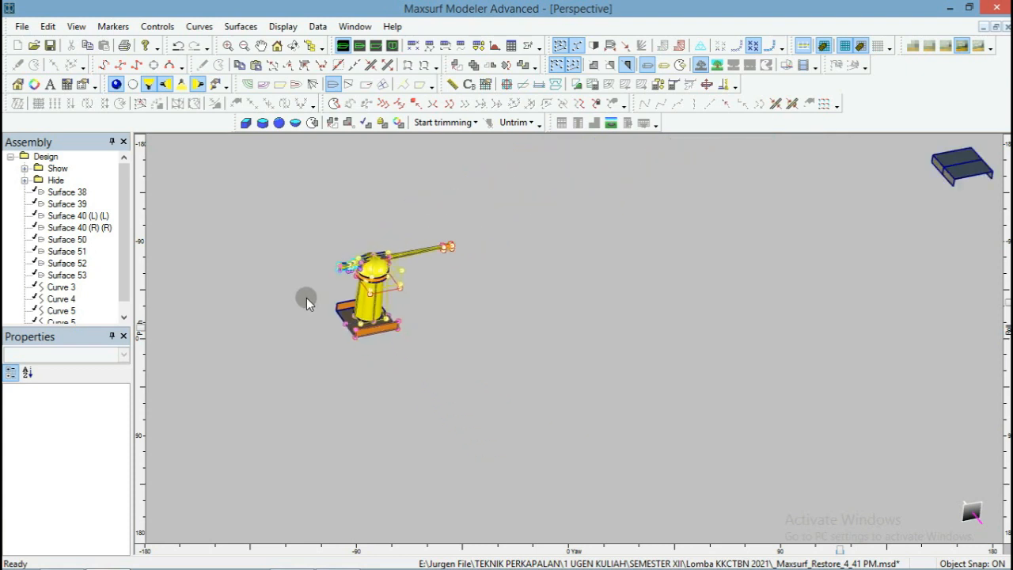
left_click_drag(746, 244, 745, 239)
right_click(746, 239)
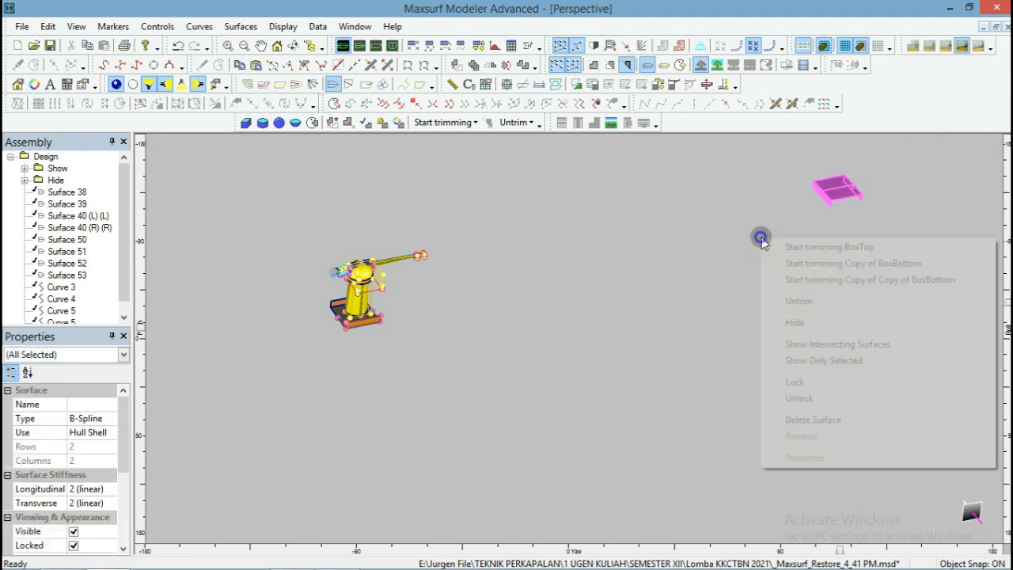
left_click(808, 397)
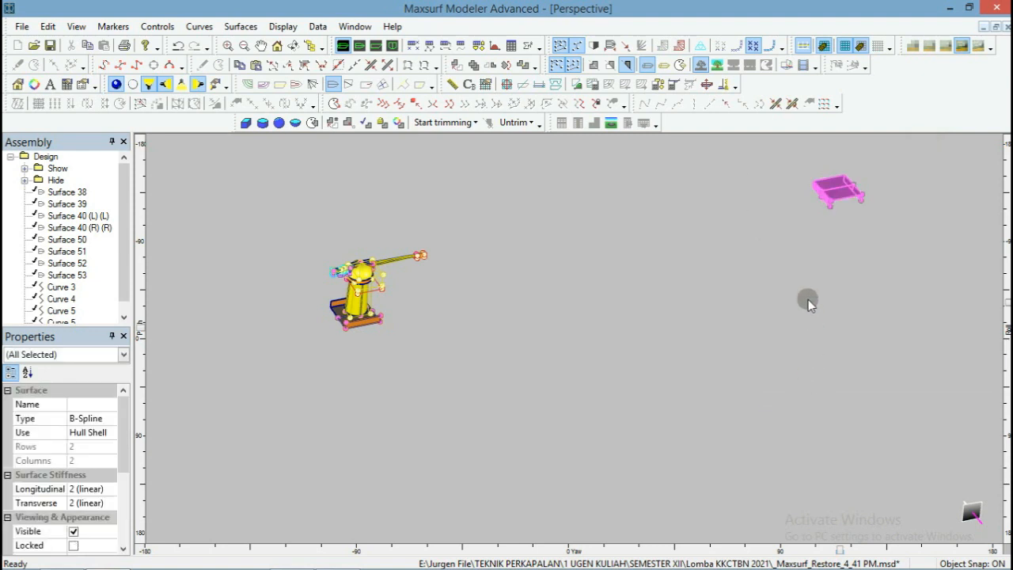
left_click(890, 192)
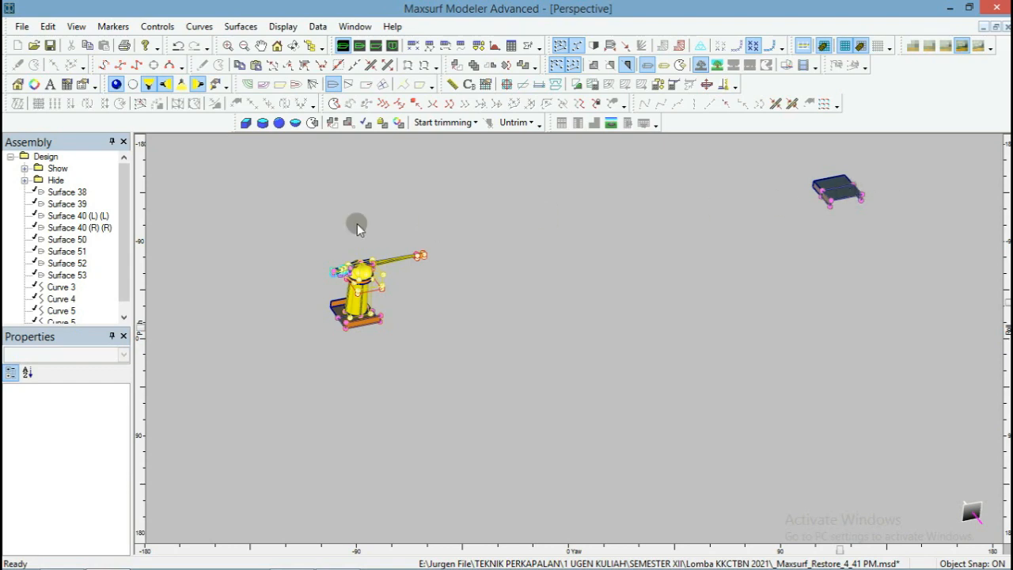
Turn off rendering and move the leftover box onto the turret base, snapping its lower aft outer corner to the base's matching corner.
left_click(115, 85)
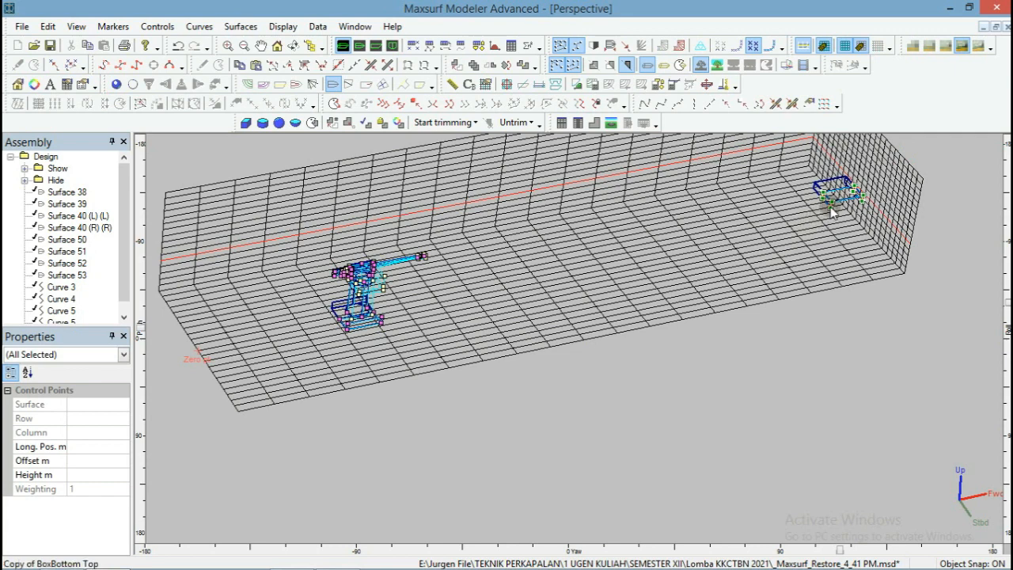
left_click_drag(831, 210, 394, 320)
scroll(318, 307, "up", 4)
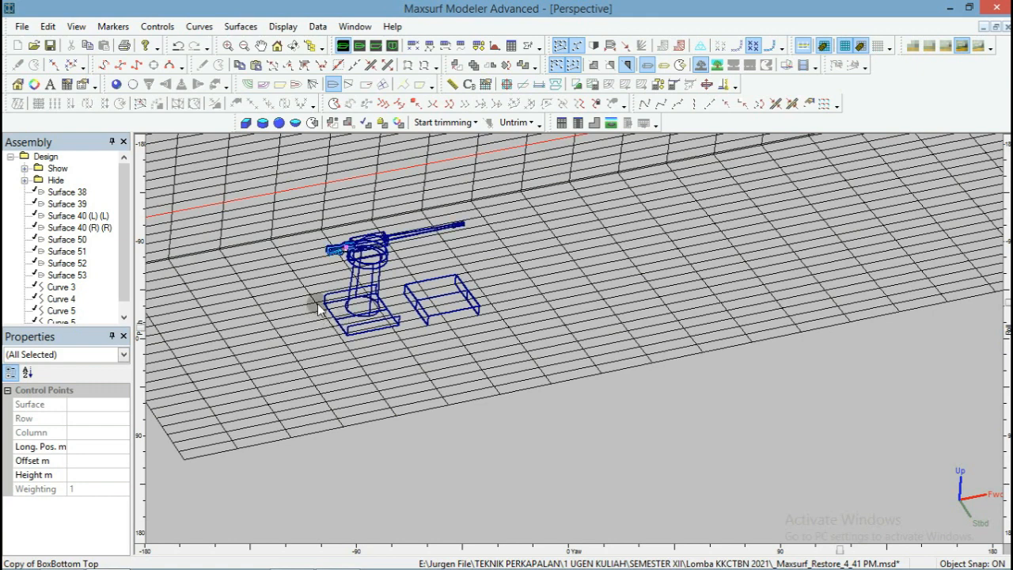
scroll(318, 307, "up", 4)
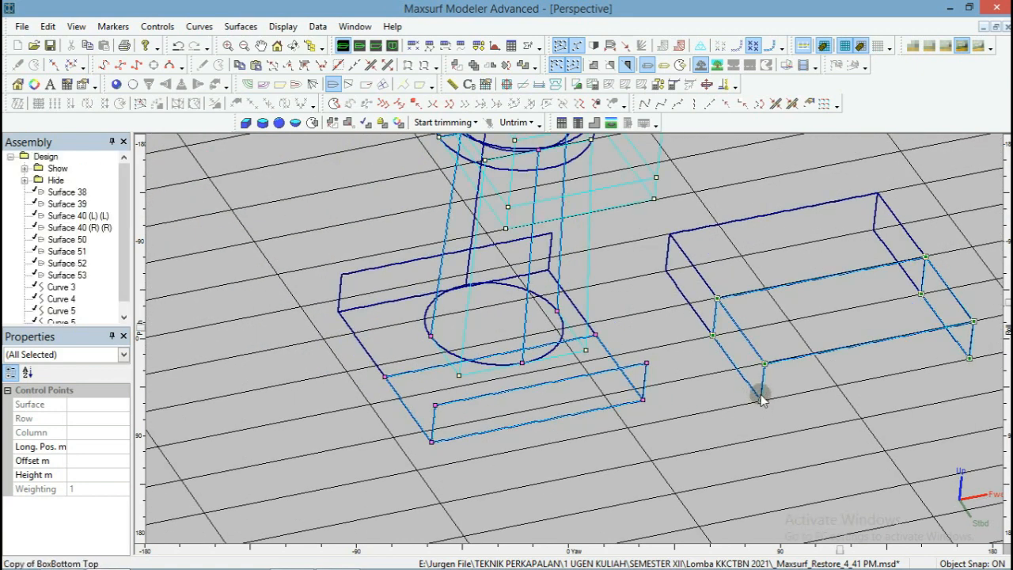
left_click_drag(761, 404, 432, 440)
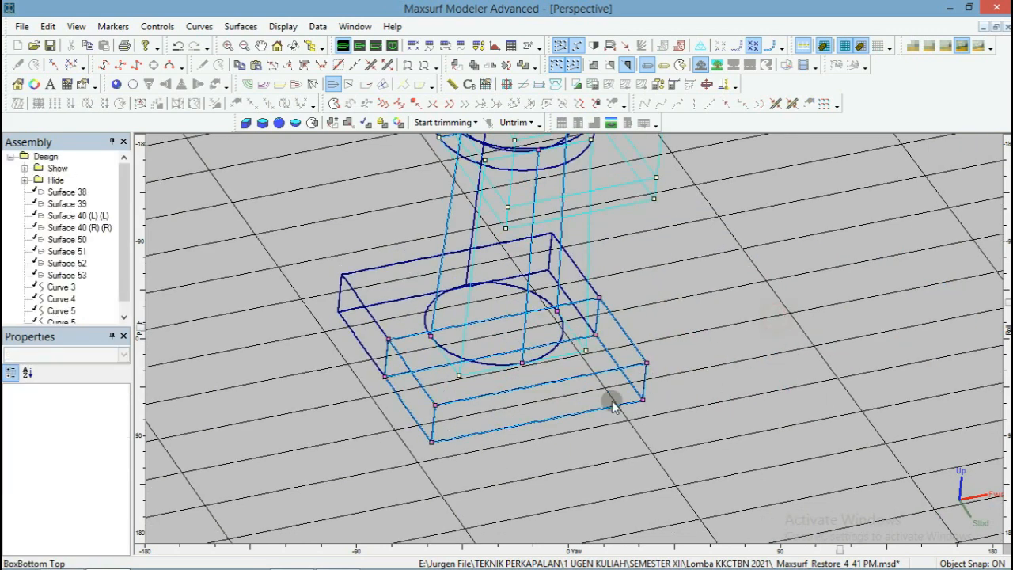
scroll(576, 407, "down", 3)
key("ctrl+a")
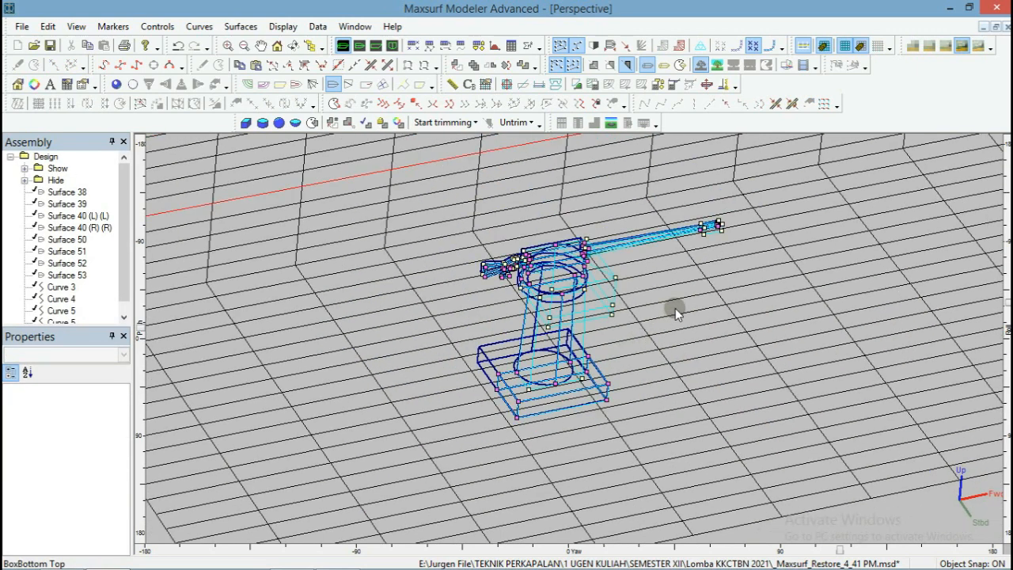
Check the longitudinal position and height of the gun stock's lower forward corner point in the profile view.
left_click(377, 47)
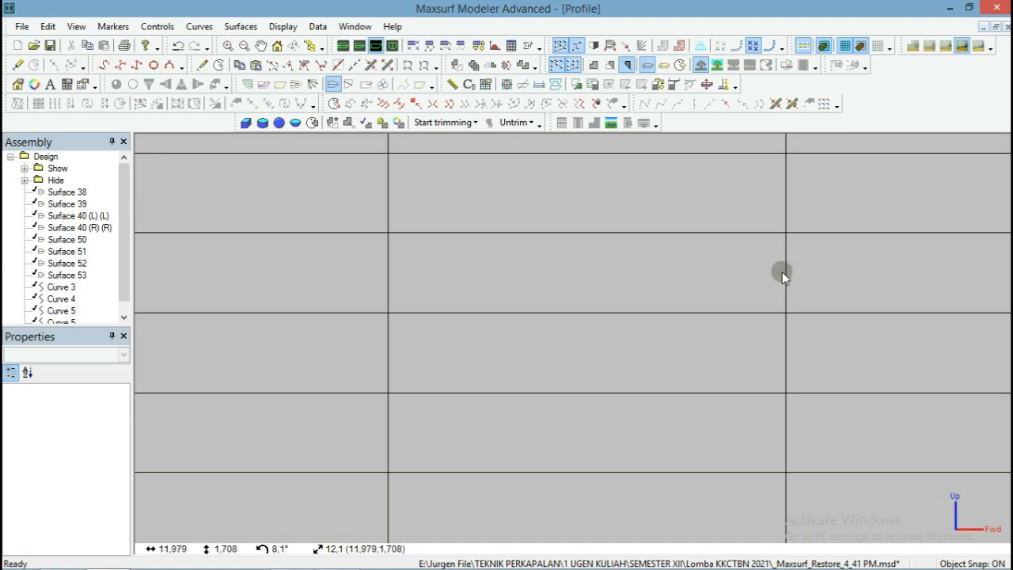
scroll(735, 278, "down", 3)
scroll(633, 276, "down", 4)
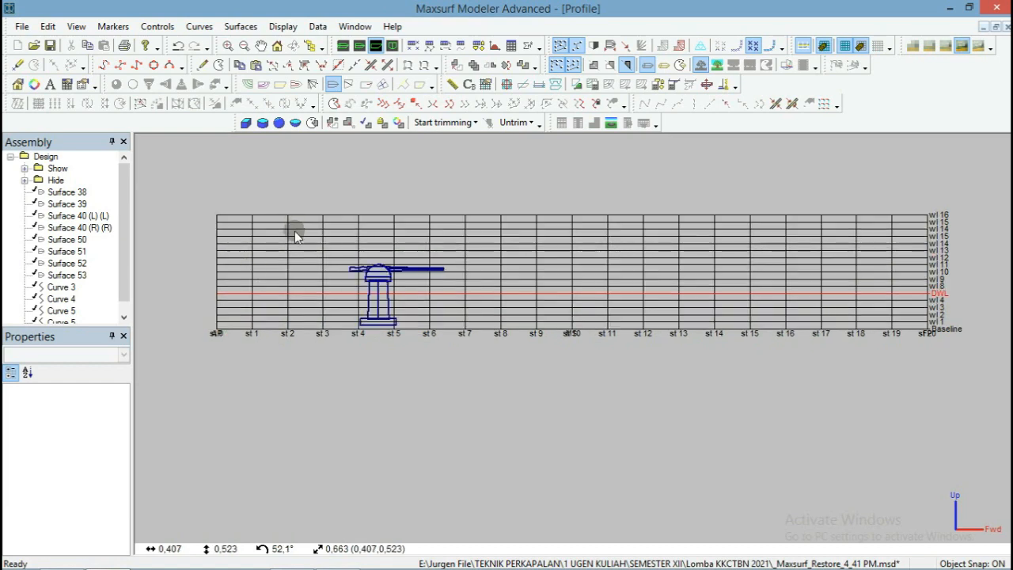
scroll(380, 279, "up", 5)
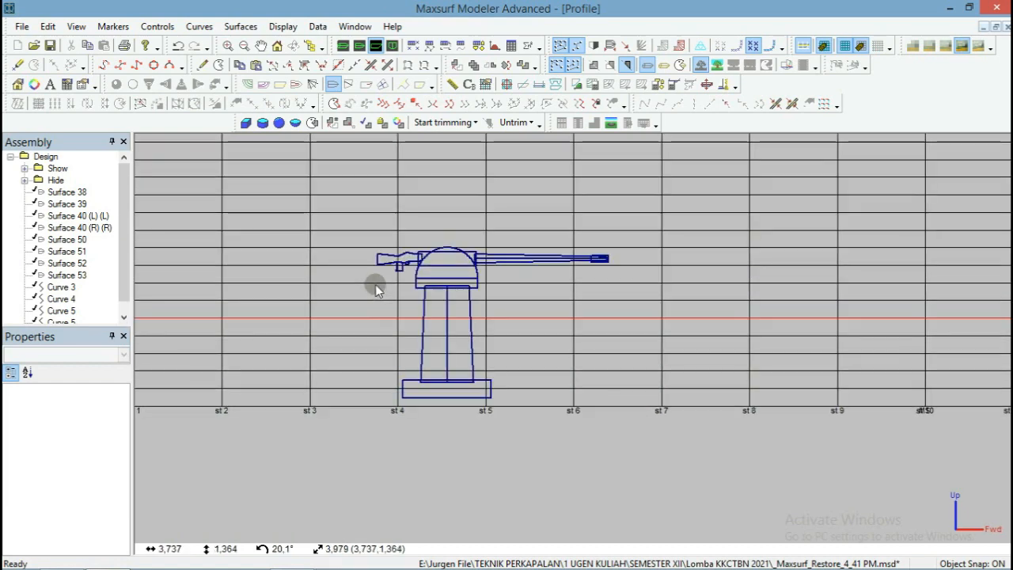
scroll(390, 276, "up", 4)
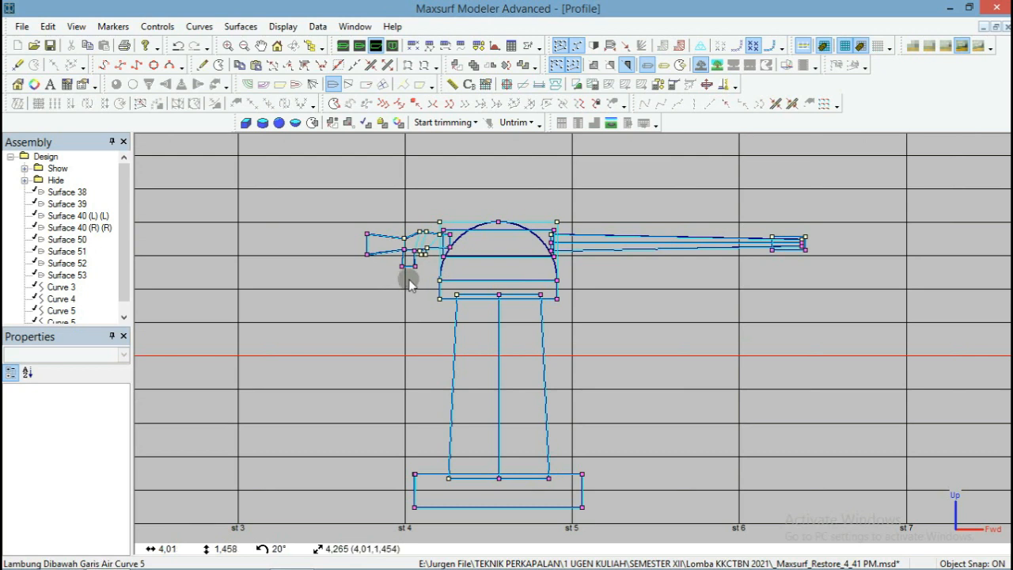
scroll(409, 281, "up", 3)
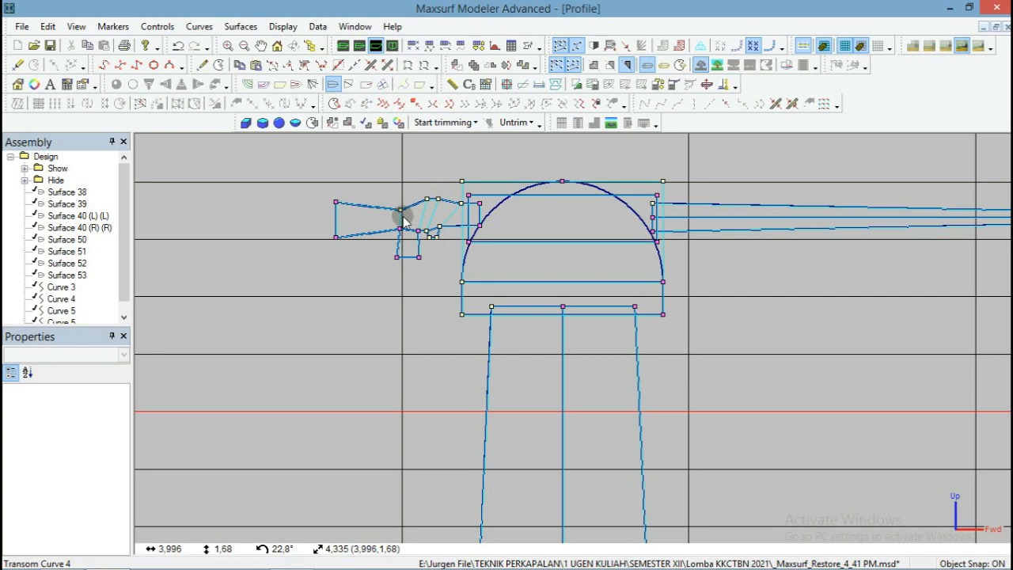
scroll(485, 220, "up", 1)
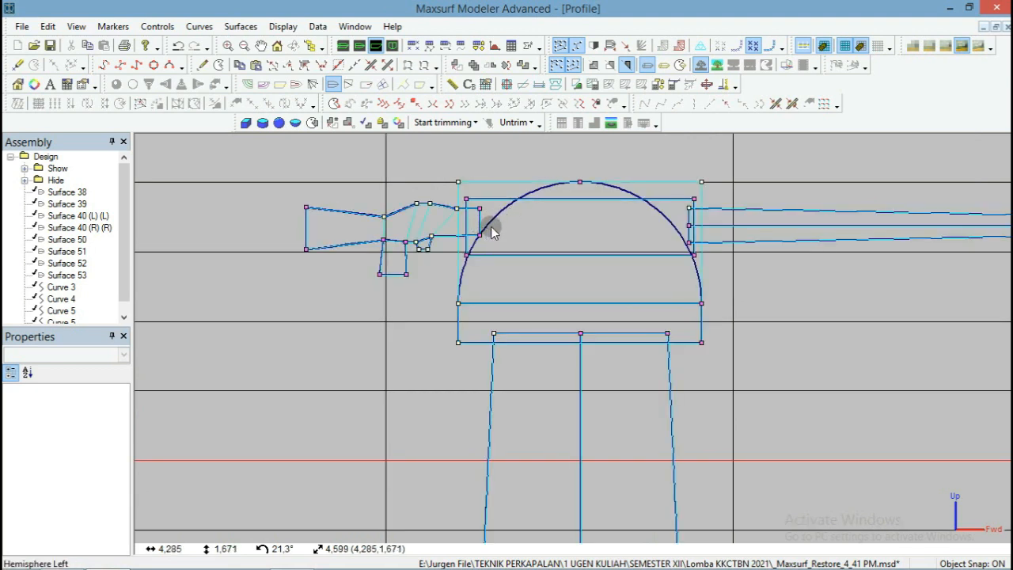
left_click_drag(492, 224, 470, 242)
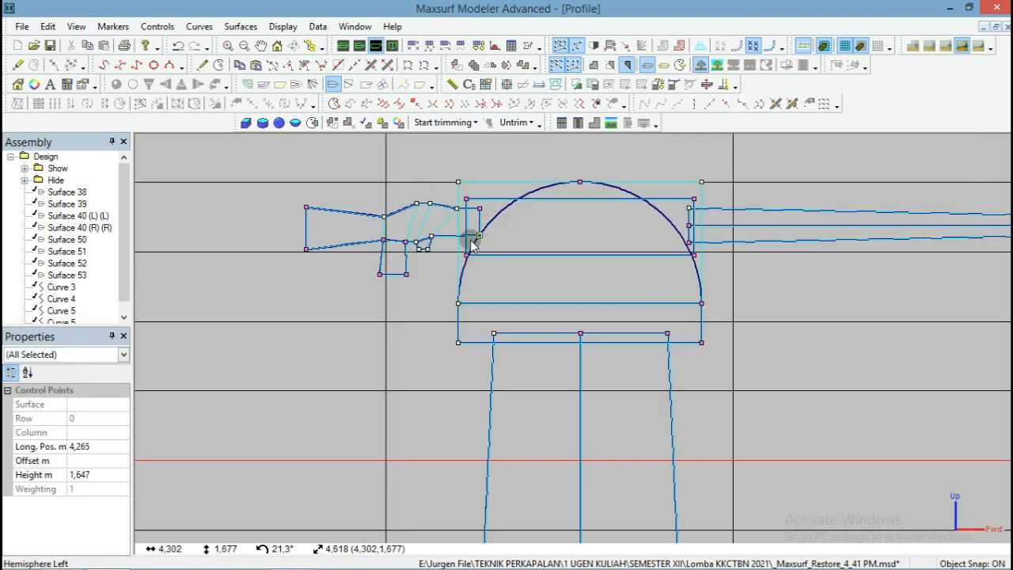
left_click(90, 447)
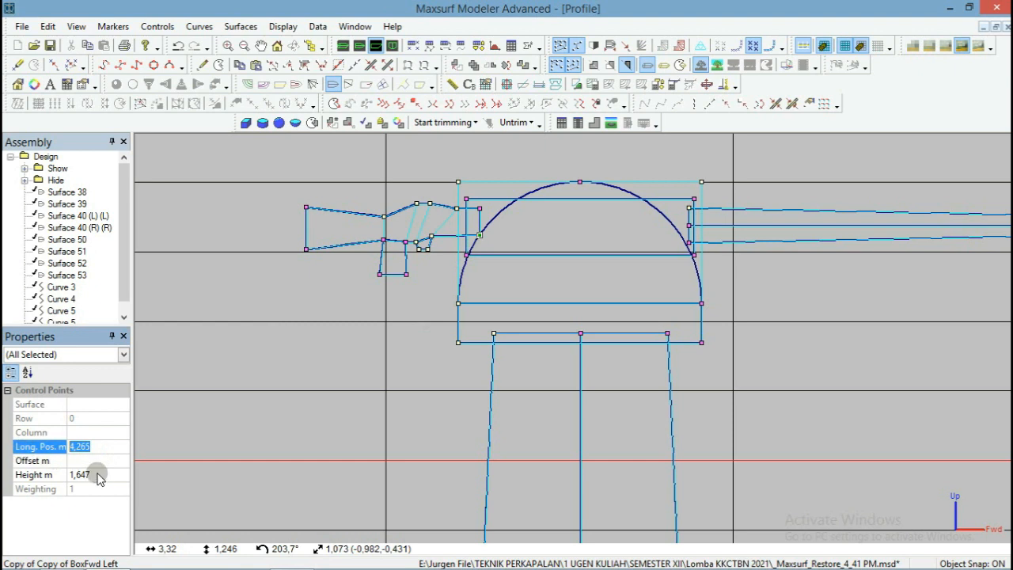
Try to rotate the gun's stock, bracket and barrel surfaces together in the profile view, and close the program.
left_click(457, 194)
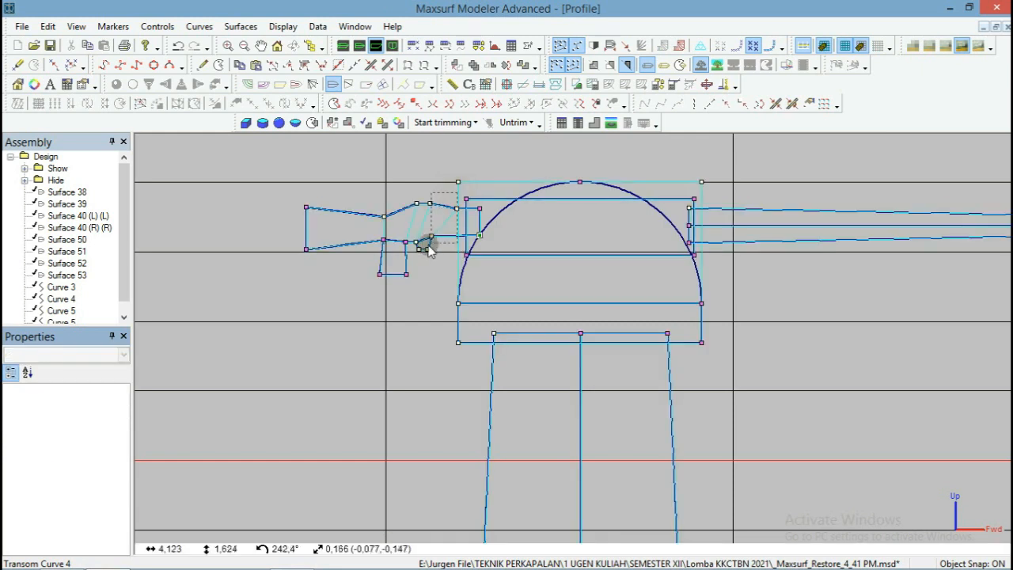
left_click(445, 269)
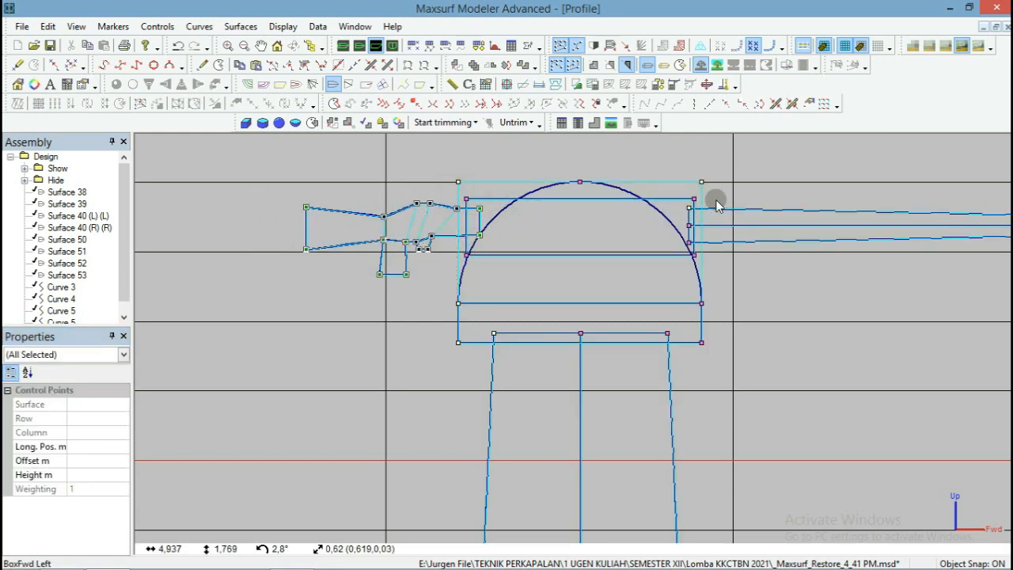
left_click_drag(503, 188, 435, 262)
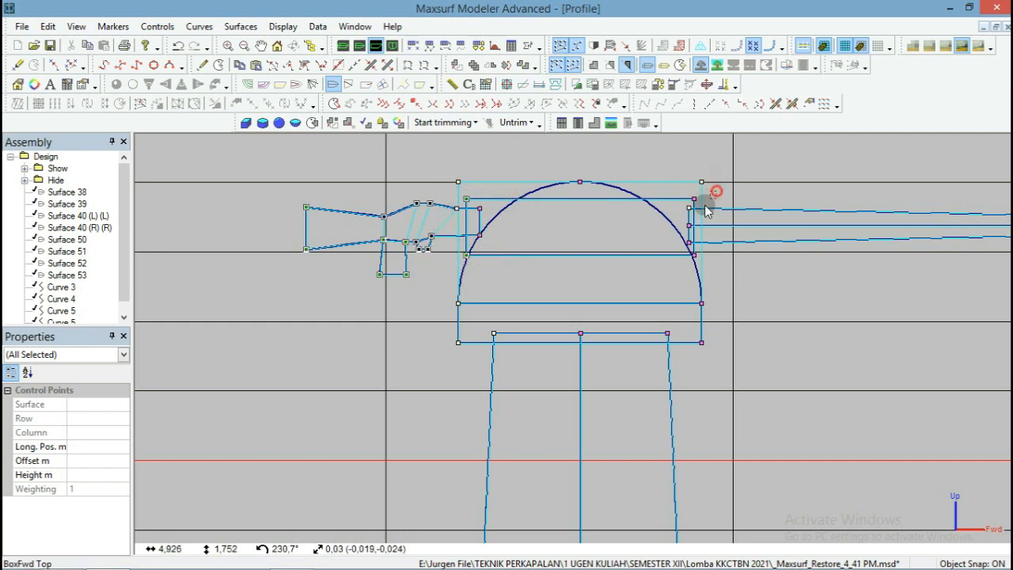
left_click_drag(714, 192, 513, 278)
scroll(203, 256, "down", 3)
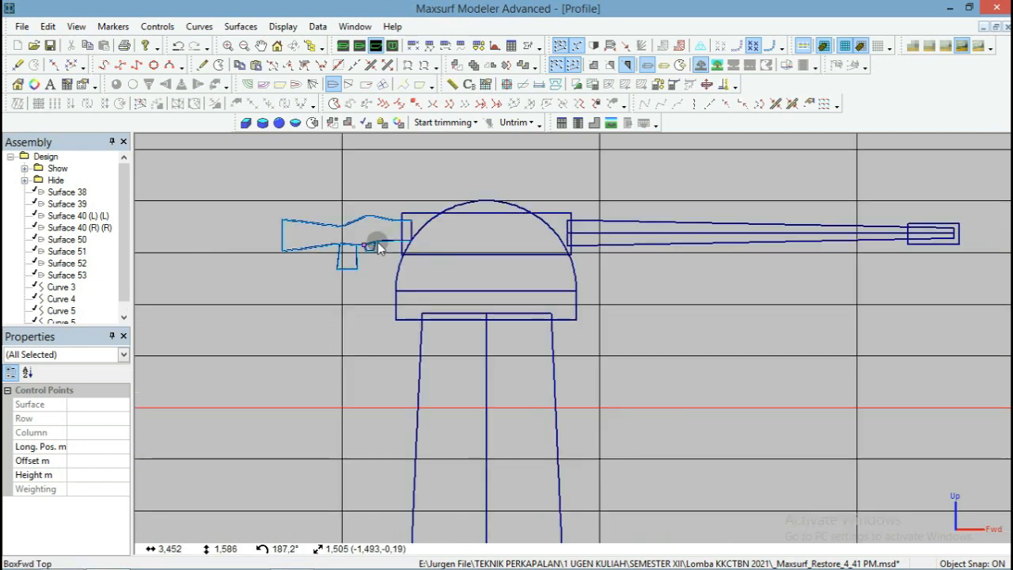
left_click_drag(809, 194, 682, 262, "shift")
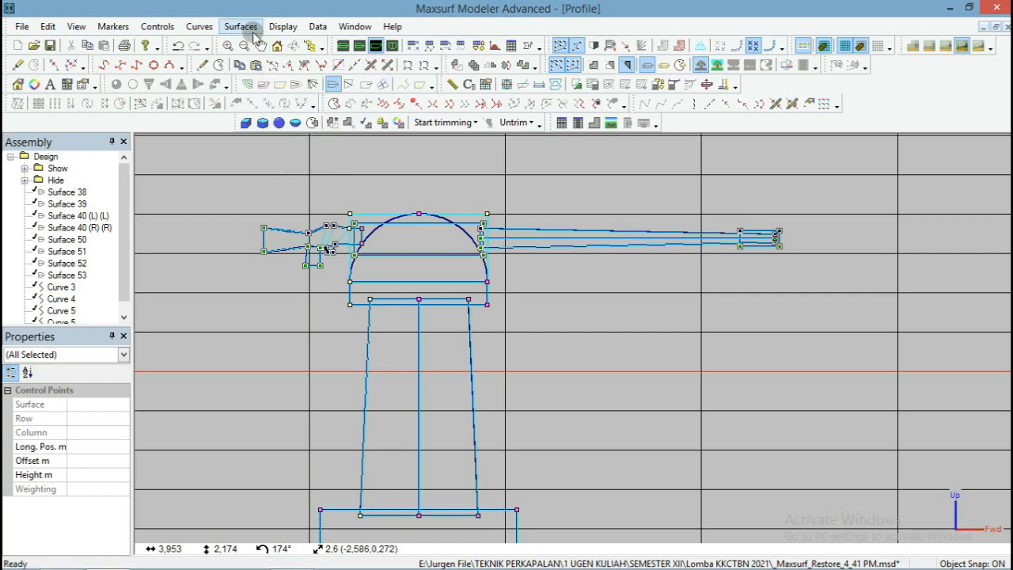
left_click(254, 34)
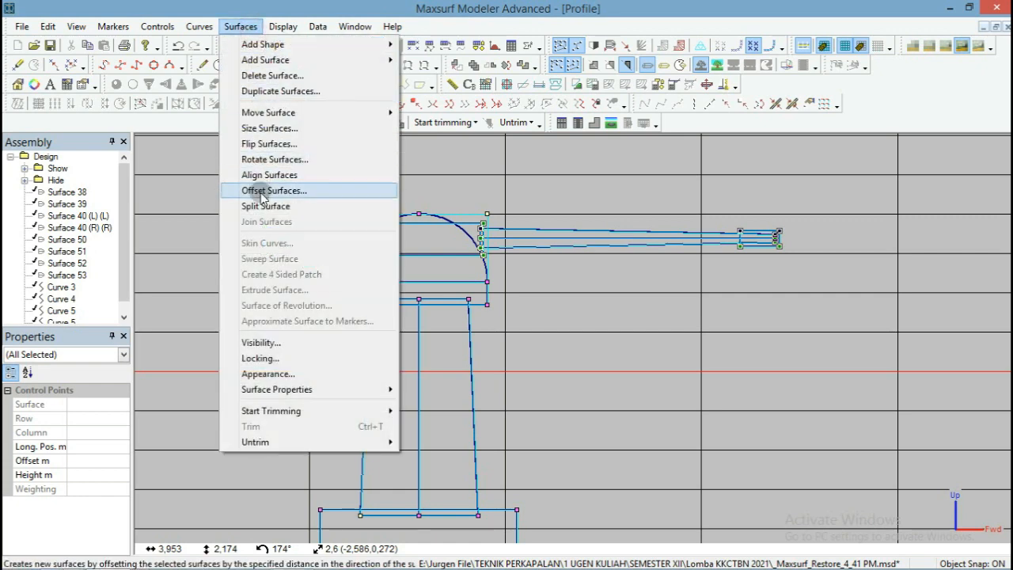
left_click(260, 158)
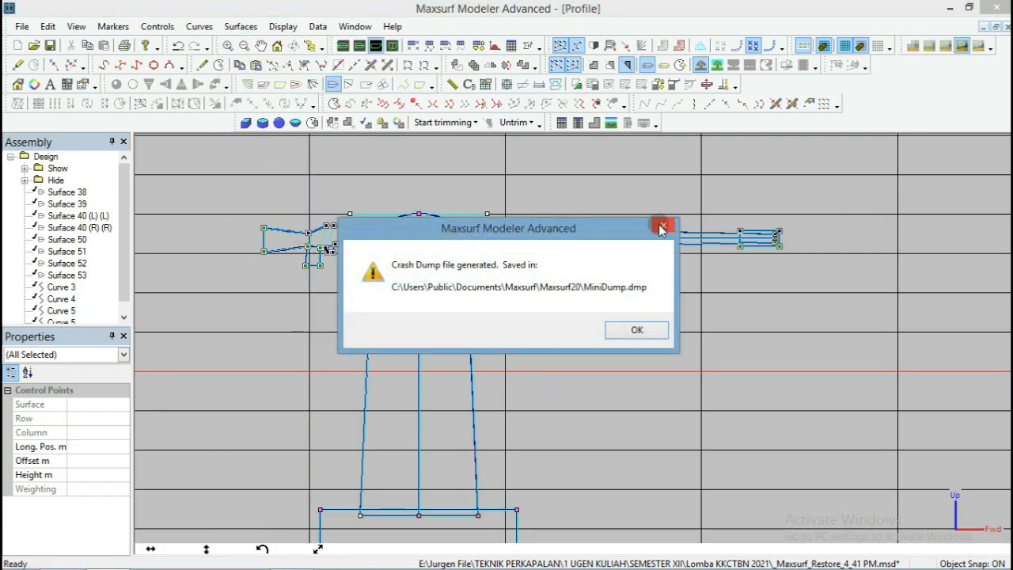
left_click(661, 228)
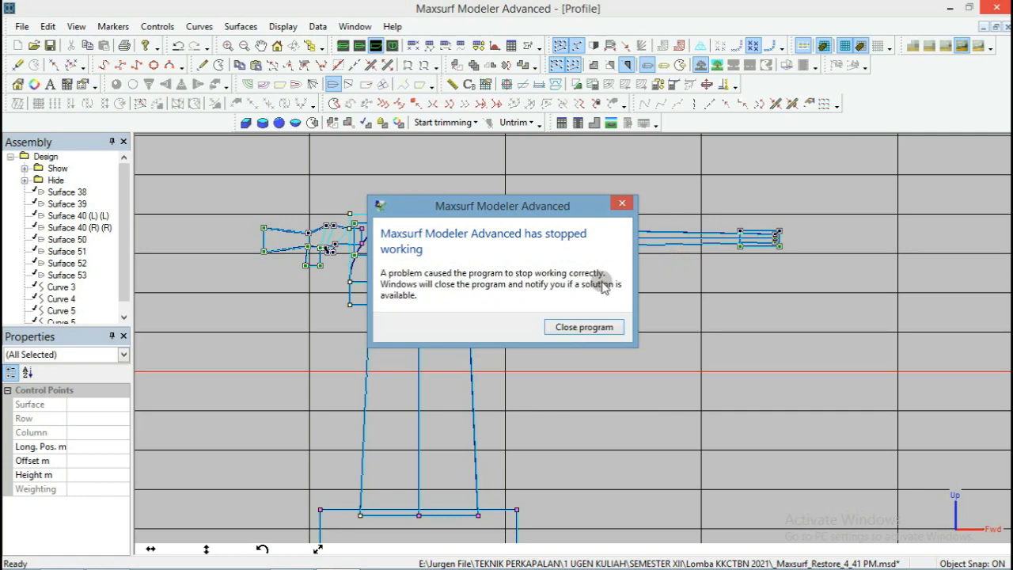
left_click(570, 334)
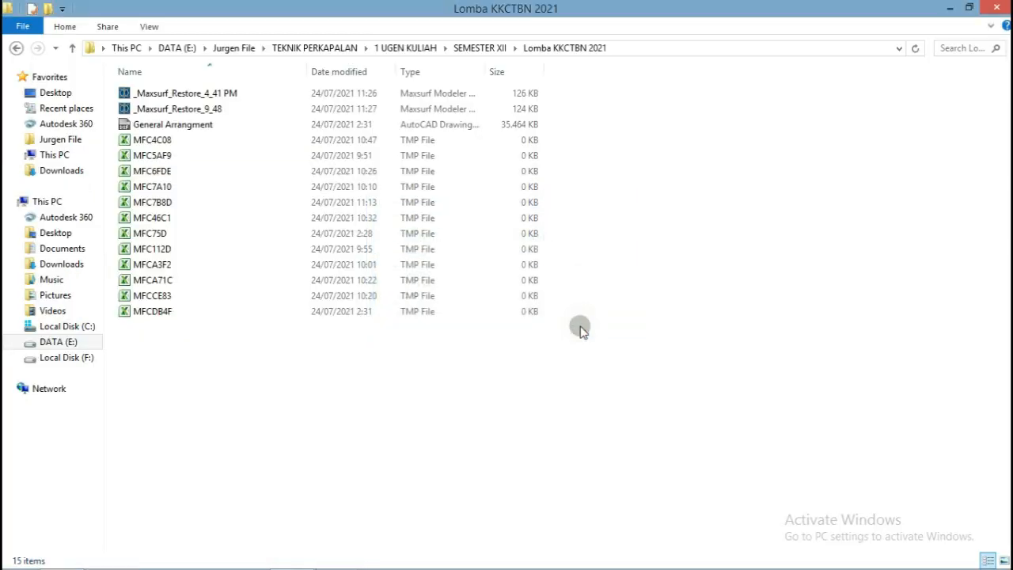
Delete all the MFC temporary files from the Lomba KKCTBN 2021 folder in File Explorer.
left_click_drag(221, 405, 130, 146)
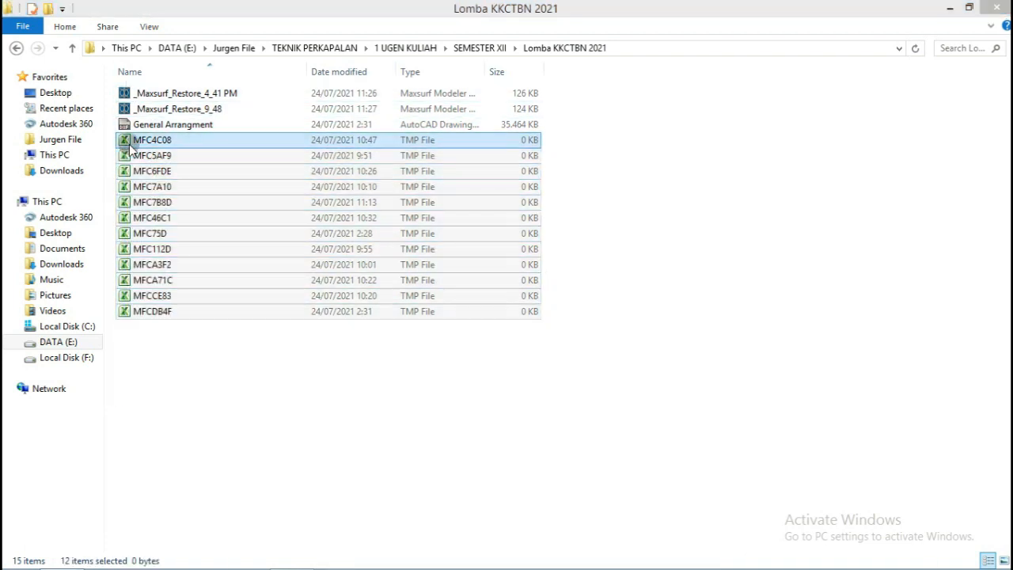
key("Delete")
left_click(249, 226)
Open the _Maxsurf_Restore_9_48 model in Maxsurf Modeler and show the gun turret in the profile view.
left_click(176, 109)
left_click(176, 91)
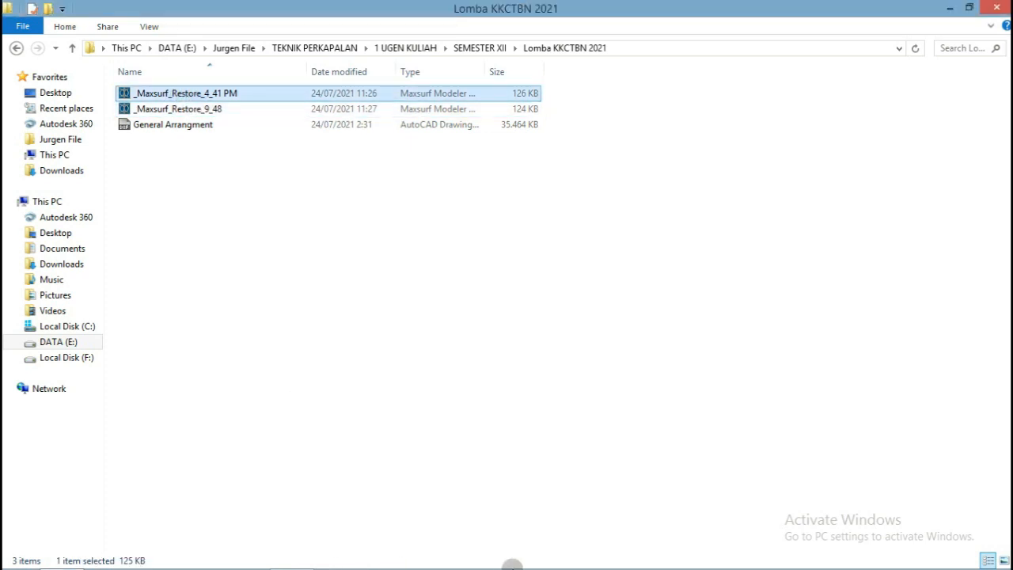
mouse_move(532, 563)
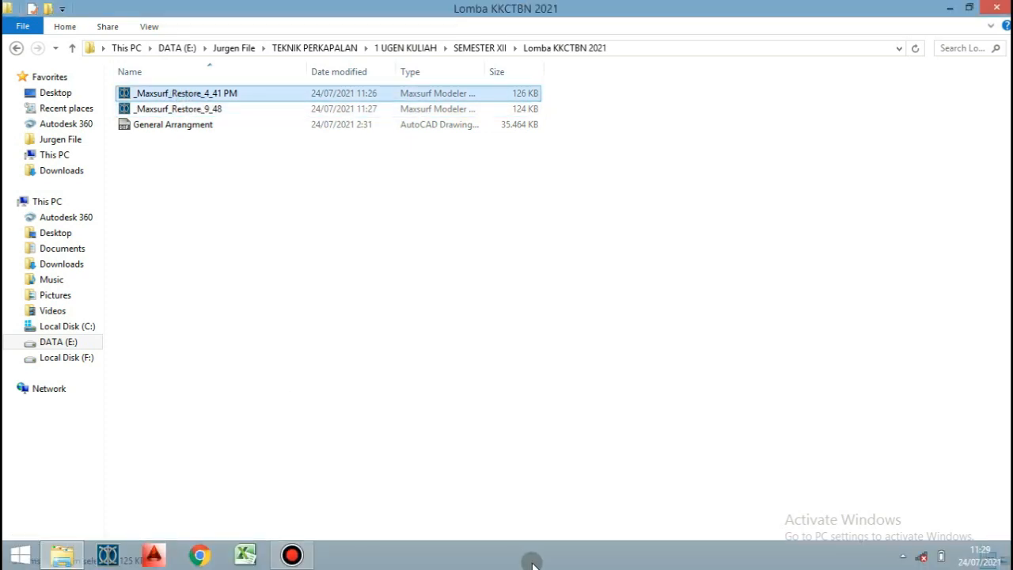
left_click(420, 113)
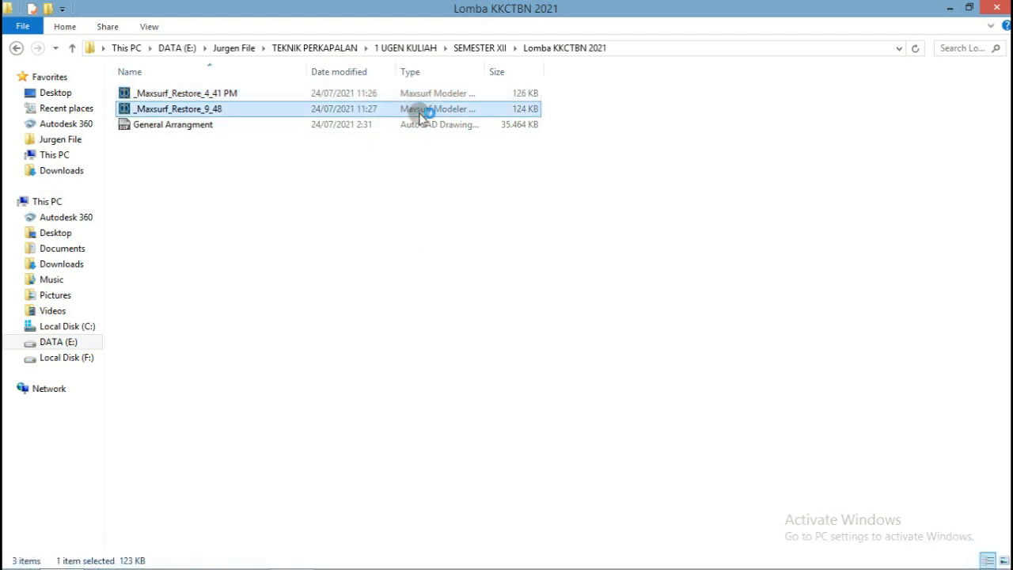
double_click(420, 111)
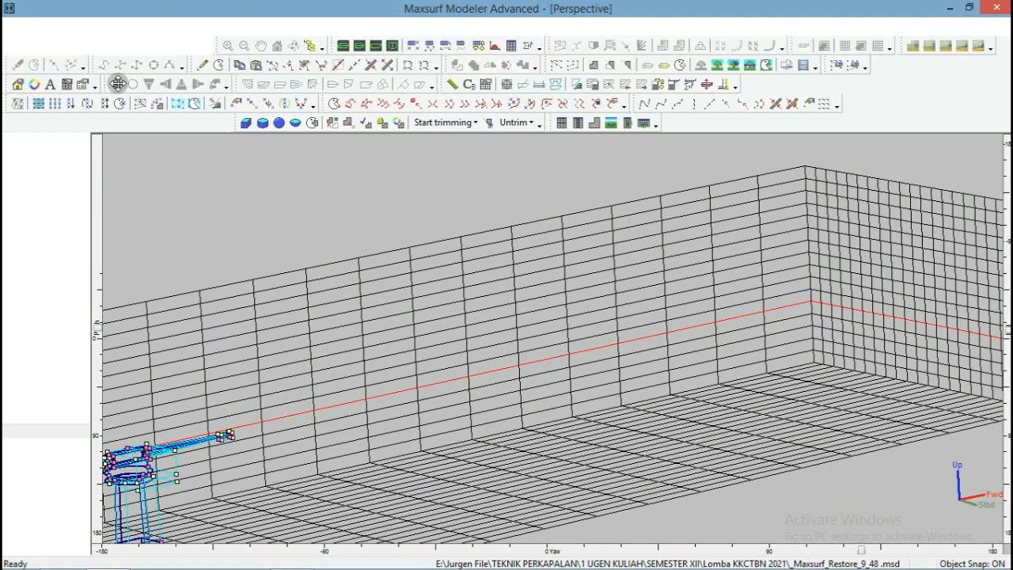
left_click(376, 46)
scroll(291, 314, "up", 5)
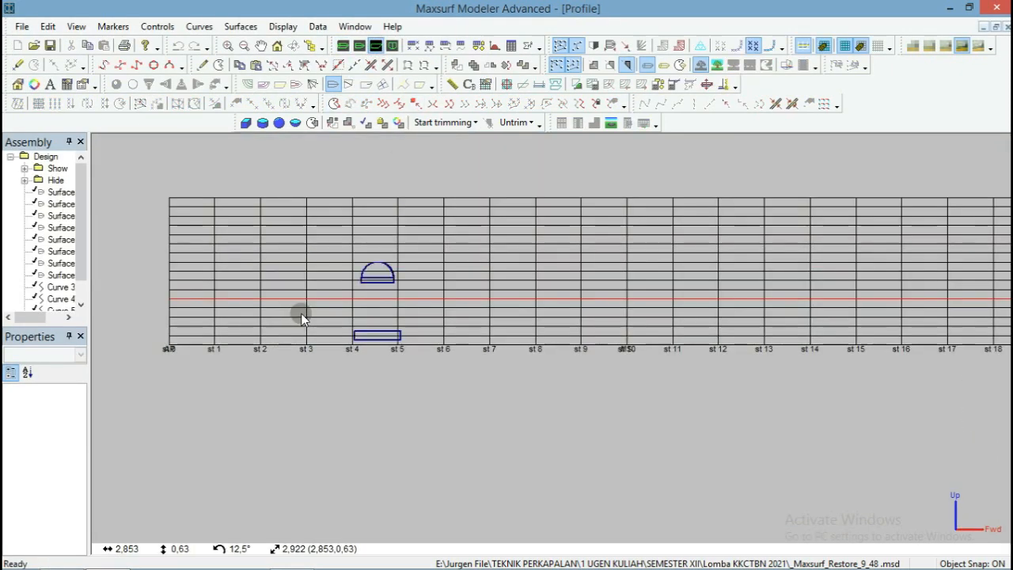
scroll(381, 271, "up", 4)
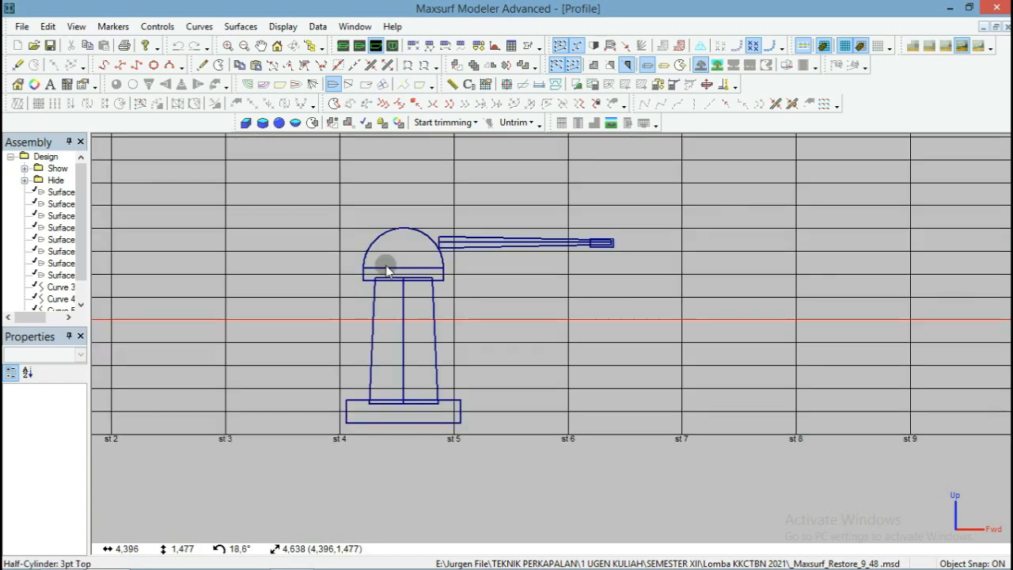
scroll(400, 257, "up", 3)
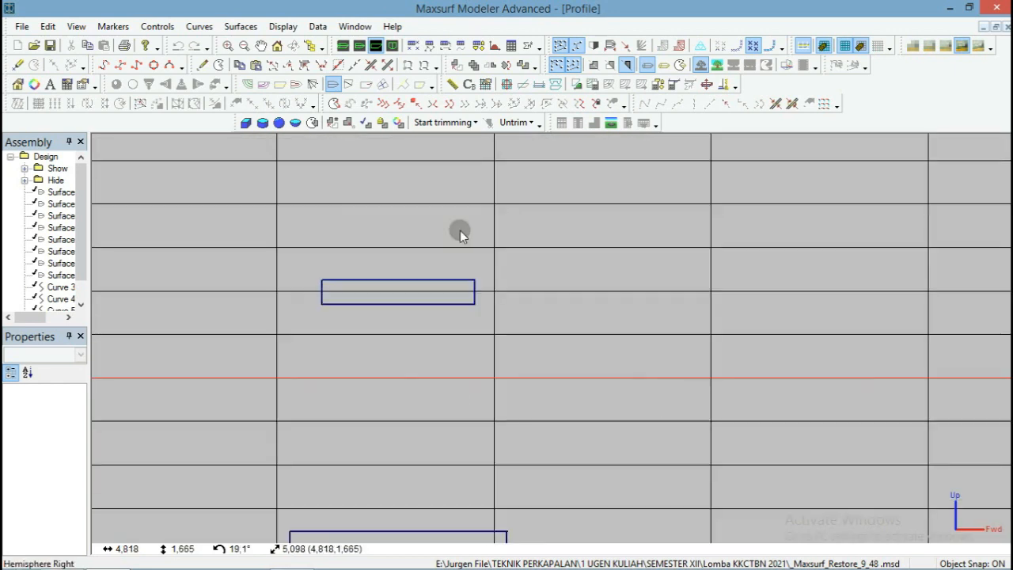
left_click_drag(490, 209, 154, 268)
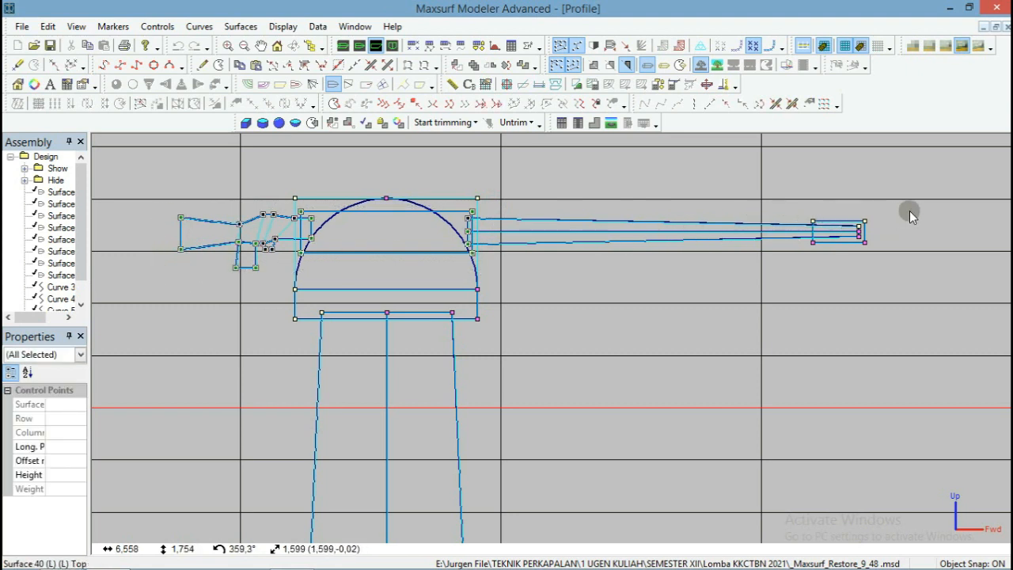
left_click_drag(910, 205, 613, 291, "shift")
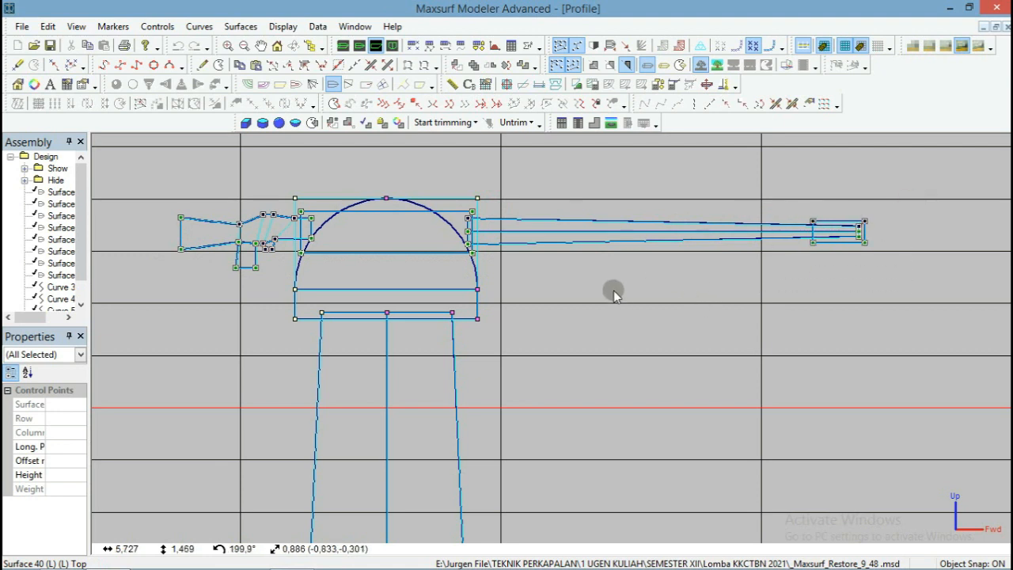
left_click(297, 287)
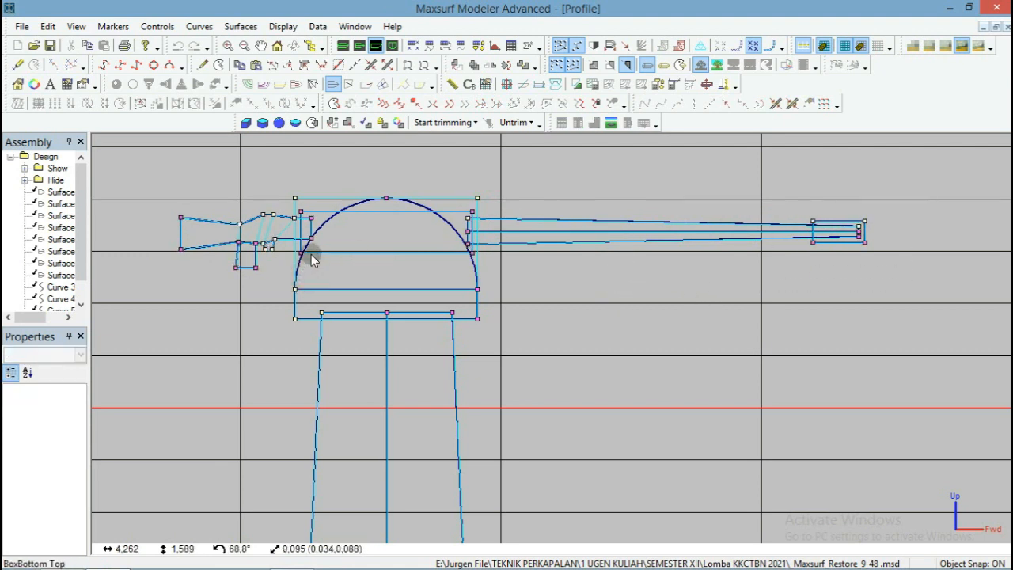
Check the height and longitudinal position of the gun bracket's lower aft corner point.
scroll(311, 251, "up", 1)
key("ctrl+a")
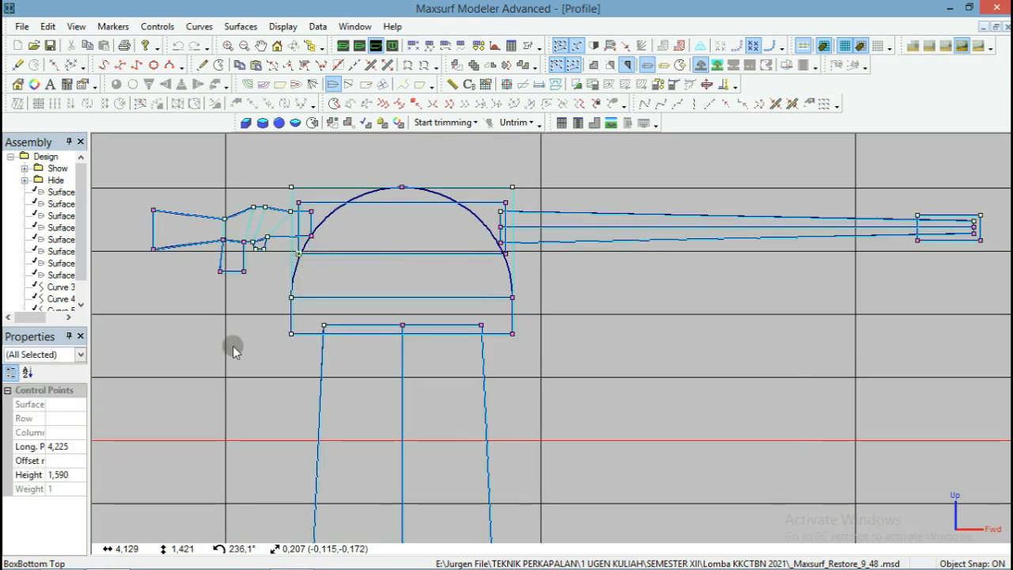
left_click(68, 475)
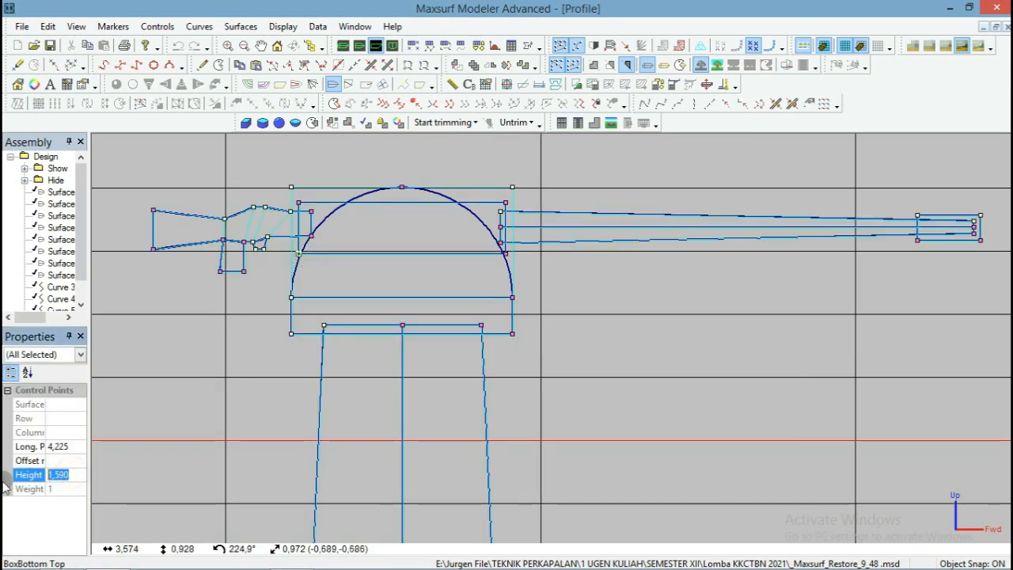
left_click(75, 446)
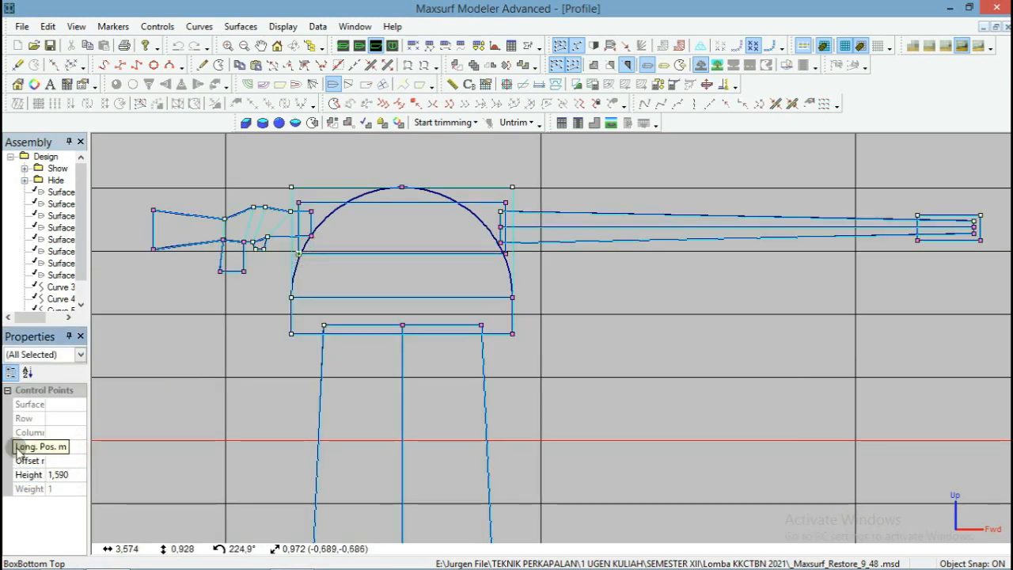
Retry rotating the complete gun with its stock, bracket and barrel surfaces in the reopened model.
left_click(636, 274)
left_click_drag(1004, 193, 115, 280)
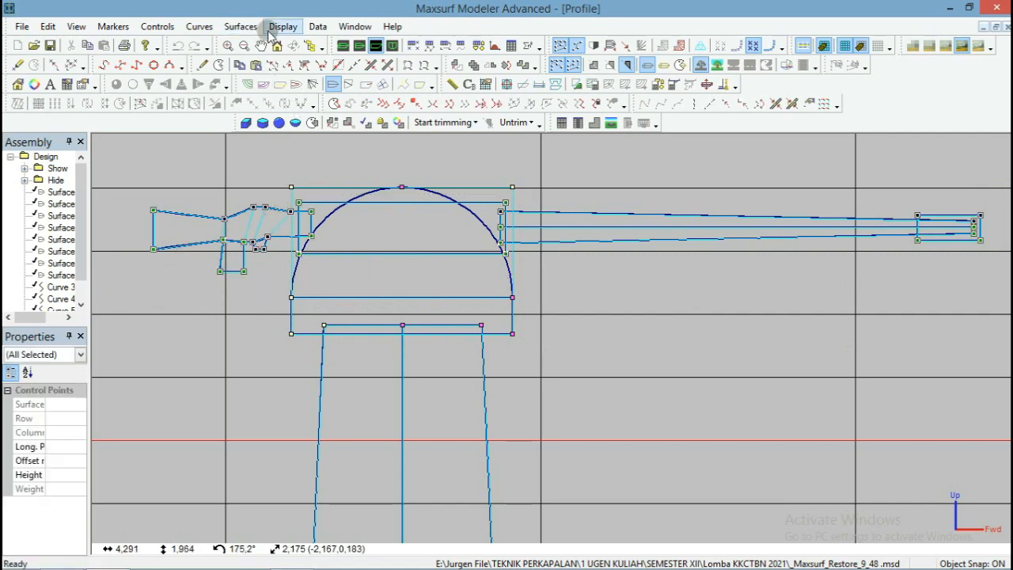
left_click(245, 27)
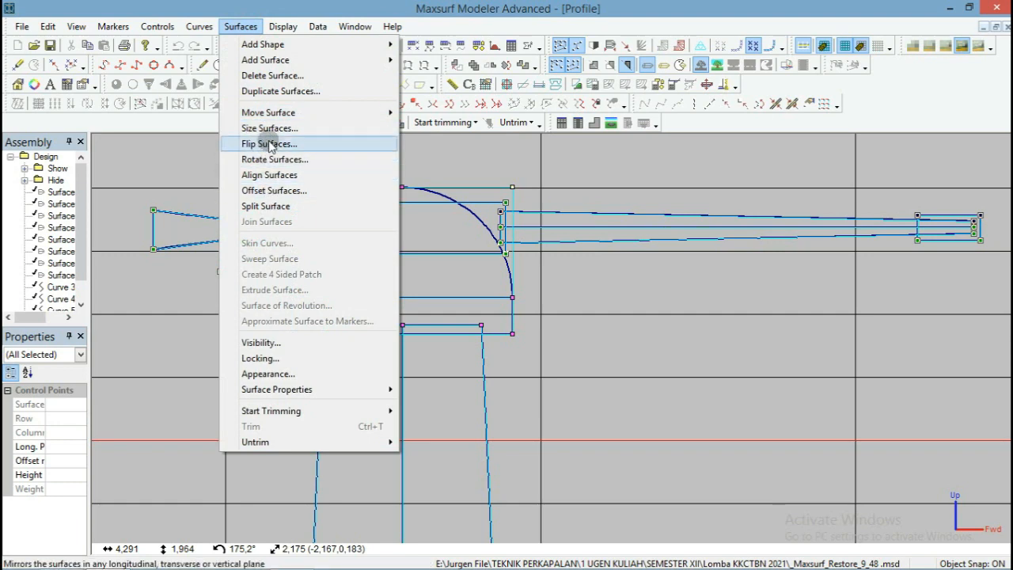
left_click(461, 271)
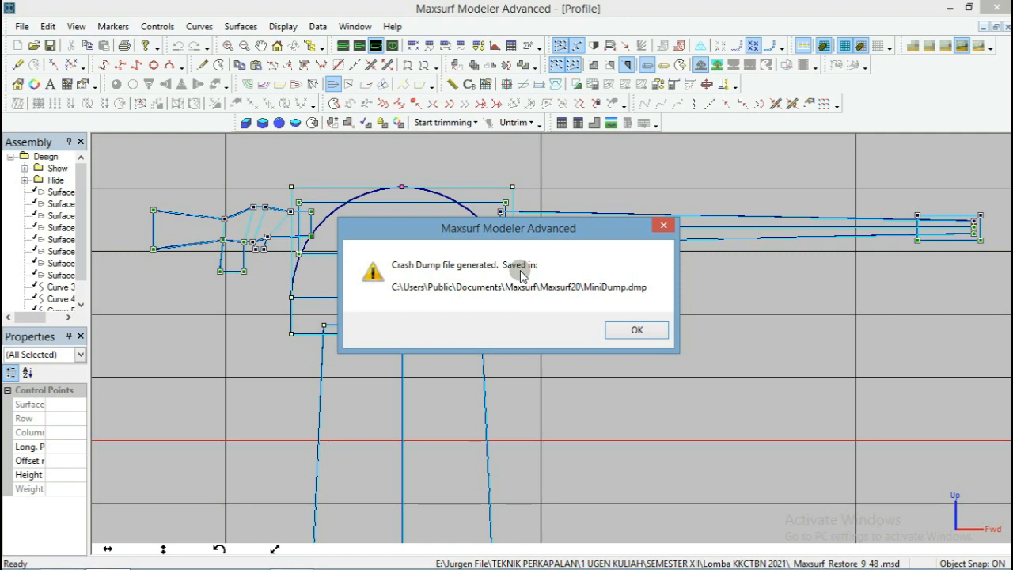
left_click(662, 226)
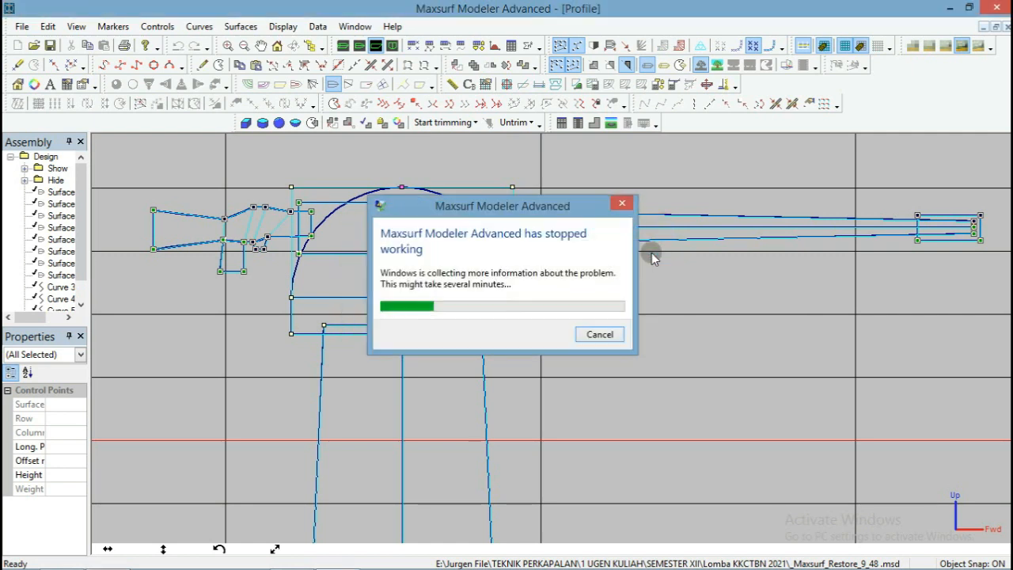
Dismiss the crash report, open the _Maxsurf_Restore_11_29 model from the Lomba KKCTBN 2021 folder and show the gun turret in the profile view.
left_click(599, 327)
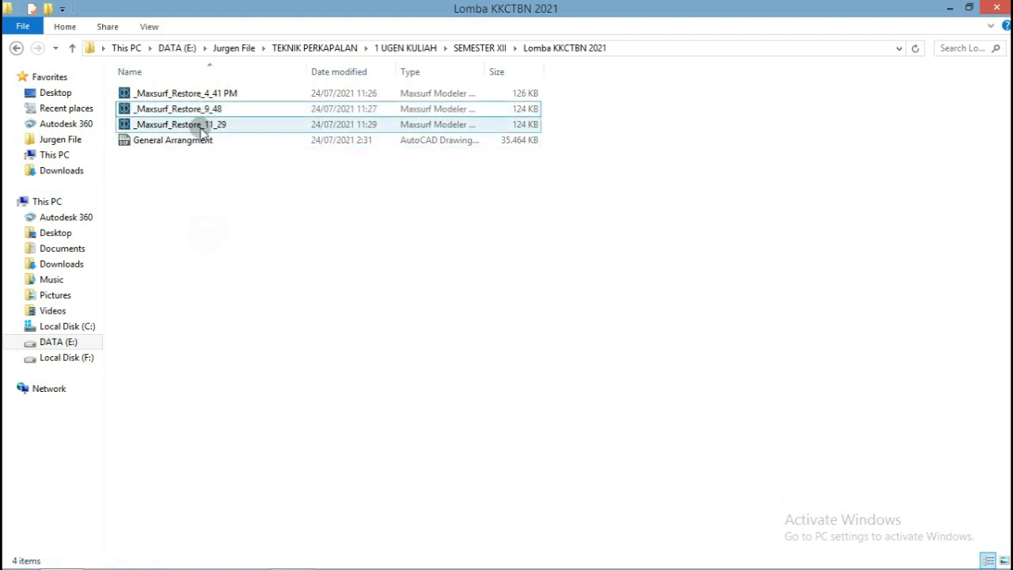
double_click(201, 124)
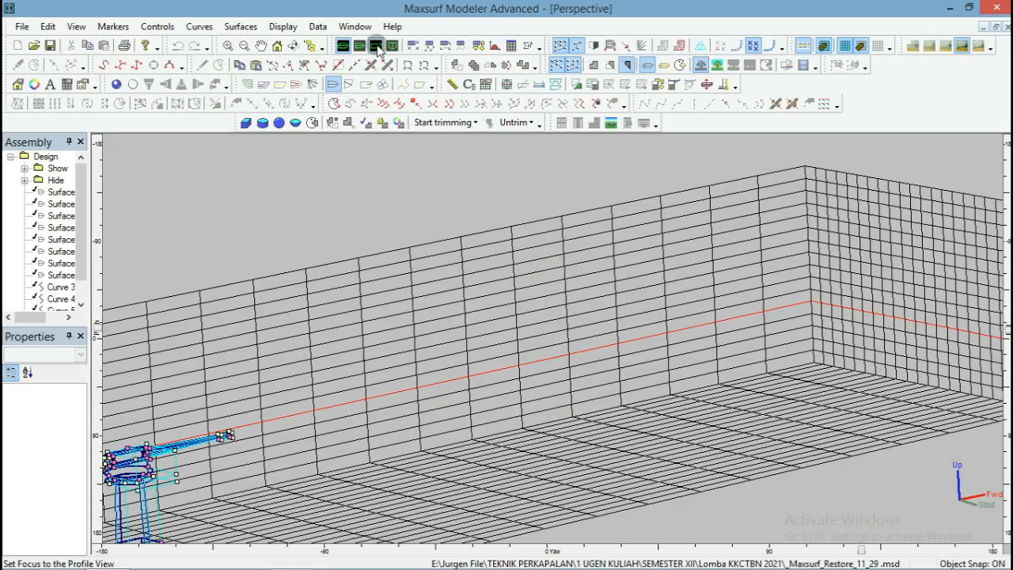
left_click(375, 45)
scroll(309, 332, "up", 5)
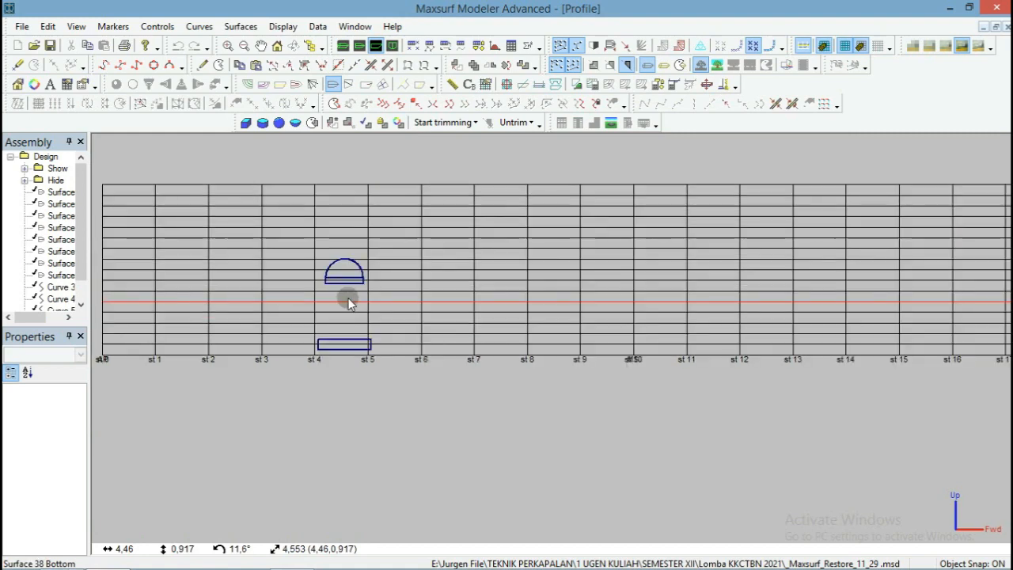
scroll(368, 289, "up", 2)
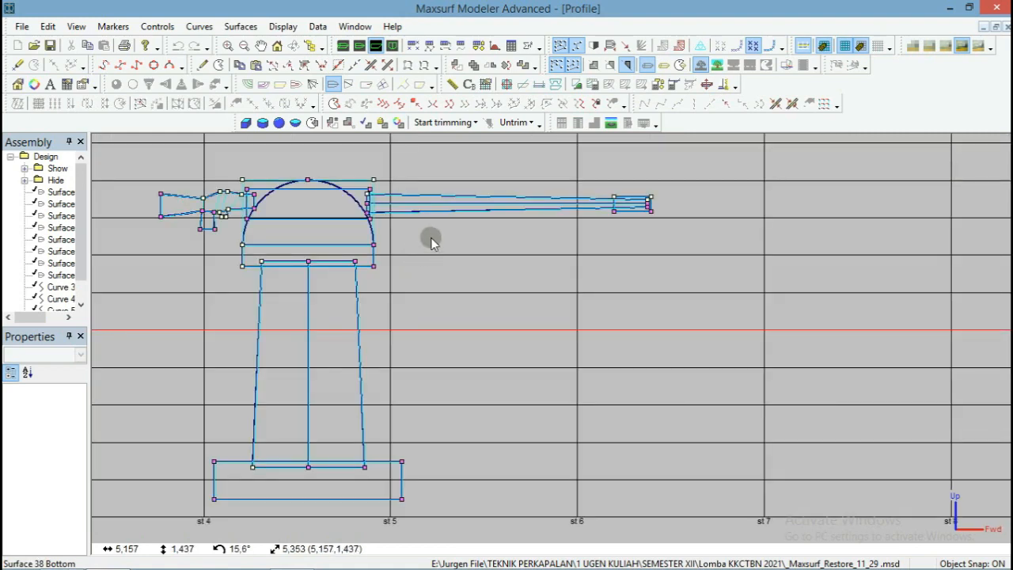
scroll(657, 211, "up", 1)
scroll(657, 209, "up", 2)
left_click(645, 198)
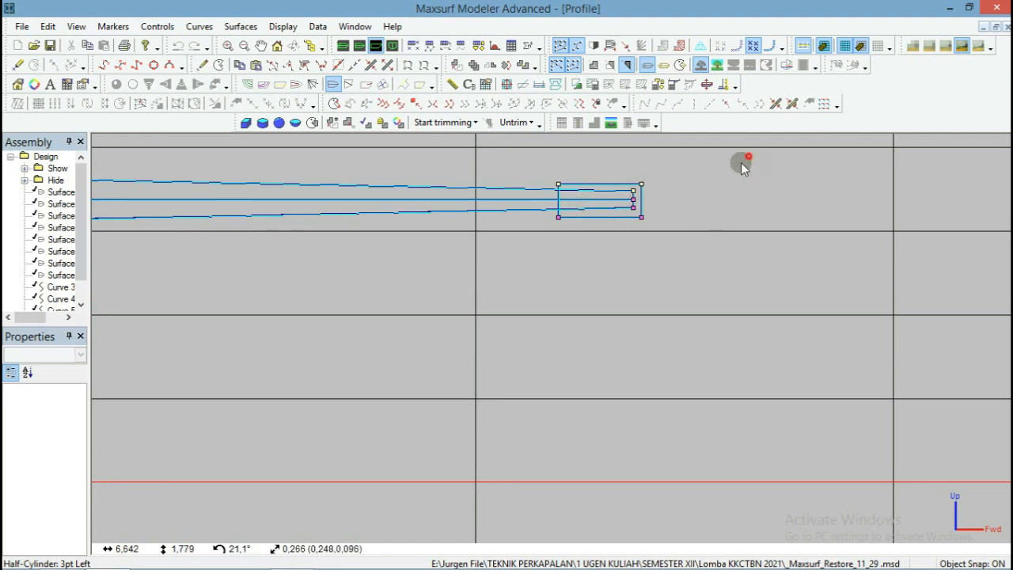
left_click_drag(741, 162, 755, 234)
scroll(821, 203, "up", 3)
scroll(821, 203, "down", 3)
scroll(307, 226, "up", 3)
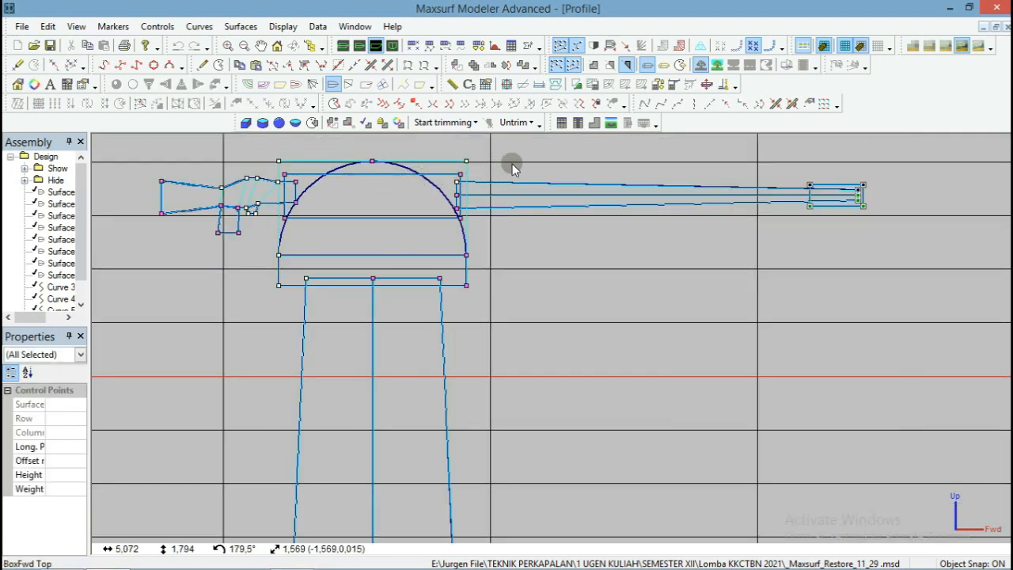
left_click(241, 329)
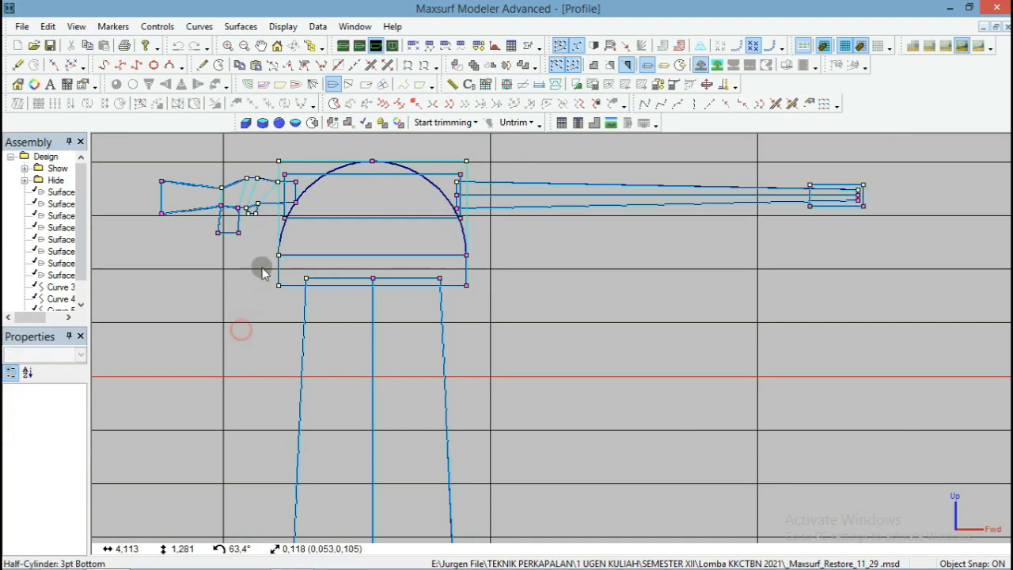
Read the longitudinal position and height of the gun bracket's lower aft corner point.
left_click(291, 214)
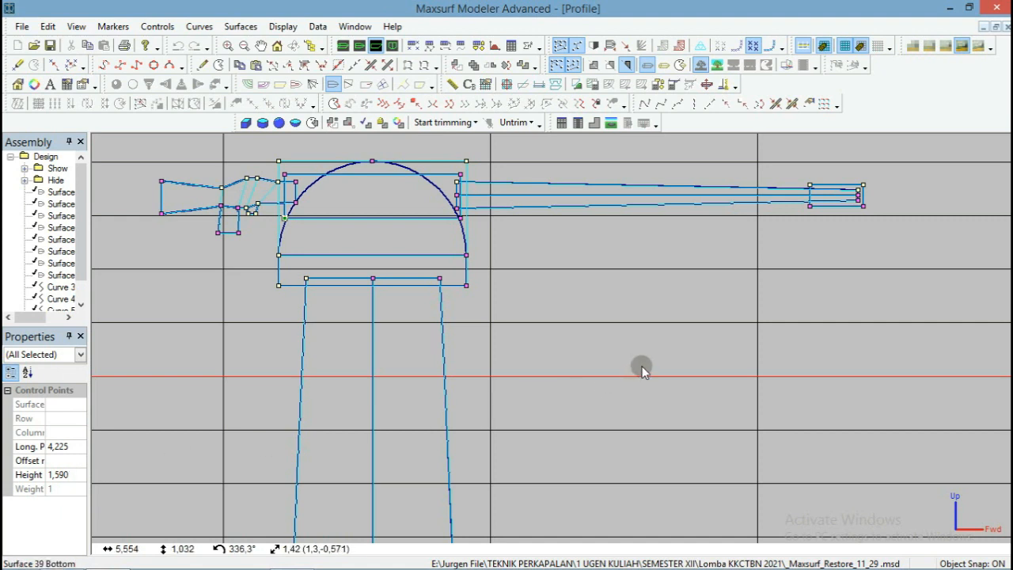
left_click(624, 319)
scroll(417, 223, "up", 3)
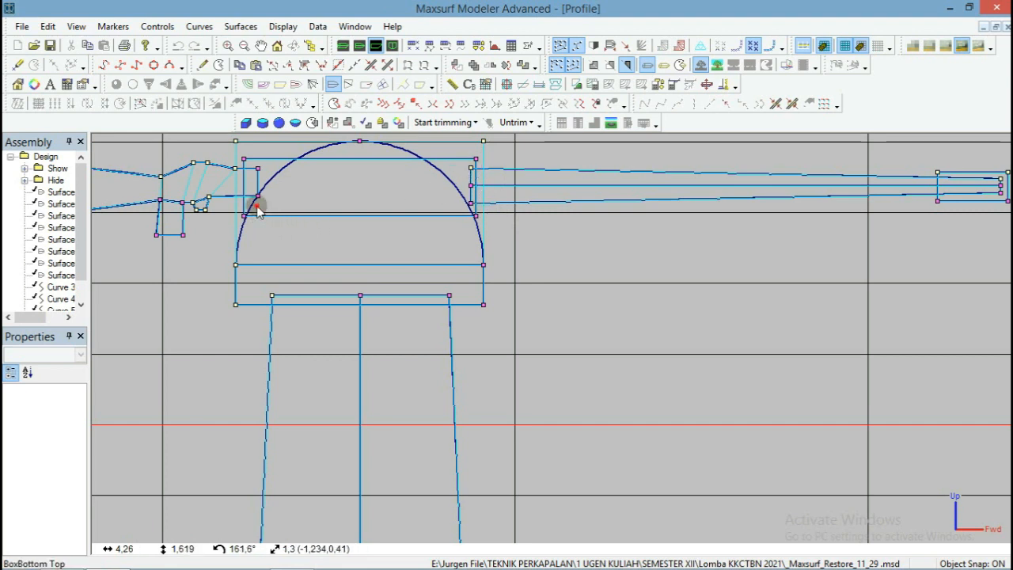
left_click_drag(258, 207, 218, 247)
left_click_drag(73, 445, 6, 461)
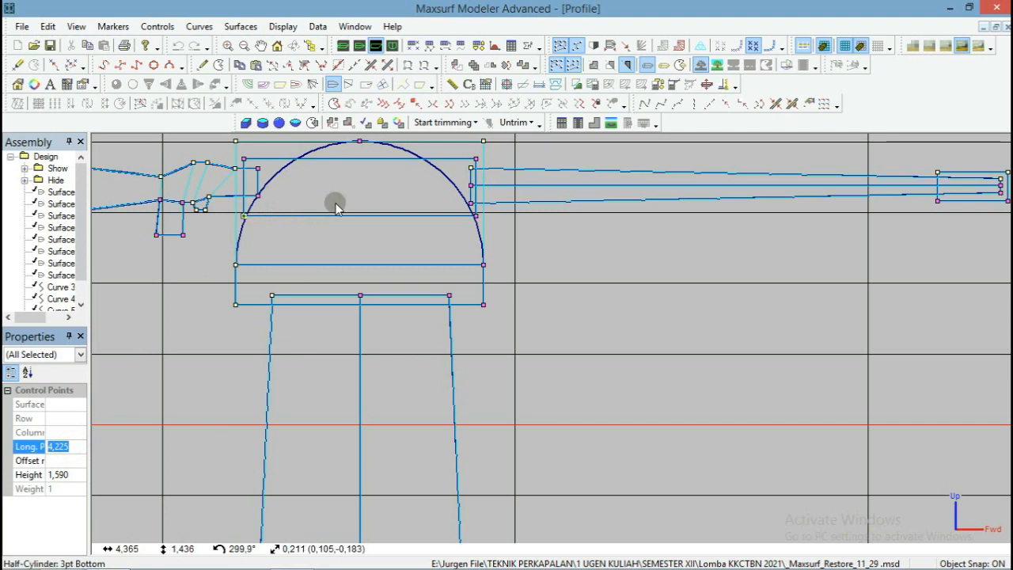
left_click(633, 280)
Rotate the complete gun's control points by -5 degrees pitch about the bracket's lower aft corner, with the longitudinal centre at 4,225 m.
scroll(443, 293, "down", 2)
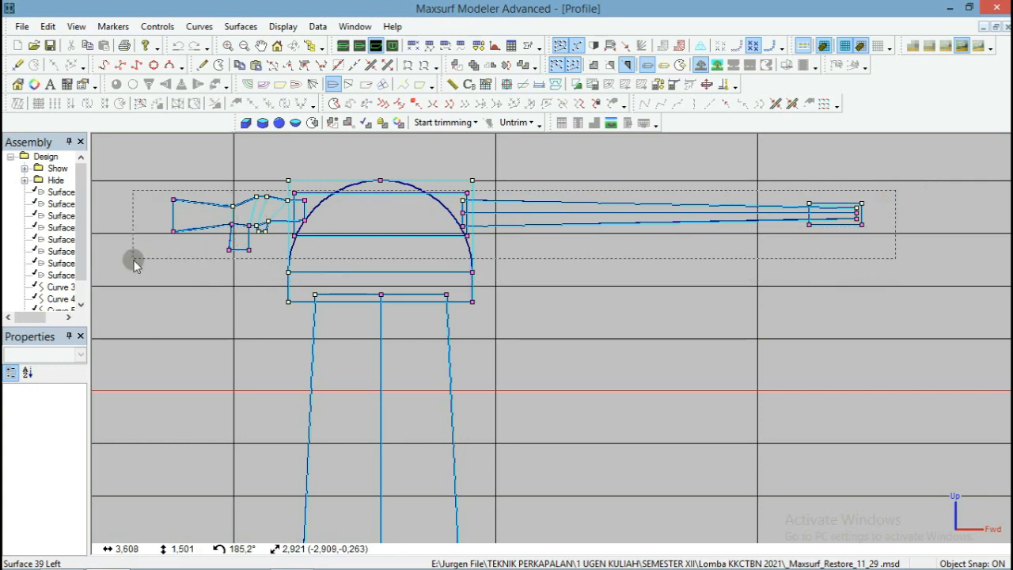
key("ctrl+a")
left_click(173, 28)
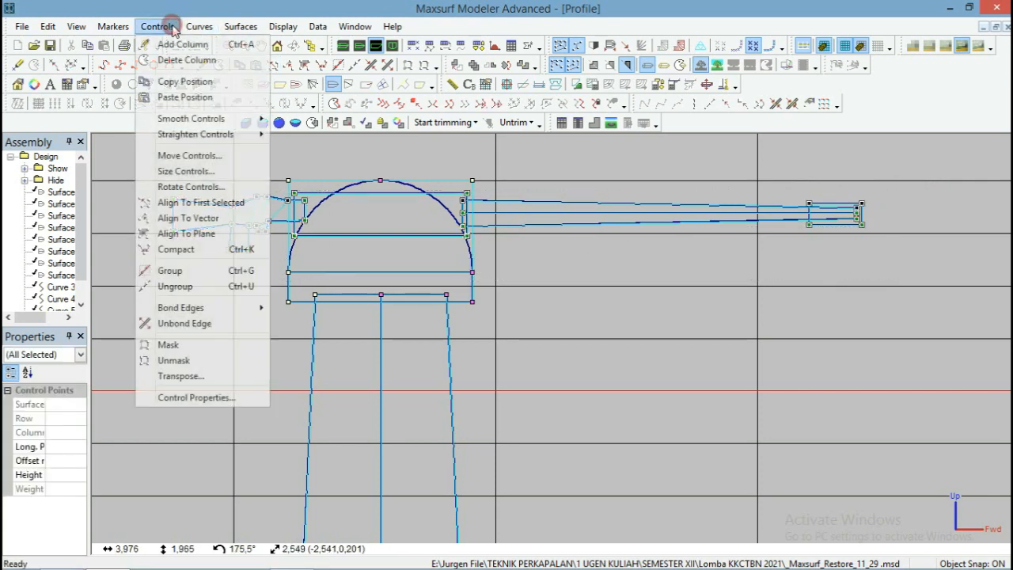
left_click(176, 187)
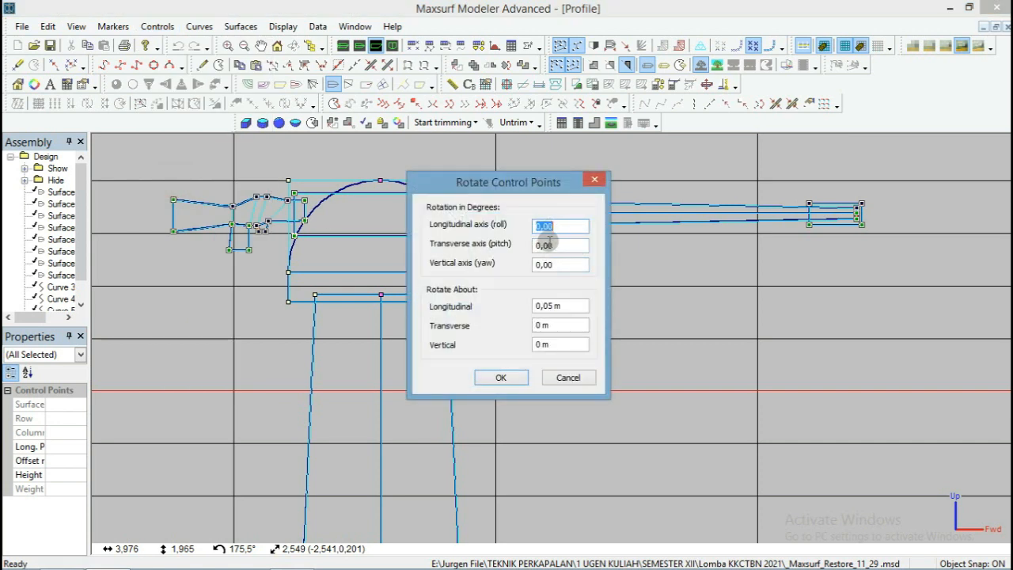
key("Tab")
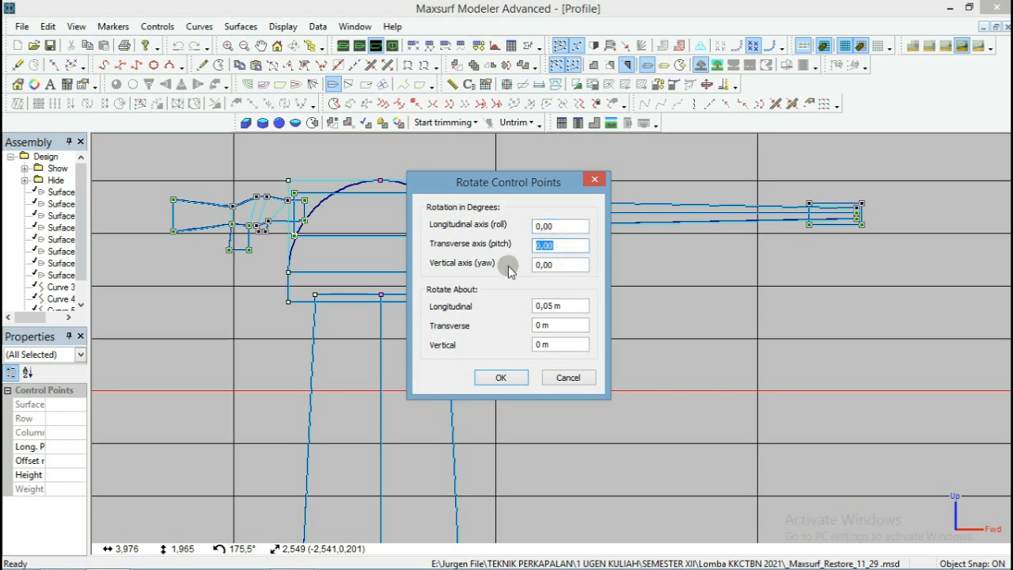
type("-5")
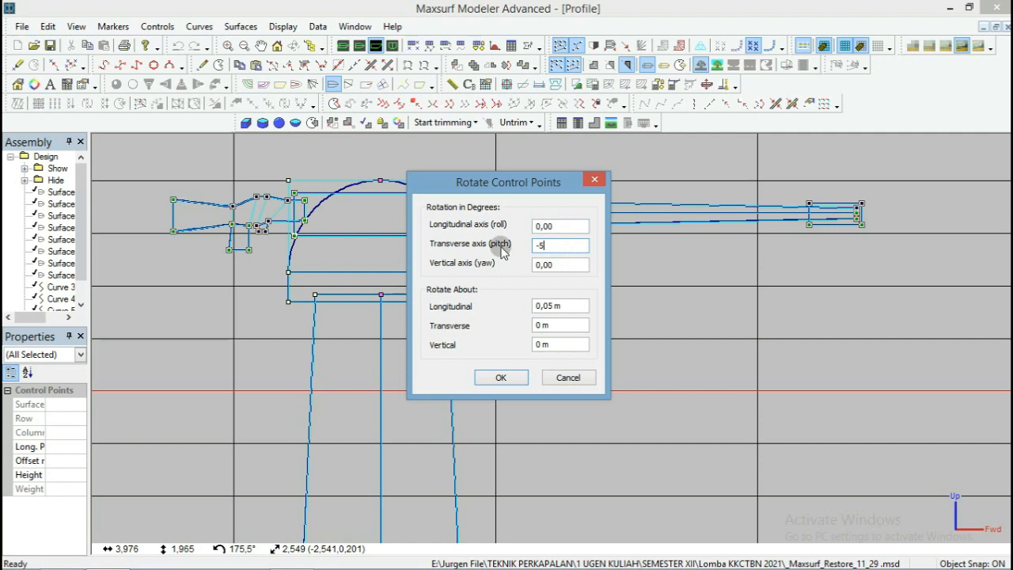
left_click_drag(551, 305, 533, 307)
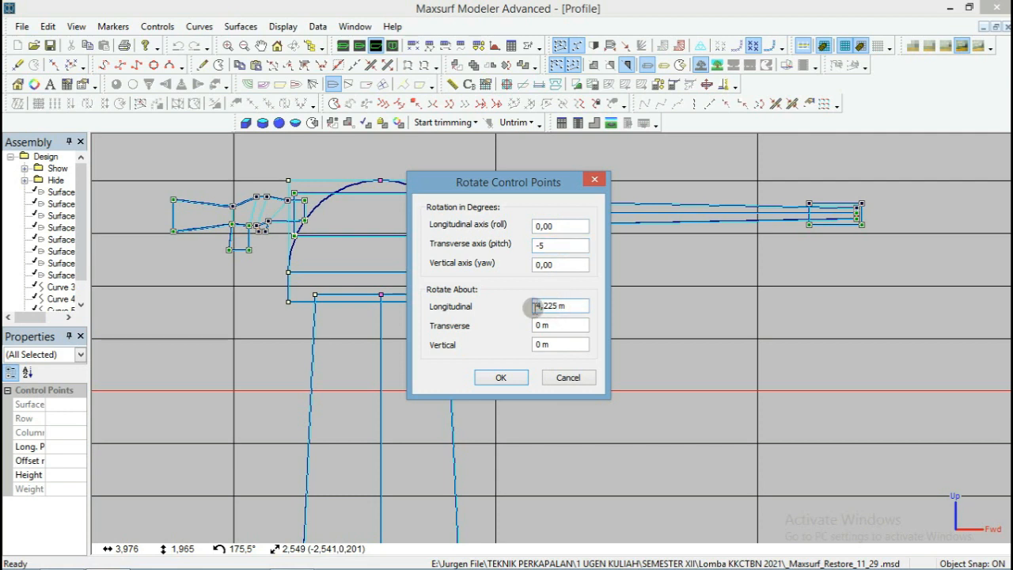
left_click(539, 327)
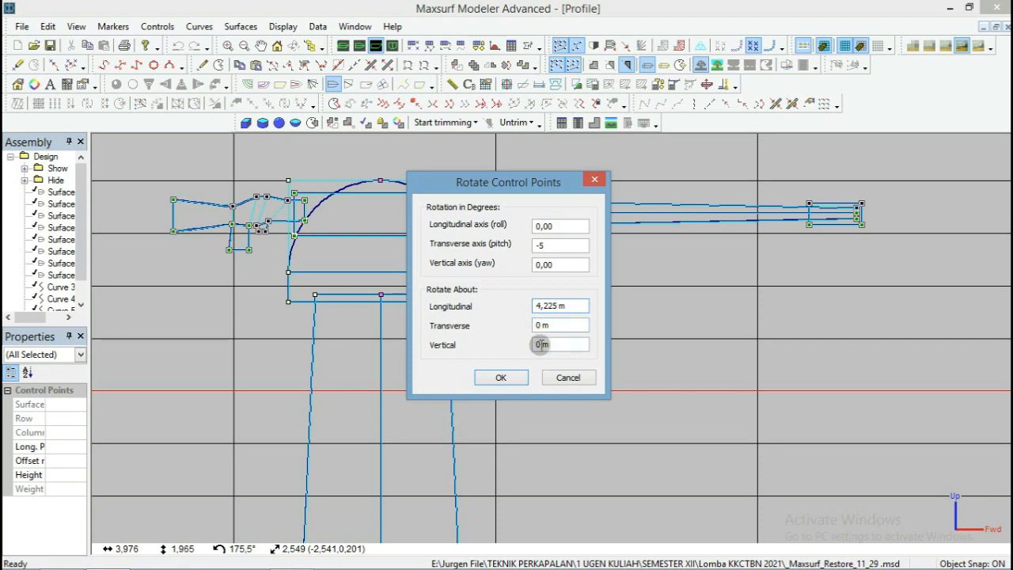
double_click(539, 344)
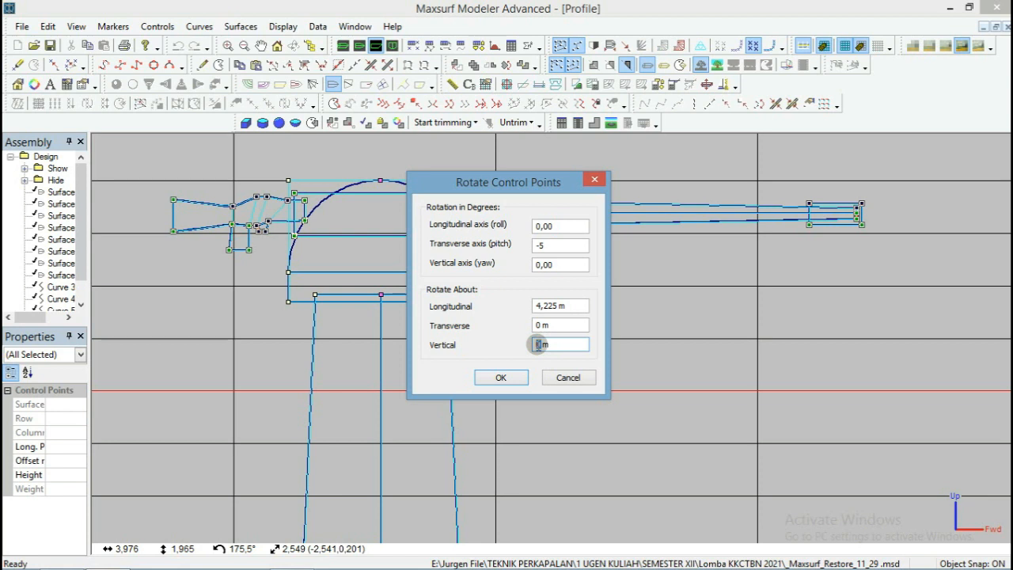
type("25")
left_click_drag(541, 346, 528, 344)
left_click(509, 378)
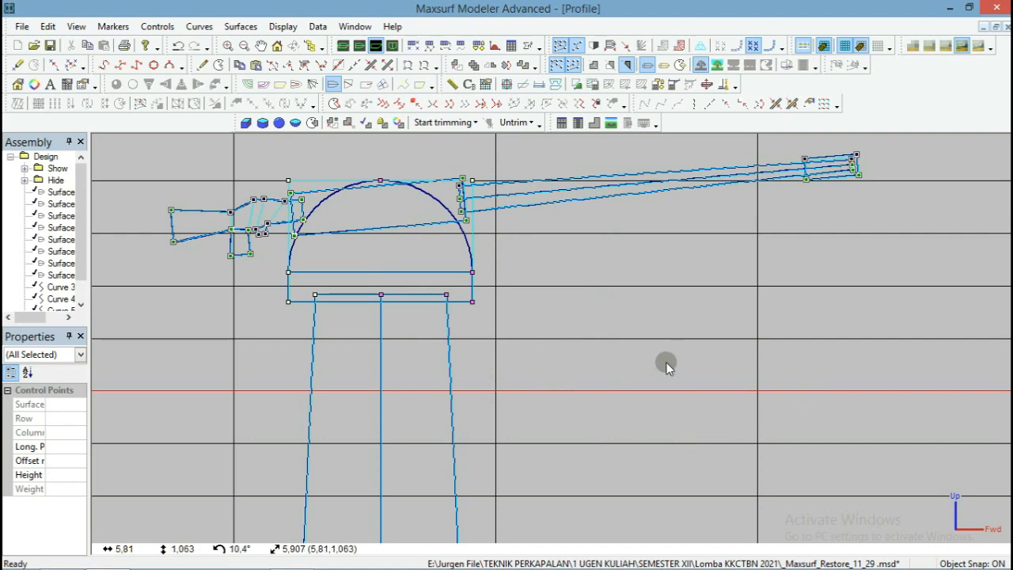
Move the complete rotated gun down by about 0,03 m on the turret in the profile view.
scroll(296, 265, "up", 1)
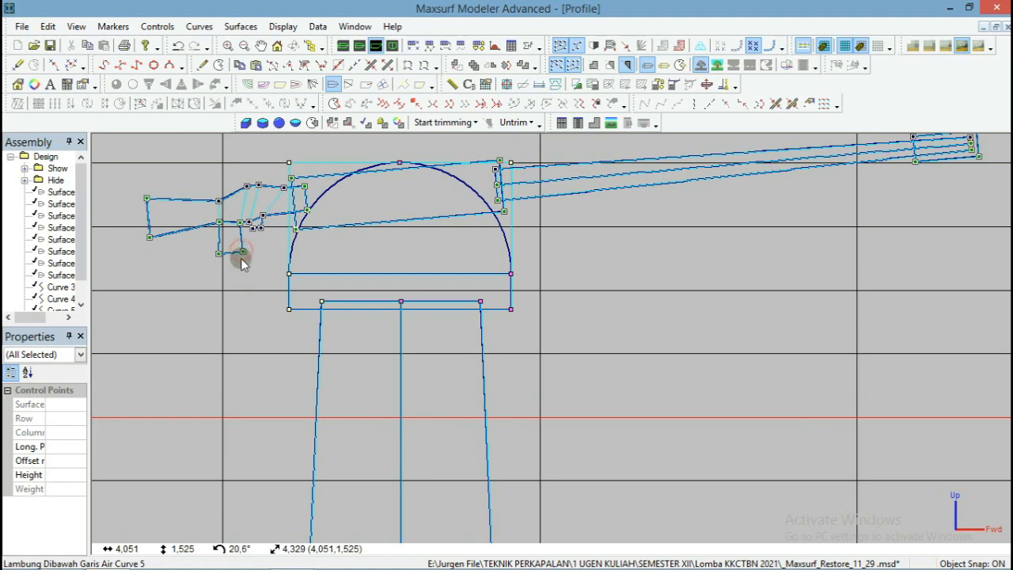
left_click_drag(239, 255, 242, 262)
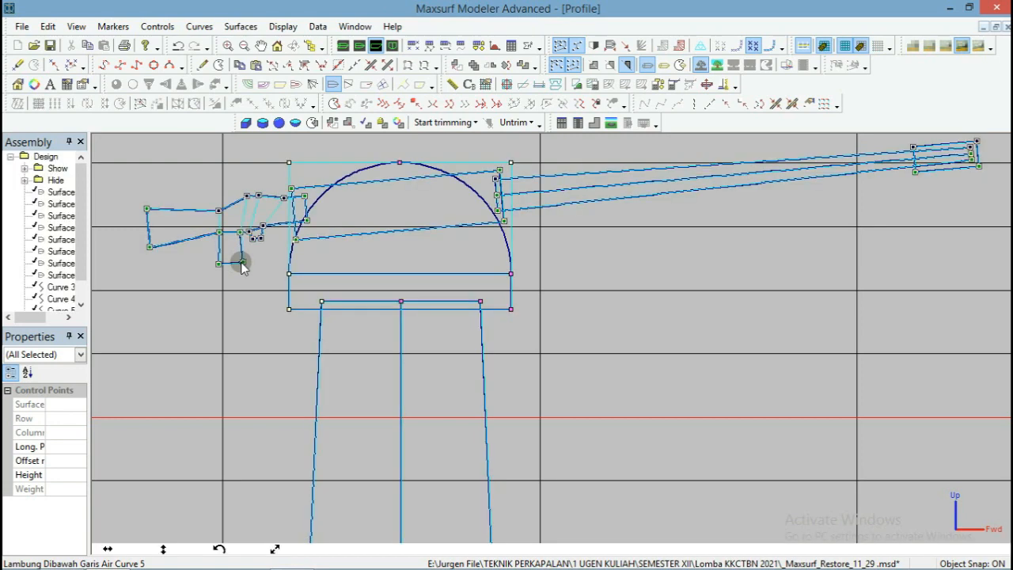
scroll(749, 255, "down", 3)
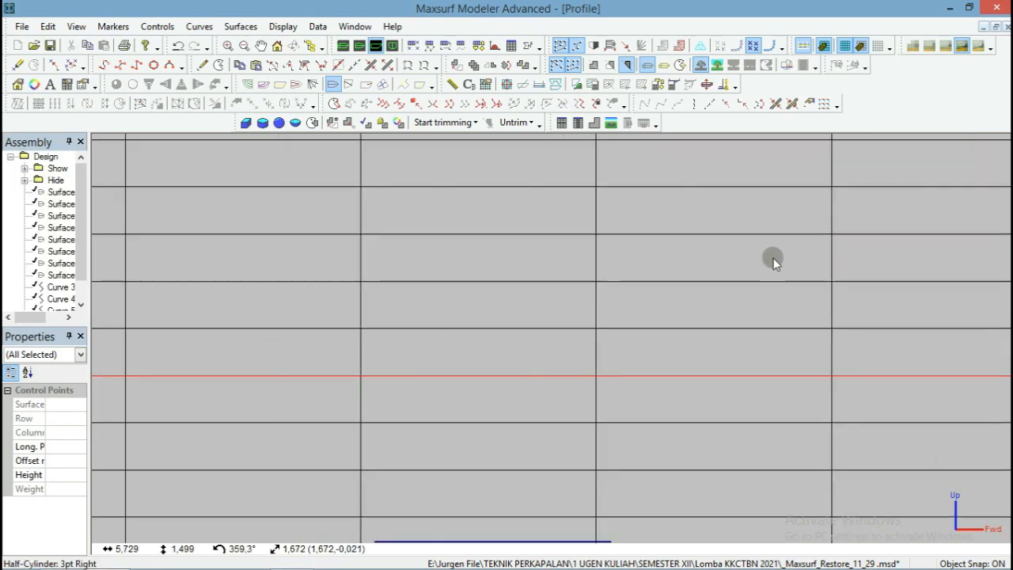
scroll(752, 269, "down", 3)
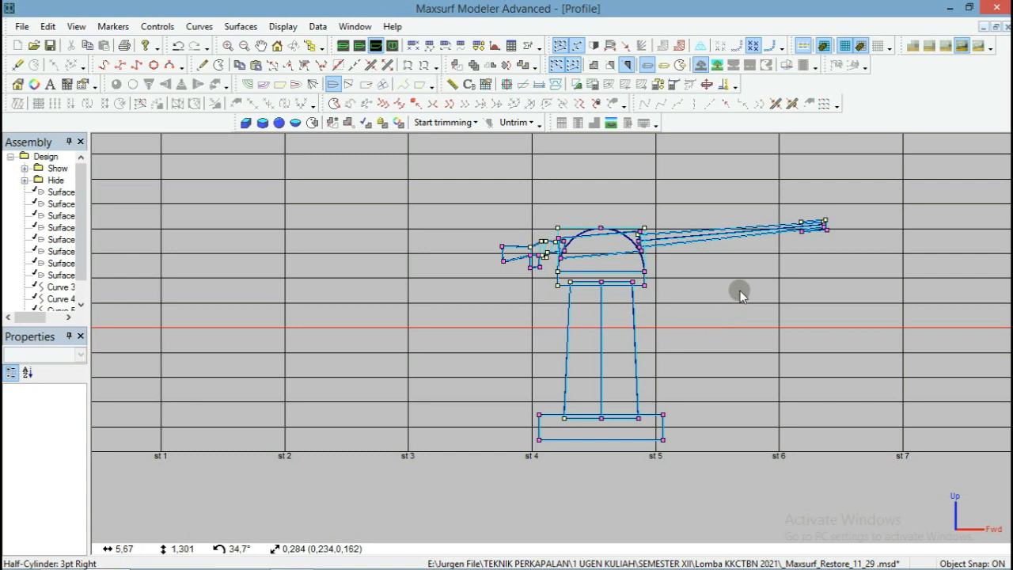
scroll(846, 212, "up", 2)
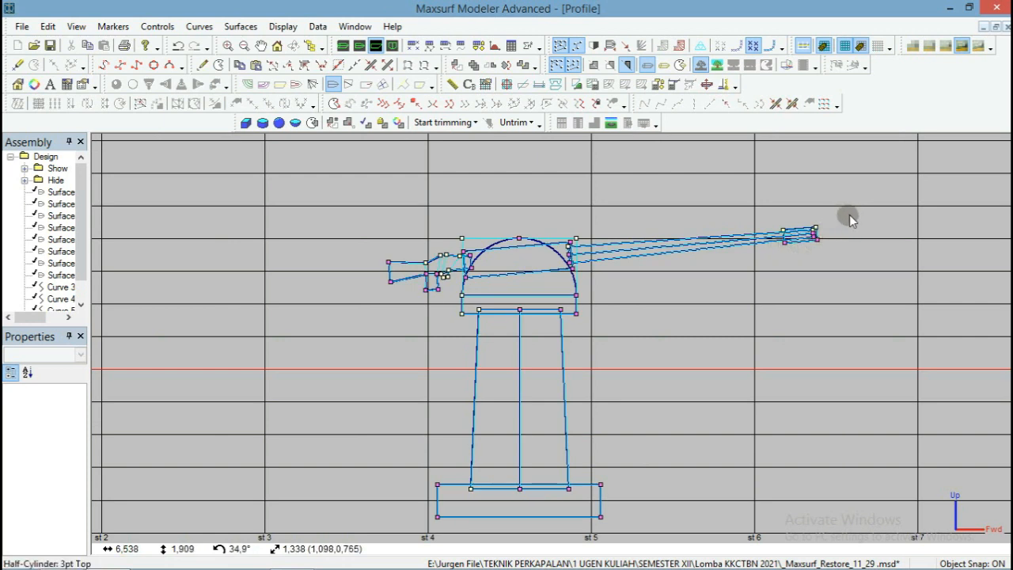
left_click_drag(854, 205, 829, 219)
scroll(776, 236, "up", 1)
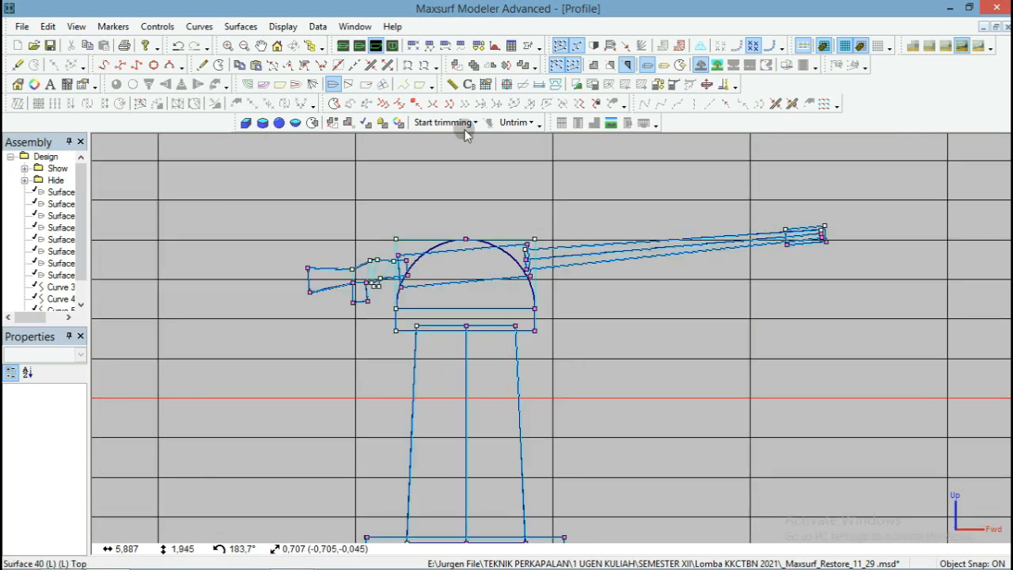
Show the turret in the perspective view with rendered surfaces and examine the tilted gun.
left_click(343, 47)
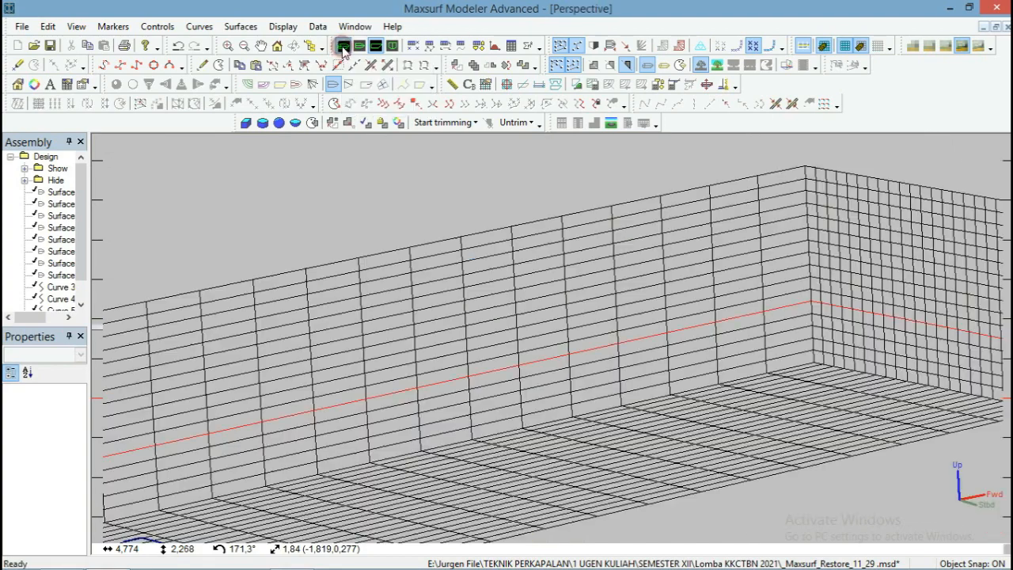
scroll(490, 330, "down", 4)
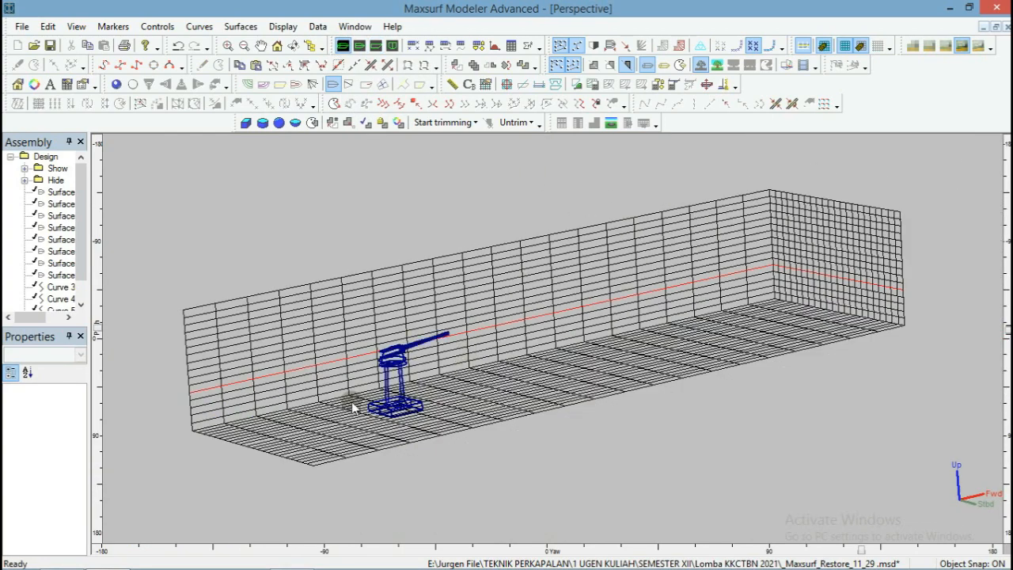
scroll(361, 389, "up", 6)
left_click(117, 85)
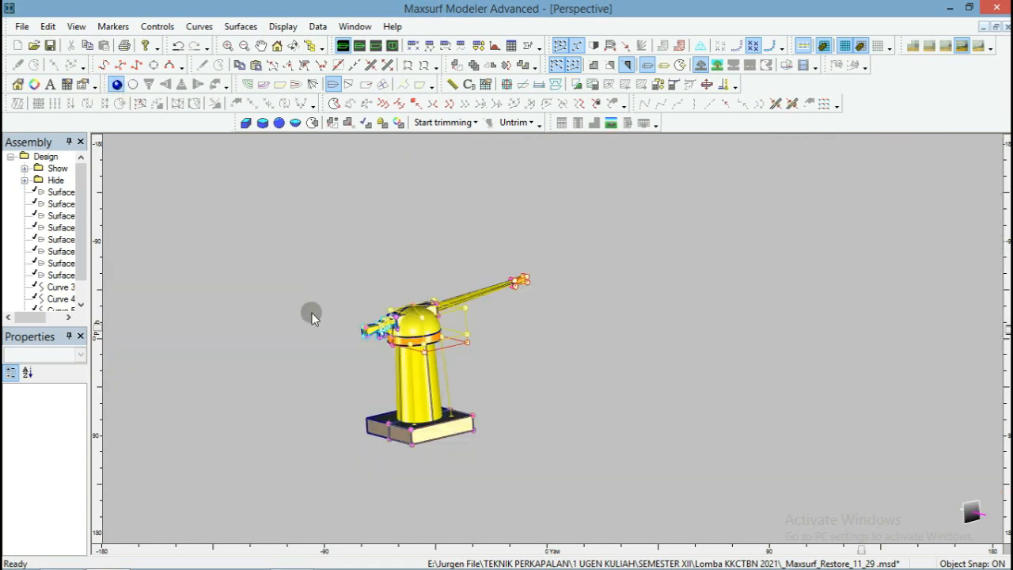
scroll(427, 447, "up", 3)
left_click_drag(419, 370, 374, 225)
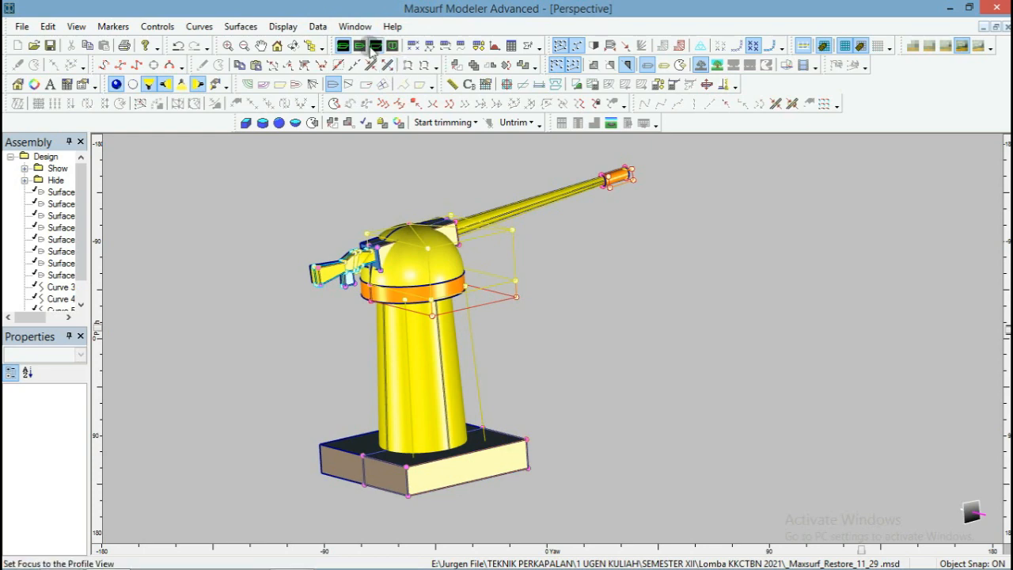
Delete all four leftover curves from the Curves table and show the rendered turret in the perspective view.
left_click(376, 46)
scroll(598, 156, "down", 3)
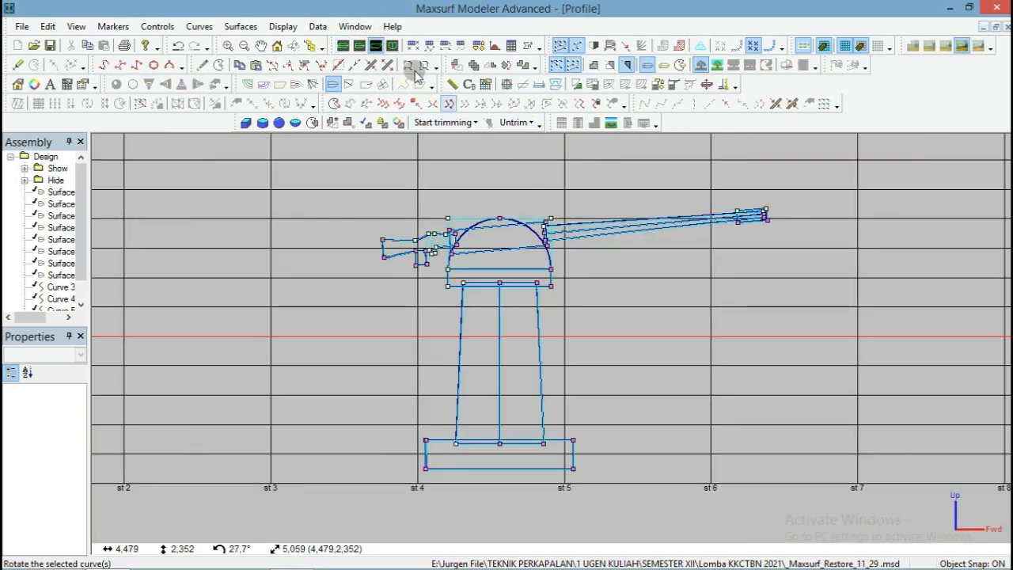
left_click(461, 45)
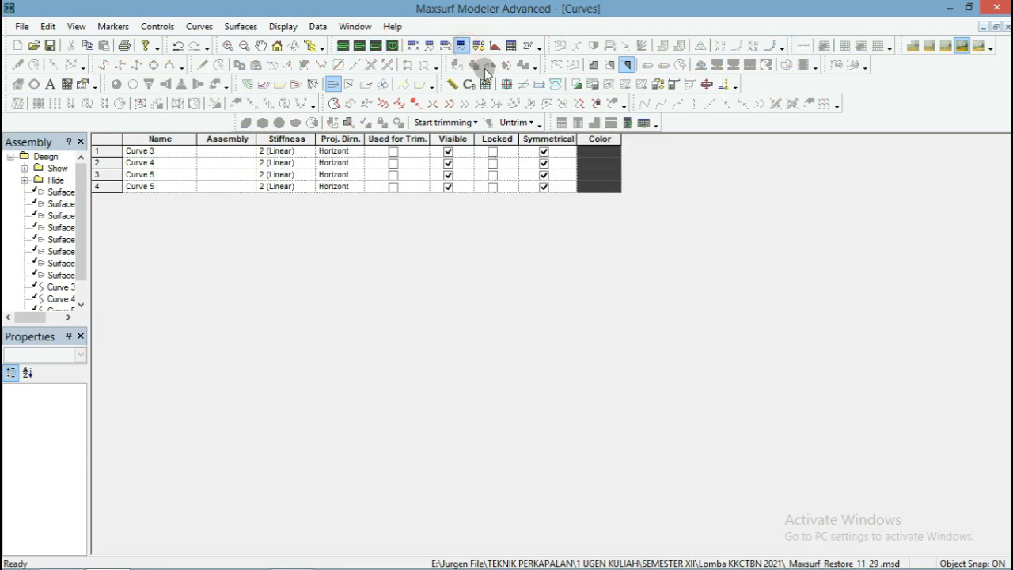
left_click(111, 143)
key("Delete")
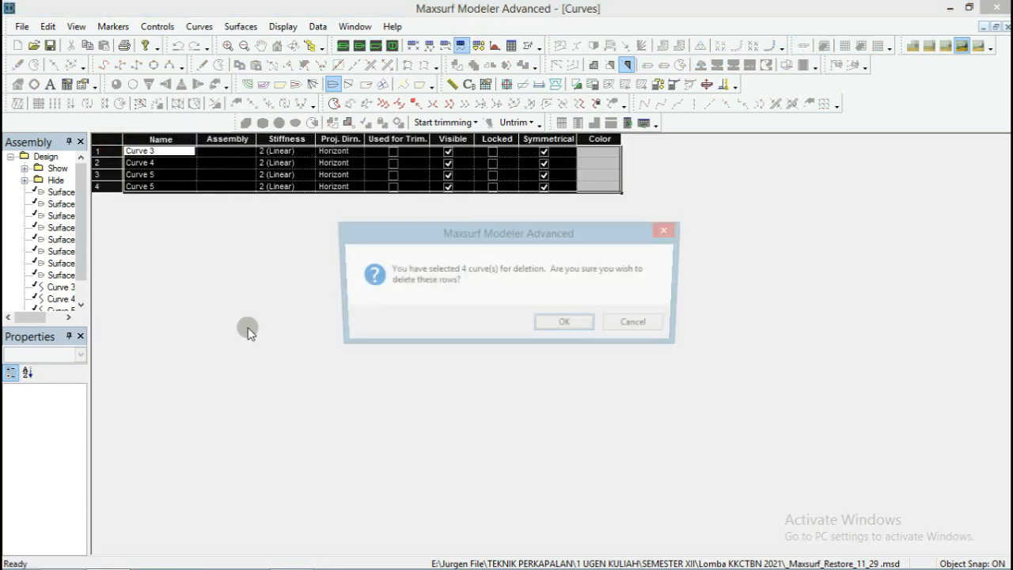
key("Return")
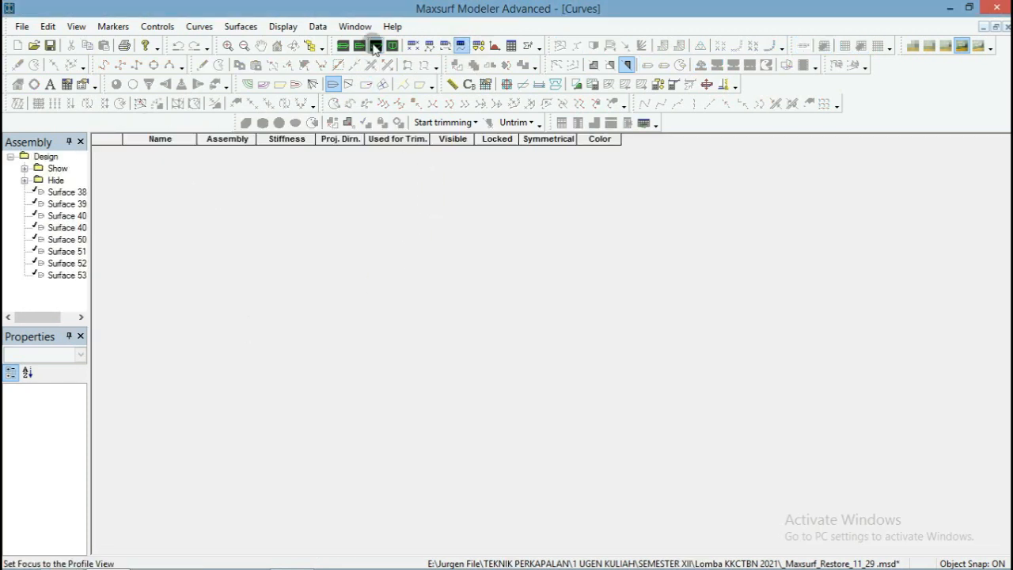
left_click(376, 46)
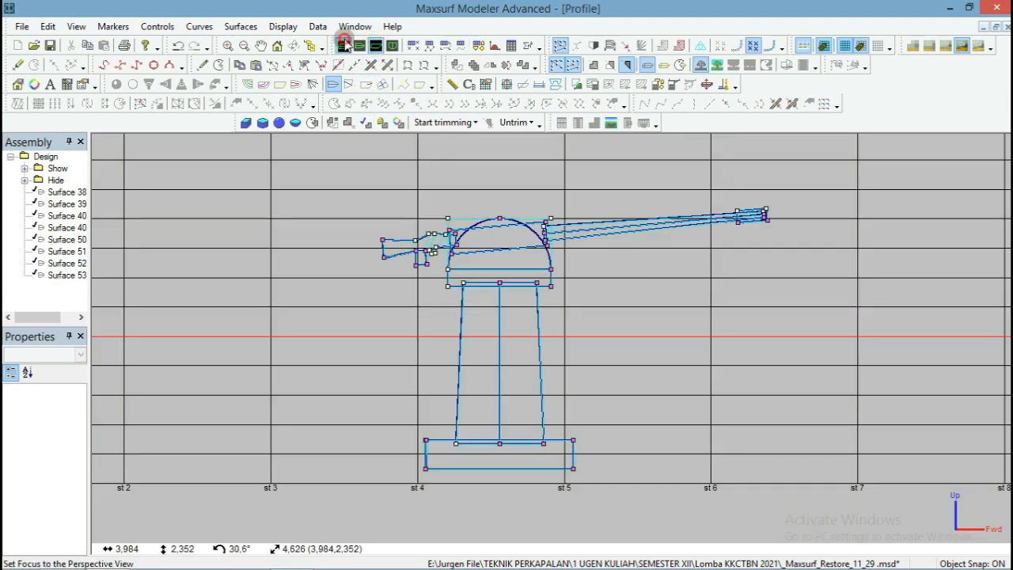
left_click(342, 45)
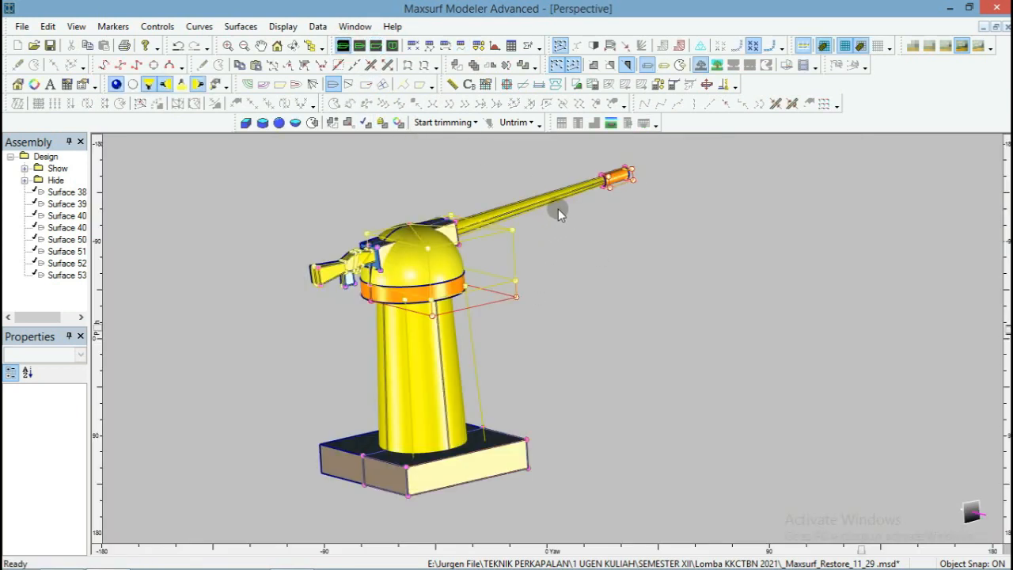
In the profile view, move the complete gun's control points slightly aft from the bracket's lower aft corner, toward the dome outline.
scroll(676, 260, "down", 2)
scroll(523, 317, "up", 8)
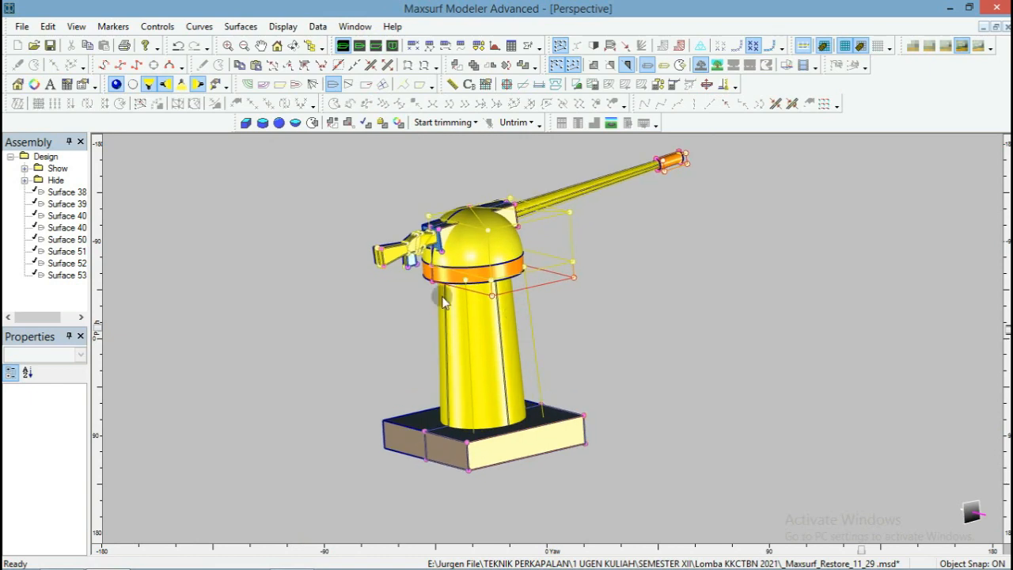
scroll(401, 224, "up", 5)
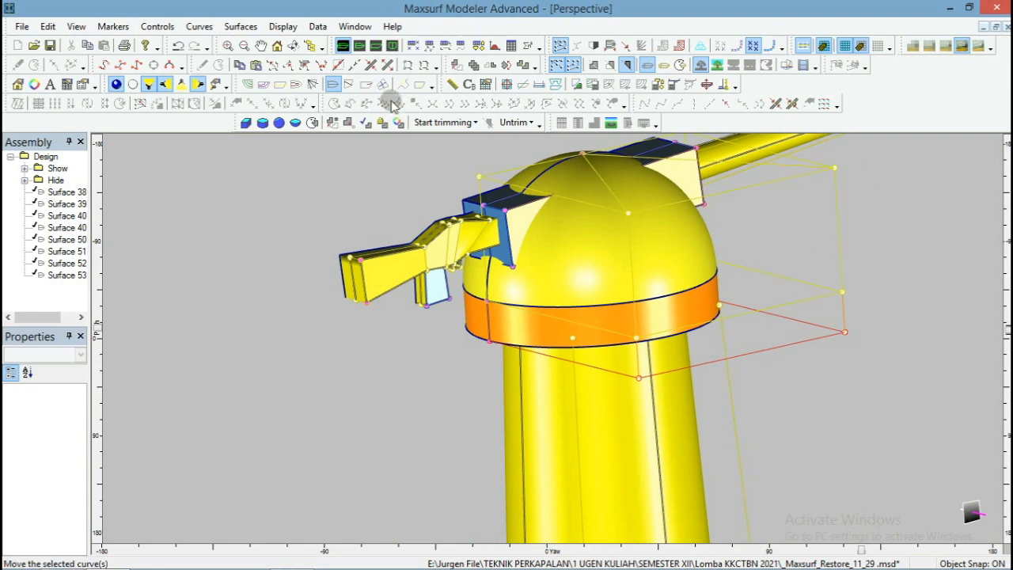
left_click(373, 47)
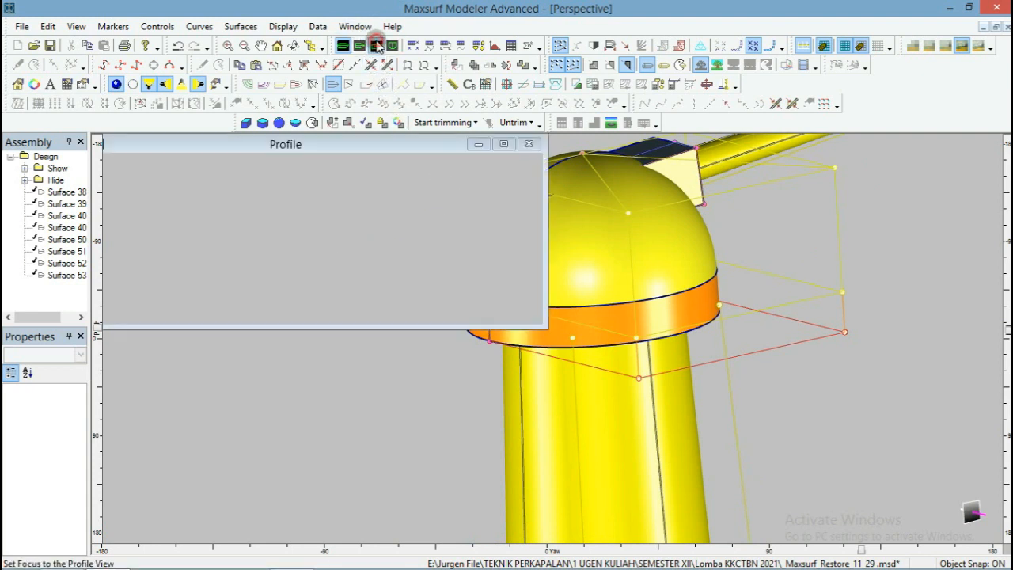
left_click_drag(809, 167, 536, 235)
scroll(536, 236, "up", 1)
scroll(544, 238, "up", 4)
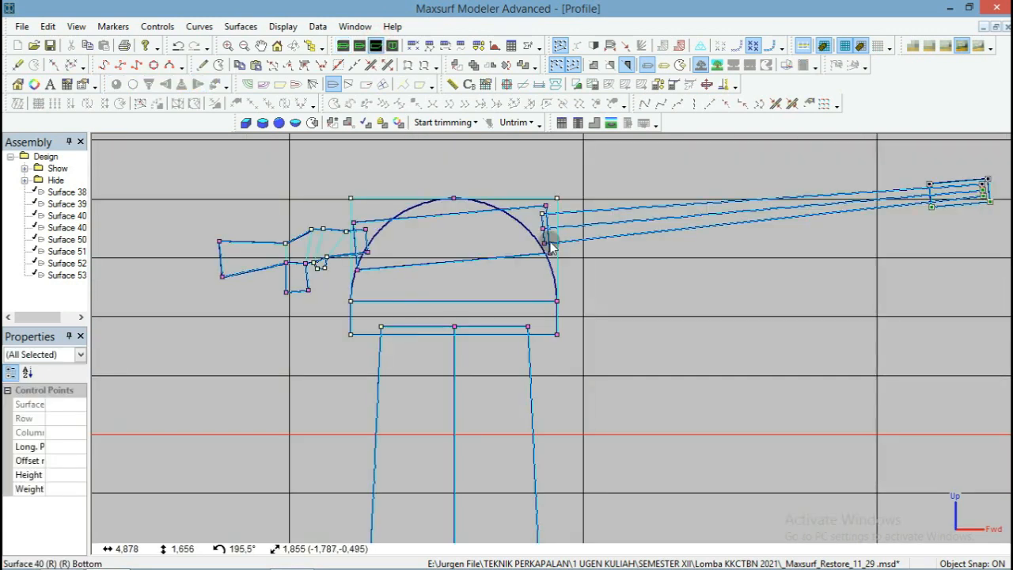
scroll(544, 241, "up", 2)
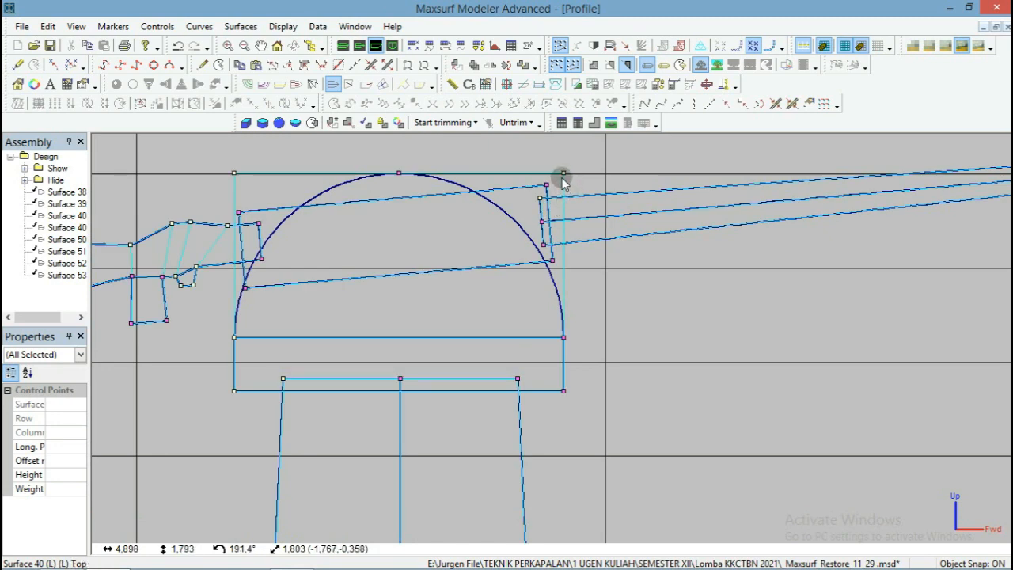
scroll(812, 252, "down", 5)
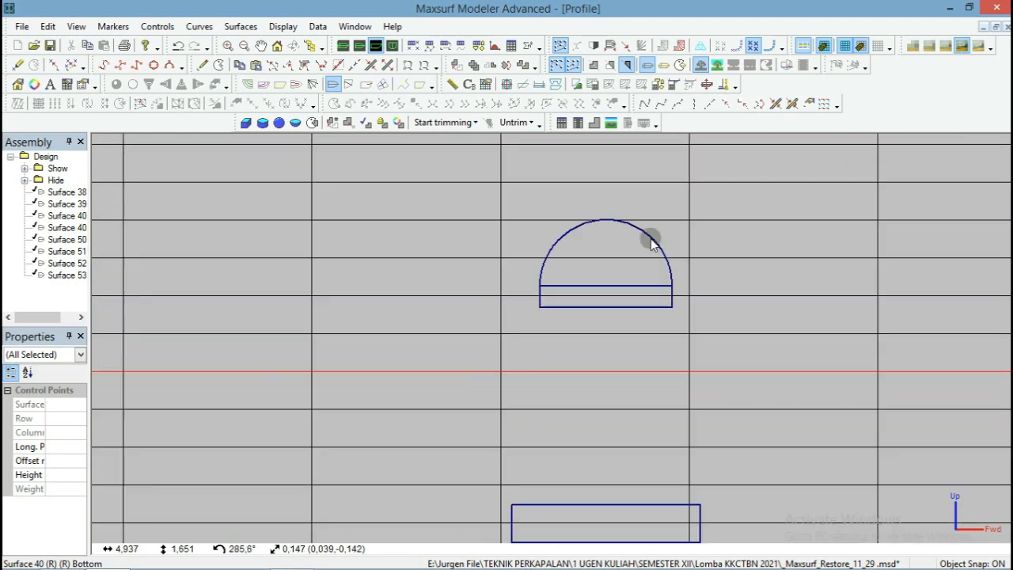
scroll(551, 230, "up", 2)
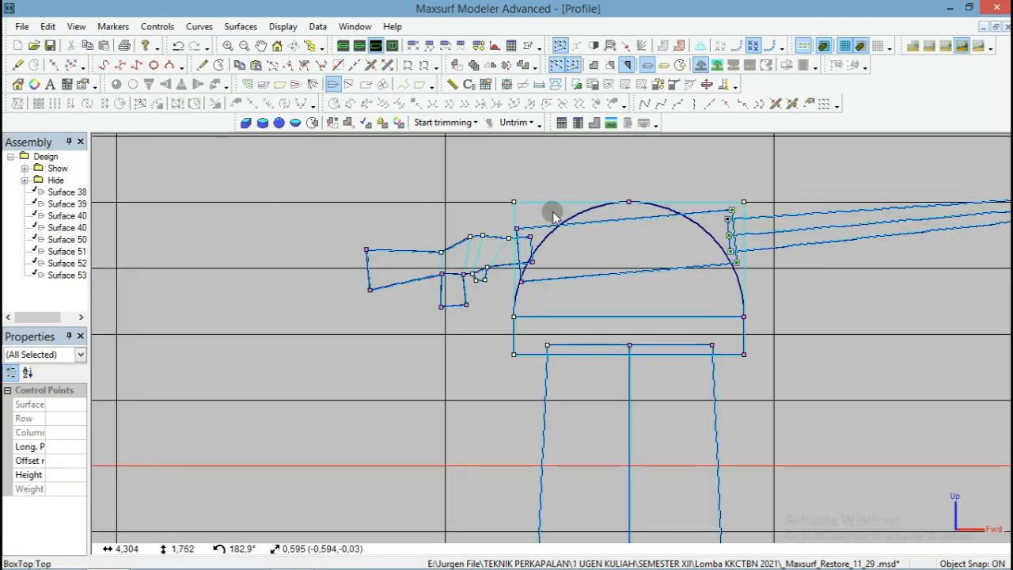
left_click_drag(551, 212, 348, 309)
scroll(520, 260, "up", 1)
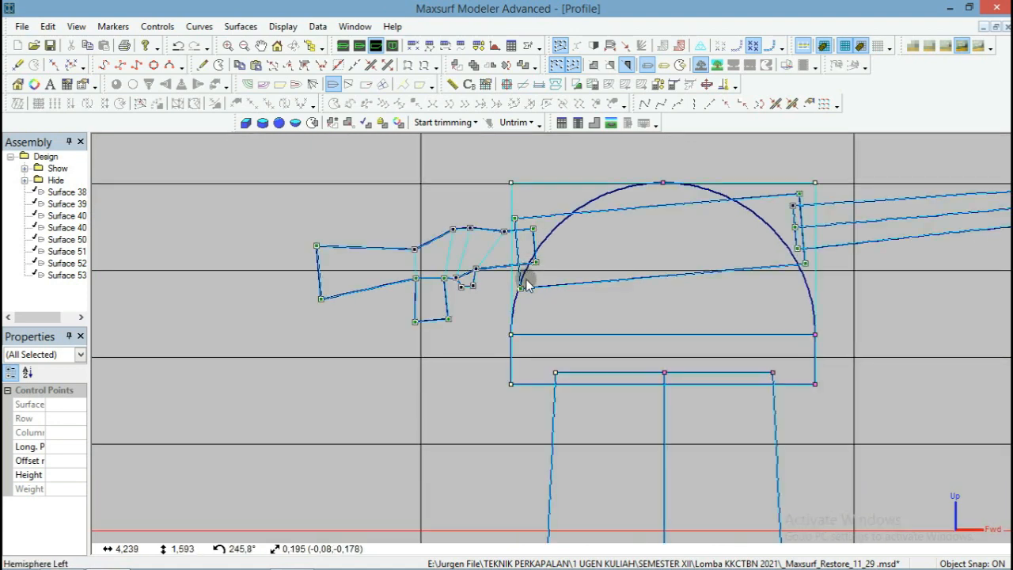
scroll(524, 283, "up", 2)
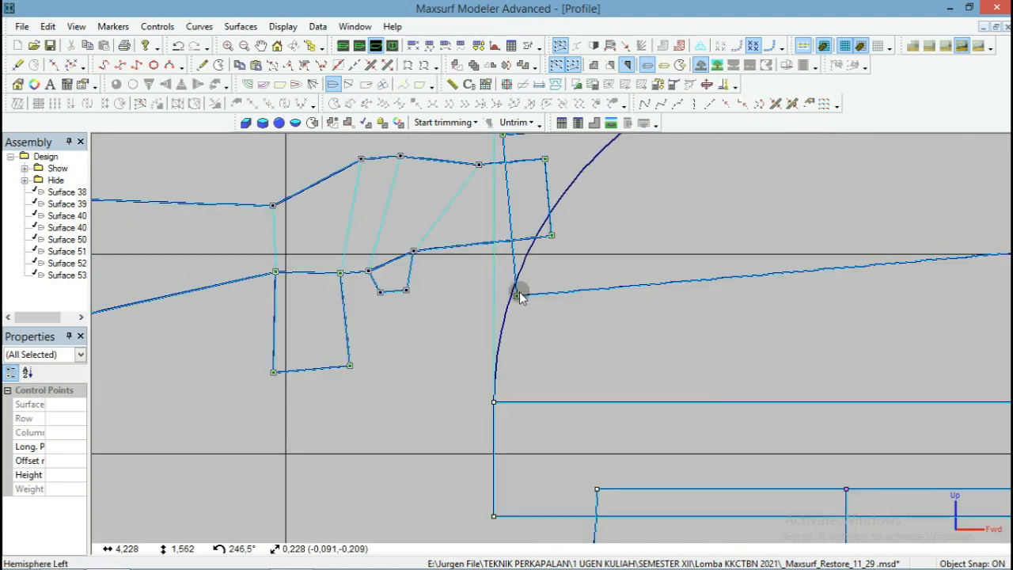
left_click_drag(515, 296, 505, 296)
scroll(434, 285, "down", 1)
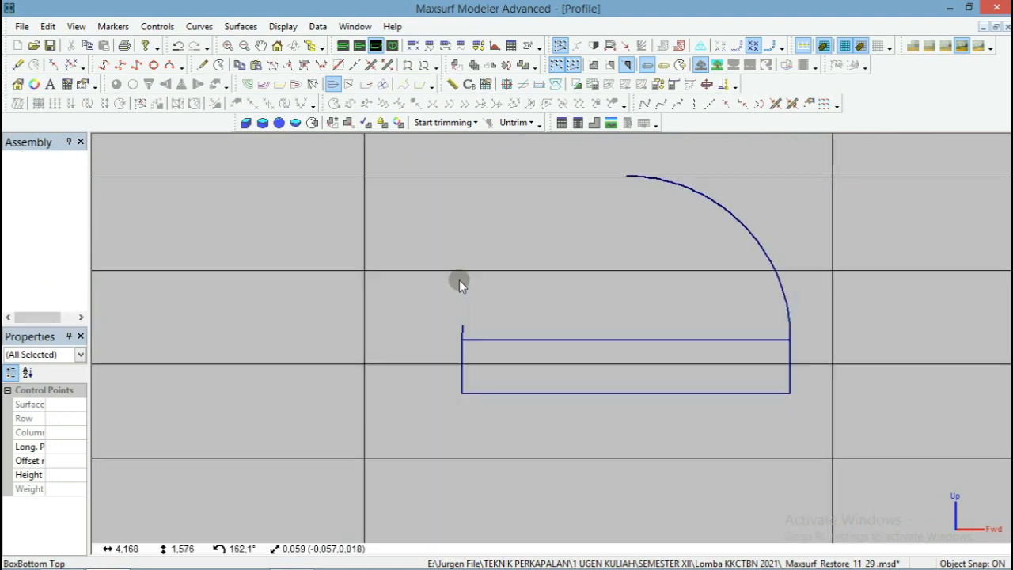
scroll(614, 192, "down", 1)
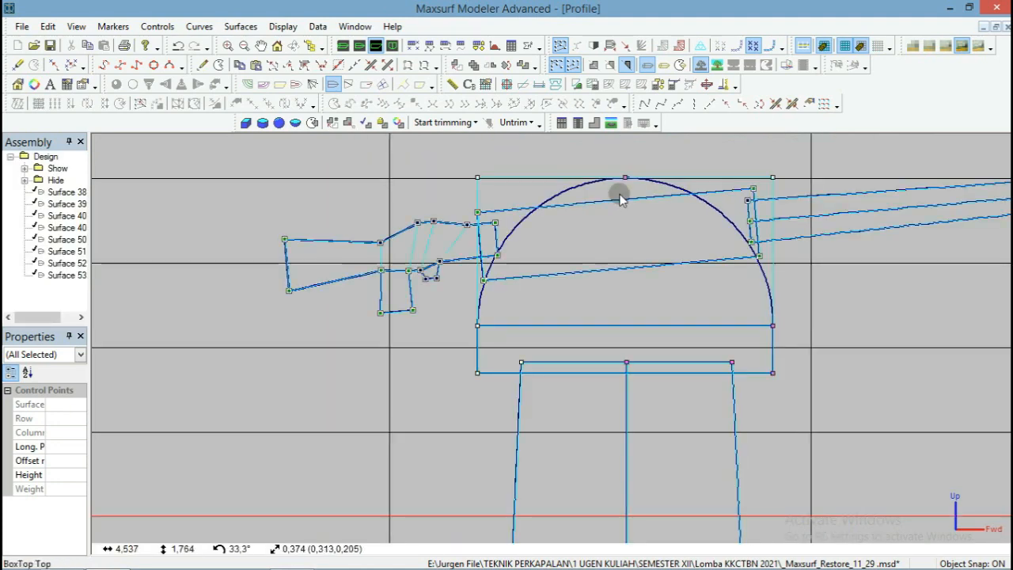
left_click(692, 173)
scroll(590, 207, "down", 8)
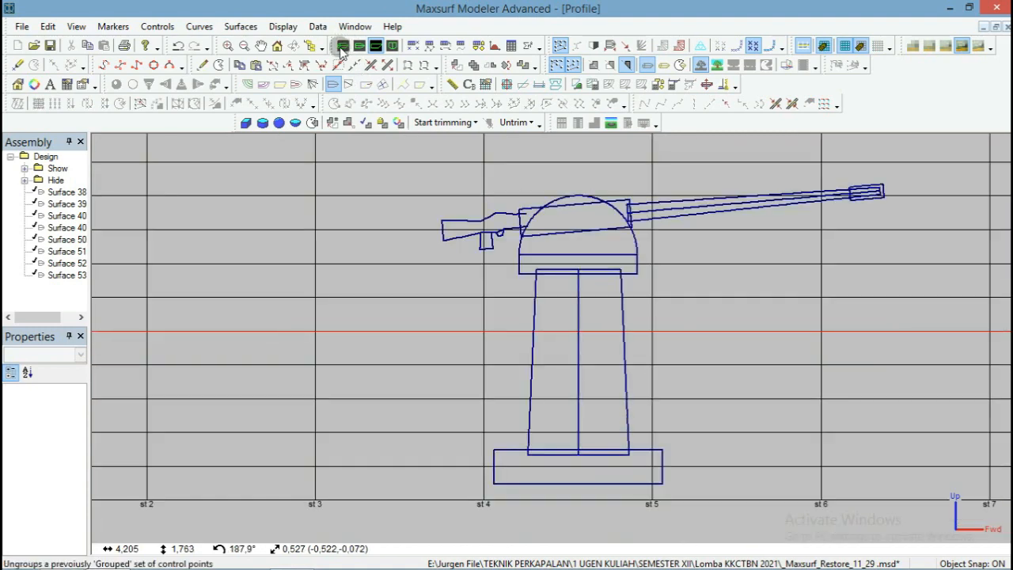
Check the Curves table for leftover curves and examine the whole rendered turret in the perspective view.
left_click(338, 50)
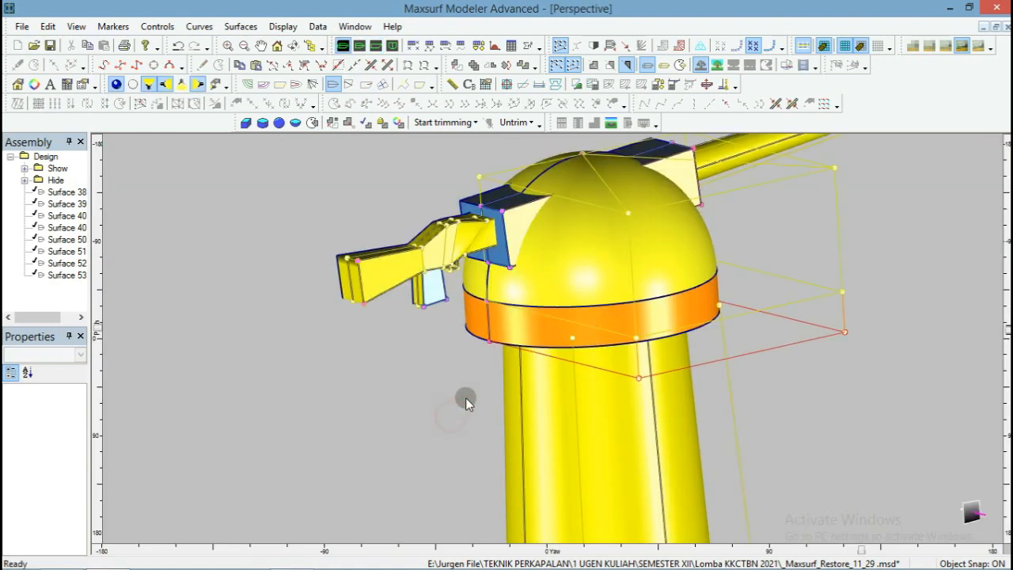
scroll(465, 398, "down", 3)
left_click(460, 46)
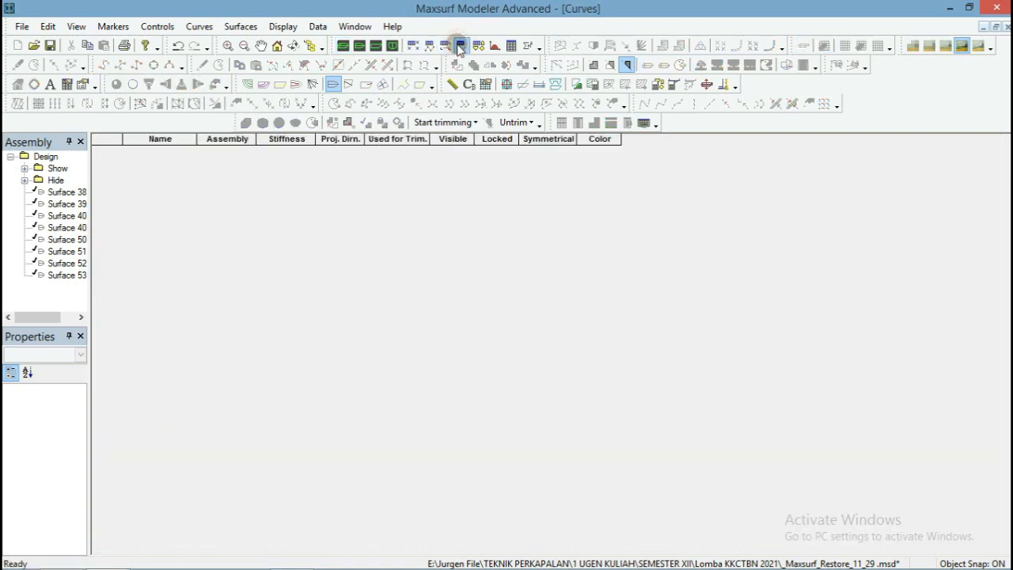
left_click(343, 45)
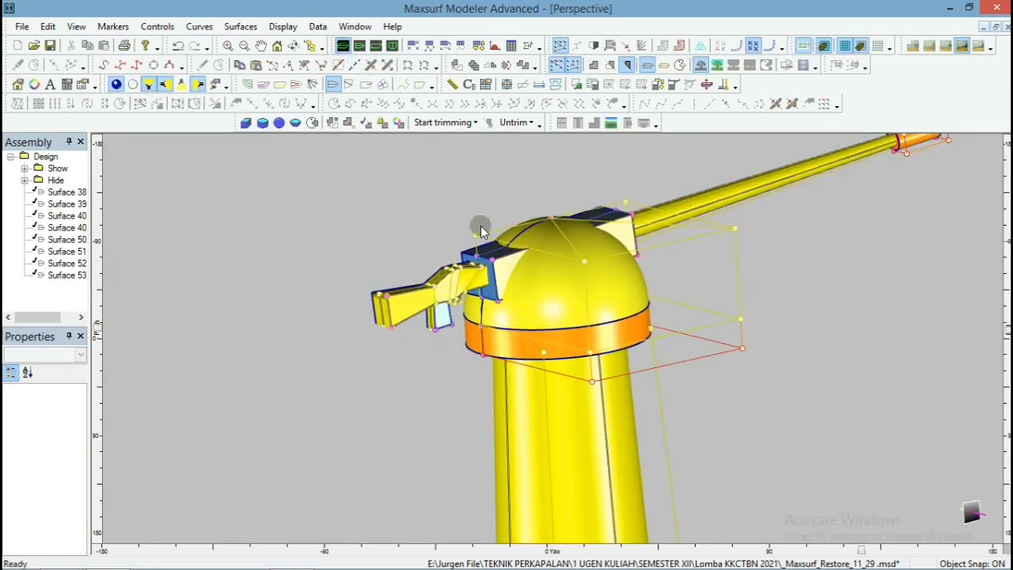
scroll(481, 225, "down", 3)
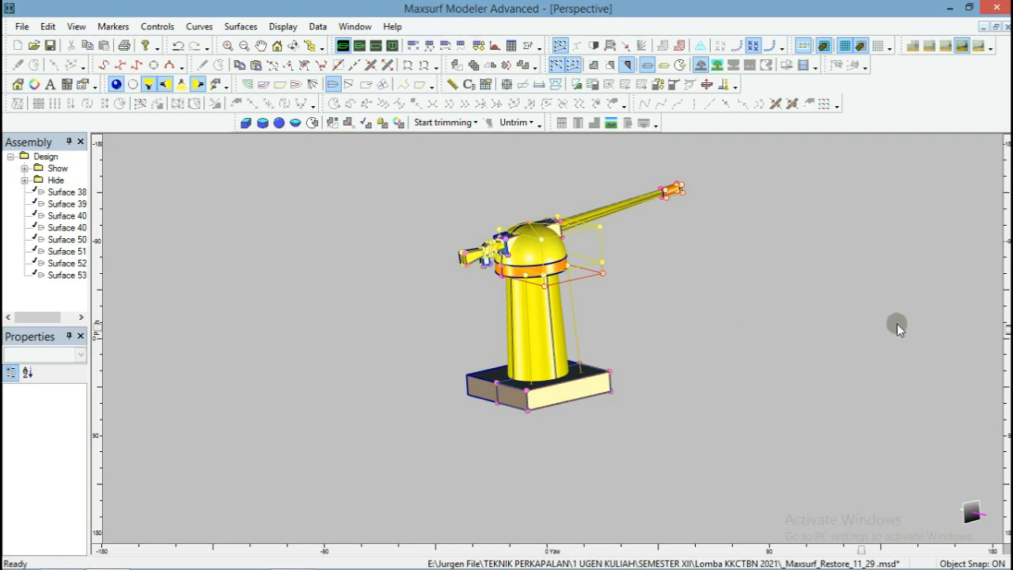
scroll(587, 361, "down", 2)
scroll(572, 221, "up", 5)
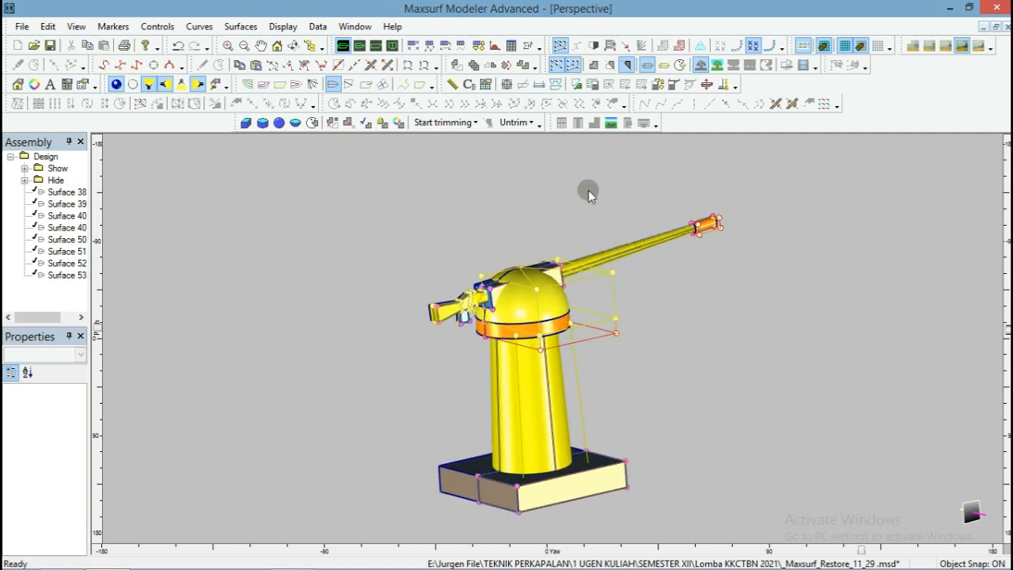
scroll(587, 190, "down", 2)
Temporarily lock the whole Design assembly to examine the turret without control points from another yaw angle, and unlock it.
right_click(45, 157)
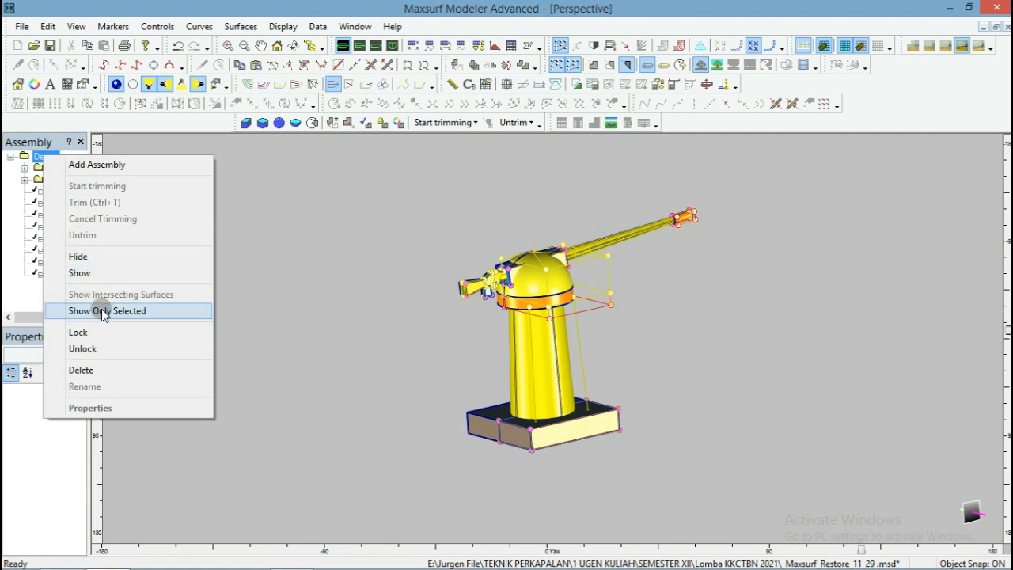
left_click(98, 331)
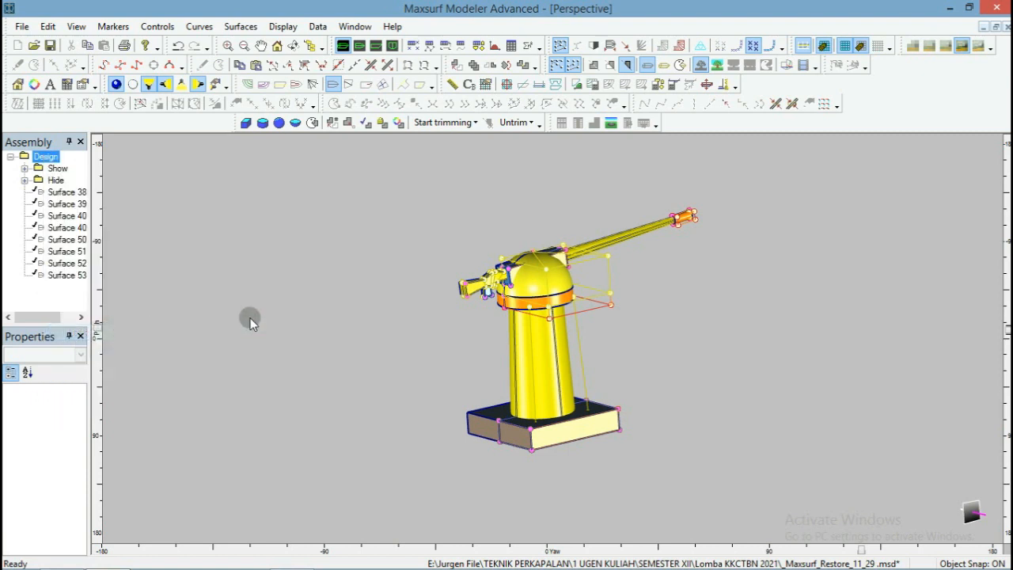
left_click(481, 233)
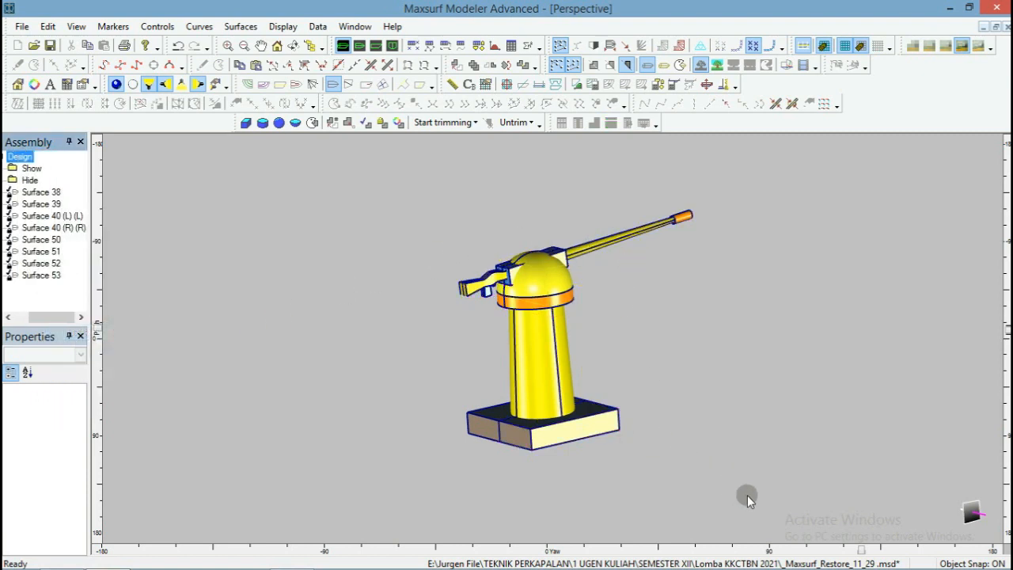
left_click_drag(861, 548, 741, 519)
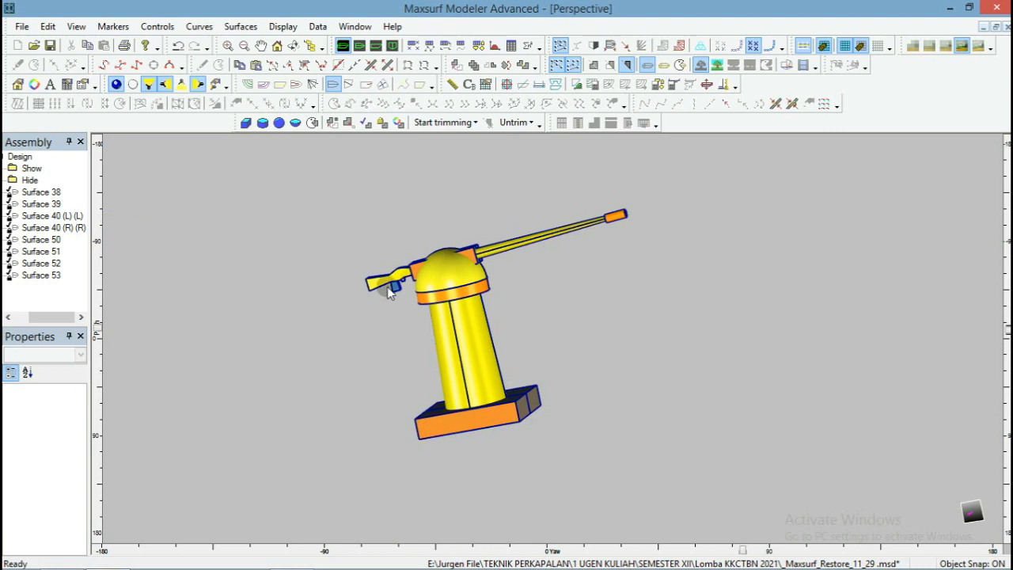
key("ctrl+u")
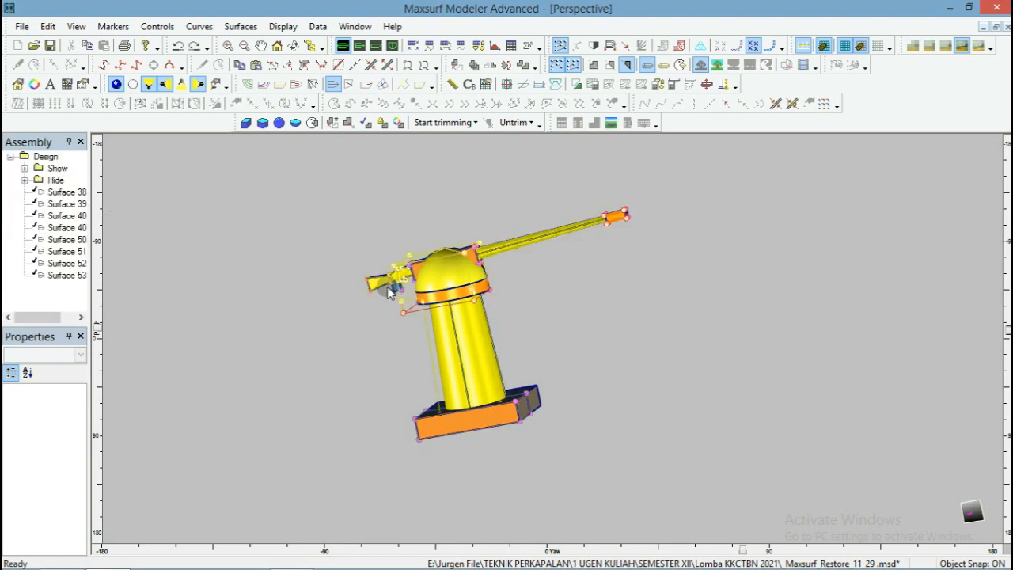
Select the complete turret's control points in the profile view and move them forward to about station 20, above the waterlines.
left_click(377, 46)
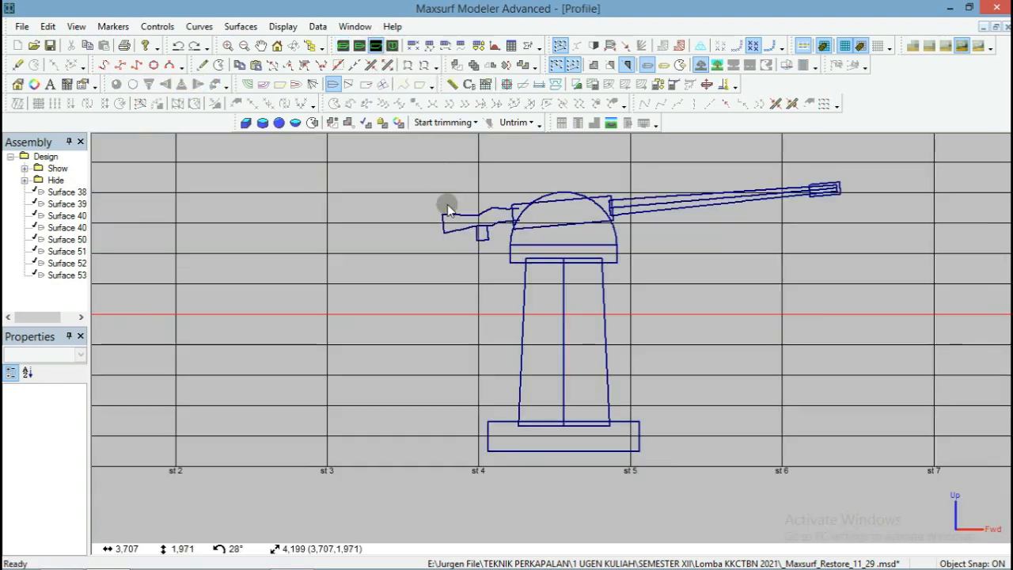
scroll(446, 208, "down", 2)
scroll(434, 216, "down", 2)
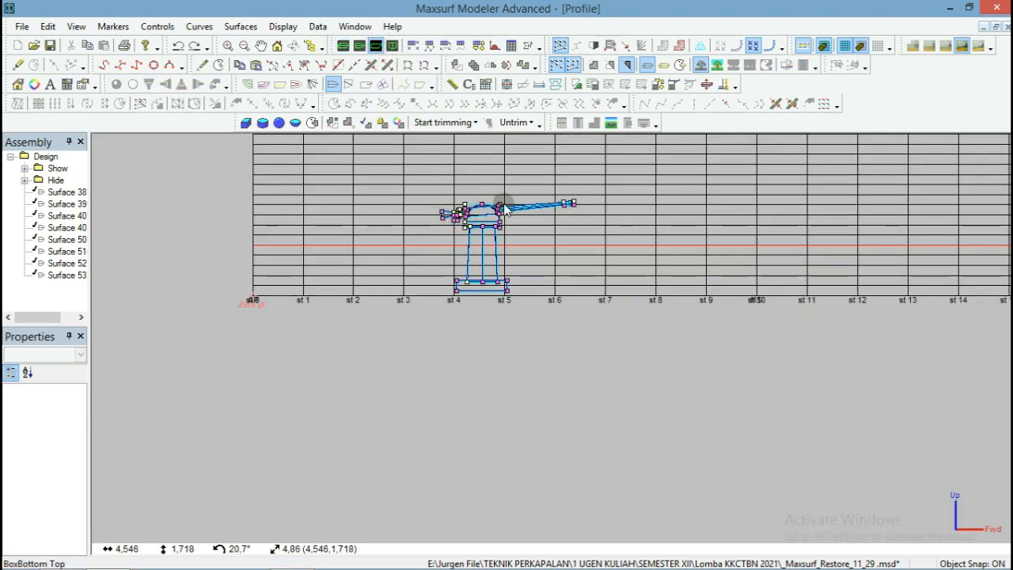
left_click_drag(632, 172, 354, 319)
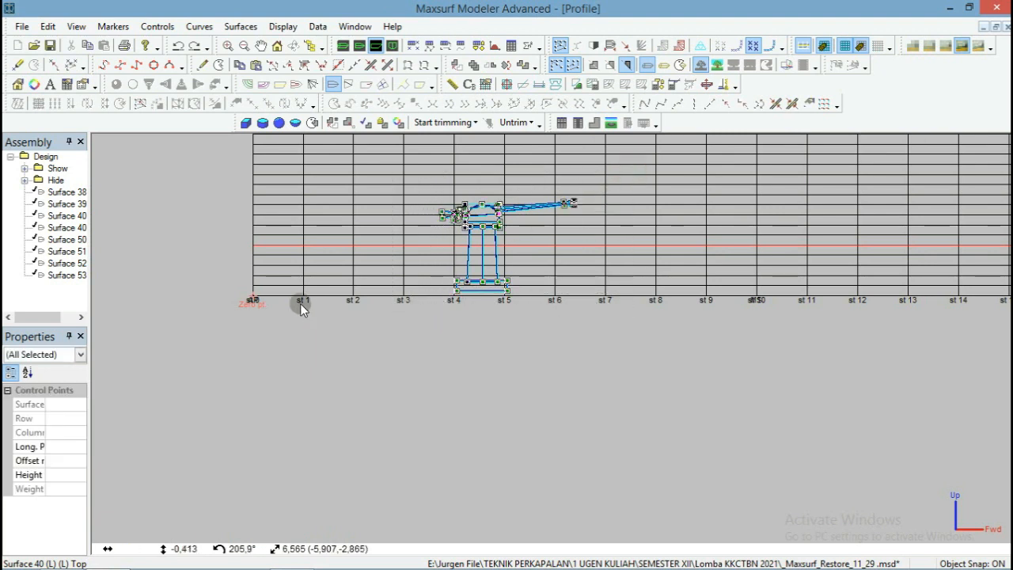
scroll(271, 295, "down", 1)
scroll(267, 299, "down", 2)
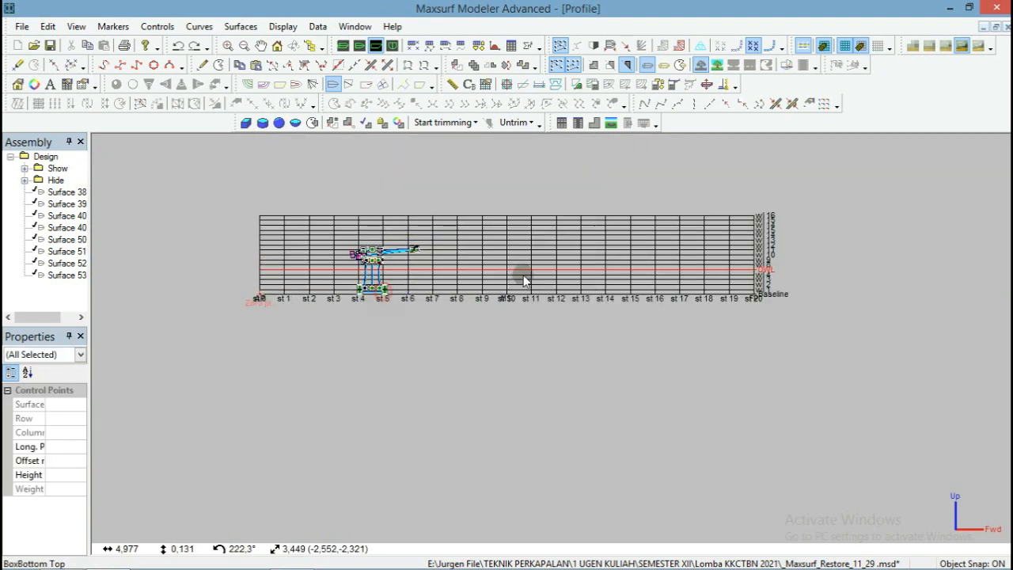
left_click_drag(385, 286, 768, 195)
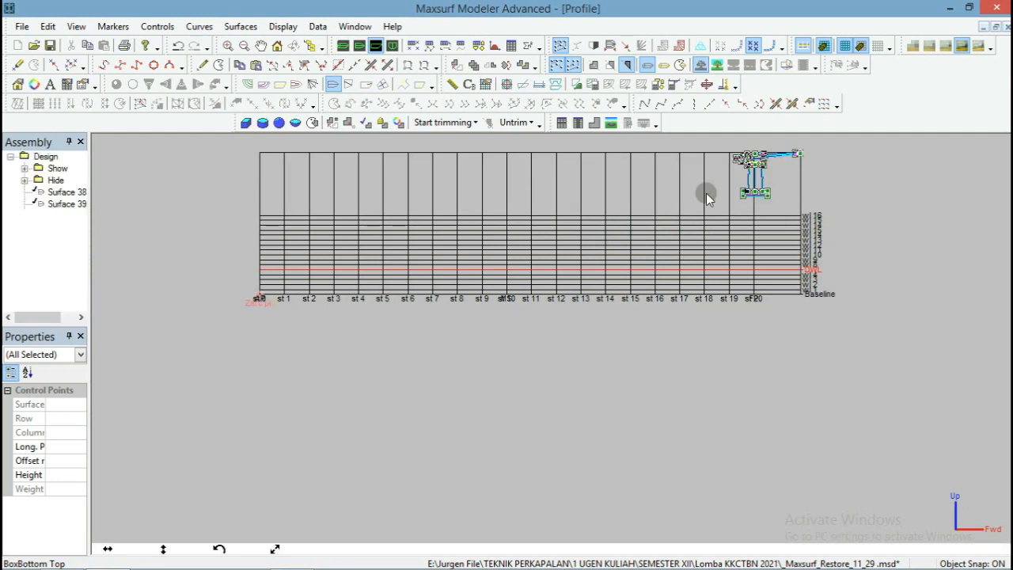
Show the Auxilliary Hull assembly from the Hull group and display it with the turret in the plan view.
right_click(39, 159)
left_click(4, 229)
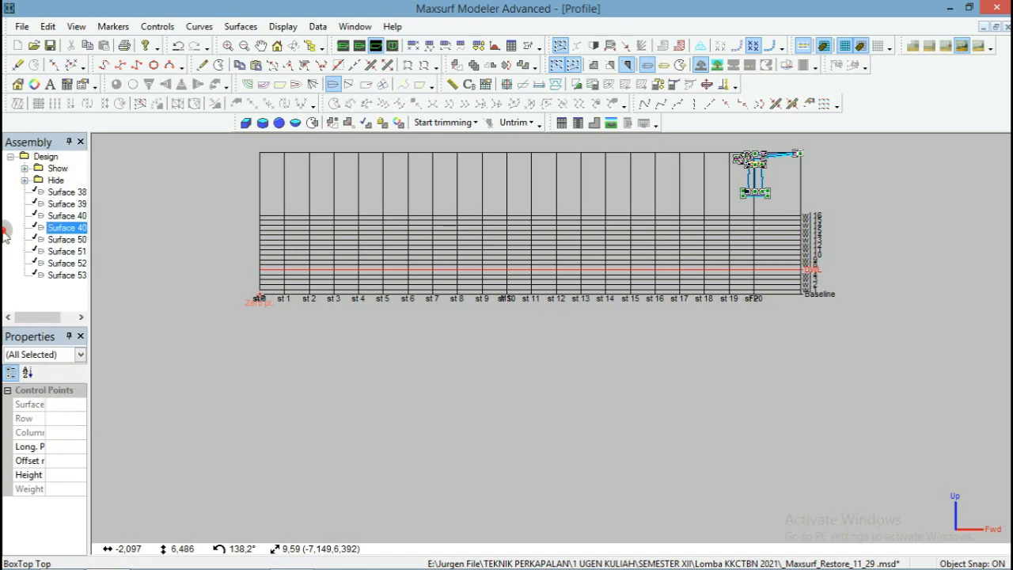
left_click(25, 168)
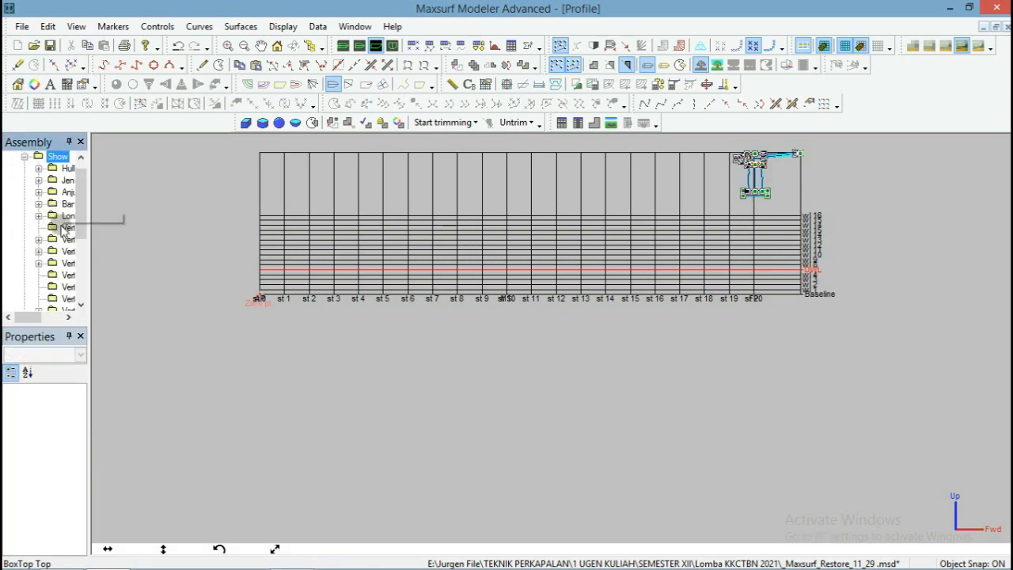
left_click_drag(27, 317, 54, 320)
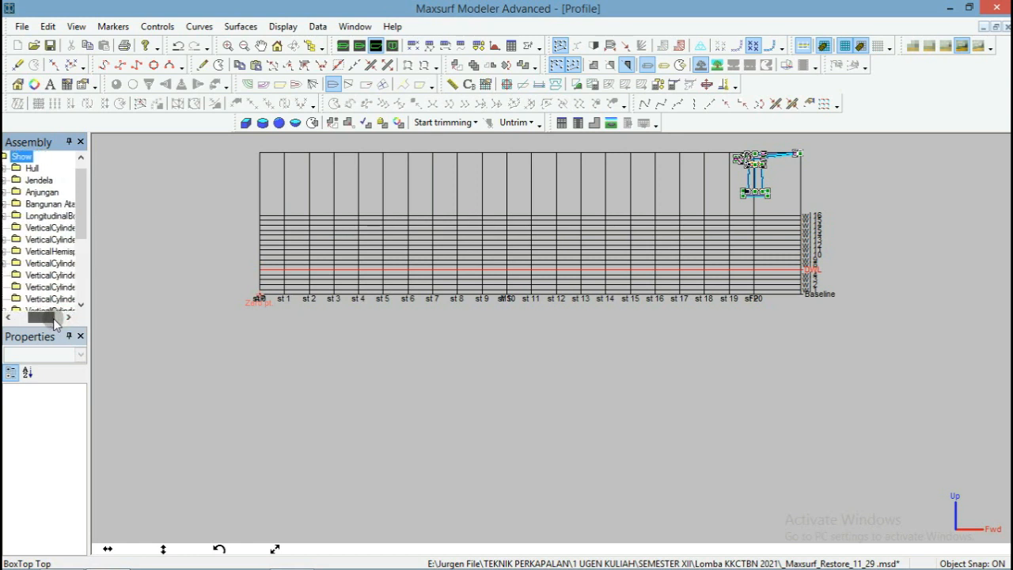
left_click(5, 169)
right_click(36, 195)
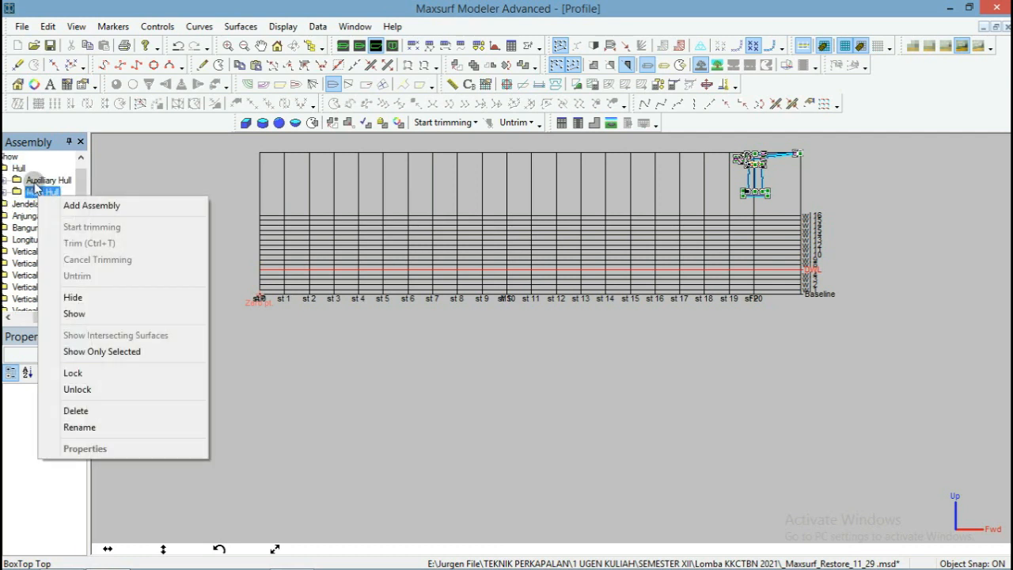
right_click(35, 181)
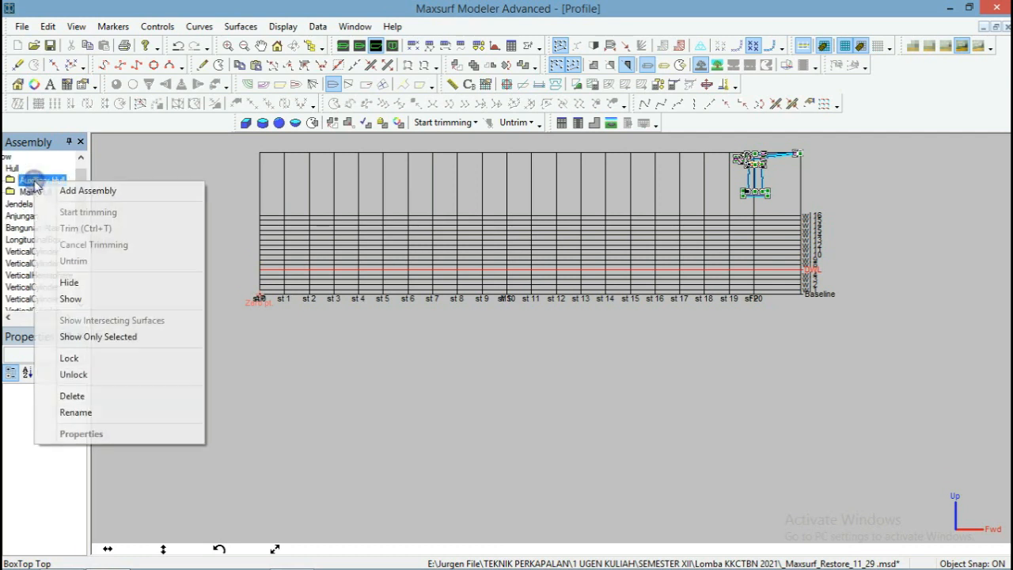
left_click(82, 299)
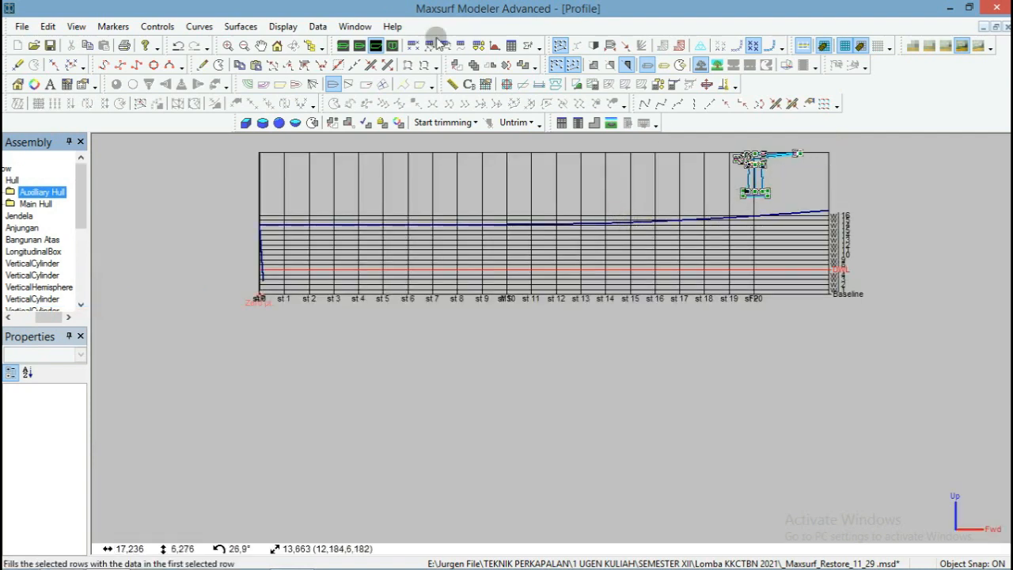
left_click(373, 47)
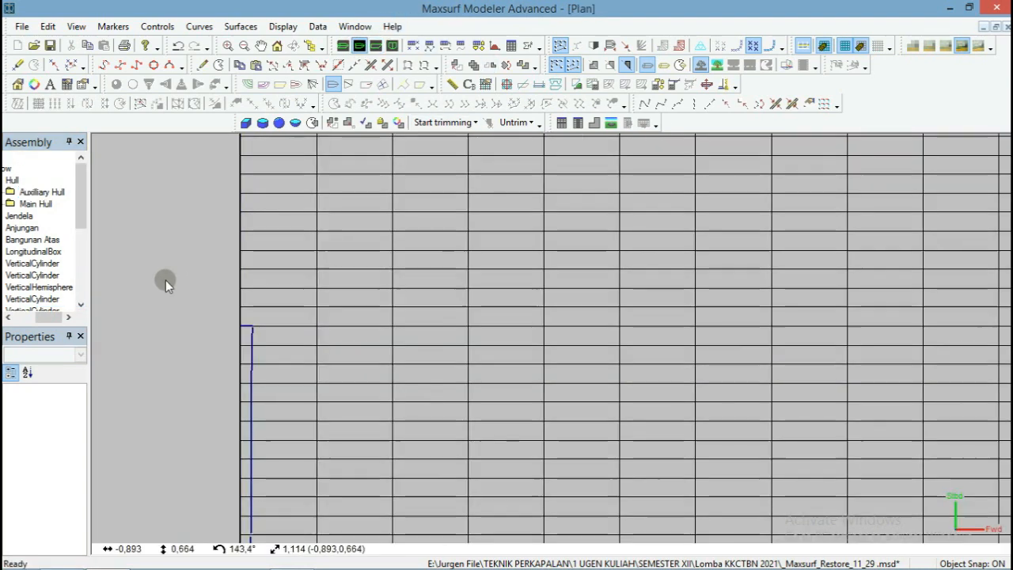
scroll(161, 278, "down", 5)
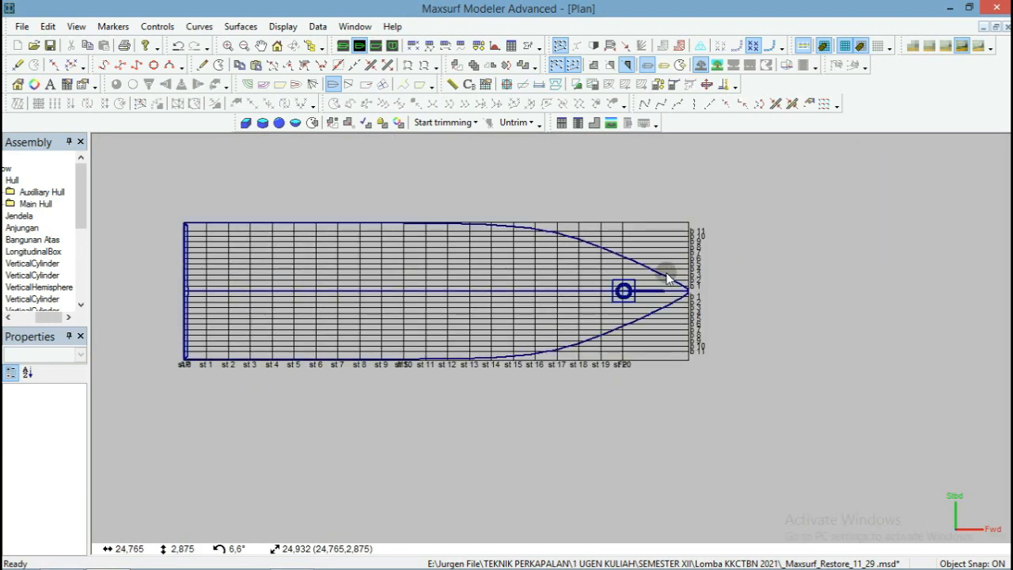
Select the whole turret's control points in the plan view and move them aft to about station 19 along the centreline.
scroll(664, 280, "up", 2)
scroll(660, 283, "up", 1)
left_click_drag(653, 269, 530, 353)
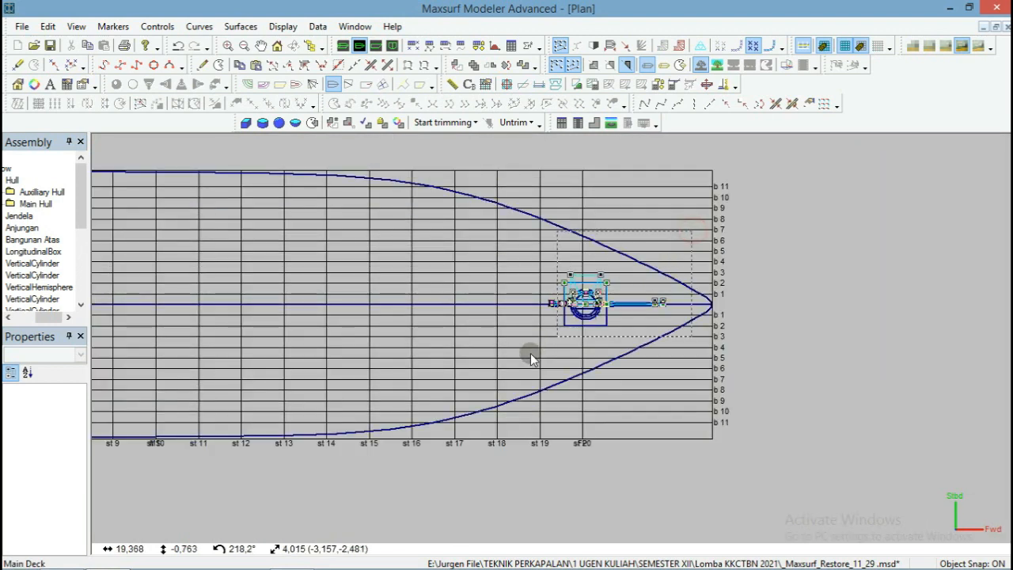
left_click_drag(560, 304, 508, 307)
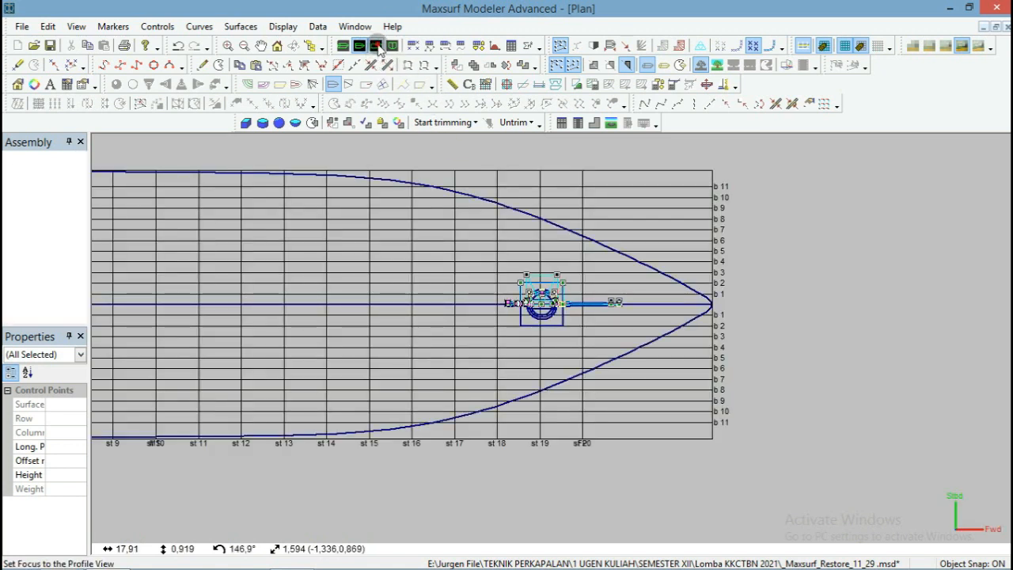
Move the complete turret aft and down in the profile view so its base box rests on the deck line near station 18.
left_click(376, 46)
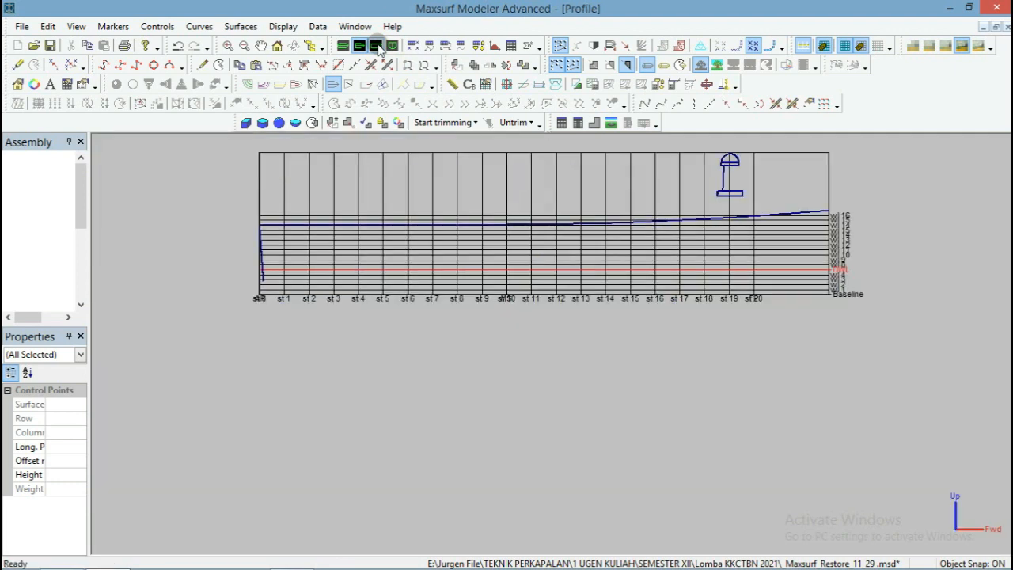
scroll(768, 160, "down", 3)
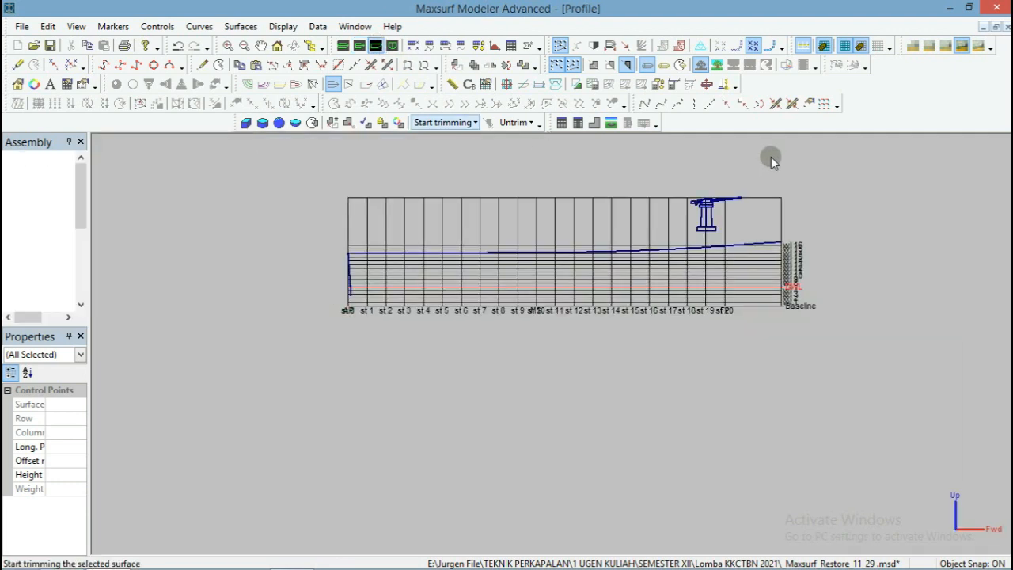
scroll(749, 204, "up", 8)
left_click_drag(763, 172, 595, 302)
left_click_drag(664, 277, 615, 324)
scroll(615, 324, "up", 3)
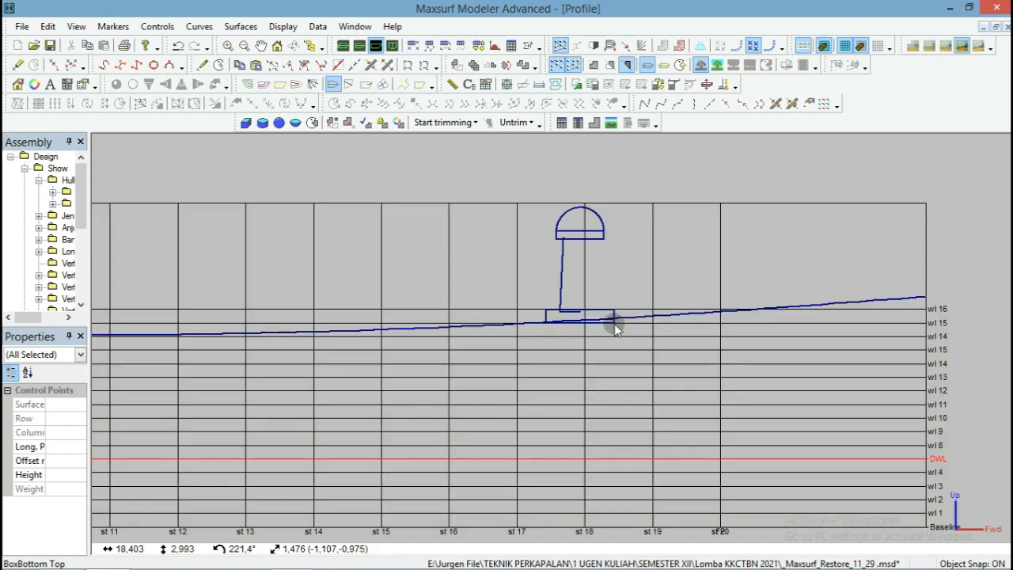
scroll(586, 335, "up", 2)
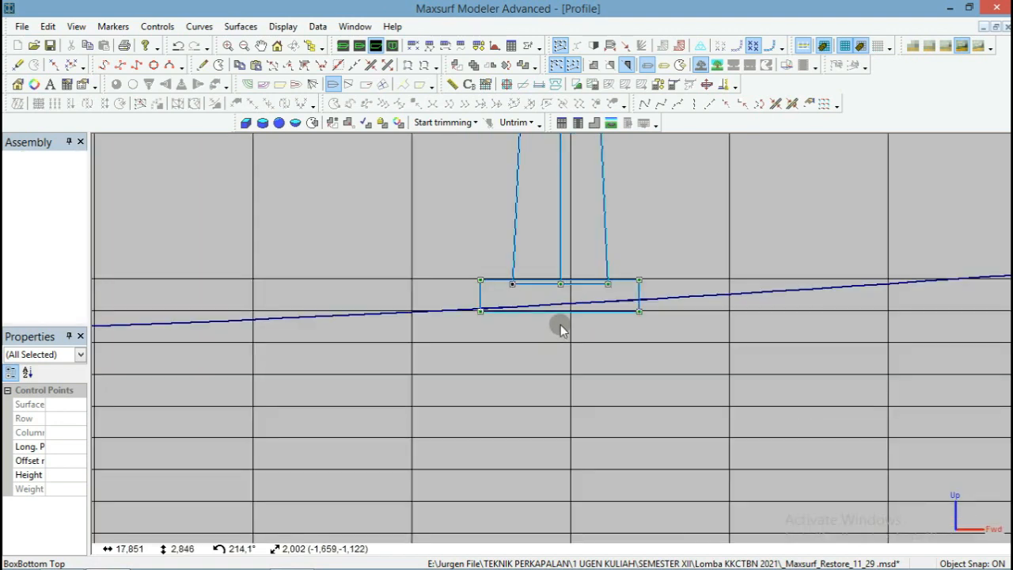
scroll(740, 249, "down", 5)
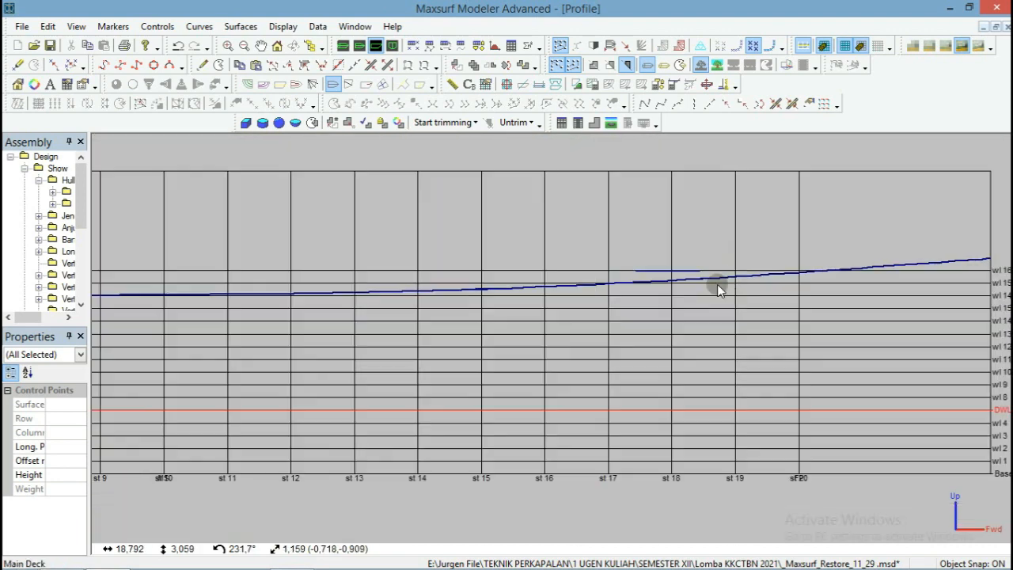
scroll(800, 225, "down", 3)
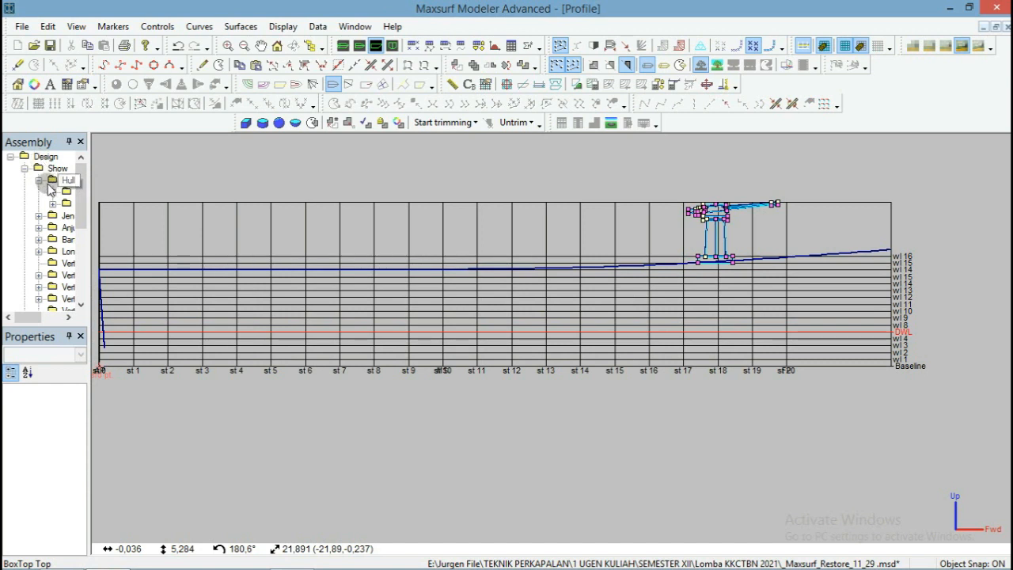
Show the Bangunan Atas assembly and compare its position with the turret in the profile view.
left_click(38, 181)
left_click(39, 182)
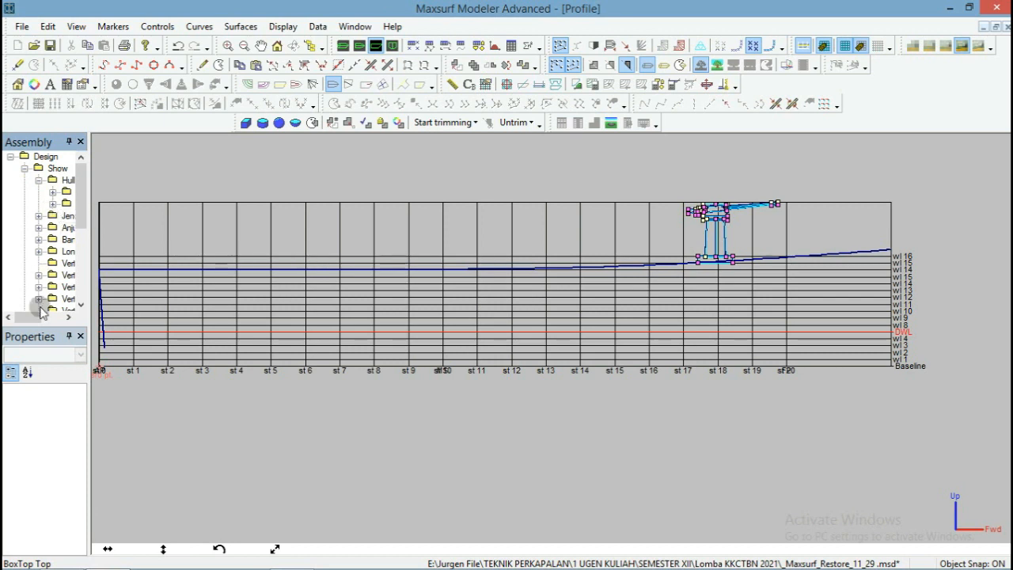
left_click_drag(25, 319, 42, 319)
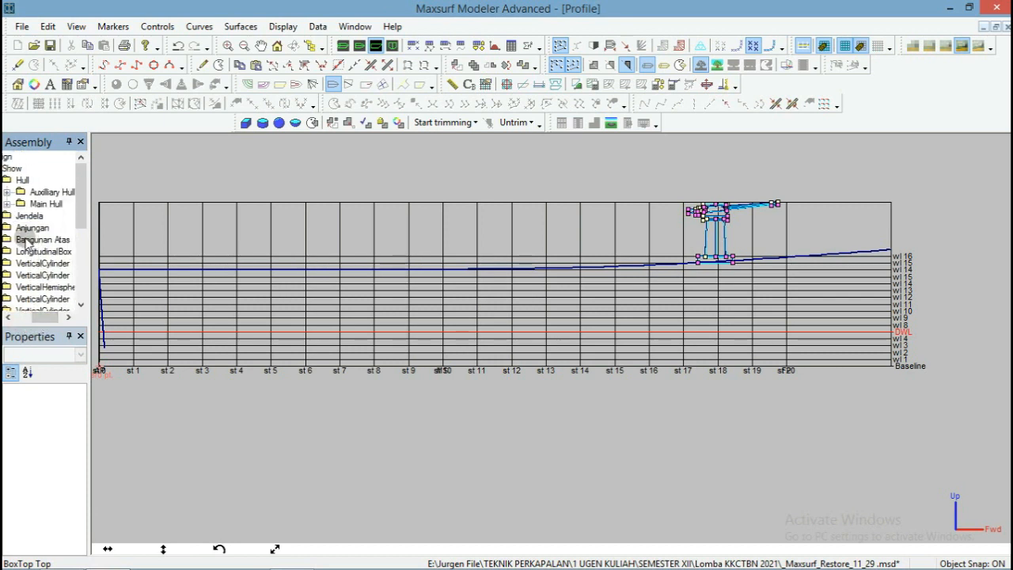
right_click(11, 241)
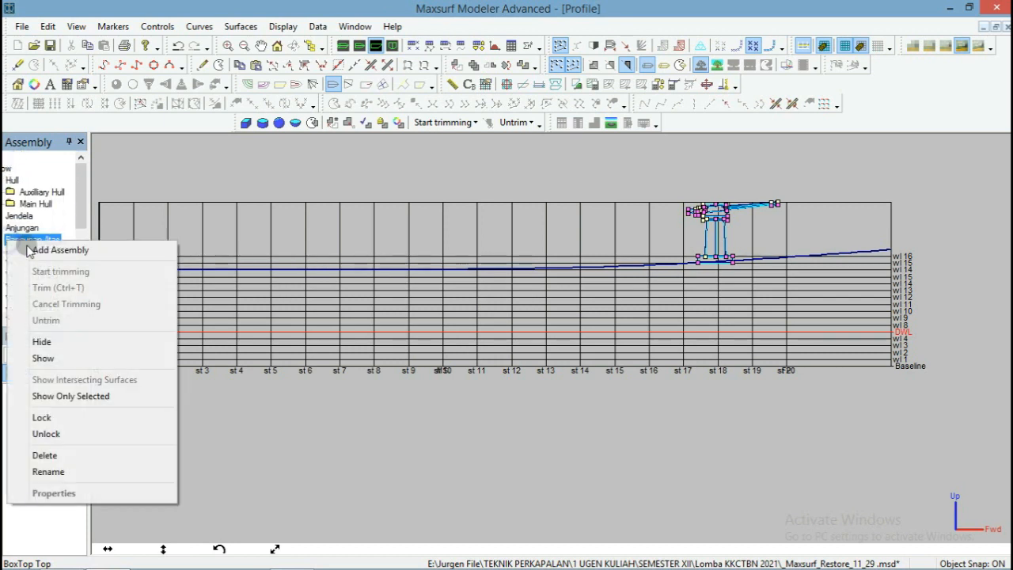
left_click(43, 358)
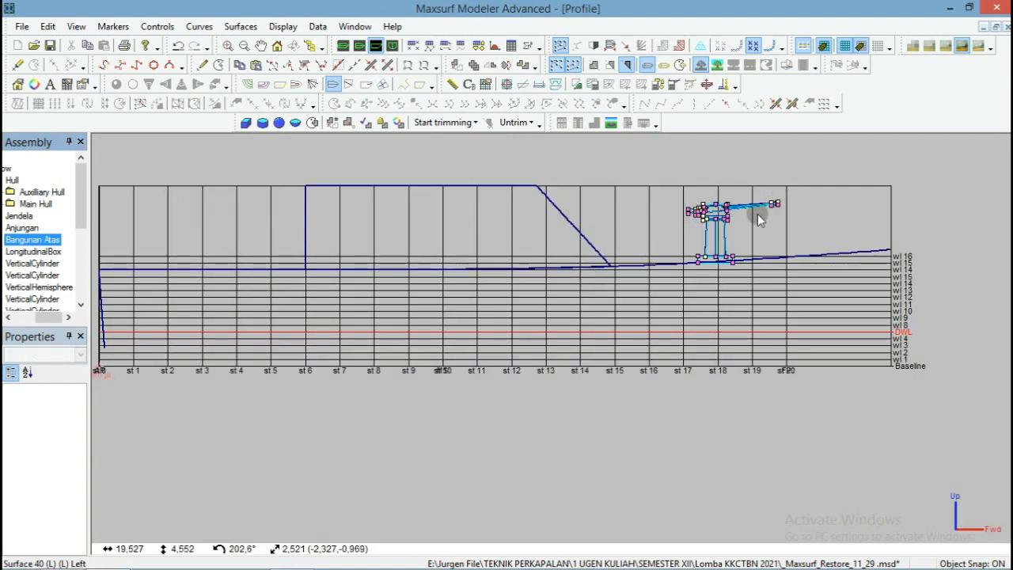
scroll(815, 198, "up", 1)
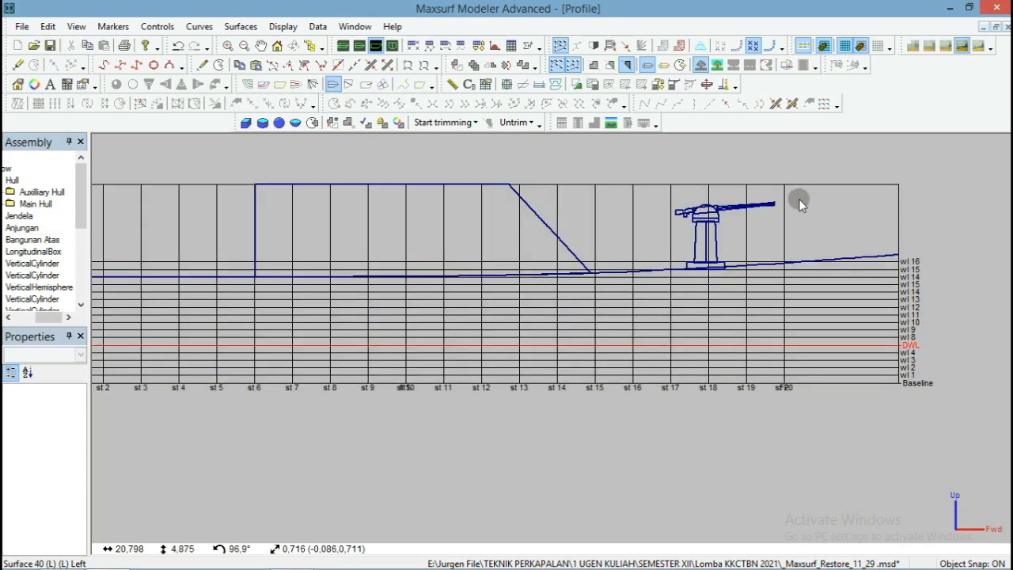
scroll(799, 203, "up", 2)
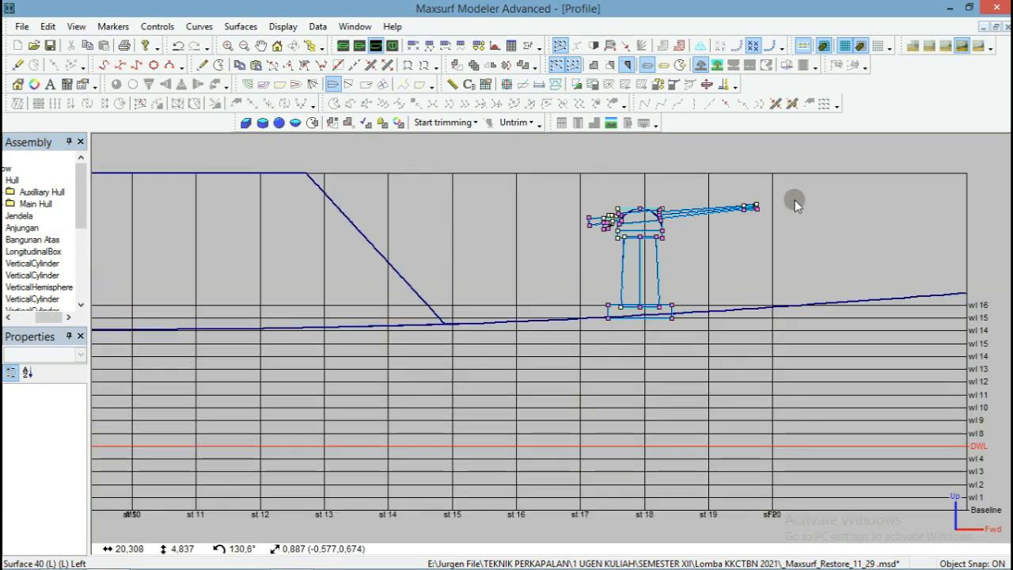
scroll(796, 204, "up", 1)
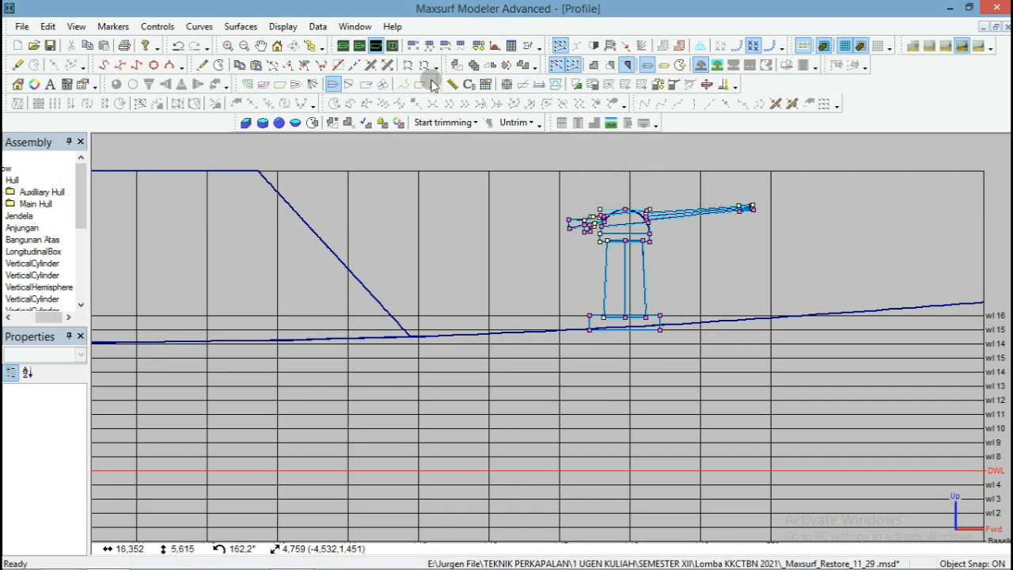
Lock the whole Design assembly and examine the turret on the foredeck in the perspective view from another yaw angle.
left_click(359, 45)
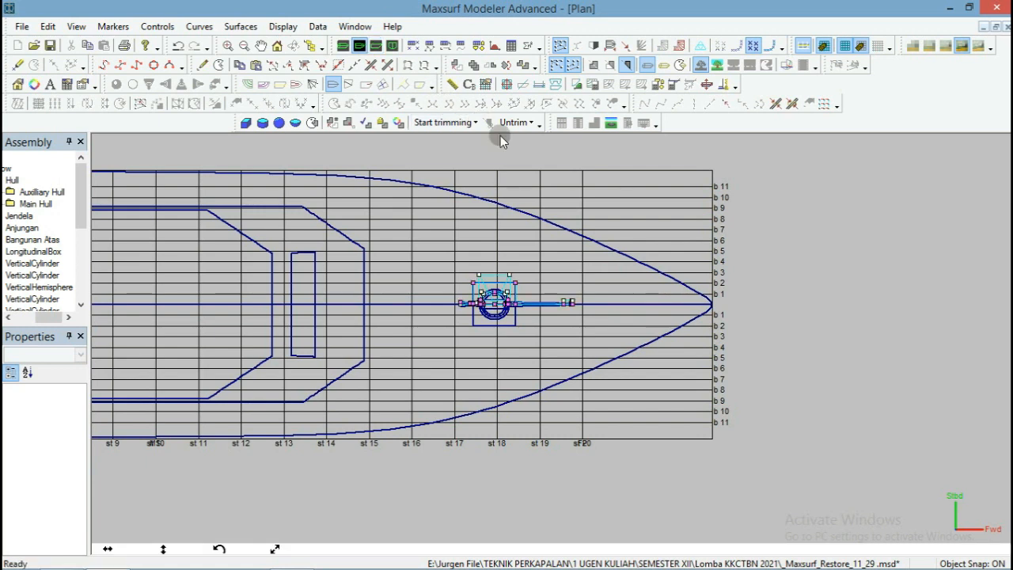
left_click(343, 46)
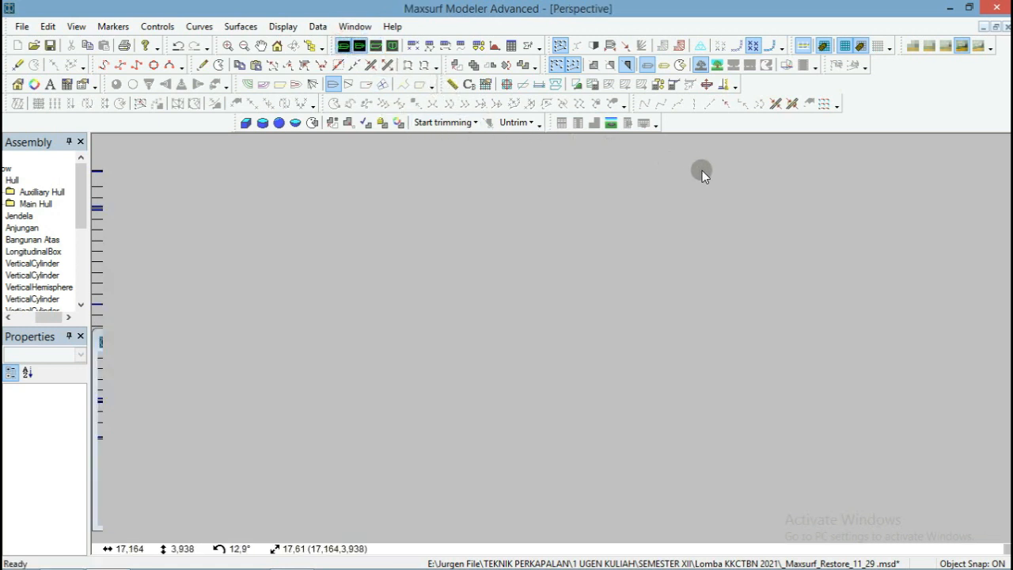
scroll(655, 334, "down", 4)
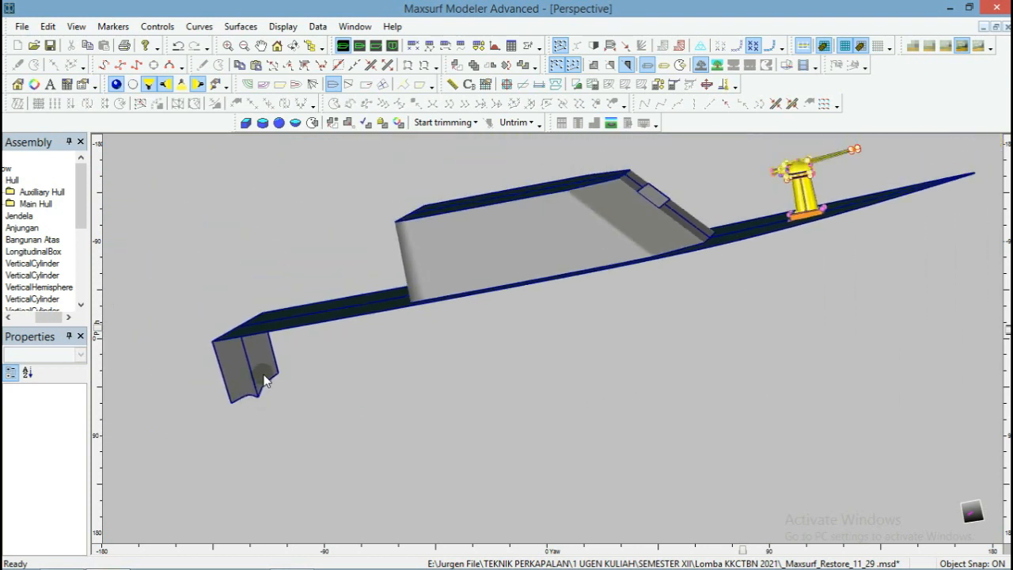
scroll(370, 305, "down", 1)
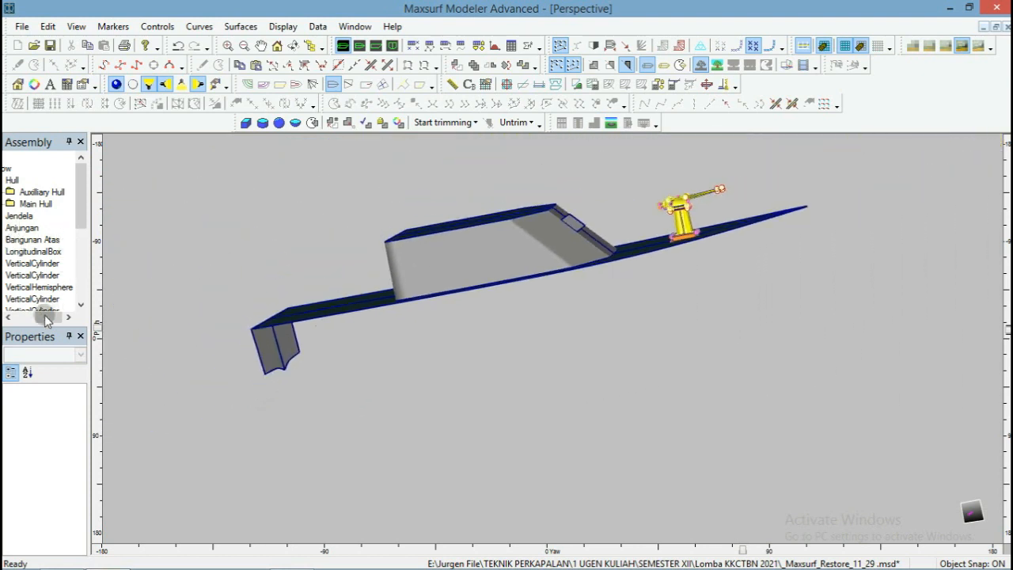
left_click_drag(46, 317, 25, 317)
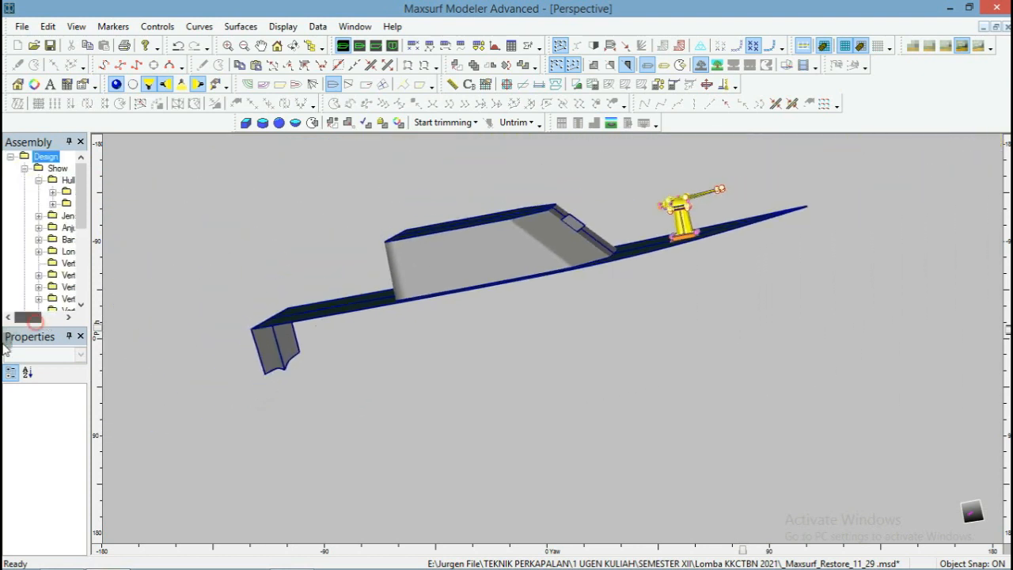
right_click(24, 153)
left_click(62, 331)
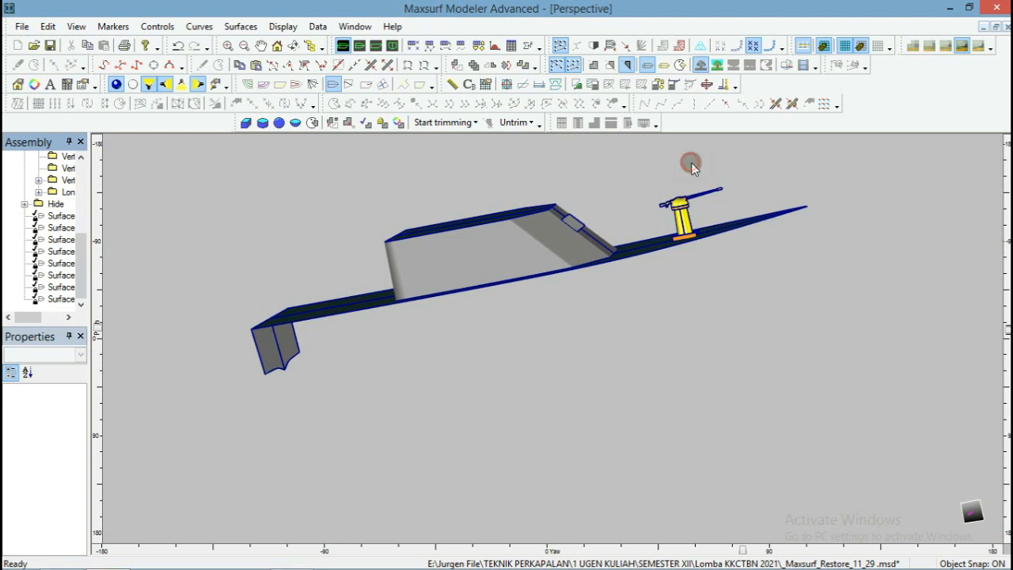
scroll(689, 166, "up", 5)
scroll(805, 188, "up", 2)
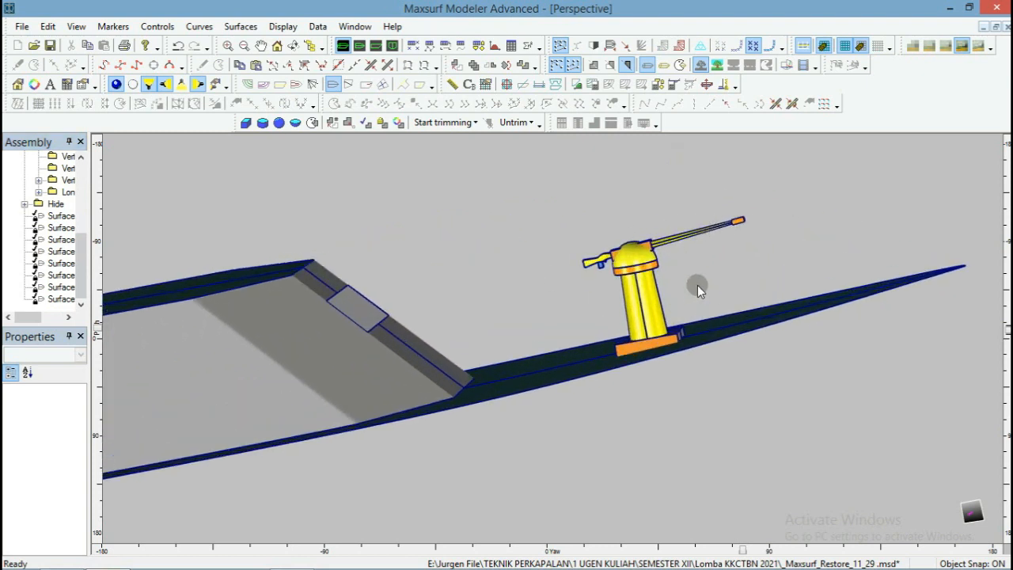
left_click_drag(743, 552, 817, 558)
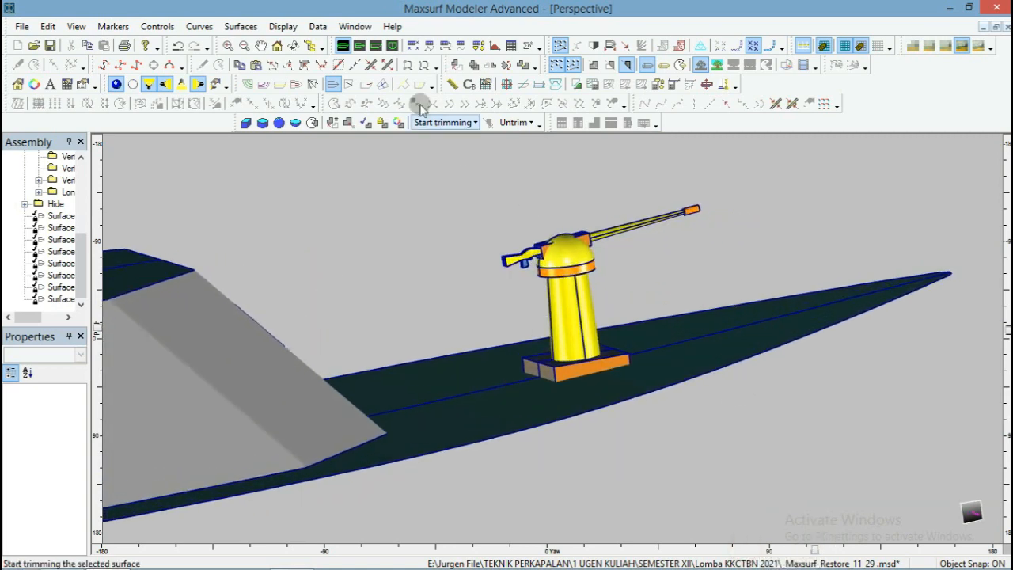
Examine the colours and visibility of the hull, superstructure and turret surfaces in the Surfaces table.
left_click(376, 45)
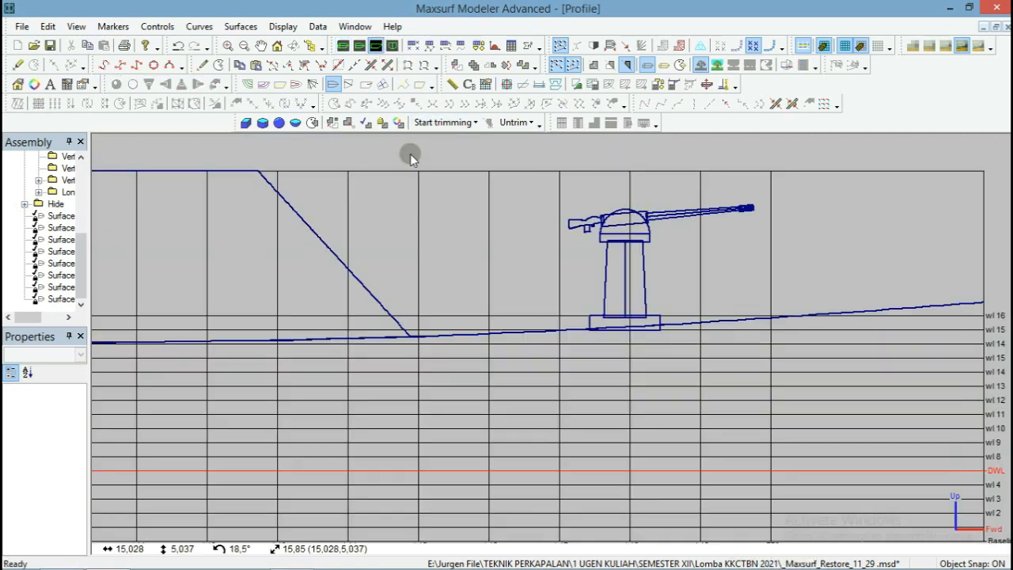
left_click(478, 45)
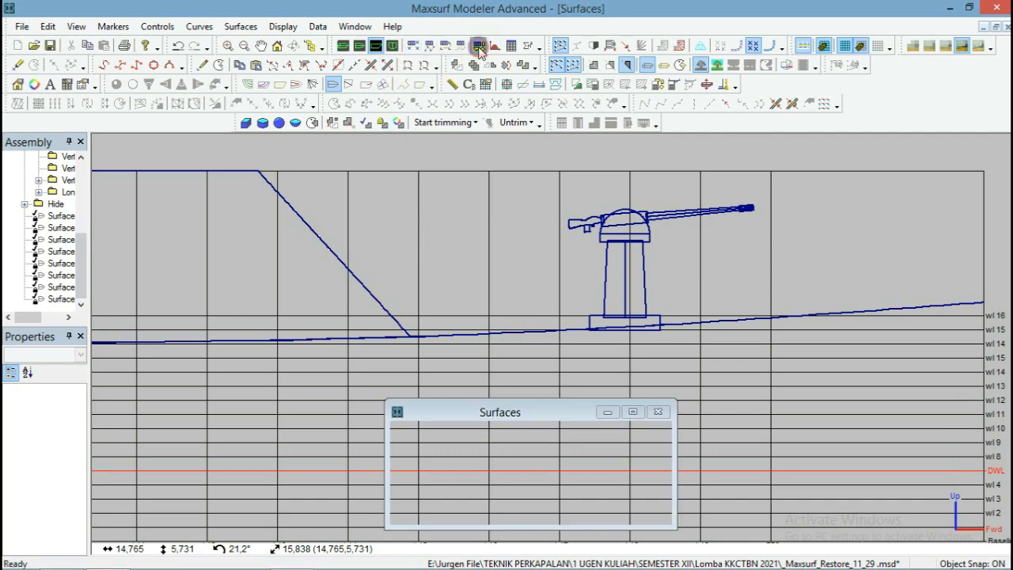
left_click_drag(475, 542, 732, 546)
left_click(551, 506)
scroll(981, 241, "down", 5)
scroll(936, 271, "down", 1)
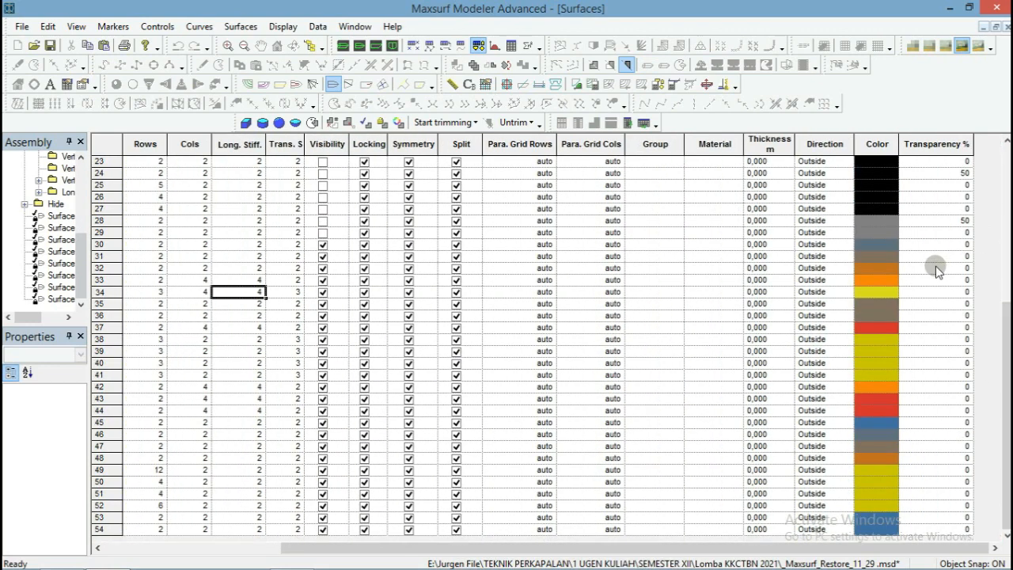
scroll(917, 253, "up", 5)
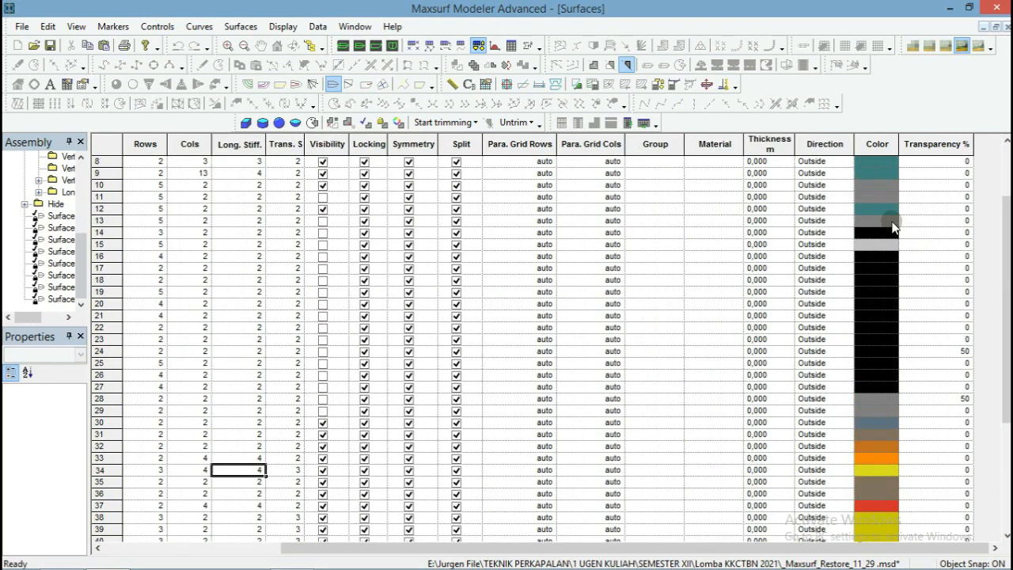
left_click(887, 220)
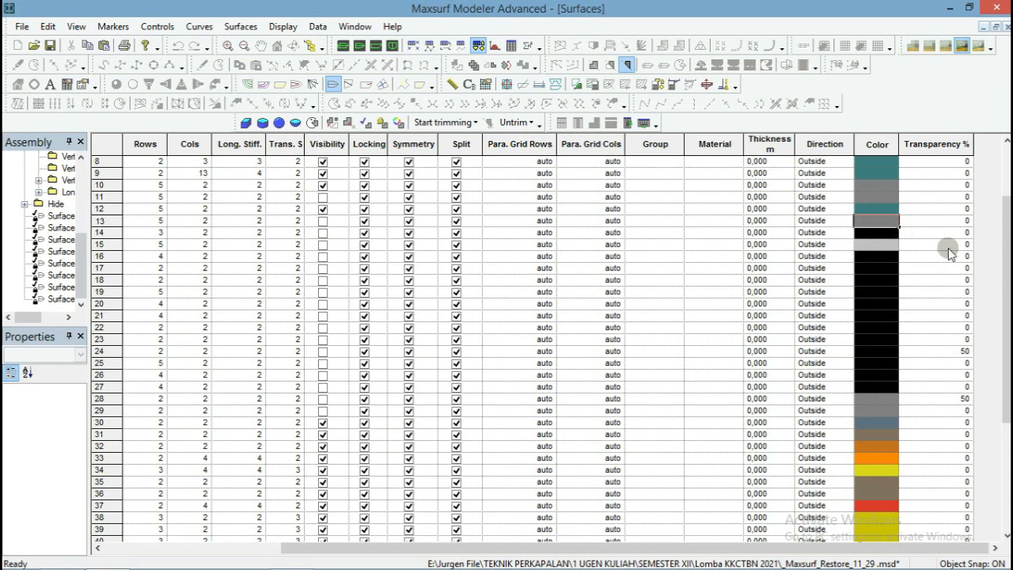
scroll(948, 247, "up", 2)
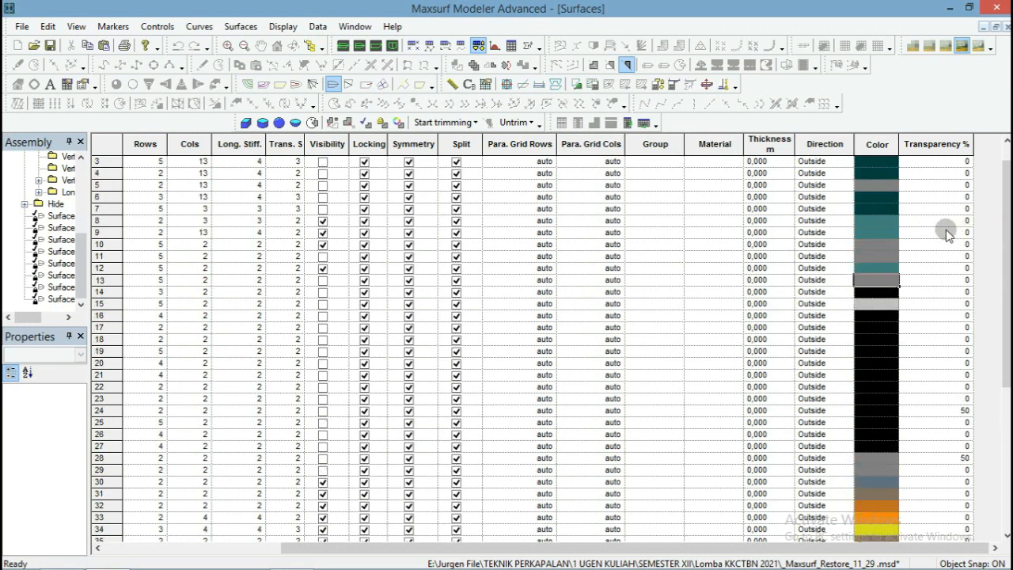
left_click(883, 204)
scroll(908, 221, "up", 1)
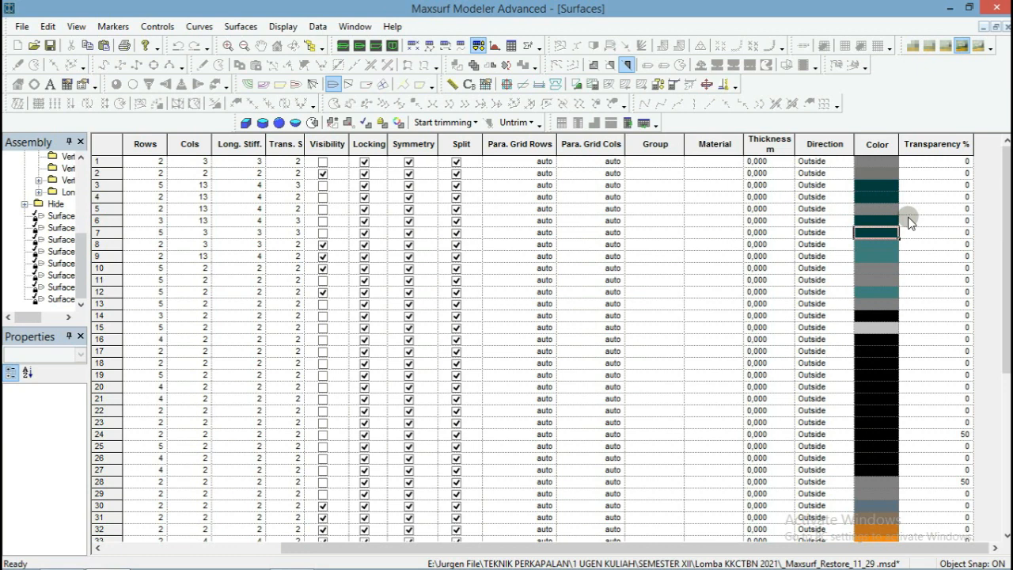
Compare the turret's placement on the foredeck in the perspective, profile and plan views.
left_click(344, 45)
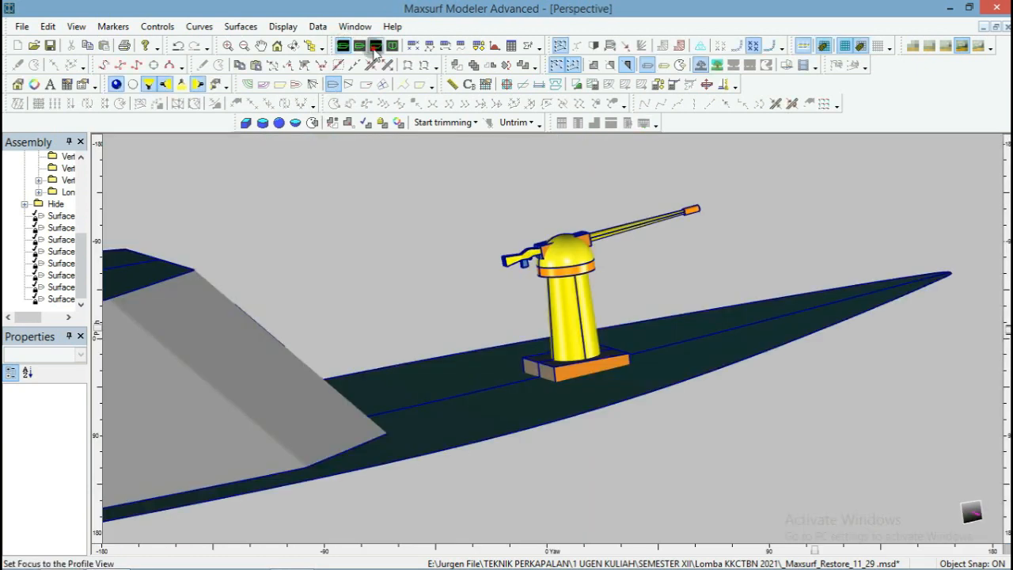
left_click(376, 46)
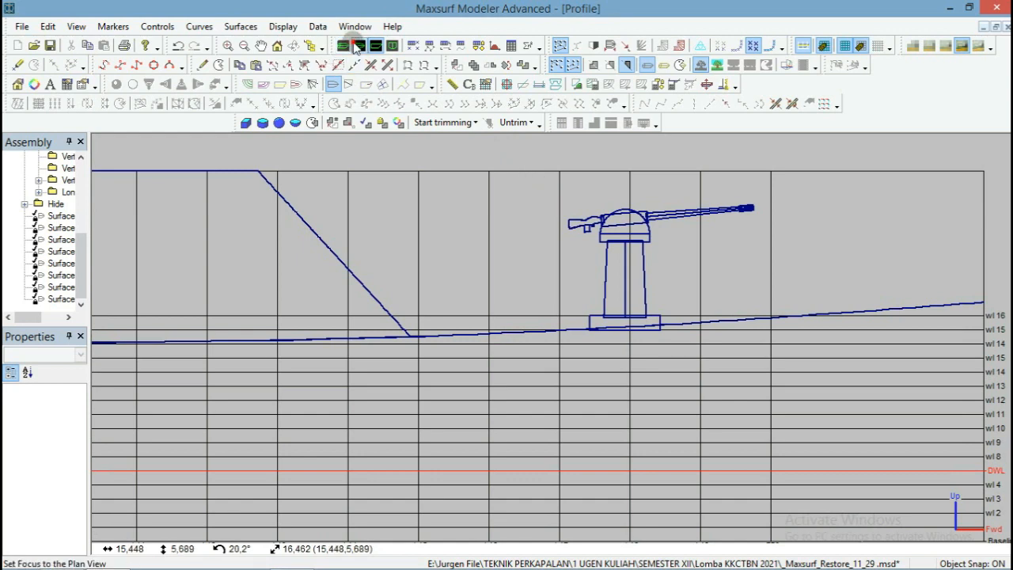
left_click(359, 45)
left_click(342, 46)
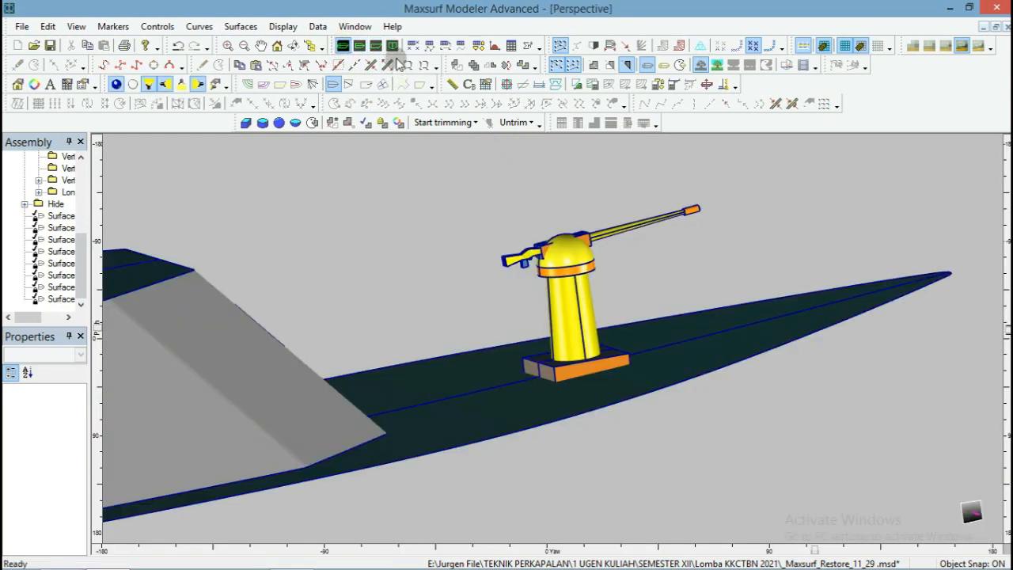
Examine the colour cells of the turret surfaces from row 30 to row 54 in the Surfaces table.
left_click(477, 45)
scroll(870, 330, "down", 7)
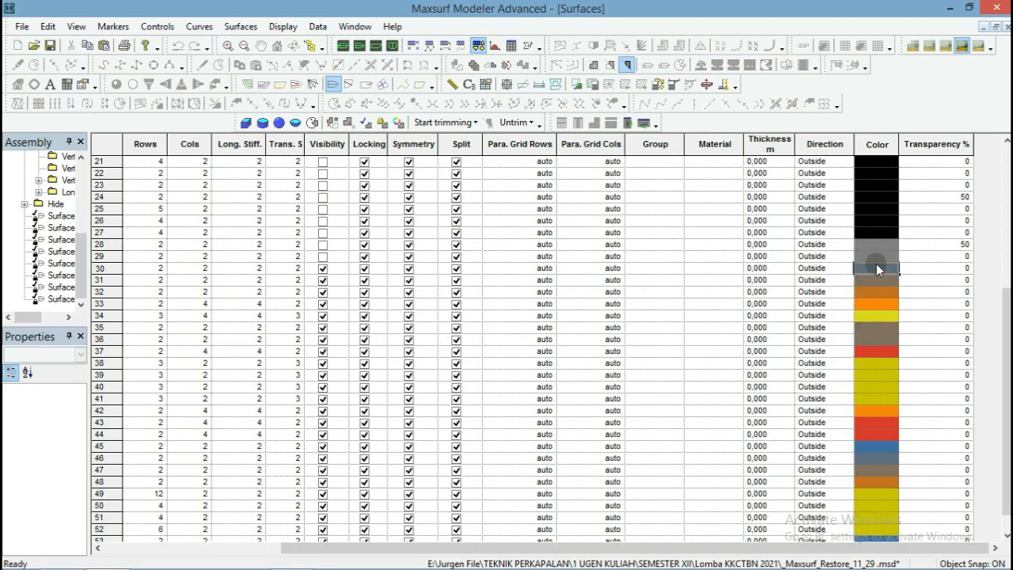
left_click(877, 257)
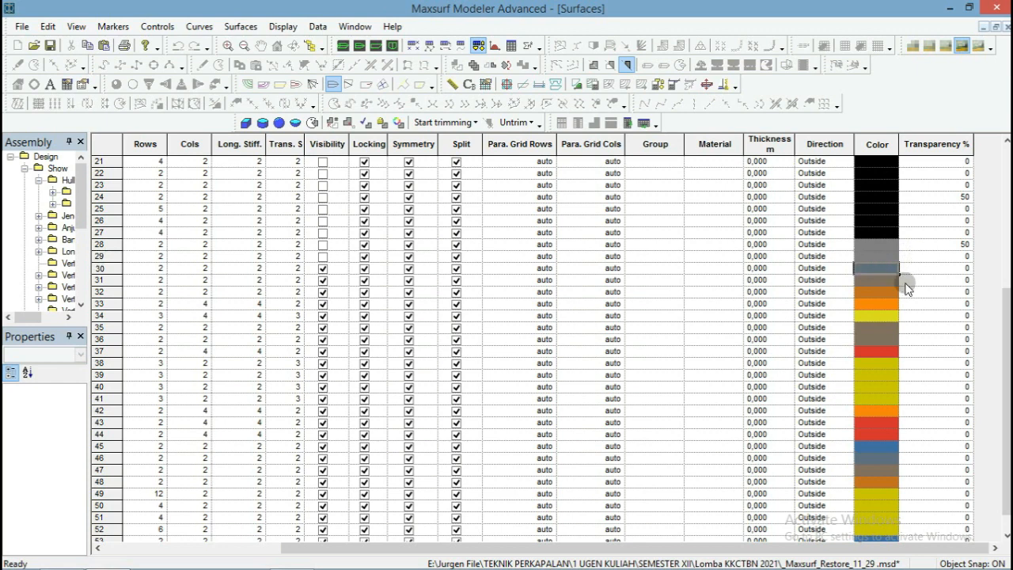
scroll(938, 339, "down", 1)
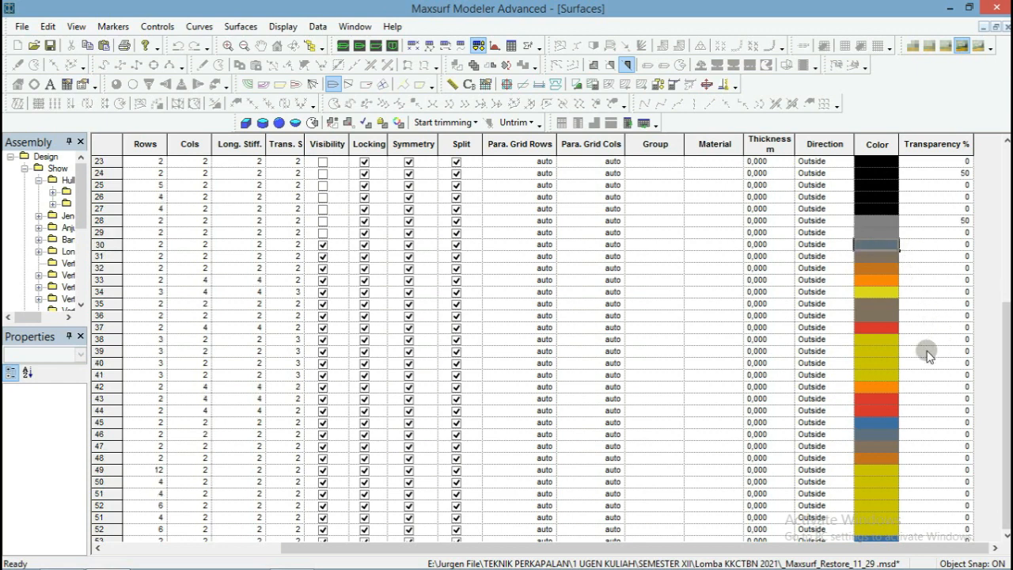
left_click(867, 423)
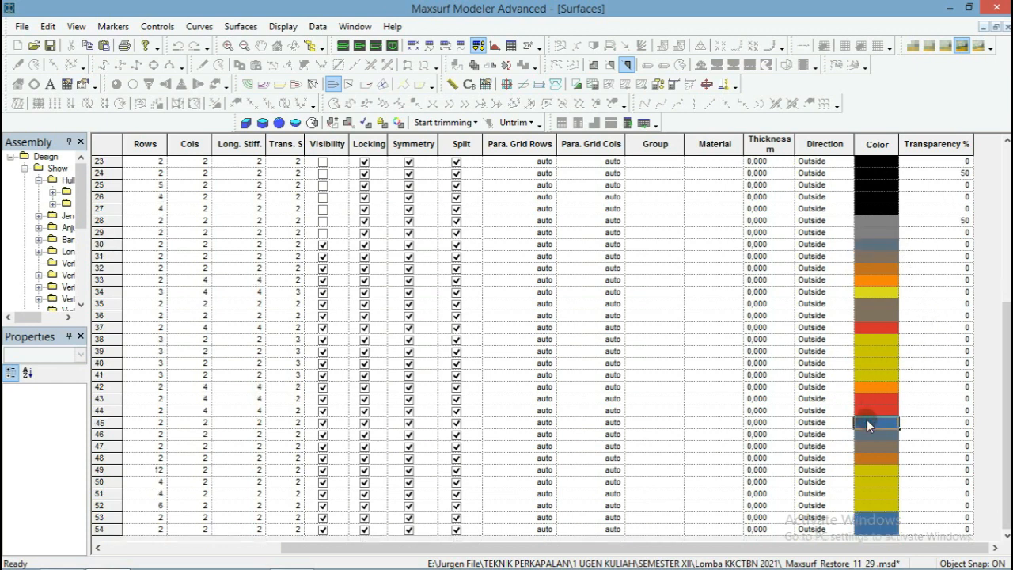
left_click(874, 517)
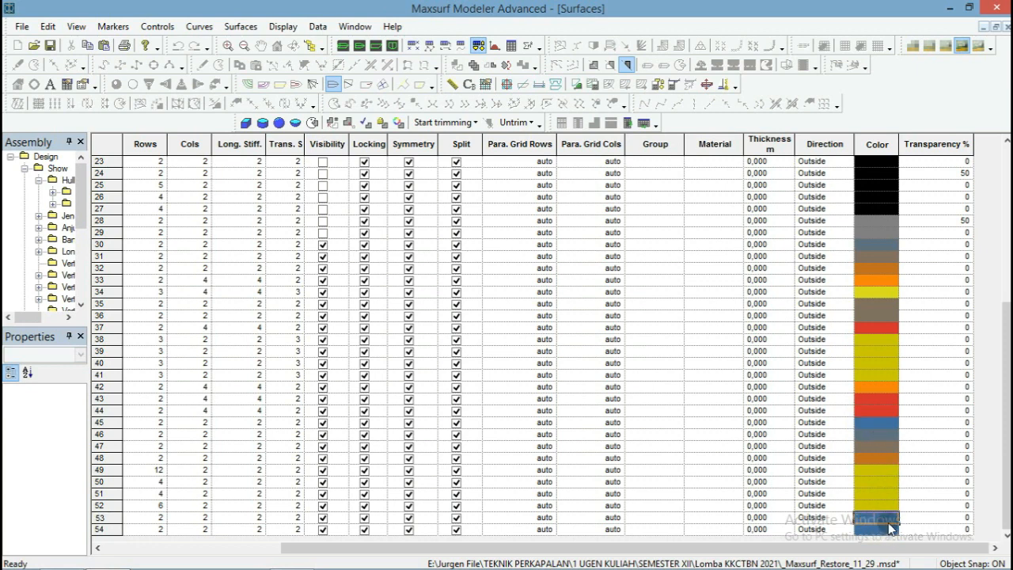
Check the surface names against the colour cells to identify BoxTop in row 30 as the first turret surface.
left_click_drag(884, 229, 860, 529)
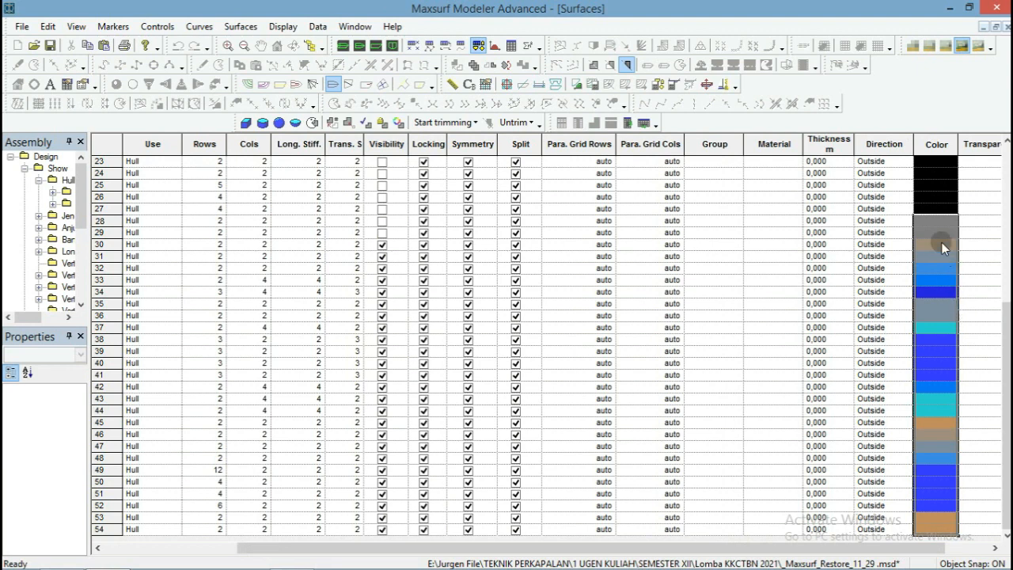
left_click_drag(942, 242, 922, 499)
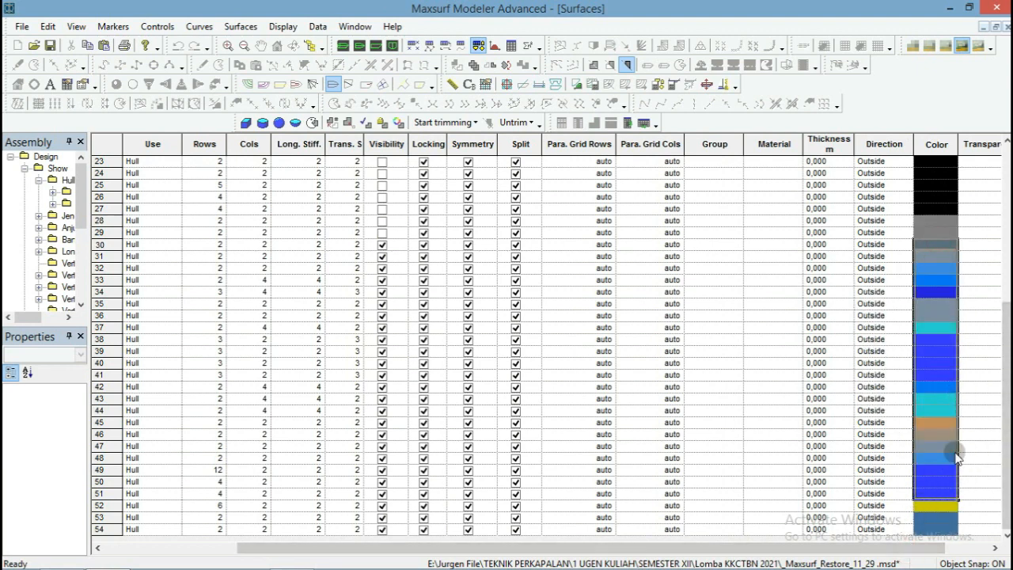
left_click_drag(902, 547, 942, 548)
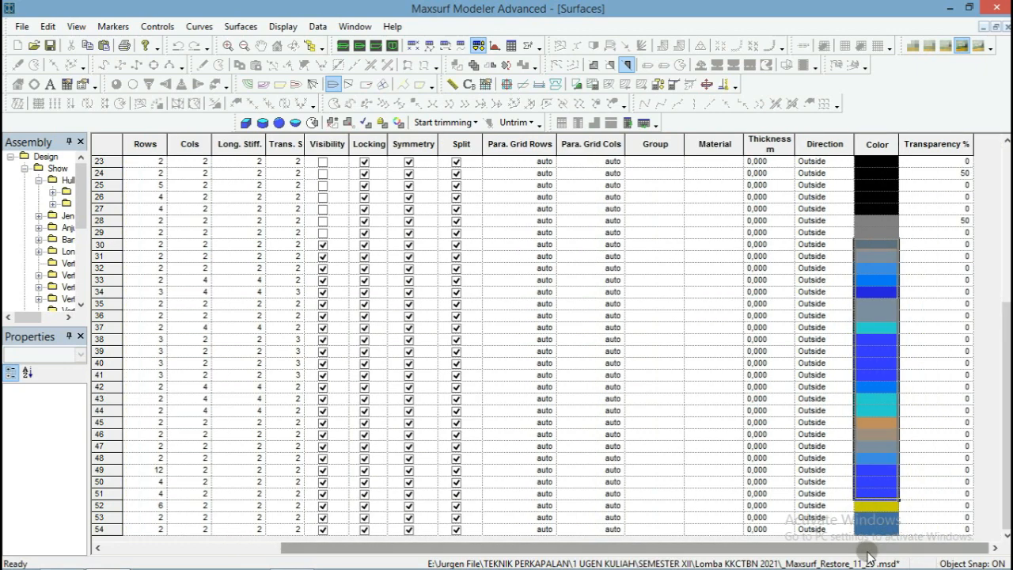
left_click_drag(853, 548, 643, 554)
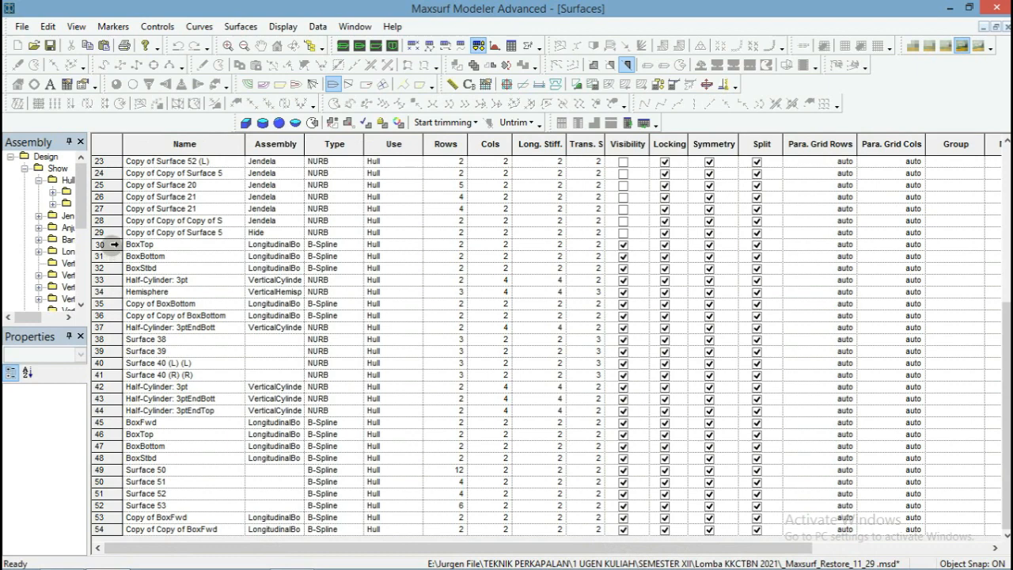
left_click(115, 243)
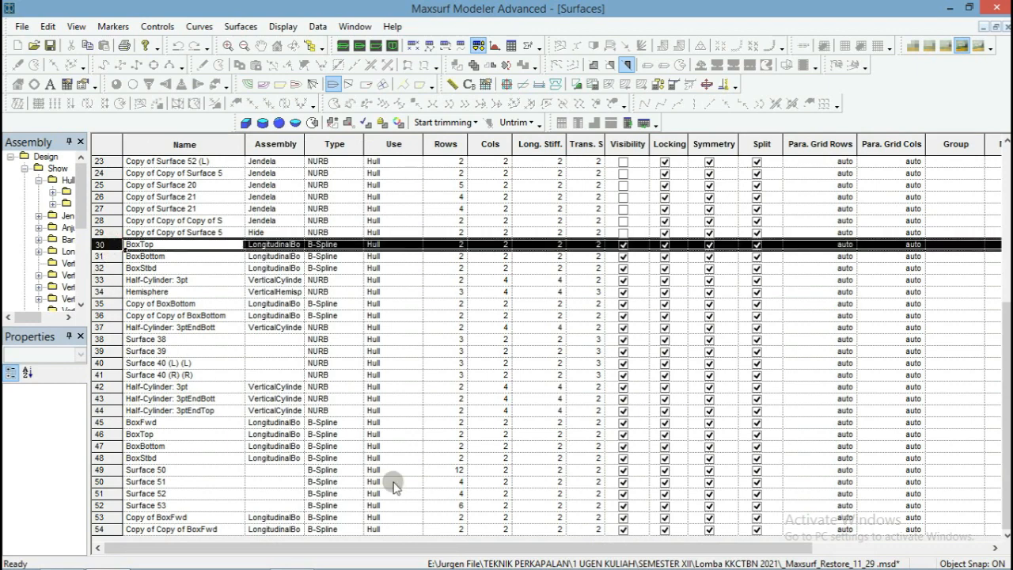
left_click_drag(538, 548, 812, 514)
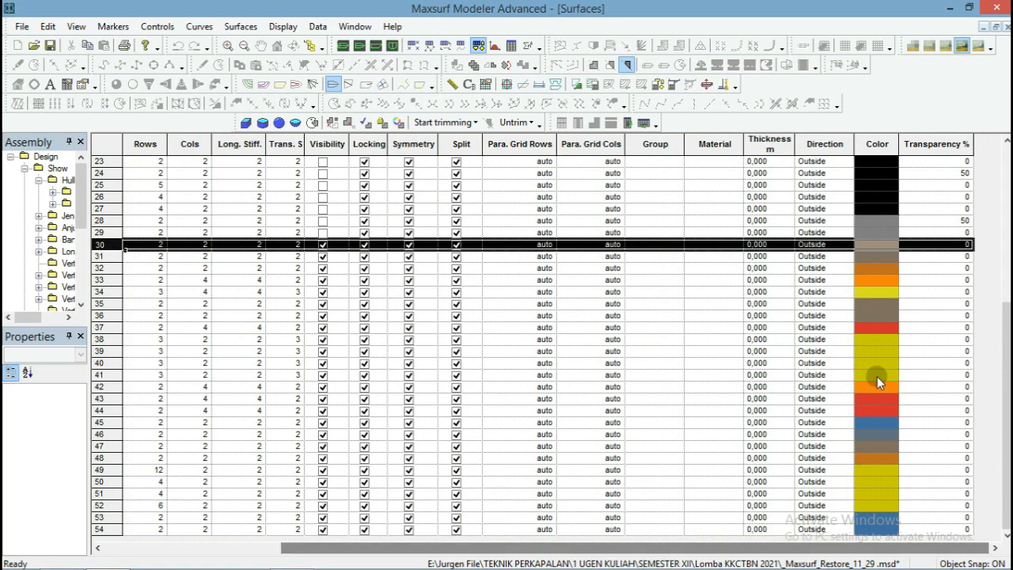
Fill the blue colour of row 30 down through row 54 so all turret surfaces share it.
left_click(882, 244)
left_click_drag(906, 245, 918, 487)
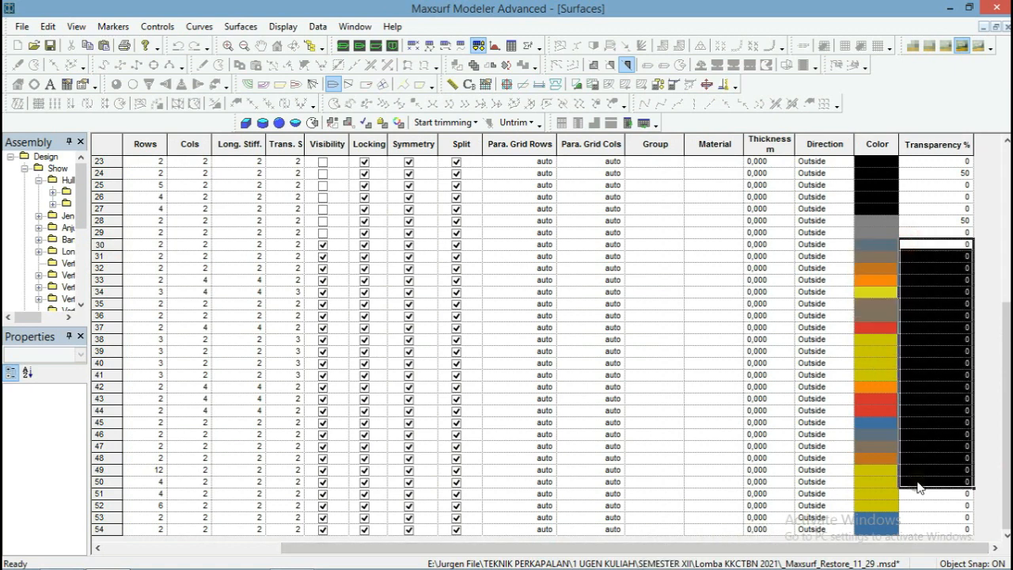
left_click_drag(888, 244, 874, 529)
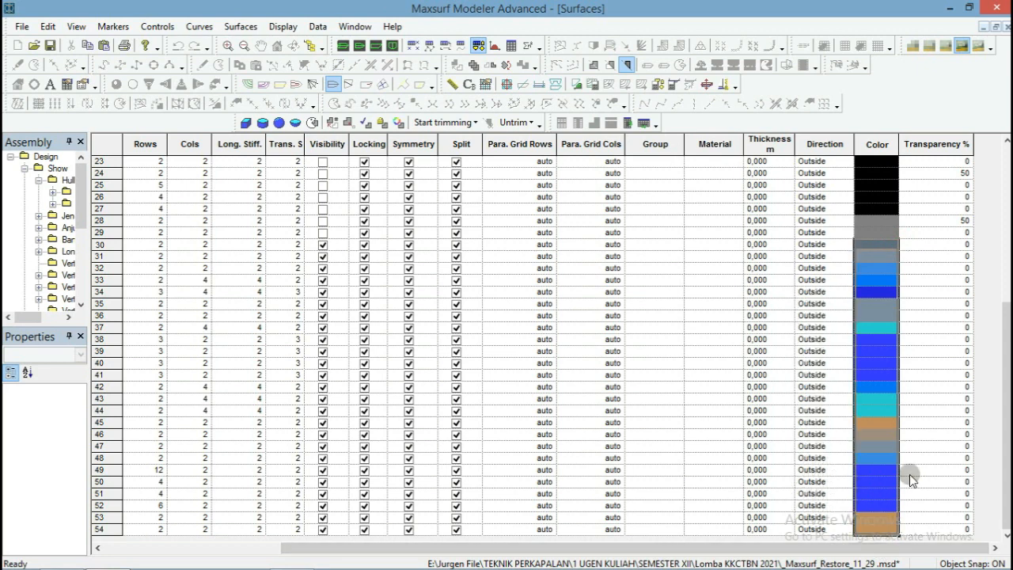
key("ctrl+d")
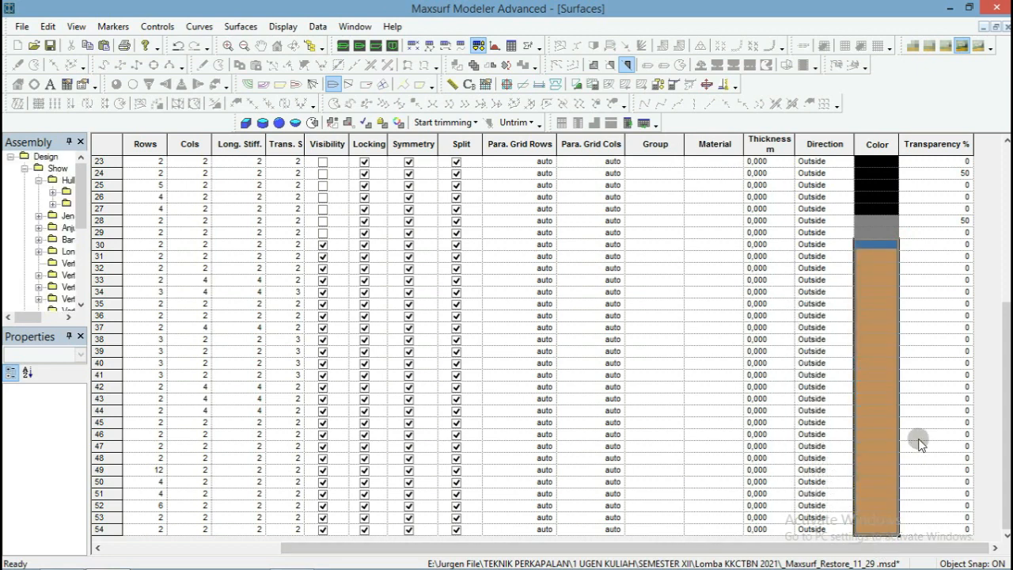
left_click(930, 323)
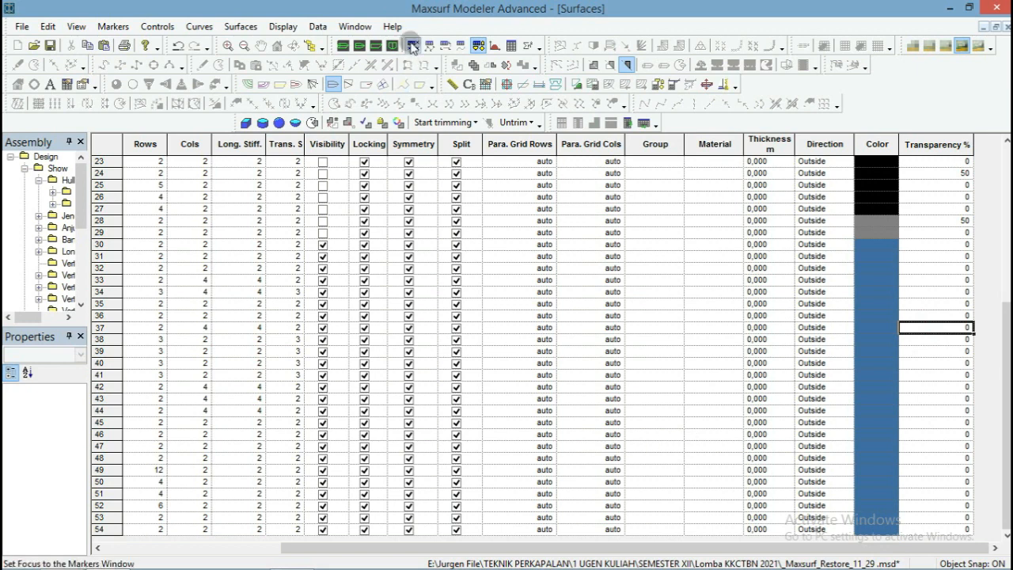
Examine the recoloured turret together with the superstructure and deck in the perspective view from another yaw angle.
left_click(386, 46)
left_click(672, 171)
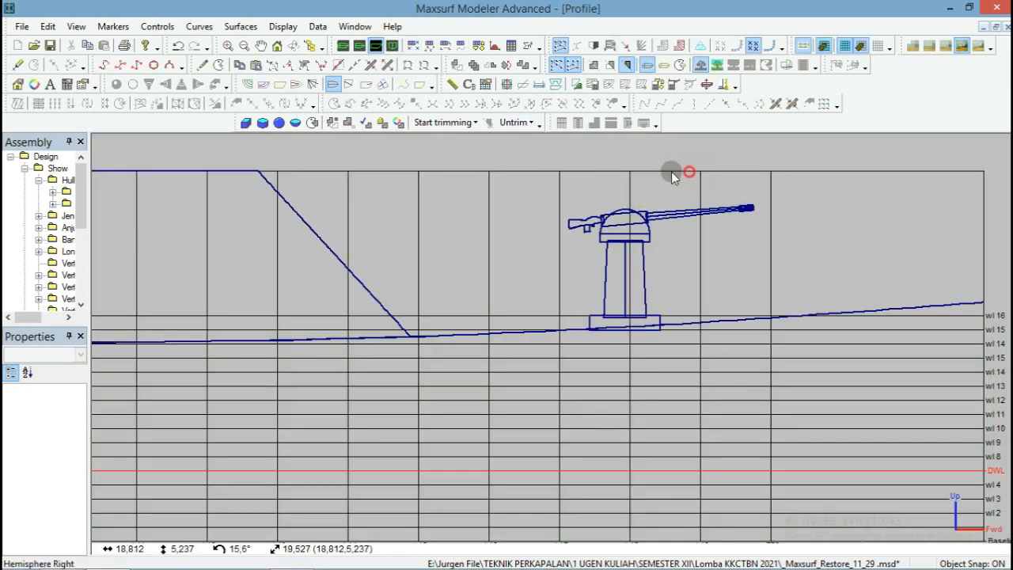
left_click(343, 45)
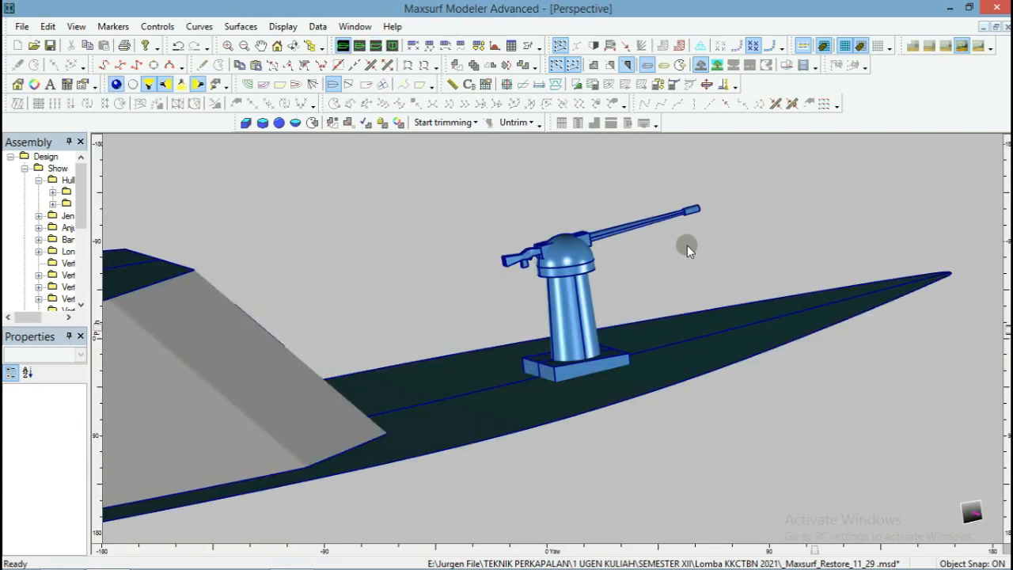
left_click_drag(687, 245, 899, 246)
left_click_drag(900, 211, 770, 432)
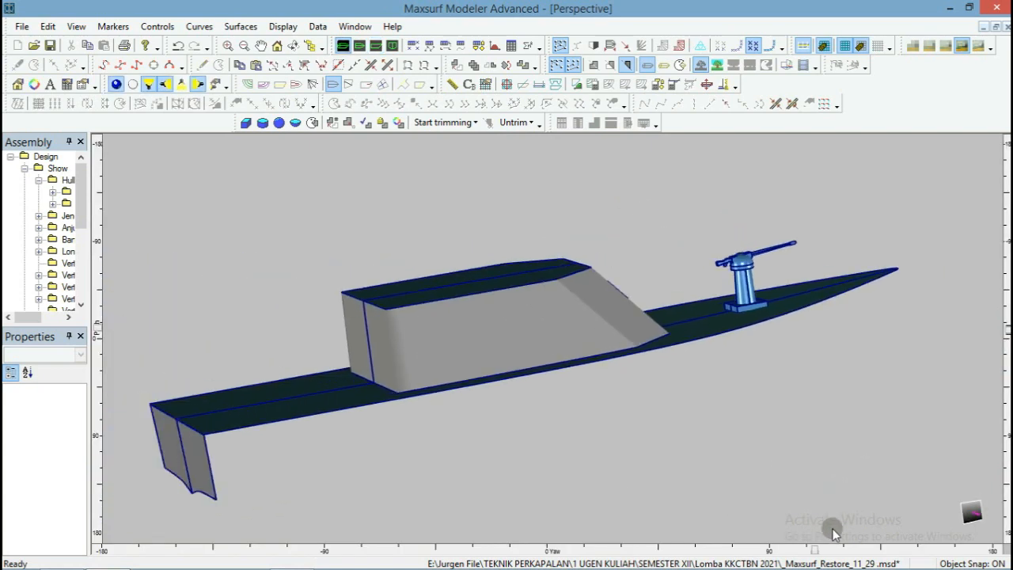
mouse_move(811, 547)
left_mouse_down()
mouse_move(884, 558)
mouse_move(678, 554)
mouse_move(777, 554)
left_mouse_up()
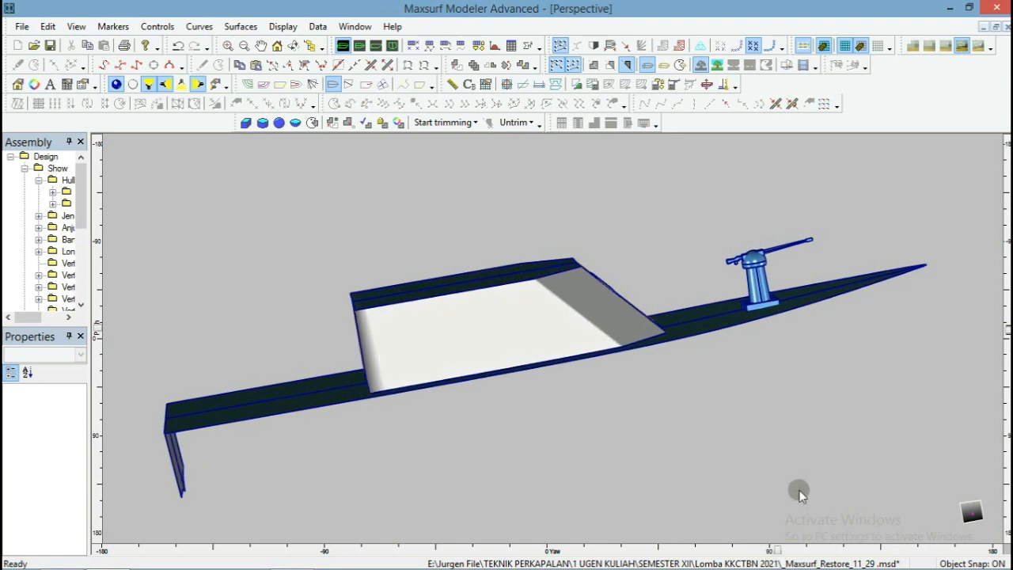
left_click_drag(799, 489, 545, 378)
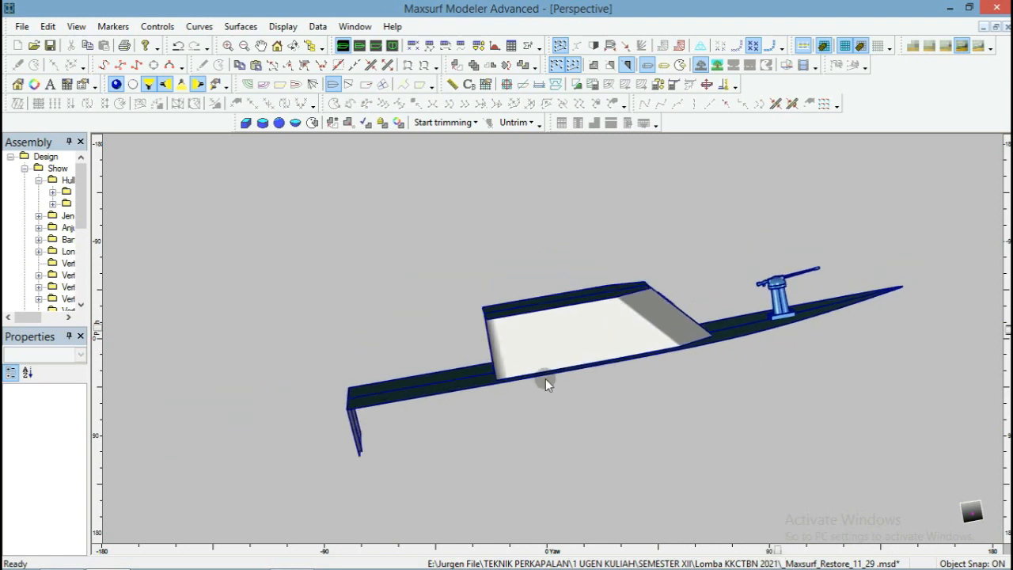
Unlock the whole Design assembly and lock it again.
right_click(36, 158)
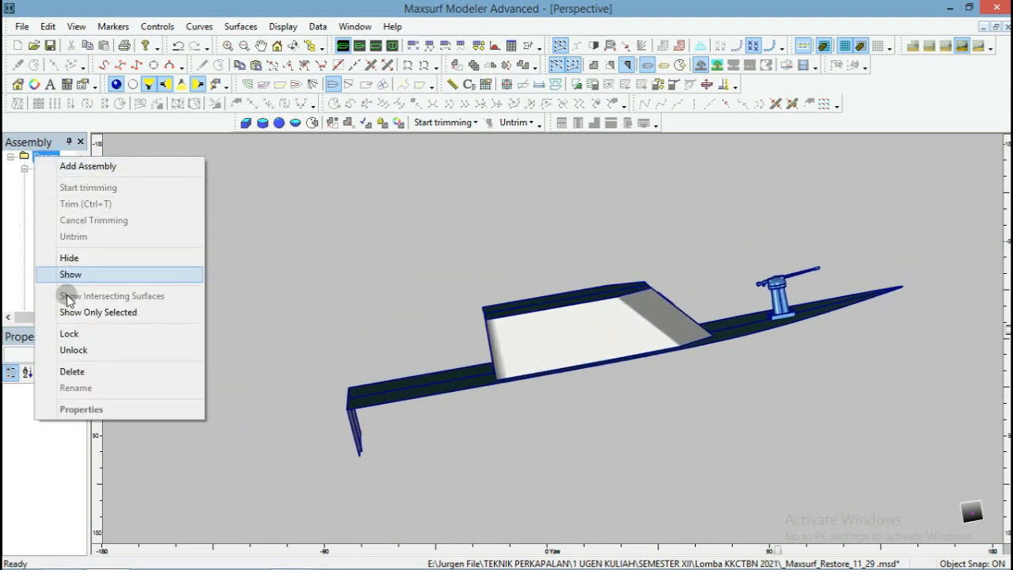
left_click(80, 351)
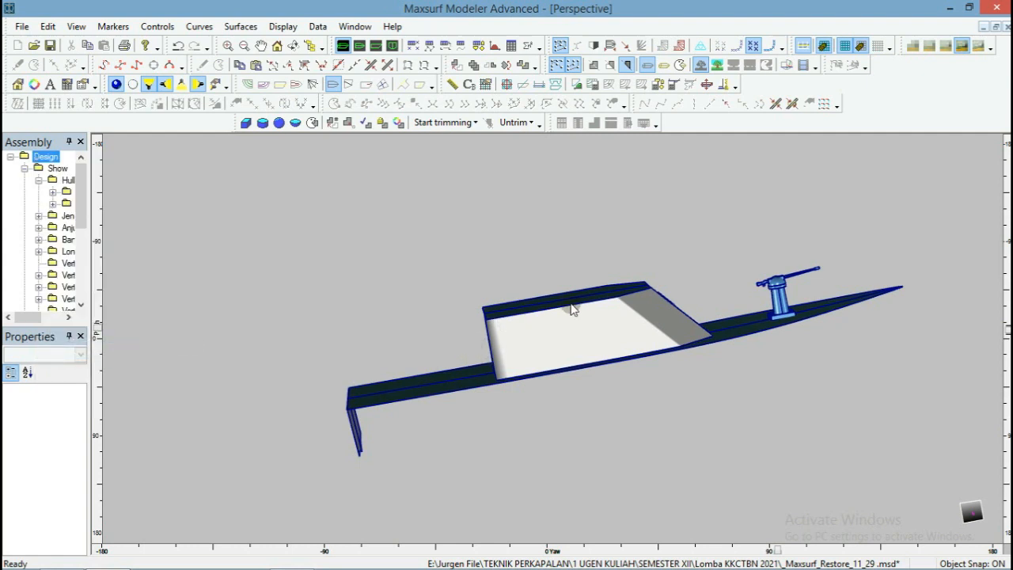
left_click(24, 155)
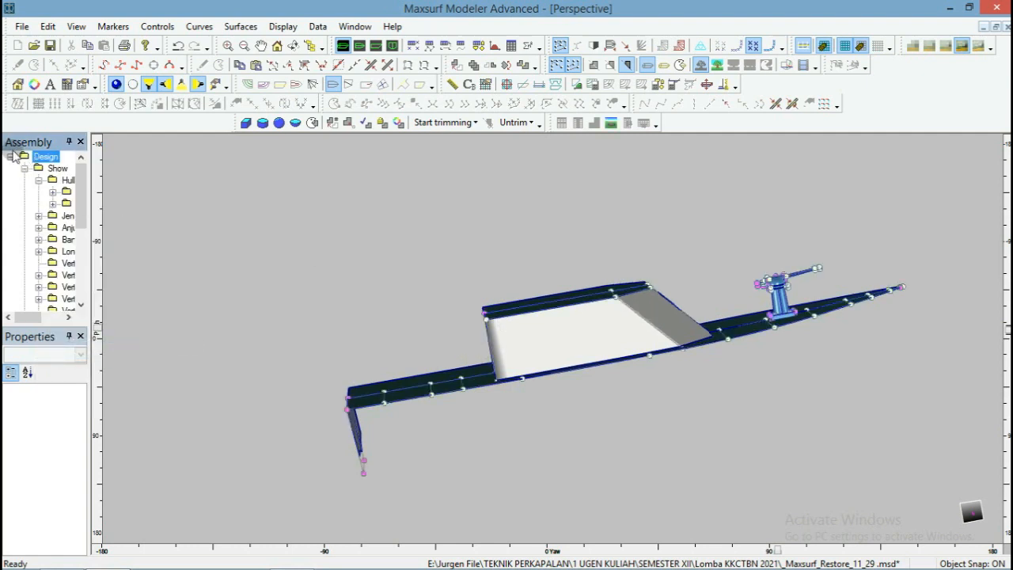
right_click(16, 156)
left_click(47, 334)
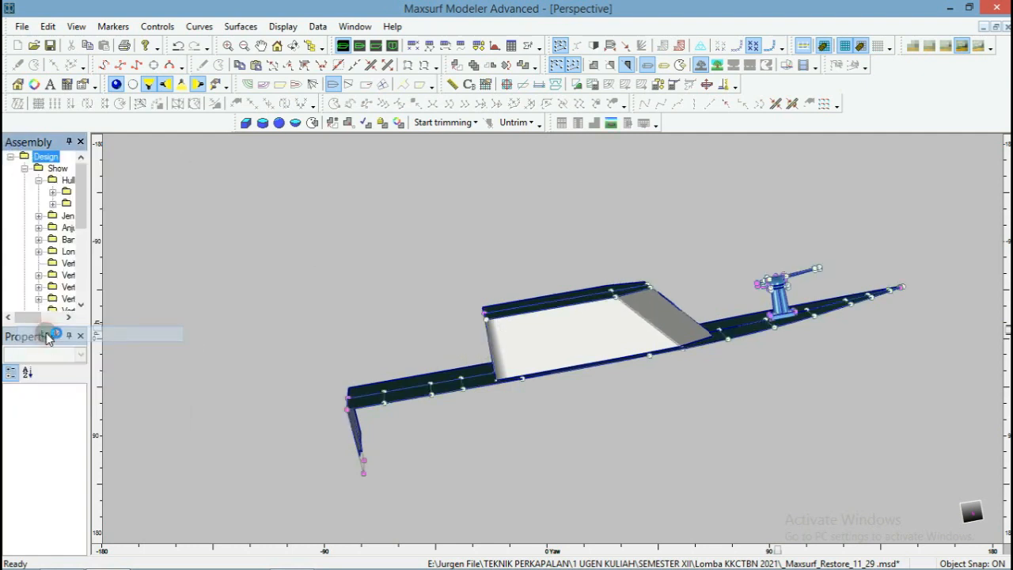
Show all surfaces of the Show assembly, widen the assembly tree and collapse its Hull group.
right_click(51, 169)
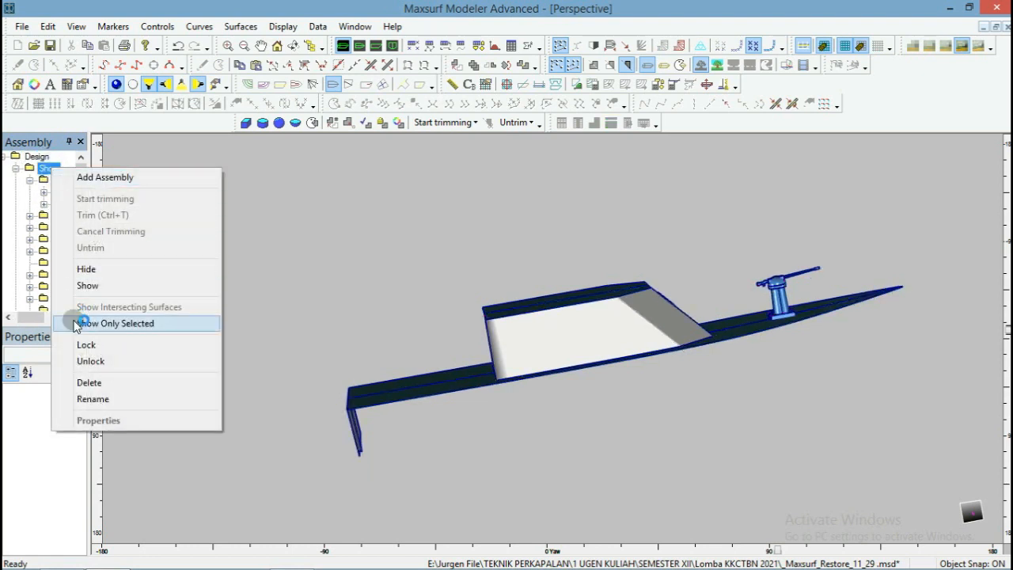
left_click(96, 284)
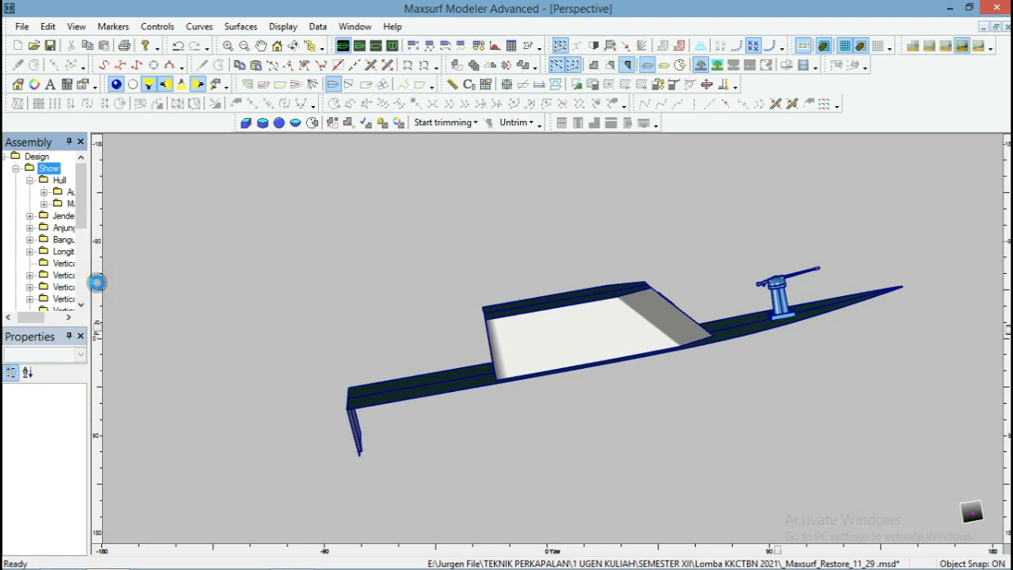
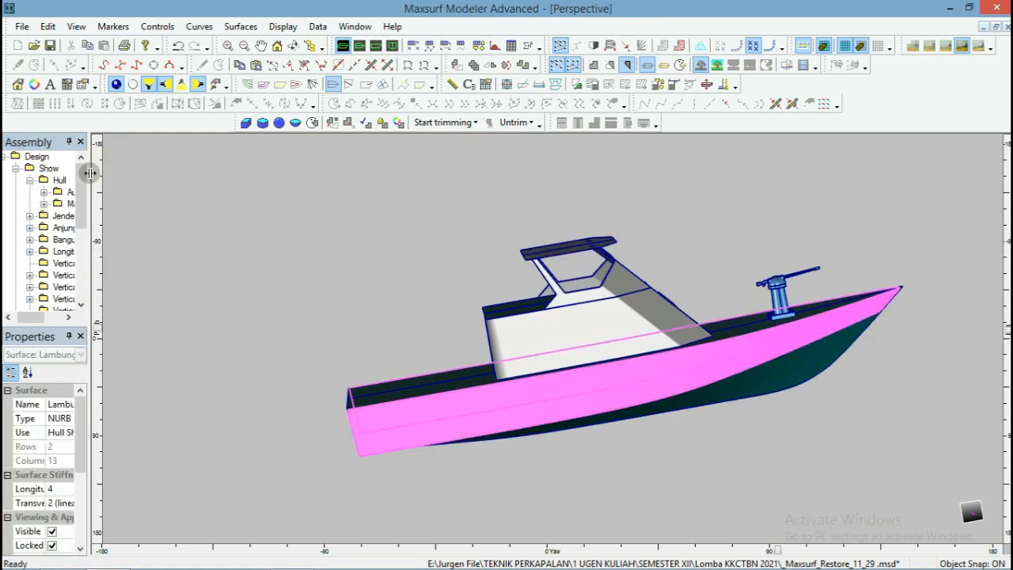
left_click_drag(89, 173, 174, 202)
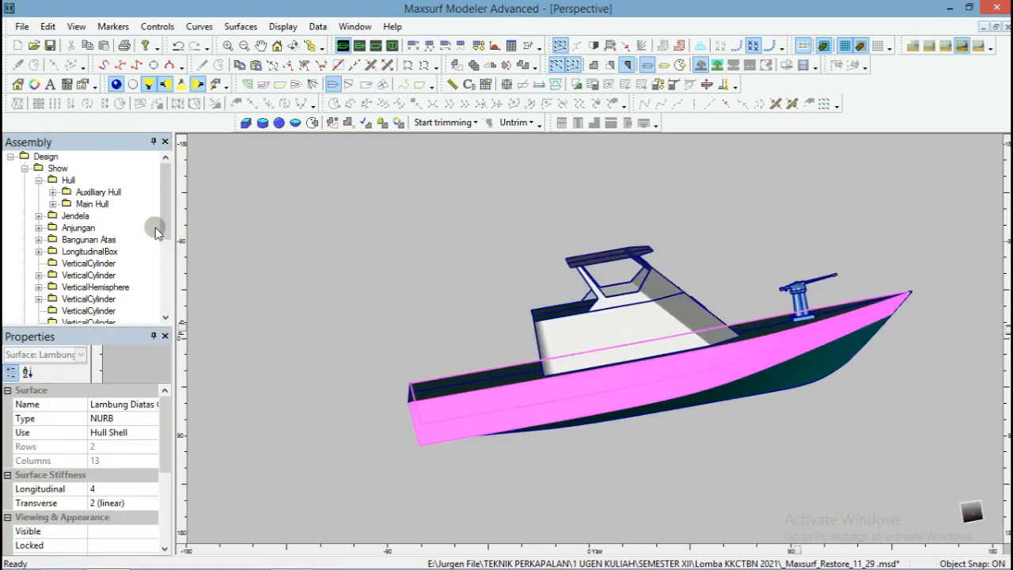
left_click(36, 181)
left_click(39, 181)
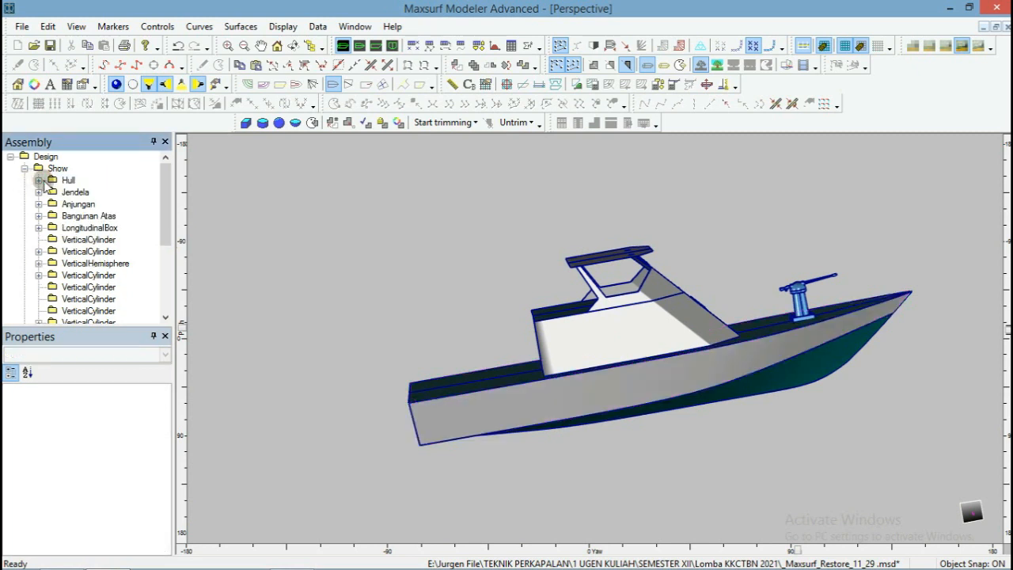
Add a new assembly named Senjata inside the Show assembly.
scroll(106, 239, "down", 2)
scroll(107, 241, "down", 2)
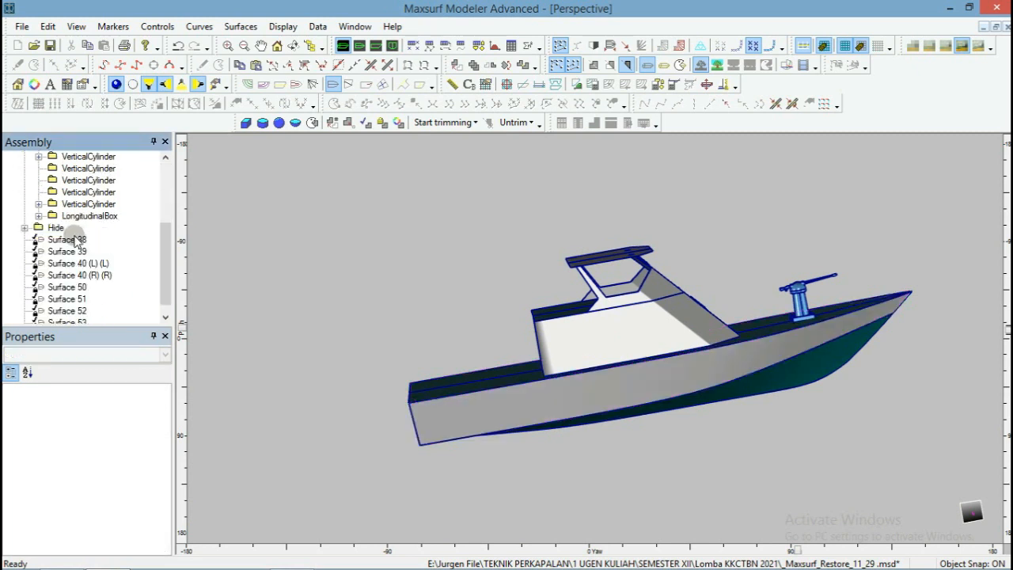
scroll(75, 242, "up", 4)
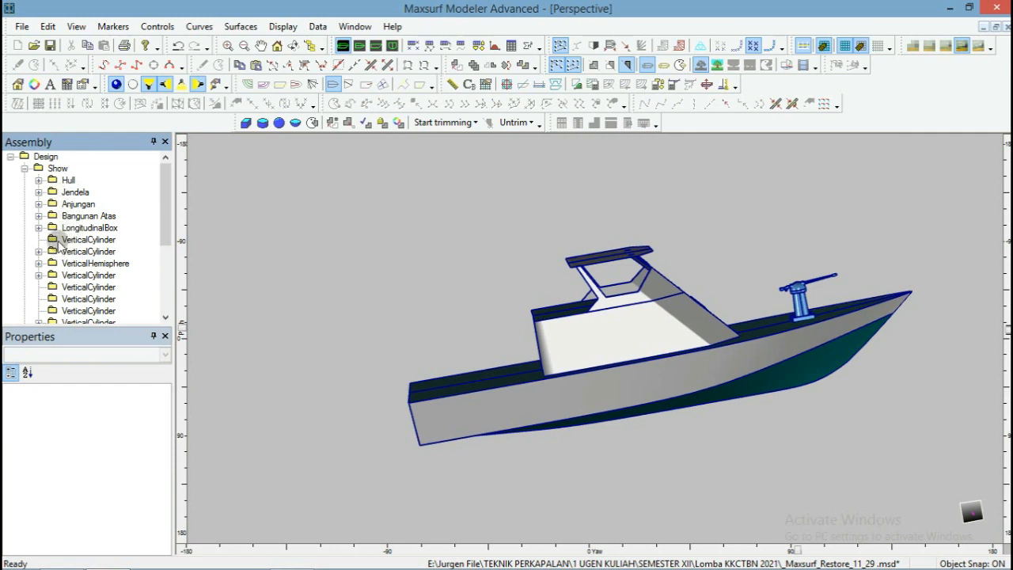
left_click(37, 168)
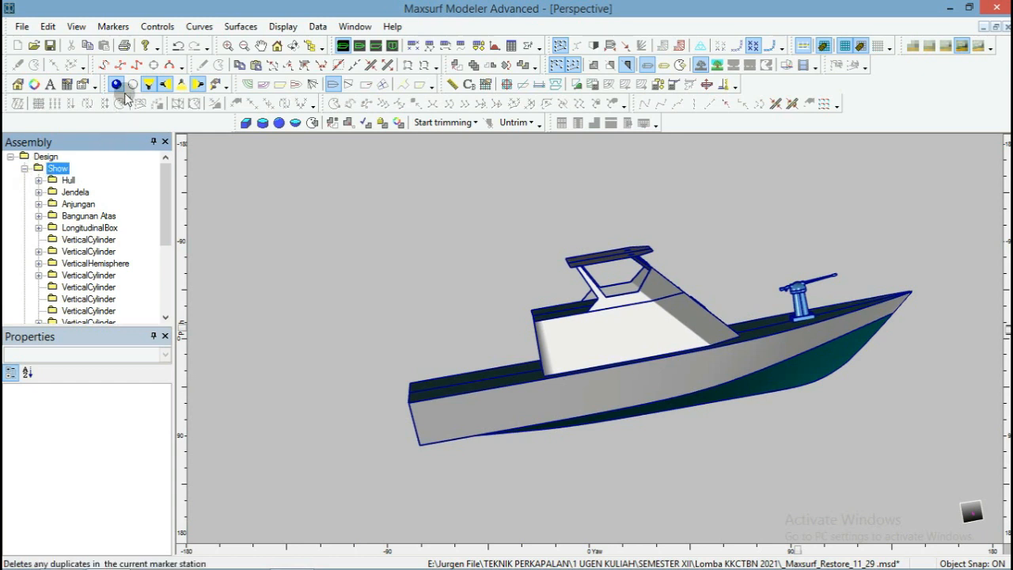
right_click(59, 170)
left_click(96, 182)
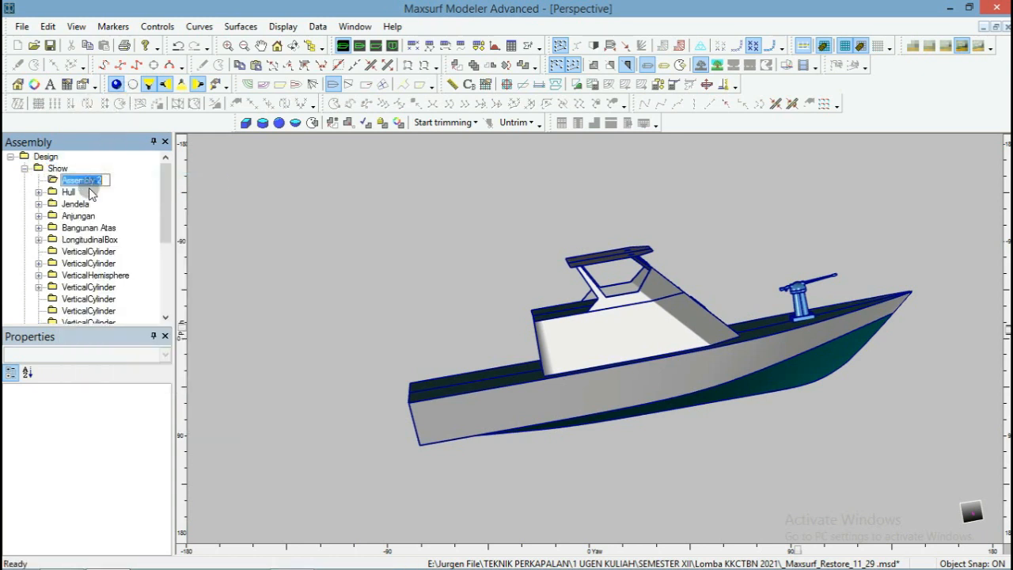
type("Senjata")
key("Return")
Locate the turret surfaces' Assembly entries in the surfaces table, select the entry of row 30, and select the Senjata assembly.
left_click(478, 45)
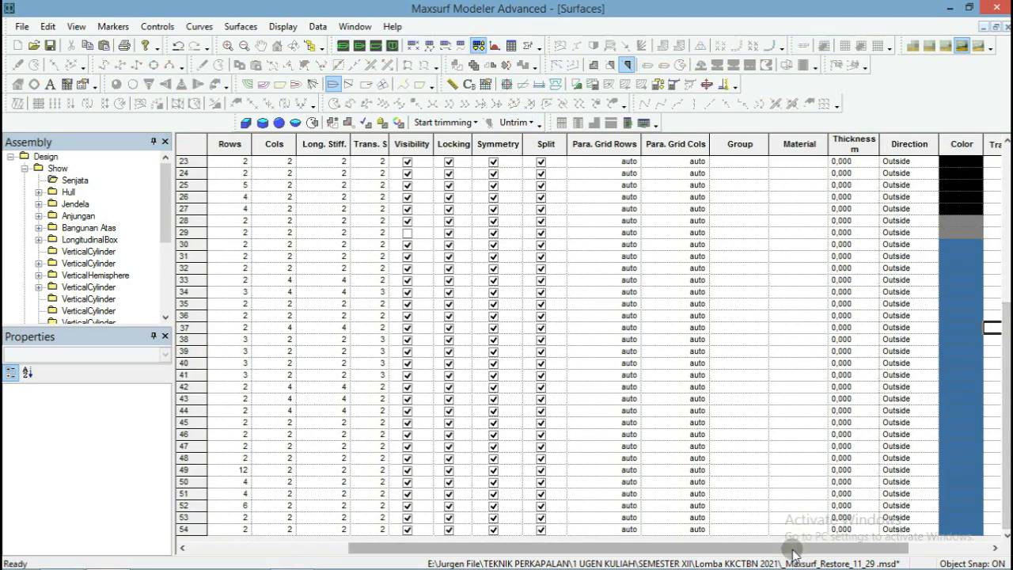
left_click_drag(762, 548, 602, 564)
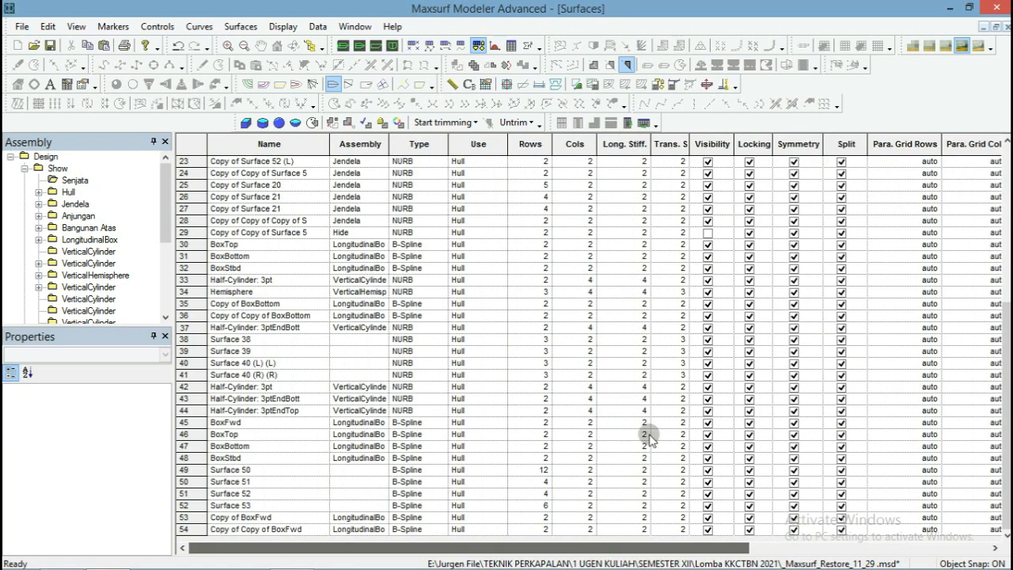
left_click(360, 246)
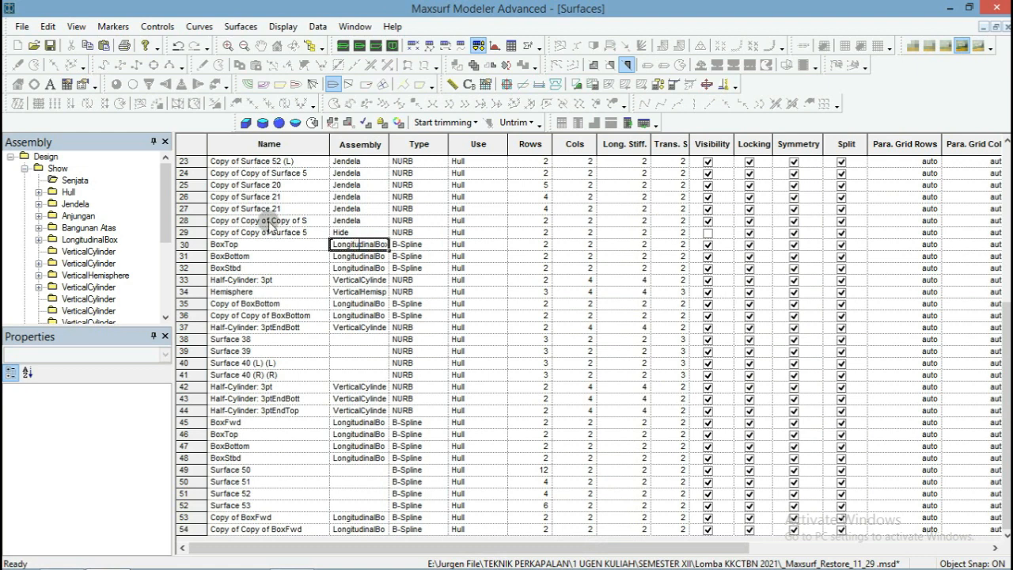
left_click(79, 182)
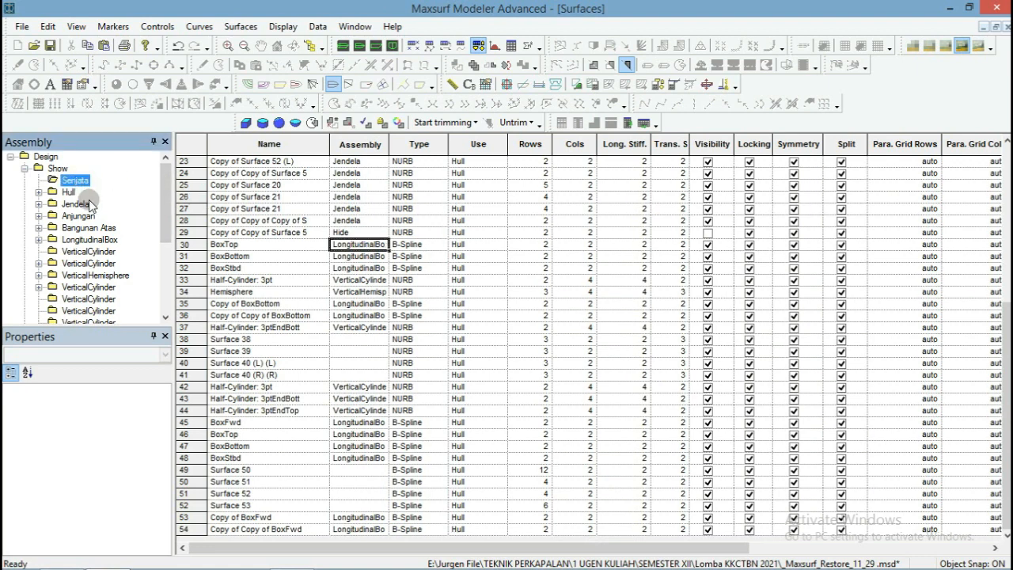
left_click(77, 179)
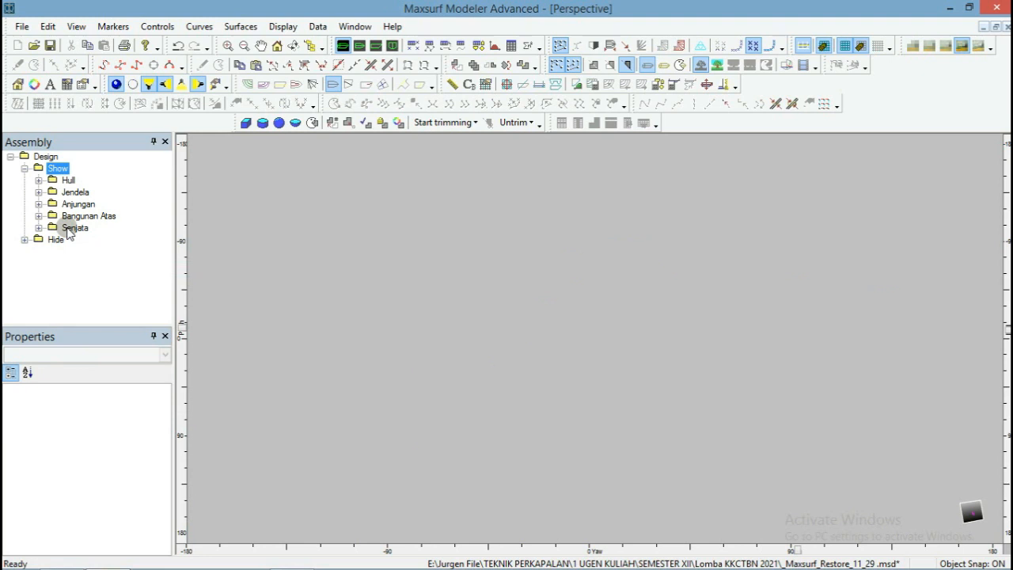
Show the surfaces of the Senjata assembly and view the turret from a higher pitch angle.
right_click(67, 230)
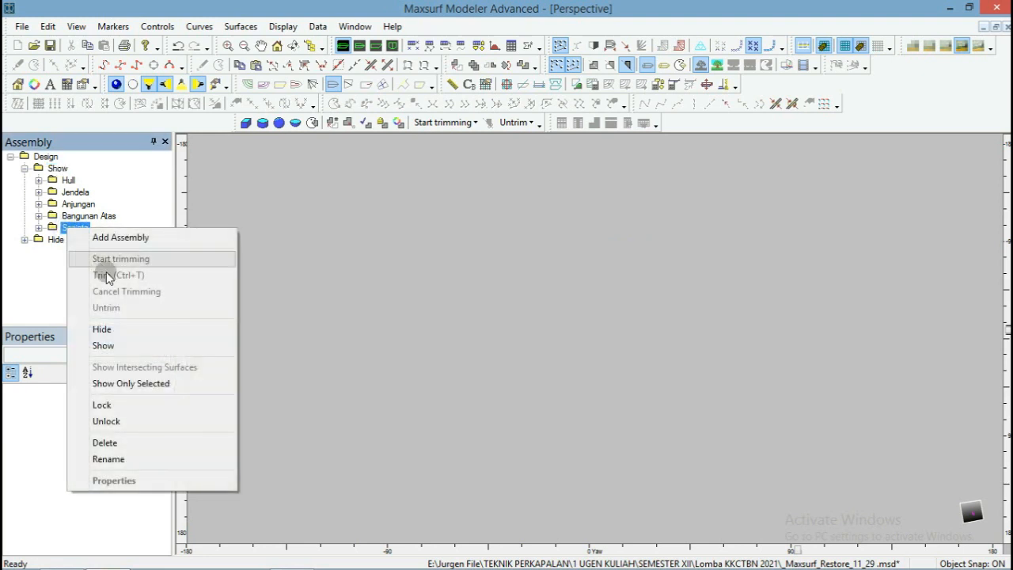
left_click(110, 344)
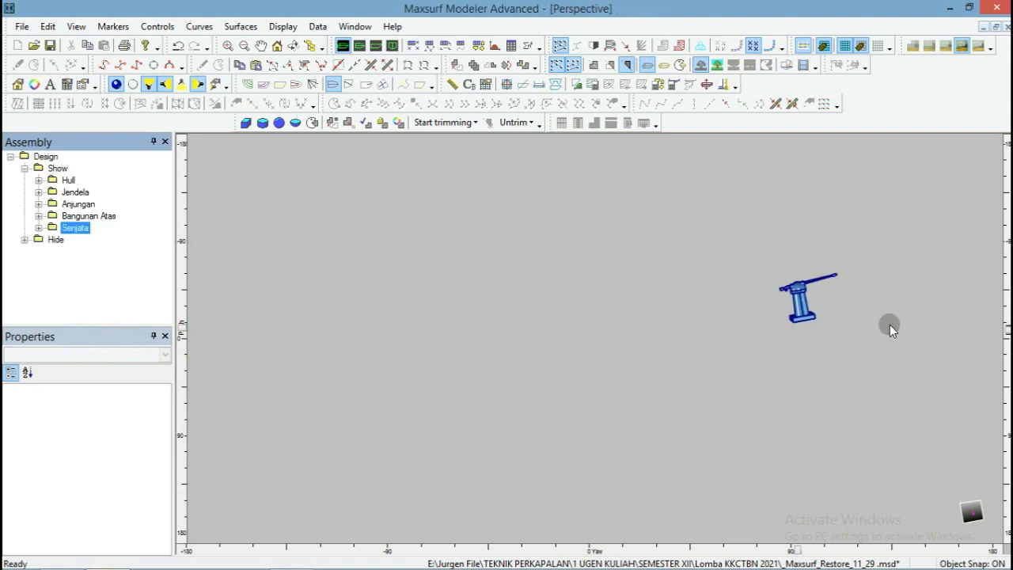
scroll(867, 301, "up", 6)
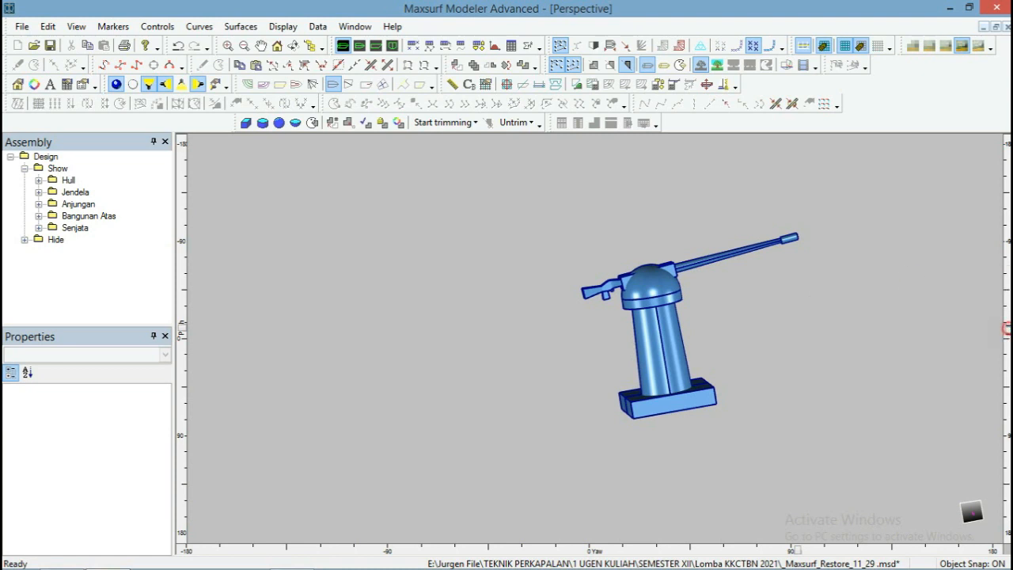
left_click_drag(1007, 328, 1002, 269)
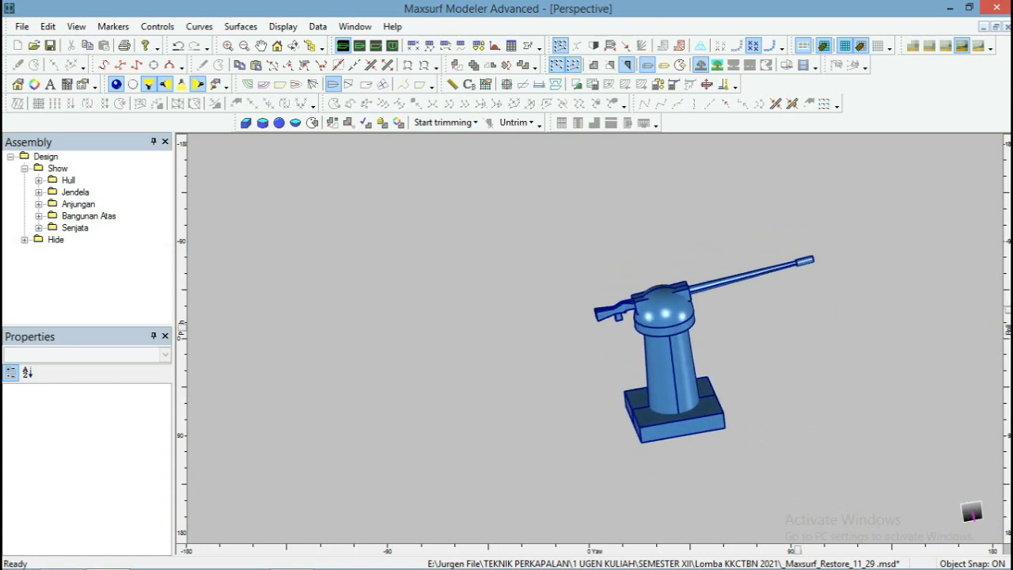
Trim the Hemisphere surface of the turret dome, removing the two regions where the gun box passes through it.
scroll(704, 332, "up", 5)
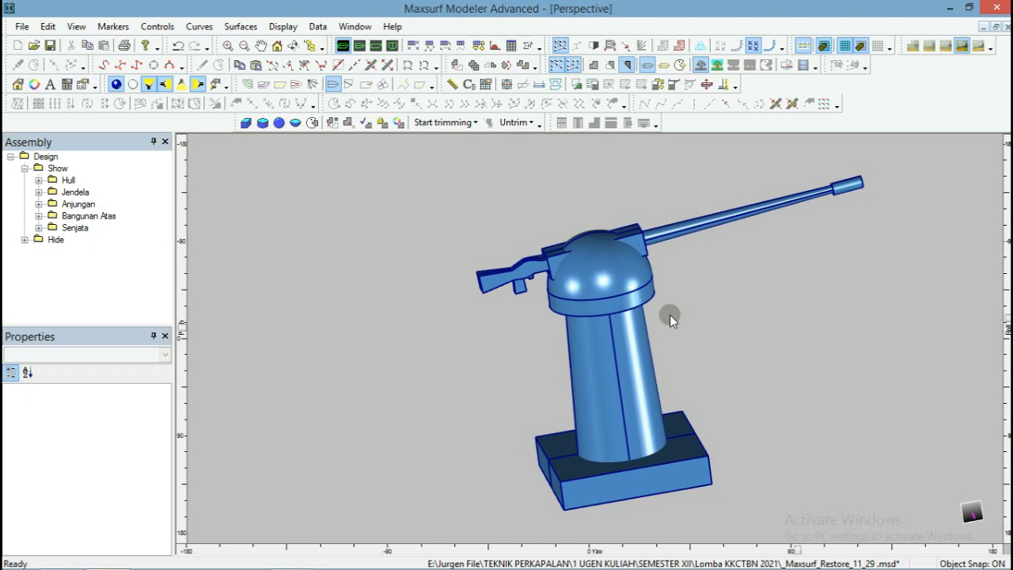
scroll(670, 314, "up", 5)
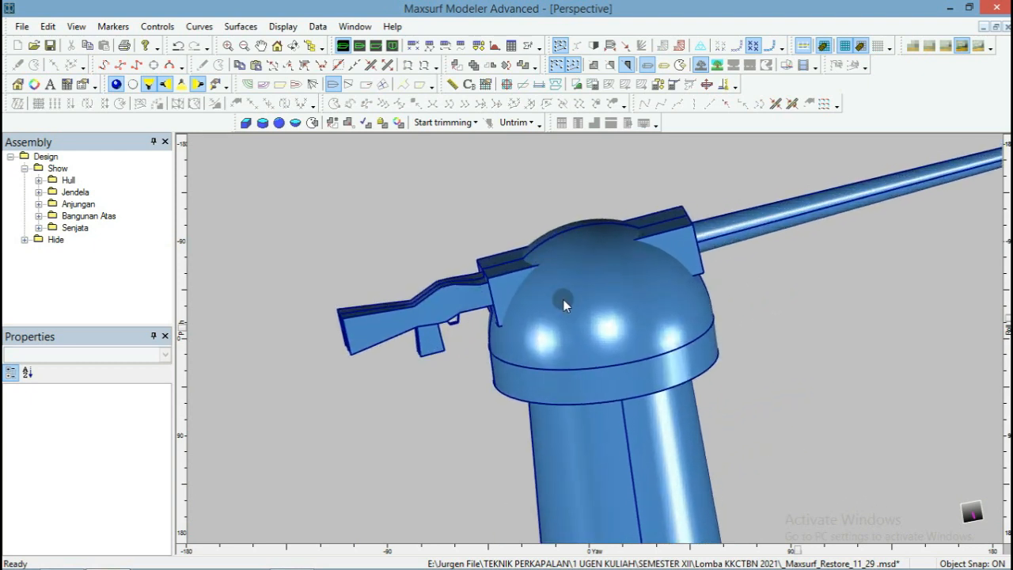
scroll(567, 287, "up", 2)
right_click(568, 288)
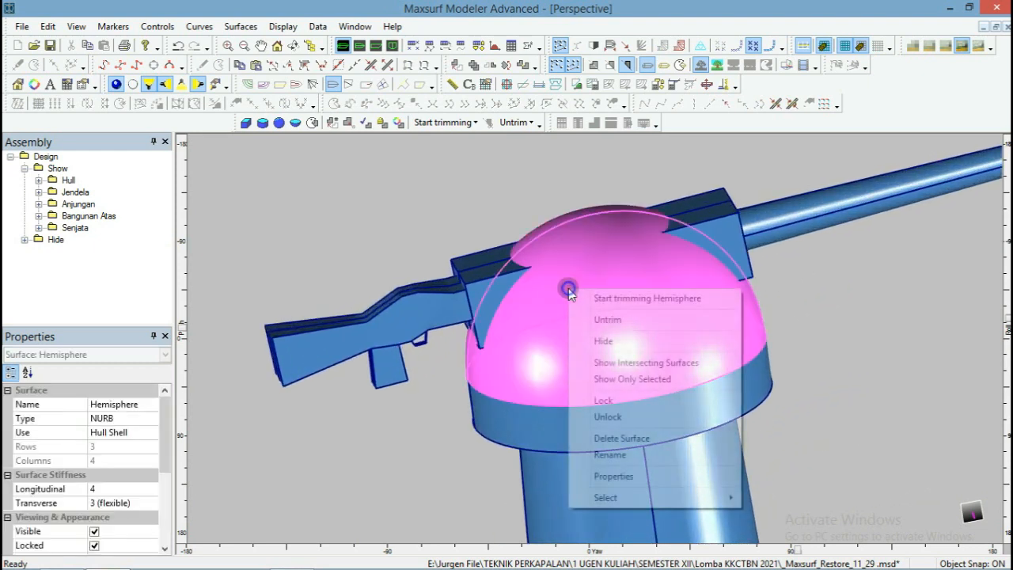
left_click(598, 298)
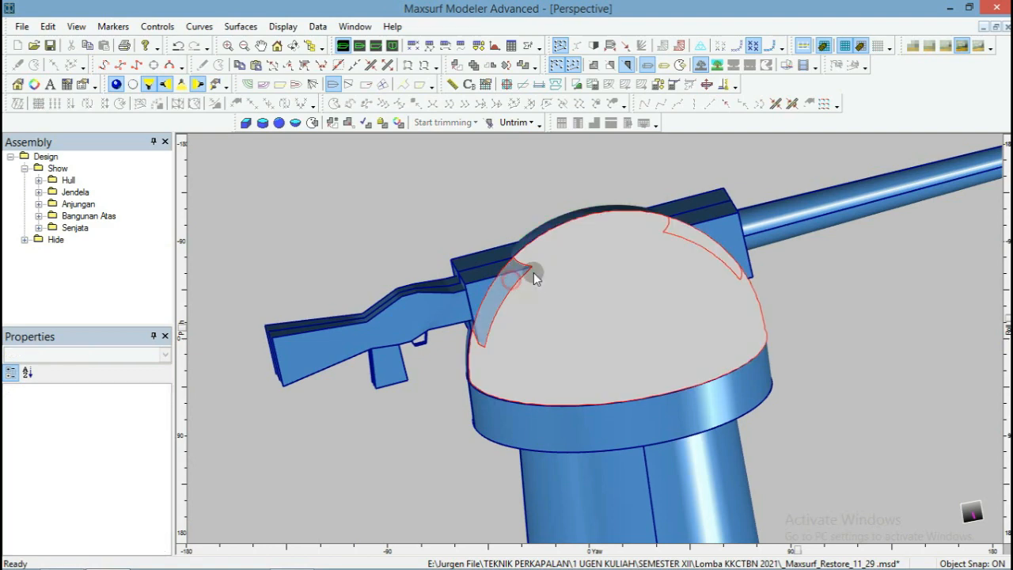
right_click(717, 253)
left_click(748, 258)
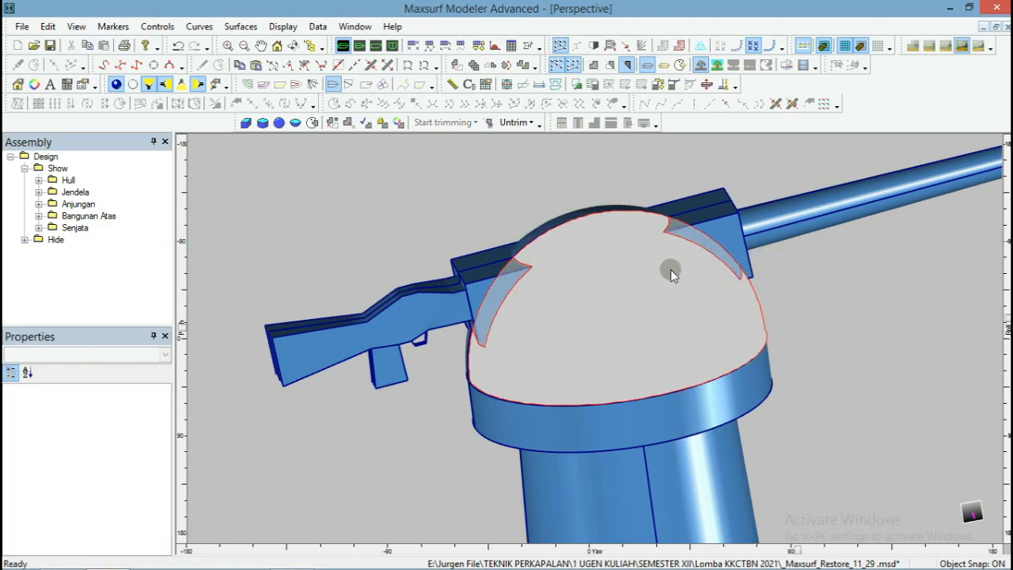
Trim Surface 53, the side of the gun stock, removing its end portion inside the gun box.
left_click(457, 311)
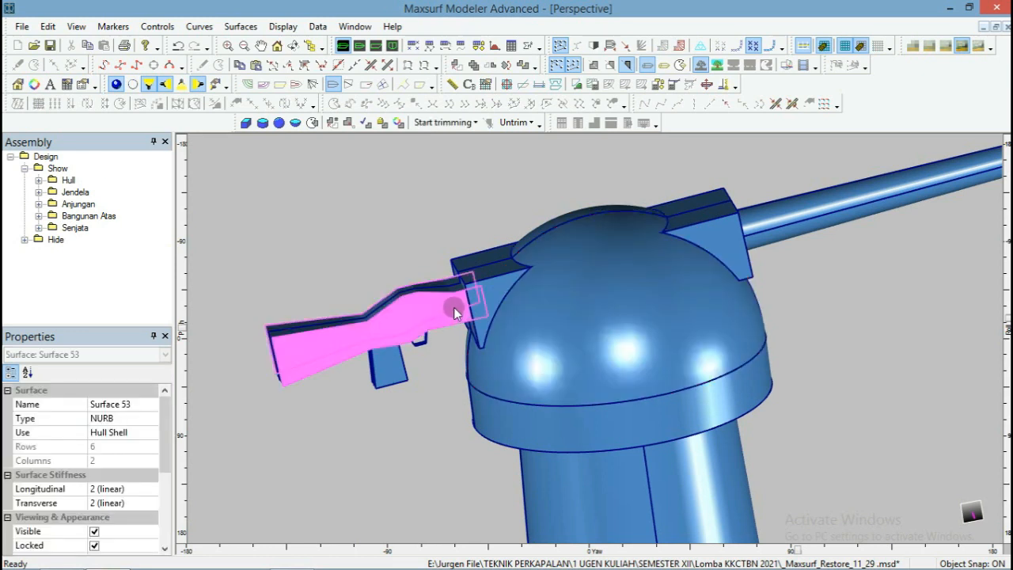
right_click(453, 307)
left_click(492, 314)
right_click(478, 295)
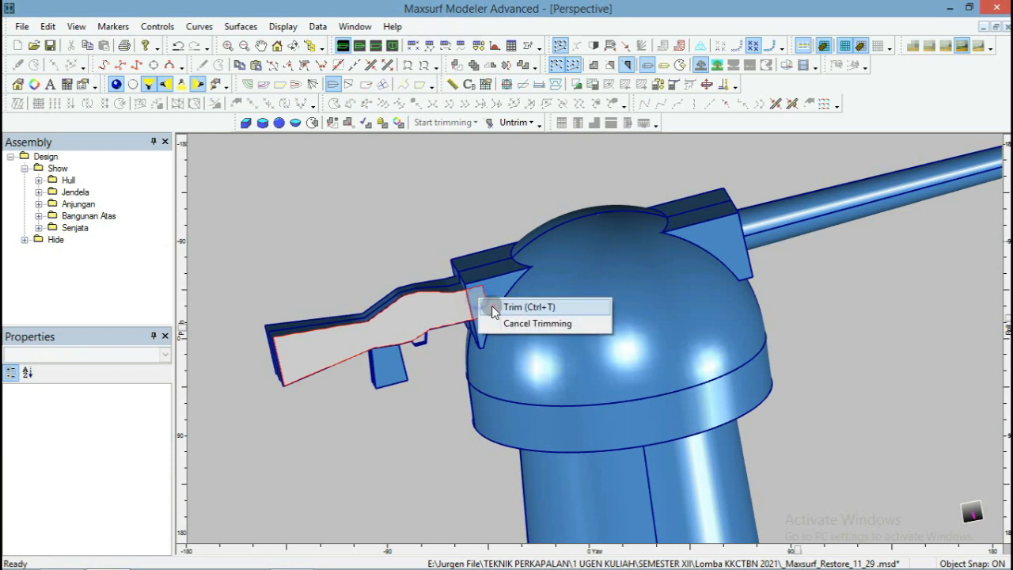
left_click(492, 305)
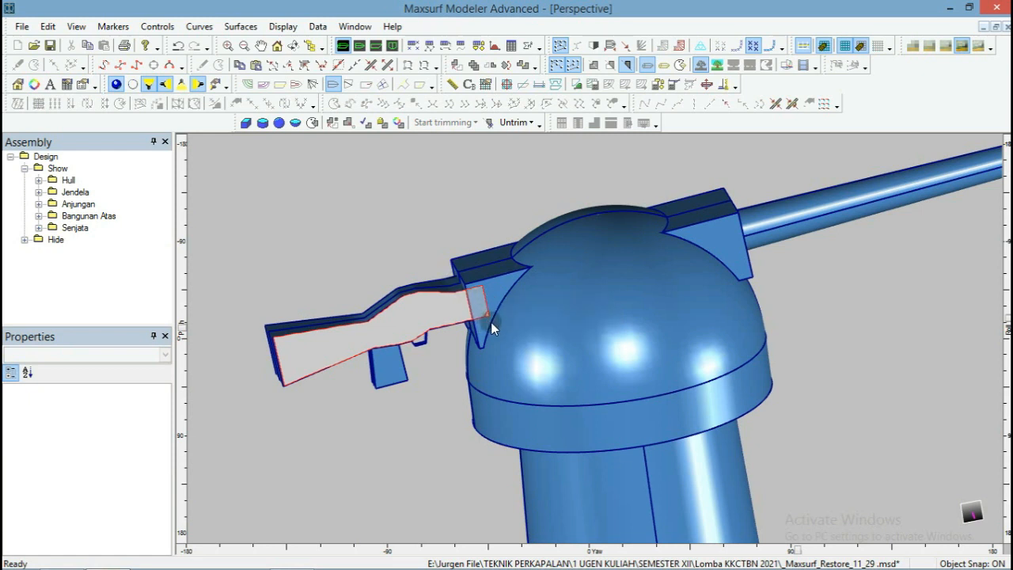
Trim the small leftover piece of Surface 53 that lies inside the gun box.
scroll(491, 320, "up", 4)
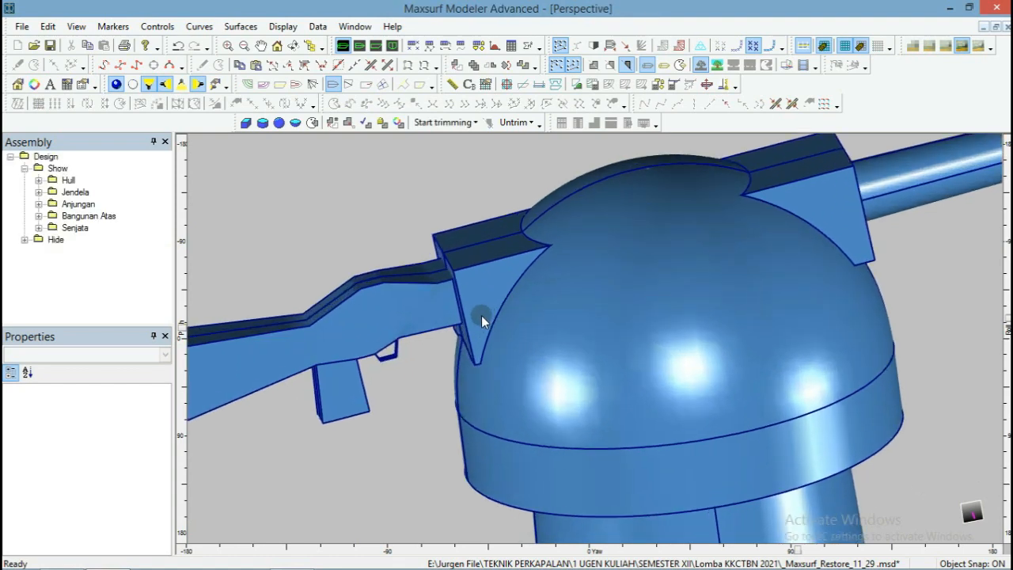
left_click(440, 308)
right_click(435, 308)
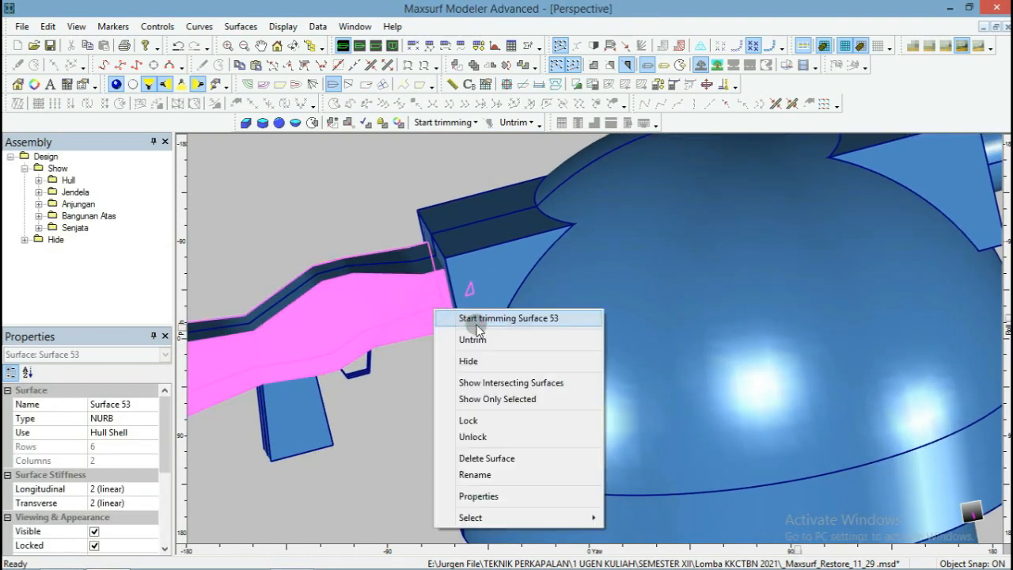
left_click(484, 319)
right_click(488, 318)
left_click(517, 328)
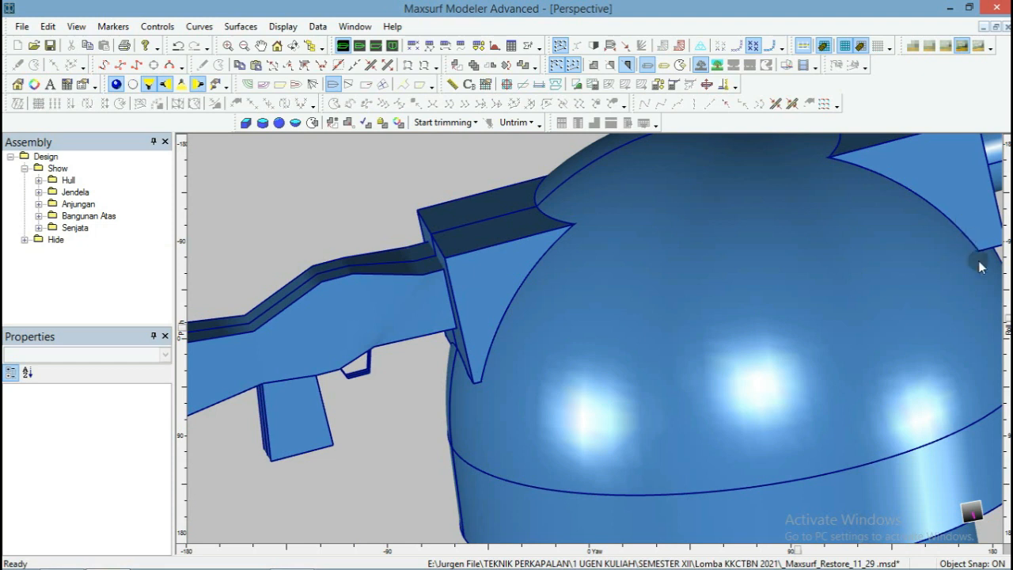
Select the BoxStbd surface to check its outline across the dome, then clear the selection.
left_click(981, 208)
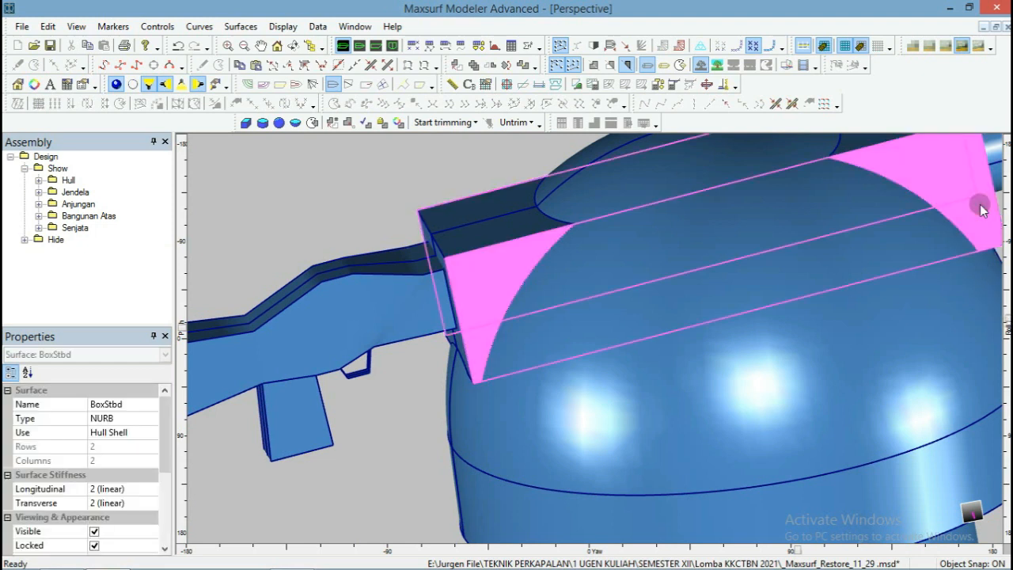
left_click(383, 437)
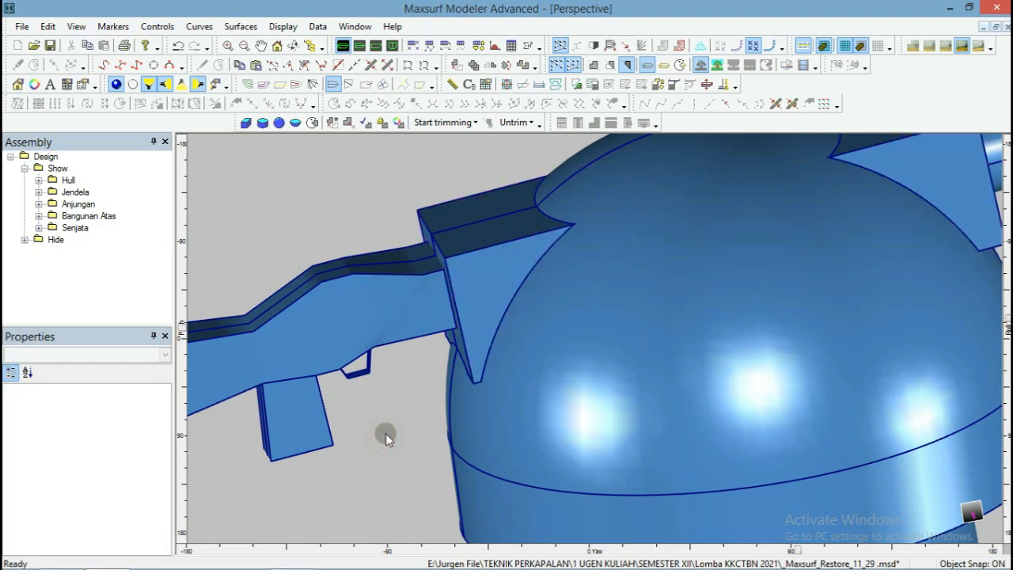
left_click(471, 289)
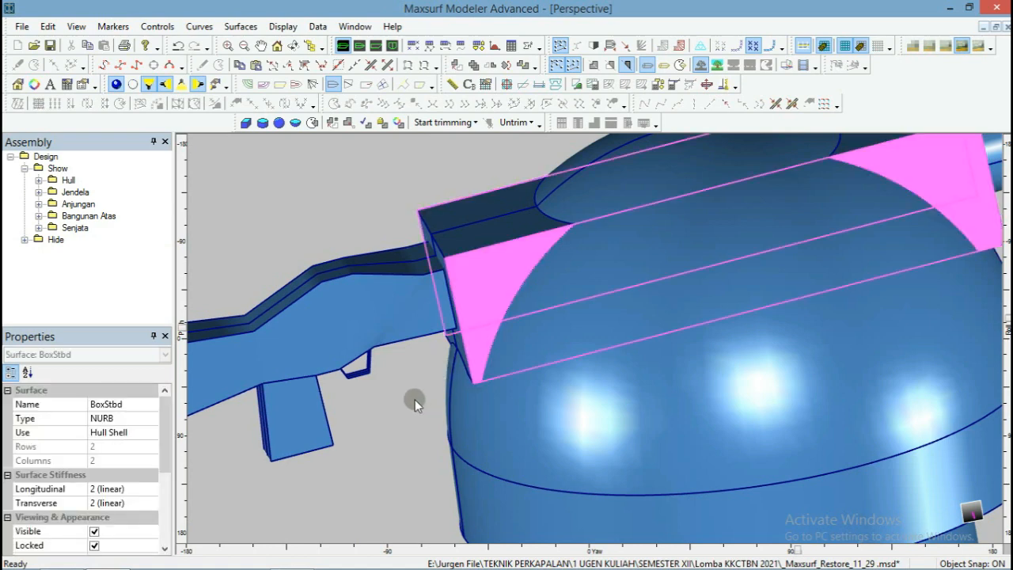
left_click(417, 342)
Trim Surface 50, the edge strip of the gun stock, removing its upper and lower ends inside the gun box.
right_click(421, 265)
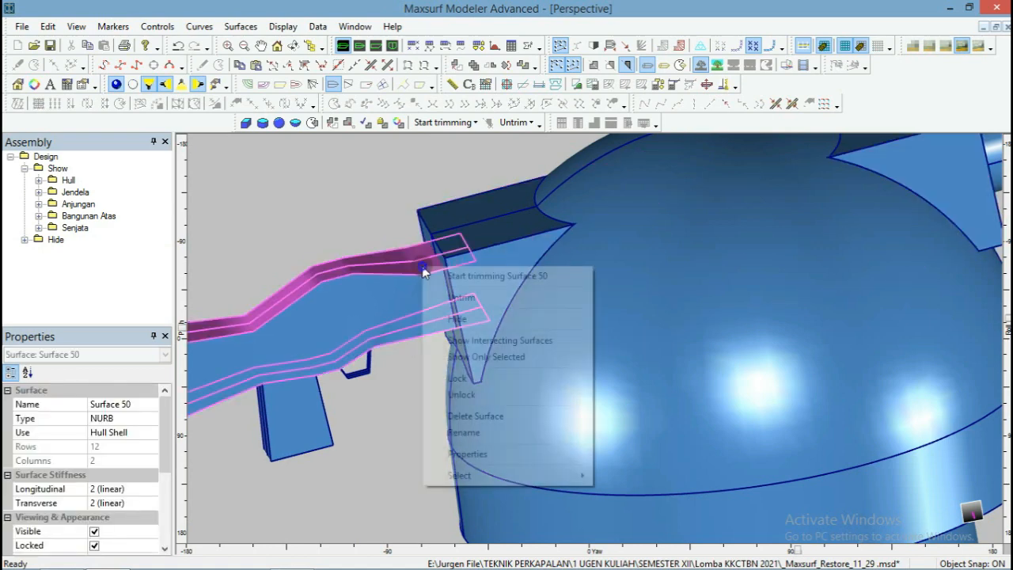
left_click(432, 274)
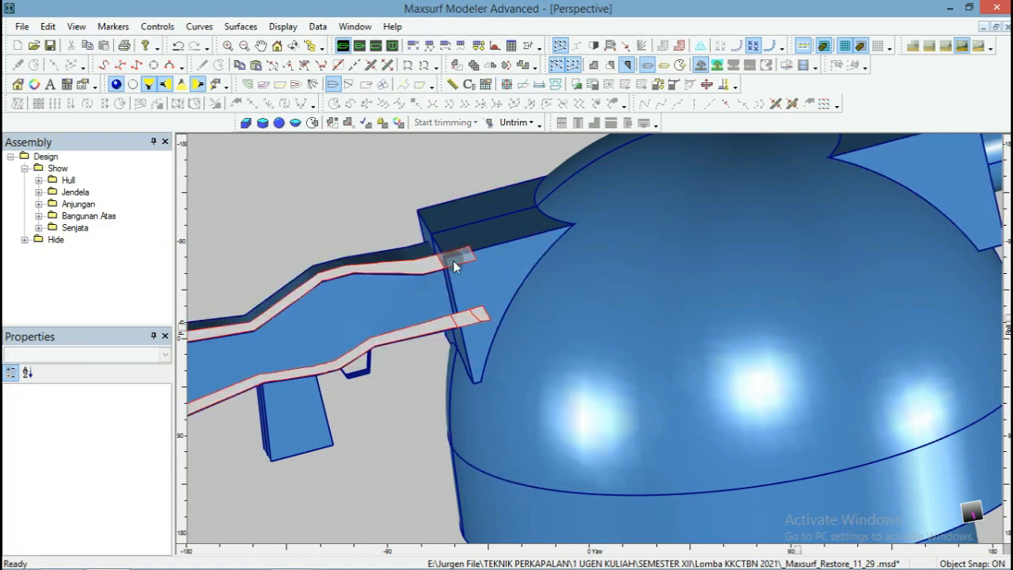
right_click(470, 318)
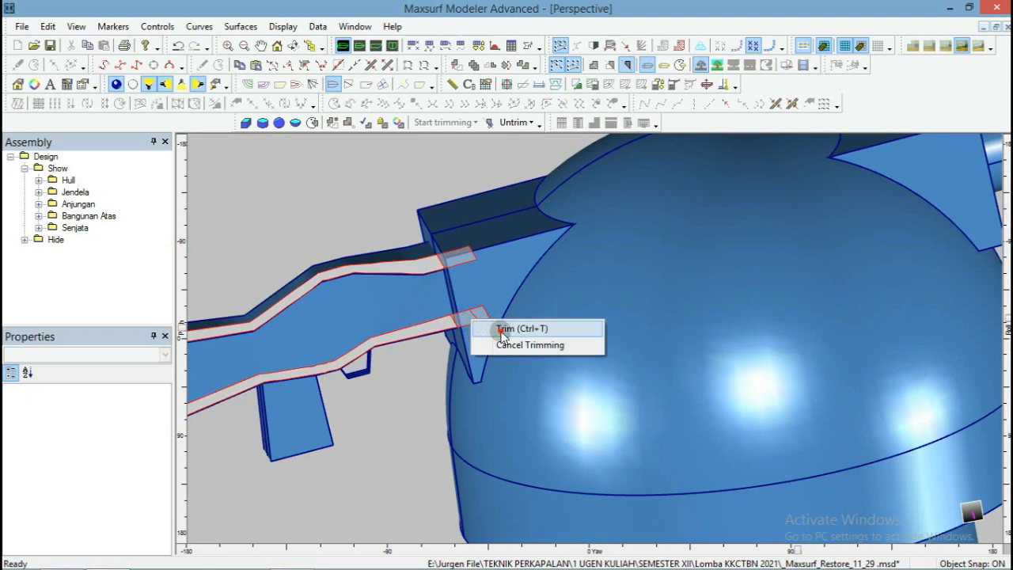
left_click(498, 328)
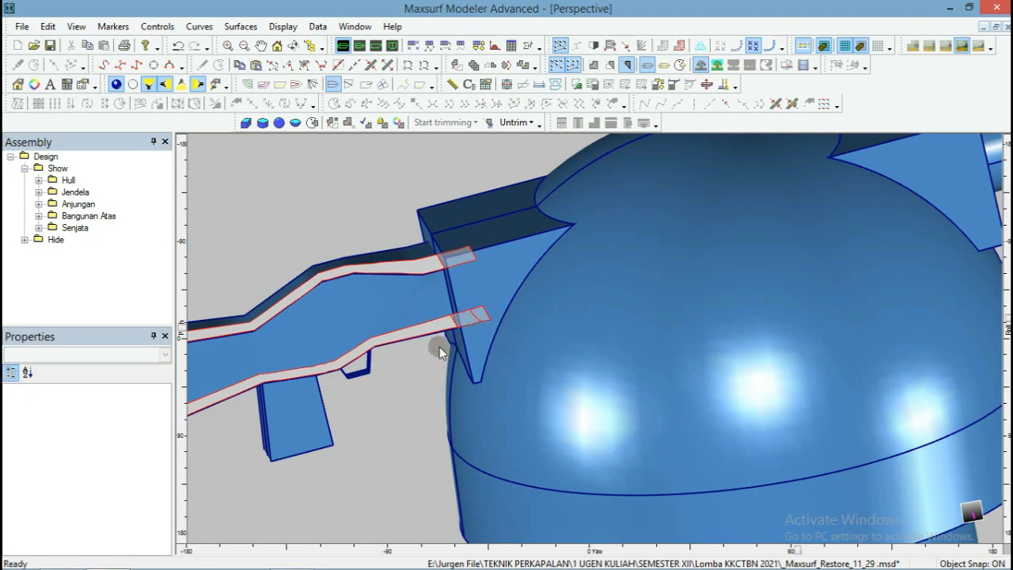
left_click(859, 307)
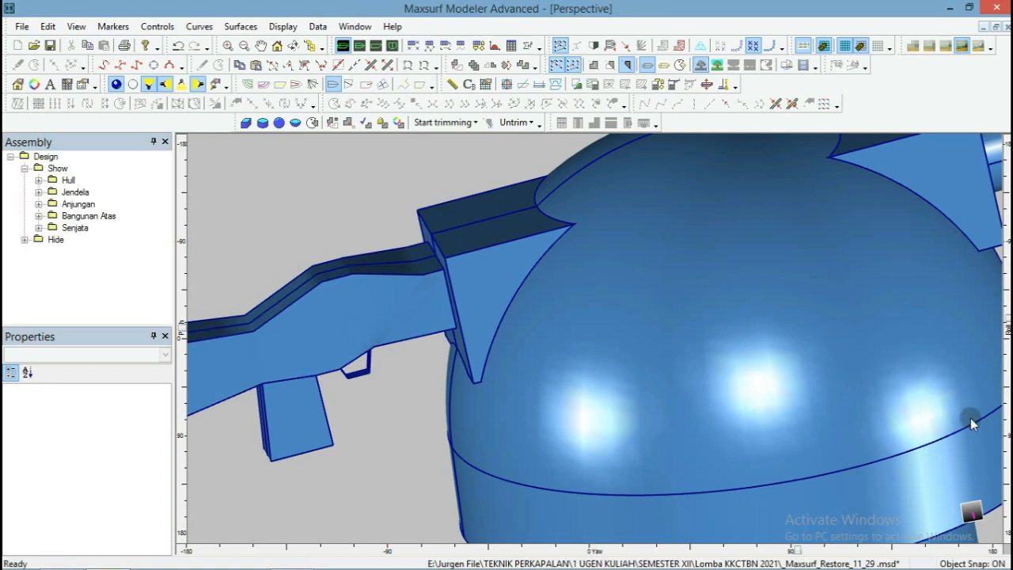
Trim the lower side surface of the gun barrel, removing its end inside the gun box.
scroll(473, 404, "down", 3)
scroll(902, 198, "up", 2)
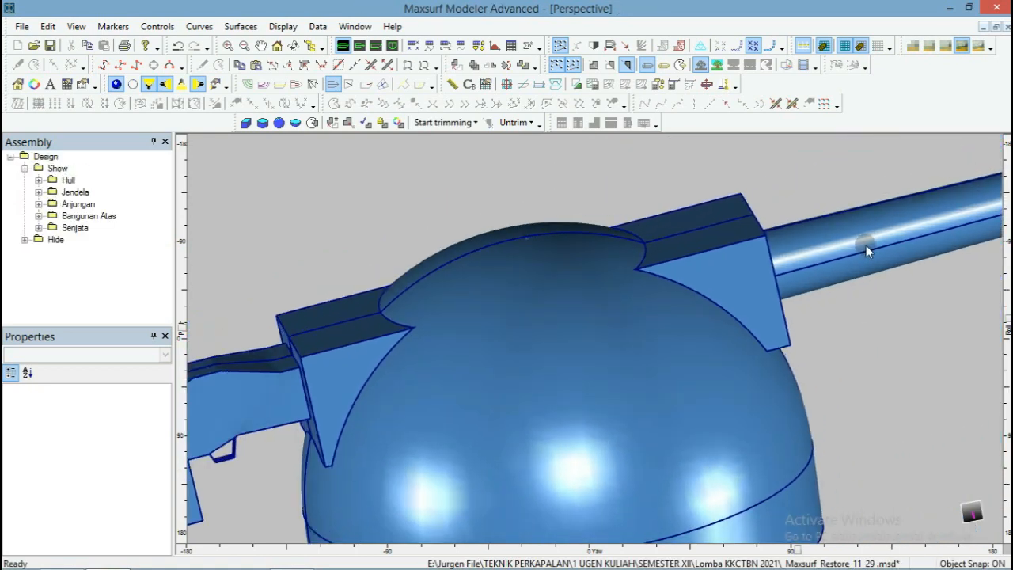
right_click(860, 259)
left_click(836, 264)
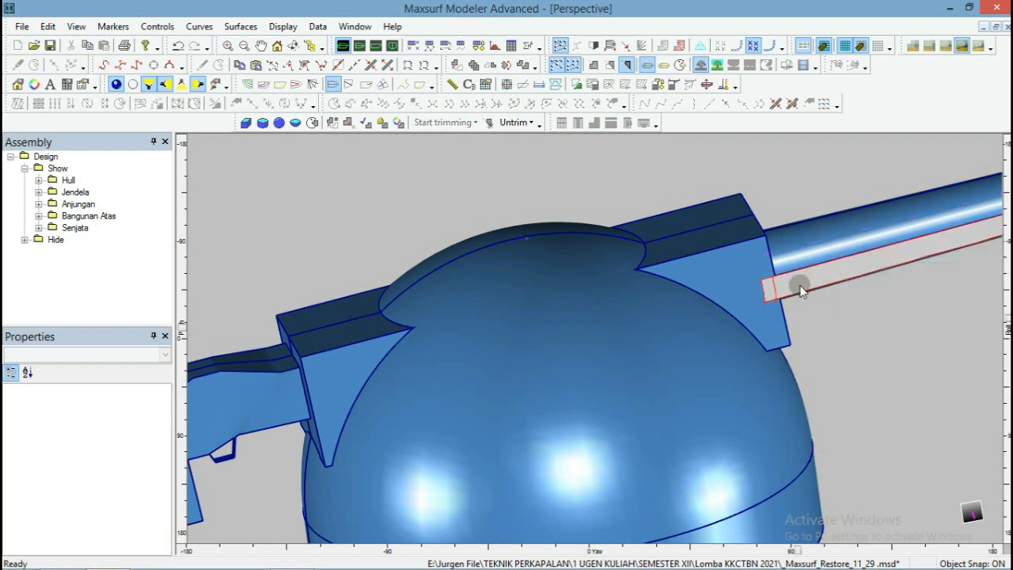
right_click(772, 291)
left_click(792, 294)
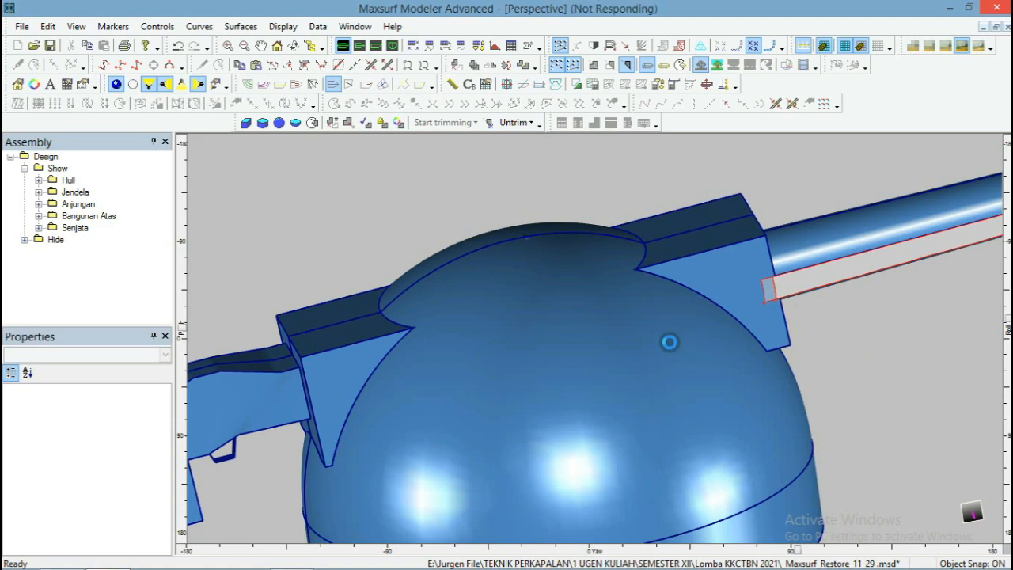
Unlock all surfaces of the gun turret after checking the trimmed barrel and its muzzle end.
scroll(543, 265, "down", 10)
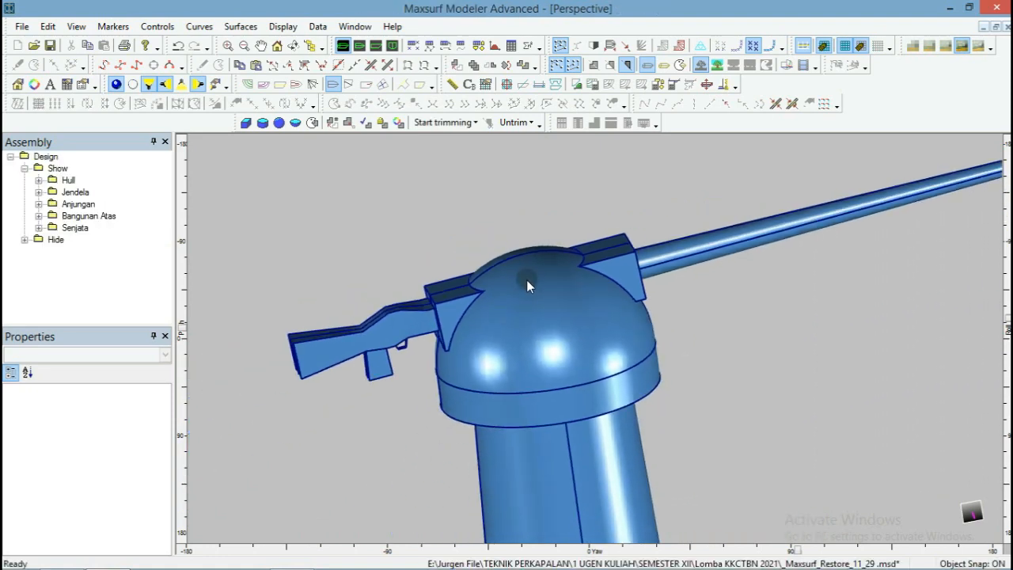
scroll(827, 228, "up", 5)
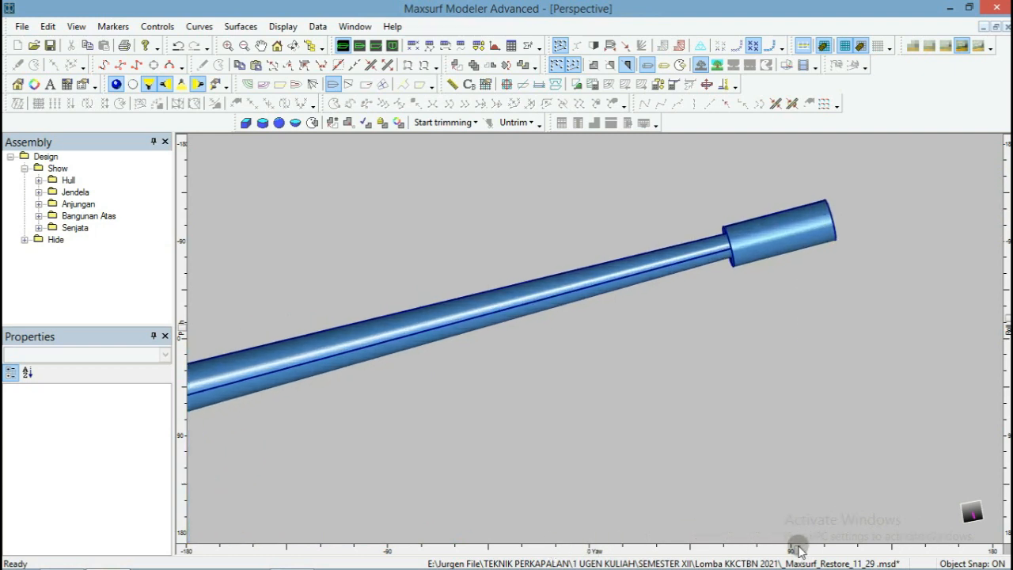
left_click_drag(798, 549, 742, 549)
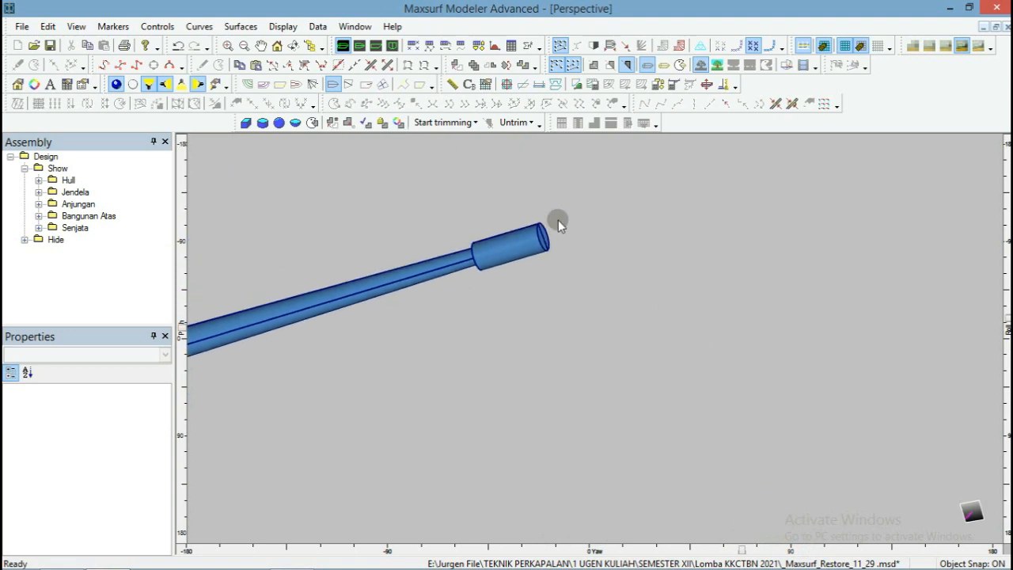
scroll(558, 221, "up", 4)
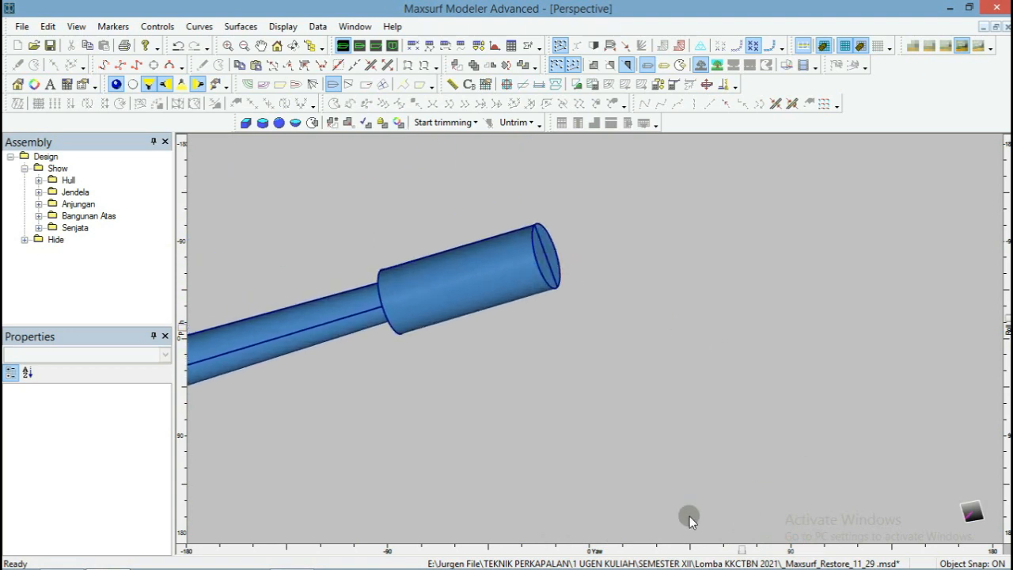
mouse_move(742, 549)
left_mouse_down()
mouse_move(706, 549)
mouse_move(806, 549)
left_mouse_up()
scroll(817, 312, "down", 10)
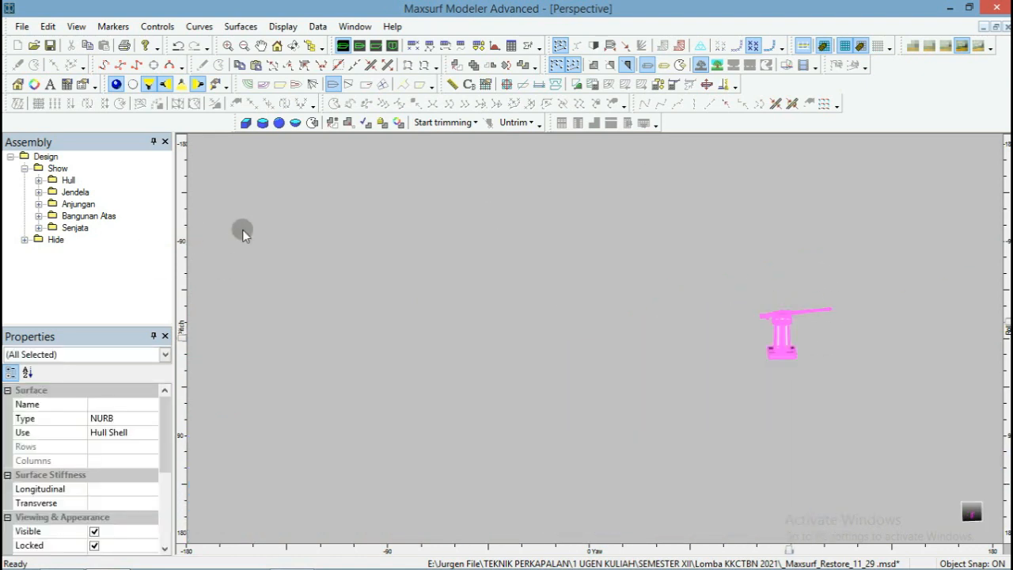
right_click(354, 224)
left_click(394, 500)
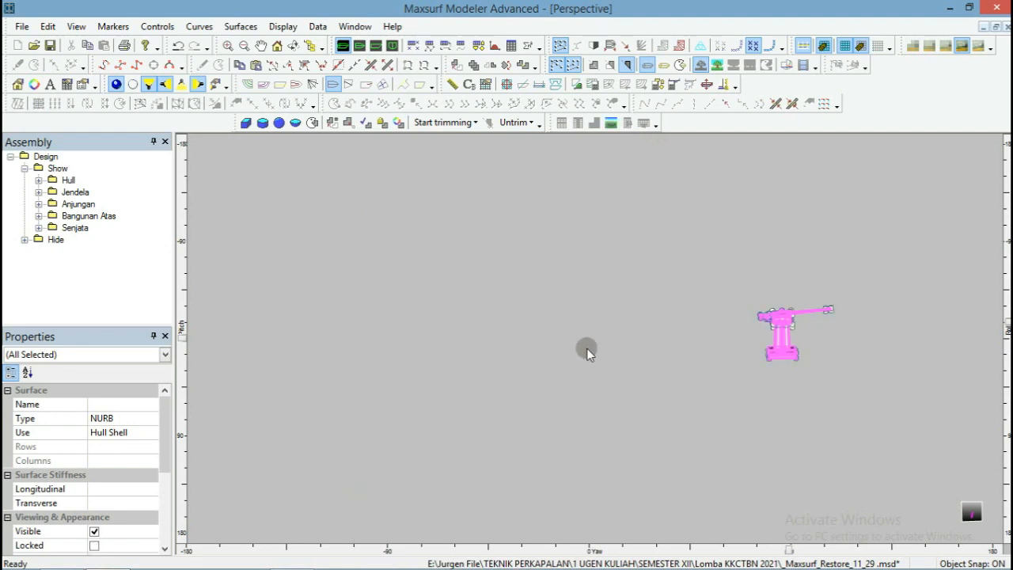
Create a flipped duplicate of the gun turret's surfaces about the longitudinal position -7 m, respecting bonding.
left_click(240, 26)
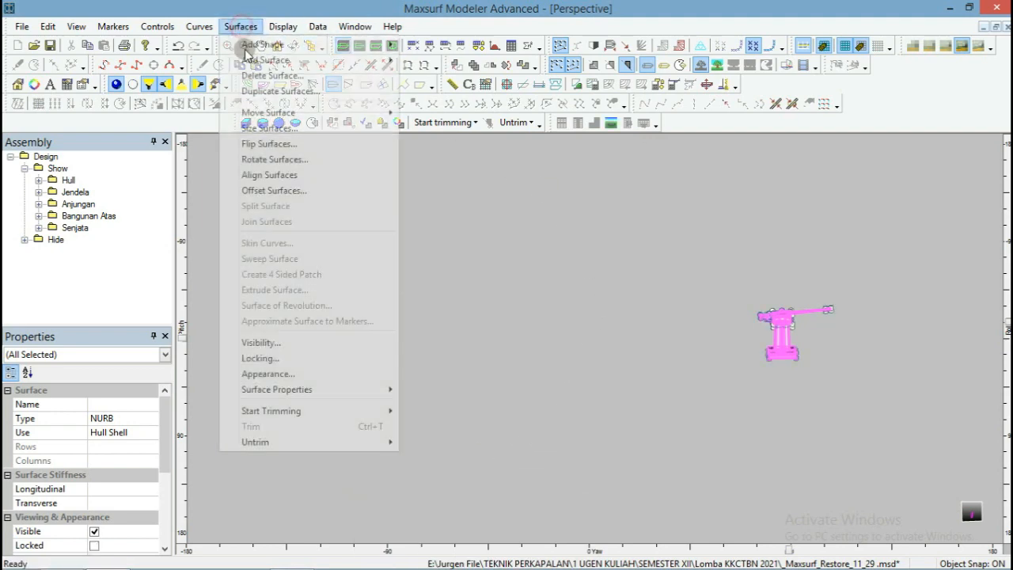
left_click(261, 147)
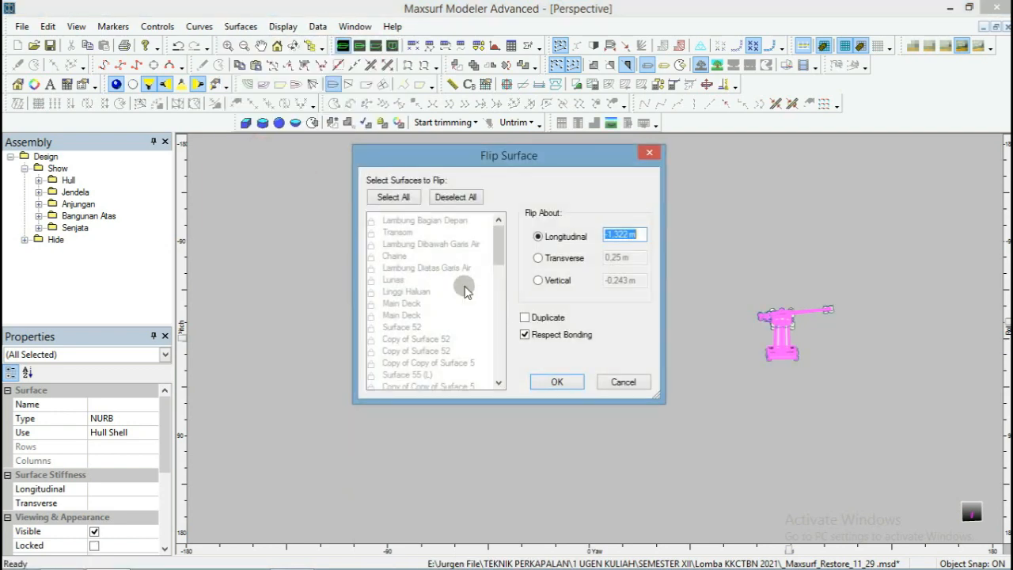
left_click_drag(480, 285, 502, 188)
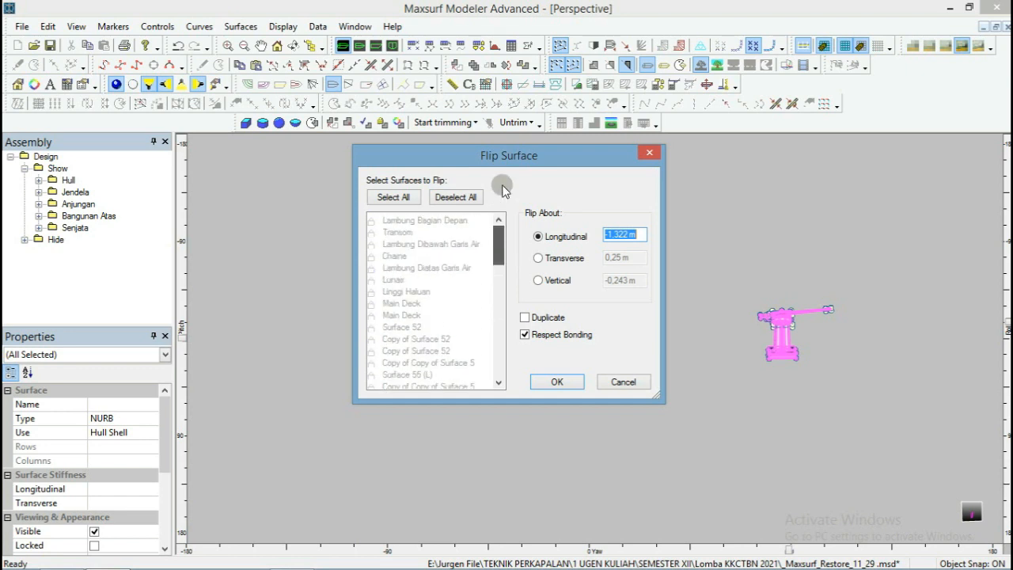
left_click_drag(629, 233, 585, 229)
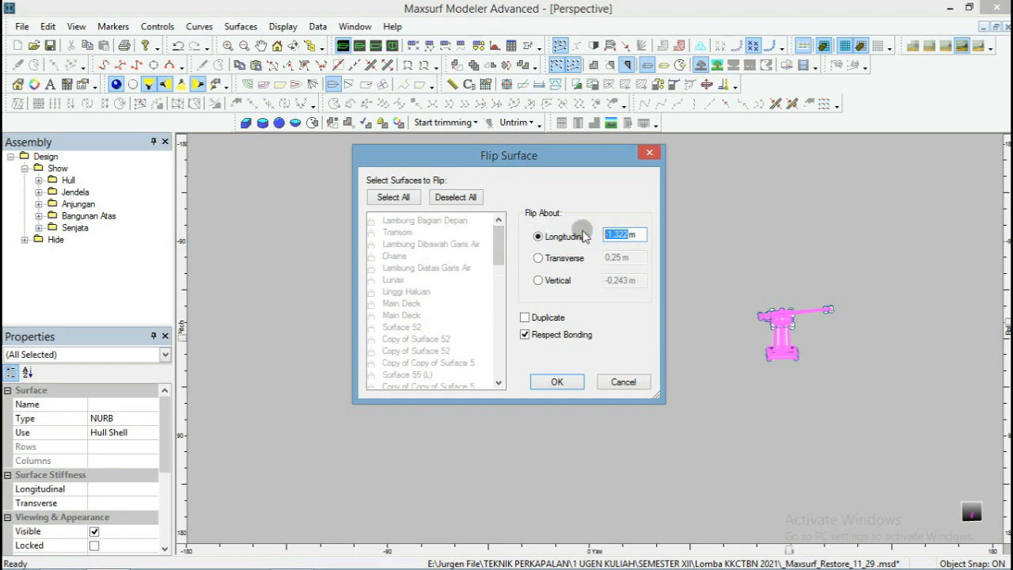
type("-7")
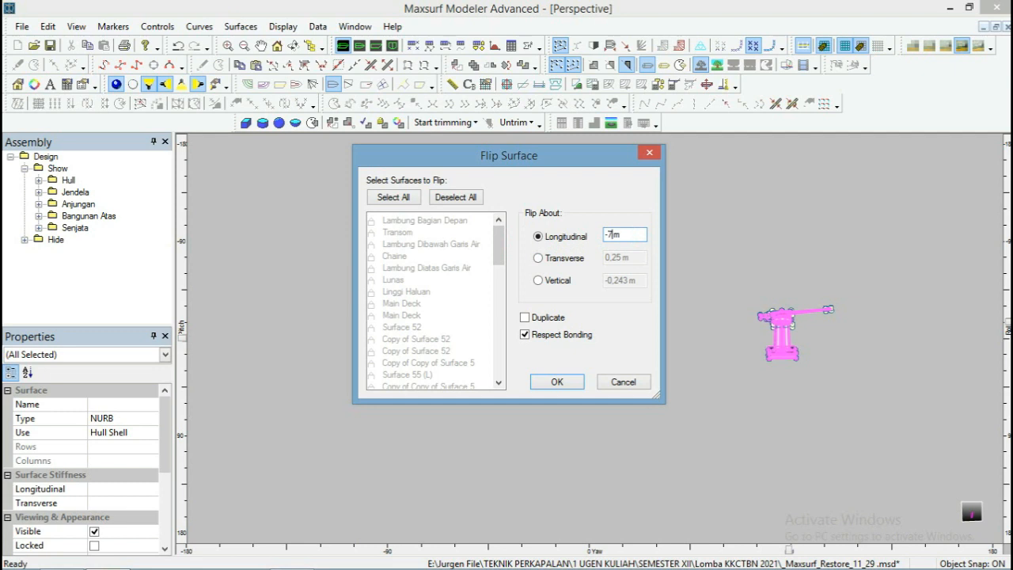
left_click(524, 318)
left_click(557, 382)
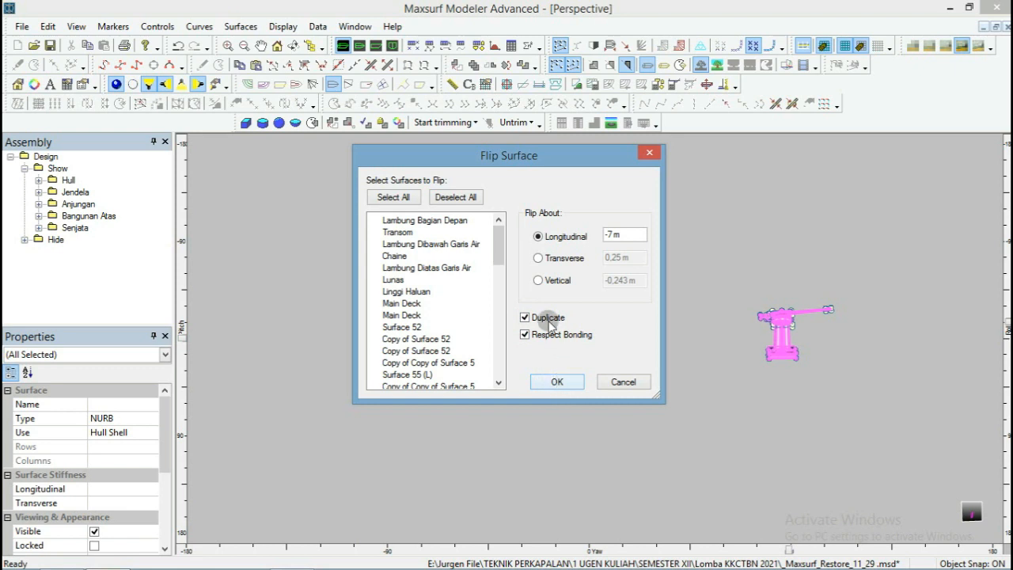
scroll(498, 273, "down", 10)
left_click_drag(496, 269, 514, 198)
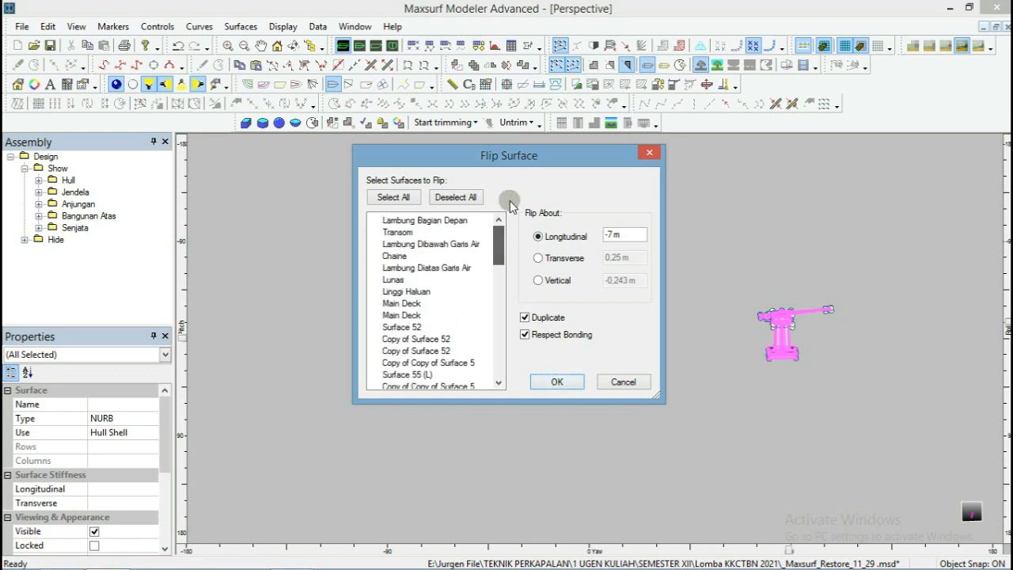
left_click(546, 380)
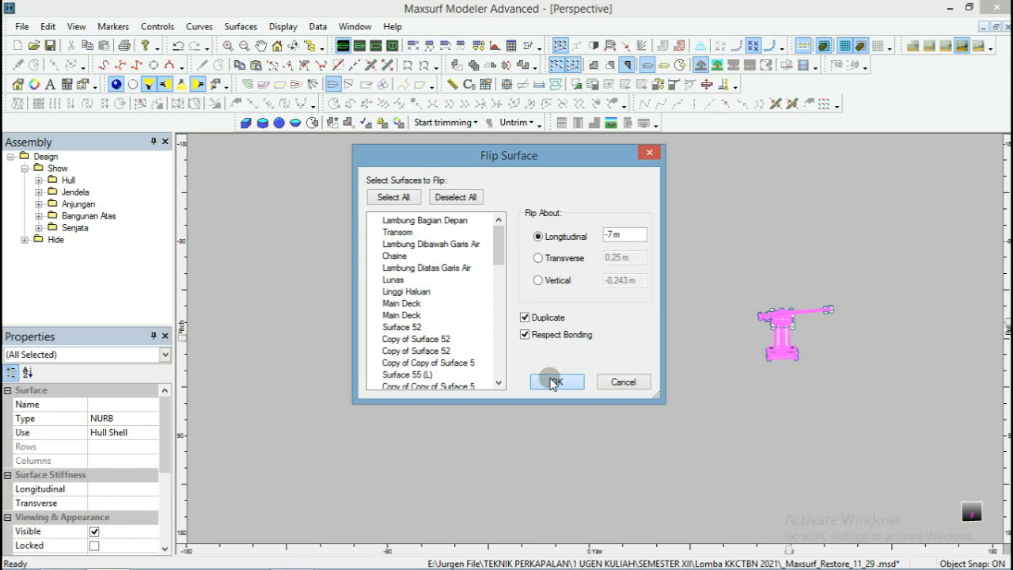
left_click(552, 383)
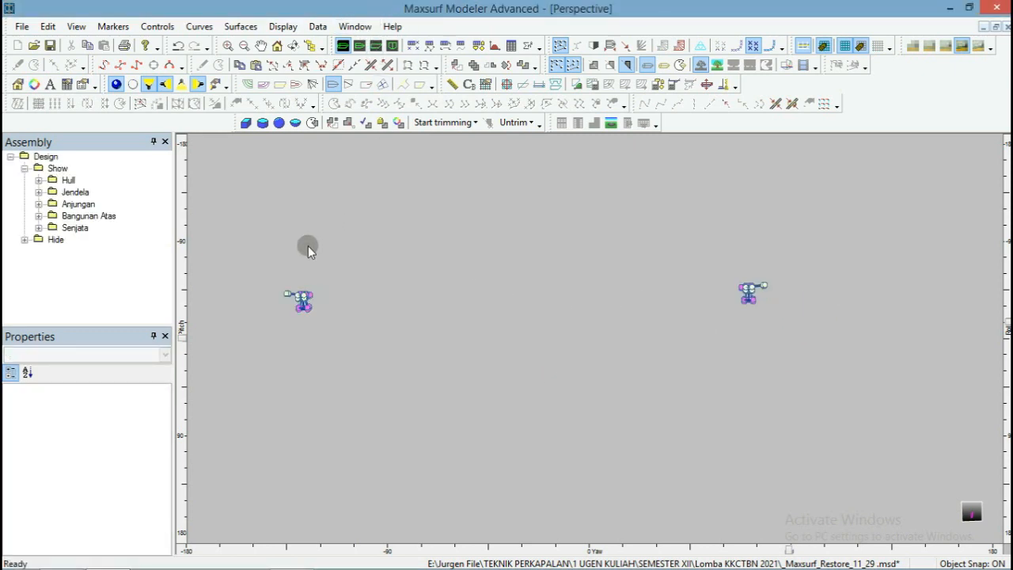
Show the Auxilliary Hull assembly so the deck is displayed together with both turrets.
scroll(303, 286, "up", 2)
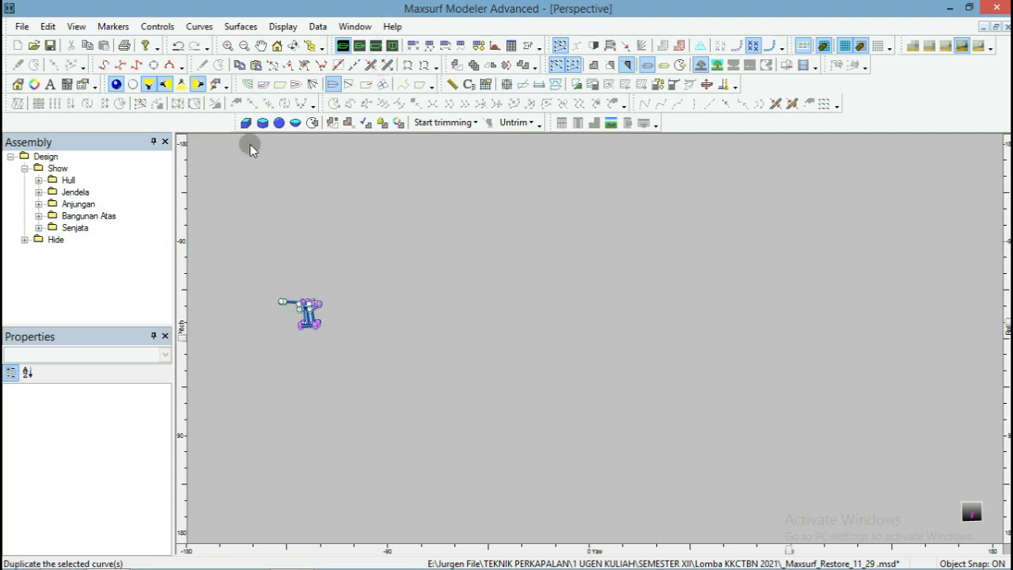
left_click(38, 181)
right_click(77, 193)
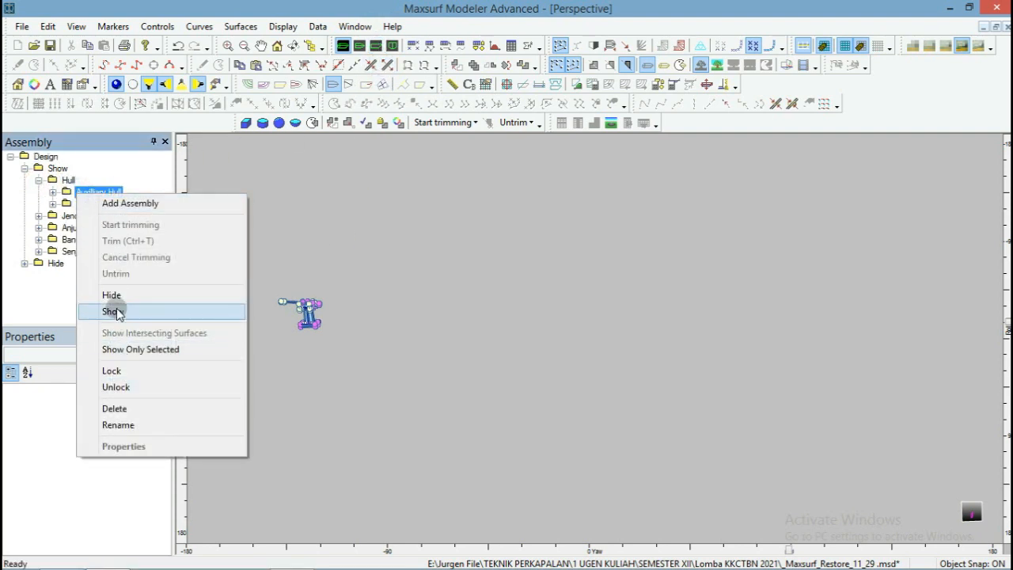
left_click(117, 311)
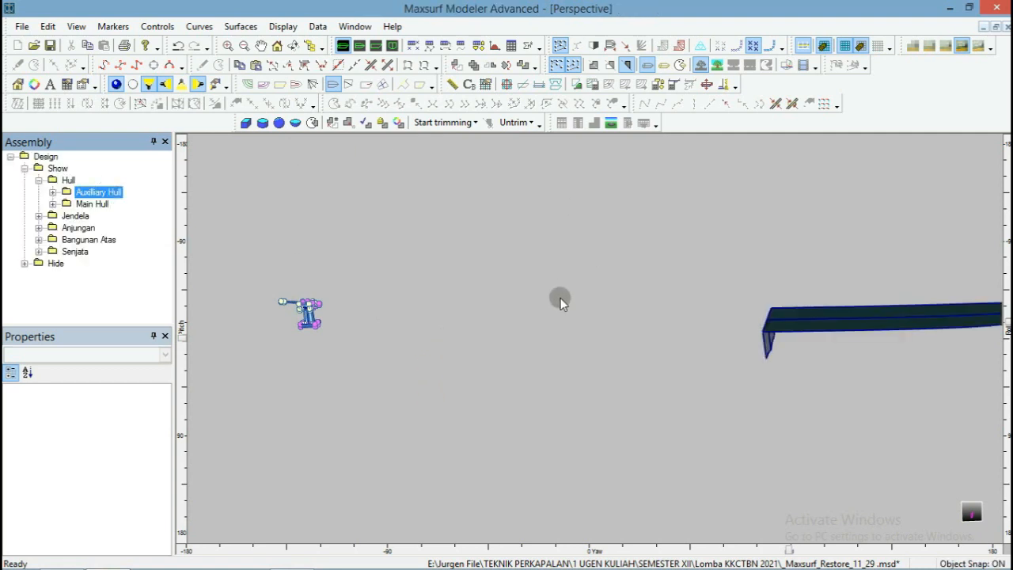
left_click(447, 282)
Select all control points of the duplicated turret and move it in the Profile view onto the aft deck near the transom.
scroll(376, 251, "down", 4)
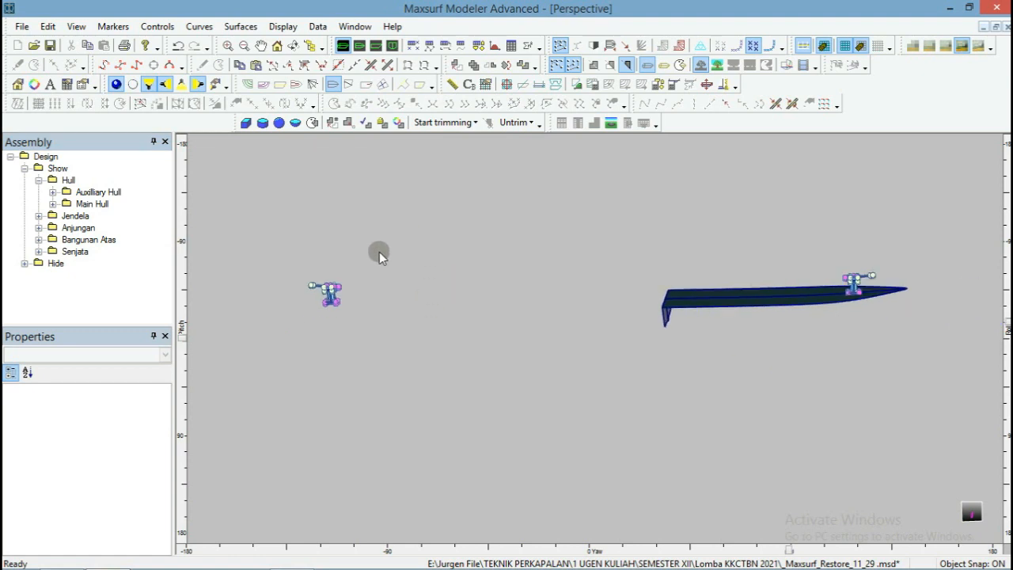
left_click_drag(433, 230, 309, 325)
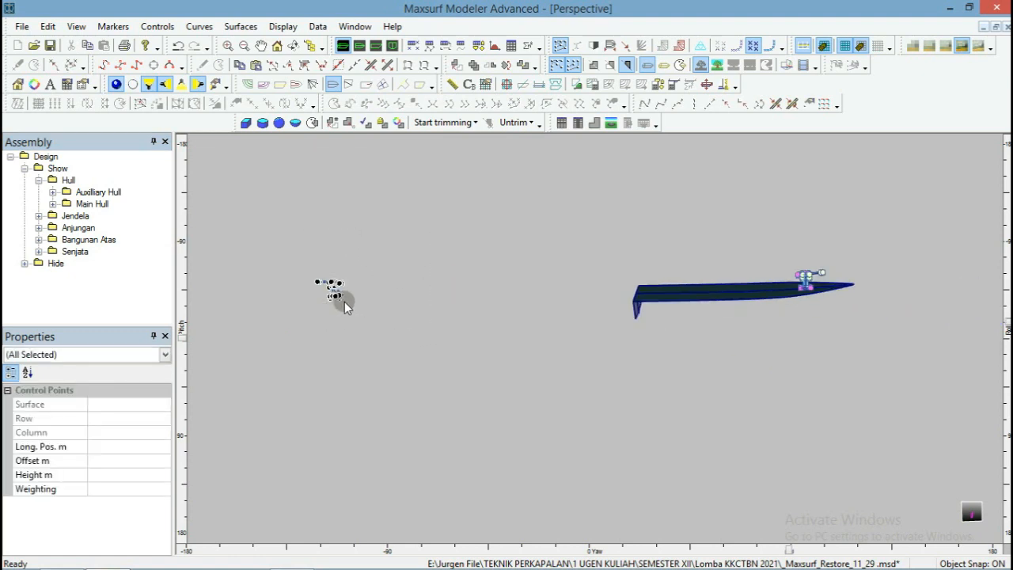
left_click(375, 46)
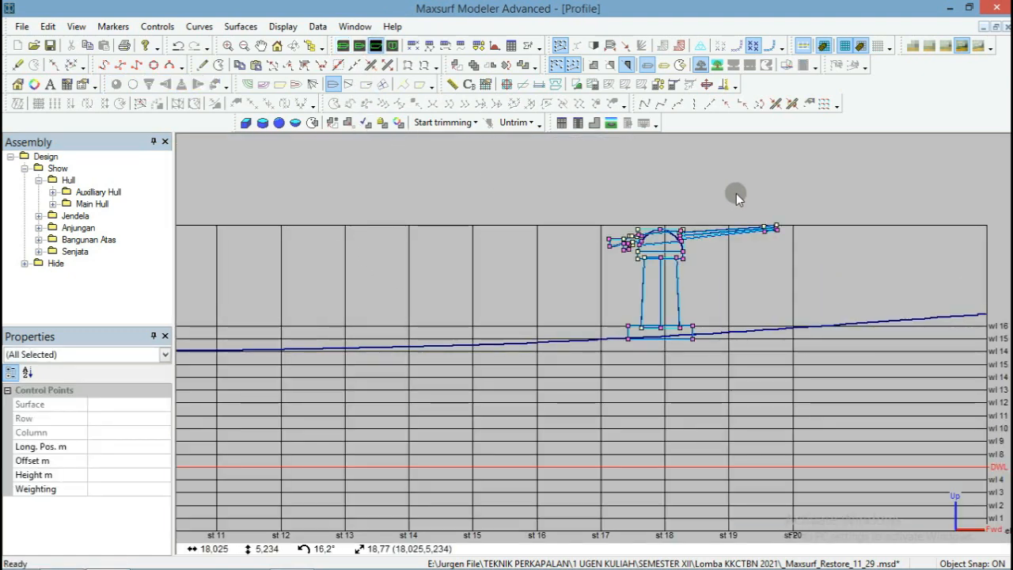
scroll(880, 214, "down", 3)
scroll(871, 218, "down", 1)
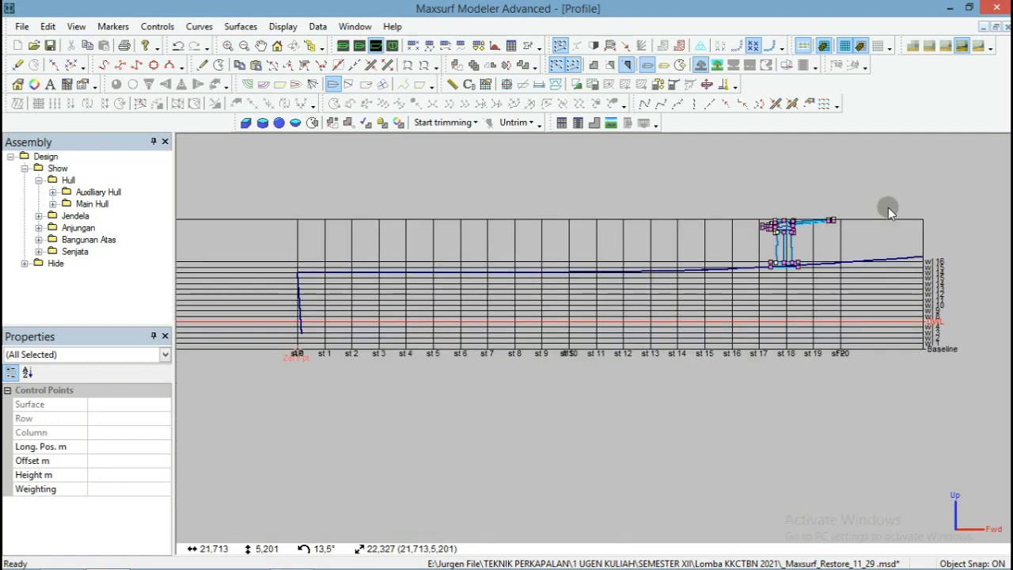
scroll(892, 215, "down", 1)
scroll(891, 215, "down", 1)
scroll(892, 214, "down", 1)
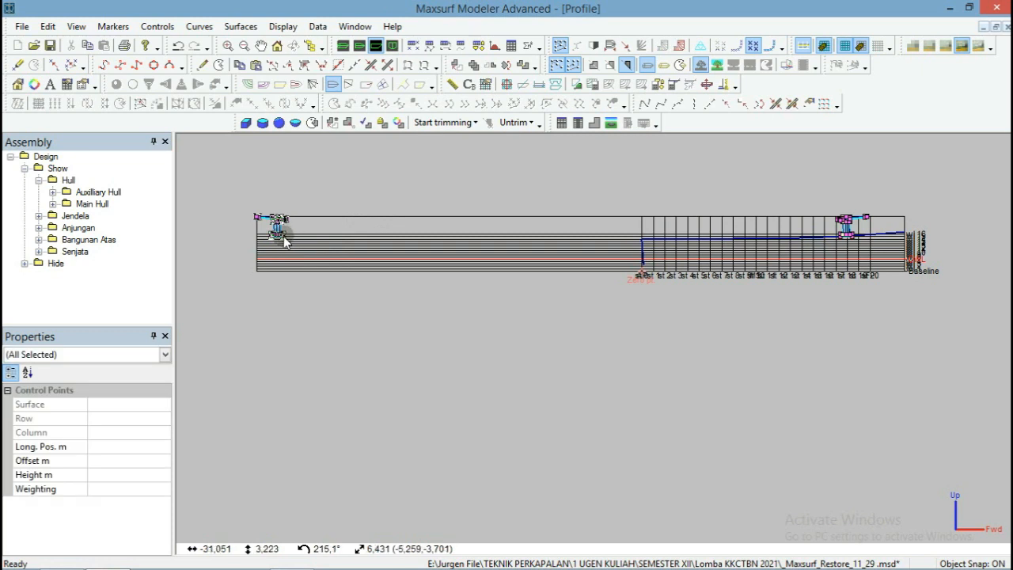
left_click_drag(279, 235, 693, 253)
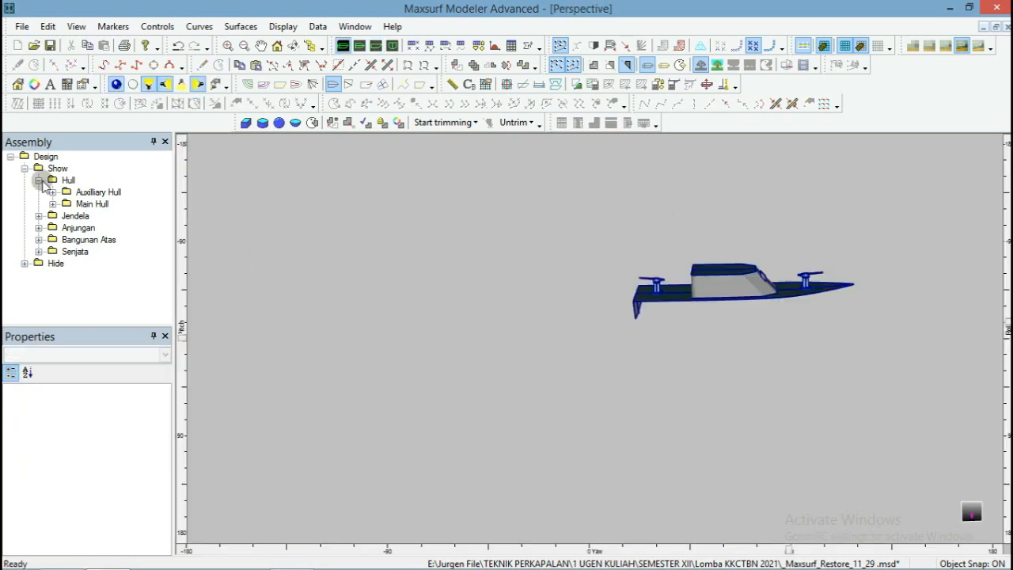
Collapse the Hull assembly and show all surfaces of the Show assembly.
left_click(40, 181)
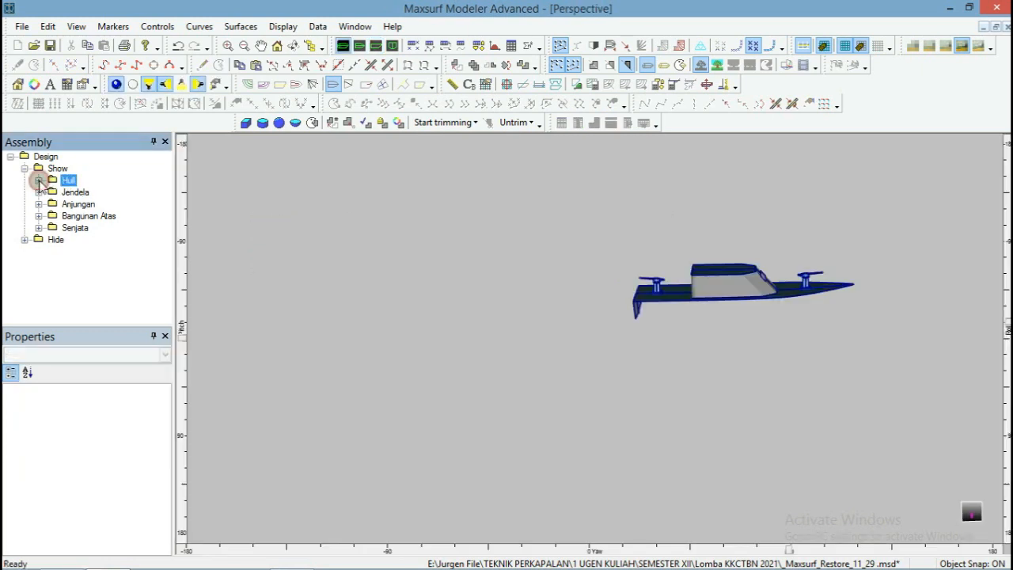
right_click(49, 168)
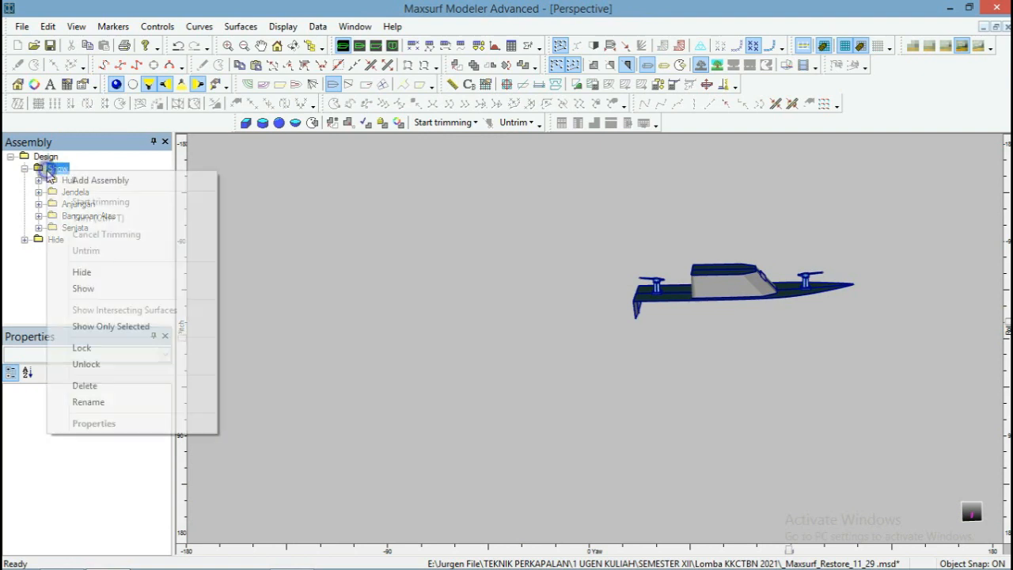
left_click(97, 287)
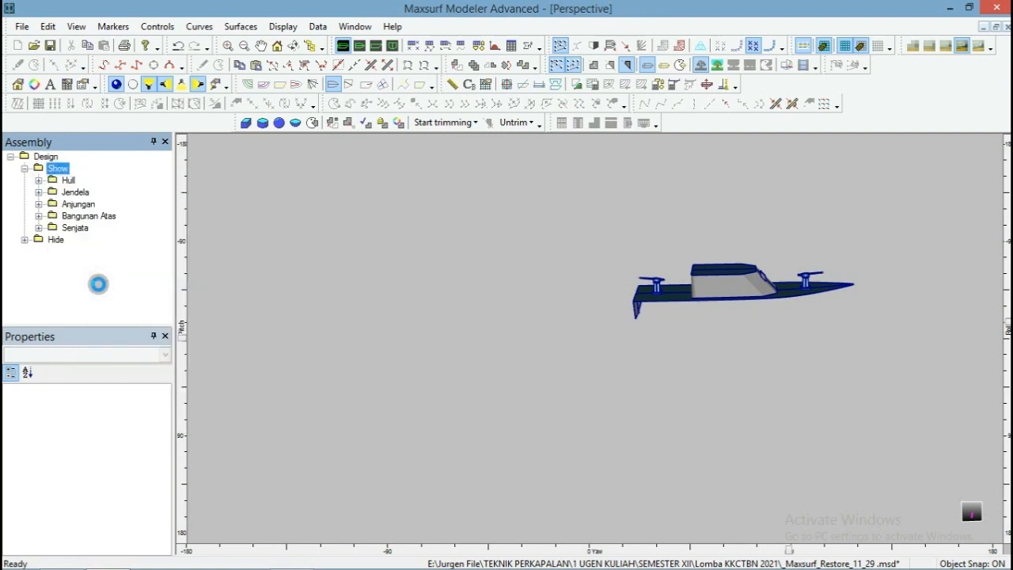